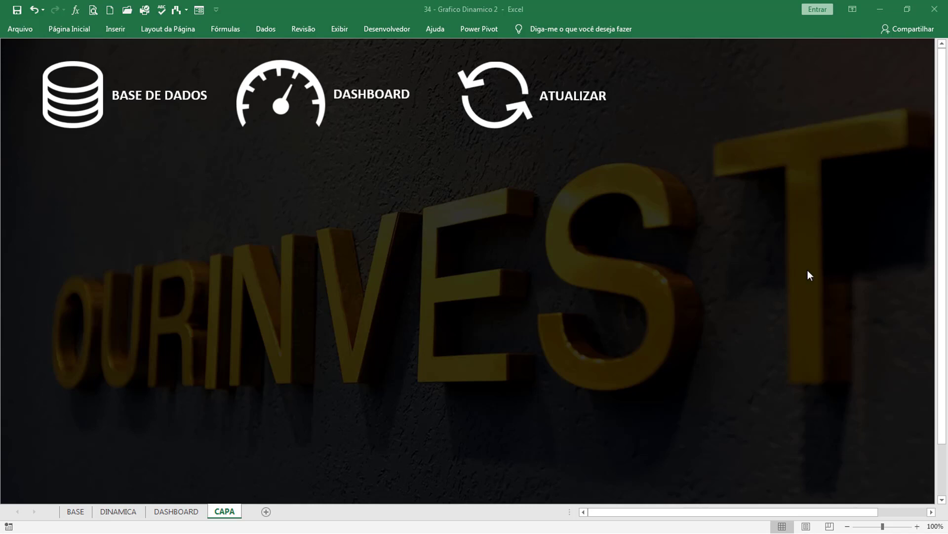
# Open the finished dashboard and filter it by each manager in turn with the GESTOR slicer, clearing that filter at the end
pyautogui.click(324, 101)
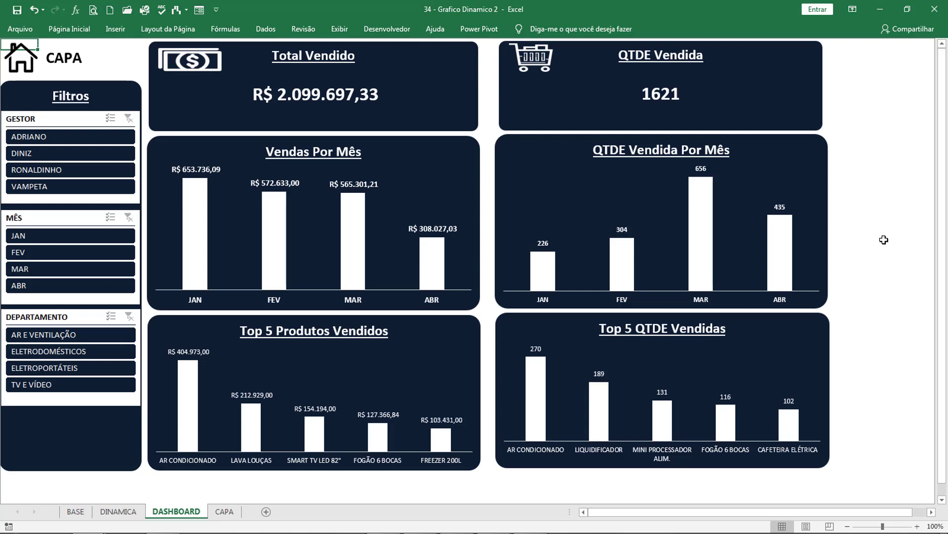
pyautogui.click(883, 240)
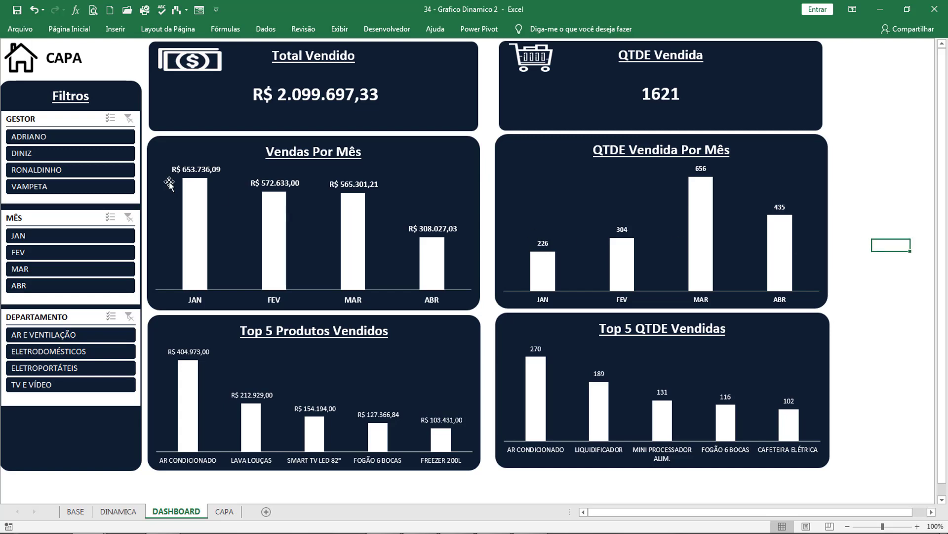
pyautogui.click(69, 141)
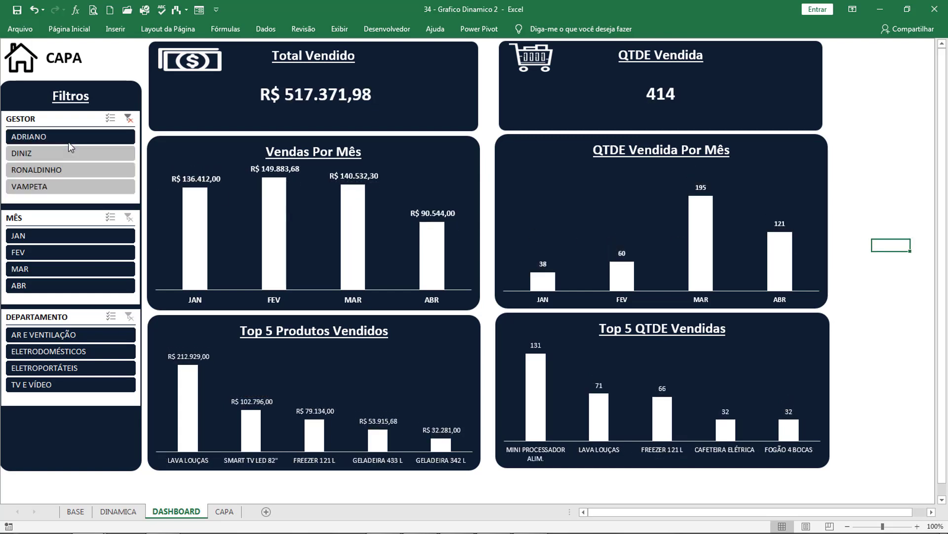
pyautogui.click(36, 153)
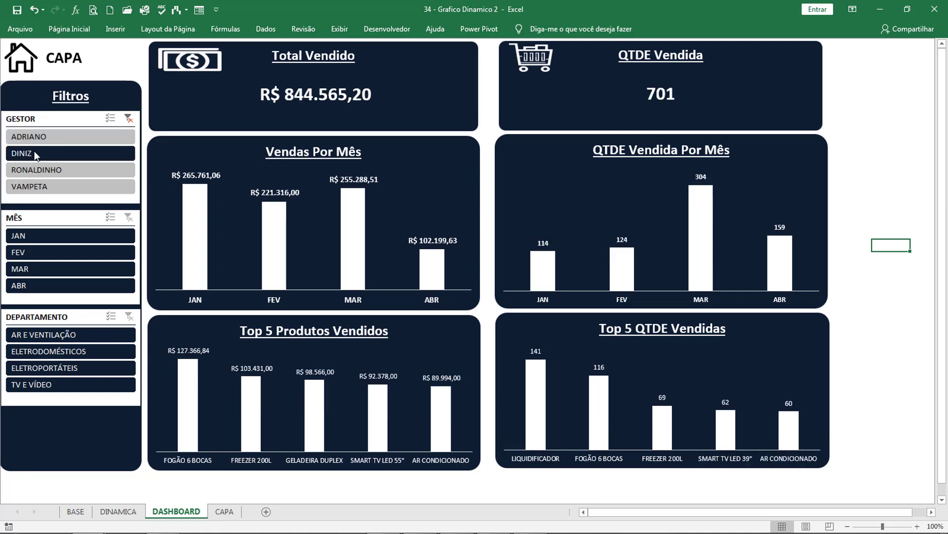
pyautogui.click(46, 170)
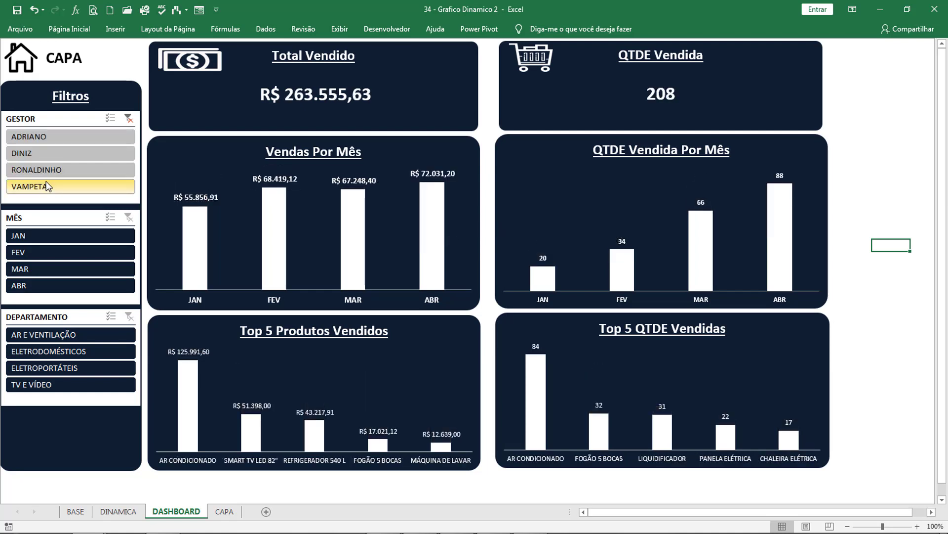
pyautogui.click(50, 186)
pyautogui.click(125, 120)
# Filter the dashboard by month JAN and by department TV E VÍDEO, clearing each filter, and return to the CAPA sheet
pyautogui.click(61, 234)
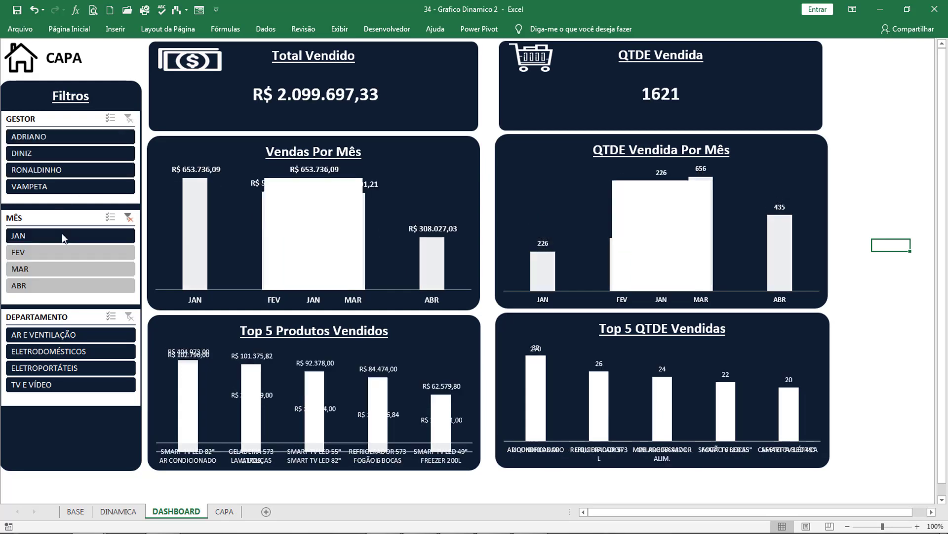
pyautogui.click(127, 218)
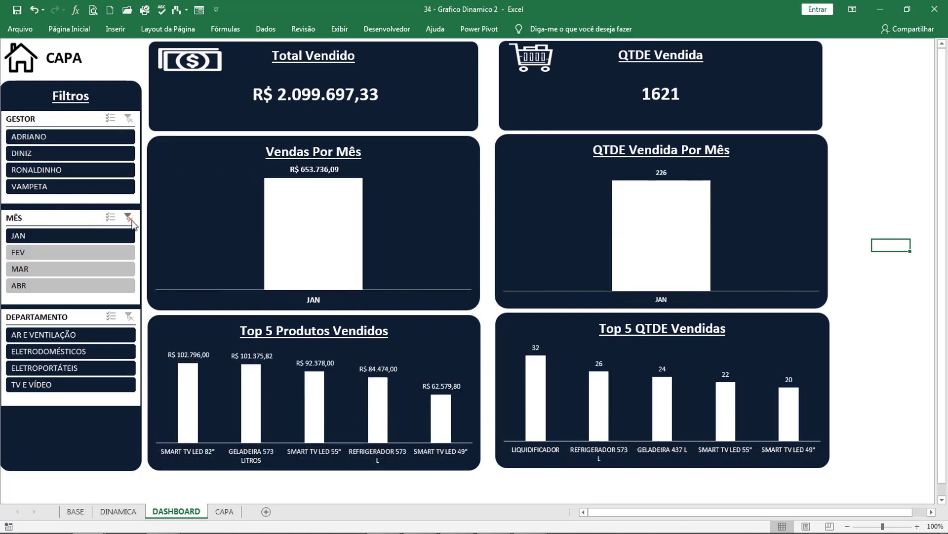
pyautogui.click(53, 384)
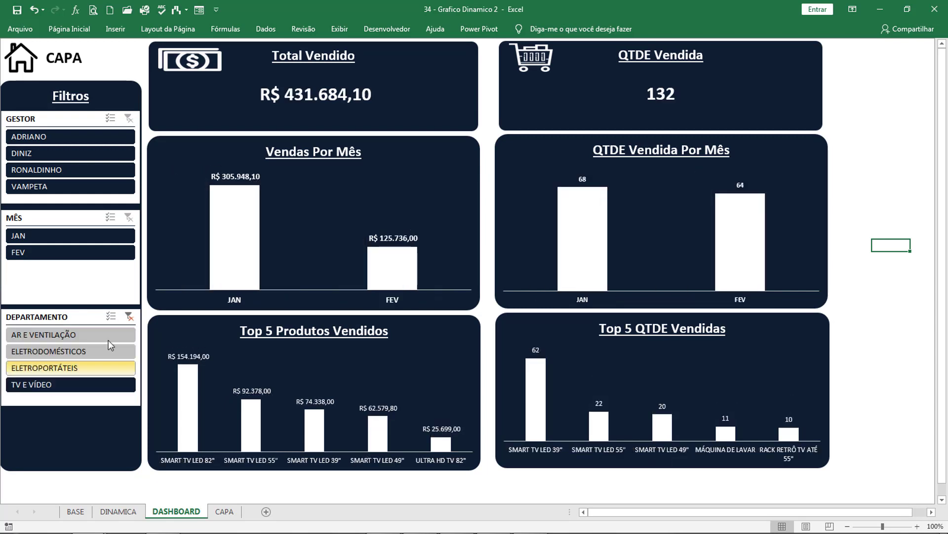
pyautogui.click(129, 316)
pyautogui.click(856, 278)
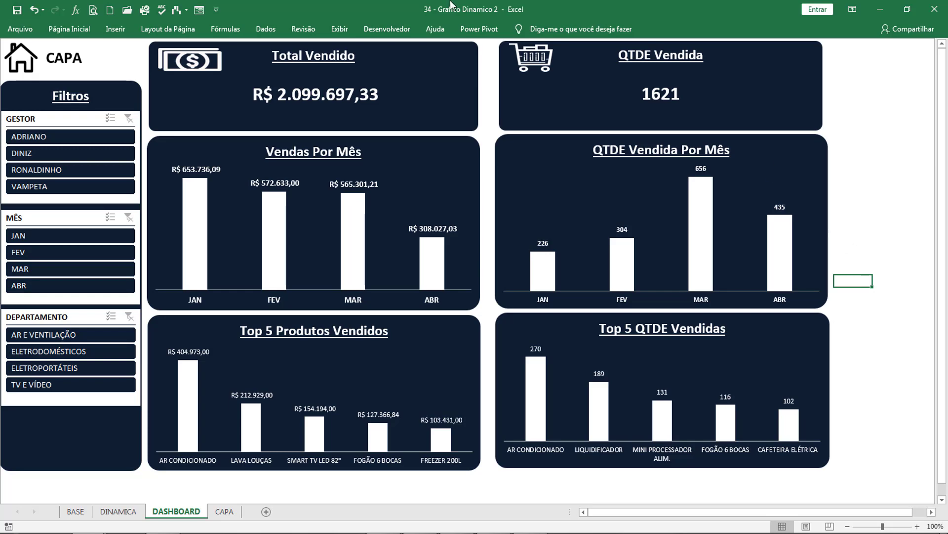
pyautogui.click(19, 49)
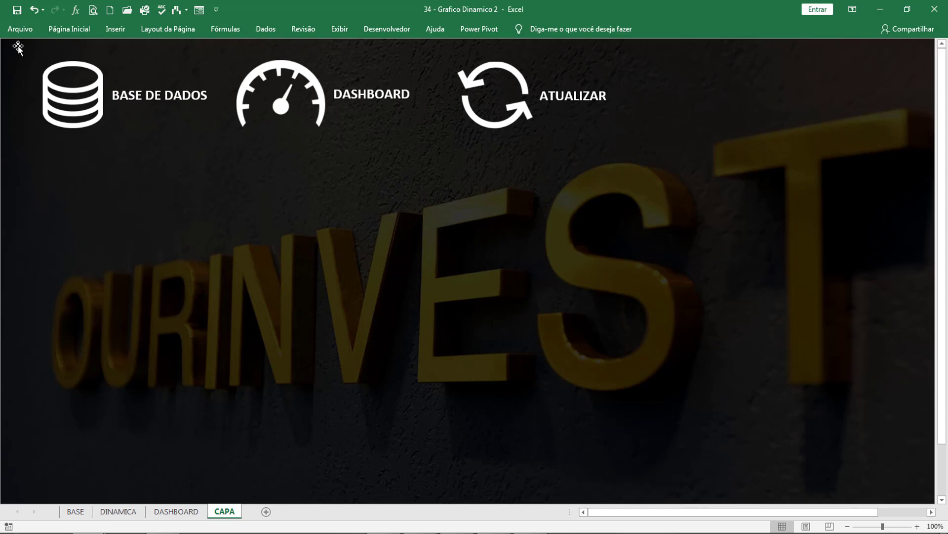
# Switch to the 34 - Dashboard workbook with its BASE sheet showing
pyautogui.hotkey('alt', 'Tab')
pyautogui.hotkey('alt', 'Tab')
pyautogui.hotkey('alt', 'Tab')
pyautogui.hotkey('alt', 'Tab')
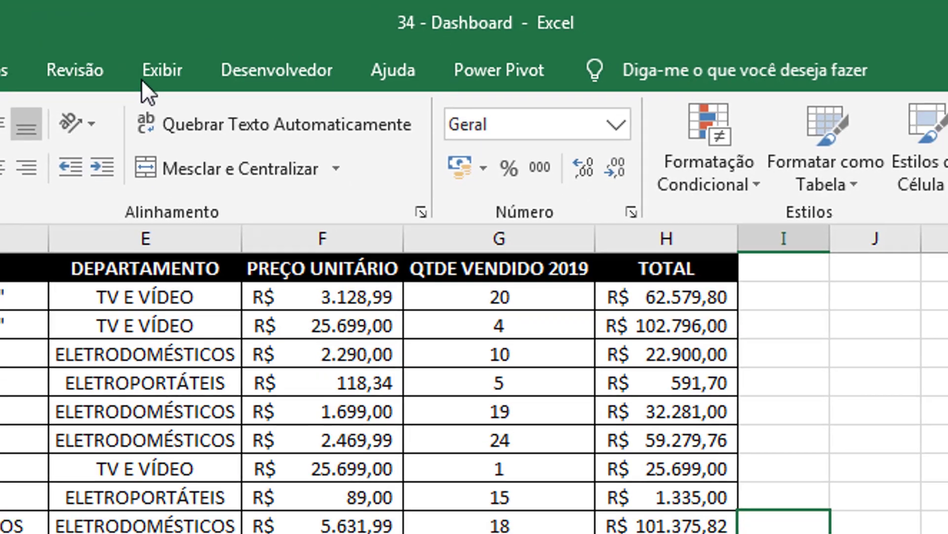
pyautogui.click(131, 78)
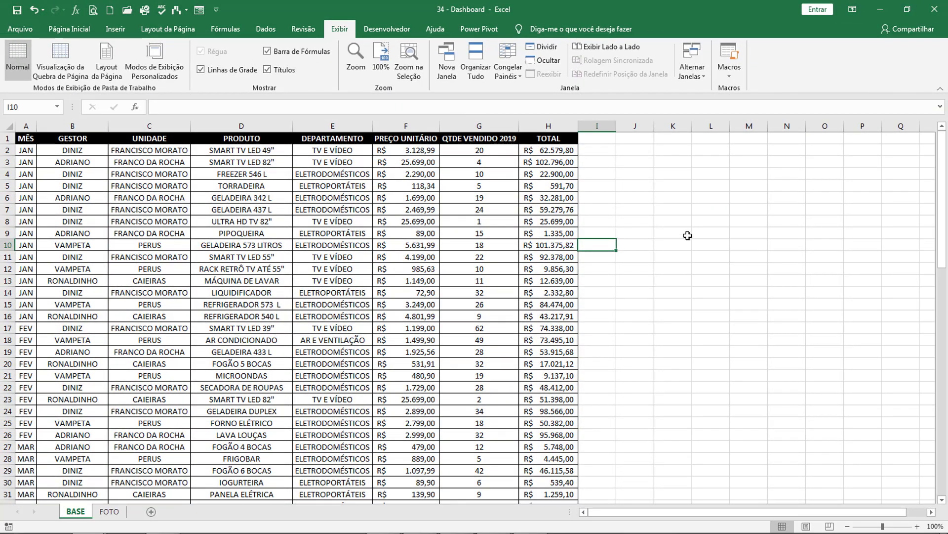
pyautogui.click(688, 236)
pyautogui.click(69, 28)
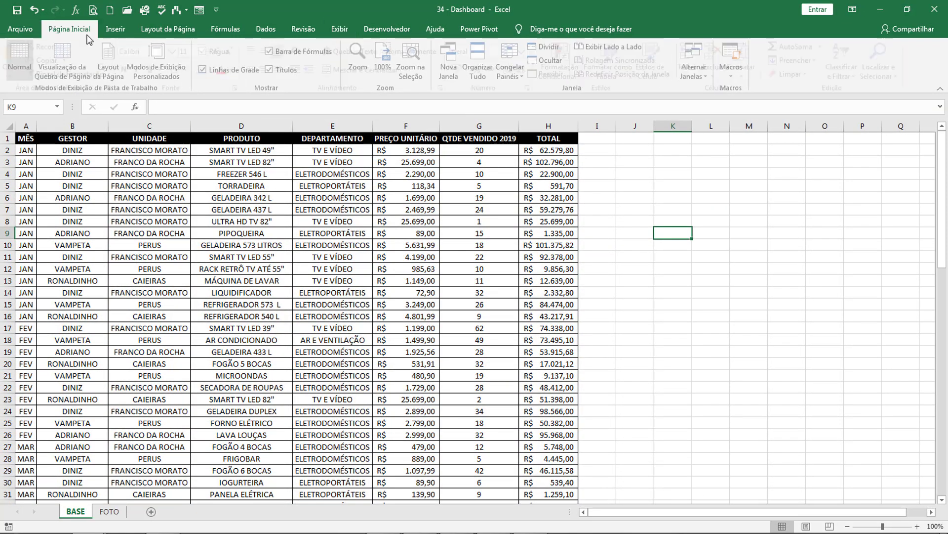
pyautogui.click(202, 202)
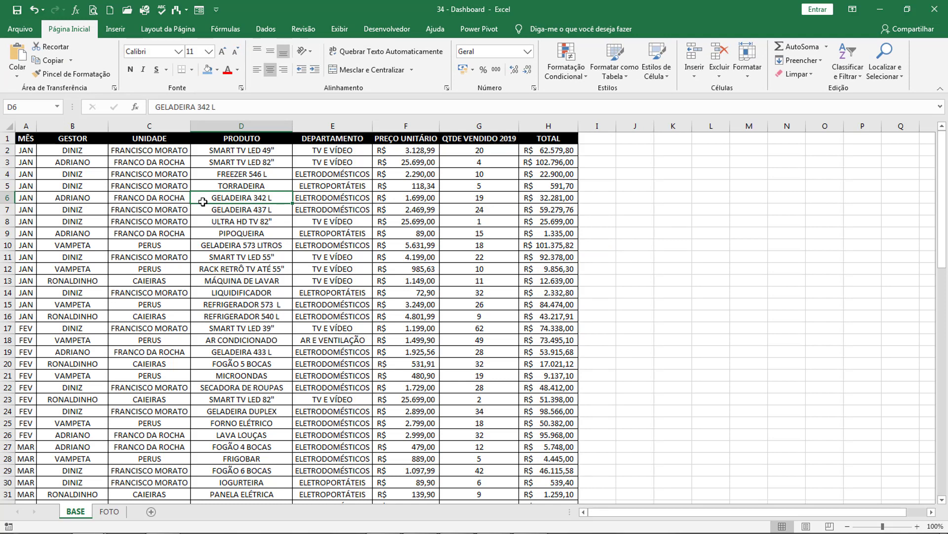
# Examine the columns of the BASE sheet one by one, from MÊS through to TOTAL
pyautogui.click(25, 126)
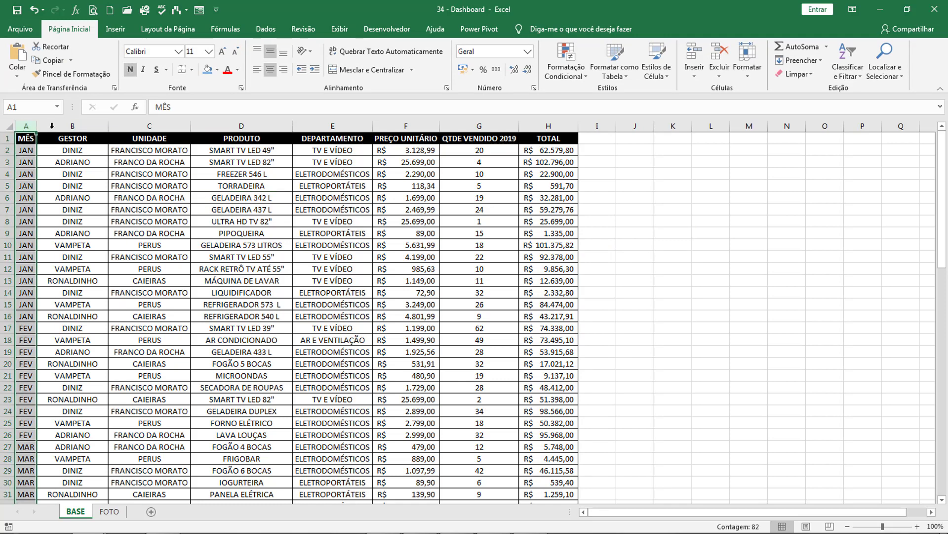
pyautogui.click(68, 127)
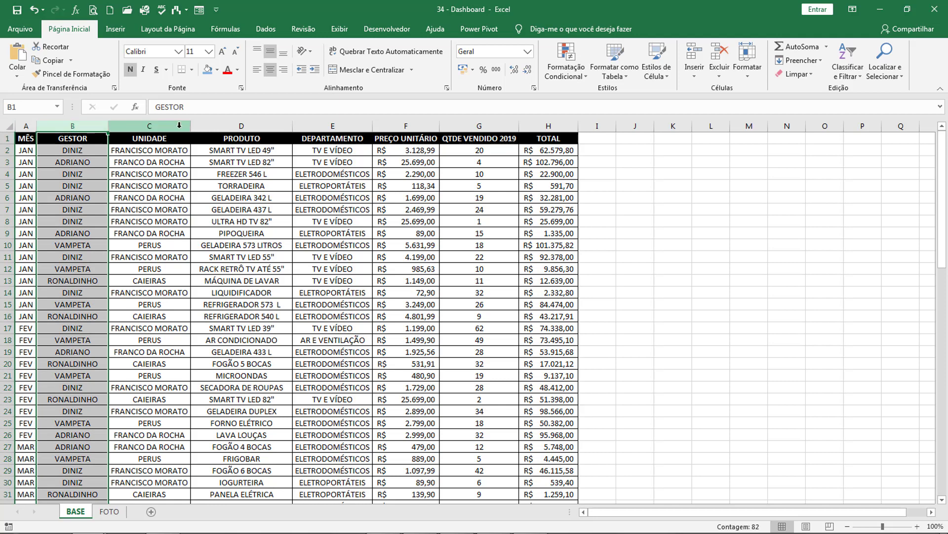
pyautogui.click(179, 127)
pyautogui.click(221, 121)
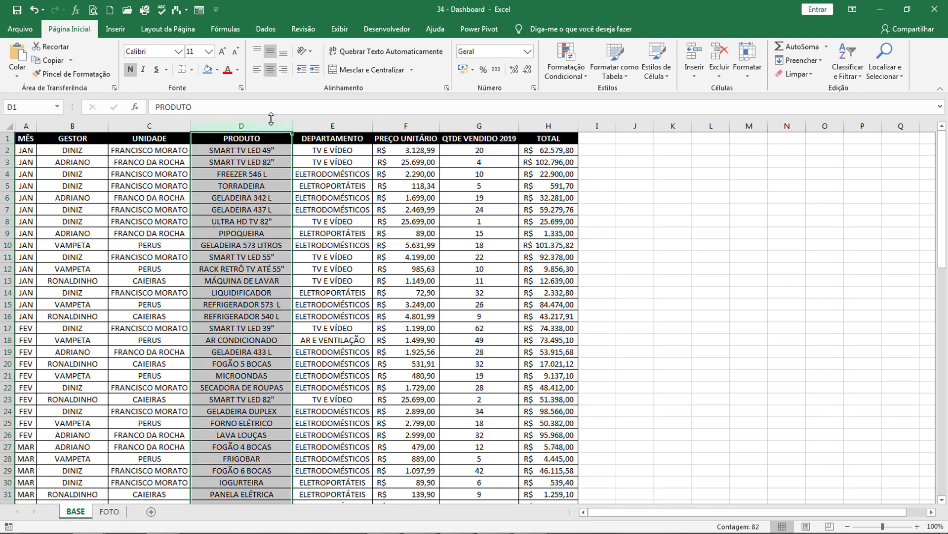
pyautogui.click(314, 119)
pyautogui.moveTo(326, 151); pyautogui.dragTo(254, 151)
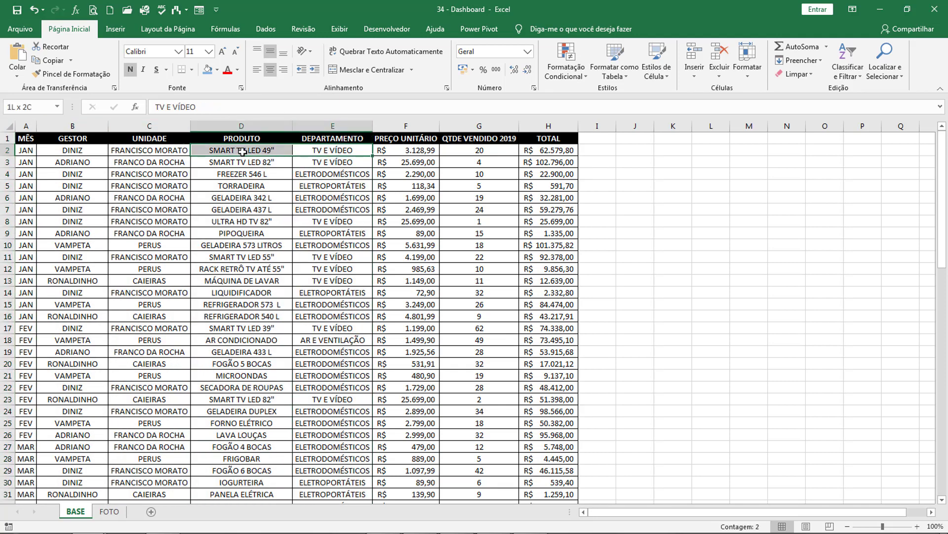
pyautogui.click(406, 127)
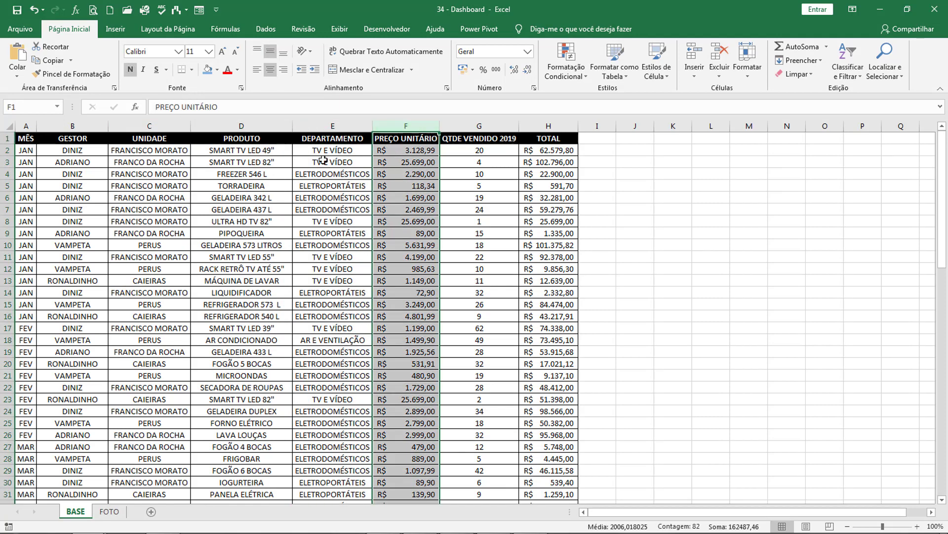
pyautogui.click(477, 127)
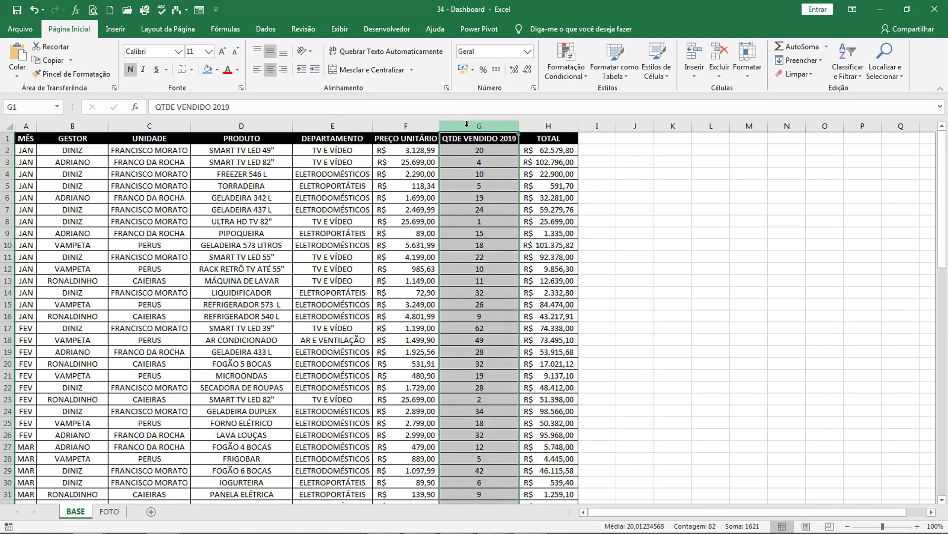
pyautogui.click(548, 127)
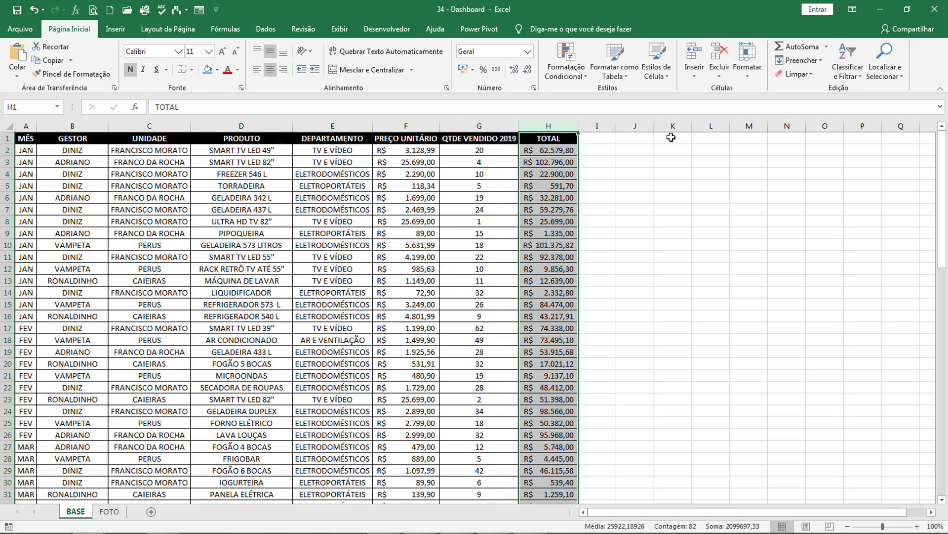
# Inspect the formula behind the first TOTAL value in cell H2, leaving it unchanged
pyautogui.doubleClick(536, 153)
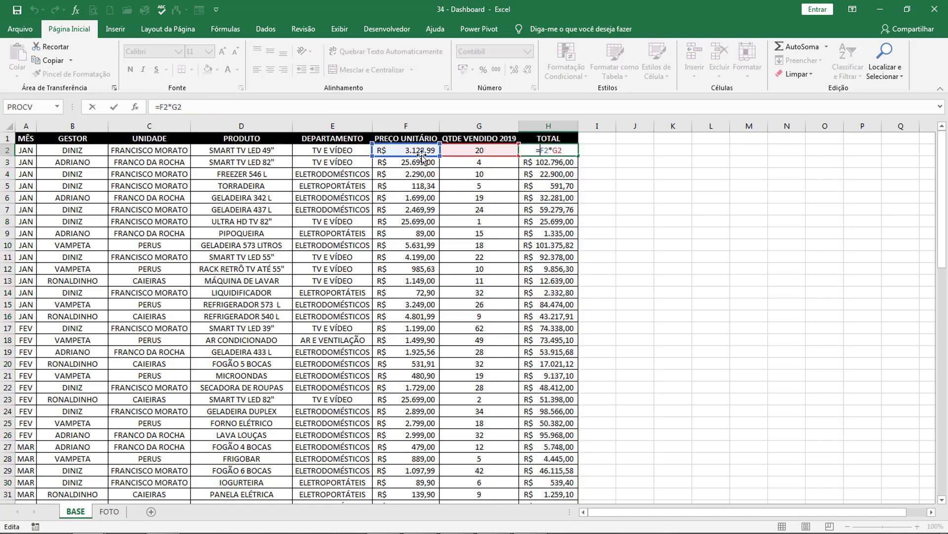
pyautogui.press('Return')
pyautogui.click(693, 214)
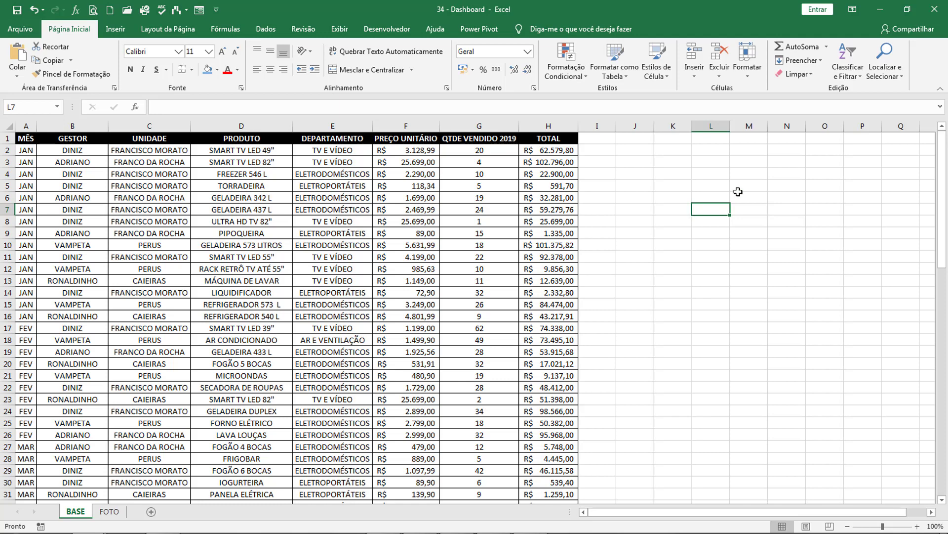
# Convert the sales data range A1:H82 into a table with headers
pyautogui.click(187, 219)
pyautogui.click(235, 270)
pyautogui.click(265, 301)
pyautogui.click(421, 294)
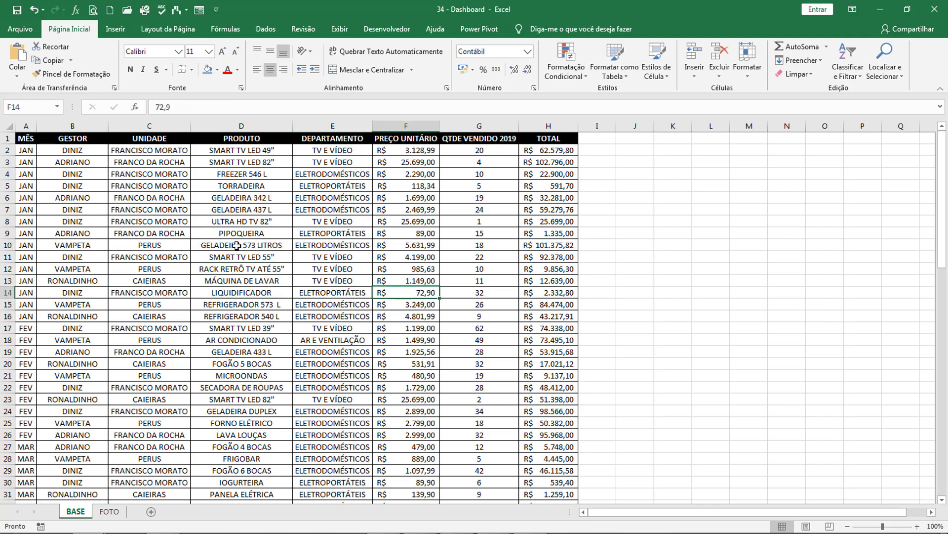
pyautogui.click(236, 245)
pyautogui.click(116, 39)
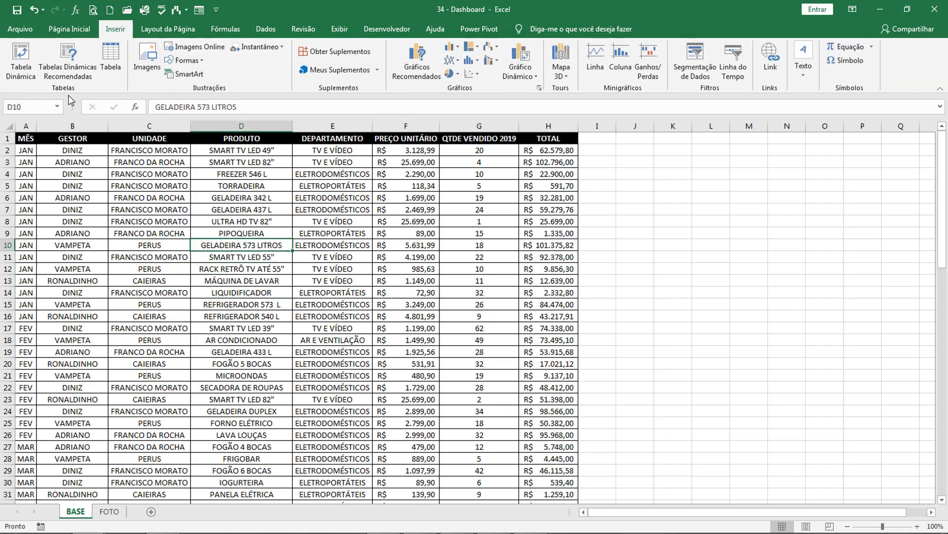
pyautogui.click(111, 58)
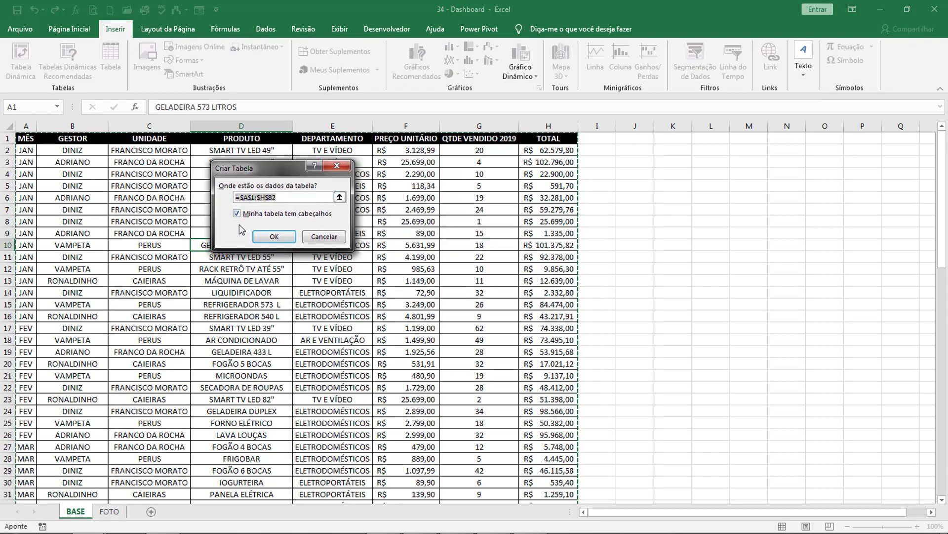
pyautogui.click(280, 236)
pyautogui.click(318, 222)
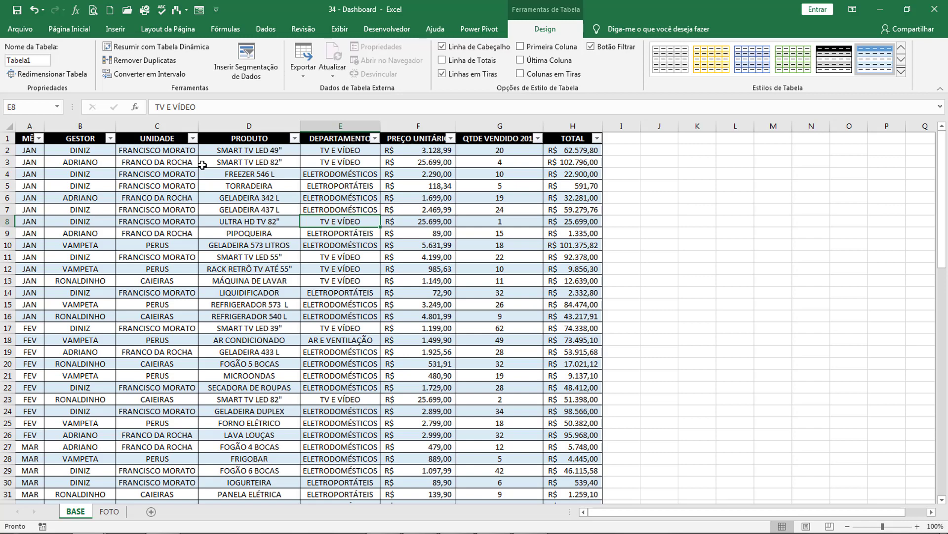
# Rename the new sales table as BASEDADOS
pyautogui.click(35, 60)
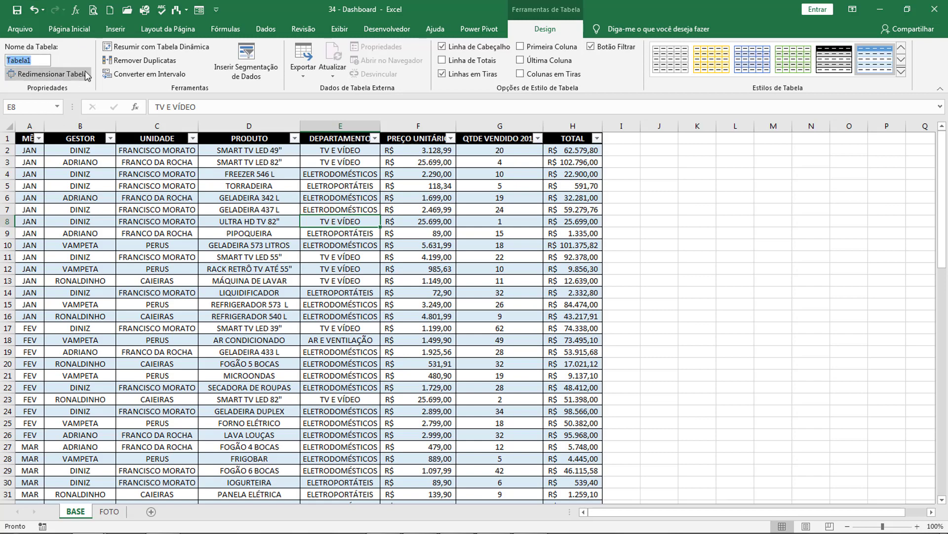
pyautogui.write('BASE')
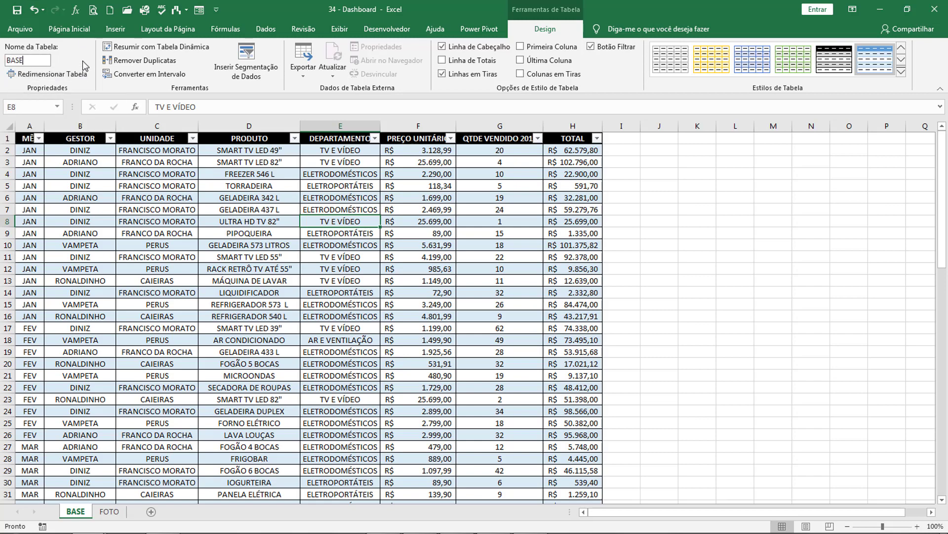
pyautogui.write('DADOS')
pyautogui.press('Return')
pyautogui.click(69, 28)
pyautogui.click(417, 242)
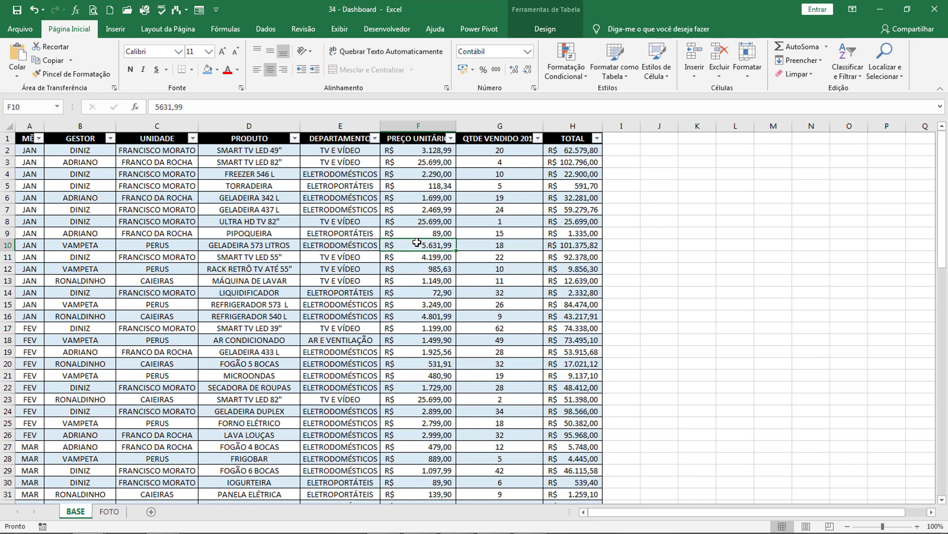
pyautogui.press('Left')
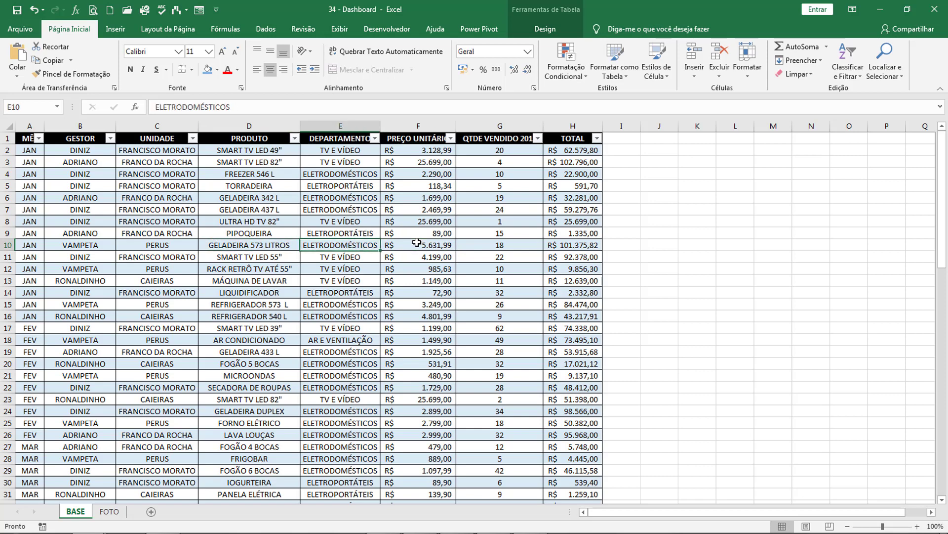
# Enter the sample value 1 in cells J8 and J9, outside the sales table
pyautogui.click(674, 218)
pyautogui.write('1')
pyautogui.press('Return')
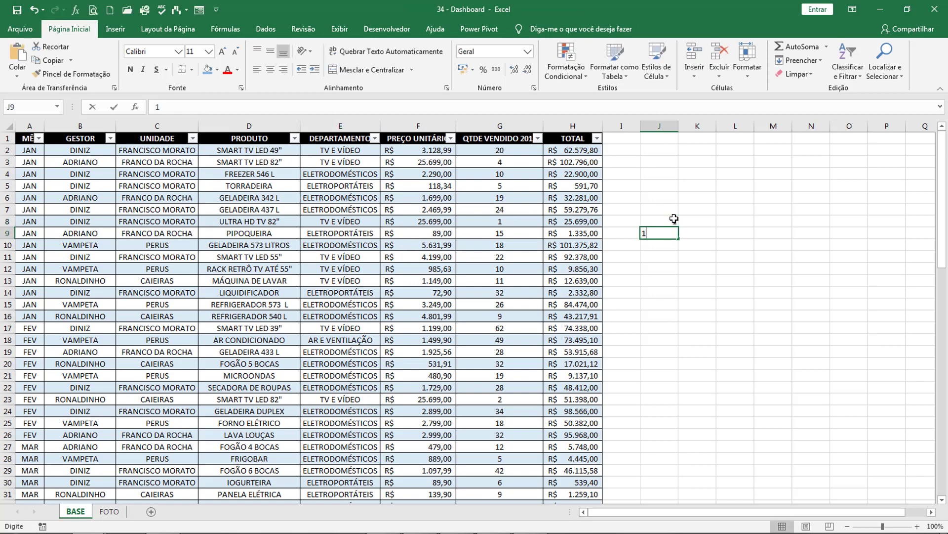
pyautogui.write('1')
pyautogui.press('Return')
# Insert a 2-D clustered column chart based on the sample values in J8:J9
pyautogui.click(664, 231)
pyautogui.moveTo(663, 218); pyautogui.dragTo(665, 233)
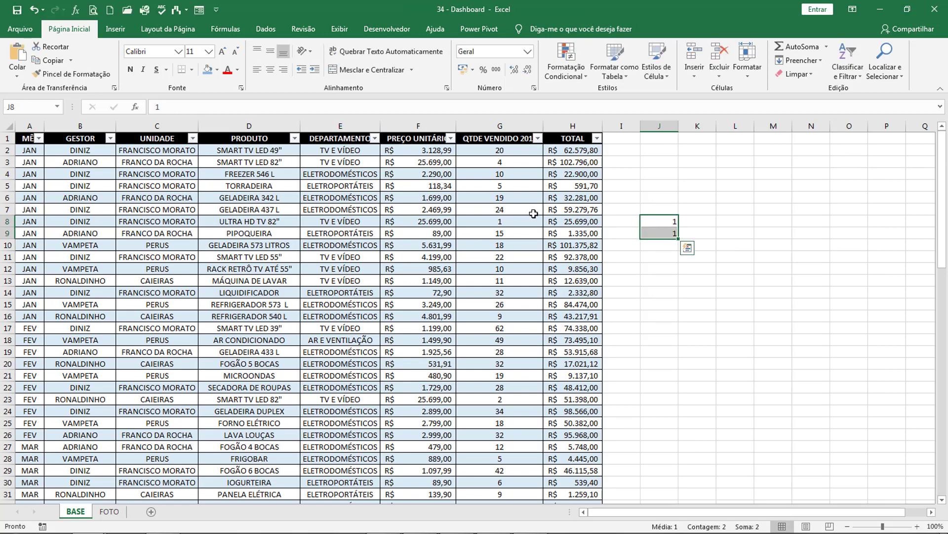
pyautogui.click(115, 29)
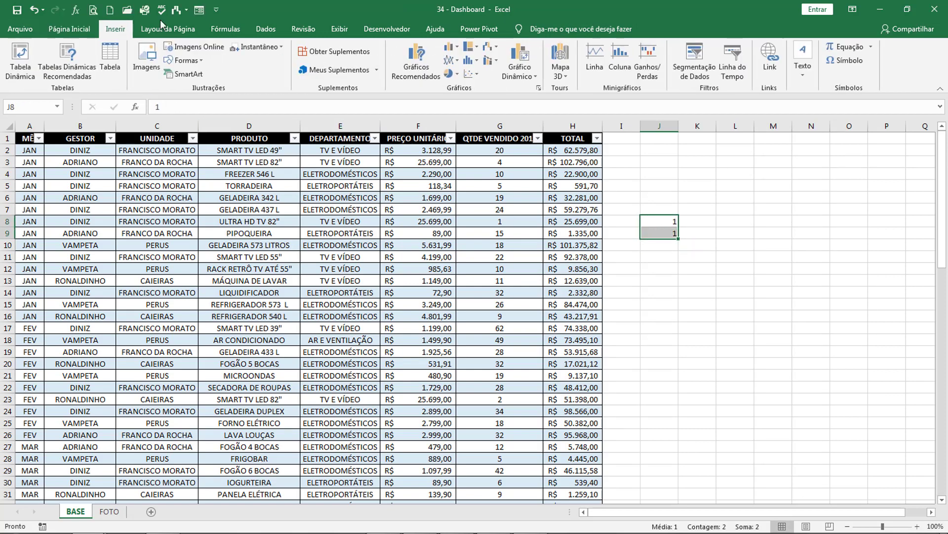
pyautogui.click(451, 46)
pyautogui.click(453, 73)
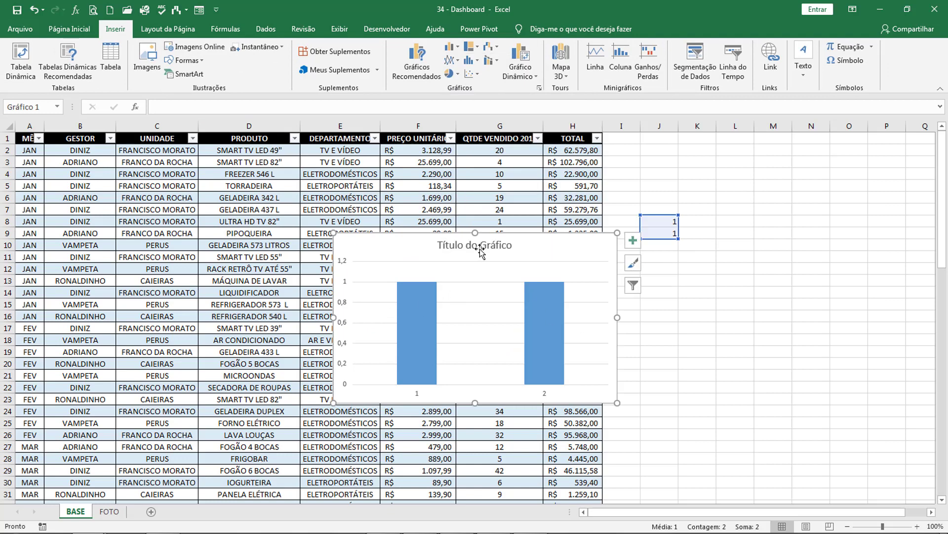
# Delete the sample column chart and browse the workbook's available theme colour sets
pyautogui.press('Delete')
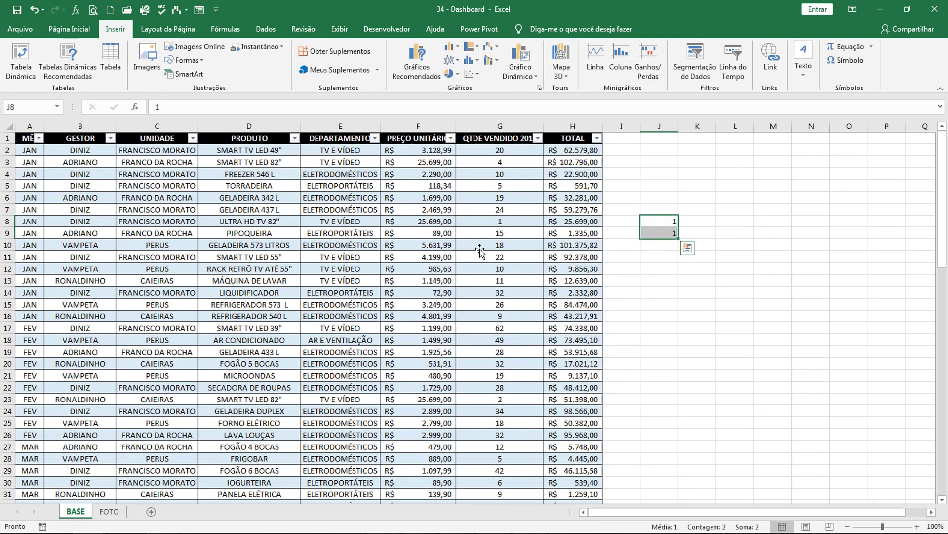
pyautogui.click(166, 30)
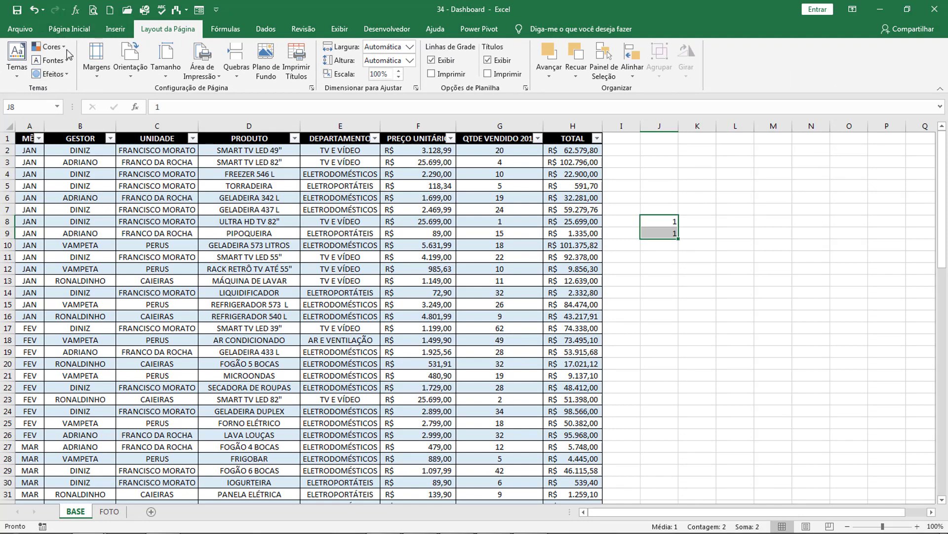
pyautogui.click(49, 47)
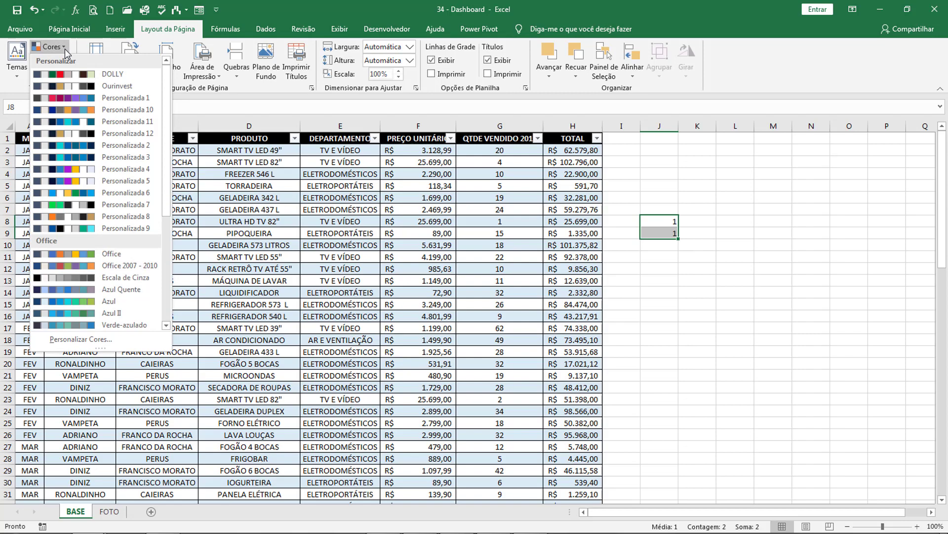
pyautogui.click(128, 229)
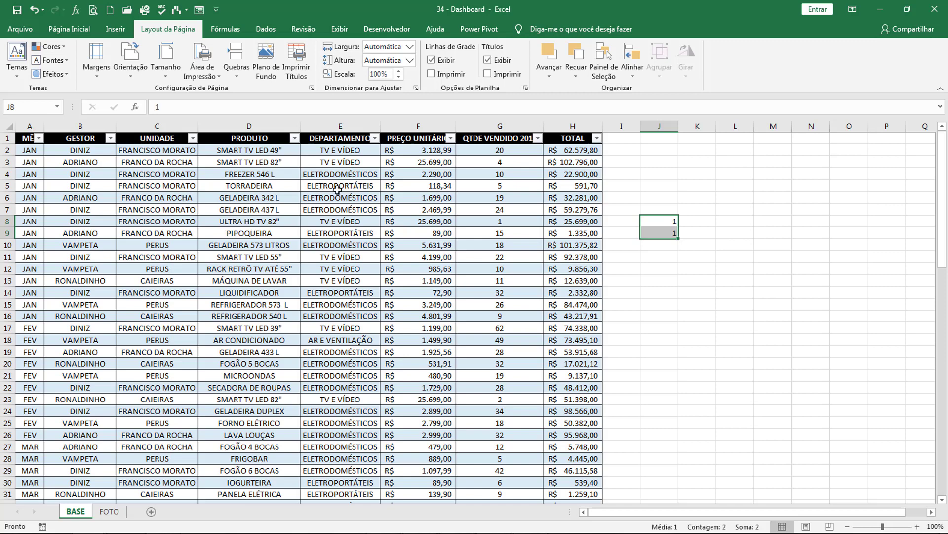
# Clear the sample values beside the sales table by emptying cells J3:J12
pyautogui.moveTo(660, 162); pyautogui.dragTo(664, 267)
pyautogui.press('Delete')
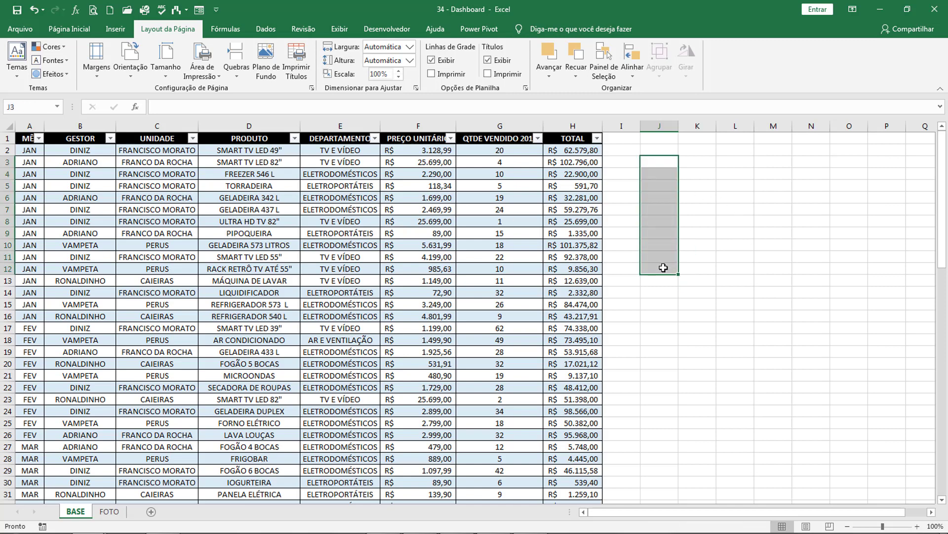
pyautogui.click(62, 30)
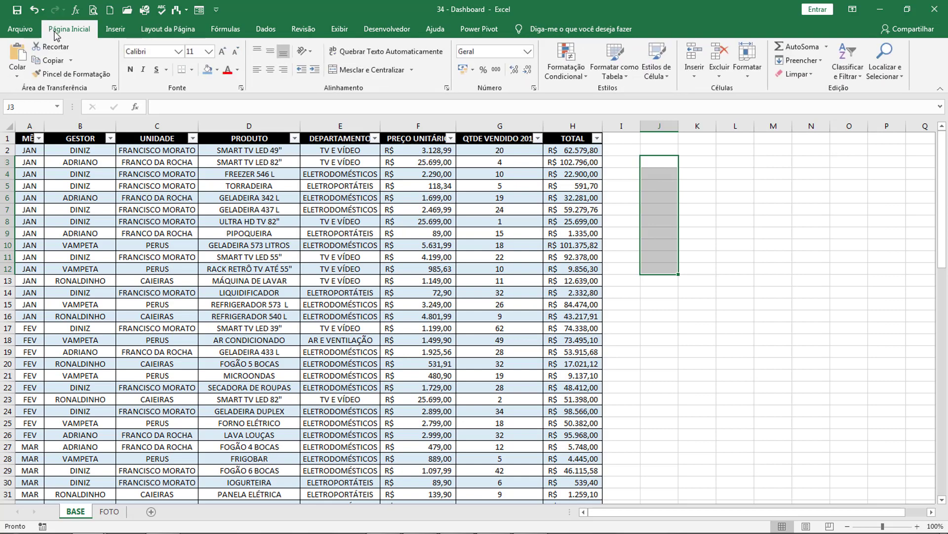
pyautogui.click(696, 196)
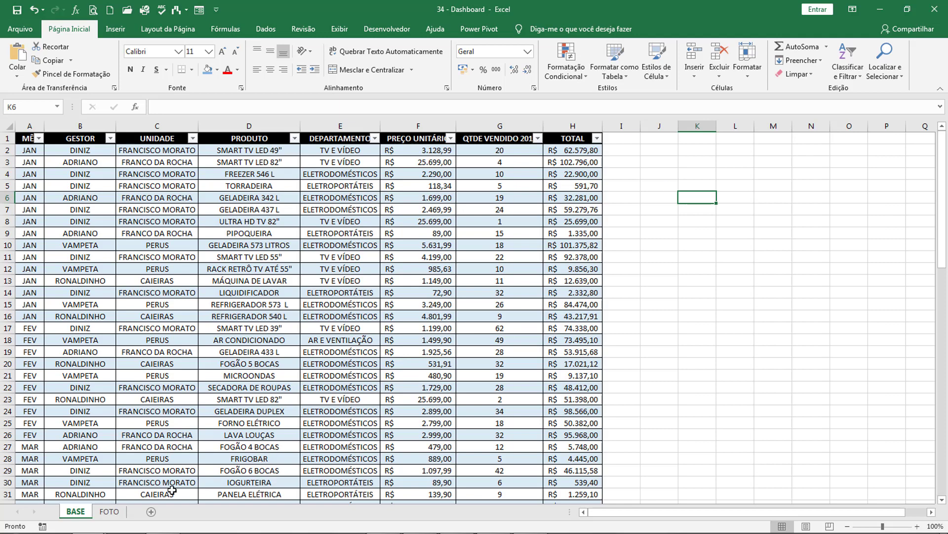
# Switch to the Ourinvest website in Chrome, capture the page and paste the screenshot into a new Paint image
pyautogui.click(169, 530)
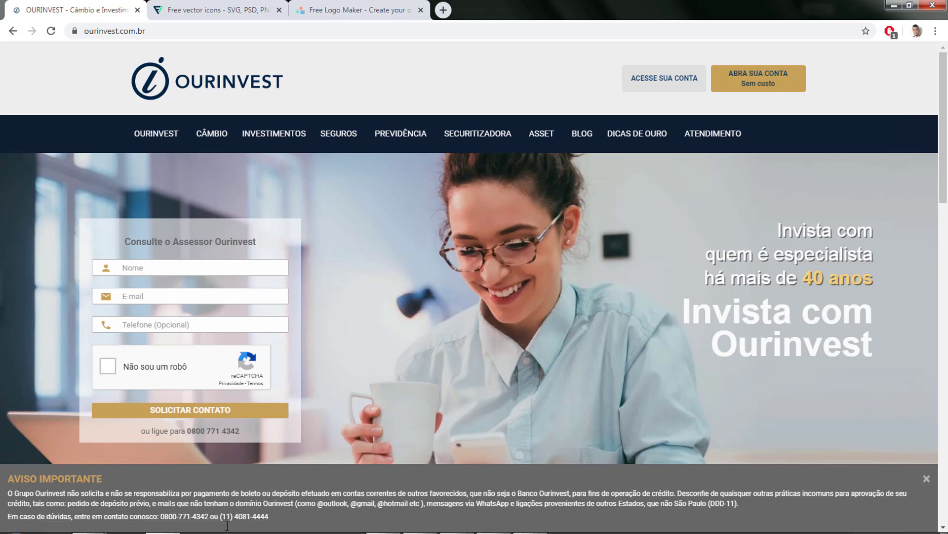
pyautogui.click(16, 522)
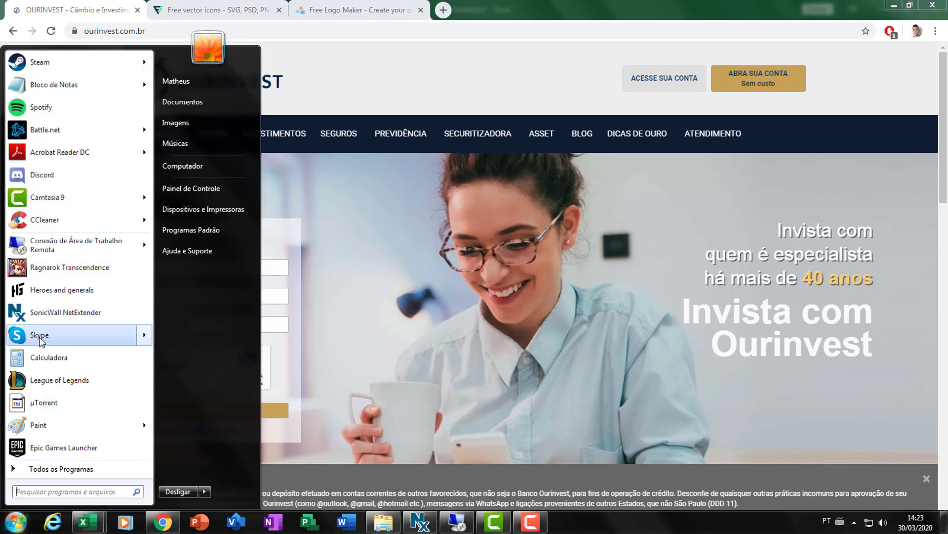
pyautogui.click(52, 418)
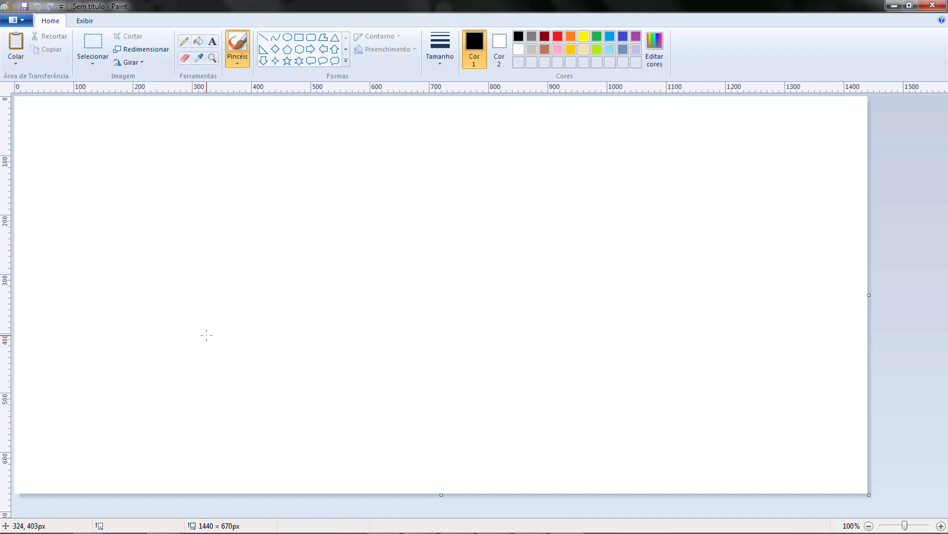
pyautogui.hotkey('ctrl', 'v')
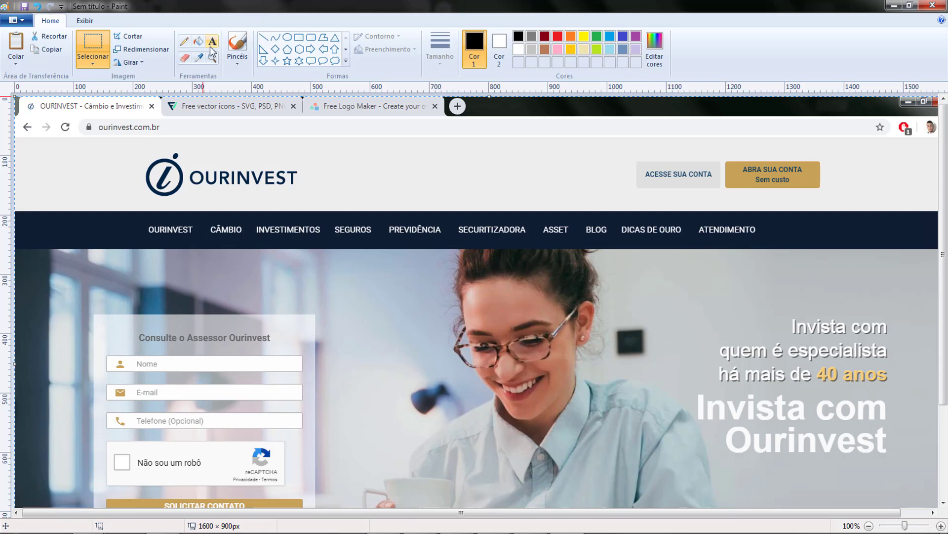
# Sample the navy of the website's menu bar with the Color picker and open its RGB values in the colour editor
pyautogui.click(200, 57)
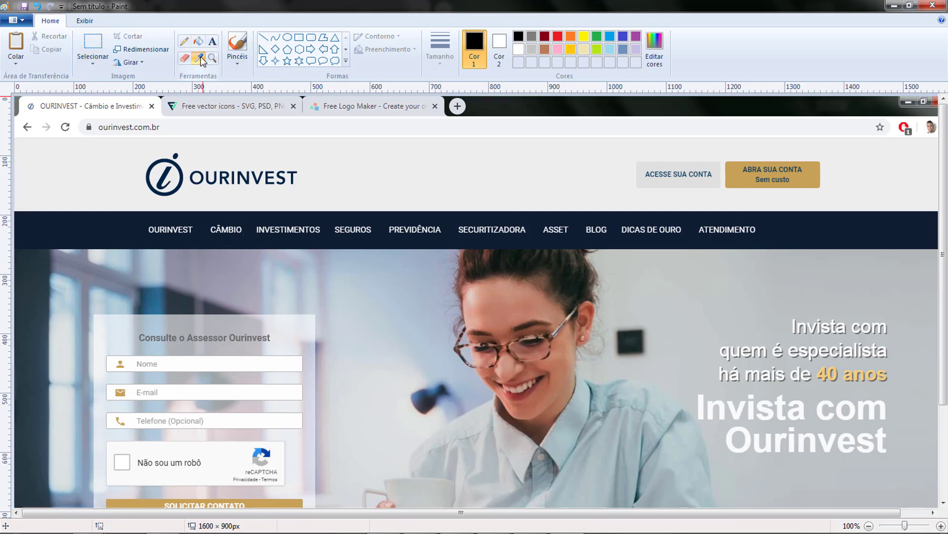
pyautogui.click(121, 225)
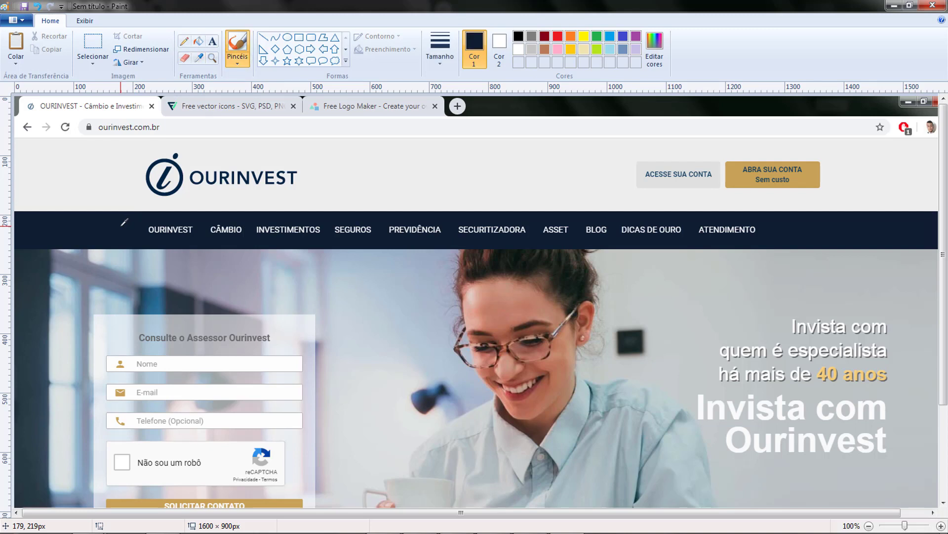
pyautogui.click(656, 52)
pyautogui.moveTo(492, 171); pyautogui.dragTo(556, 100)
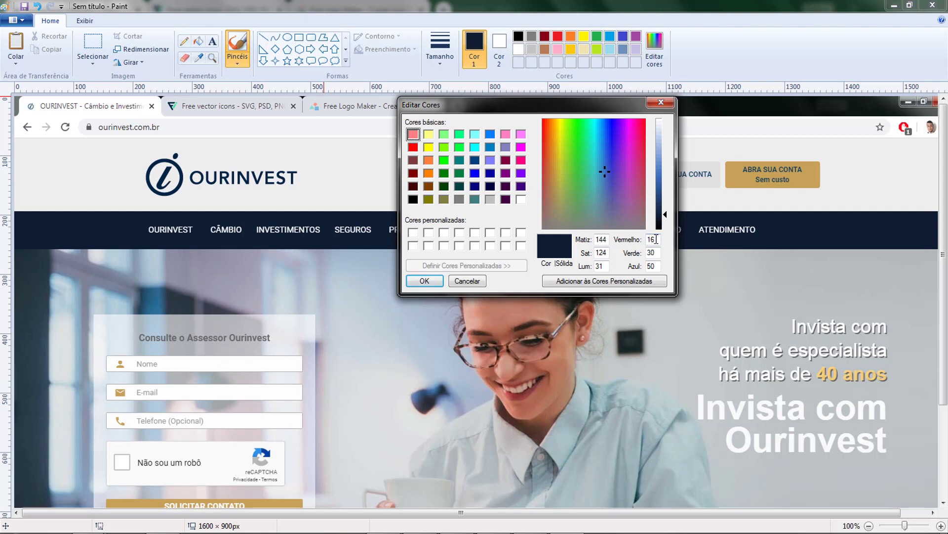
pyautogui.moveTo(656, 239); pyautogui.dragTo(624, 265)
pyautogui.doubleClick(660, 239)
# Switch to Excel and start a custom RGB fill colour for cell K7 with red set to 16
pyautogui.click(98, 521)
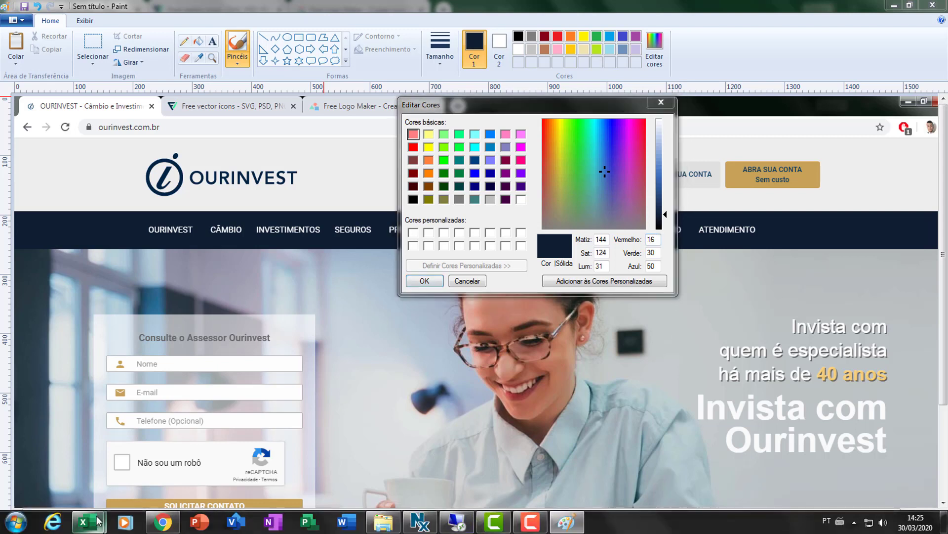
pyautogui.click(206, 455)
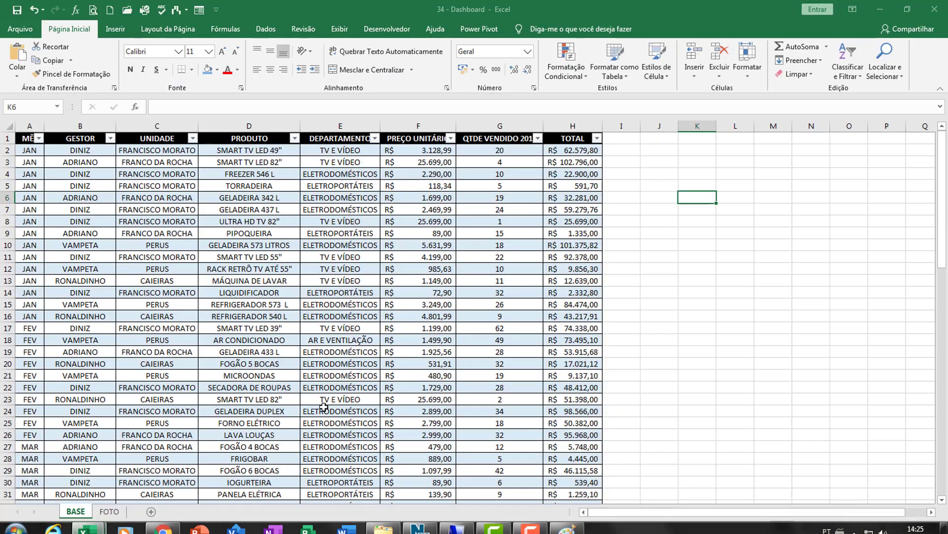
pyautogui.click(680, 259)
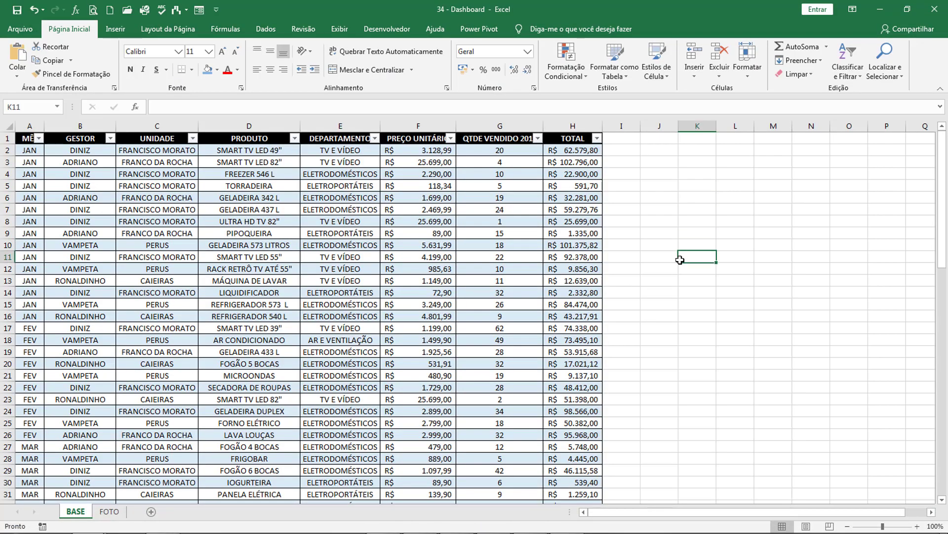
pyautogui.click(220, 75)
pyautogui.click(690, 209)
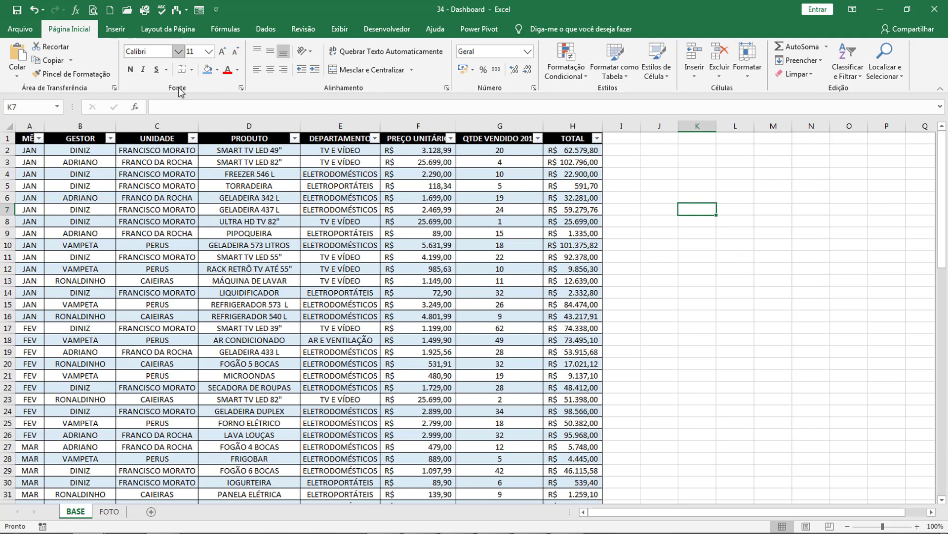
pyautogui.click(217, 70)
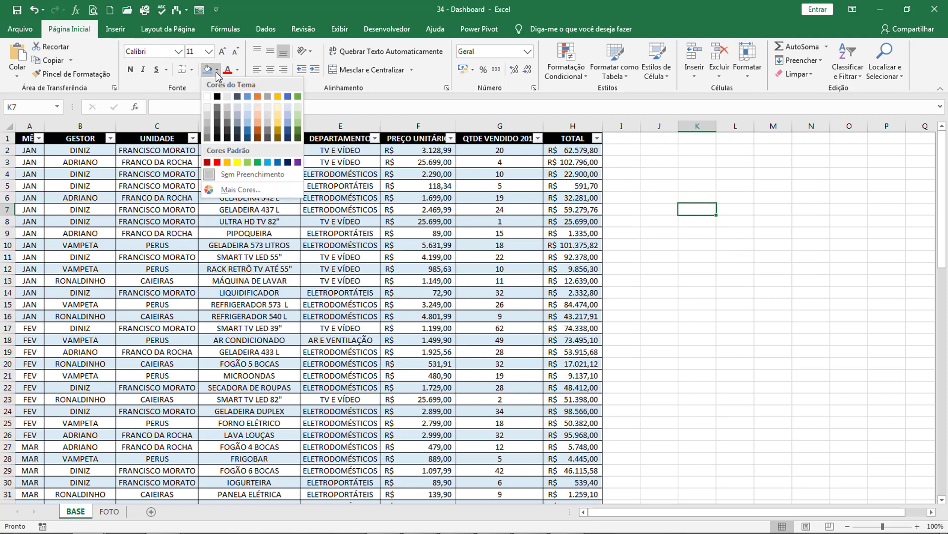
pyautogui.click(238, 191)
pyautogui.click(242, 129)
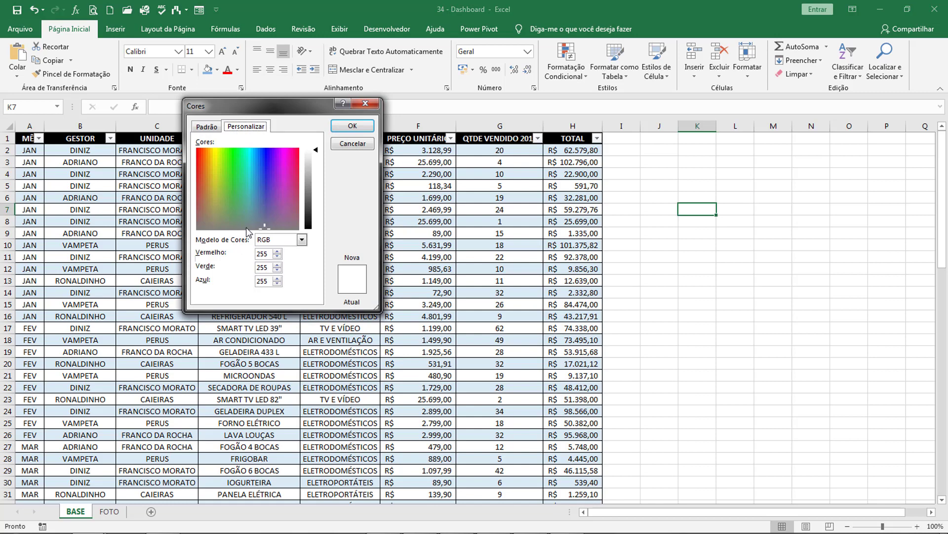
pyautogui.doubleClick(263, 253)
pyautogui.write('16')
pyautogui.press('Tab')
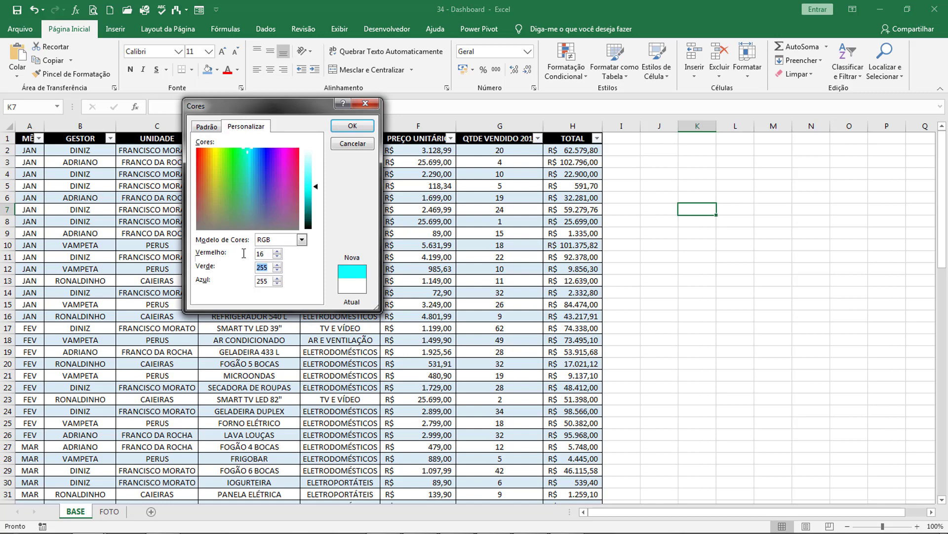
# Switch to Paint to check the navy's green and blue values, then return to Excel's colour dialog
pyautogui.hotkey('alt', 'Tab')
pyautogui.hotkey('alt', 'Tab')
pyautogui.hotkey('alt', 'Tab')
pyautogui.hotkey('alt', 'Tab')
pyautogui.hotkey('alt', 'Tab')
pyautogui.hotkey('alt', 'Tab')
pyautogui.hotkey('alt', 'Tab')
pyautogui.hotkey('alt', 'Tab')
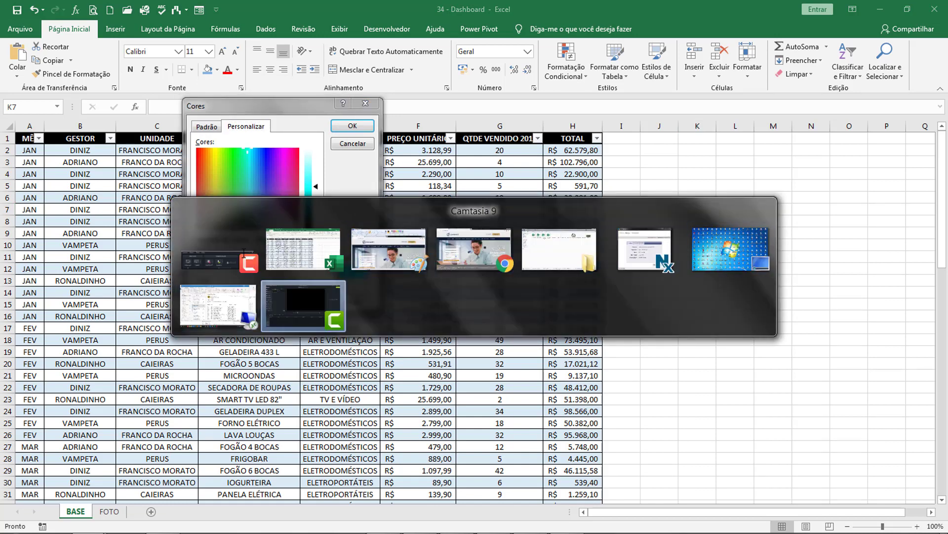
pyautogui.hotkey('alt', 'Tab')
pyautogui.hotkey('alt', 'Tab')
pyautogui.hotkey('alt', 'Tab')
pyautogui.hotkey('alt', 'Tab')
pyautogui.hotkey('alt', 'Tab')
pyautogui.hotkey('alt', 'Tab')
pyautogui.hotkey('alt', 'Tab')
pyautogui.hotkey('alt', 'Tab')
pyautogui.hotkey('alt', 'Tab')
pyautogui.hotkey('alt', 'Tab')
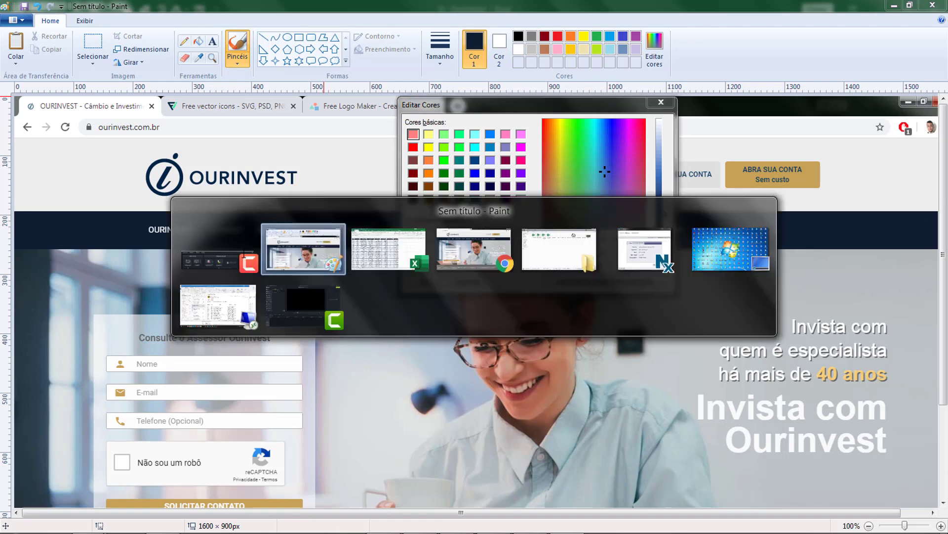
pyautogui.hotkey('alt', 'Tab')
pyautogui.hotkey('alt', 'Tab')
pyautogui.hotkey('alt', 'Tab')
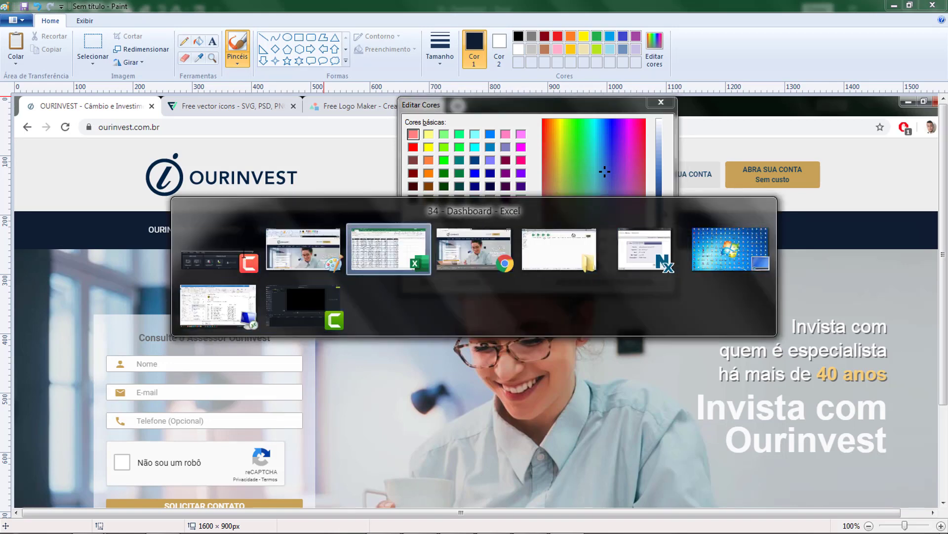
# Set the custom colour's green to 30 and blue to 50 and apply it as the fill of K7
pyautogui.write('30')
pyautogui.press('Tab')
pyautogui.write('50')
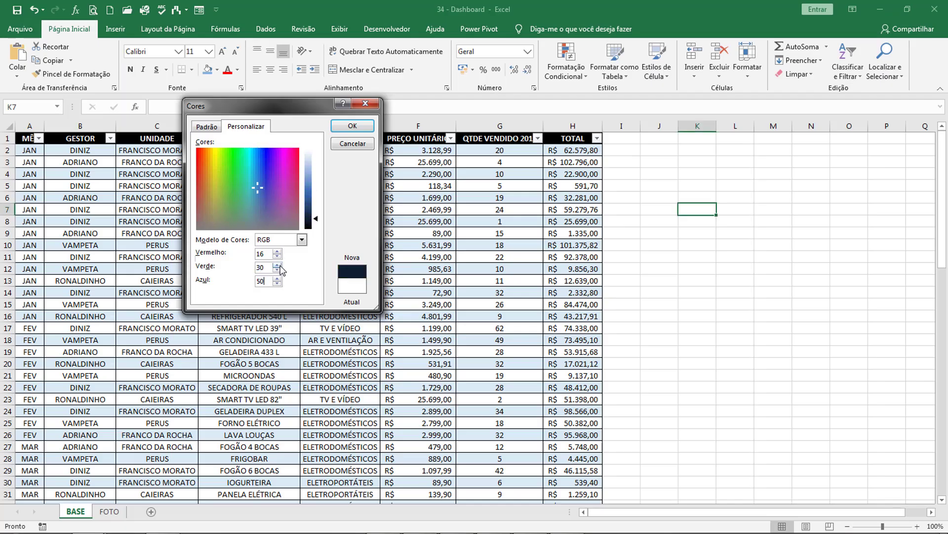
pyautogui.click(356, 130)
pyautogui.click(741, 253)
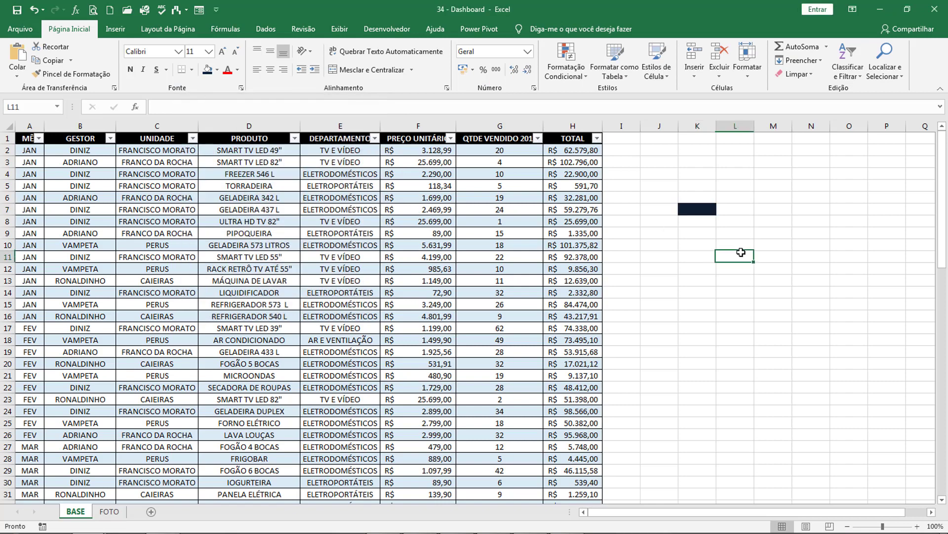
# Look for the custom navy among the recent fill colours available for cell K9
pyautogui.click(703, 233)
pyautogui.click(217, 70)
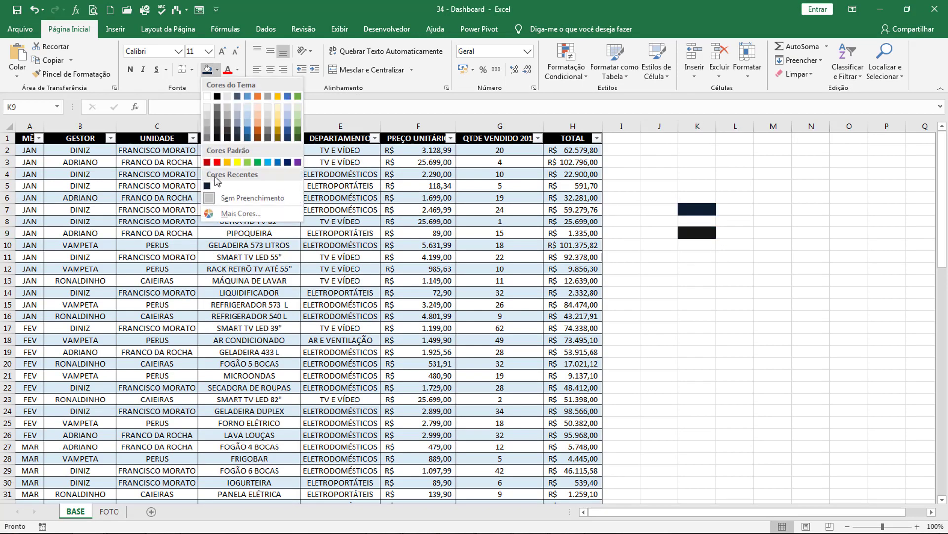
pyautogui.click(673, 245)
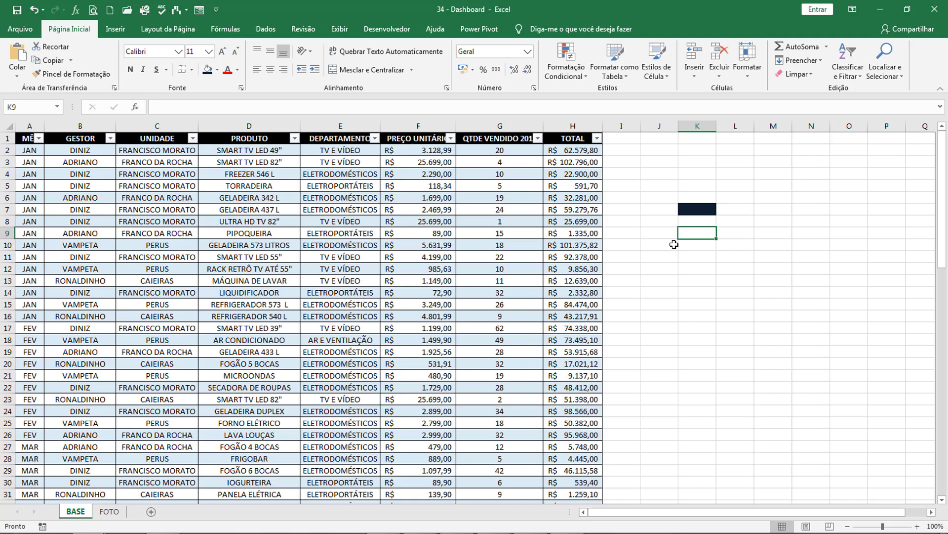
# Enter the sample value 1 in cells K9, K10 and K11
pyautogui.write('1')
pyautogui.press('Return')
pyautogui.write('1')
pyautogui.press('Return')
pyautogui.write('1')
pyautogui.press('Return')
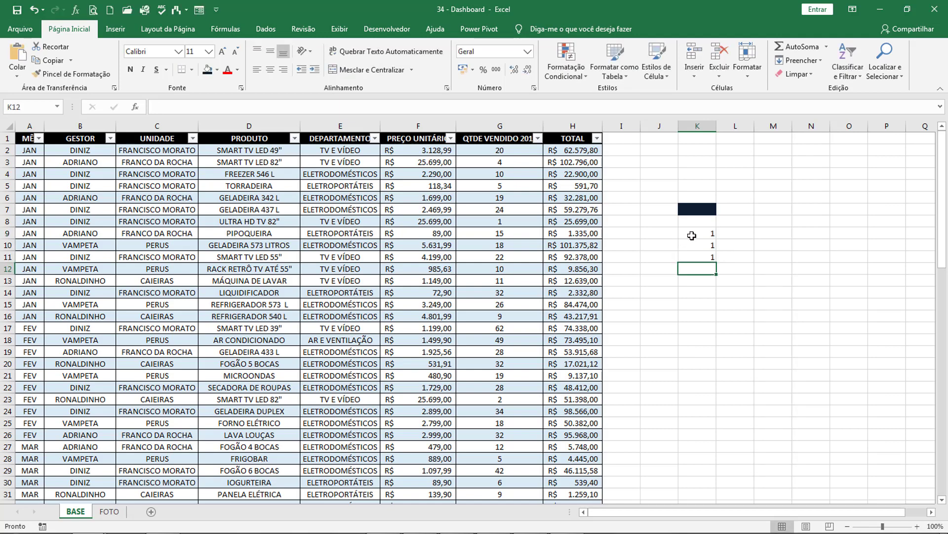
# Preview a 2-D clustered column chart of the sample values in K9:K11 without keeping it
pyautogui.moveTo(691, 234); pyautogui.dragTo(689, 262)
pyautogui.click(115, 28)
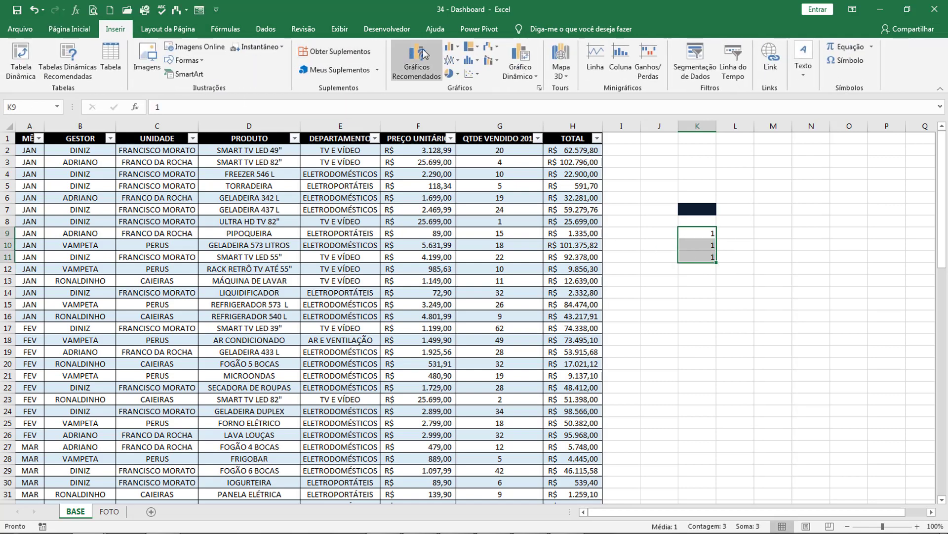
pyautogui.click(449, 47)
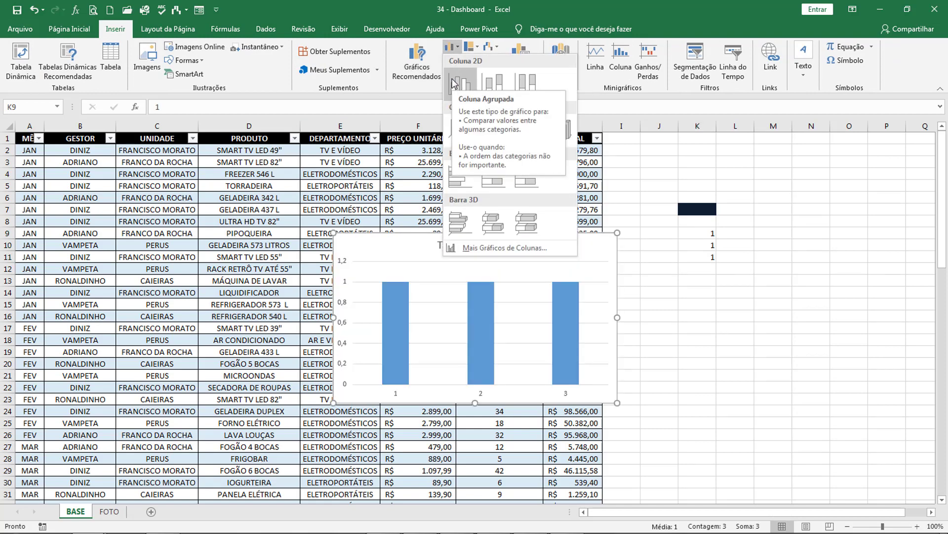
pyautogui.click(704, 164)
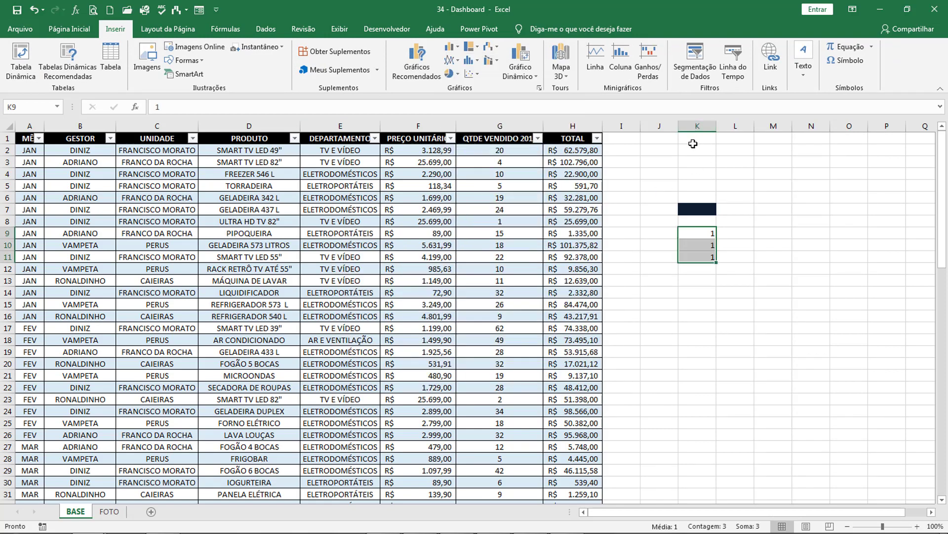
# Delete column K together with its navy test cell and sample values
pyautogui.click(706, 208)
pyautogui.click(702, 128)
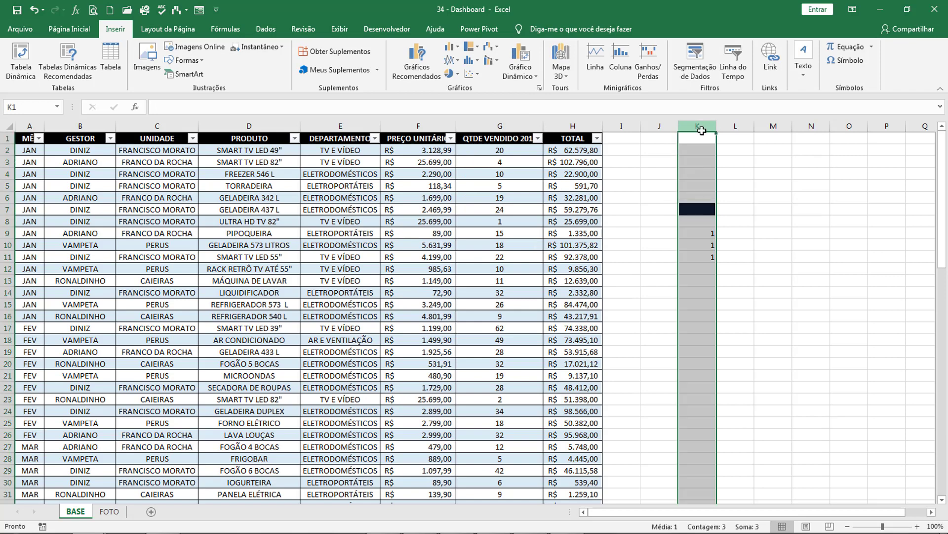
pyautogui.rightClick(703, 129)
pyautogui.click(723, 228)
pyautogui.click(699, 190)
pyautogui.click(684, 229)
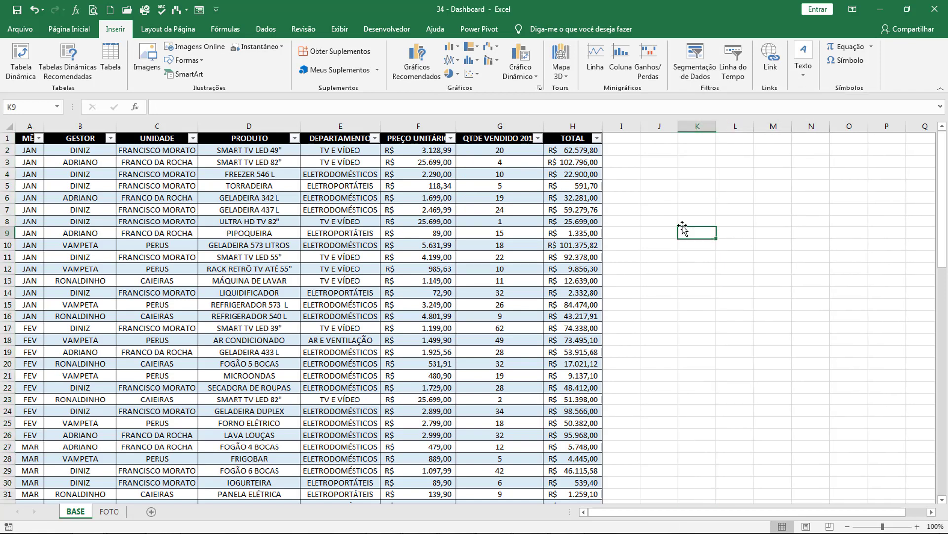
# Examine the colour slots offered for a new custom theme and compare them with the theme colours in the cell fill palette
pyautogui.click(165, 31)
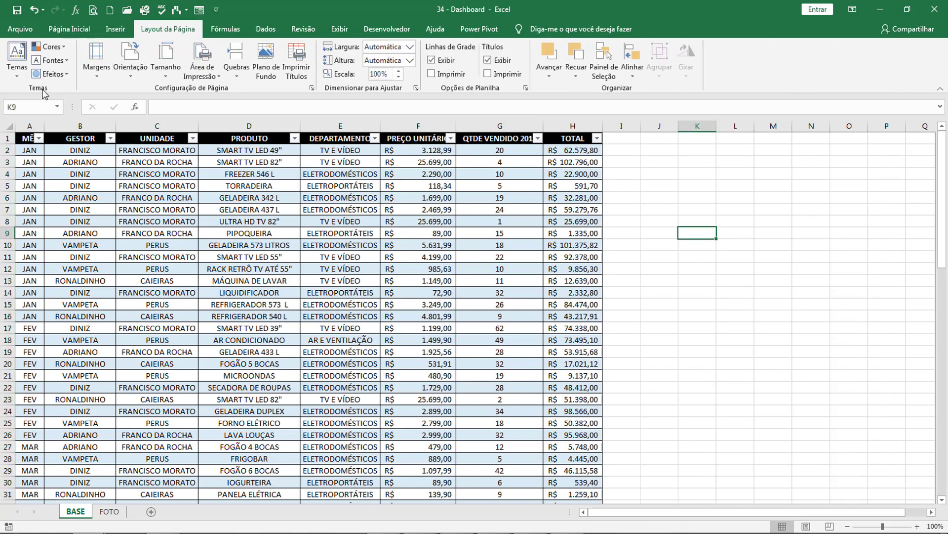
pyautogui.click(63, 51)
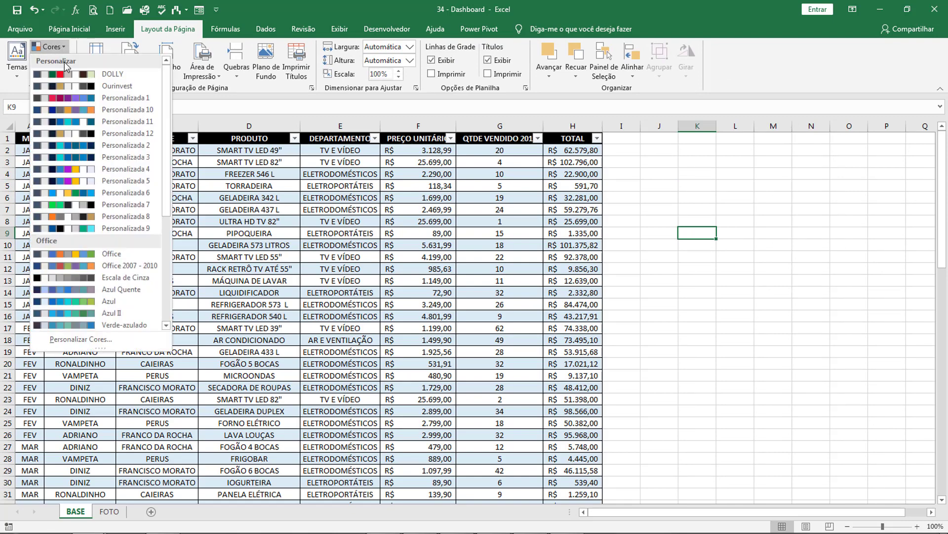
pyautogui.click(103, 340)
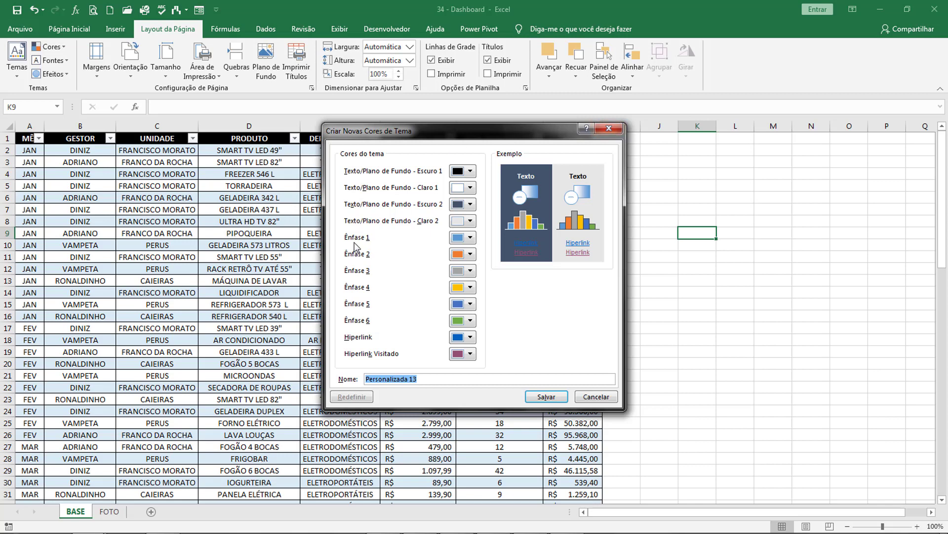
pyautogui.click(598, 129)
pyautogui.click(69, 29)
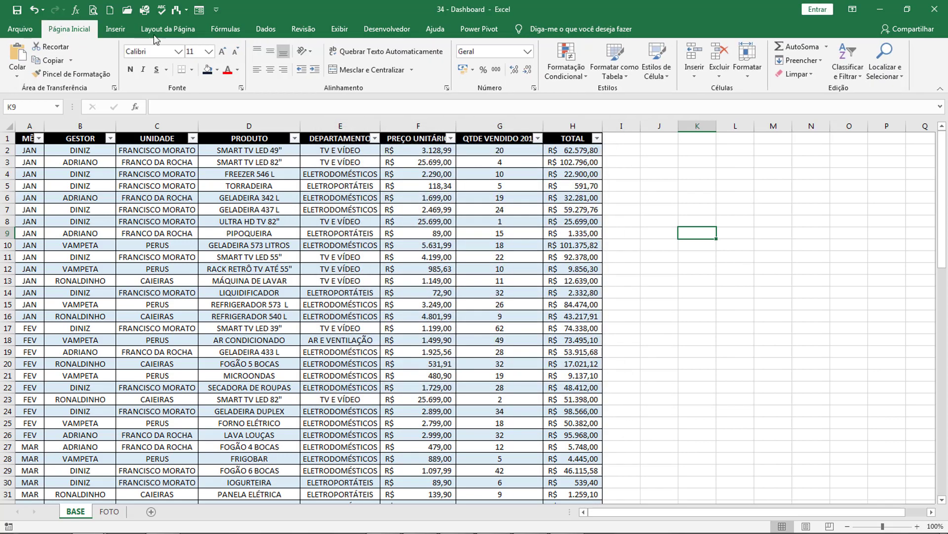
pyautogui.click(217, 70)
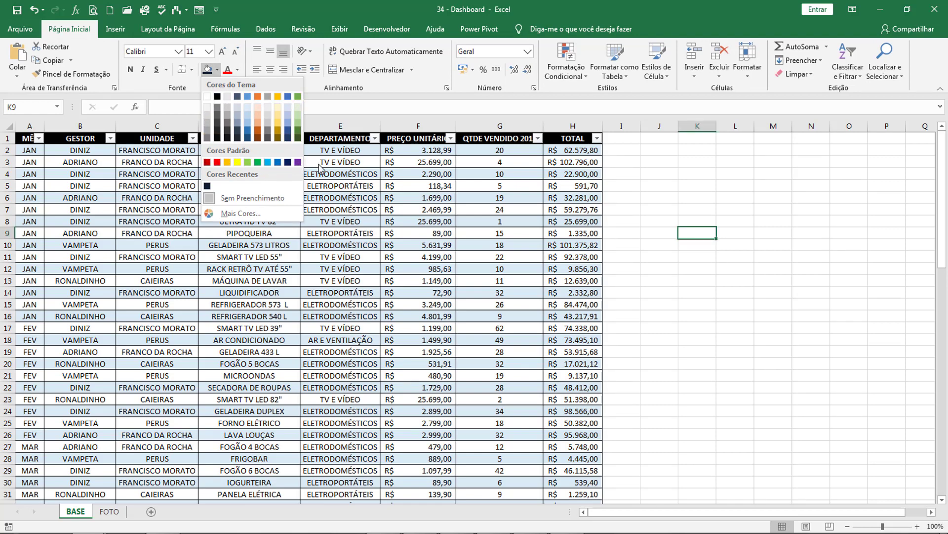
# Start a new set of custom theme colours for the workbook
pyautogui.click(168, 28)
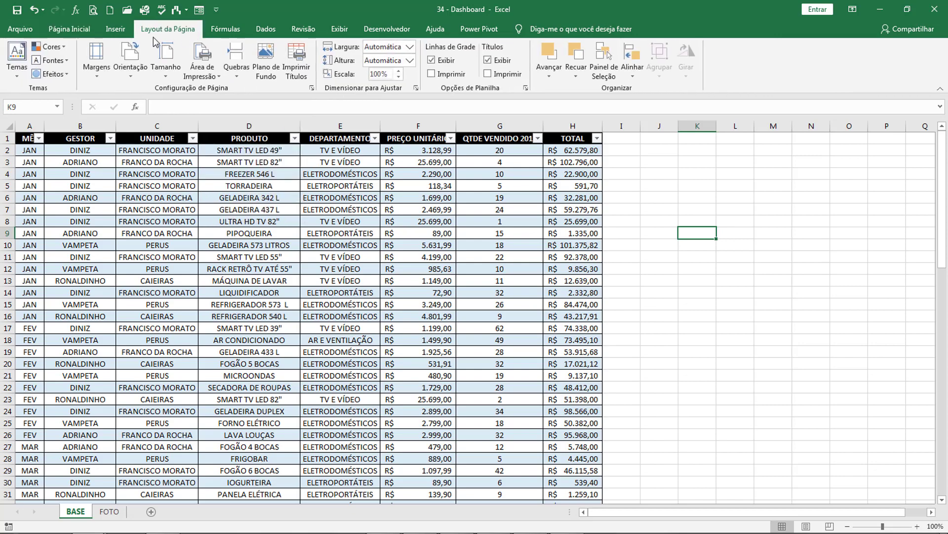
pyautogui.click(49, 46)
pyautogui.click(81, 339)
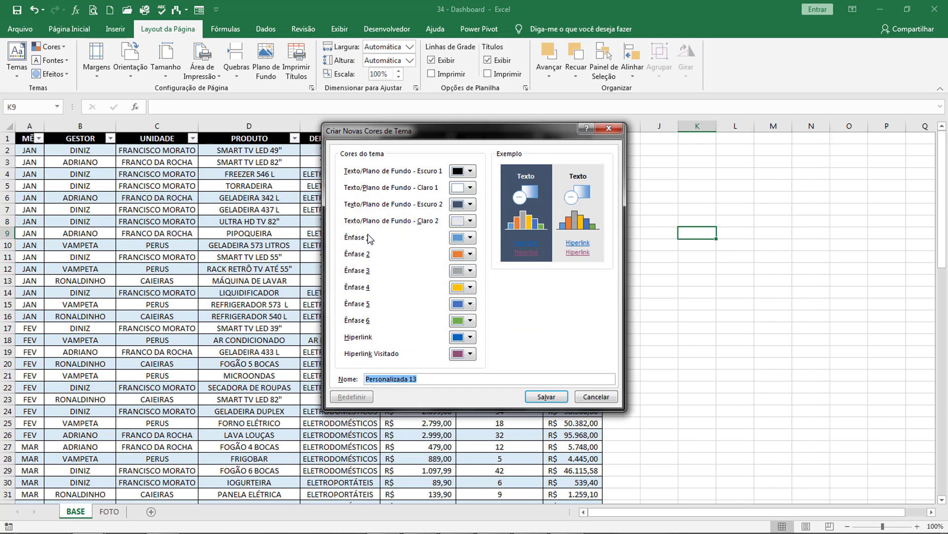
# Set the Ênfase 1 theme colour to the website's navy, RGB 16, 30, 50
pyautogui.click(469, 237)
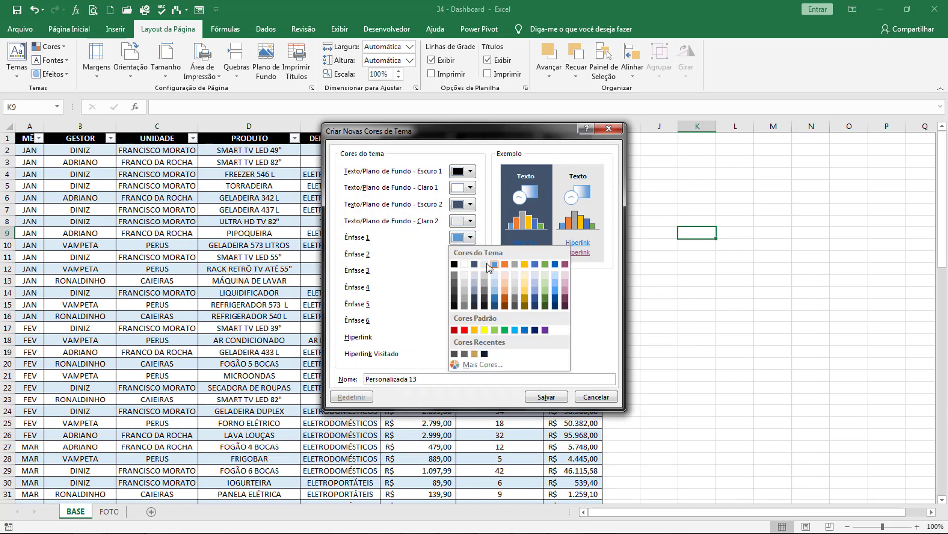
pyautogui.click(482, 365)
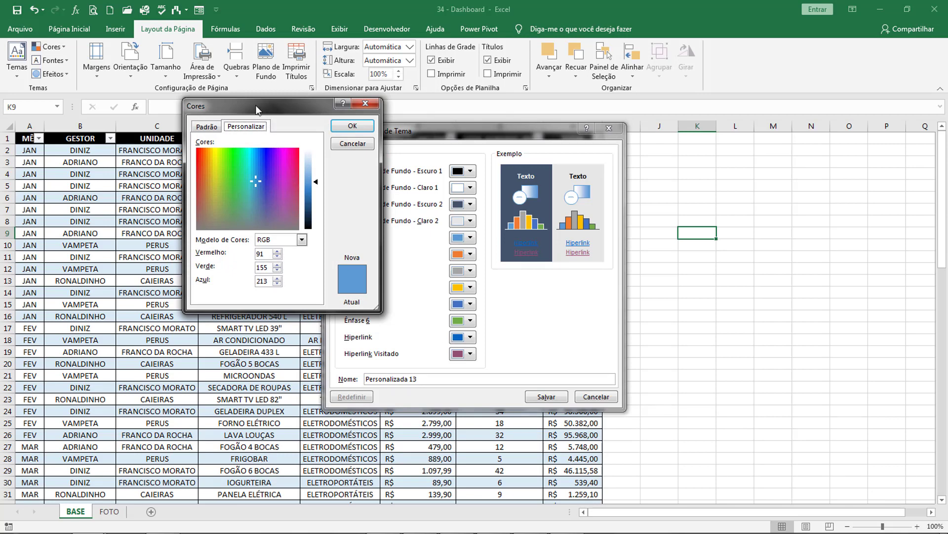
pyautogui.moveTo(306, 106); pyautogui.dragTo(668, 141)
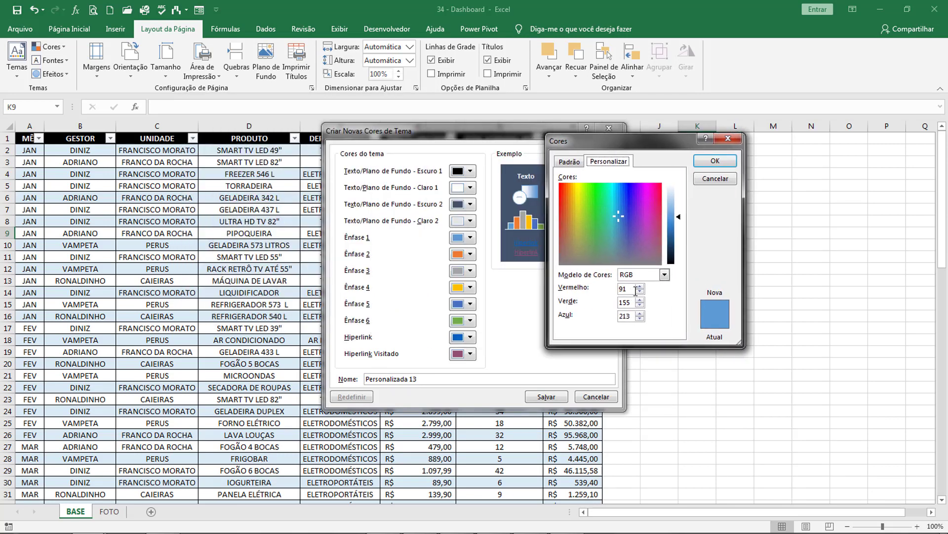
pyautogui.hotkey('alt', 'Tab')
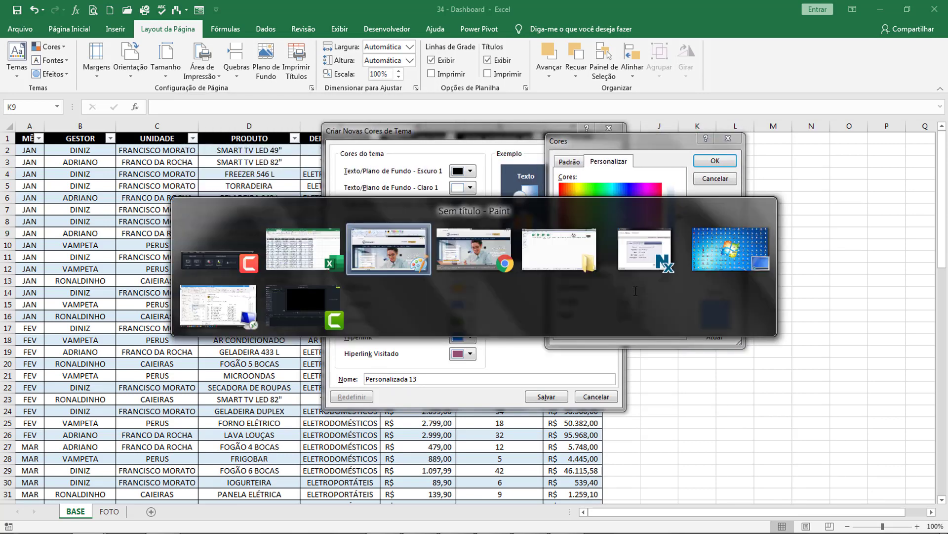
pyautogui.hotkey('alt', 'Tab')
pyautogui.press('Tab')
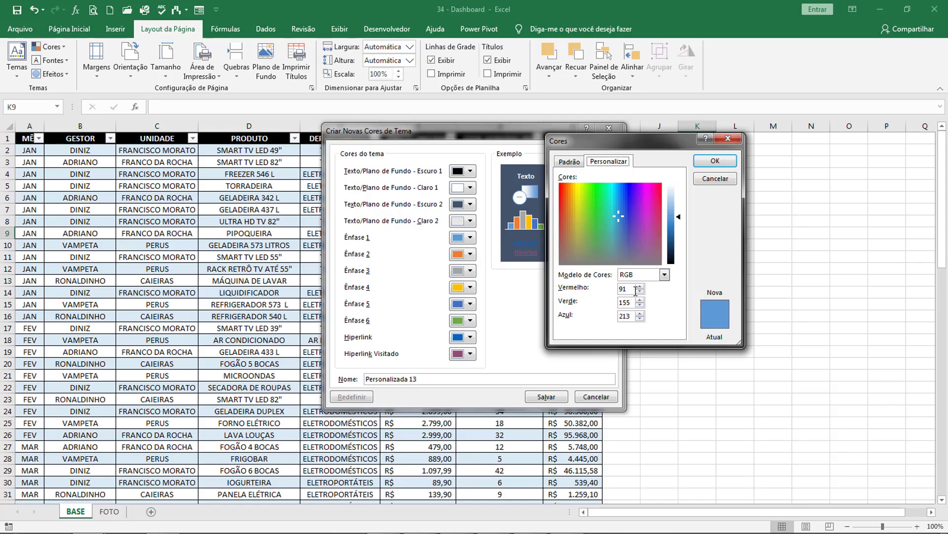
pyautogui.doubleClick(636, 290)
pyautogui.write('16')
pyautogui.press('Tab')
pyautogui.write('30')
pyautogui.press('Tab')
pyautogui.write('60')
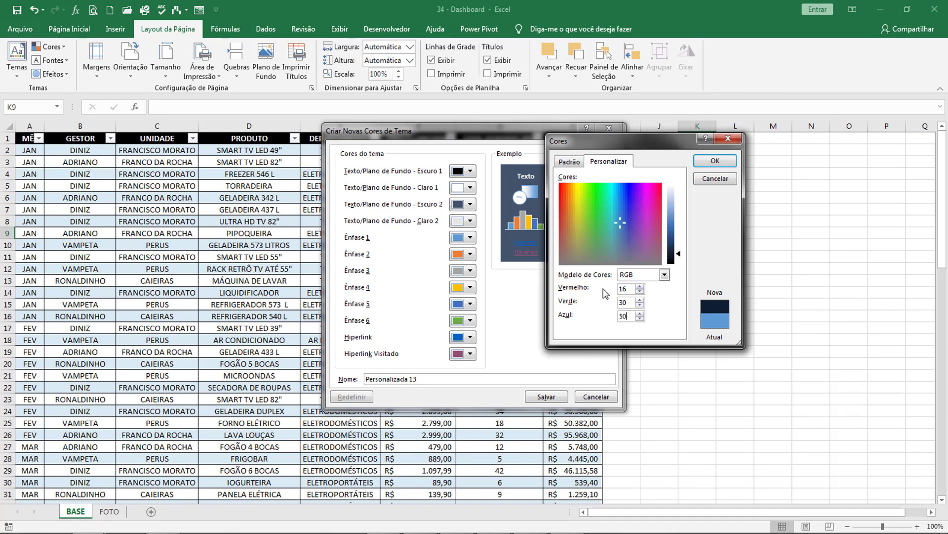
pyautogui.click(715, 161)
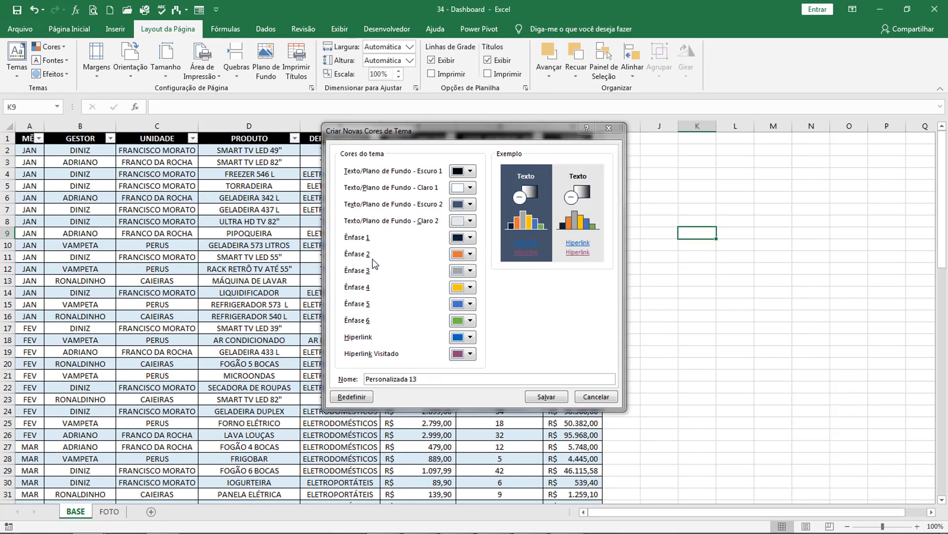
# Switch to Paint, sample the gold of the ABRA SUA CONTA button in the website screenshot and display its RGB values
pyautogui.hotkey('alt', 'Tab')
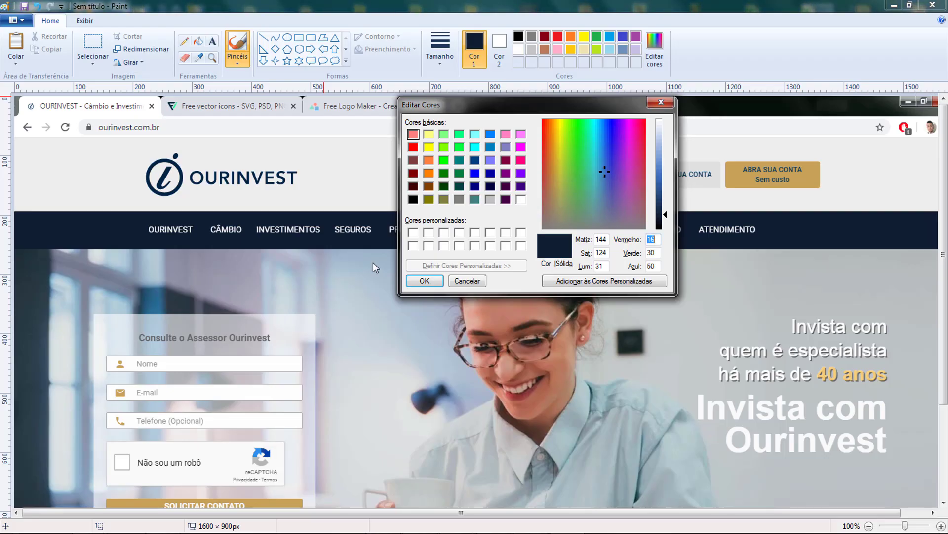
pyautogui.click(661, 102)
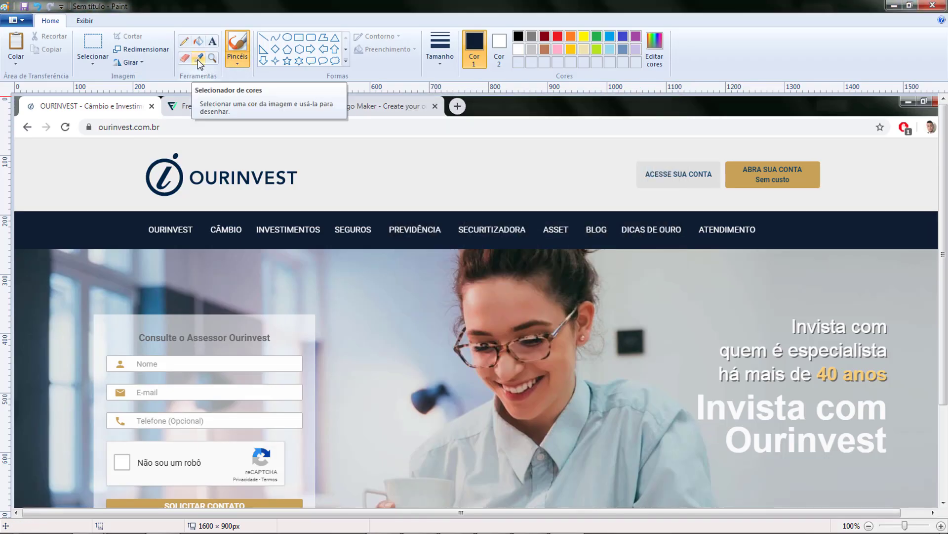
pyautogui.click(197, 59)
pyautogui.click(798, 178)
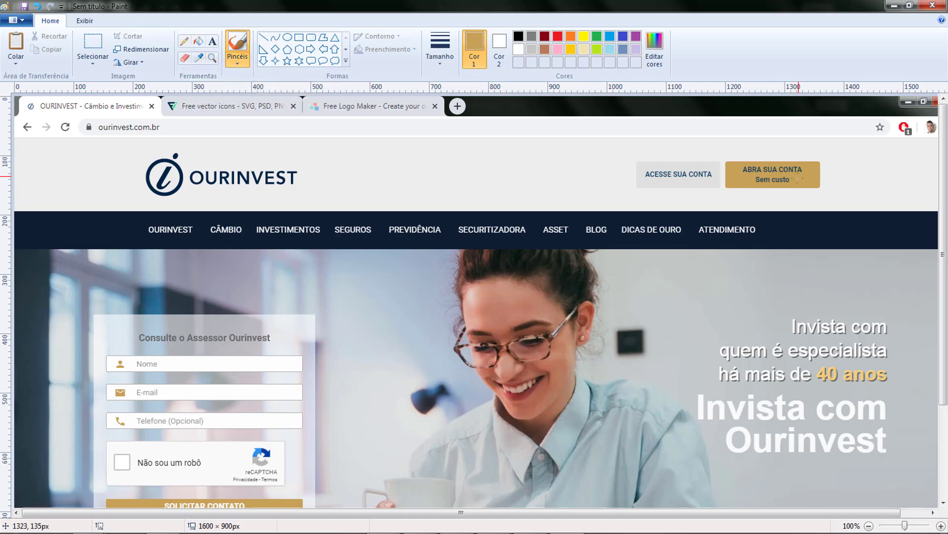
pyautogui.click(654, 49)
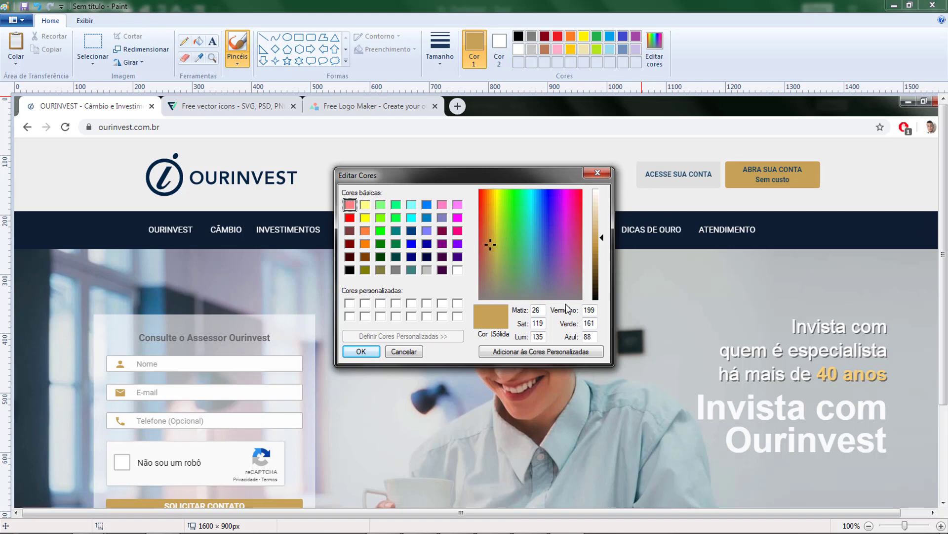
# Back in Excel, set the Ênfase 2 theme colour to RGB 199, 161, 88 and Ênfase 3 to white
pyautogui.hotkey('alt', 'Tab')
pyautogui.hotkey('alt', 'Tab')
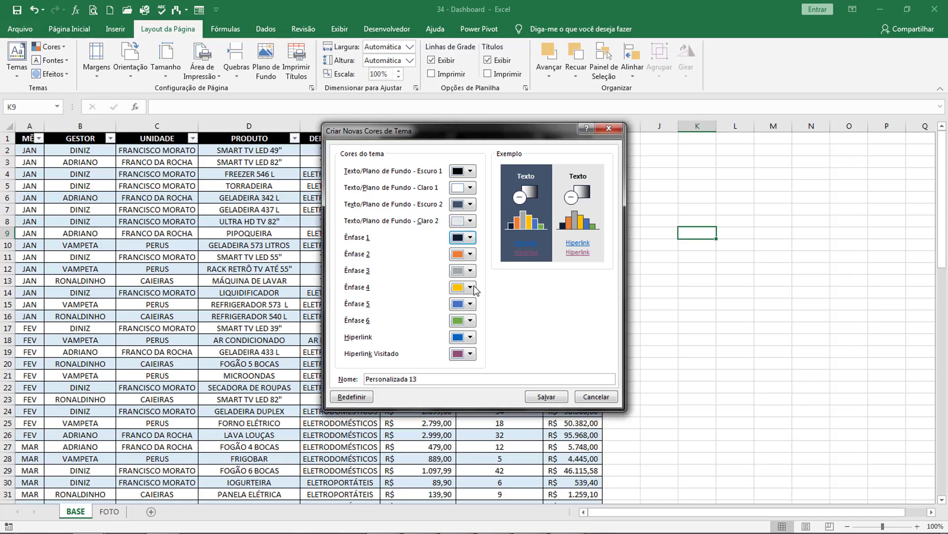
pyautogui.click(470, 255)
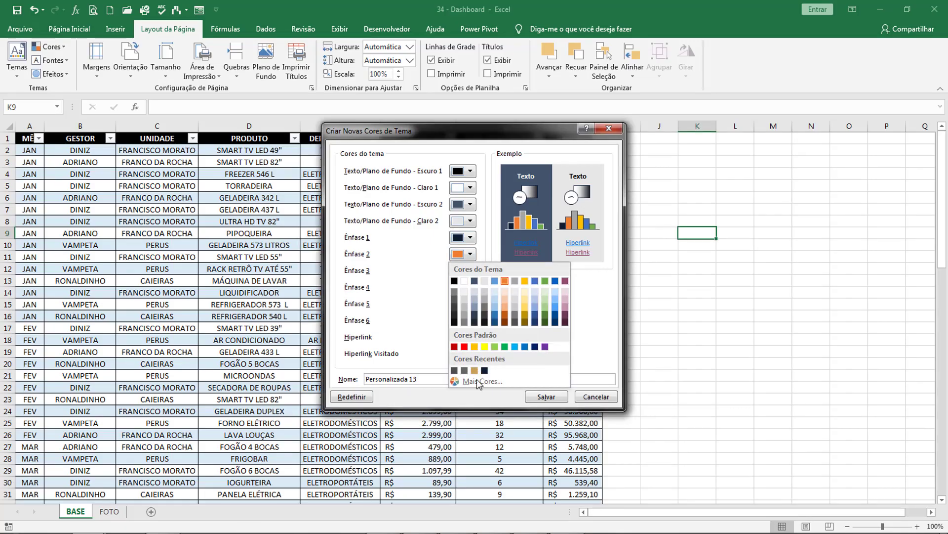
pyautogui.click(476, 380)
pyautogui.write('199')
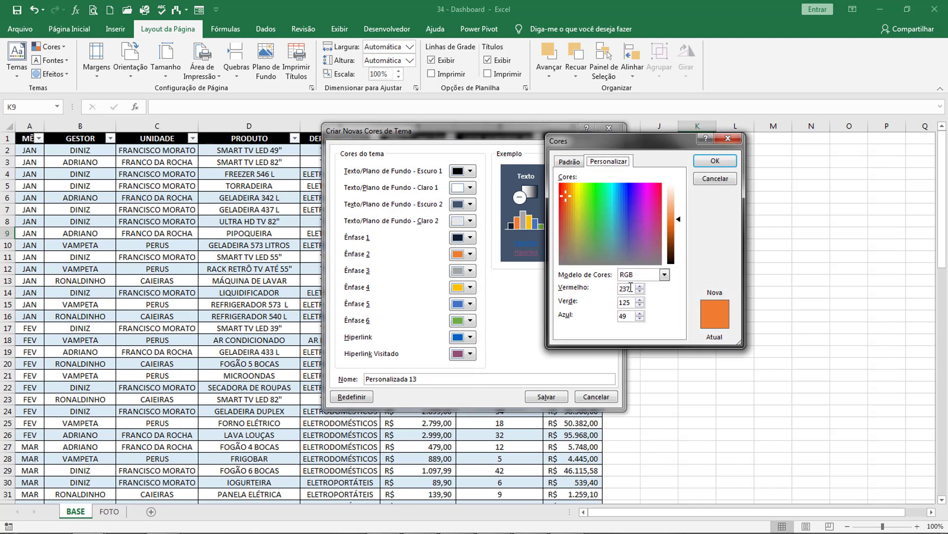
pyautogui.press('Tab')
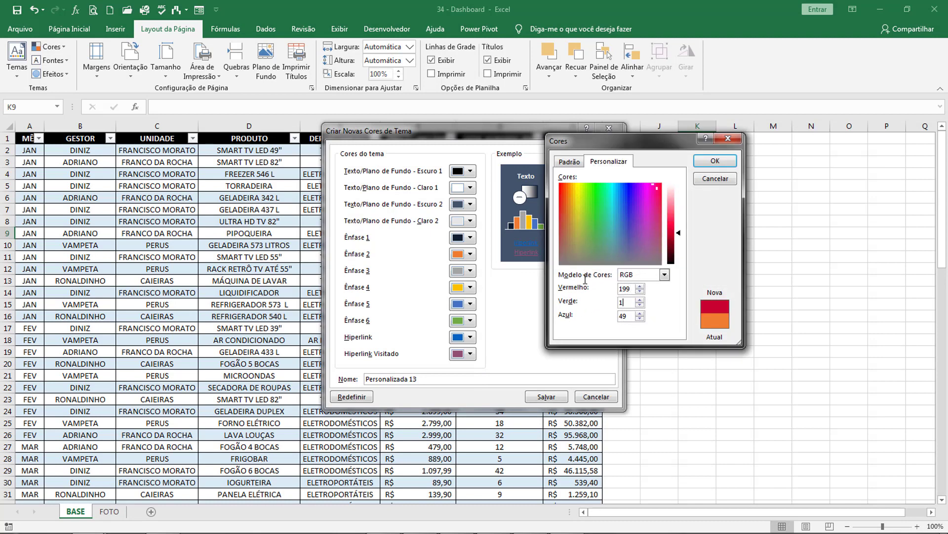
pyautogui.press('Tab')
pyautogui.hotkey('alt', 'Tab')
pyautogui.hotkey('alt', 'Tab')
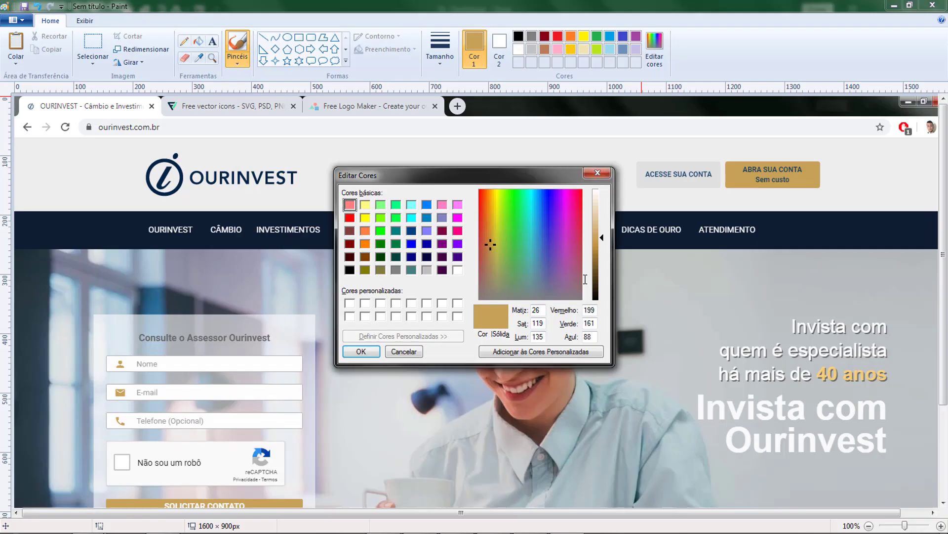
pyautogui.hotkey('alt', 'Tab')
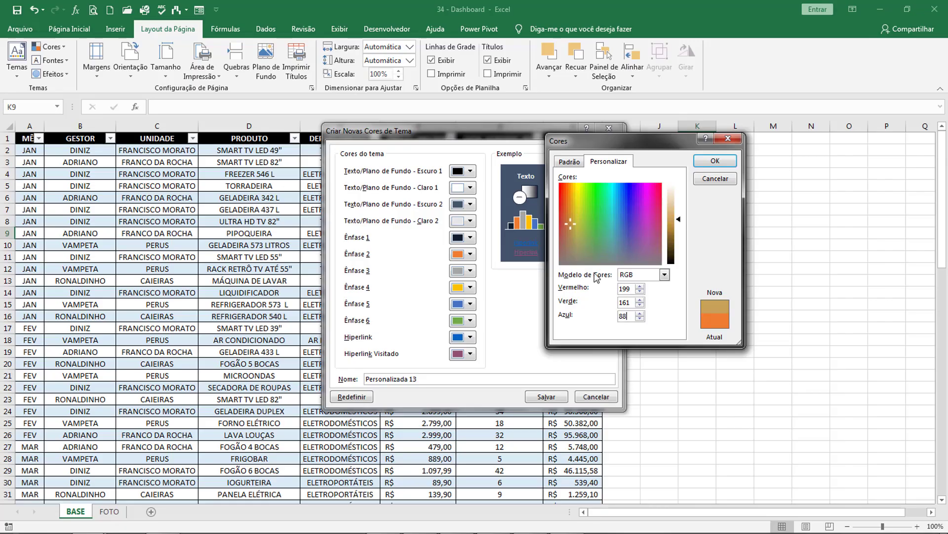
pyautogui.click(714, 161)
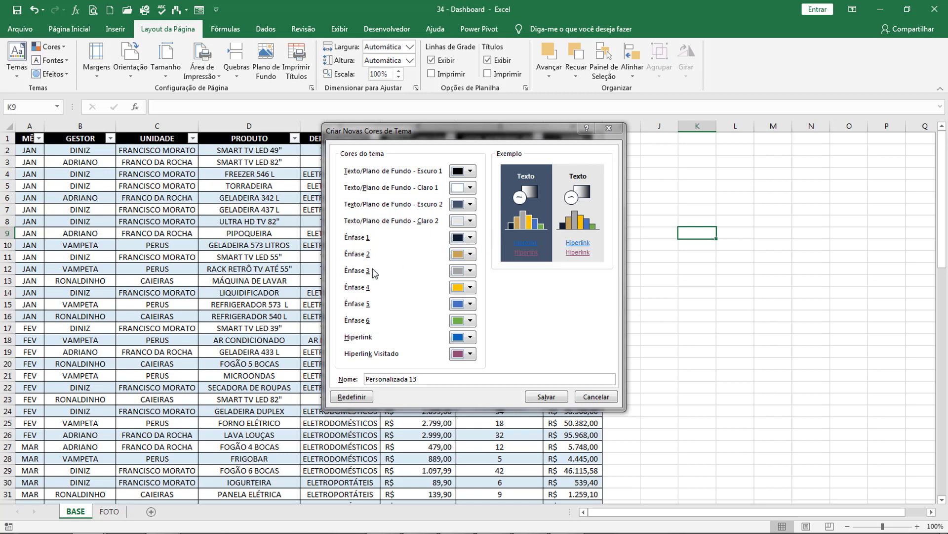
pyautogui.click(468, 272)
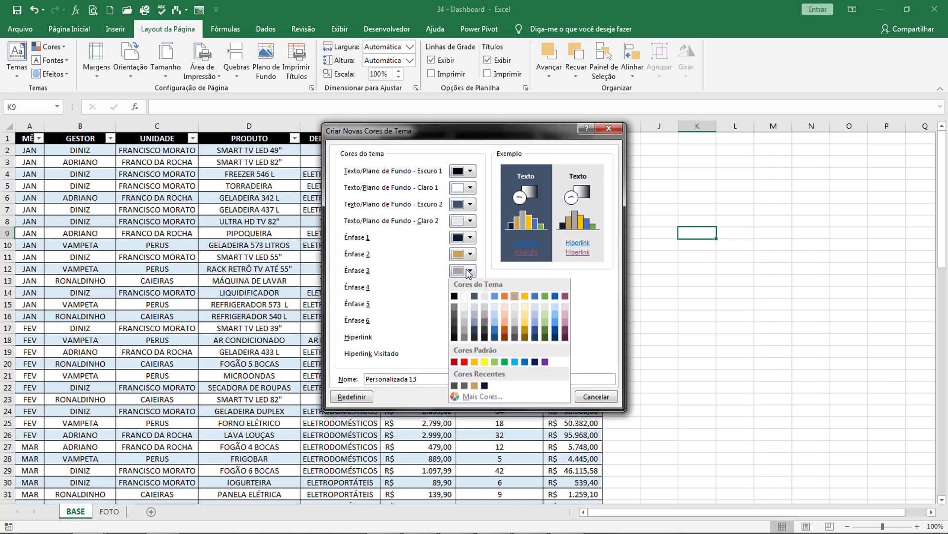
pyautogui.click(464, 296)
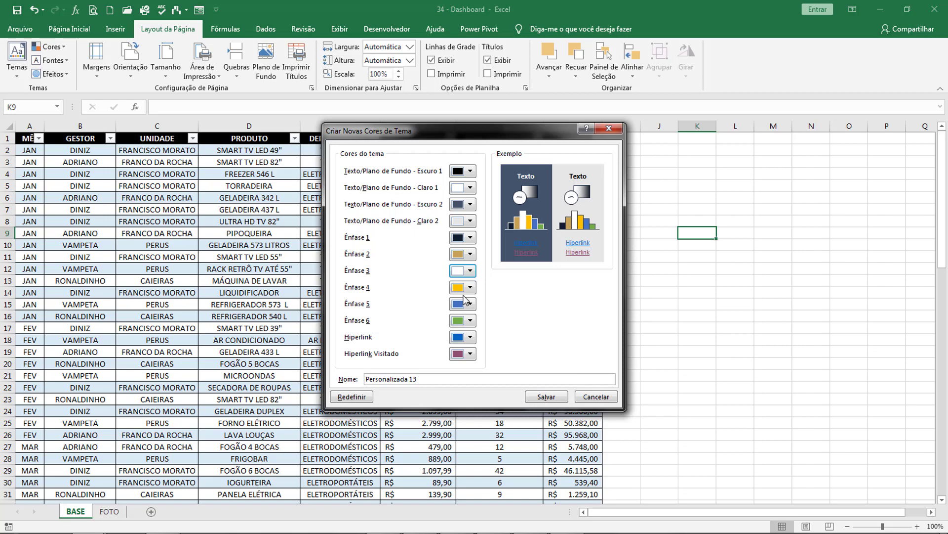
# Switch to Paint, sample the dark grey of the AVISO IMPORTANTE band in the website screenshot and display its RGB values
pyautogui.hotkey('alt', 'Tab')
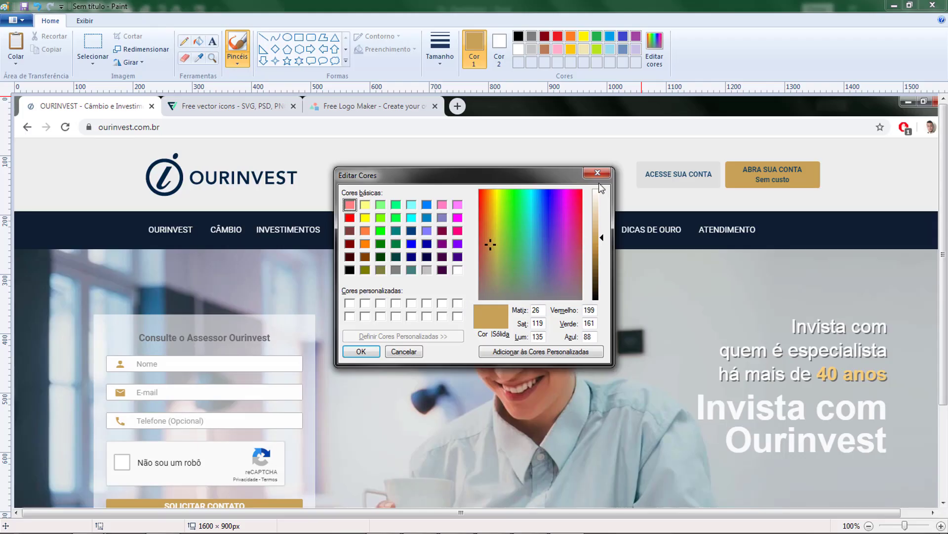
pyautogui.click(597, 172)
pyautogui.scroll(-3, 528, 287)
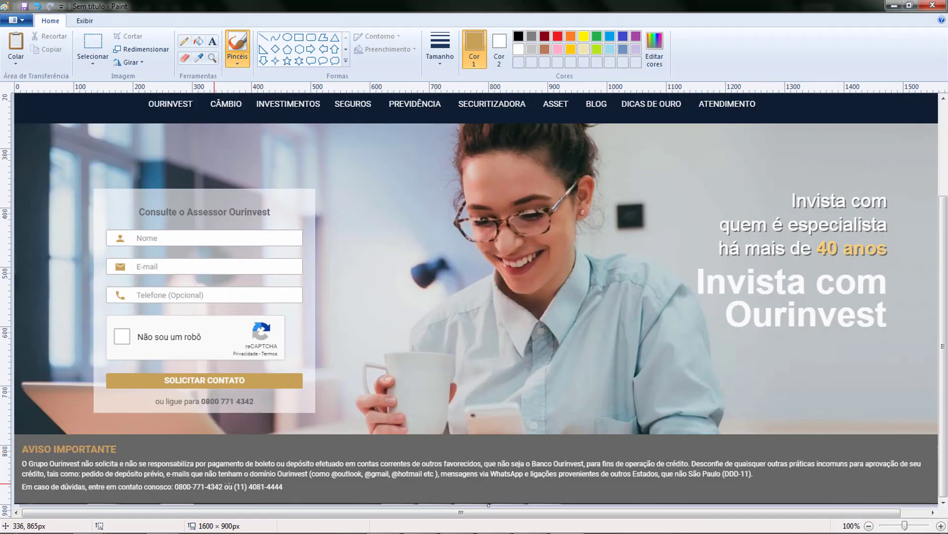
pyautogui.click(198, 59)
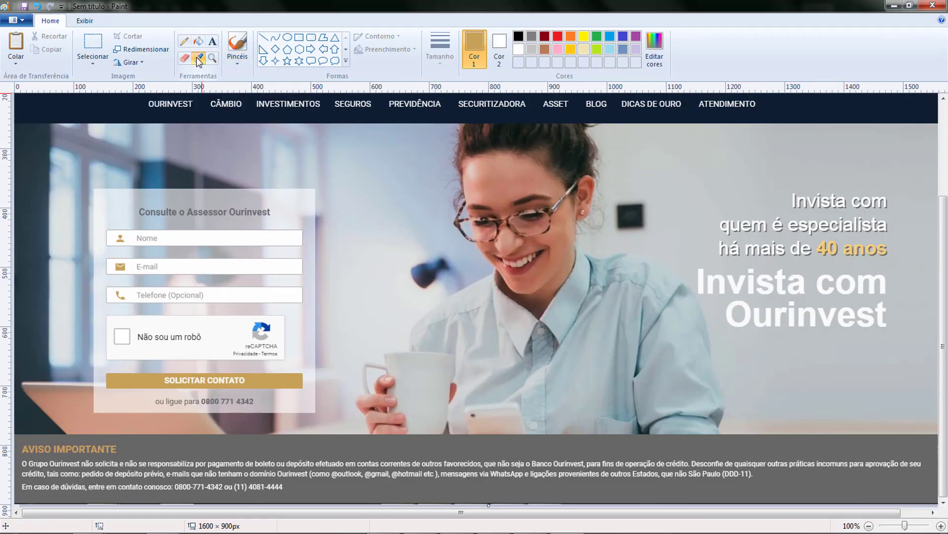
pyautogui.click(188, 447)
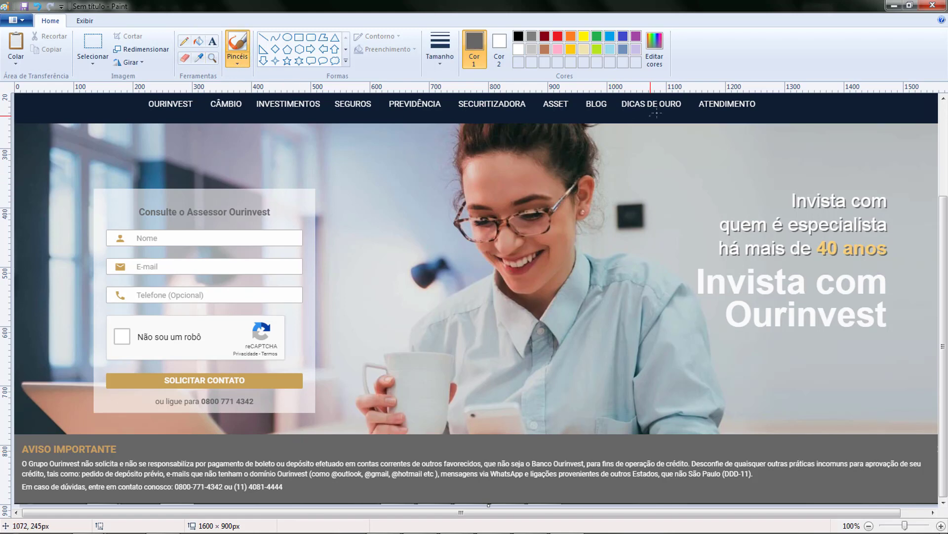
pyautogui.click(649, 47)
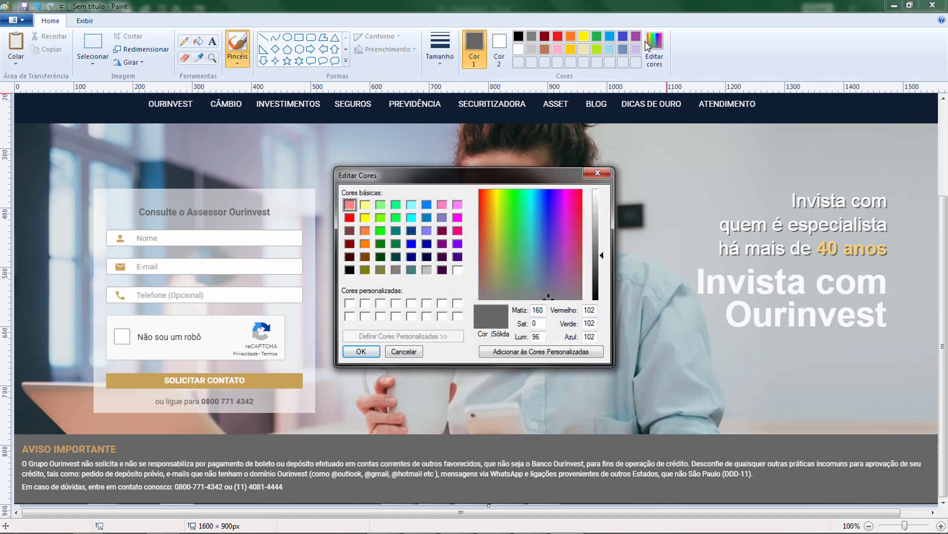
# Back in Excel, set the Ênfase 4 theme colour to RGB 102, 102, 102
pyautogui.hotkey('alt', 'Tab')
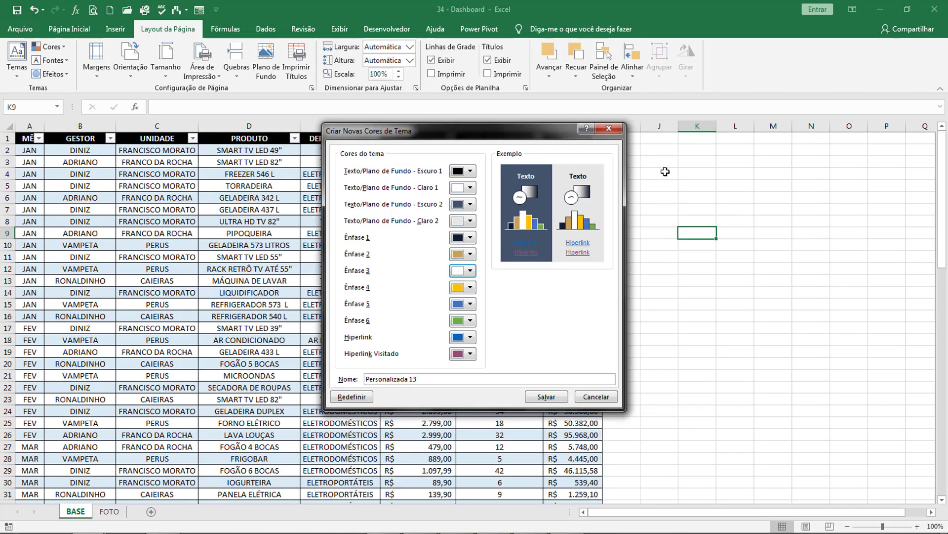
pyautogui.click(472, 287)
pyautogui.click(482, 413)
pyautogui.doubleClick(627, 288)
pyautogui.write('102')
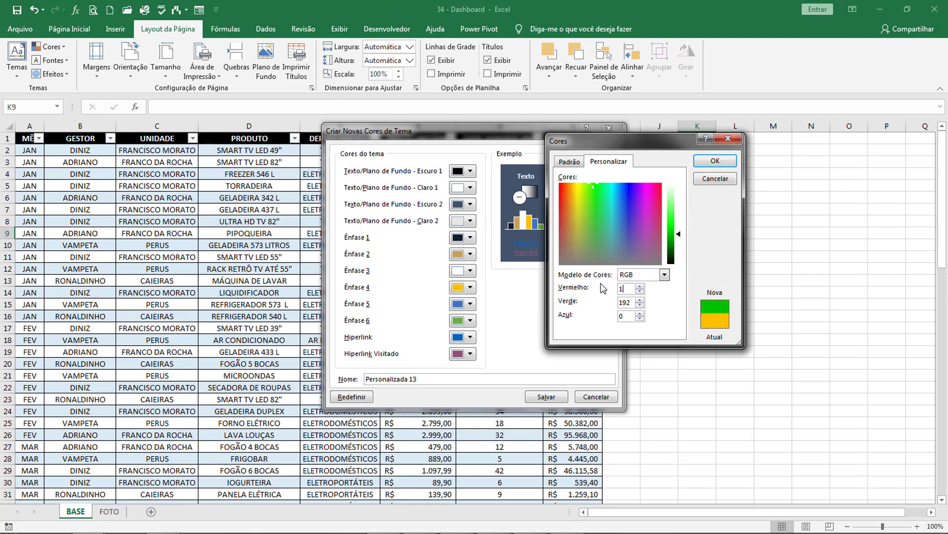
pyautogui.press('Tab')
pyautogui.write('102')
pyautogui.press('Tab')
pyautogui.write('102')
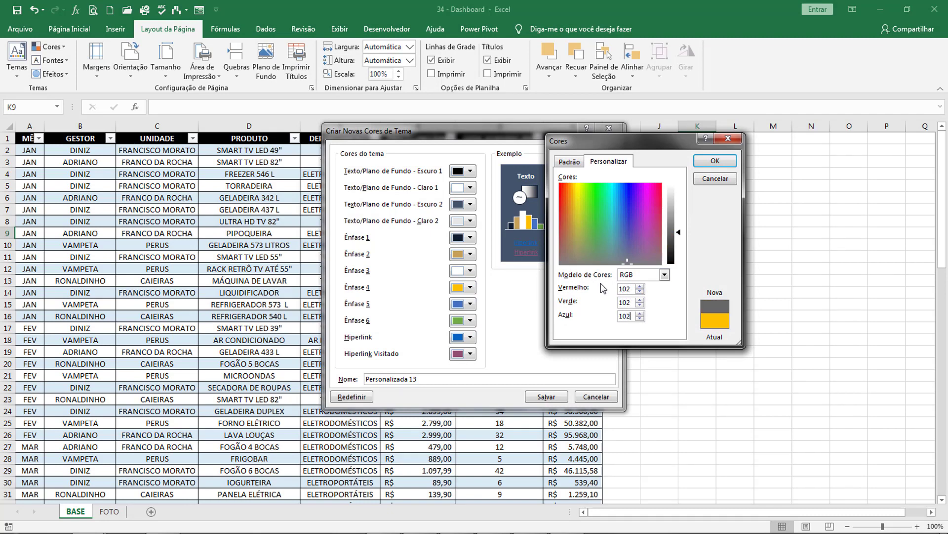
pyautogui.click(736, 159)
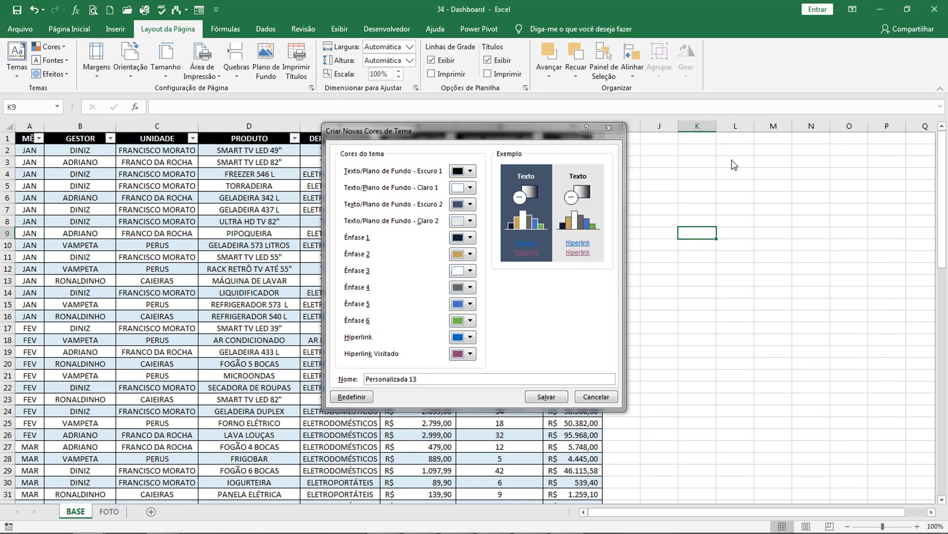
# Capture the Nosso Diferencial section of the Ourinvest website in Chrome and paste the screenshot into Paint
pyautogui.hotkey('alt', 'Tab')
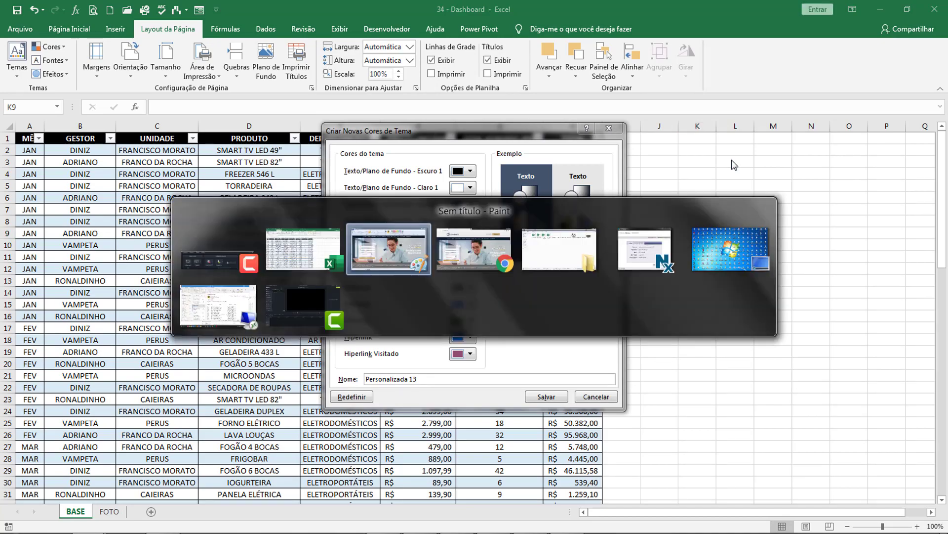
pyautogui.hotkey('alt', 'Tab')
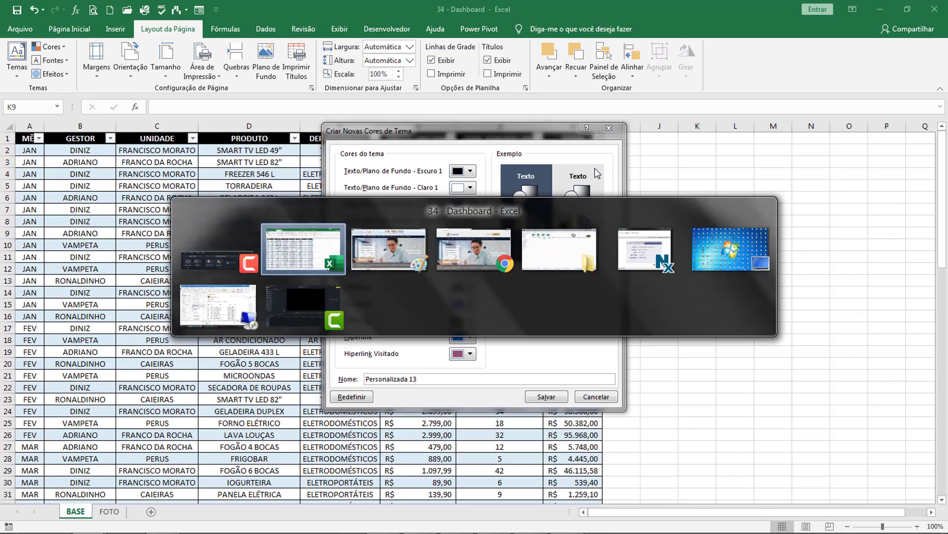
pyautogui.scroll(-12, 604, 250)
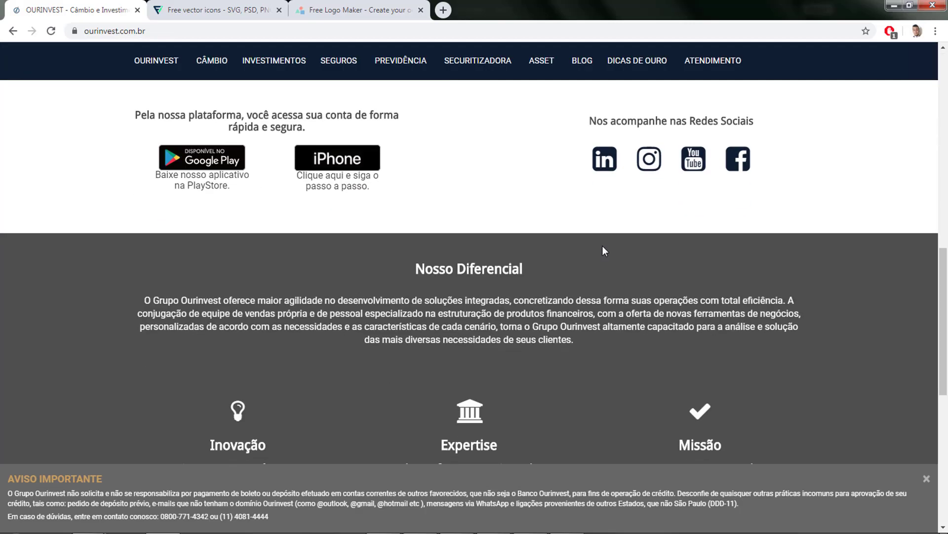
pyautogui.scroll(2, 327, 242)
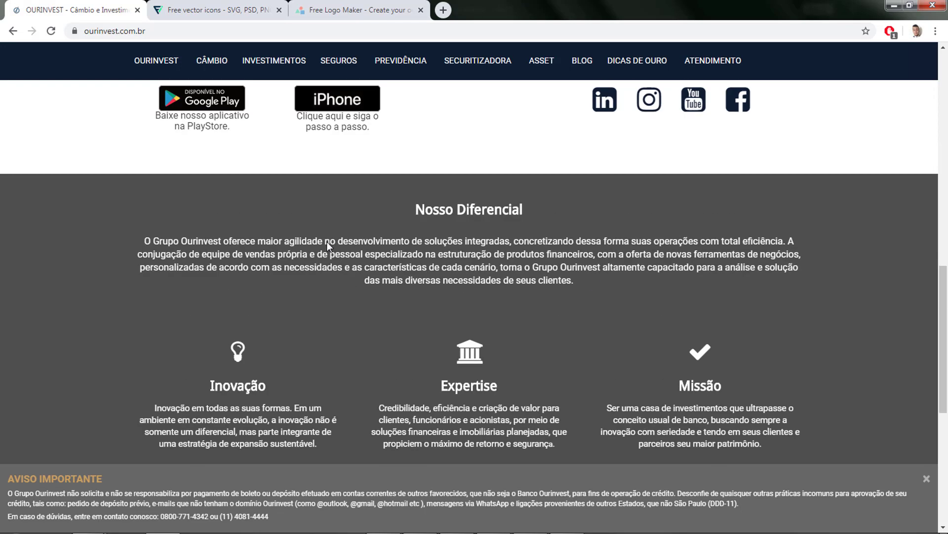
pyautogui.hotkey('alt', 'Tab')
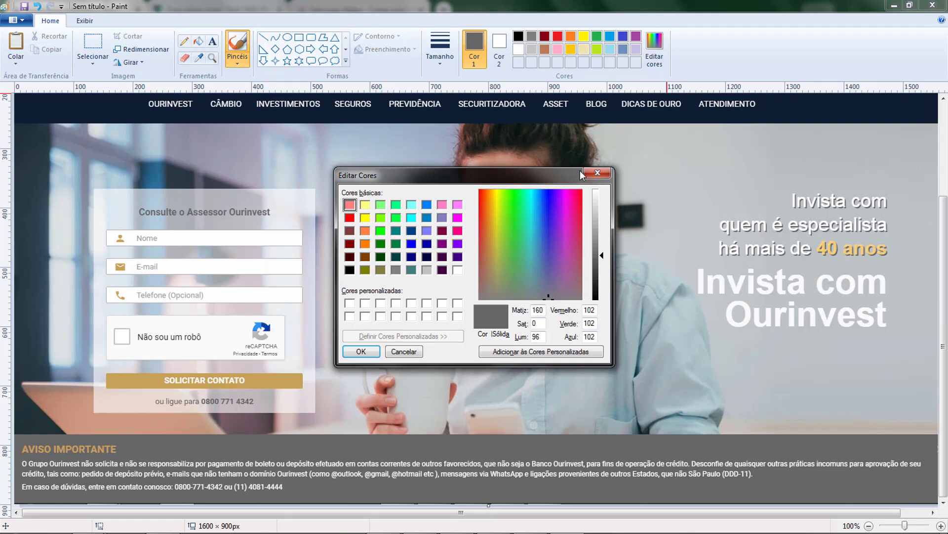
pyautogui.click(597, 172)
pyautogui.hotkey('ctrl', 'v')
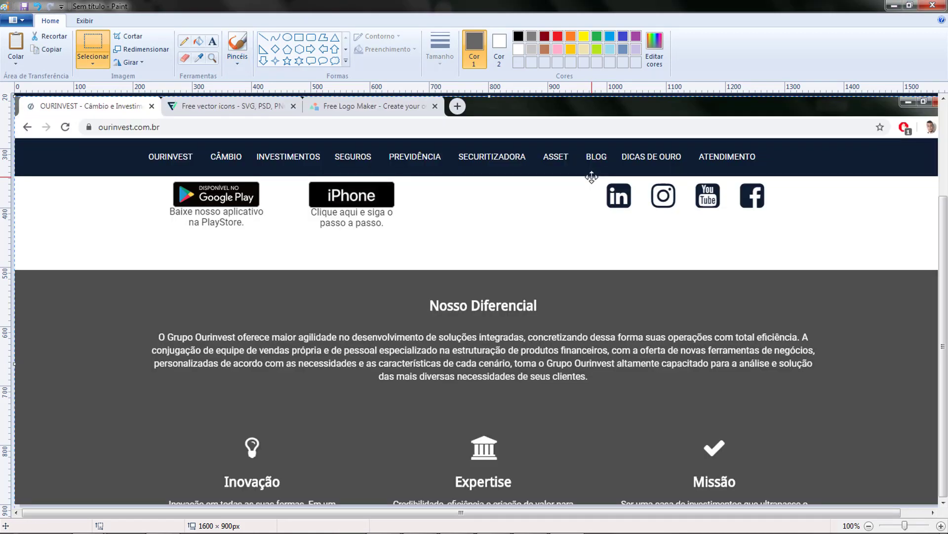
# Sample the dark grey background of the Nosso Diferencial section and display its RGB values
pyautogui.click(203, 60)
pyautogui.click(120, 287)
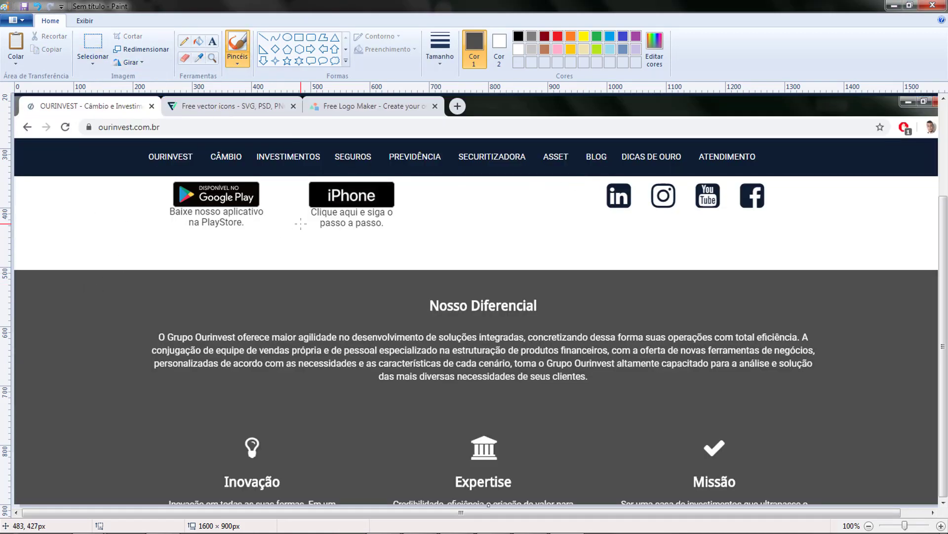
pyautogui.click(654, 50)
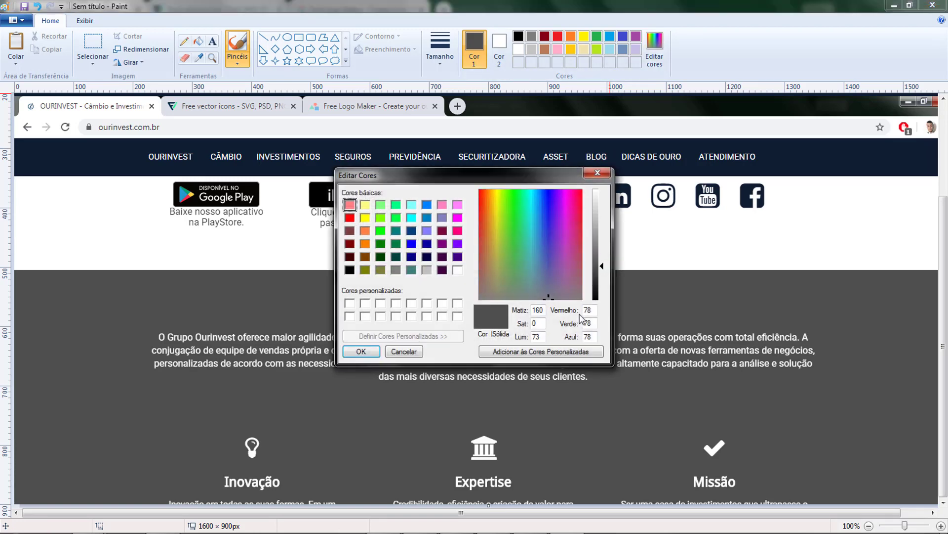
# Switch back to Excel and set the Ênfase 5 theme colour to RGB 78, 78, 78
pyautogui.hotkey('alt', 'Tab')
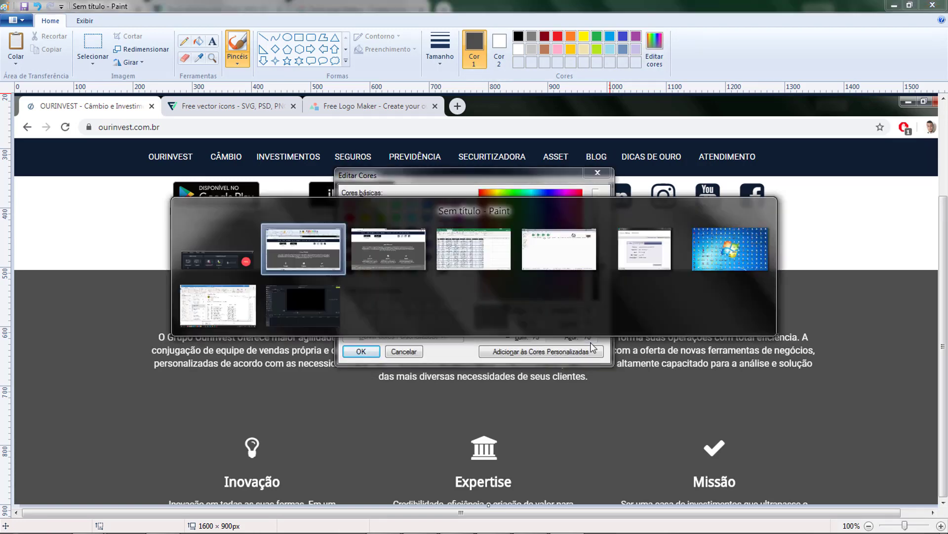
pyautogui.hotkey('alt', 'Tab')
pyautogui.hotkey('alt', 'Tab')
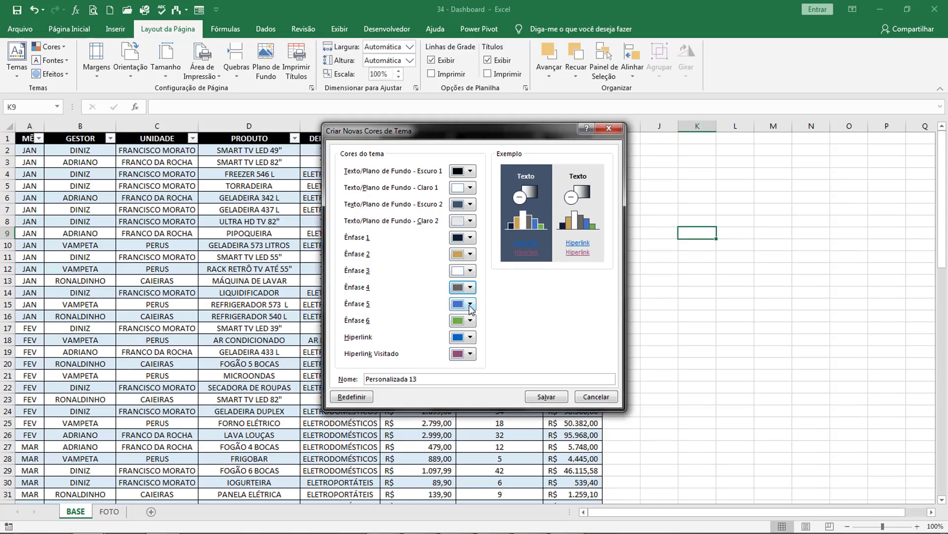
pyautogui.click(470, 304)
pyautogui.click(523, 431)
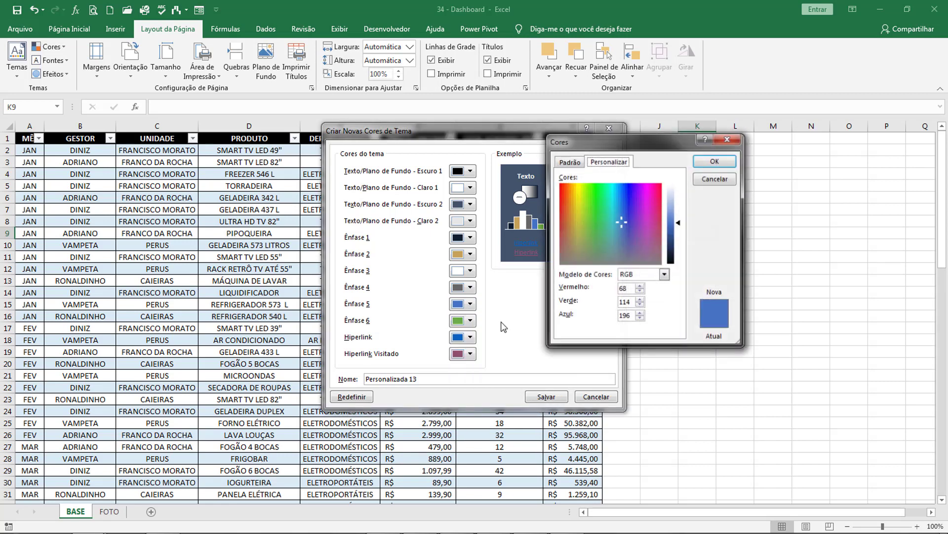
pyautogui.doubleClick(624, 289)
pyautogui.write('78')
pyautogui.press('Tab')
pyautogui.write('78')
pyautogui.press('Tab')
pyautogui.write('78')
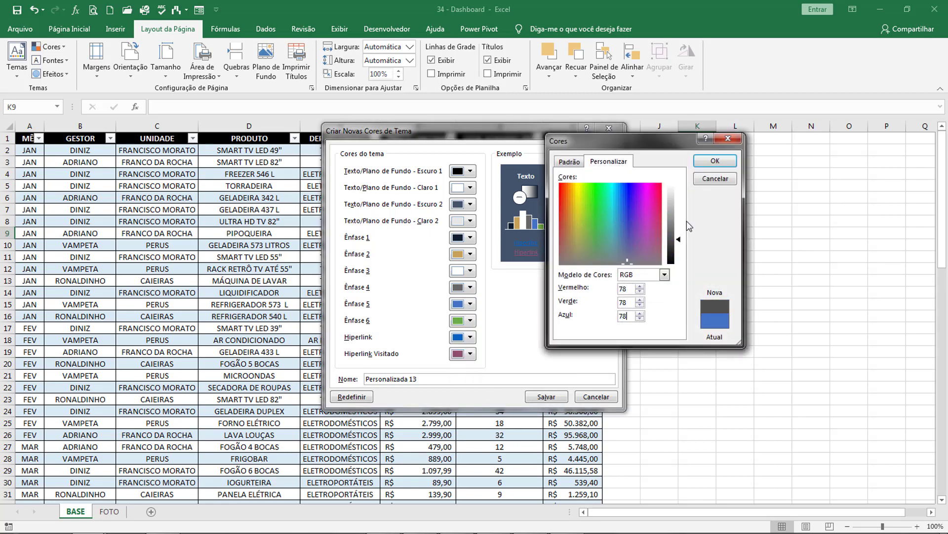
pyautogui.click(711, 163)
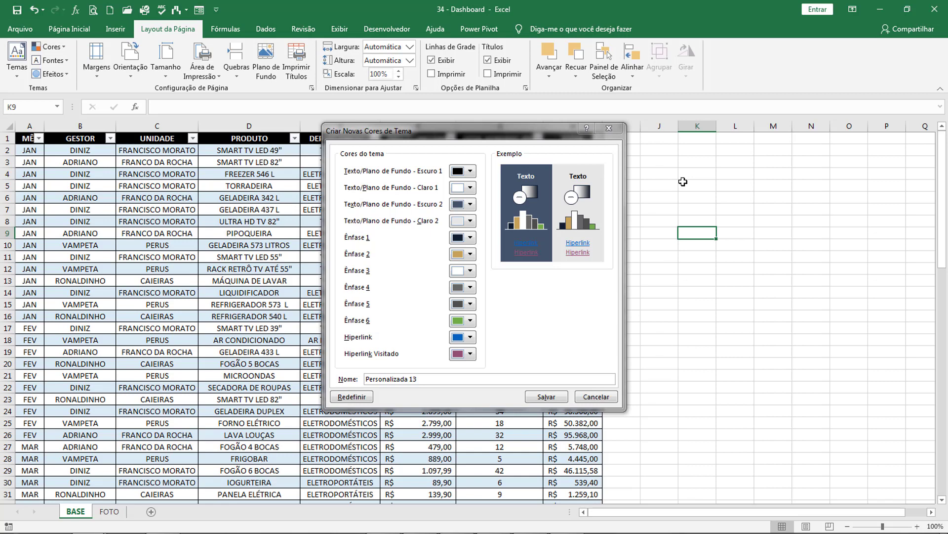
# Set the Ênfase 6 theme colour to black and save the colour set as "Palmeiras Não Tem Mundial"
pyautogui.click(471, 320)
pyautogui.click(454, 347)
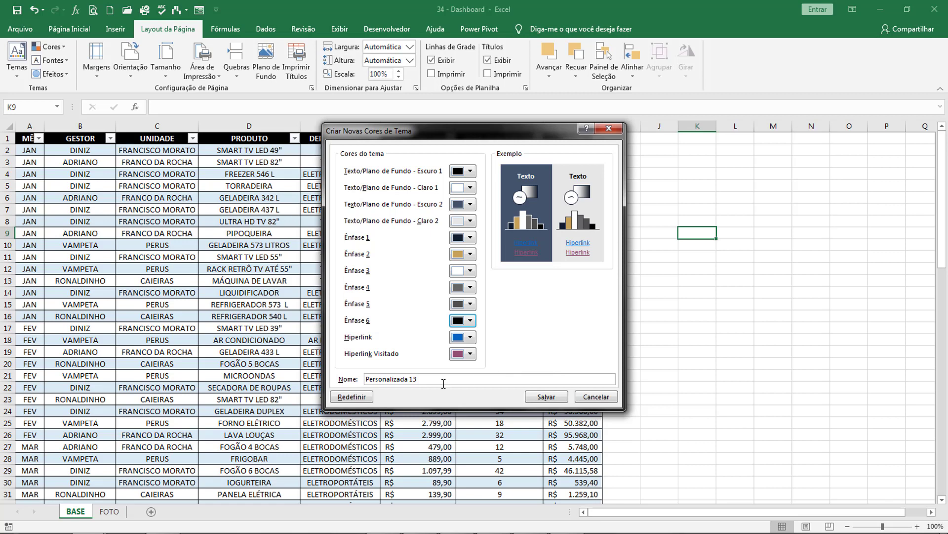
pyautogui.moveTo(428, 381); pyautogui.dragTo(356, 376)
pyautogui.press('BackSpace')
pyautogui.write('Palmeir')
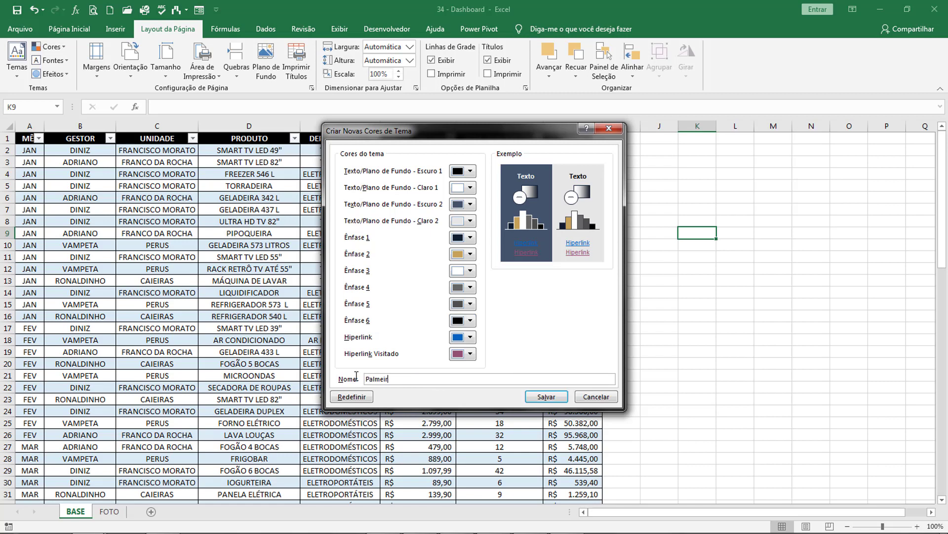
pyautogui.write('as Não Tem Muna')
pyautogui.press('BackSpace')
pyautogui.write('dial')
pyautogui.click(537, 398)
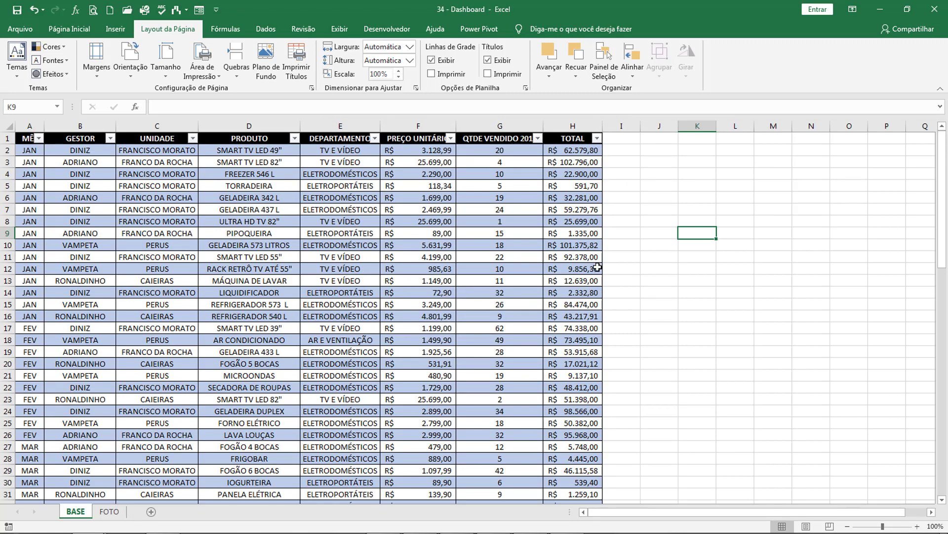
# Apply the Office theme colours to the workbook, then reapply the Palmeiras Não Tem Mundial set
pyautogui.click(466, 233)
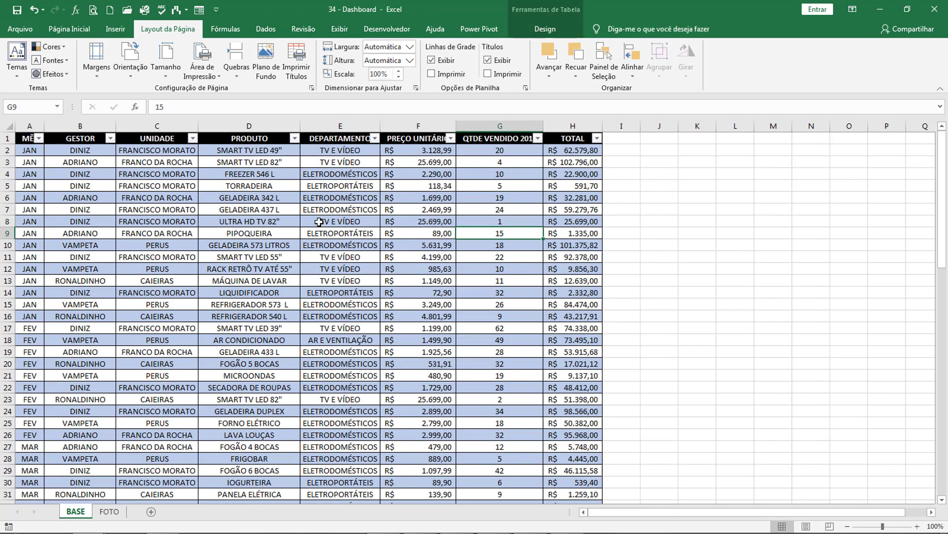
pyautogui.click(66, 49)
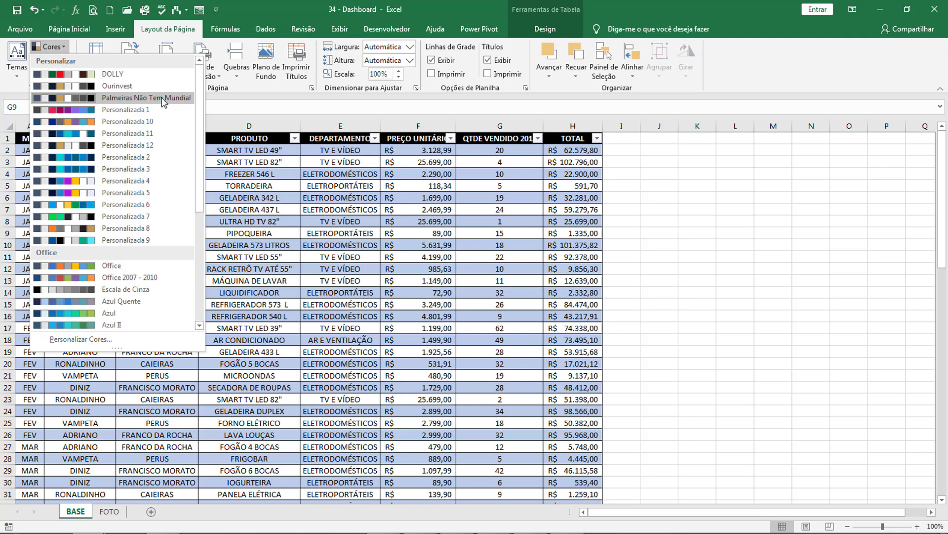
pyautogui.click(114, 266)
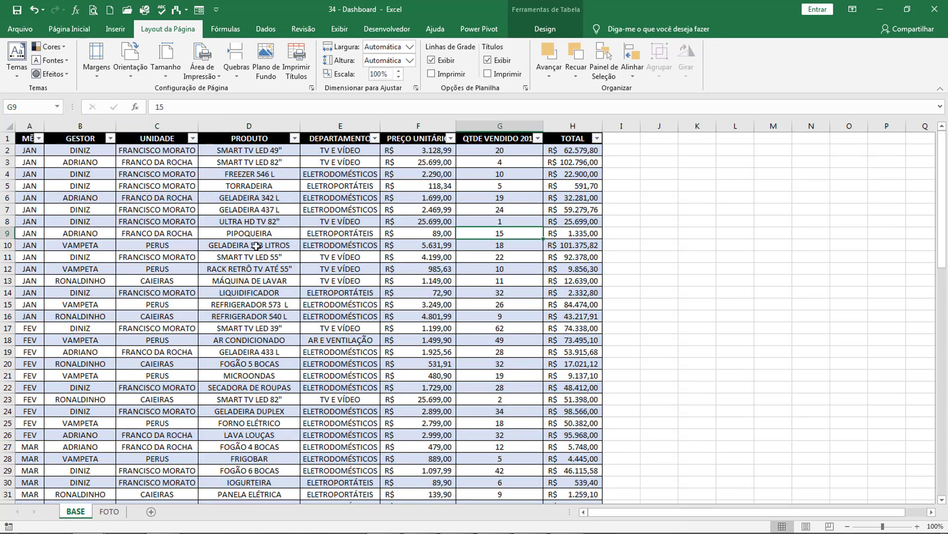
pyautogui.click(49, 47)
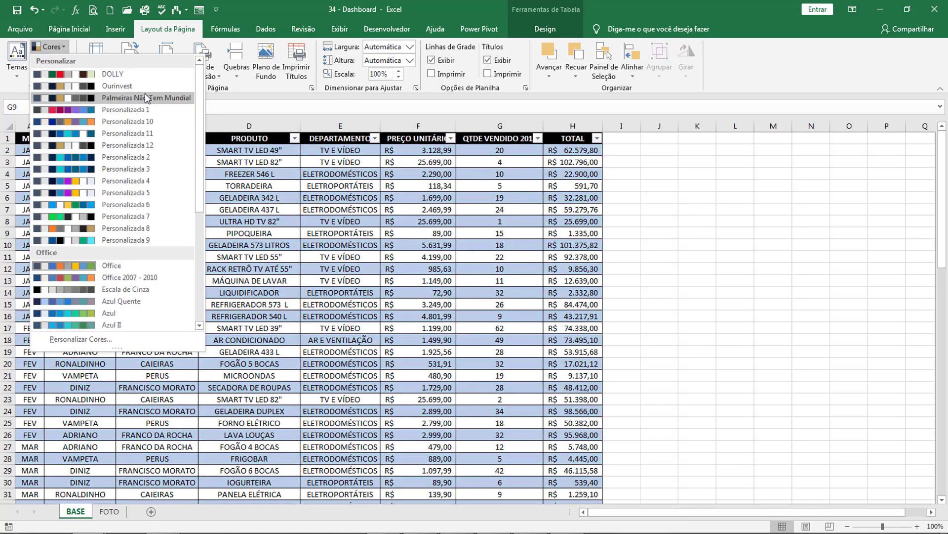
pyautogui.click(146, 97)
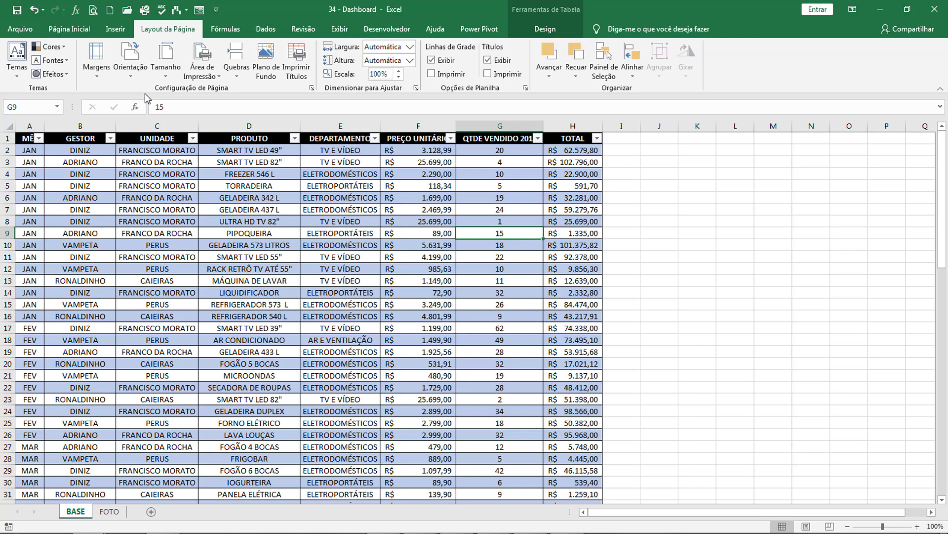
# Enter 1 in each of cells J6 to J8 and preview a 2D clustered column chart of them
pyautogui.click(672, 197)
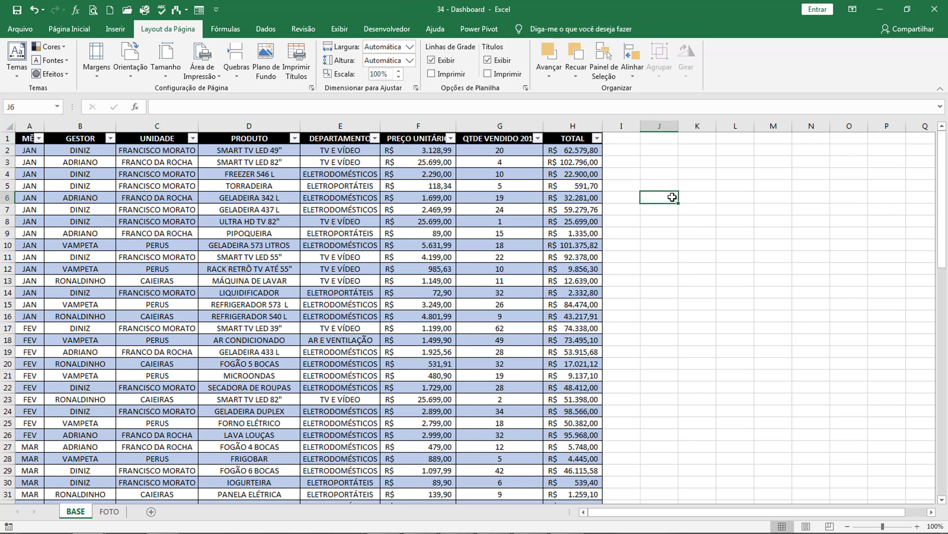
pyautogui.write('1')
pyautogui.press('Return')
pyautogui.write('1')
pyautogui.press('Return')
pyautogui.write('1')
pyautogui.press('Return')
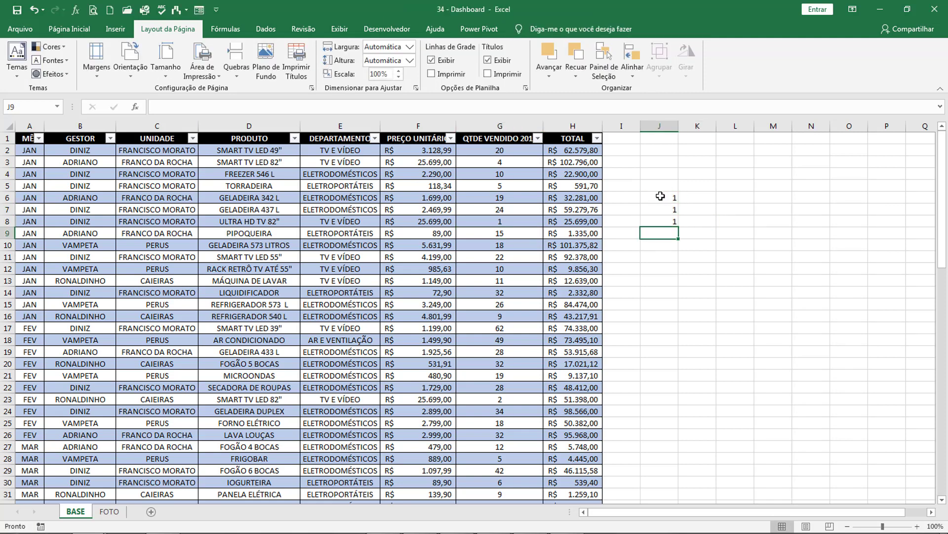
pyautogui.moveTo(661, 196); pyautogui.dragTo(660, 220)
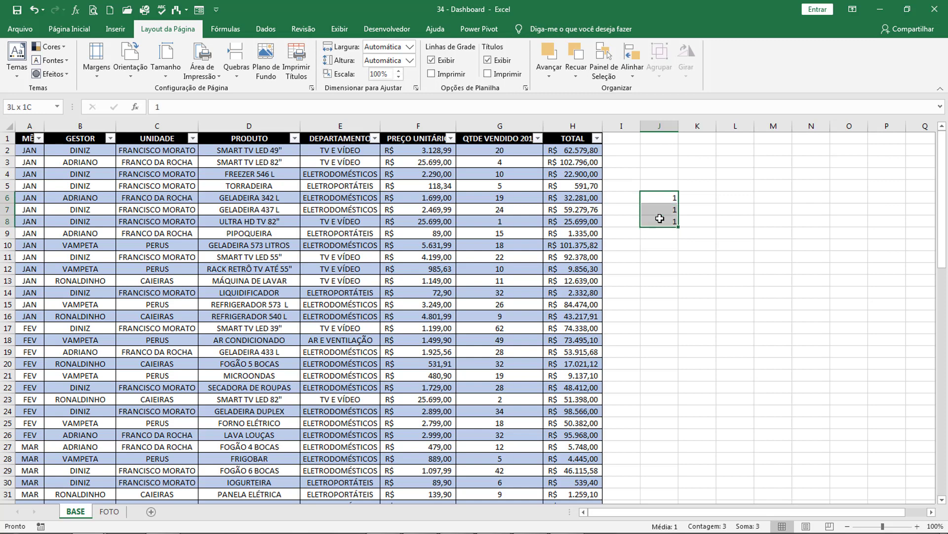
pyautogui.click(113, 29)
pyautogui.click(451, 46)
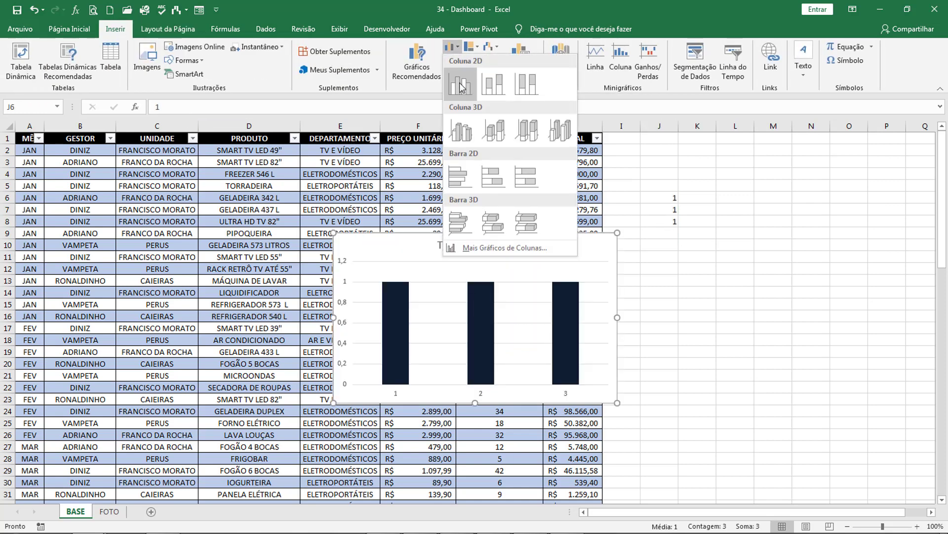
# Clear the test values from cells J3 to J9 of the BASE sheet
pyautogui.moveTo(660, 161); pyautogui.dragTo(662, 238)
pyautogui.press('Delete')
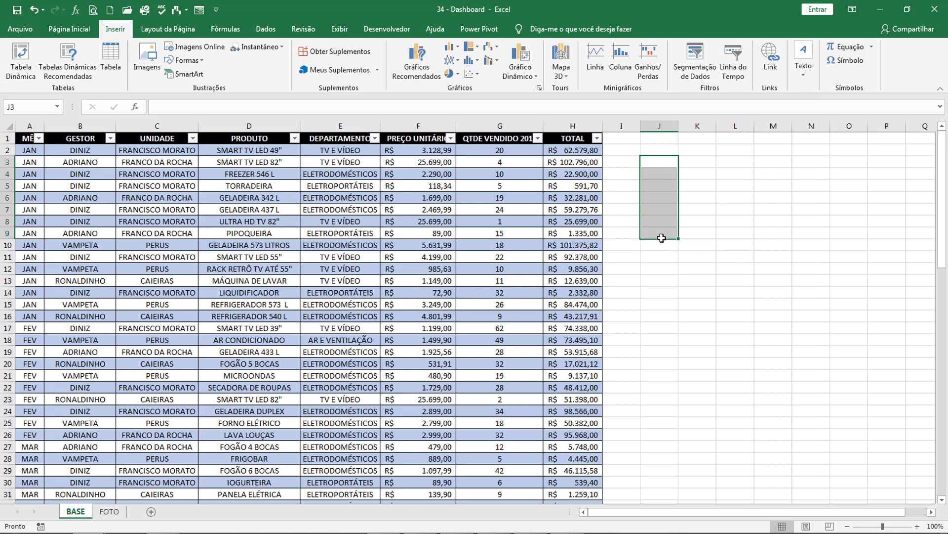
pyautogui.press('Down')
pyautogui.press('Down')
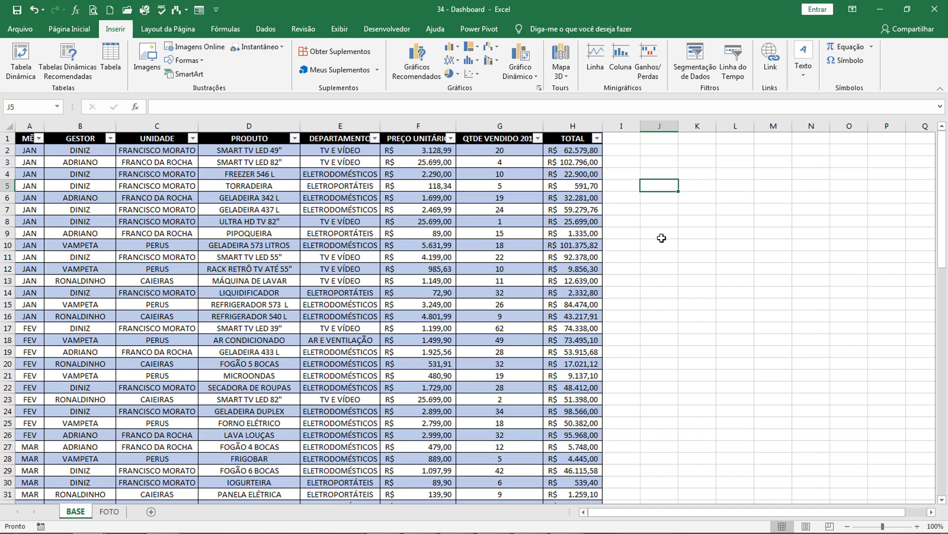
# Switch to the 34 - Grafico Dinamico 2 workbook, examine its CAPA and DASHBOARD sheets, and return to 34 - Dashboard
pyautogui.hotkey('alt', 'Tab')
pyautogui.hotkey('alt', 'Tab')
pyautogui.hotkey('alt', 'Tab')
pyautogui.hotkey('alt', 'Tab')
pyautogui.hotkey('alt', 'Tab')
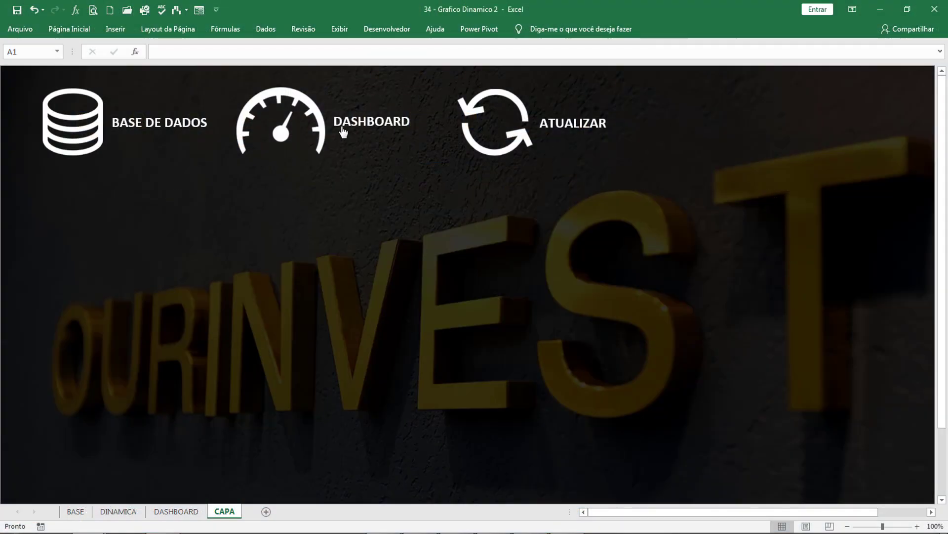
pyautogui.click(296, 129)
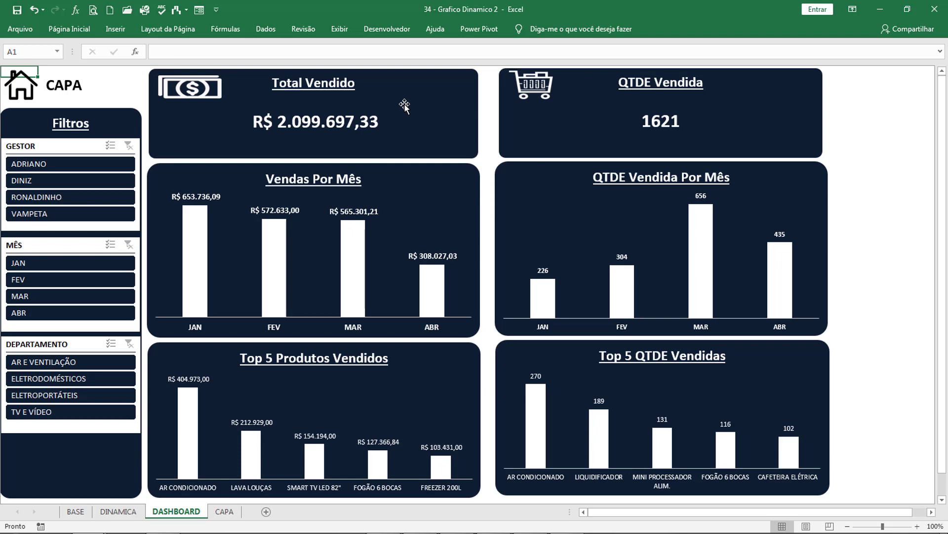
pyautogui.click(30, 87)
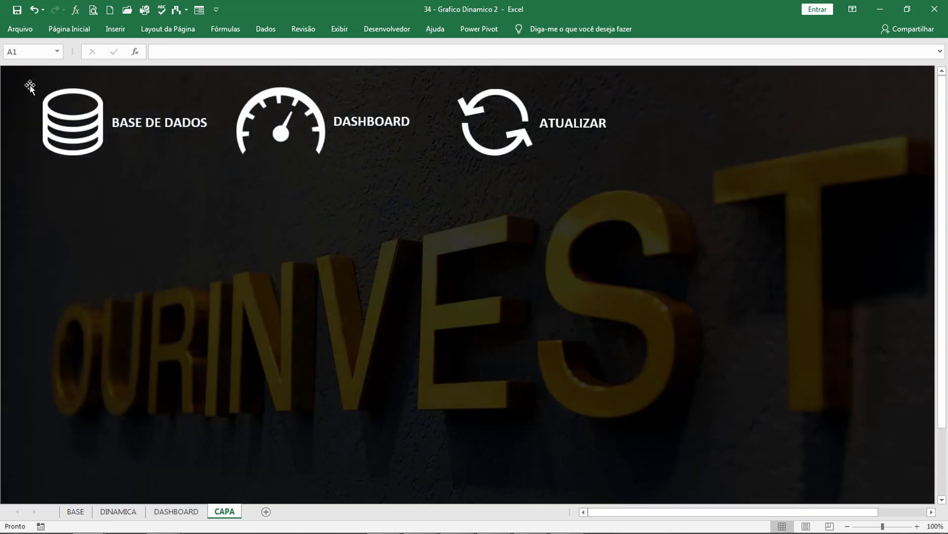
pyautogui.hotkey('alt', 'Tab')
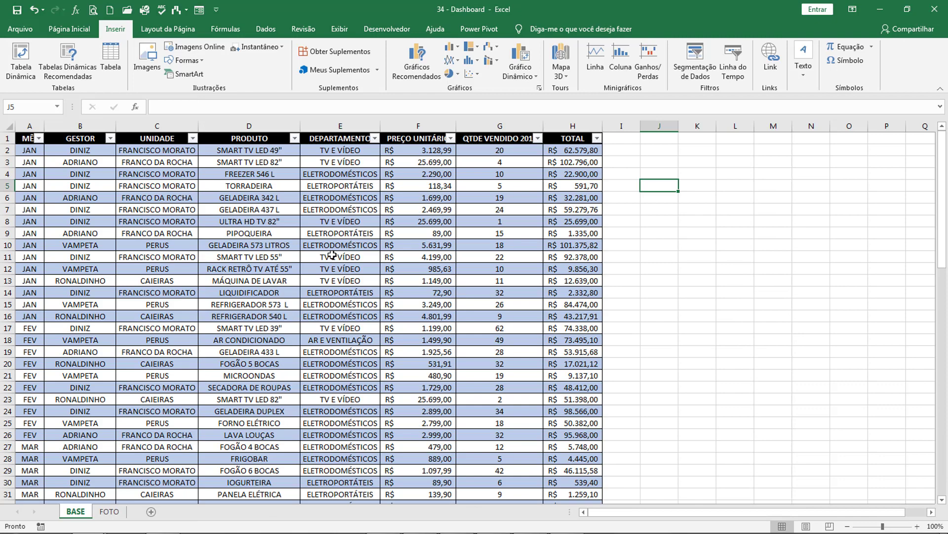
# Create a pivot table from the BASEDADOS table of the BASE sheet on a new worksheet
pyautogui.click(333, 256)
pyautogui.click(240, 294)
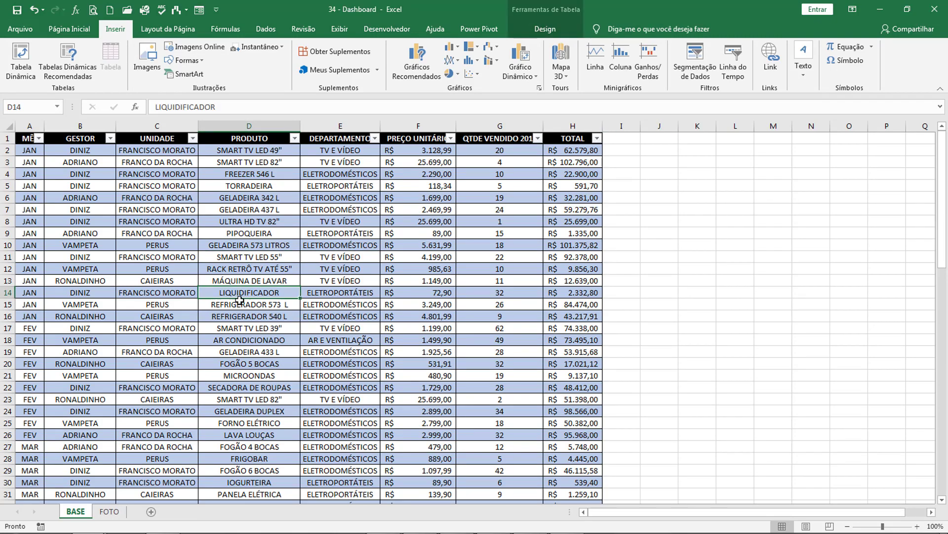
pyautogui.click(328, 327)
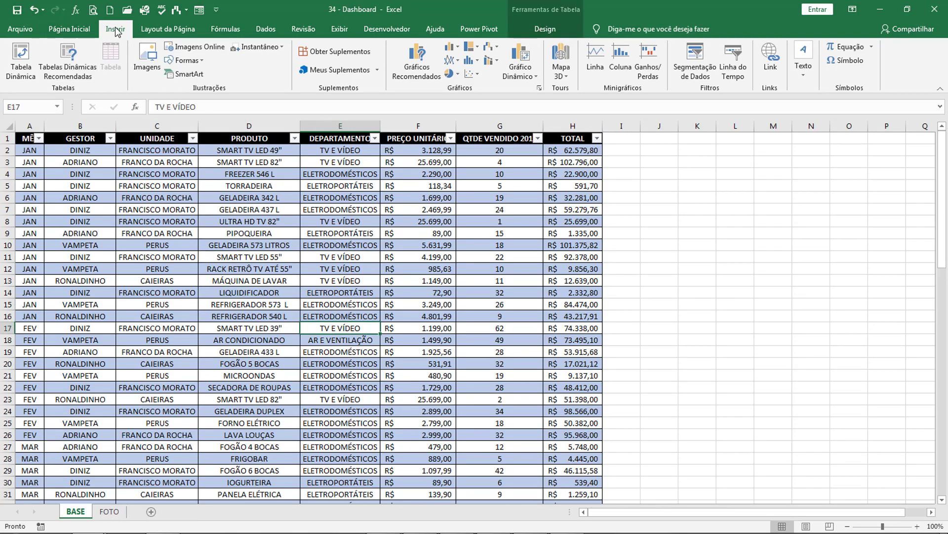
pyautogui.click(21, 62)
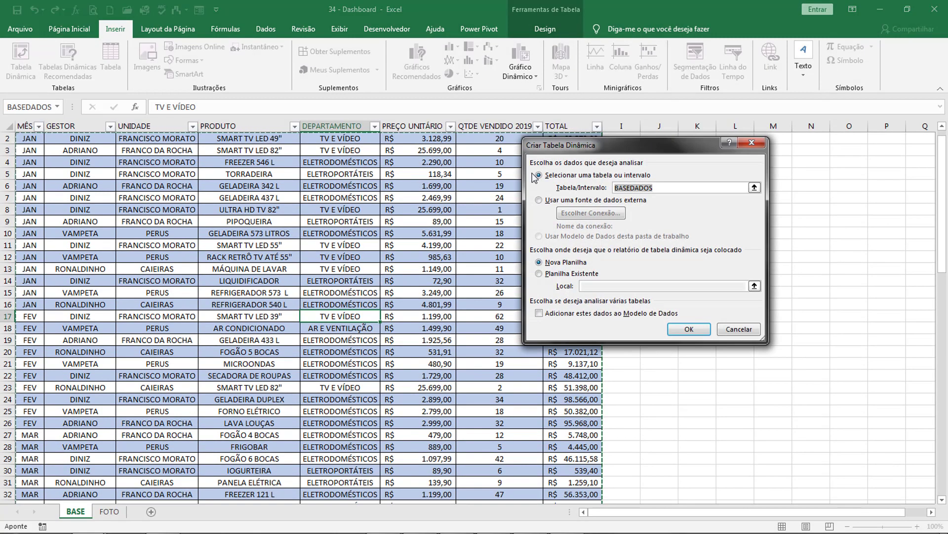
pyautogui.moveTo(567, 141); pyautogui.dragTo(340, 119)
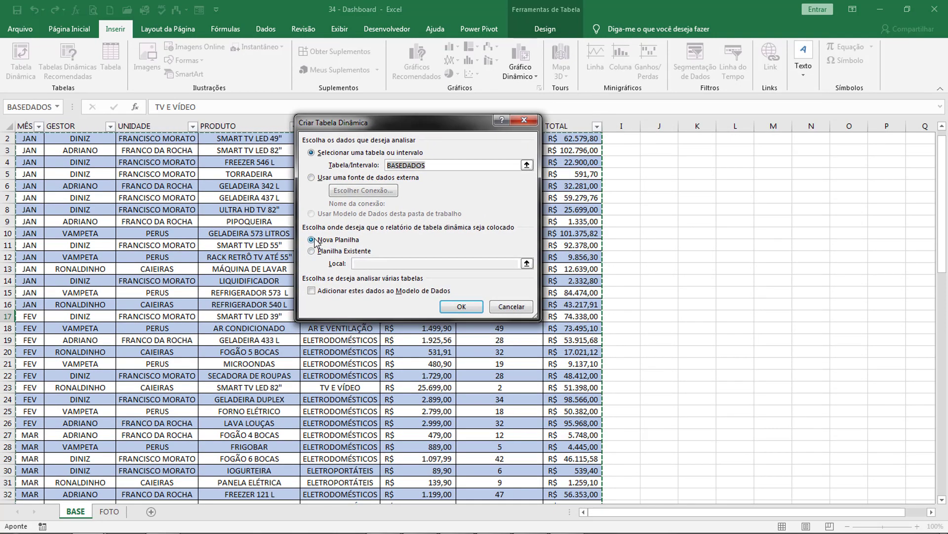
pyautogui.click(461, 306)
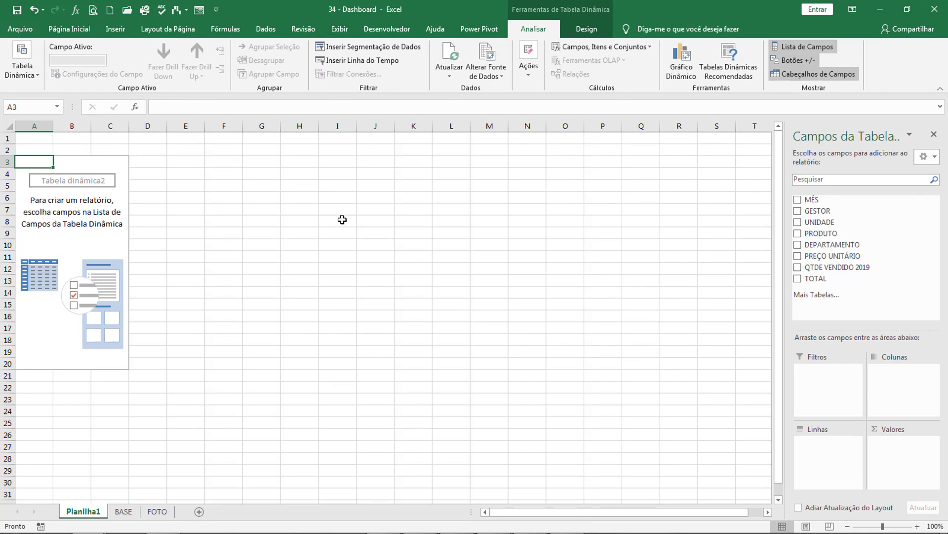
# Rename the new pivot table worksheet as AUXILIAR
pyautogui.doubleClick(84, 512)
pyautogui.write('UAXI')
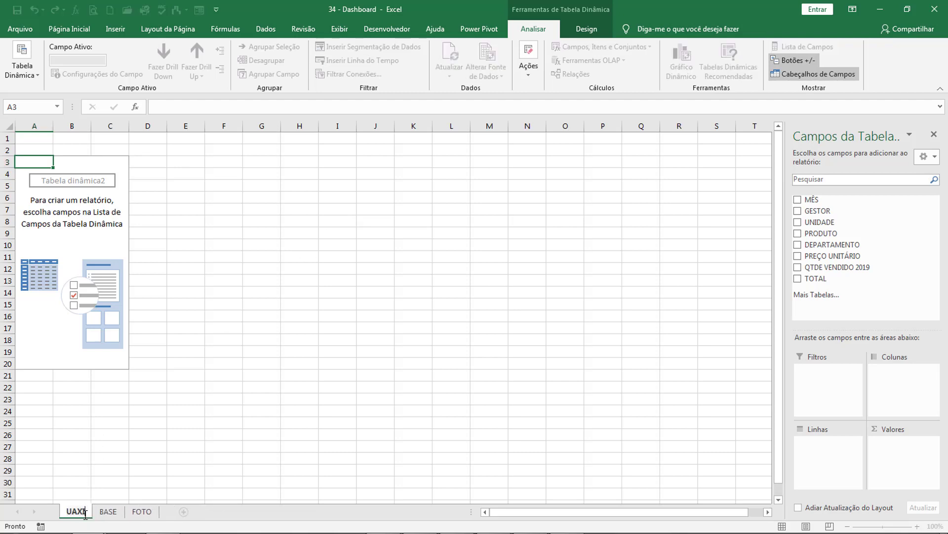
pyautogui.press('BackSpace')
pyautogui.press('BackSpace')
pyautogui.press('BackSpace')
pyautogui.press('BackSpace')
pyautogui.write('AUXILIAR')
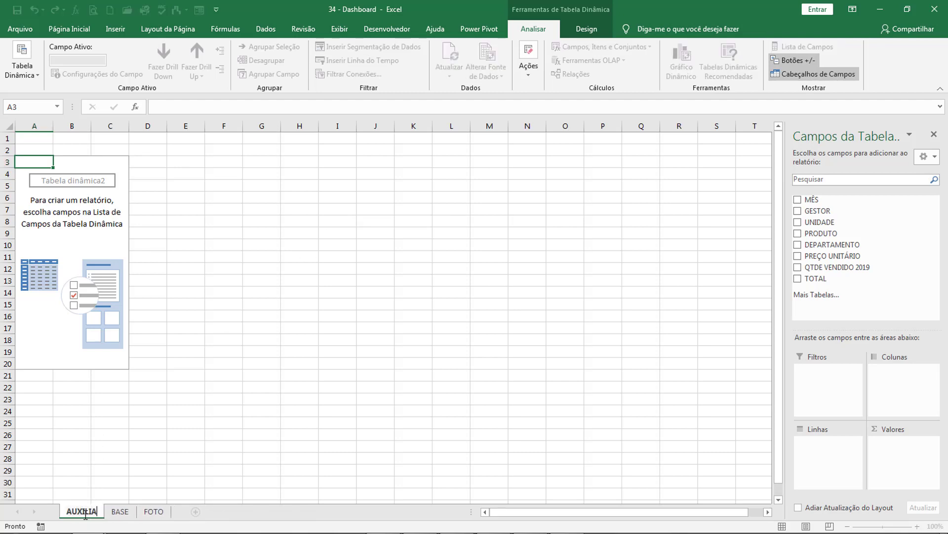
pyautogui.click(231, 305)
# Add the TOTAL field to the pivot table's values and format the summed value in cell A4 as Contábil currency
pyautogui.click(21, 162)
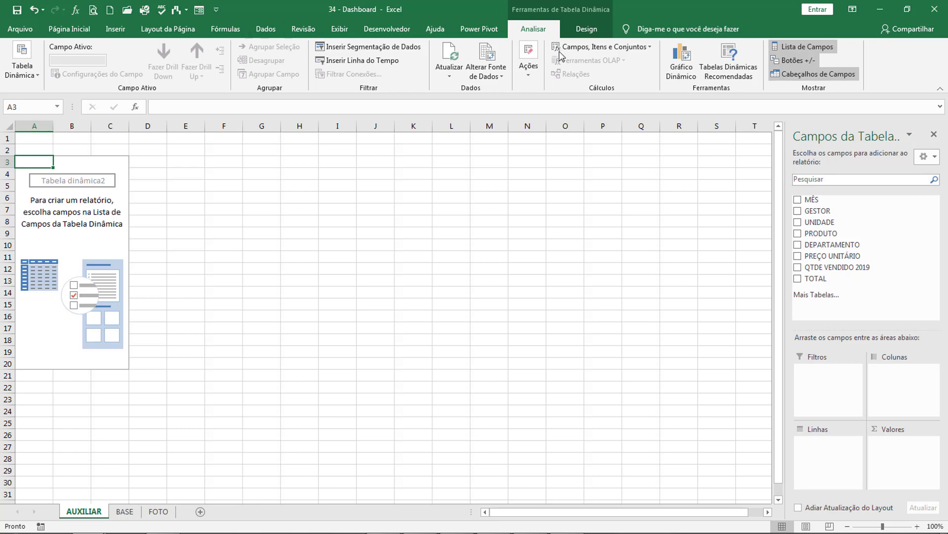
pyautogui.moveTo(817, 278); pyautogui.dragTo(894, 465)
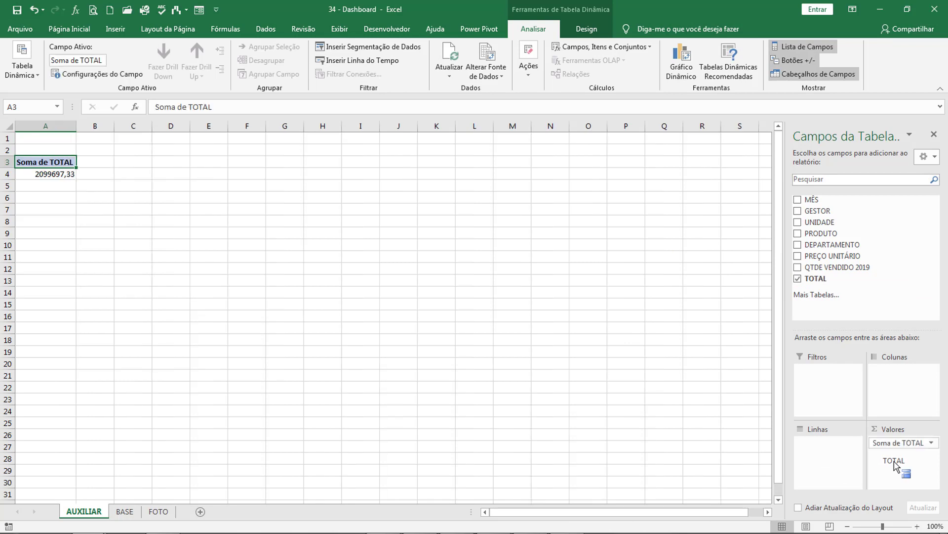
pyautogui.click(73, 175)
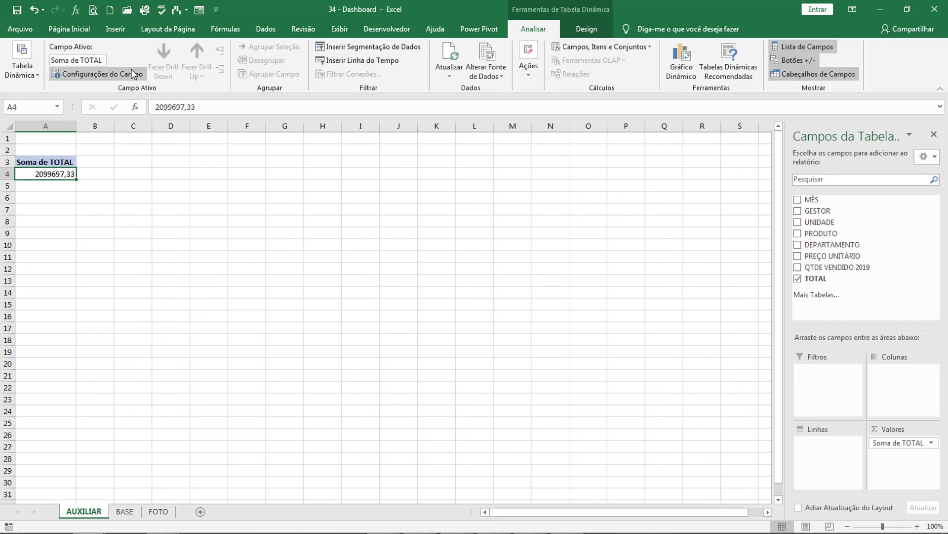
pyautogui.click(69, 29)
pyautogui.click(463, 69)
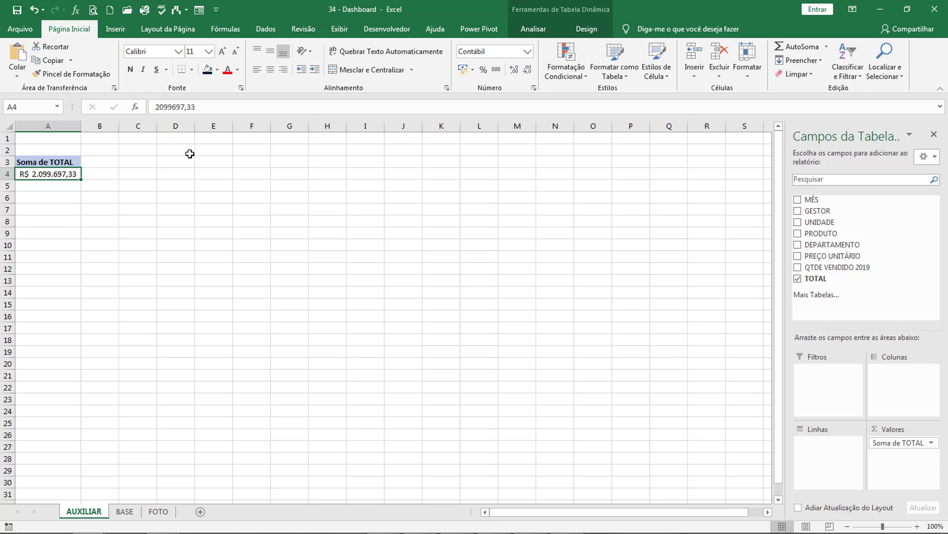
# Name the pivot table on the AUXILIAR sheet TOTALDEVENDAS
pyautogui.click(184, 173)
pyautogui.click(70, 175)
pyautogui.click(529, 30)
pyautogui.click(35, 73)
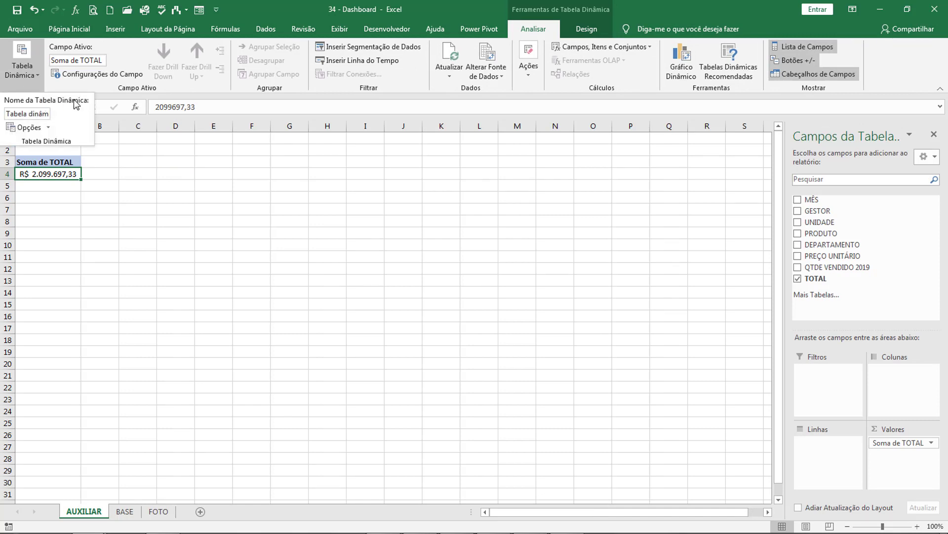
pyautogui.moveTo(8, 114); pyautogui.dragTo(59, 113)
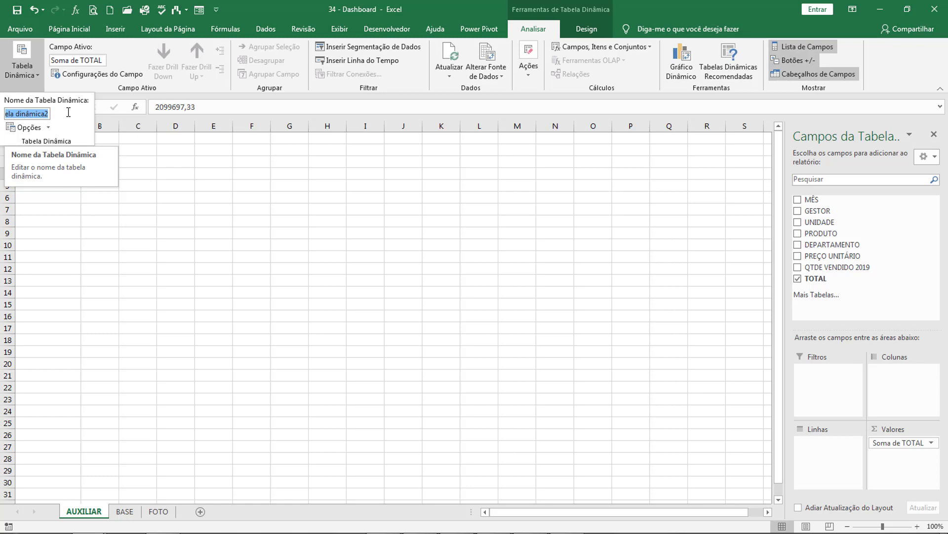
pyautogui.press('BackSpace')
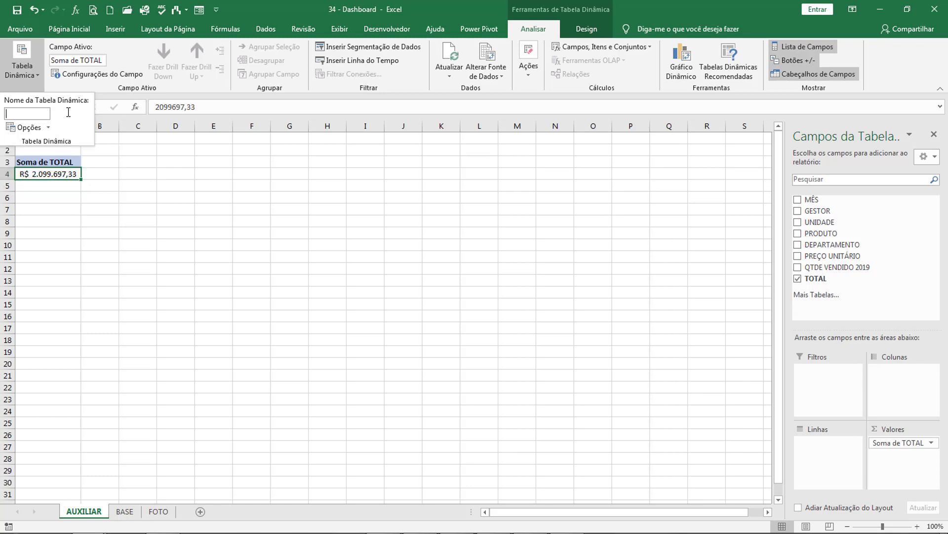
pyautogui.write('TOTALDEVENDA')
pyautogui.write('S')
pyautogui.press('Return')
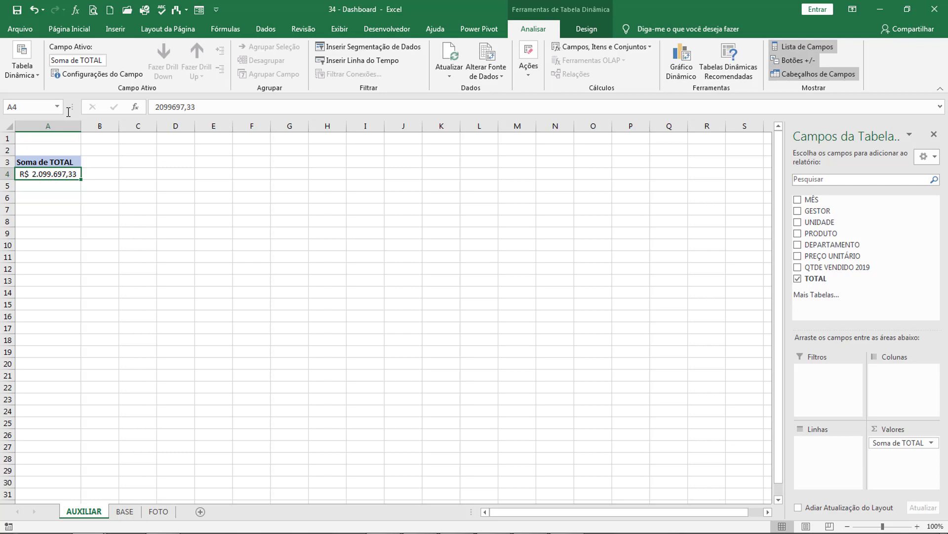
pyautogui.click(154, 187)
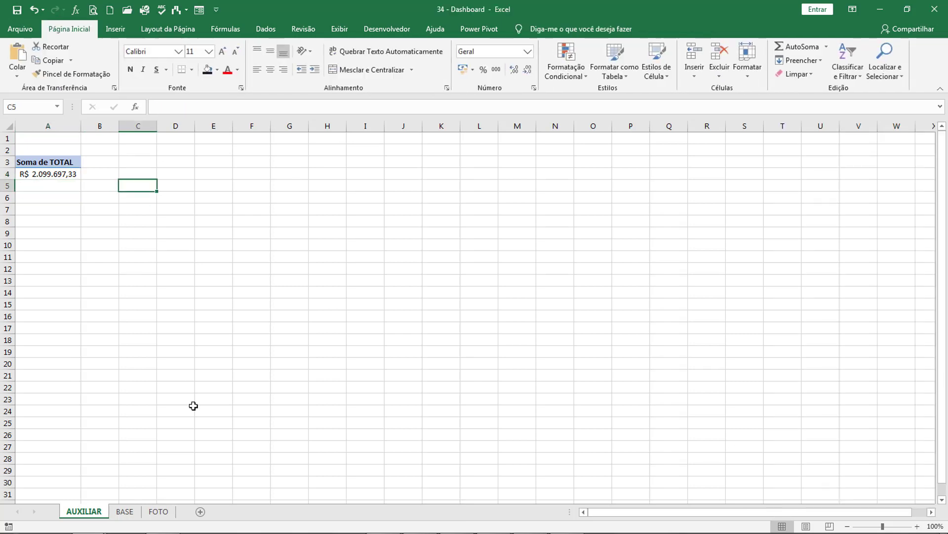
# Add a new worksheet after AUXILIAR and name it DASHBOARD
pyautogui.click(200, 511)
pyautogui.doubleClick(143, 512)
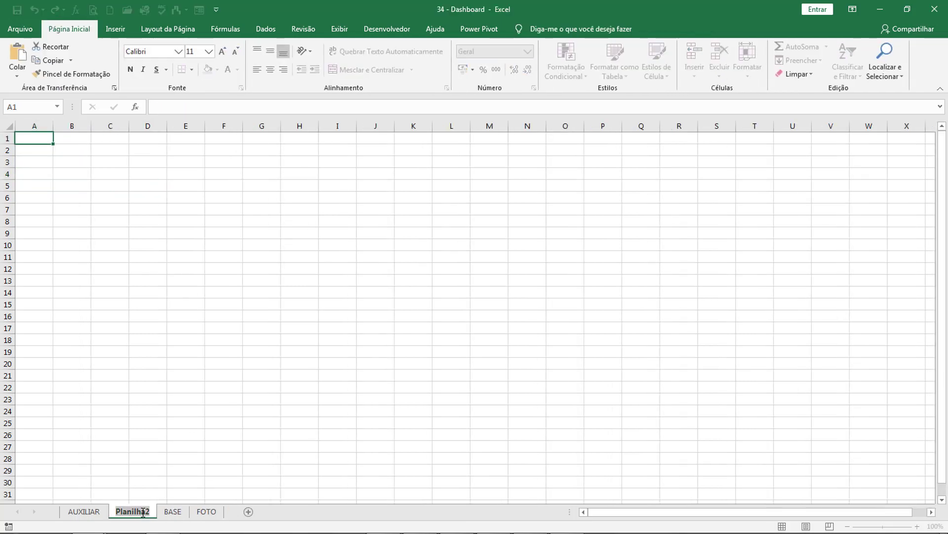
pyautogui.write('DASHBOARD')
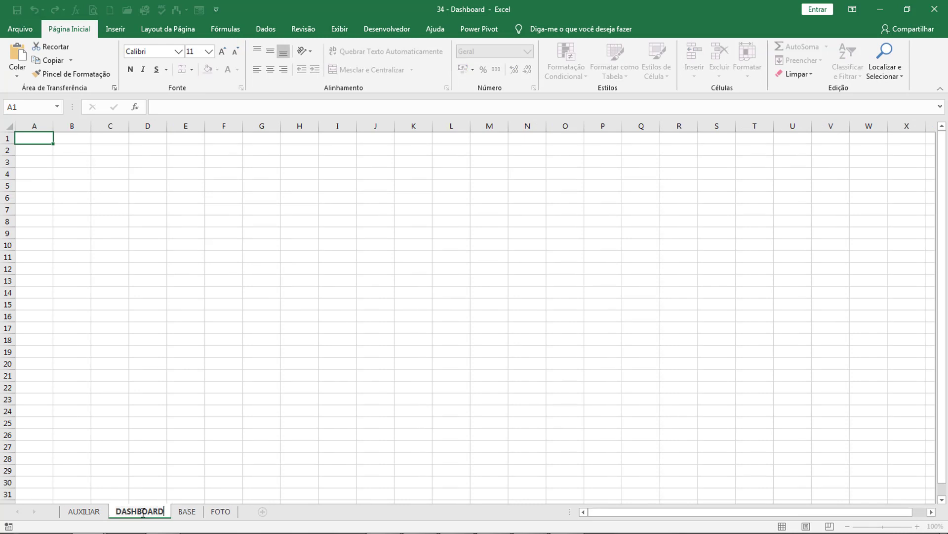
pyautogui.click(193, 275)
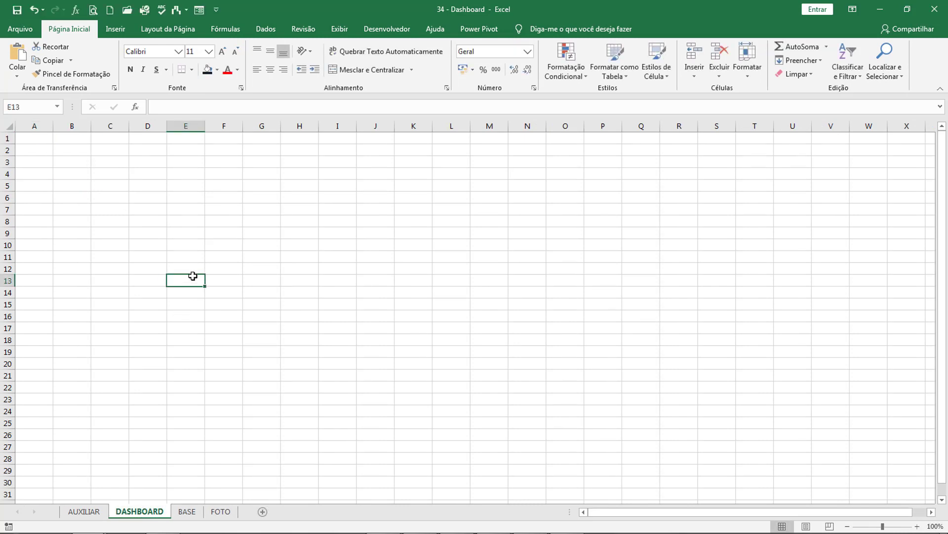
pyautogui.click(184, 231)
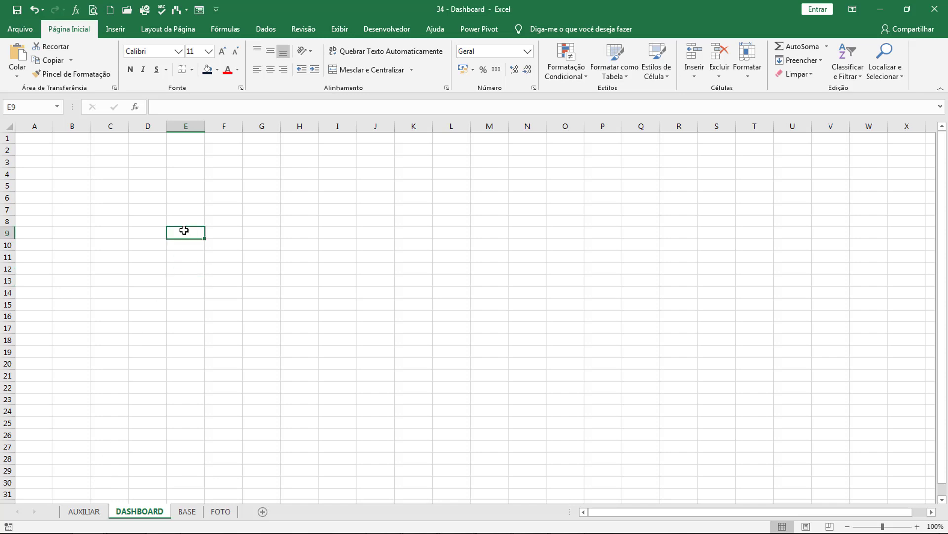
# Examine the card and chart layout on the DASHBOARD sheet of 34 - Grafico Dinamico 2, and return to the 34 - Dashboard workbook
pyautogui.hotkey('alt', 'Tab')
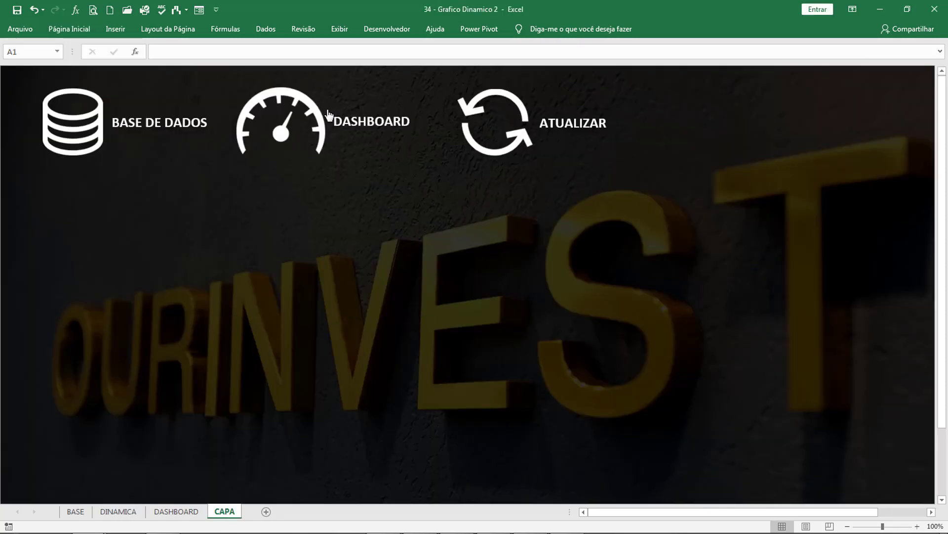
pyautogui.click(328, 115)
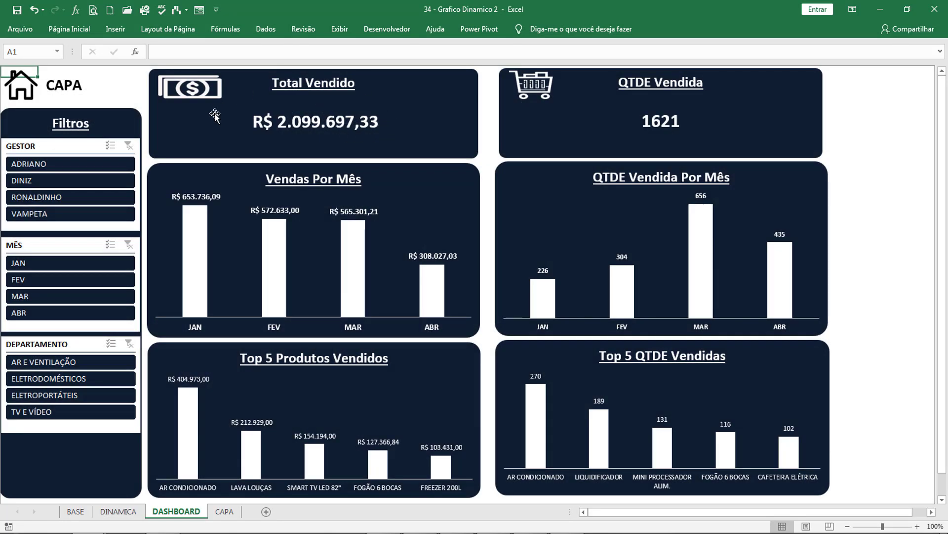
pyautogui.click(880, 146)
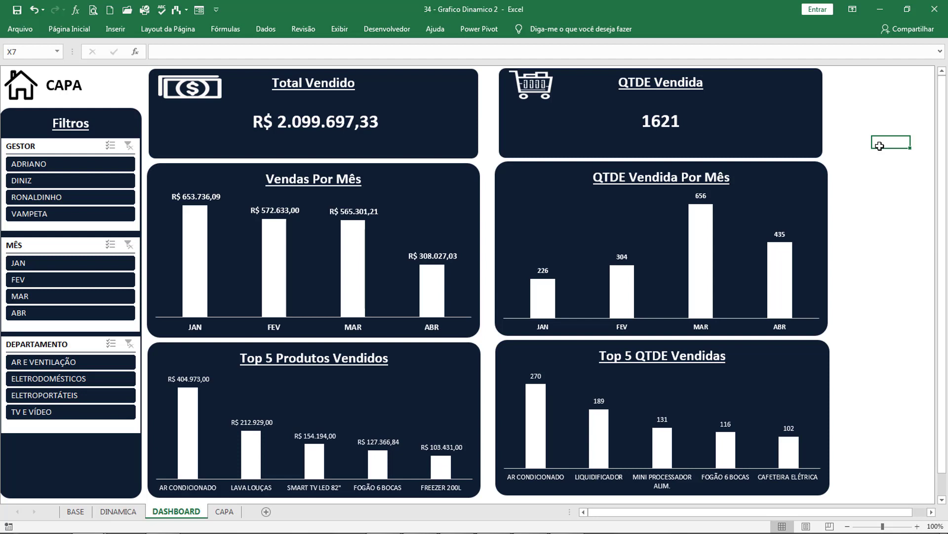
pyautogui.hotkey('alt', 'Tab')
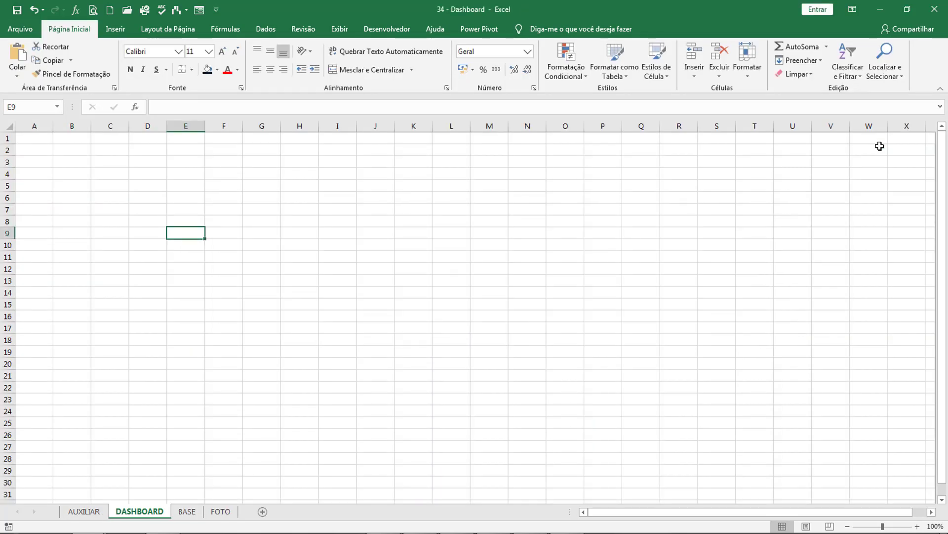
# Draw a rounded rectangle about 10.7 cm wide and 5.6 cm high over columns B to H of the DASHBOARD sheet, and make its corners less rounded
pyautogui.click(184, 186)
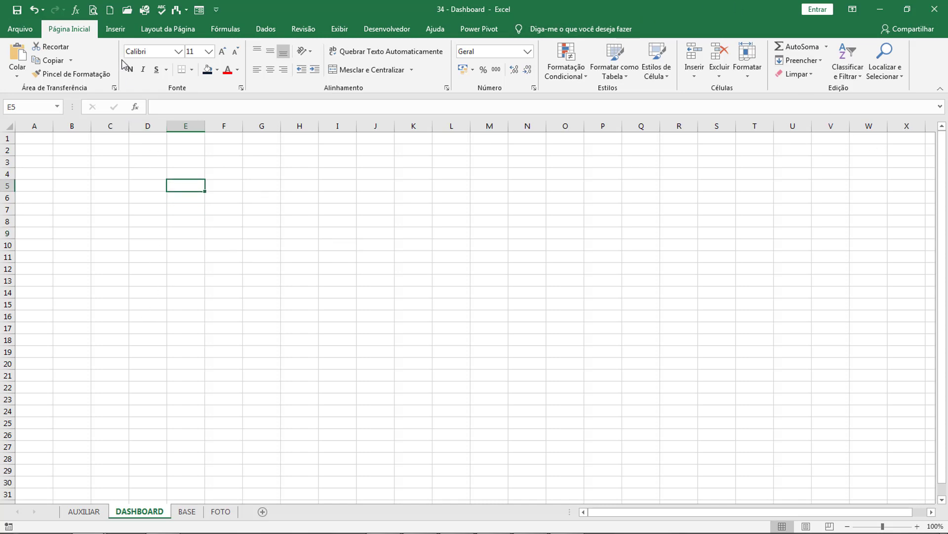
pyautogui.click(124, 30)
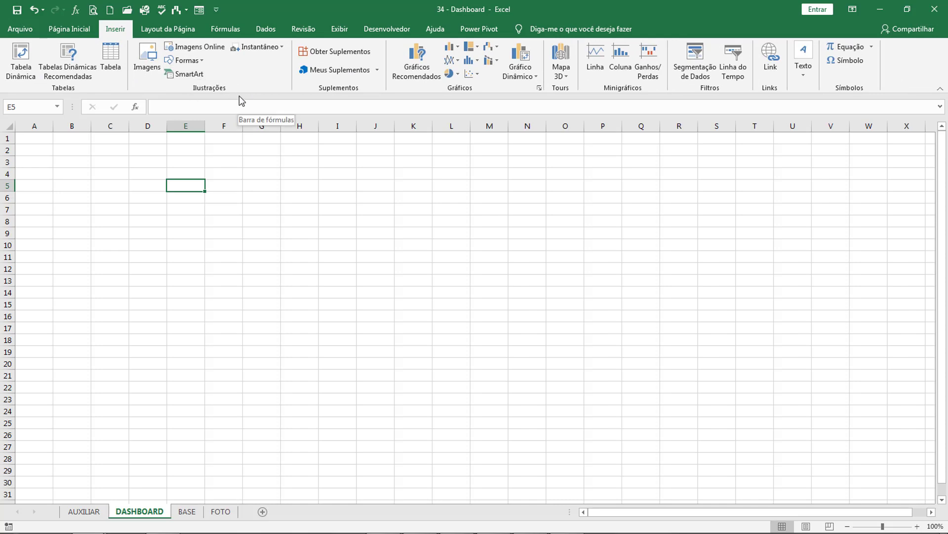
pyautogui.click(200, 60)
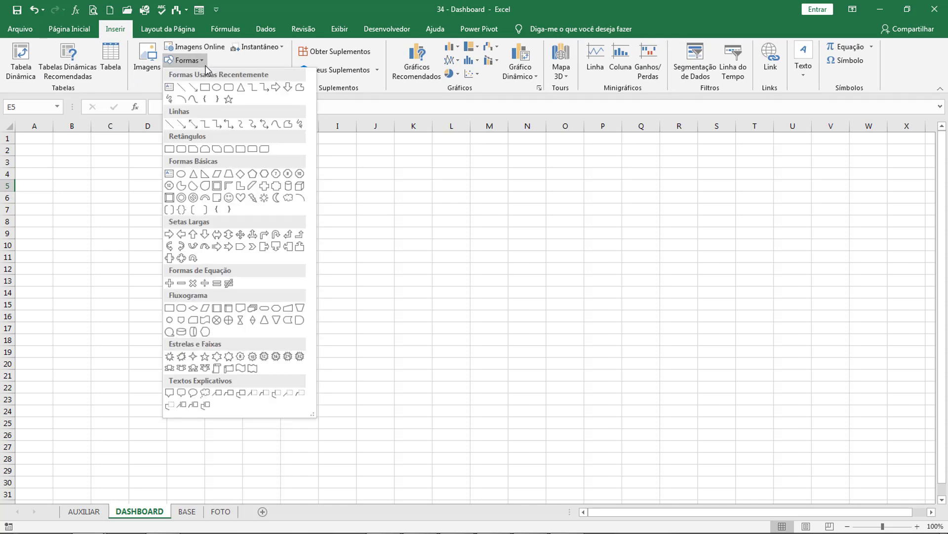
pyautogui.click(183, 149)
pyautogui.moveTo(73, 135); pyautogui.dragTo(311, 258)
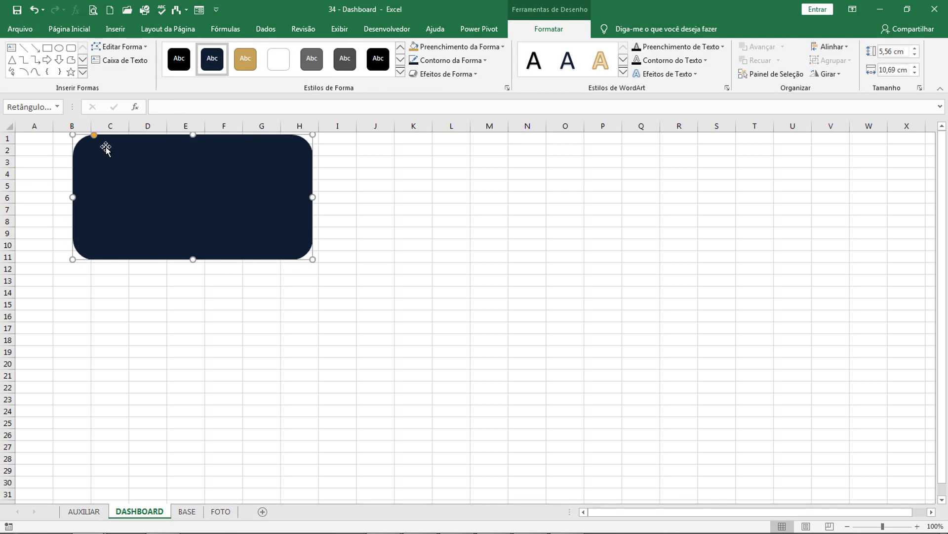
pyautogui.moveTo(94, 139)
pyautogui.mouseDown()
pyautogui.moveTo(78, 141)
pyautogui.moveTo(93, 138)
pyautogui.mouseUp()
pyautogui.click(402, 187)
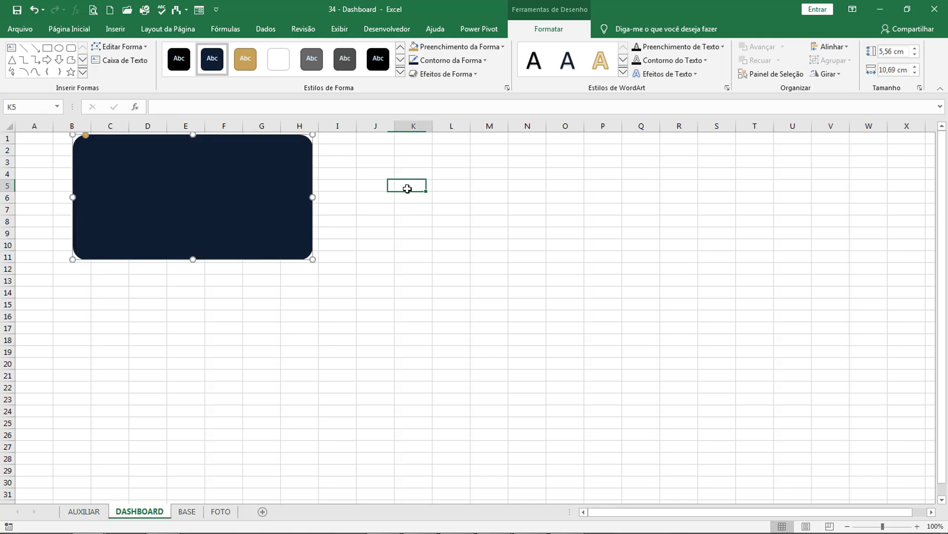
# Move the rounded rectangle so that its upper-left corner sits at about cell B2
pyautogui.moveTo(217, 196); pyautogui.dragTo(195, 200)
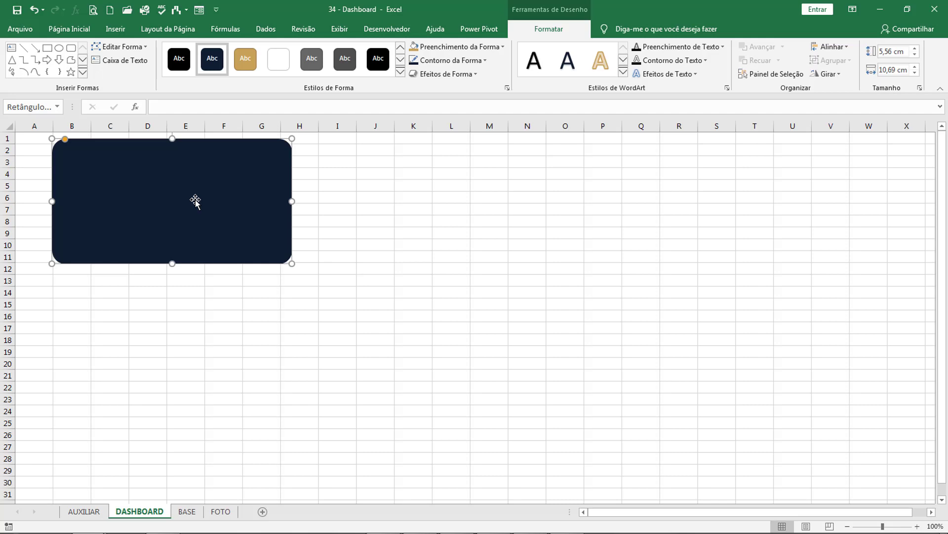
pyautogui.moveTo(134, 197)
pyautogui.mouseDown()
pyautogui.moveTo(326, 218)
pyautogui.moveTo(864, 169)
pyautogui.moveTo(146, 171)
pyautogui.moveTo(141, 201)
pyautogui.mouseUp()
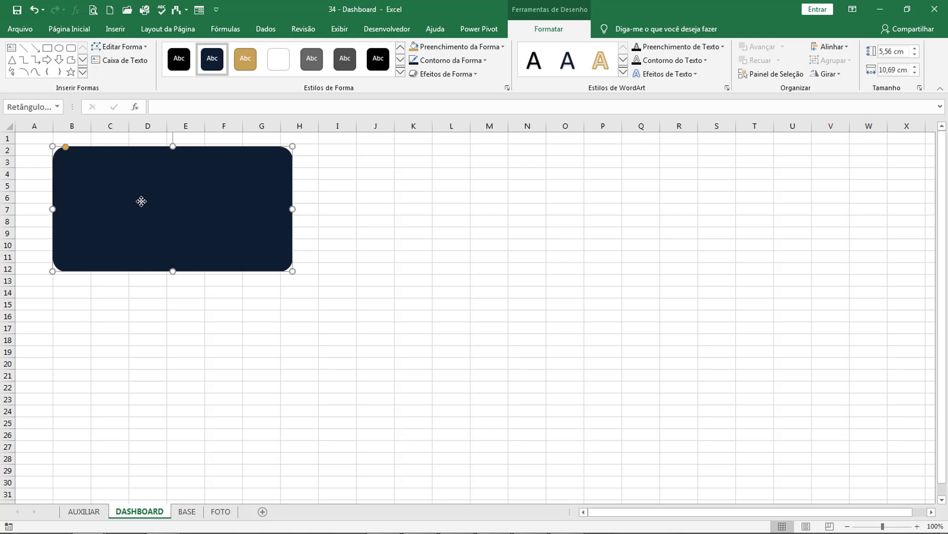
pyautogui.click(347, 195)
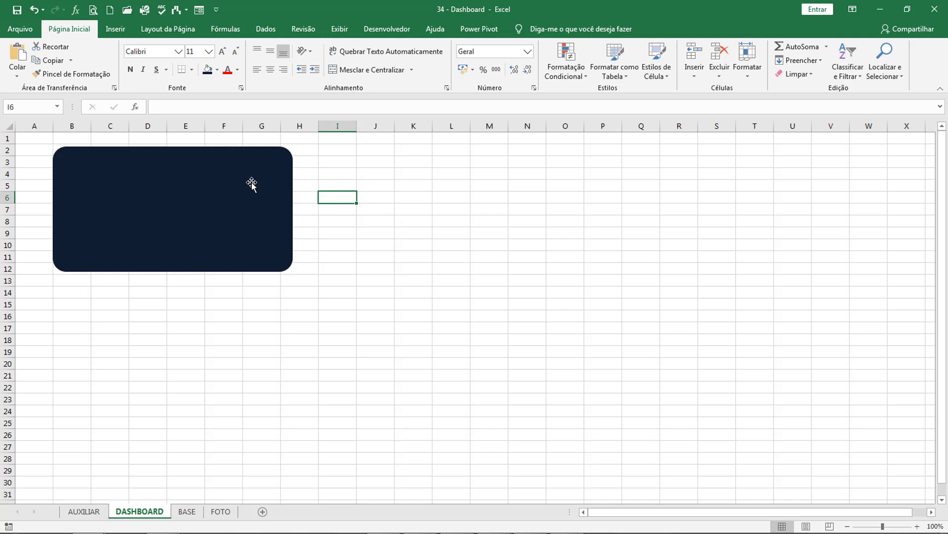
# Hide the gridlines and the row and column headings of the DASHBOARD sheet
pyautogui.click(340, 28)
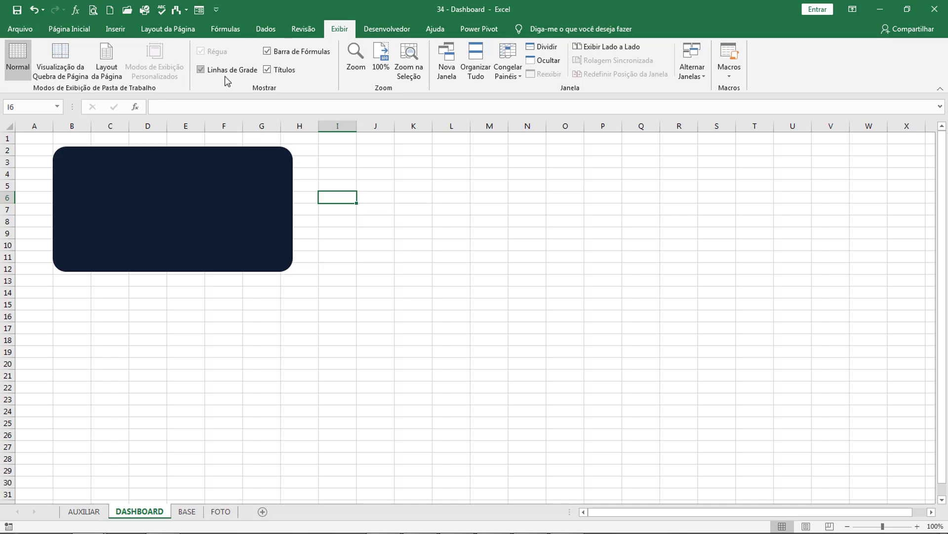
pyautogui.click(204, 71)
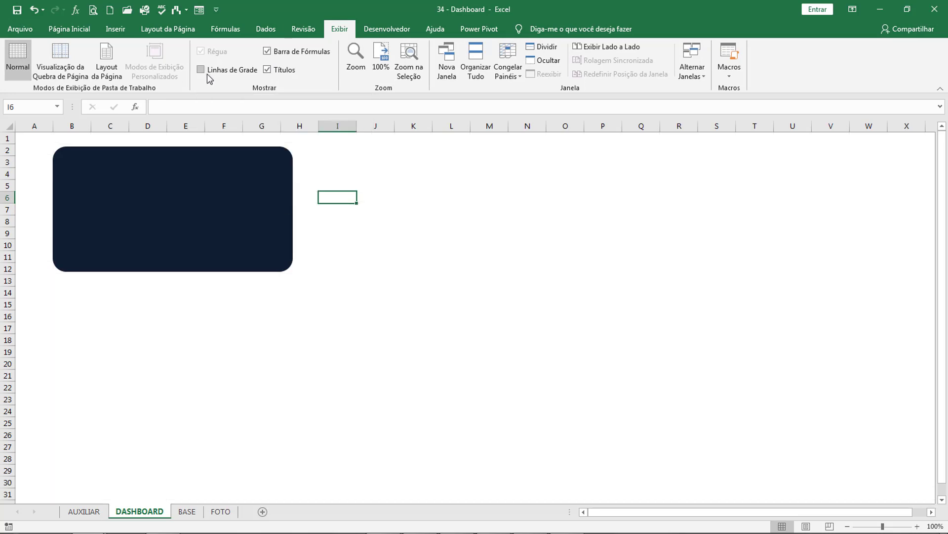
pyautogui.click(268, 69)
pyautogui.click(269, 69)
pyautogui.click(269, 73)
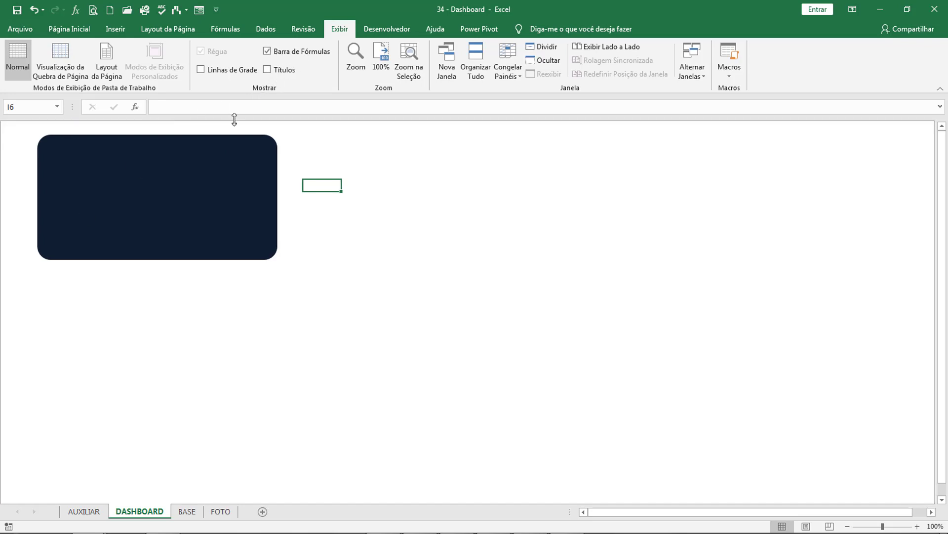
# Hide the formula bar and collapse the ribbon, and move the rounded rectangle so its upper-left corner sits at about cell D1
pyautogui.click(268, 51)
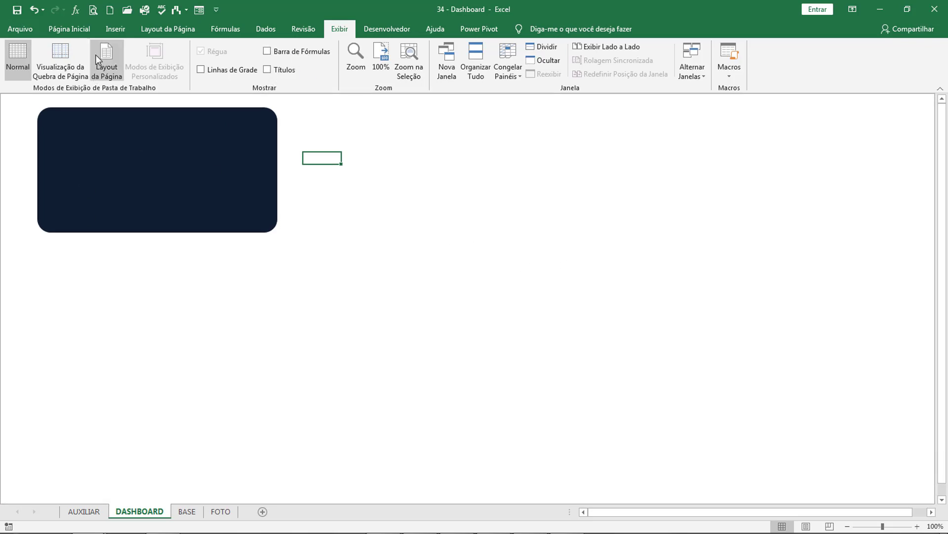
pyautogui.doubleClick(80, 30)
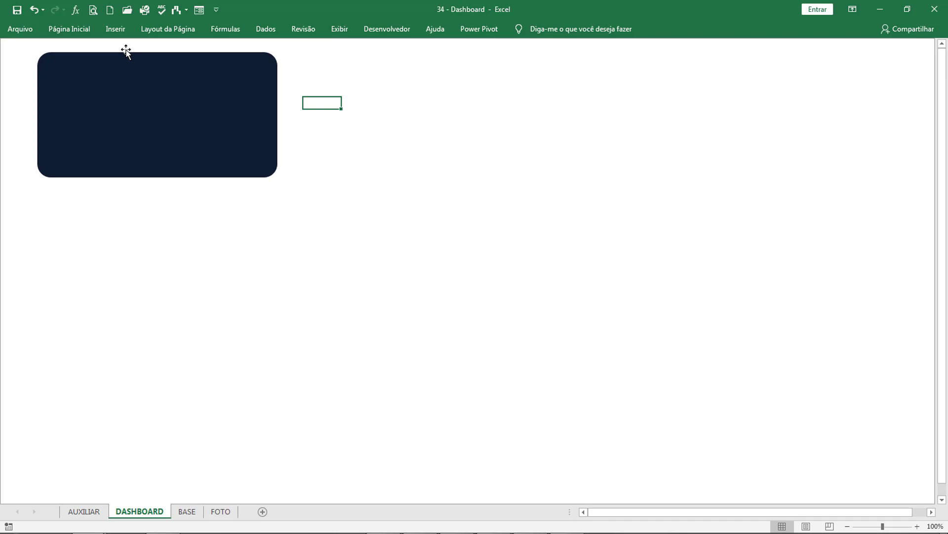
pyautogui.moveTo(156, 84); pyautogui.dragTo(222, 80)
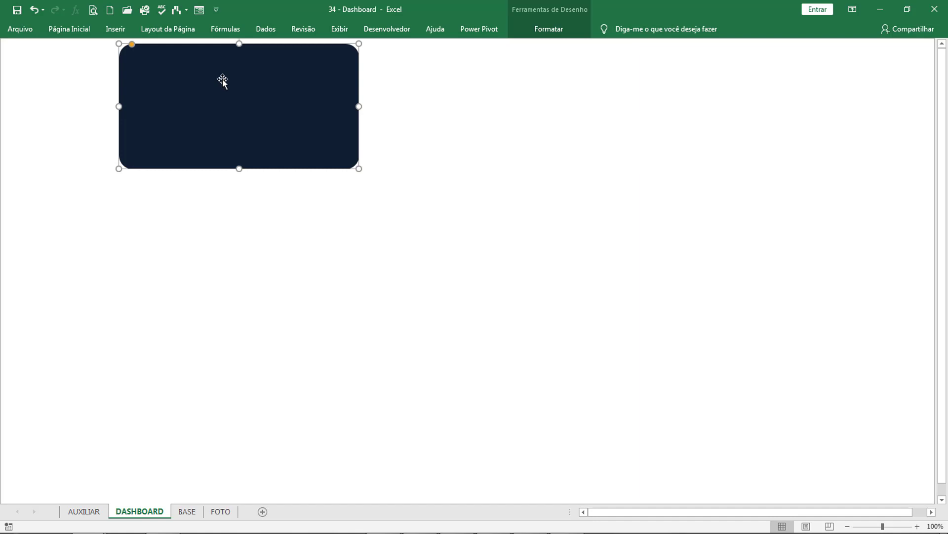
# Show the formula bar, the row and column headings and the gridlines again, and keep the ribbon expanded
pyautogui.click(334, 30)
pyautogui.click(316, 50)
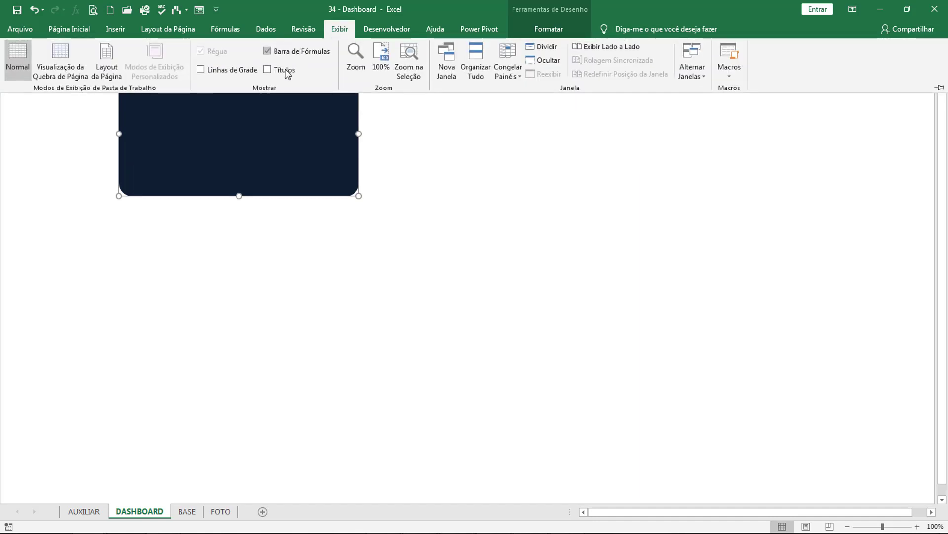
pyautogui.click(284, 69)
pyautogui.click(230, 69)
pyautogui.click(205, 89)
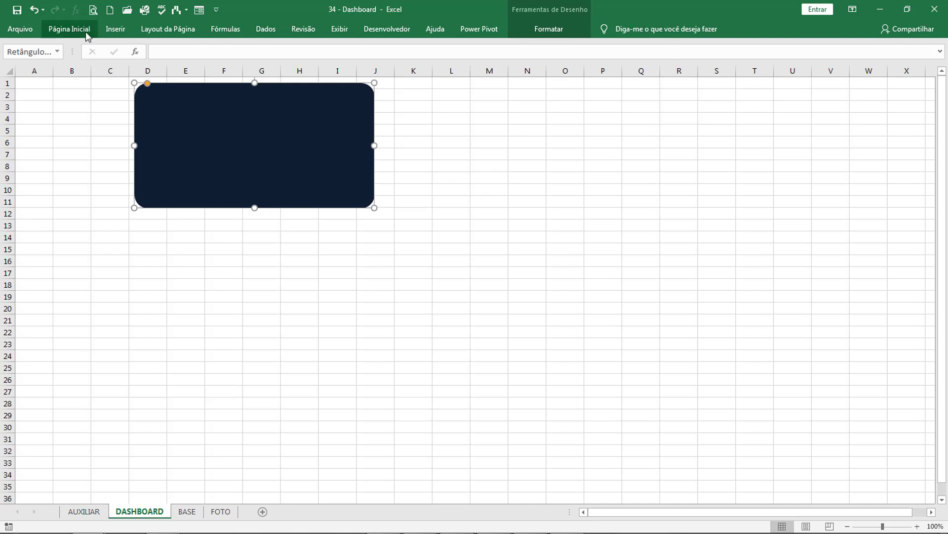
pyautogui.doubleClick(69, 29)
pyautogui.click(457, 190)
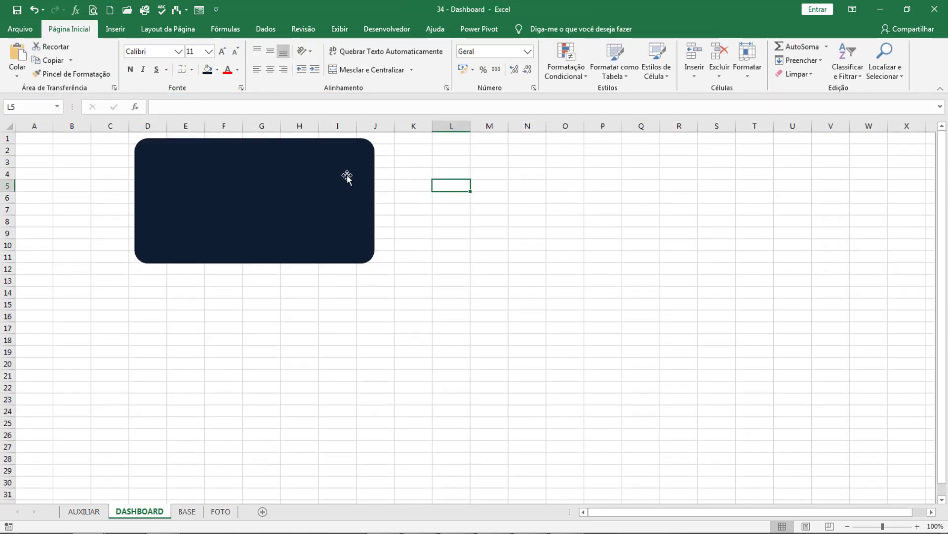
# Shorten the rounded rectangle so that it ends at about row 8, and enter the text "Total de Vendas" in it
pyautogui.click(301, 179)
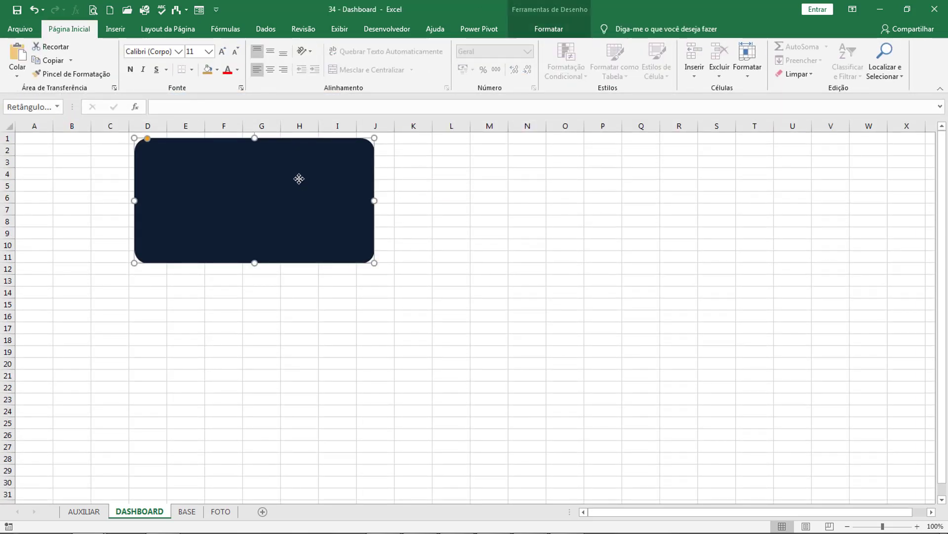
pyautogui.moveTo(255, 262); pyautogui.dragTo(255, 229)
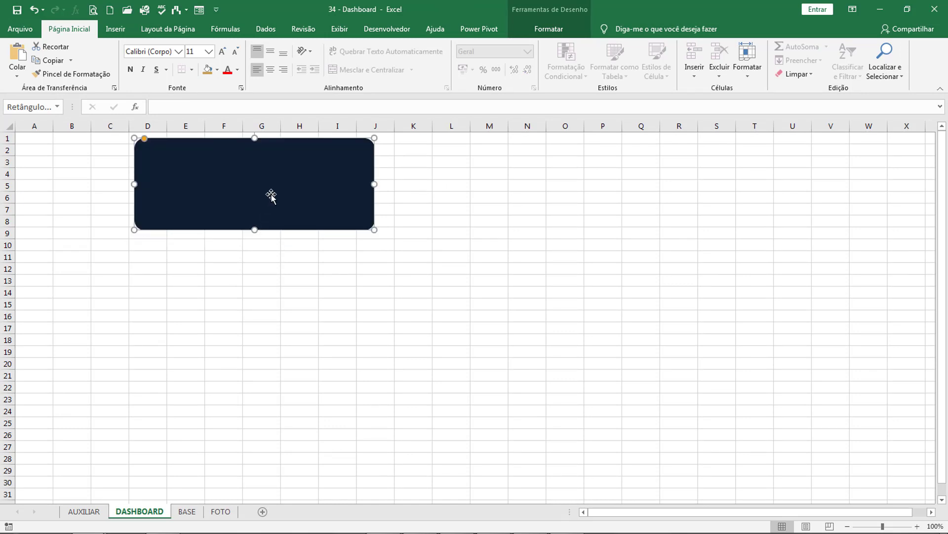
pyautogui.write('Total de VEnda')
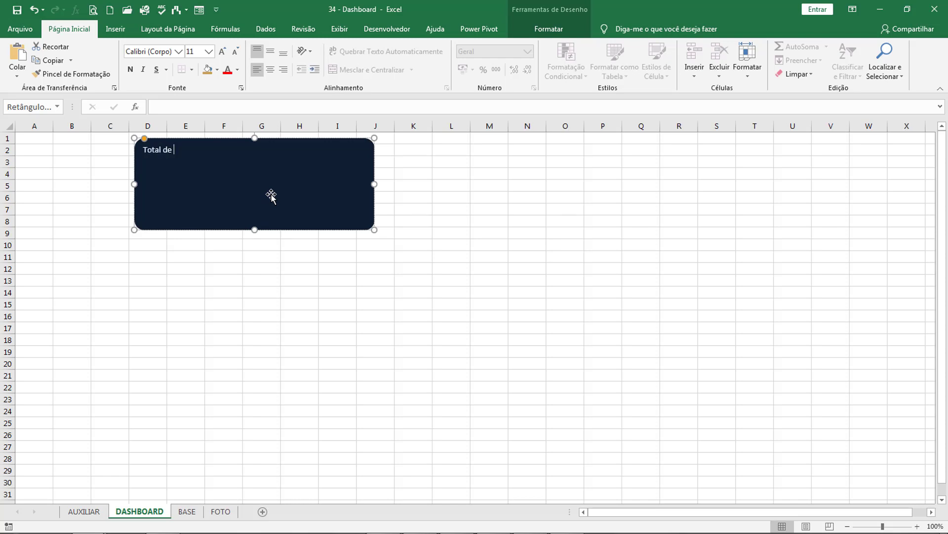
pyautogui.press('BackSpace')
pyautogui.press('BackSpace')
pyautogui.press('BackSpace')
pyautogui.press('BackSpace')
pyautogui.write('endas')
pyautogui.click(440, 172)
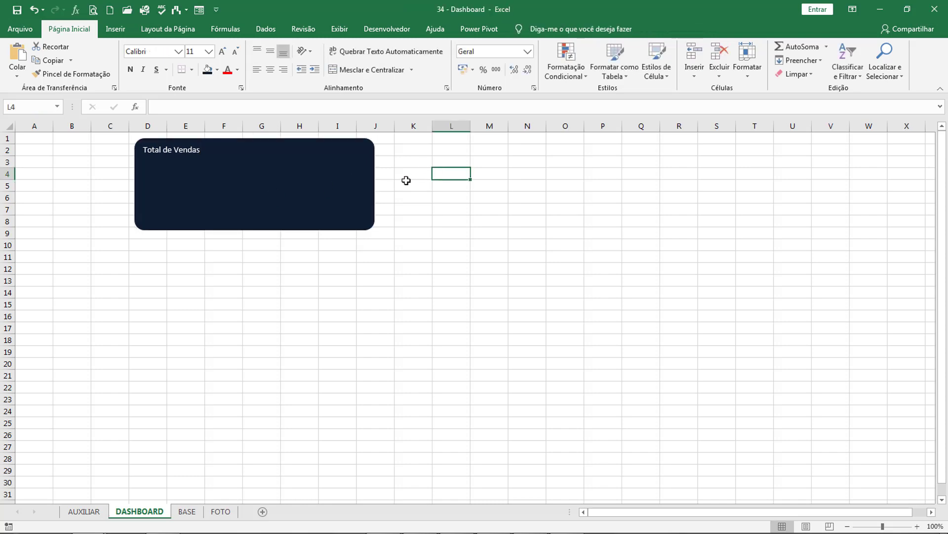
# Align the "Total de Vendas" text to the top of the card and centre it horizontally
pyautogui.click(279, 147)
pyautogui.click(270, 52)
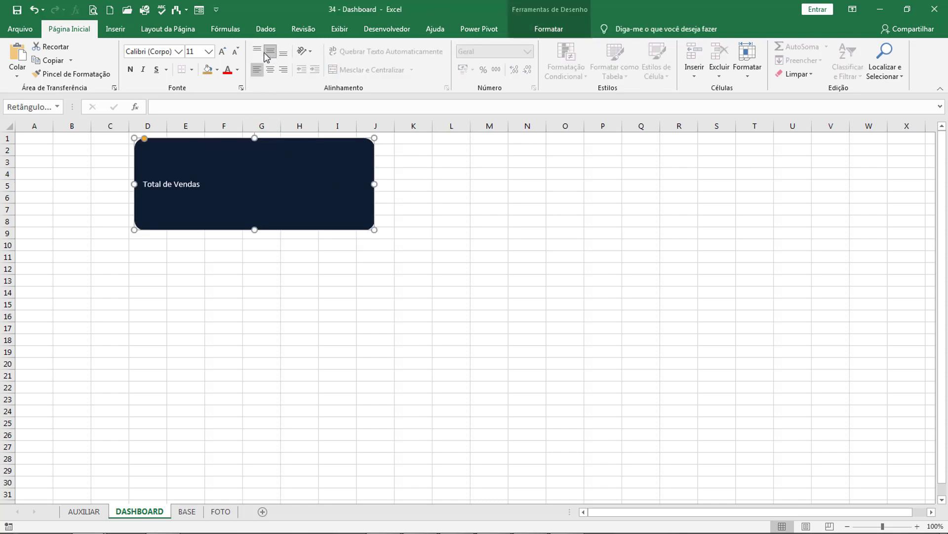
pyautogui.click(258, 52)
pyautogui.click(270, 71)
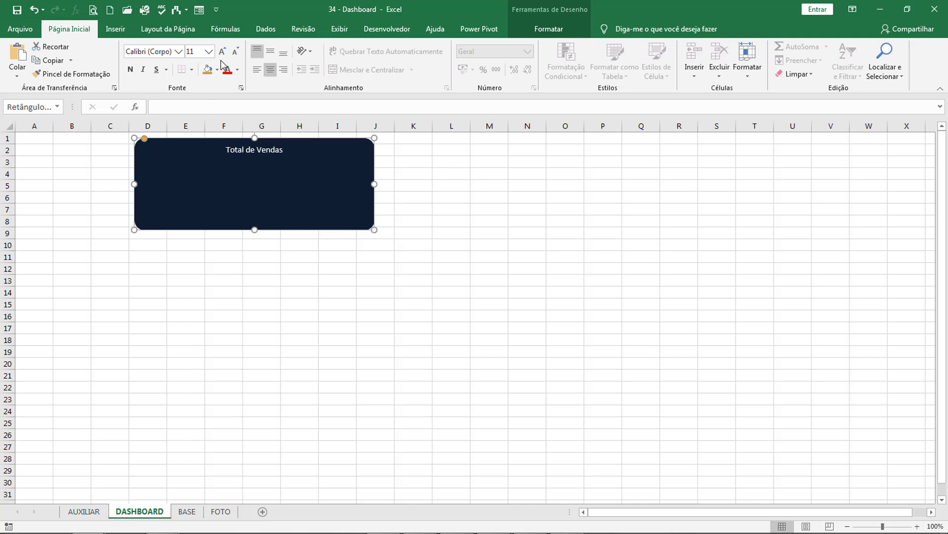
# Format the "Total de Vendas" title as bold, underlined text with font size 18
pyautogui.click(130, 69)
pyautogui.click(223, 52)
pyautogui.click(222, 52)
pyautogui.click(222, 52)
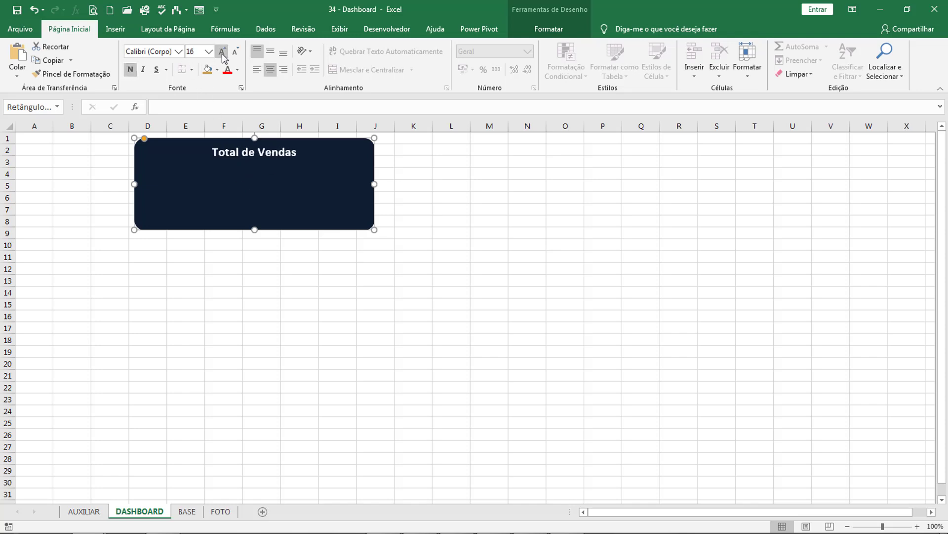
pyautogui.click(222, 52)
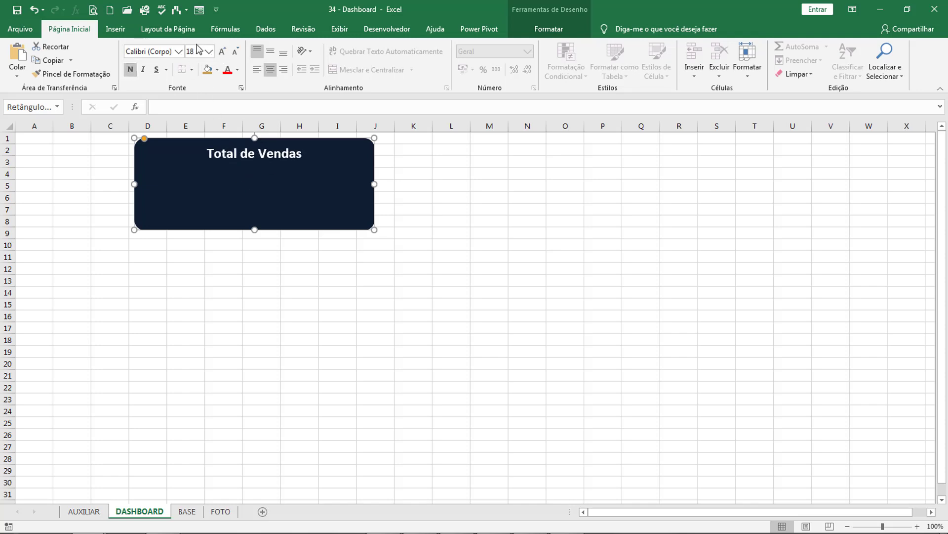
pyautogui.click(156, 69)
pyautogui.click(156, 70)
pyautogui.click(156, 70)
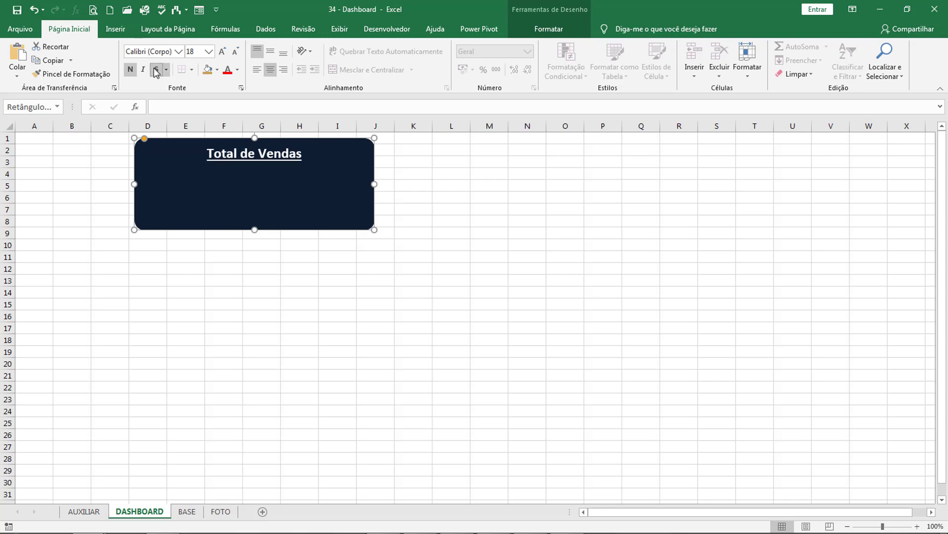
pyautogui.click(413, 157)
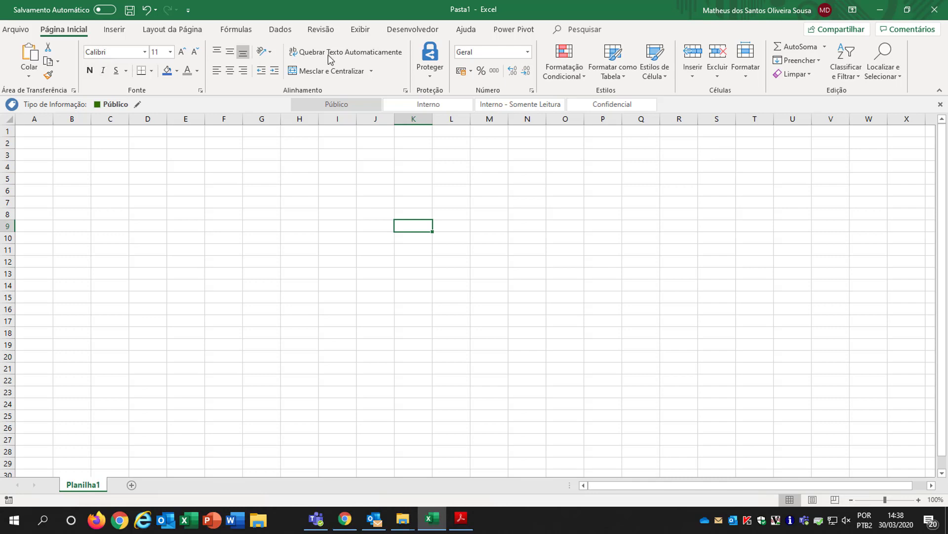
# In the Pasta1 workbook, insert the banknotes icon found by searching the icon library for "Dinheir", and place it over columns D and E
pyautogui.click(124, 33)
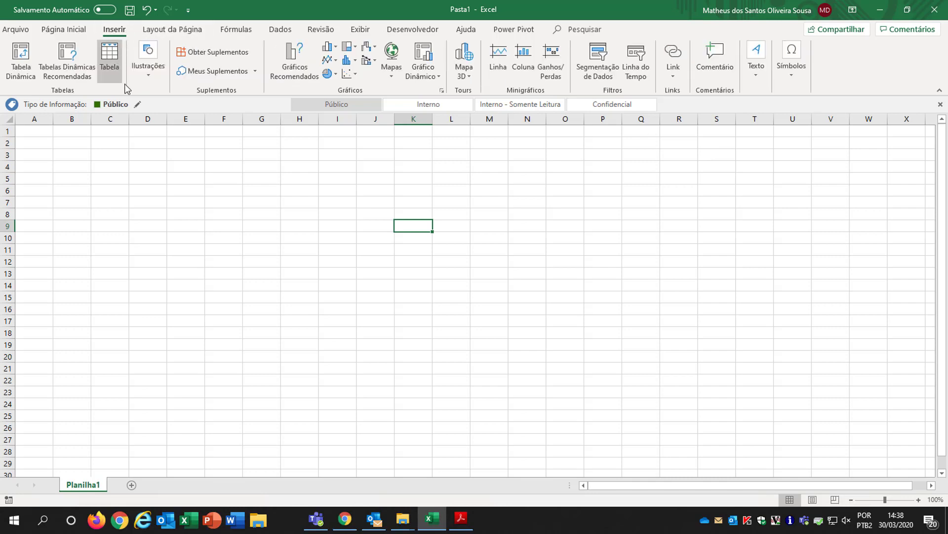
pyautogui.click(153, 79)
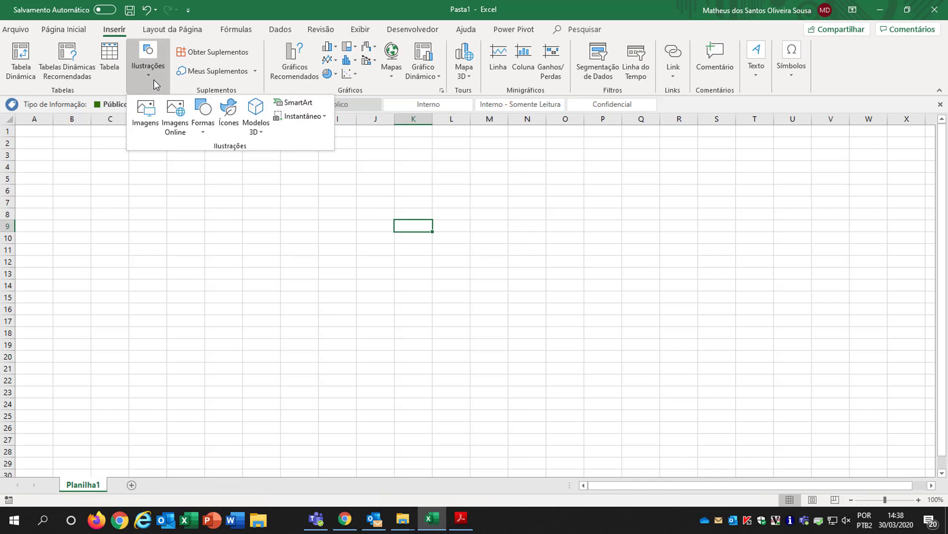
pyautogui.click(228, 115)
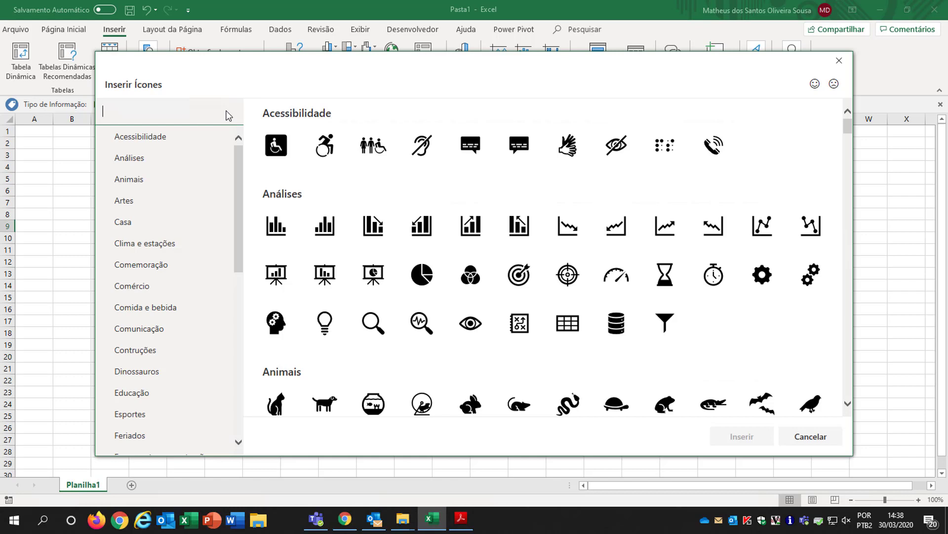
pyautogui.write('Dinheir')
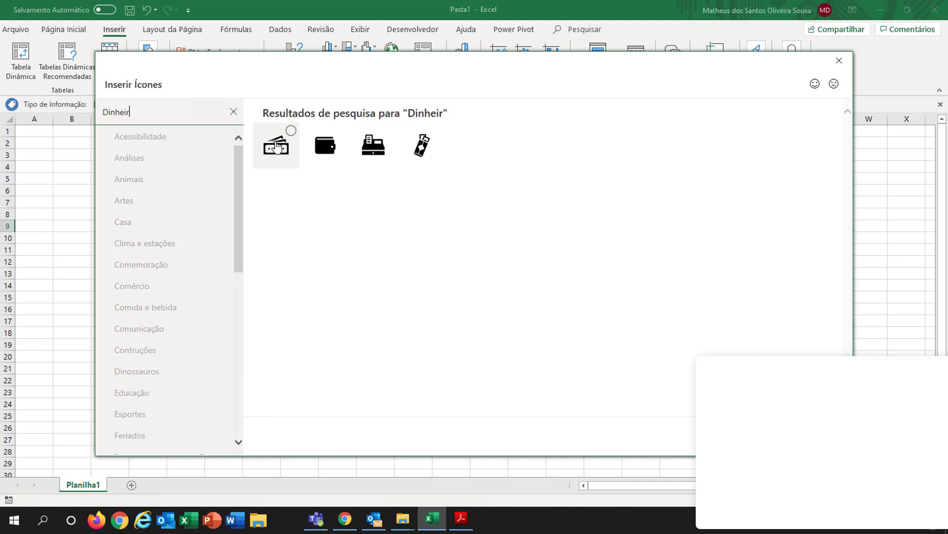
pyautogui.click(277, 146)
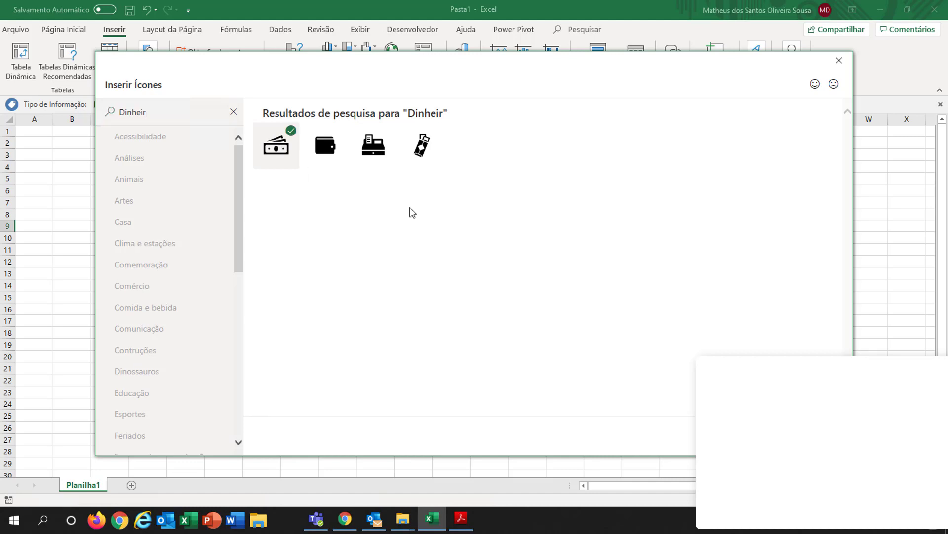
pyautogui.click(724, 439)
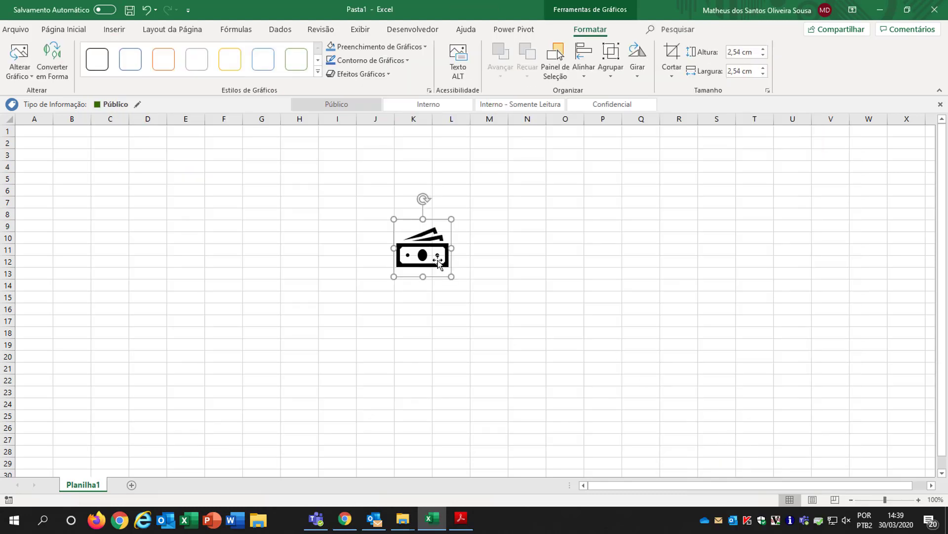
pyautogui.moveTo(435, 257); pyautogui.dragTo(170, 218)
pyautogui.click(248, 207)
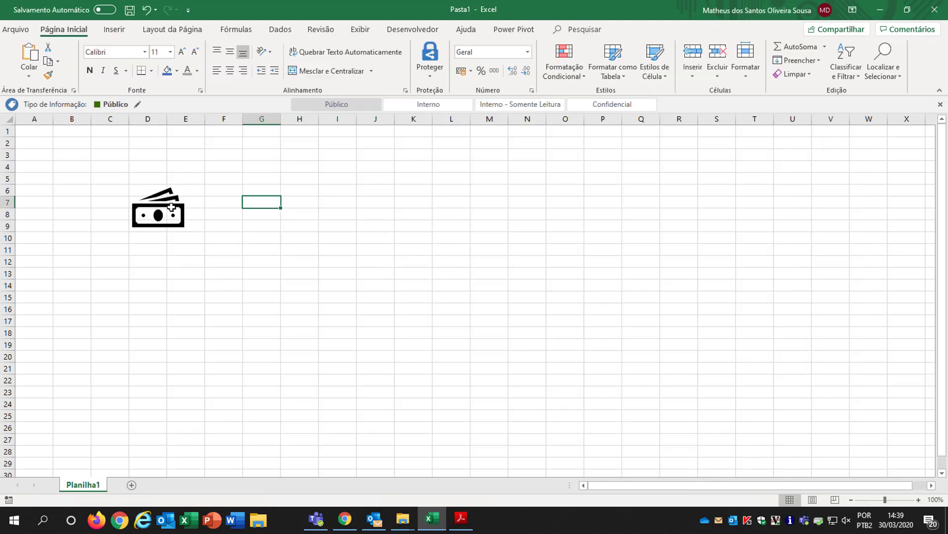
# Change the graphic fill of the banknotes icon to orange
pyautogui.click(170, 208)
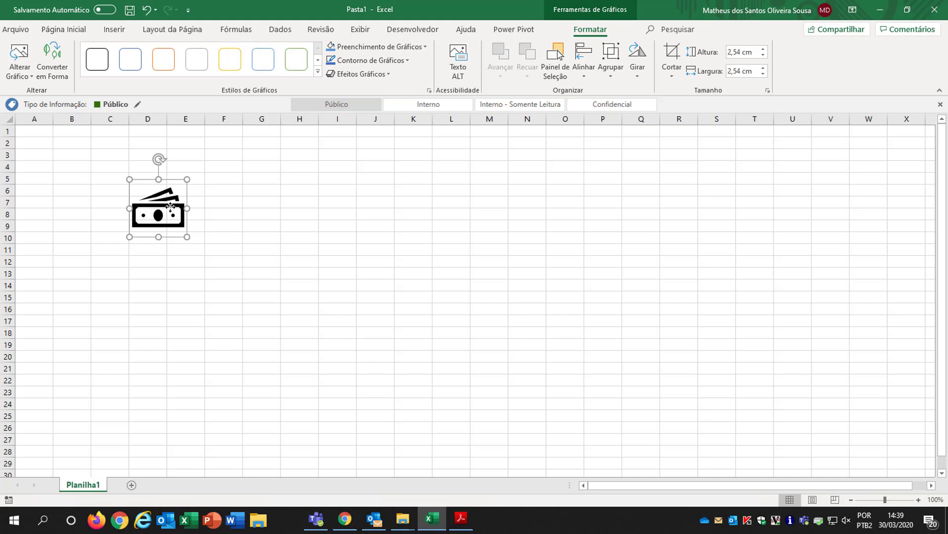
pyautogui.click(412, 46)
pyautogui.click(381, 87)
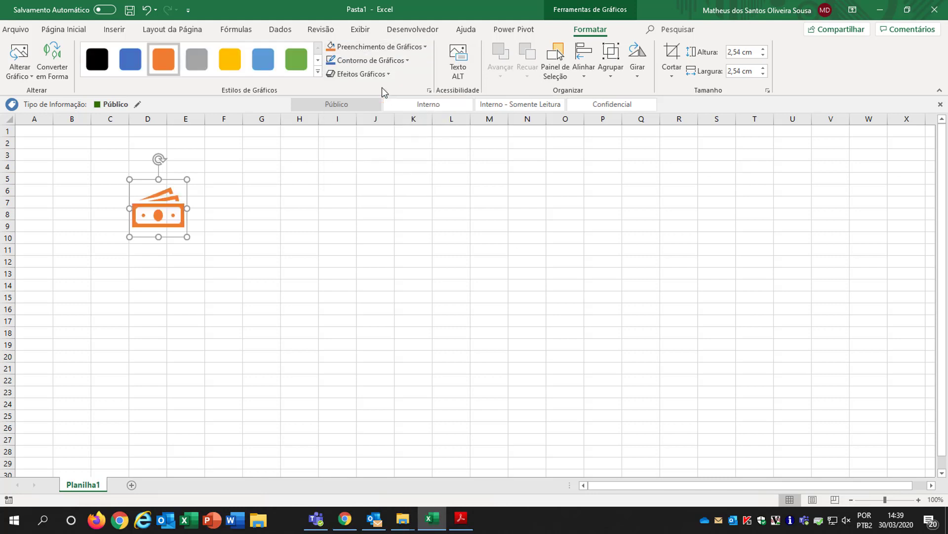
pyautogui.click(380, 46)
pyautogui.click(421, 88)
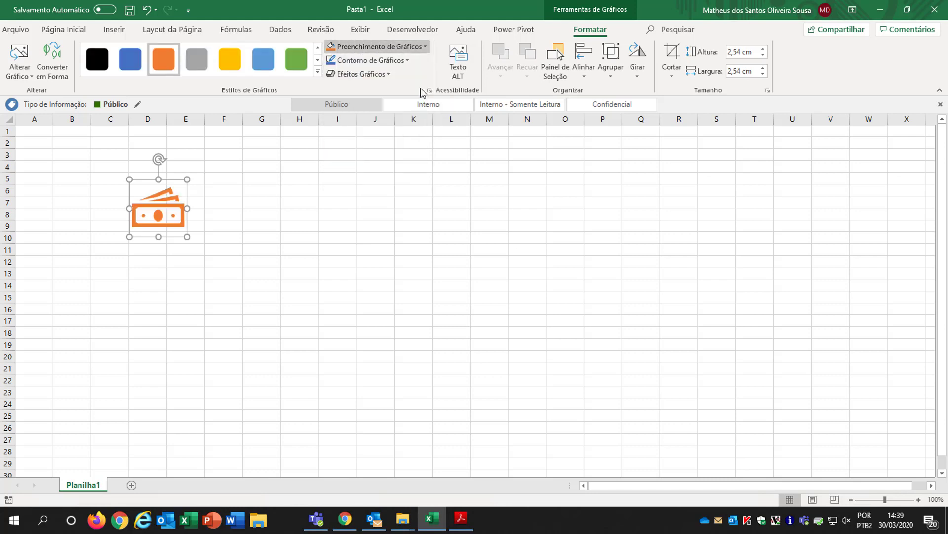
pyautogui.click(305, 200)
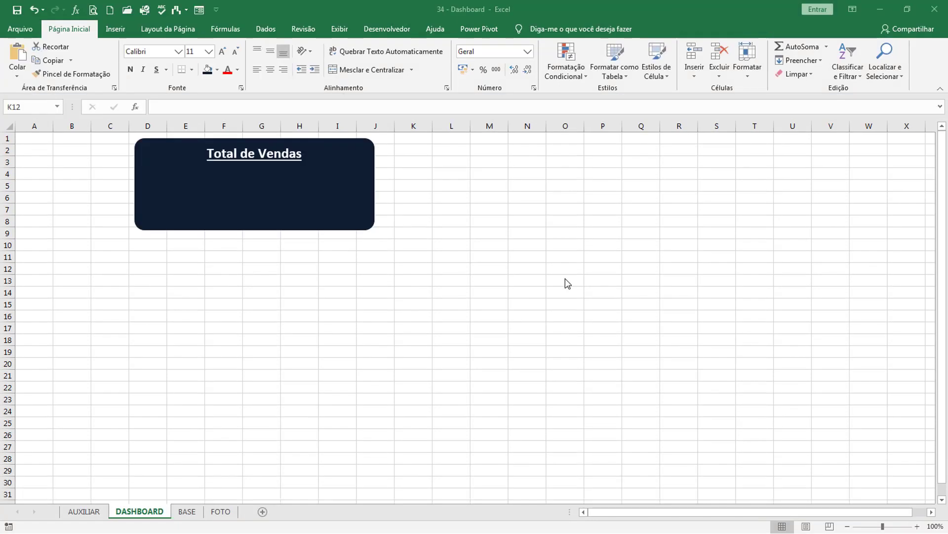
# Switch from the 34 - Dashboard workbook to Chrome and look through the icon packs on the Flaticon home page
pyautogui.click(410, 212)
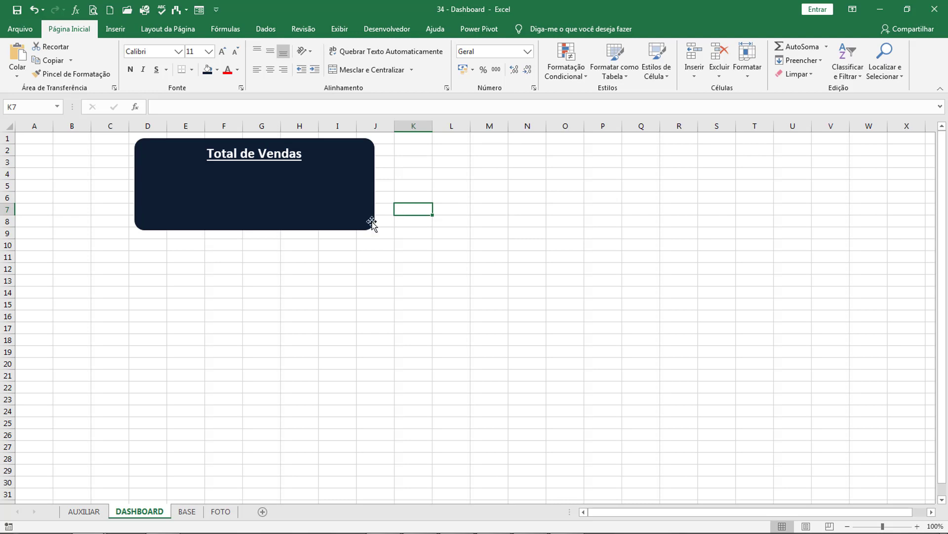
pyautogui.press('super')
pyautogui.click(163, 523)
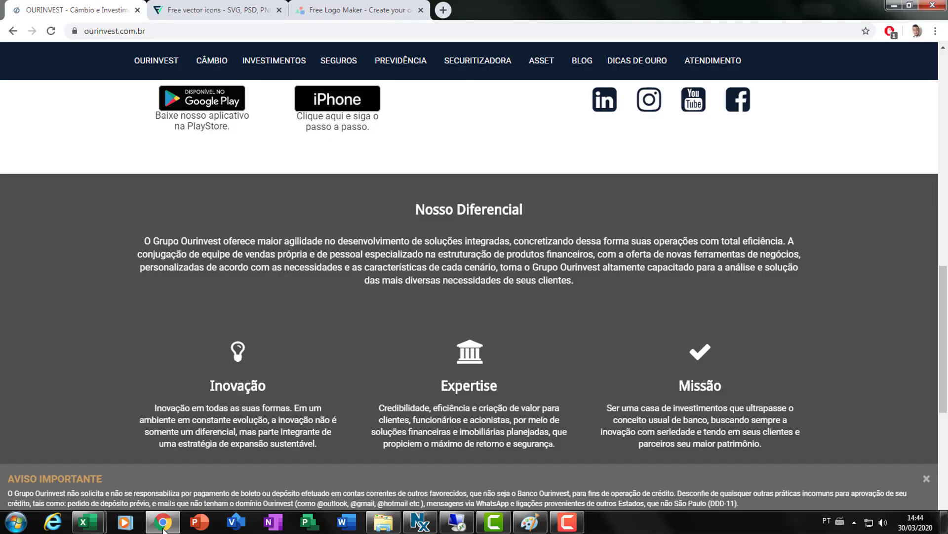
pyautogui.click(212, 10)
pyautogui.scroll(-15, 223, 298)
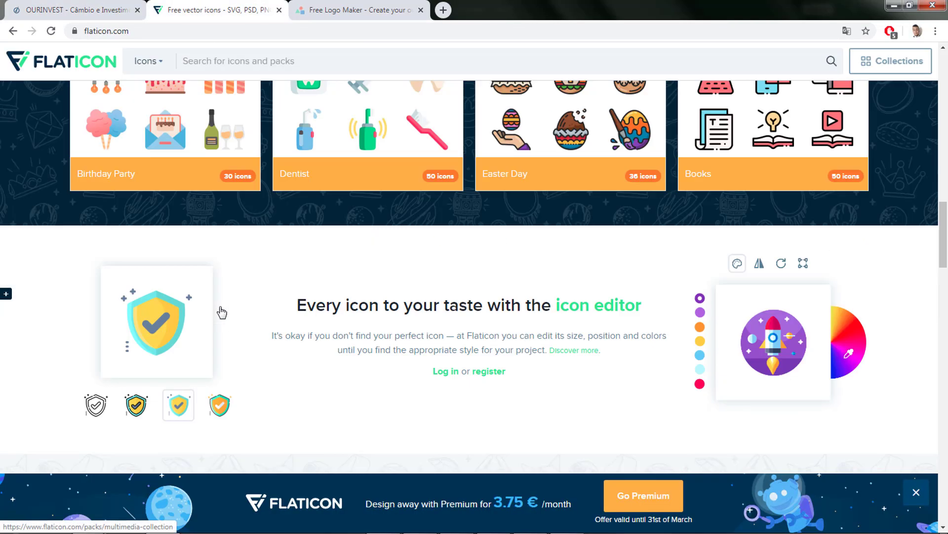
pyautogui.scroll(8, 221, 311)
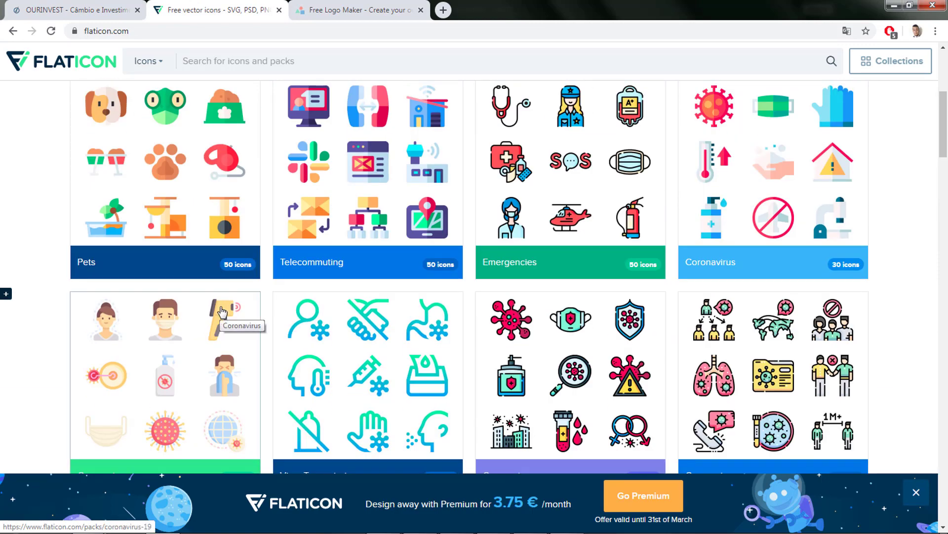
pyautogui.scroll(6, 221, 310)
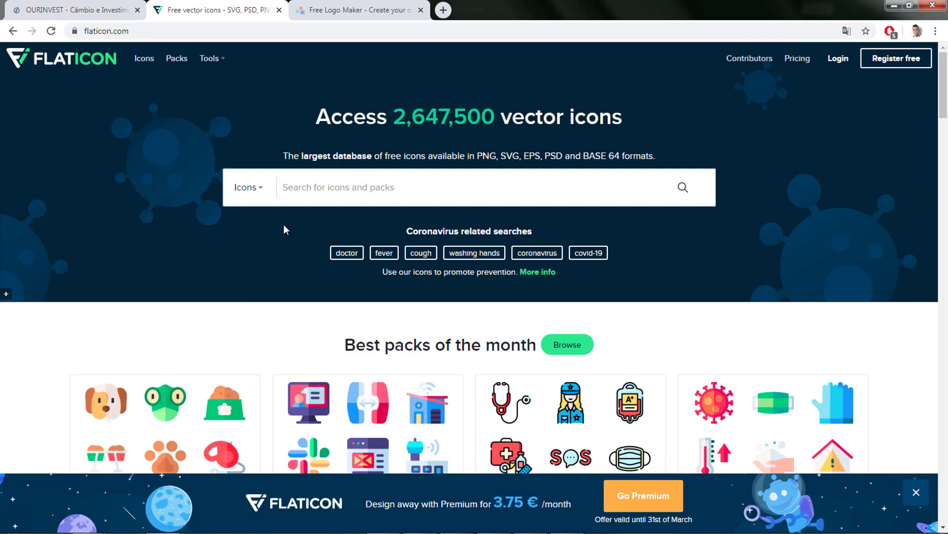
# Search Flaticon for "Home" and open the page of the black outlined house icon with a chimney
pyautogui.write('Home')
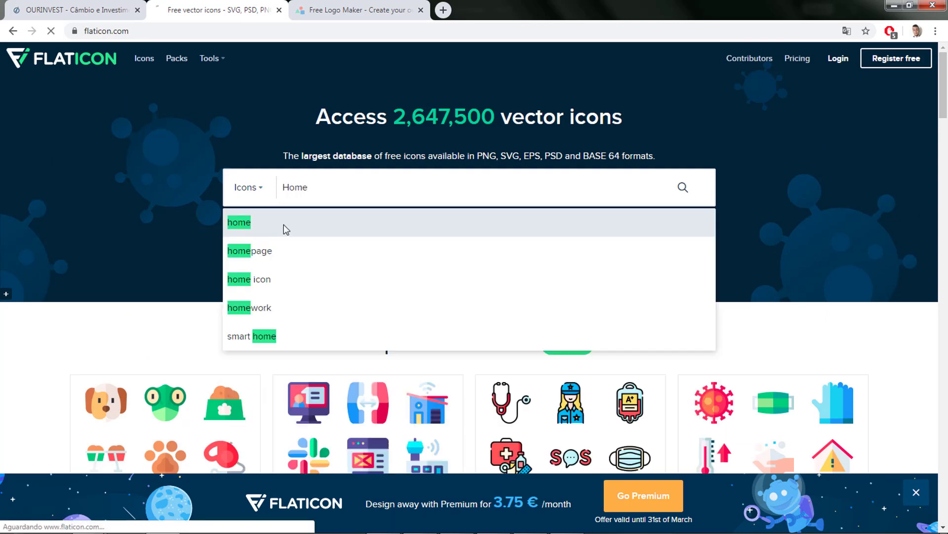
pyautogui.press('Return')
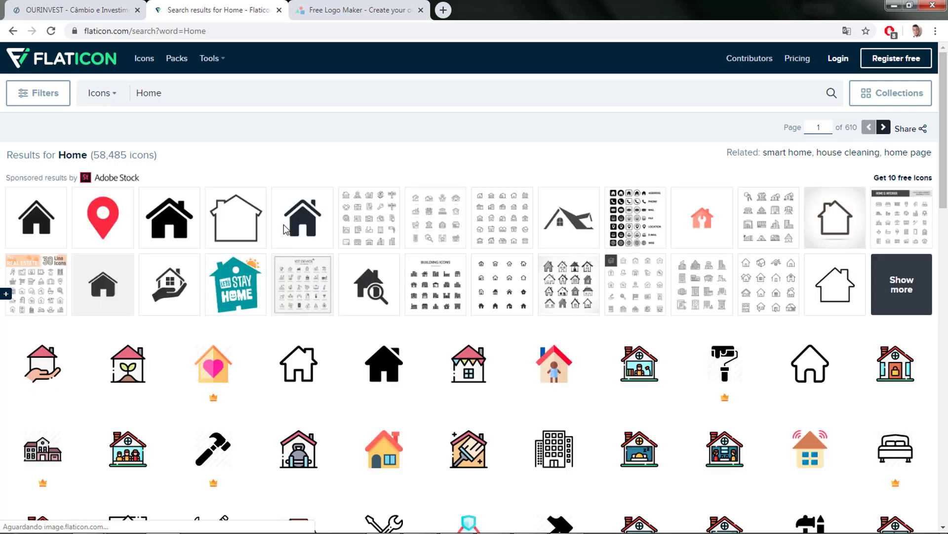
pyautogui.scroll(-1, 299, 320)
pyautogui.click(299, 320)
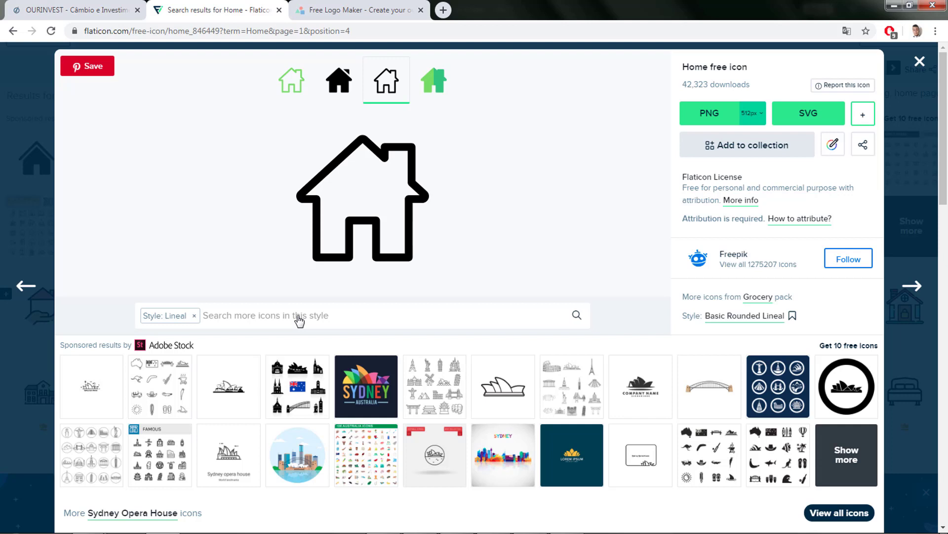
# Look back and forth between the LogoMakr editor and the Flaticon house icon page, ending on LogoMakr
pyautogui.click(312, 7)
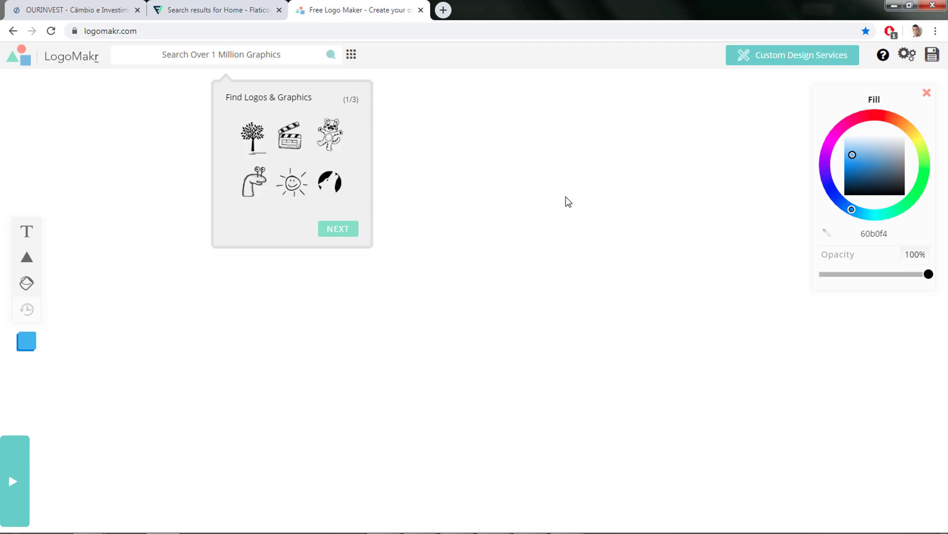
pyautogui.click(212, 14)
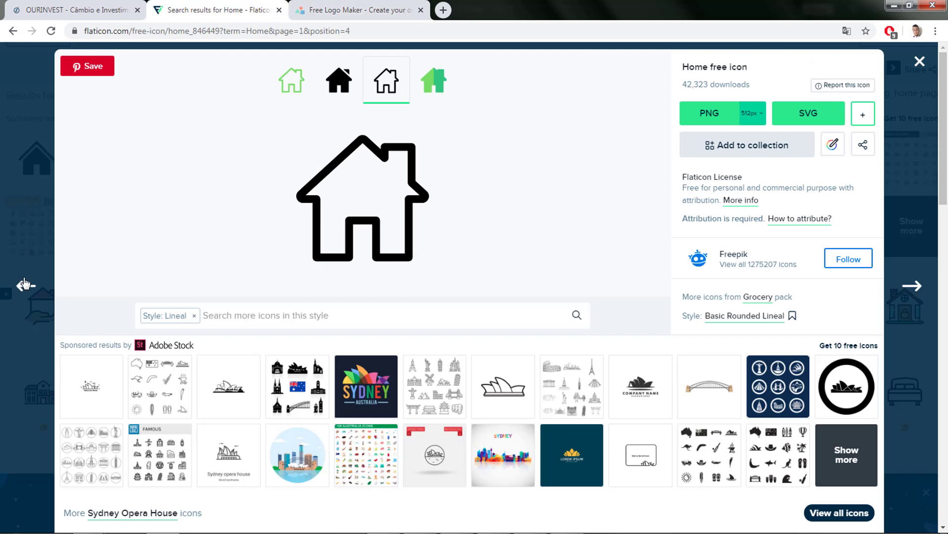
pyautogui.click(357, 6)
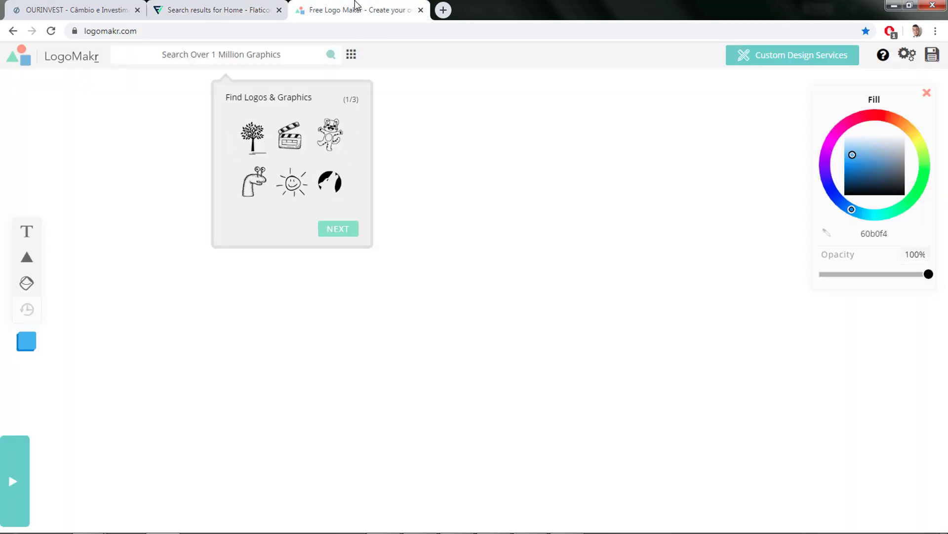
# Open Google Tradutor in a new tab and clear its source text
pyautogui.click(444, 10)
pyautogui.write('tra')
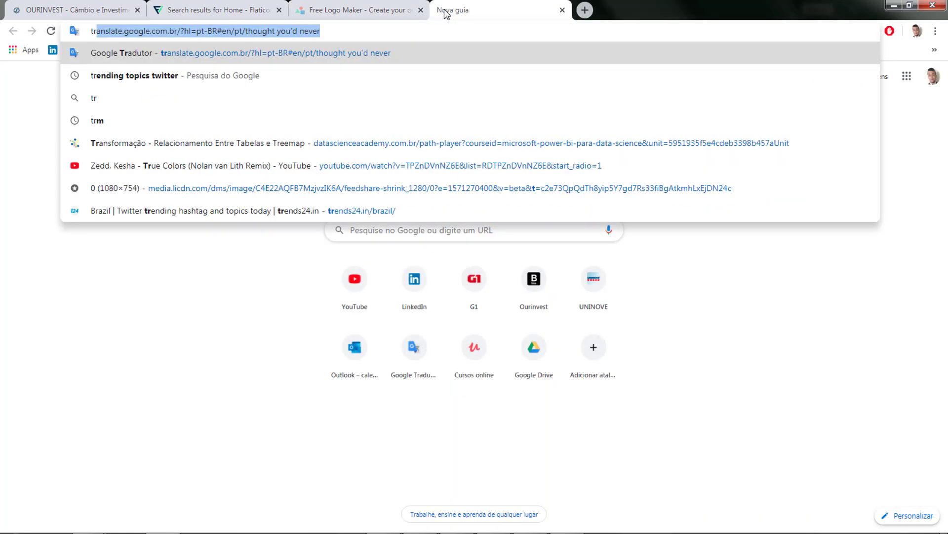
pyautogui.press('Return')
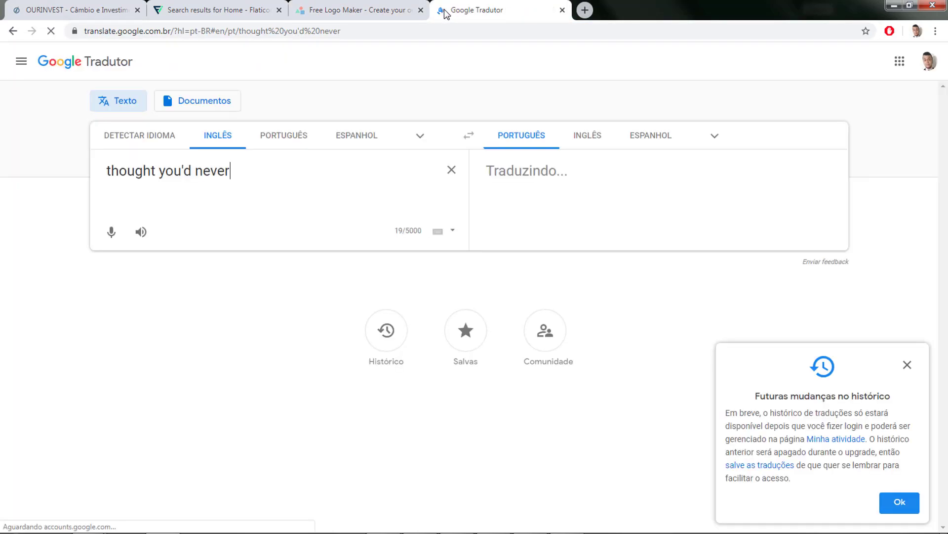
pyautogui.click(452, 170)
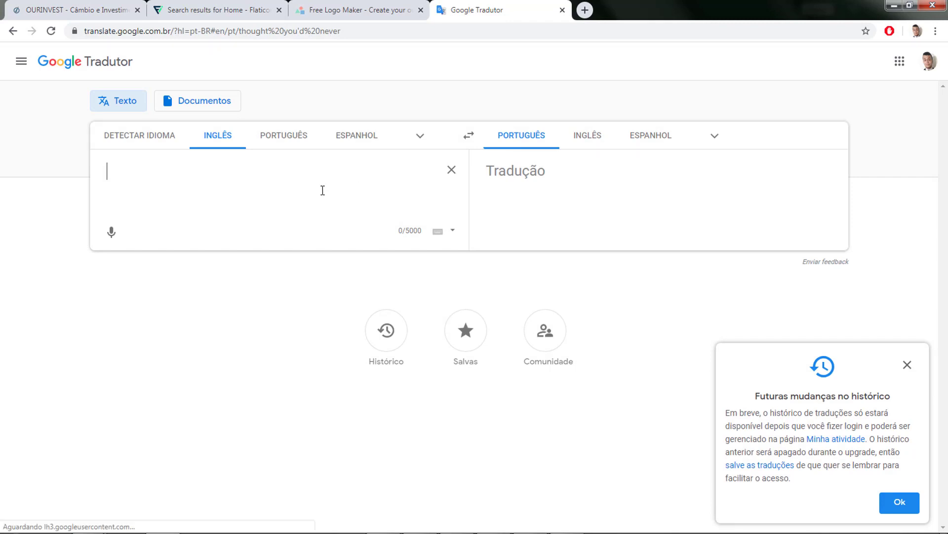
# Search LogoMakr's graphics for "Money" and add the bold outlined double-banknote icon with a dollar sign to the canvas
pyautogui.click(352, 6)
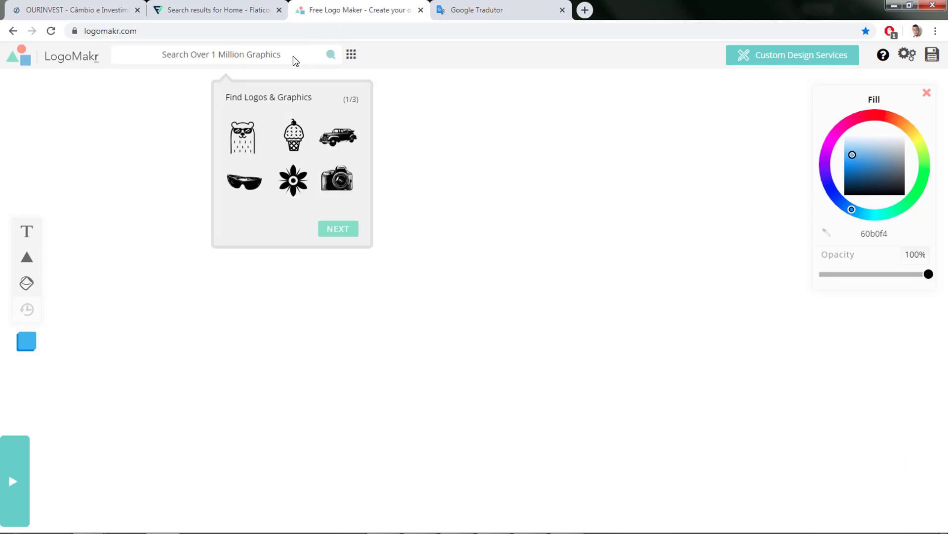
pyautogui.click(256, 55)
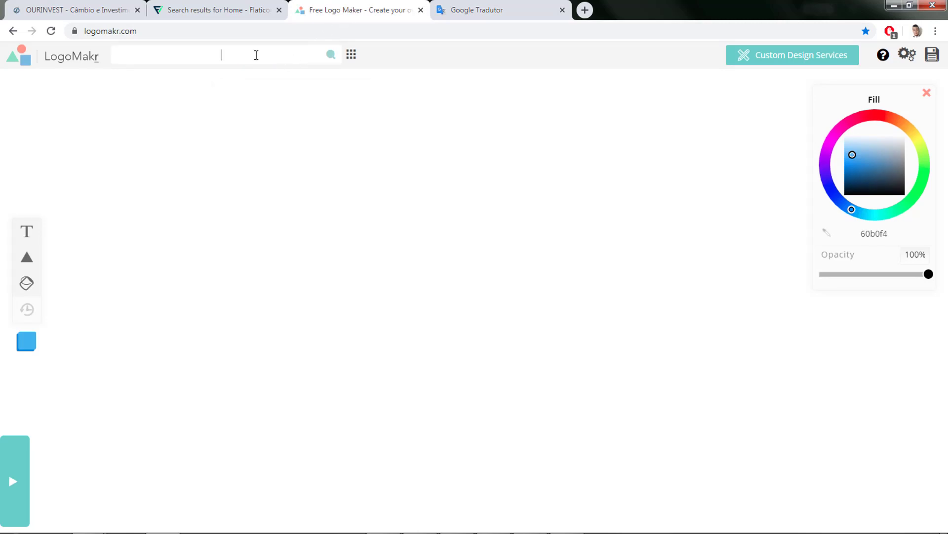
pyautogui.write('Money')
pyautogui.press('Return')
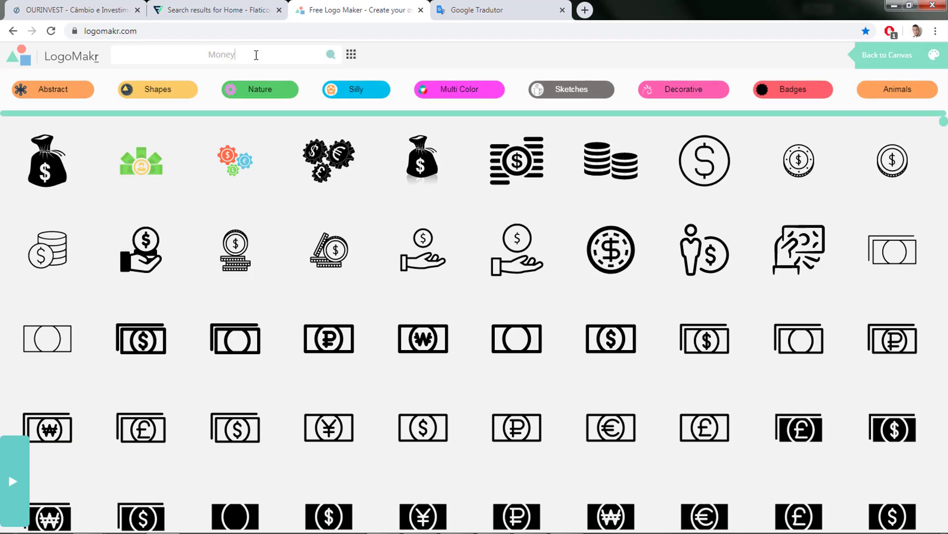
pyautogui.scroll(-5, 656, 260)
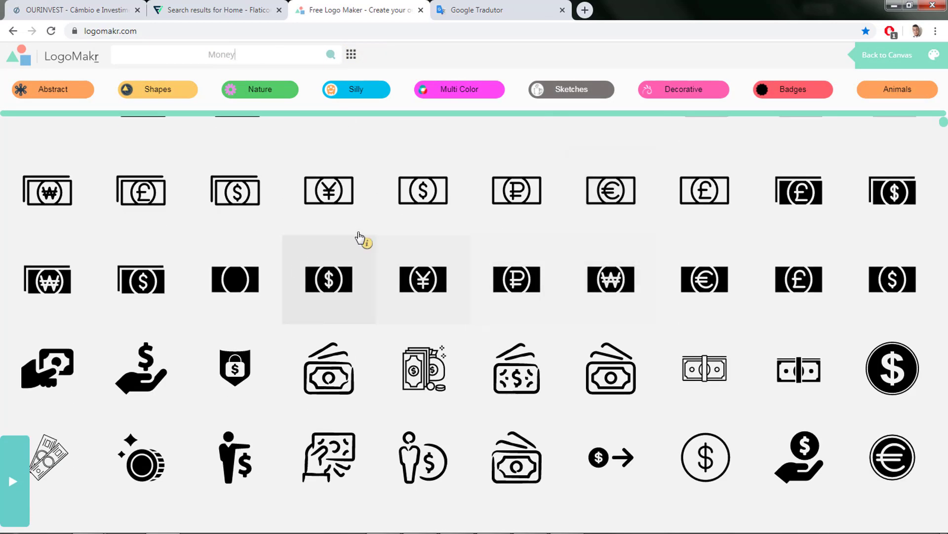
pyautogui.scroll(-6, 540, 338)
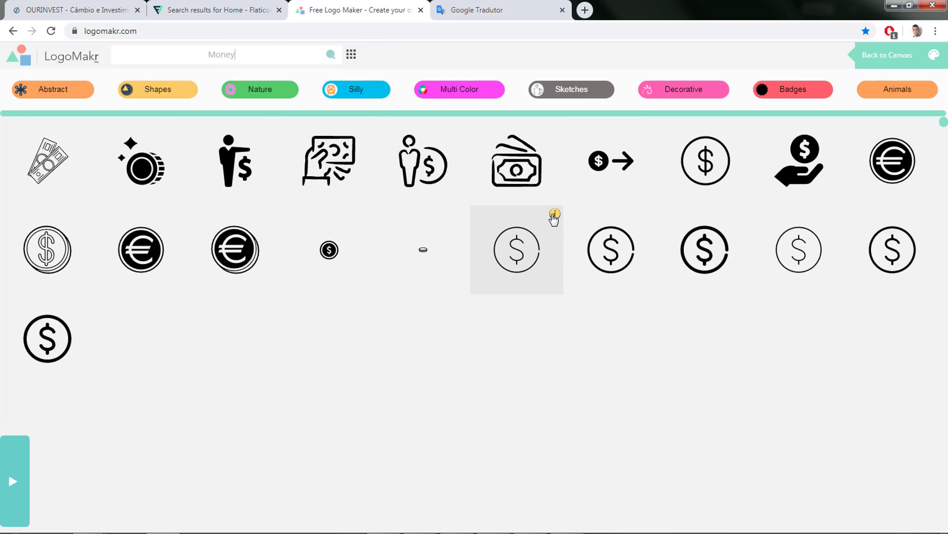
pyautogui.scroll(-3, 571, 344)
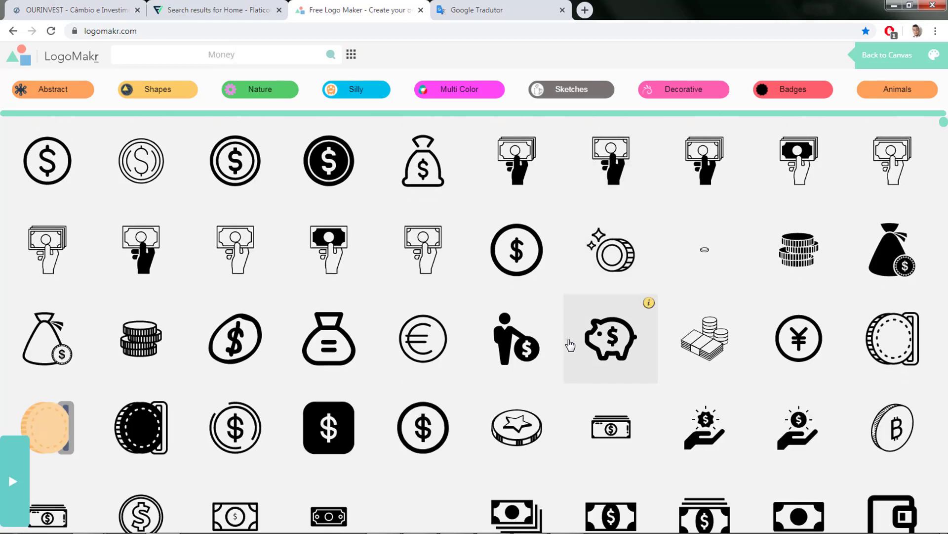
pyautogui.scroll(-10, 571, 345)
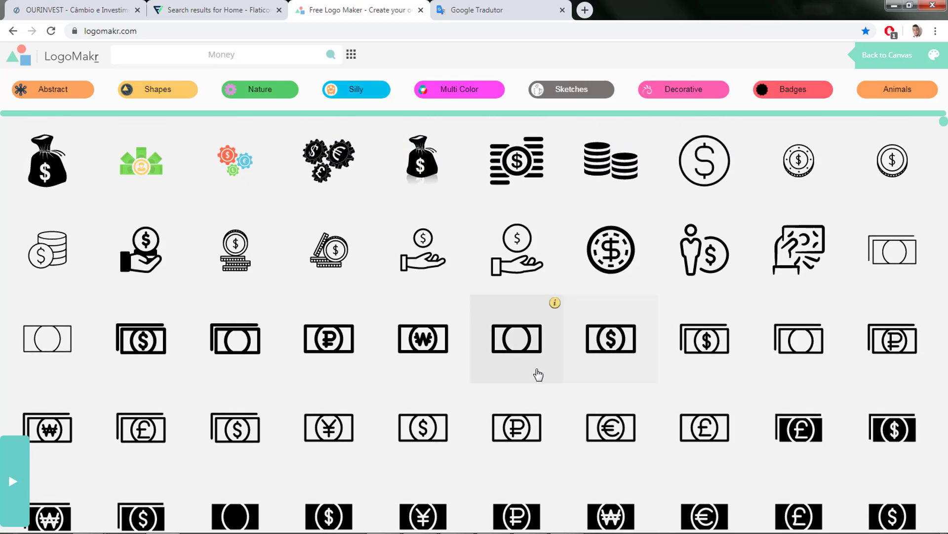
pyautogui.scroll(-3, 413, 341)
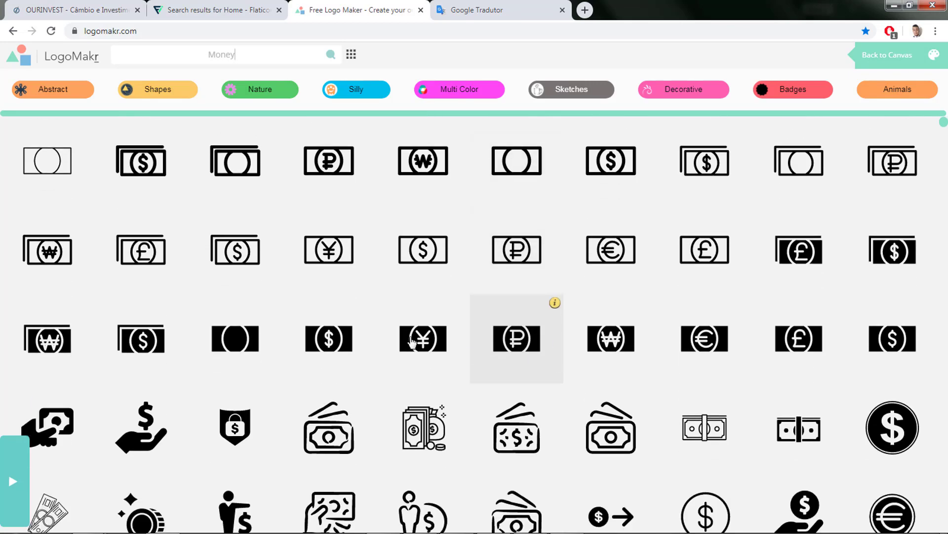
pyautogui.click(137, 161)
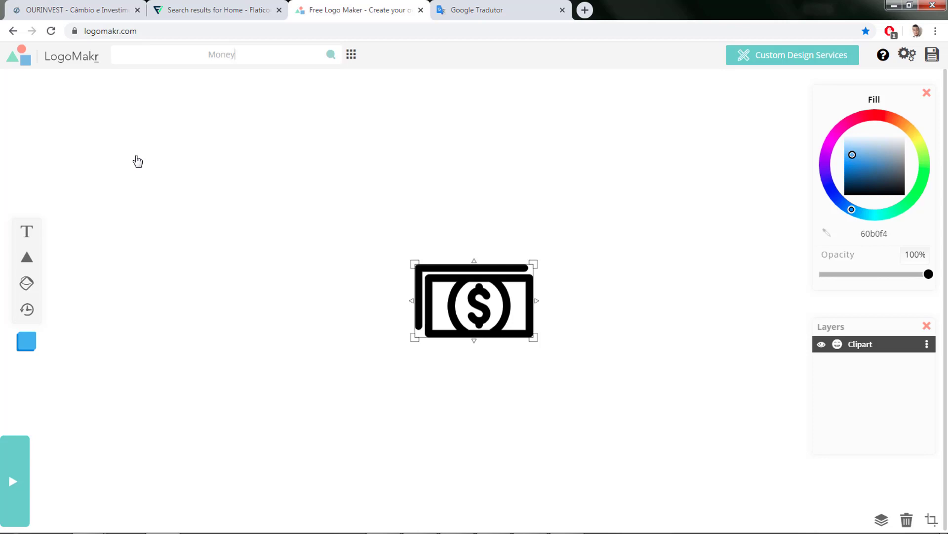
# Check the icon in the finished 34 - Grafico Dinamico 2 dashboard, and recolor the LogoMakr banknote clipart near-white, fbfdfe
pyautogui.hotkey('alt', 'Tab')
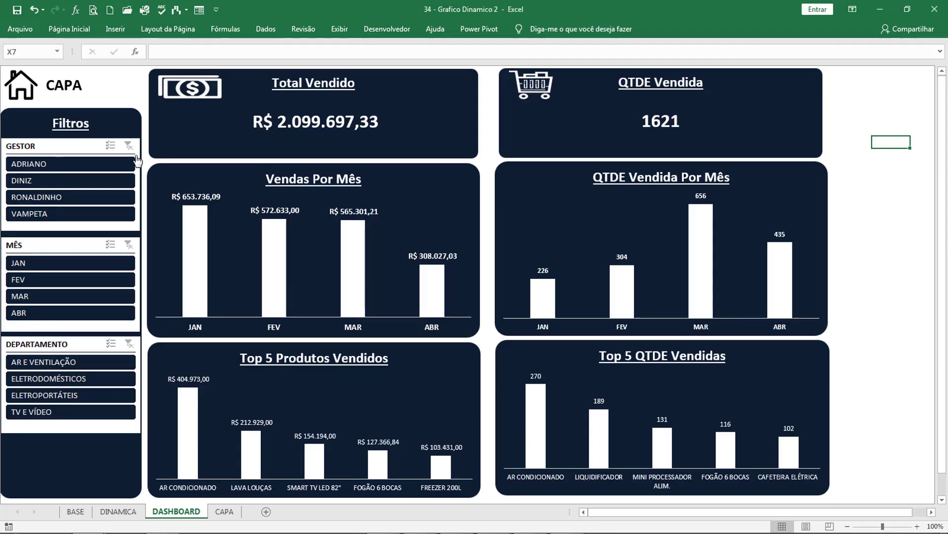
pyautogui.hotkey('alt', 'Tab')
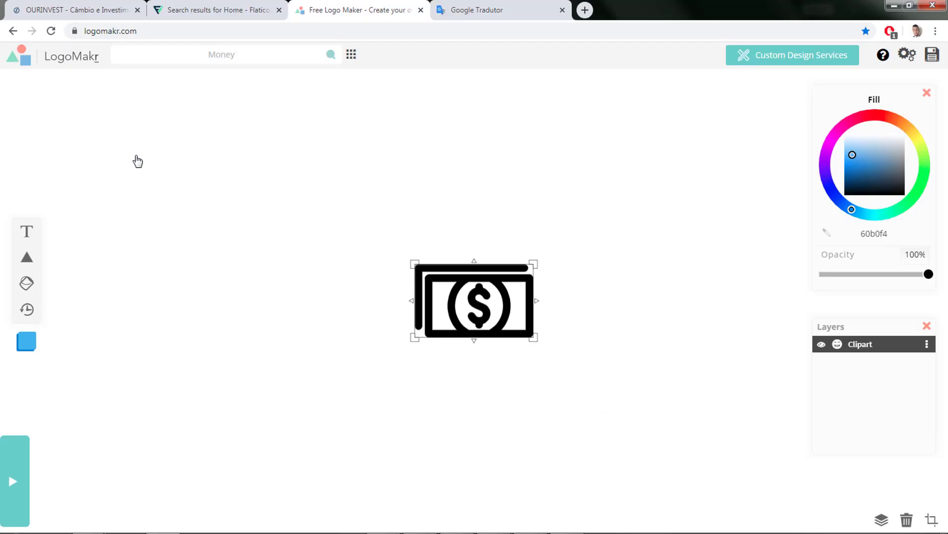
pyautogui.click(458, 285)
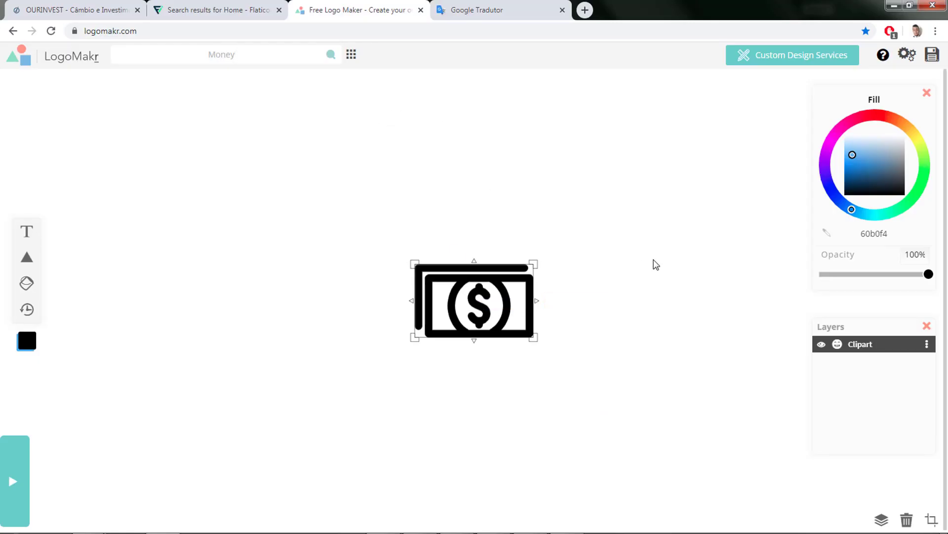
pyautogui.click(852, 156)
pyautogui.moveTo(852, 156); pyautogui.dragTo(870, 135)
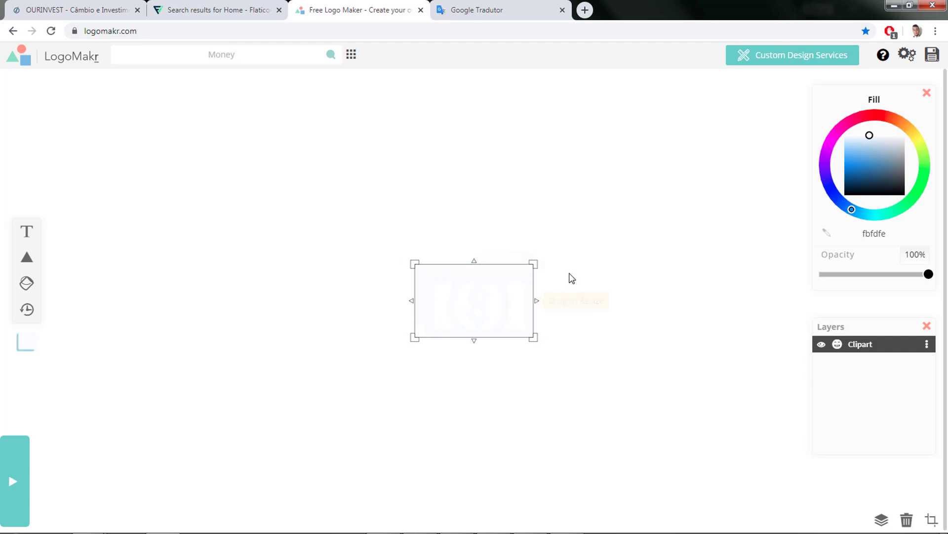
# Save the logo by downloading the free low-resolution file, and close the download dialog
pyautogui.click(932, 56)
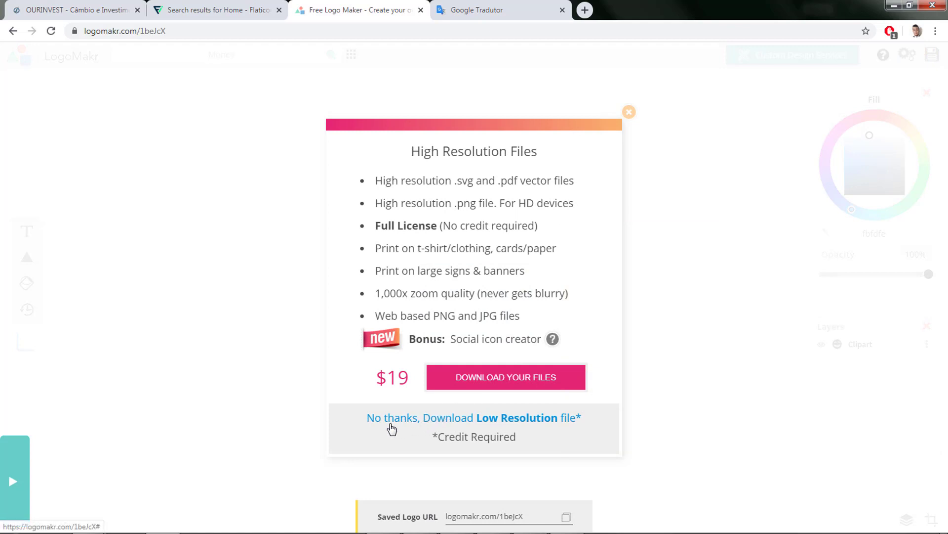
pyautogui.click(421, 420)
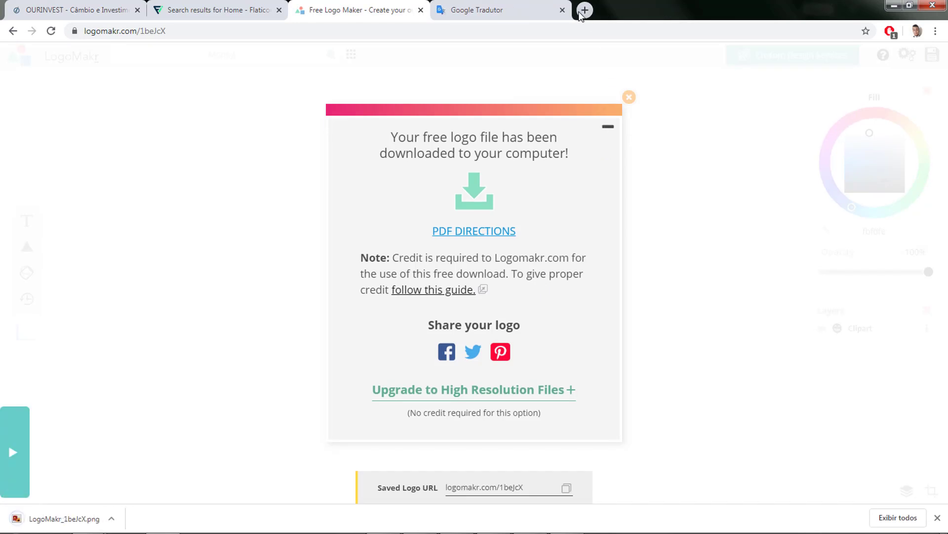
pyautogui.click(629, 97)
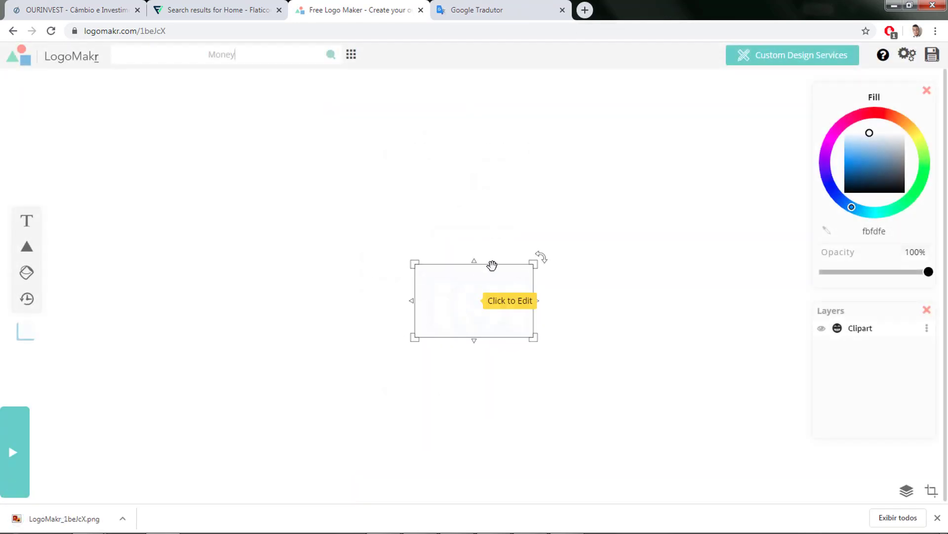
# Delete the banknote clipart from the LogoMakr canvas
pyautogui.click(491, 266)
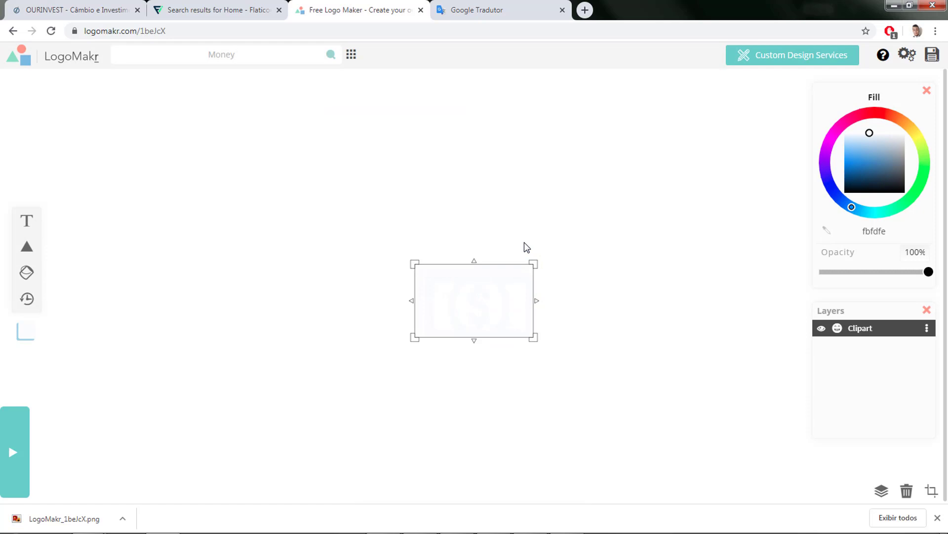
pyautogui.click(531, 231)
pyautogui.click(499, 266)
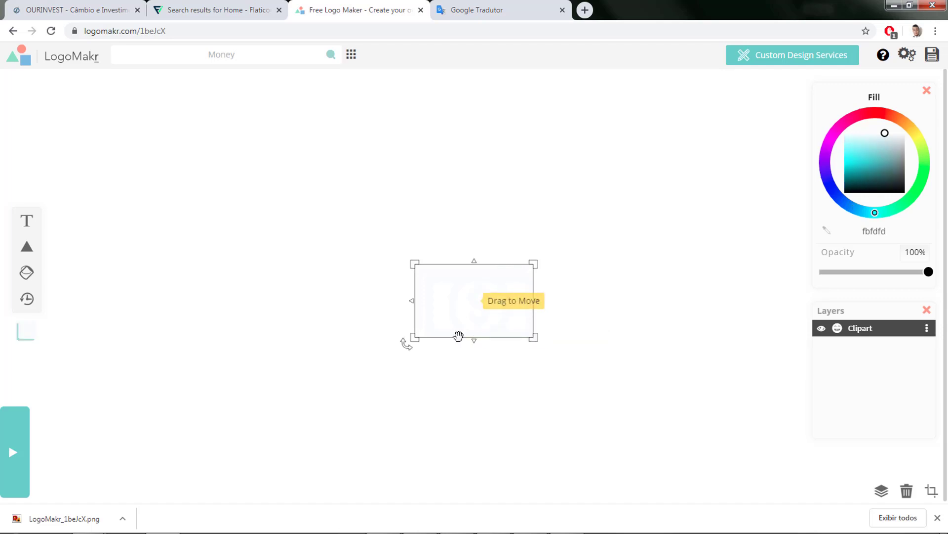
pyautogui.press('Delete')
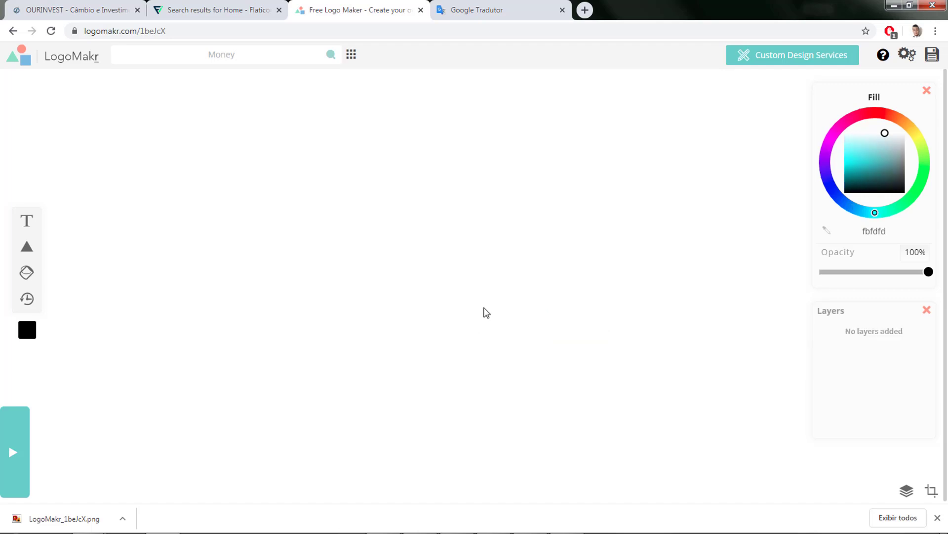
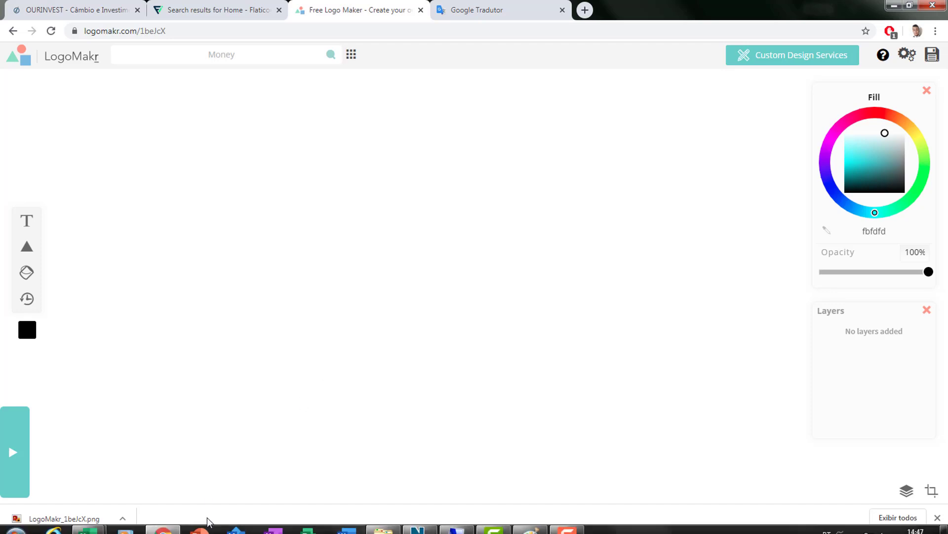
# Switch to the 34 - Dashboard workbook and insert the picture LogoMakr_69bDSF from the Aula 34 folder on the DASHBOARD sheet
pyautogui.moveTo(90, 529)
pyautogui.click(204, 466)
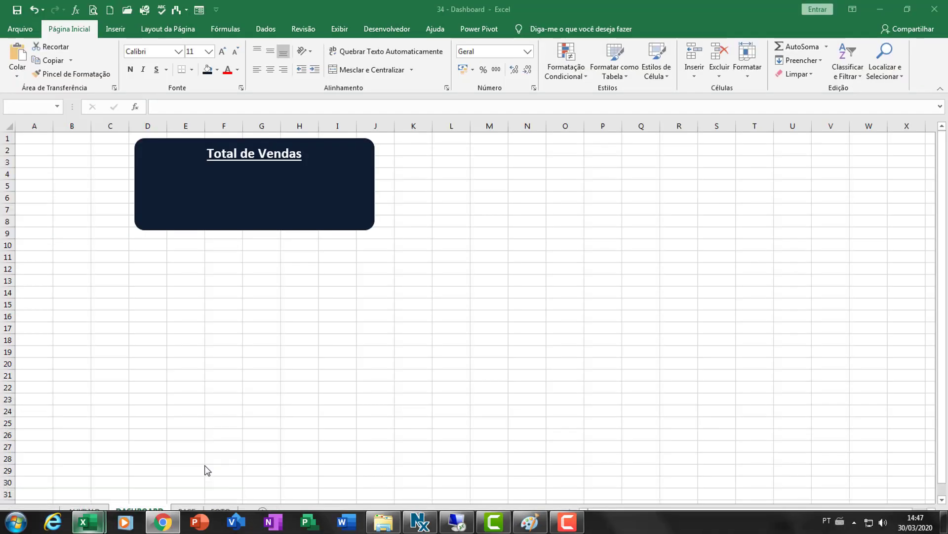
pyautogui.click(466, 259)
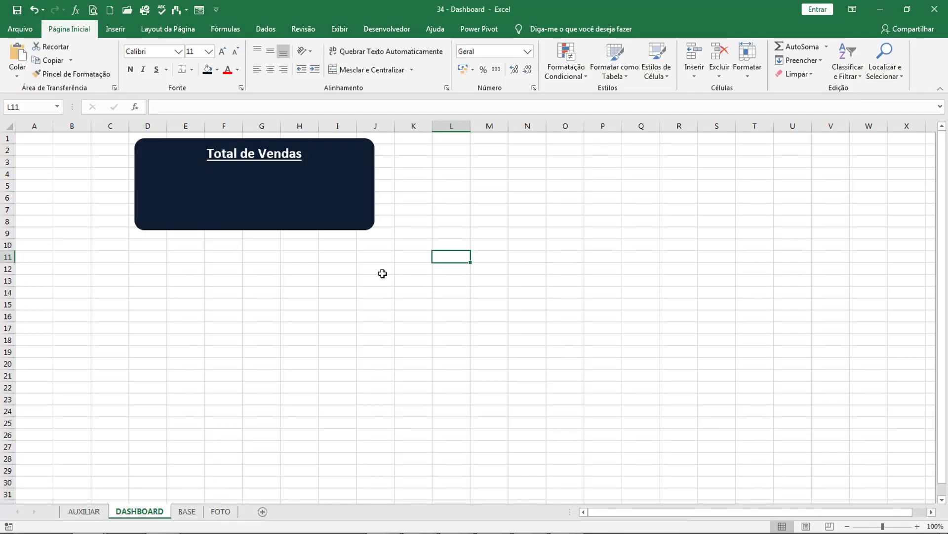
pyautogui.click(115, 29)
pyautogui.click(146, 60)
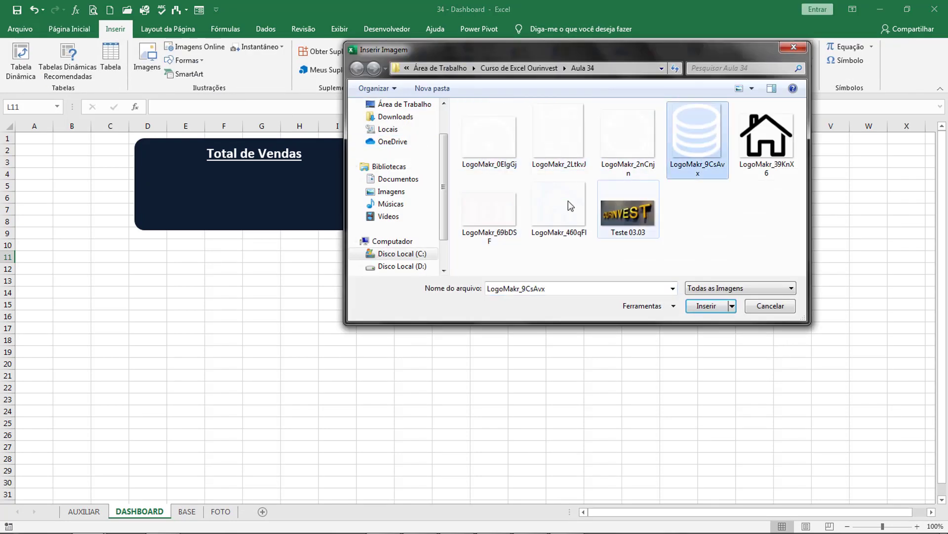
pyautogui.click(496, 215)
pyautogui.doubleClick(488, 213)
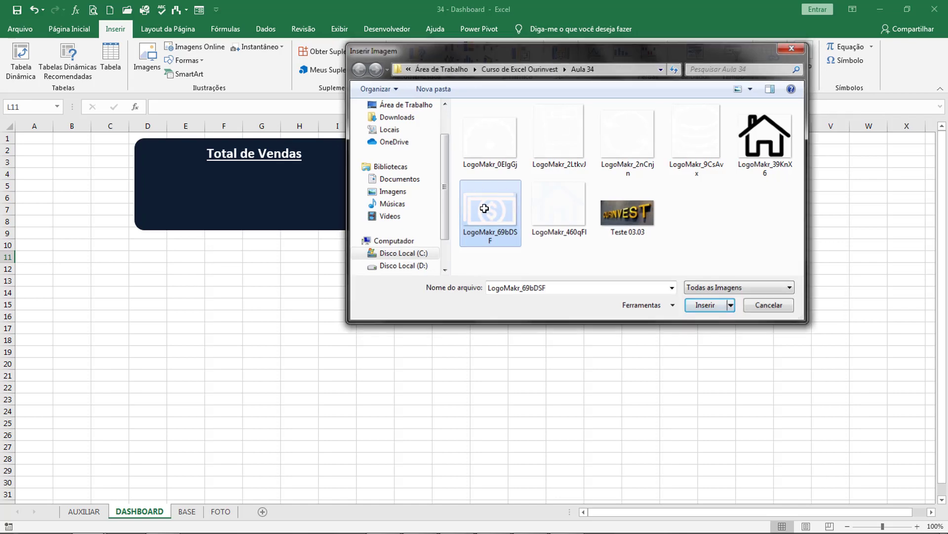
# Shift the Total de Vendas card to the sheet's top edge over columns D to J, and move the banknotes picture onto it
pyautogui.moveTo(498, 253); pyautogui.dragTo(188, 153)
pyautogui.moveTo(360, 152); pyautogui.dragTo(226, 167)
pyautogui.click(209, 219)
pyautogui.click(197, 241)
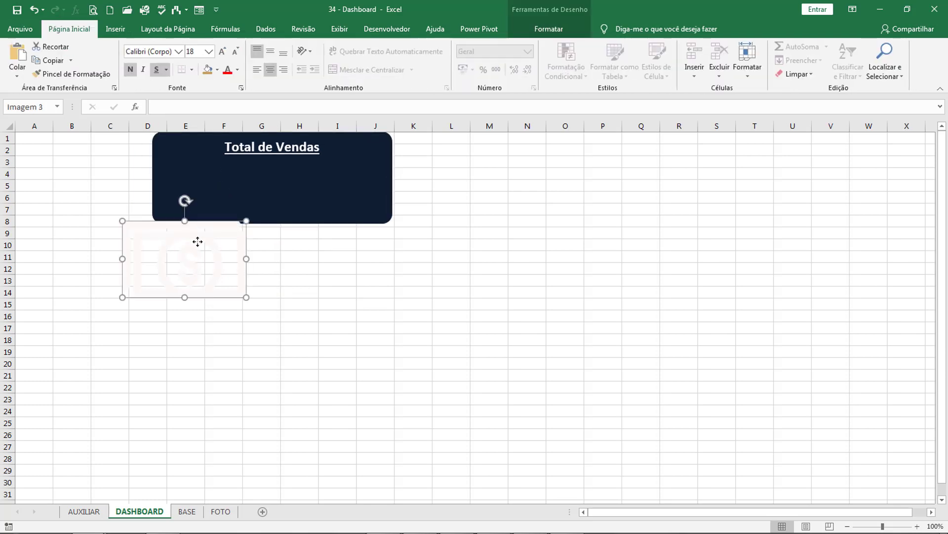
pyautogui.moveTo(145, 225); pyautogui.dragTo(213, 152)
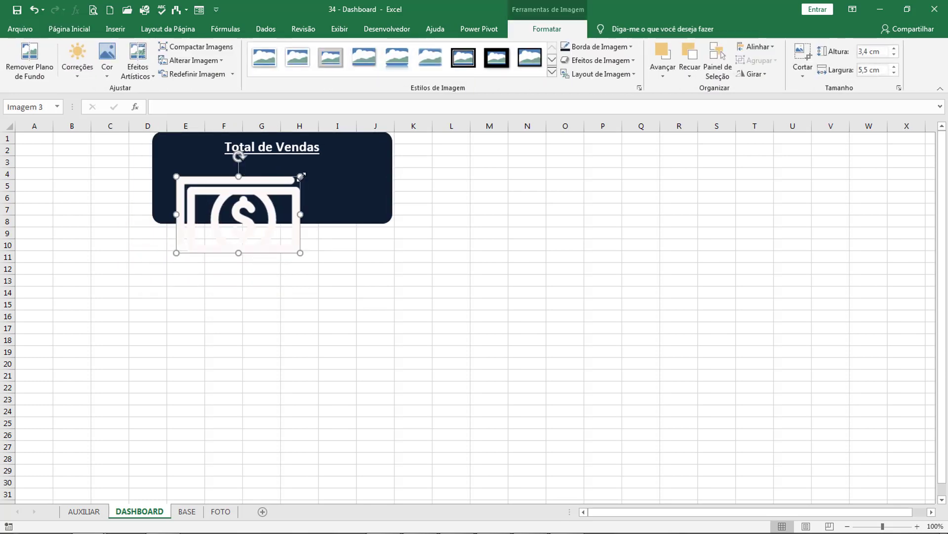
# Shrink the banknotes picture to about column width and position it in the card's upper corner, just before the Total de Vendas title
pyautogui.moveTo(300, 177); pyautogui.dragTo(282, 186)
pyautogui.moveTo(203, 189); pyautogui.dragTo(203, 152)
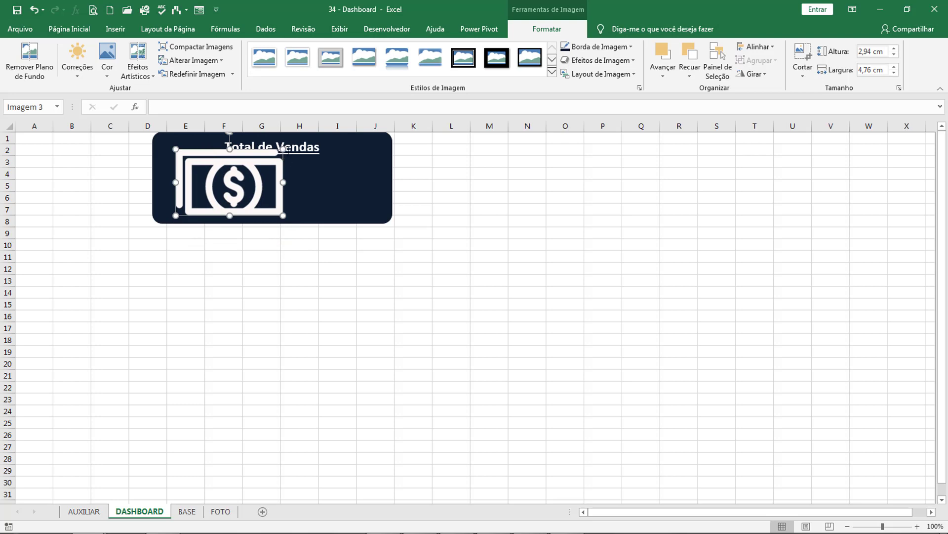
pyautogui.moveTo(283, 150); pyautogui.dragTo(196, 141)
pyautogui.click(434, 173)
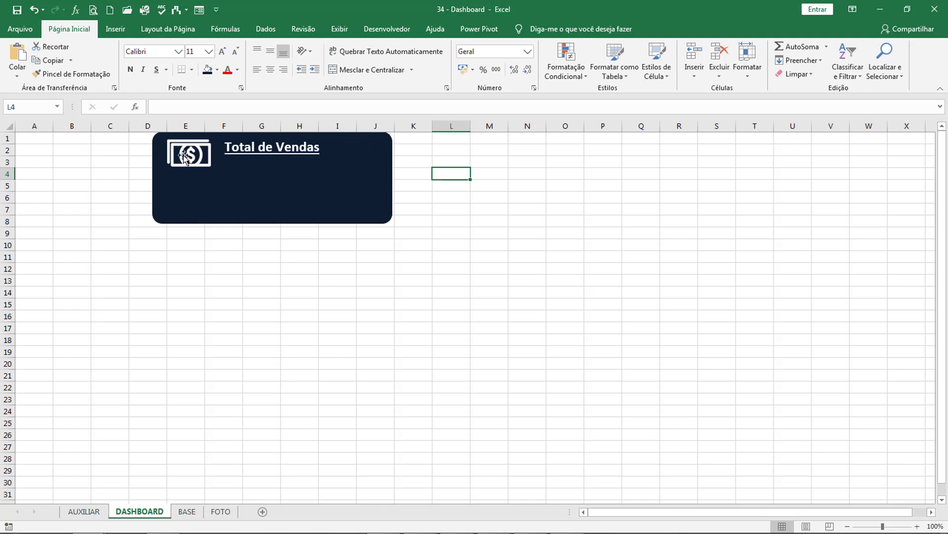
pyautogui.moveTo(183, 154); pyautogui.dragTo(186, 154)
pyautogui.click(502, 178)
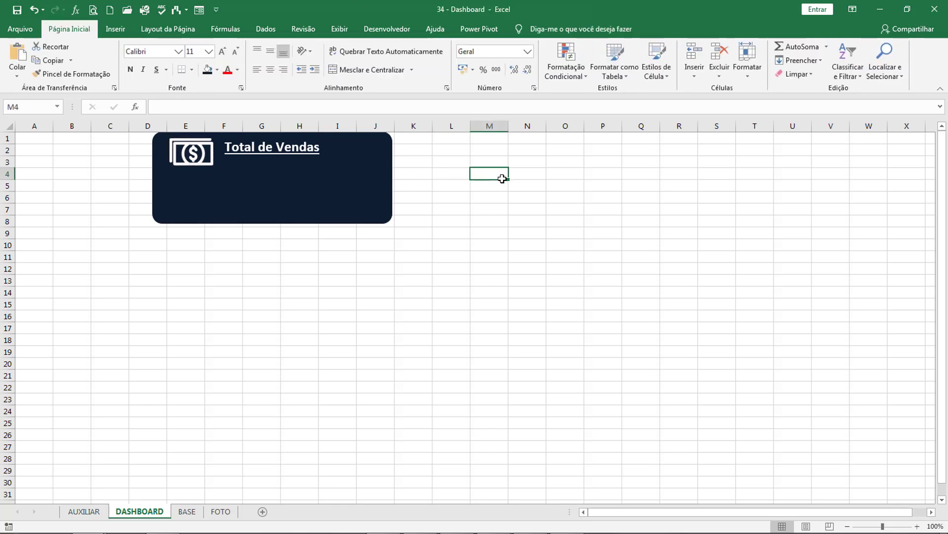
pyautogui.click(389, 158)
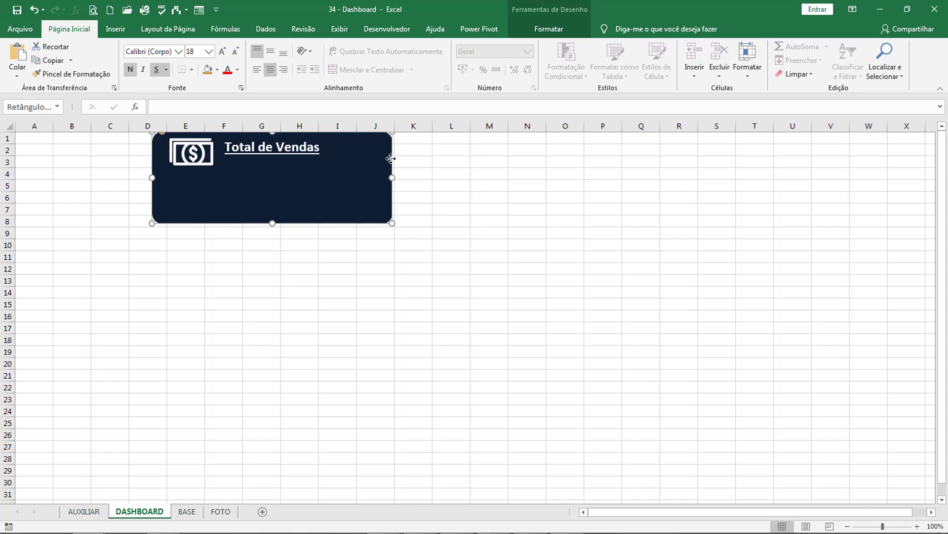
pyautogui.click(448, 160)
pyautogui.click(383, 163)
pyautogui.moveTo(382, 163); pyautogui.dragTo(651, 156)
pyautogui.hotkey('ctrl', 'z')
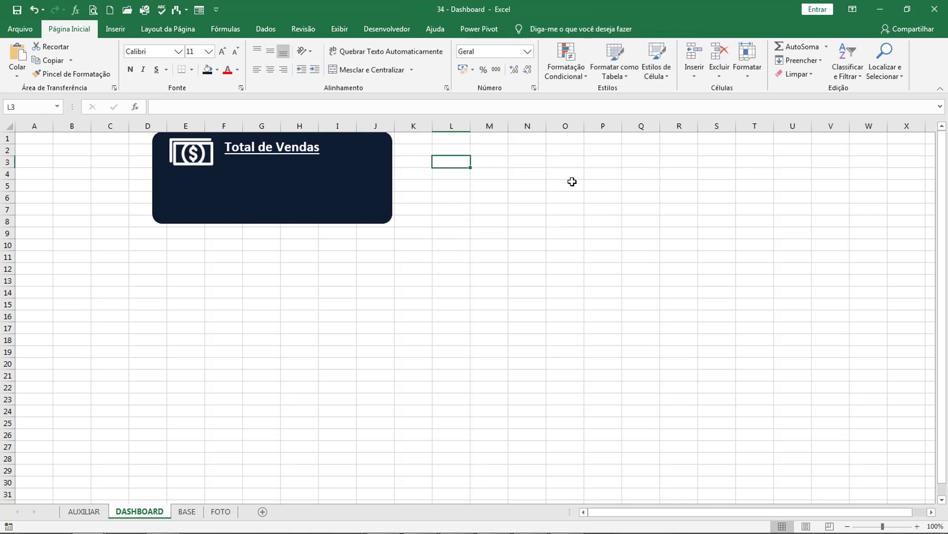
# Duplicate the Total de Vendas card and place the copy beside the original, at the sheet's top edge over columns K to Q
pyautogui.click(383, 163)
pyautogui.hotkey('ctrl', 'v')
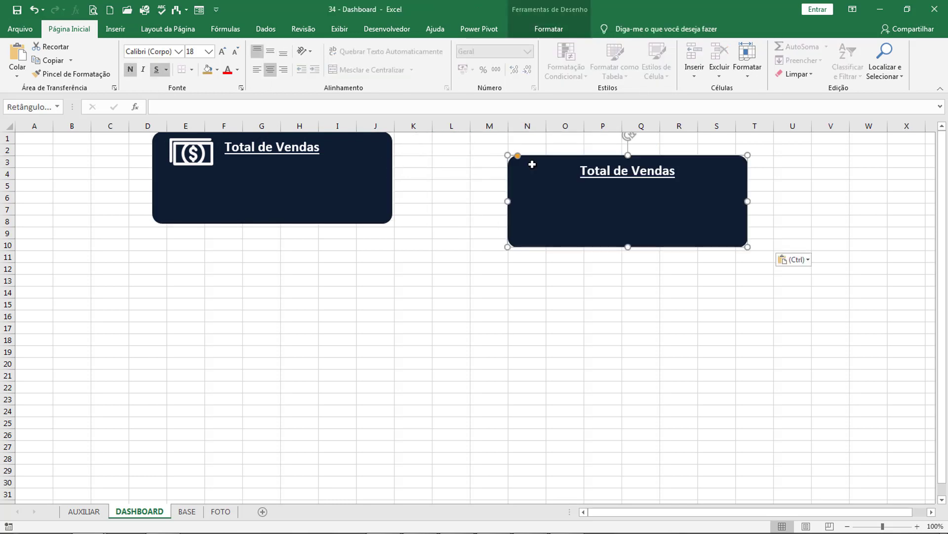
pyautogui.moveTo(532, 167); pyautogui.dragTo(441, 144)
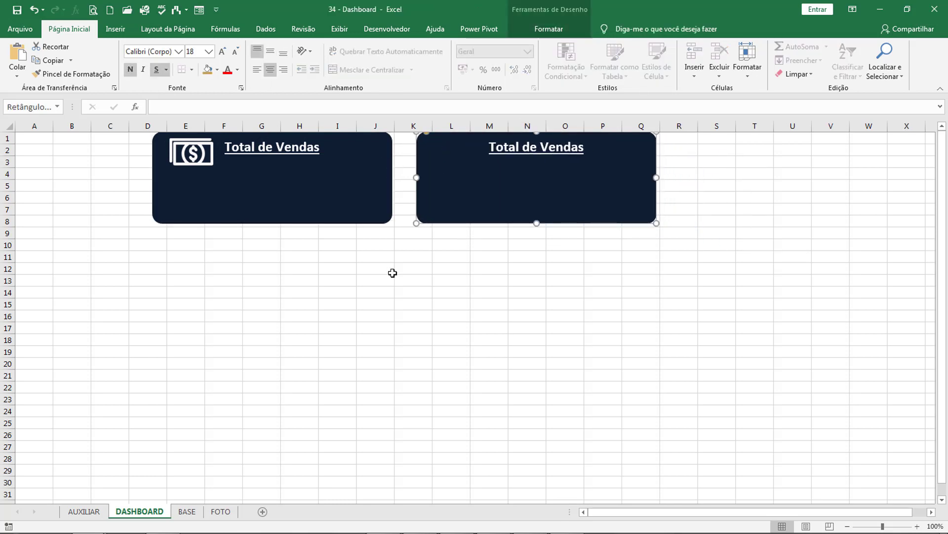
pyautogui.click(392, 271)
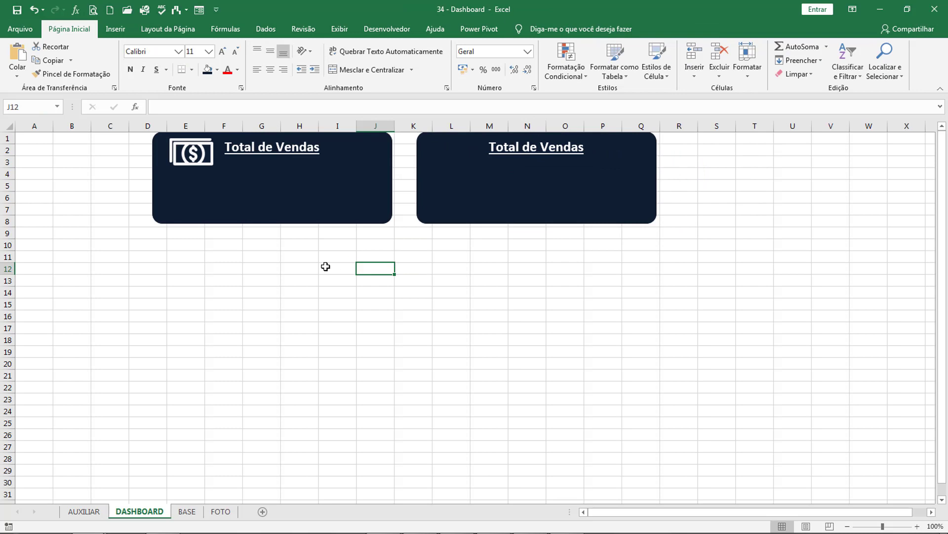
# Group the banknotes picture with its Total de Vendas card and move the group over columns B to H
pyautogui.click(198, 155)
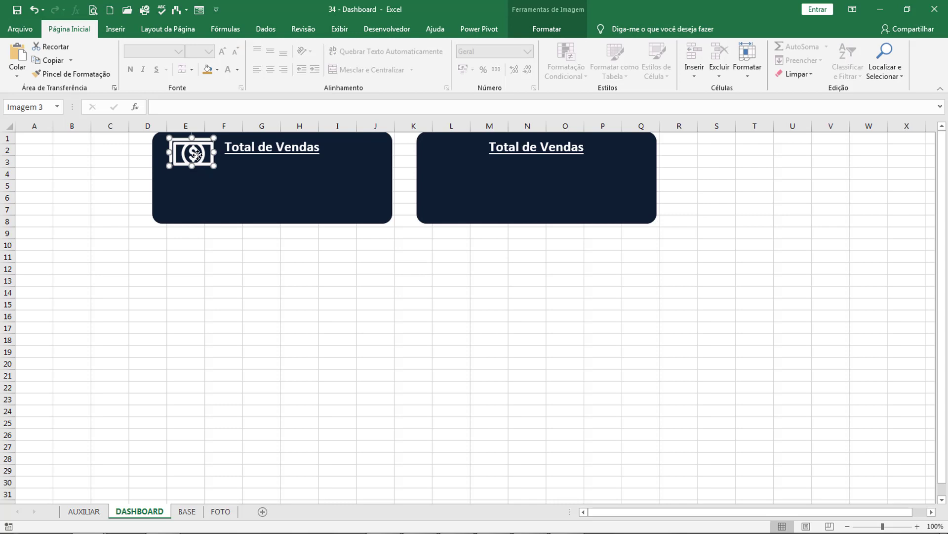
pyautogui.keyDown('shift'); pyautogui.click(283, 192); pyautogui.keyUp('shift')
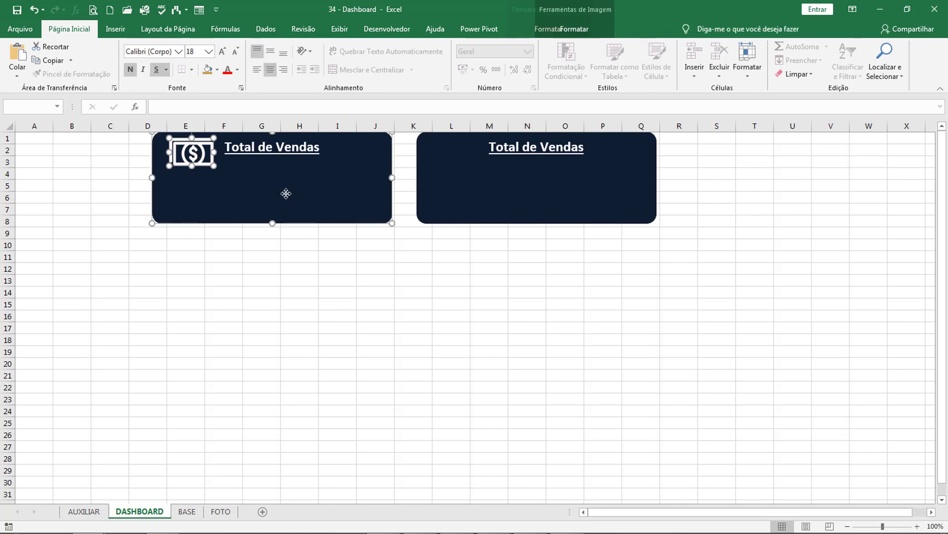
pyautogui.rightClick(287, 183)
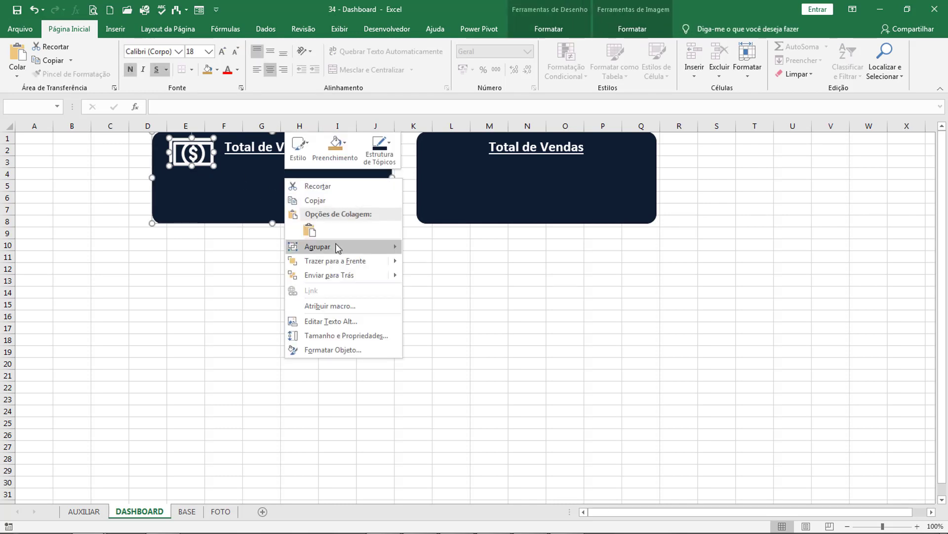
pyautogui.moveTo(336, 247)
pyautogui.click(430, 248)
pyautogui.moveTo(394, 158)
pyautogui.mouseDown()
pyautogui.moveTo(307, 240)
pyautogui.moveTo(343, 262)
pyautogui.moveTo(324, 171)
pyautogui.moveTo(340, 166)
pyautogui.moveTo(316, 163)
pyautogui.mouseUp()
pyautogui.click(372, 160)
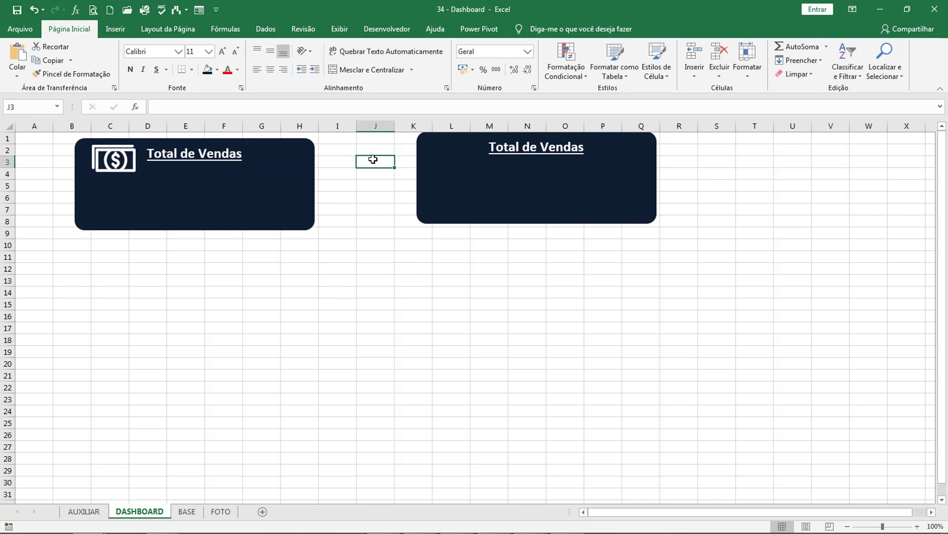
# Insert a text box about 9.92 cm wide and 2.17 cm high and place it below the grouped card's title
pyautogui.click(108, 29)
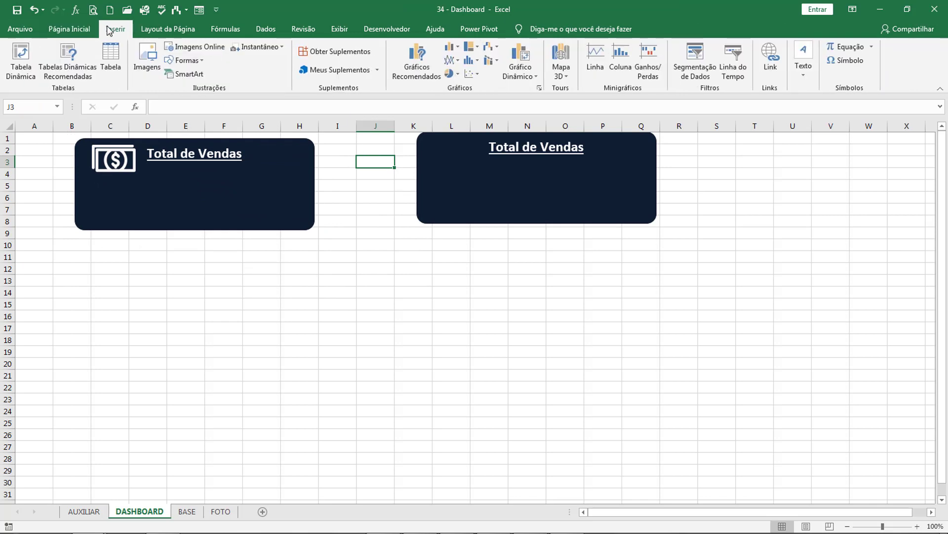
pyautogui.click(807, 79)
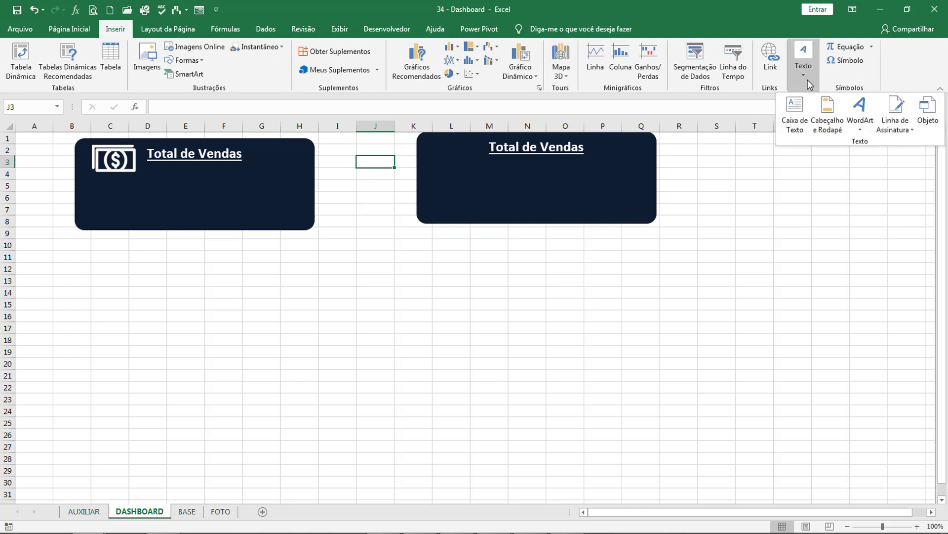
pyautogui.click(795, 114)
pyautogui.moveTo(171, 268); pyautogui.dragTo(394, 317)
pyautogui.moveTo(362, 272); pyautogui.dragTo(277, 177)
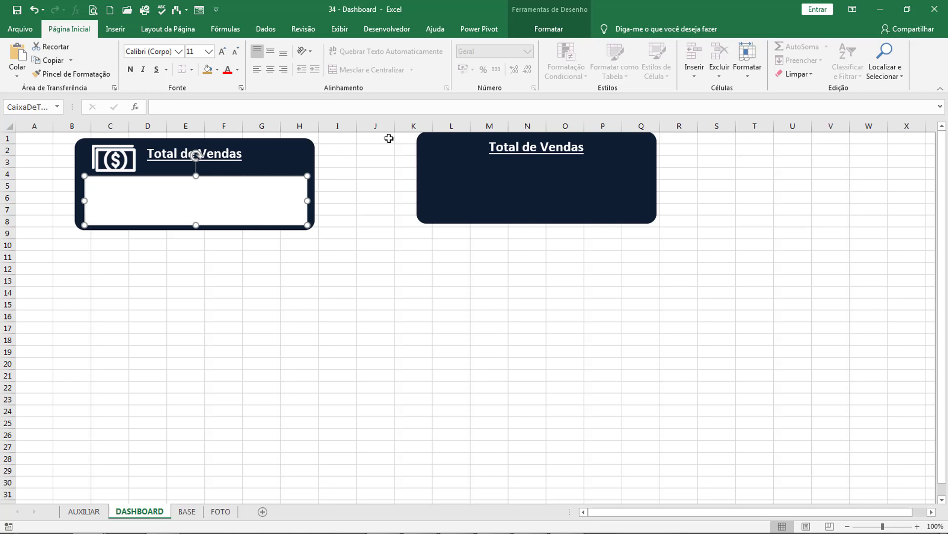
# Remove the fill and the outline from the text box on the grouped Total de Vendas card
pyautogui.click(545, 36)
pyautogui.click(485, 46)
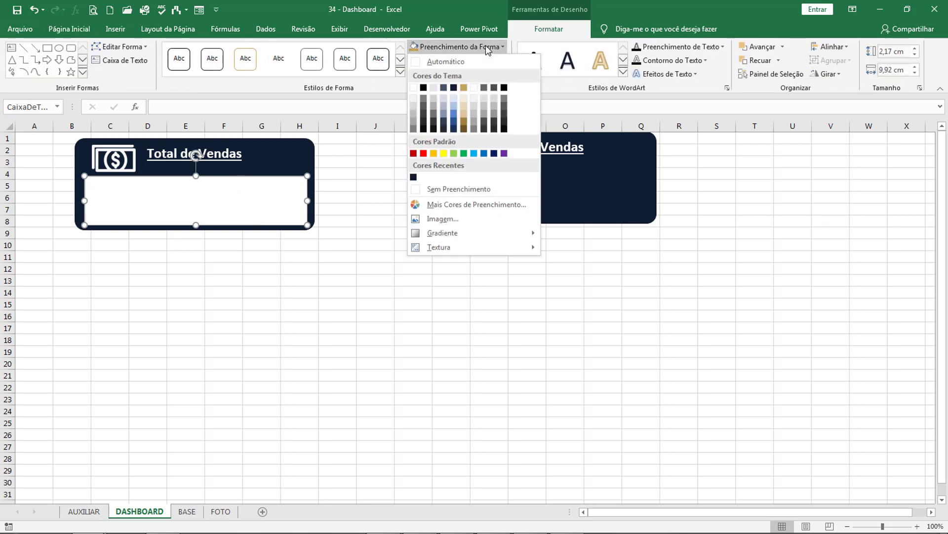
pyautogui.click(447, 188)
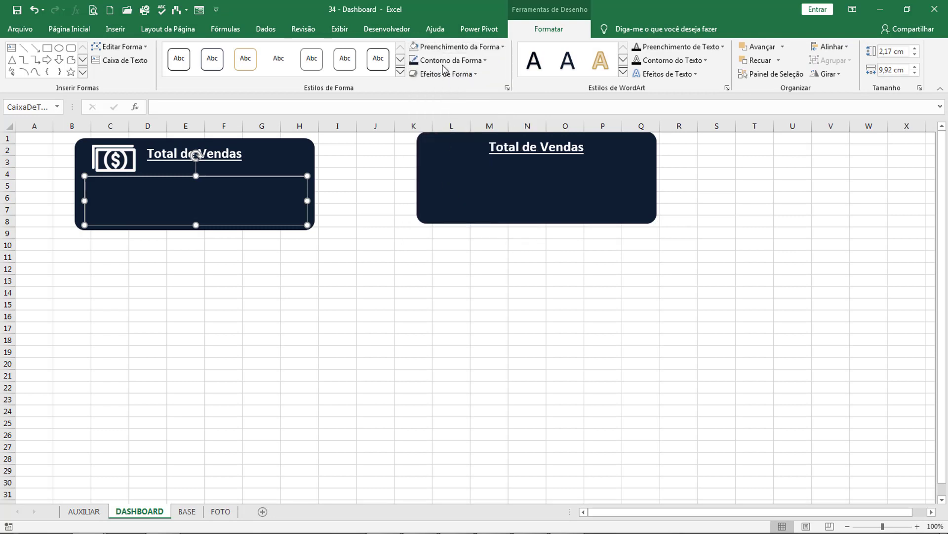
pyautogui.click(352, 184)
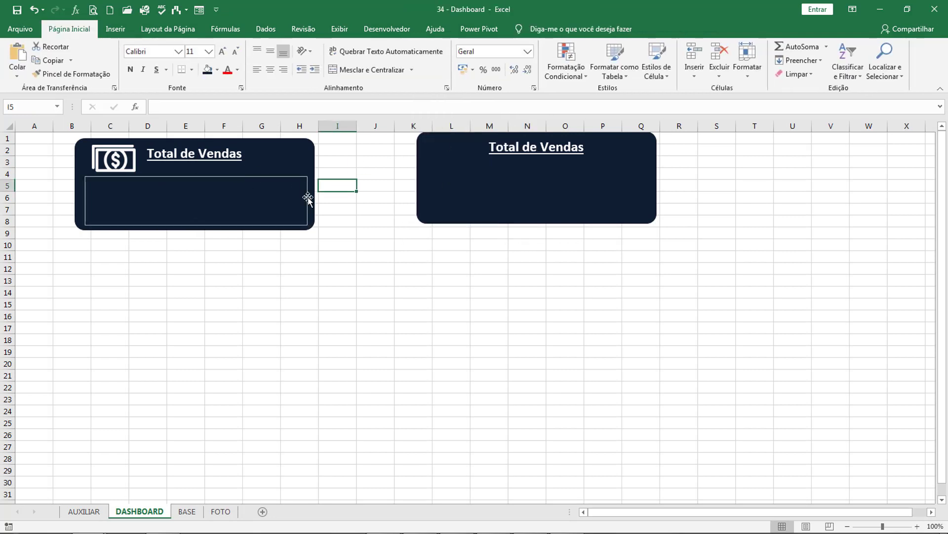
pyautogui.click(244, 177)
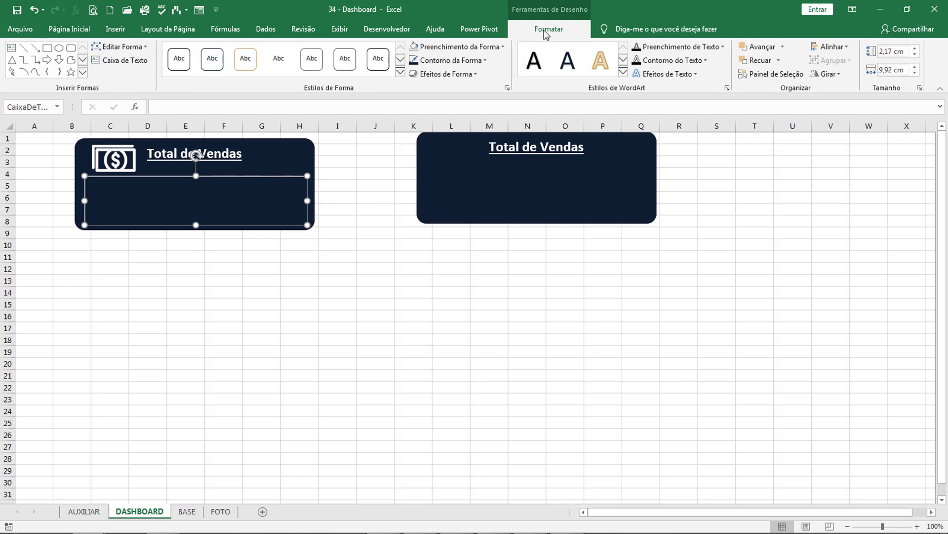
pyautogui.click(485, 61)
pyautogui.click(476, 203)
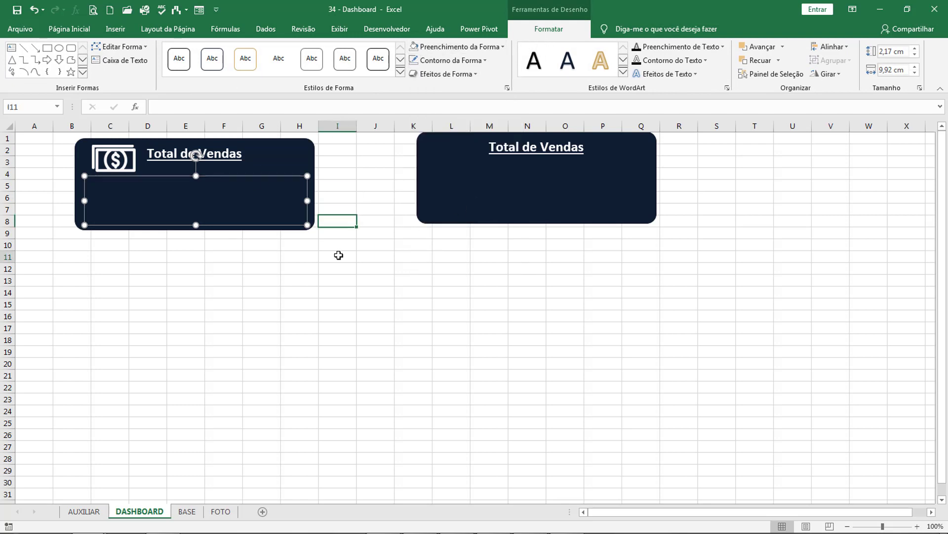
pyautogui.click(336, 255)
pyautogui.click(254, 194)
pyautogui.click(376, 205)
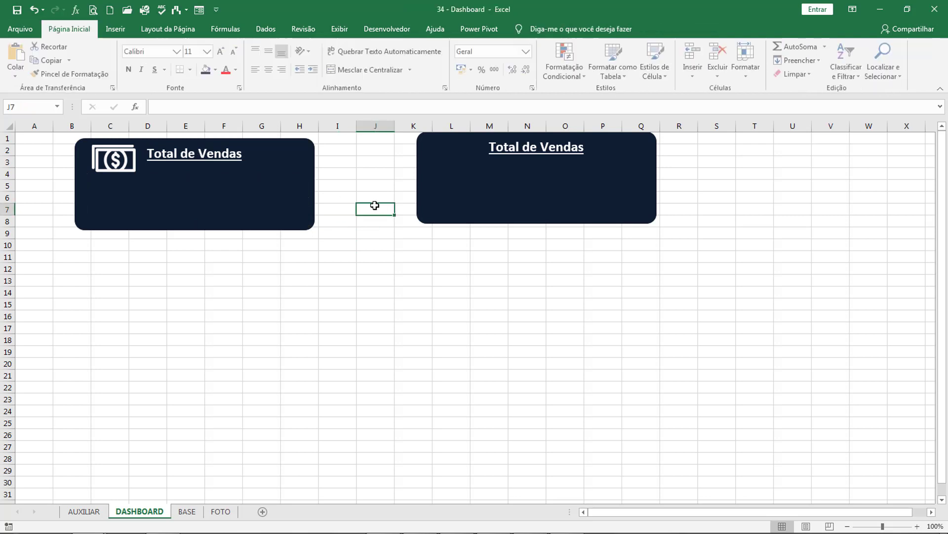
# Stretch the text box to the card's side and lower edges, about 10.72 cm wide and 2.36 cm high
pyautogui.click(263, 186)
pyautogui.click(264, 176)
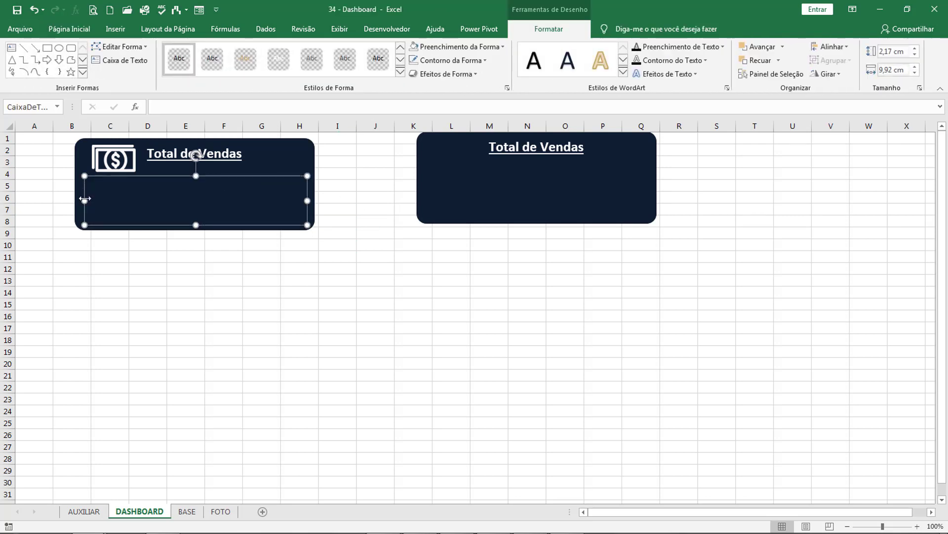
pyautogui.moveTo(84, 199); pyautogui.dragTo(73, 198)
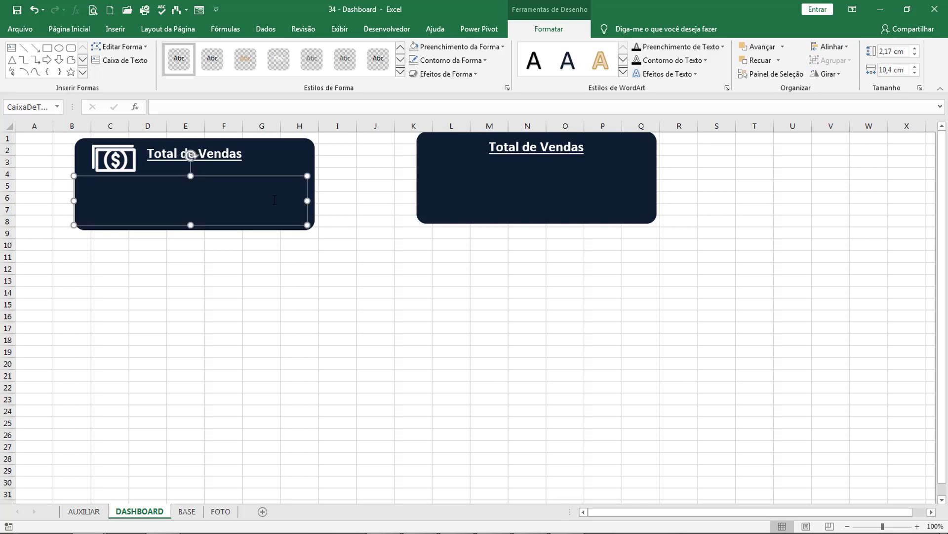
pyautogui.moveTo(306, 199); pyautogui.dragTo(314, 200)
pyautogui.moveTo(194, 225); pyautogui.dragTo(196, 229)
pyautogui.click(269, 273)
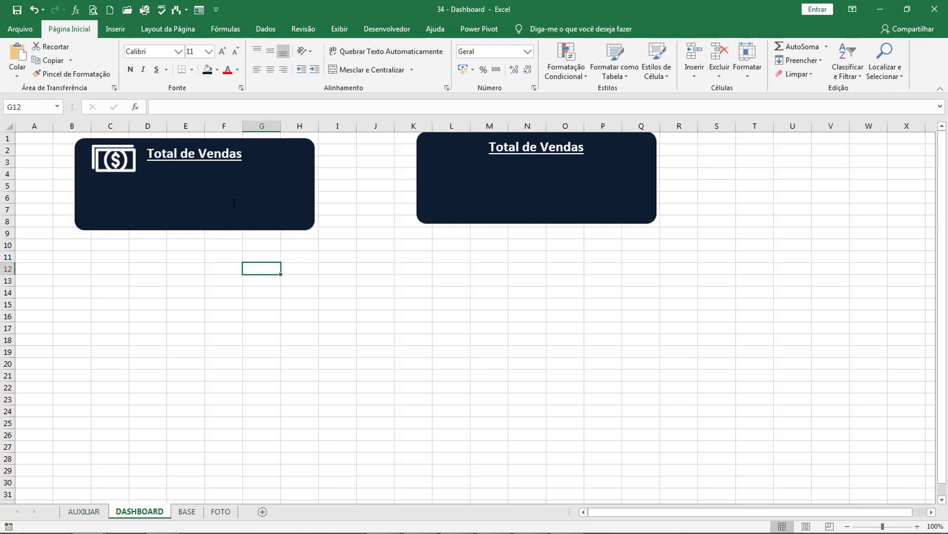
# Link the text box to the pivot total with the formula =AUXILIAR!A4
pyautogui.click(244, 179)
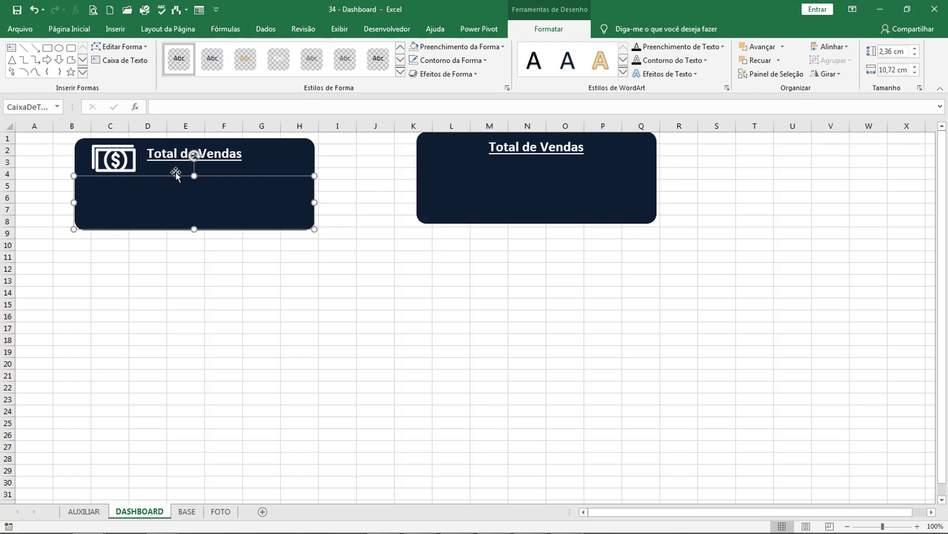
pyautogui.click(166, 112)
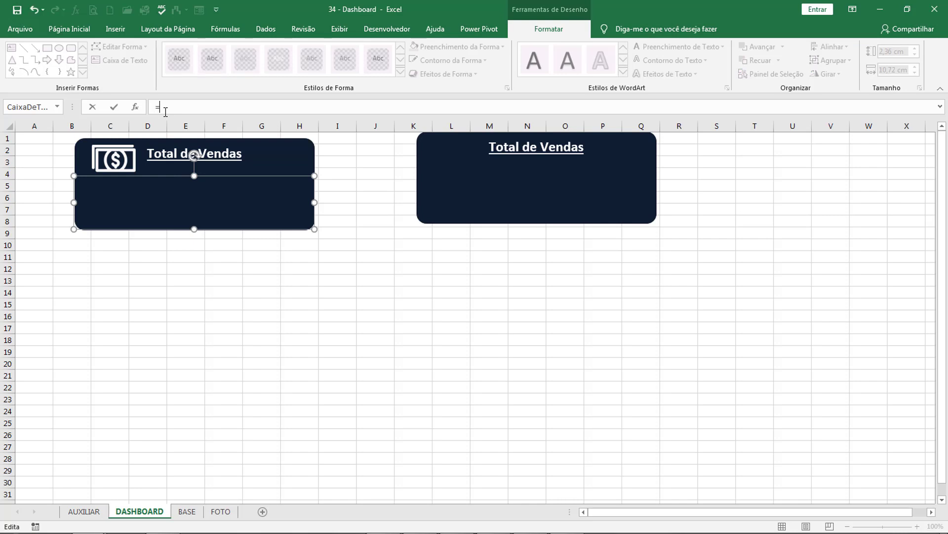
pyautogui.click(84, 511)
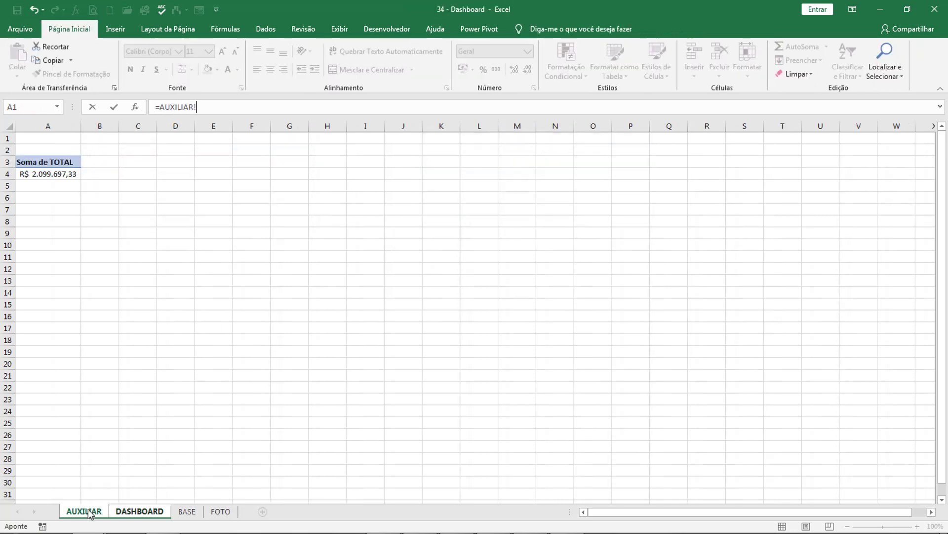
pyautogui.click(63, 174)
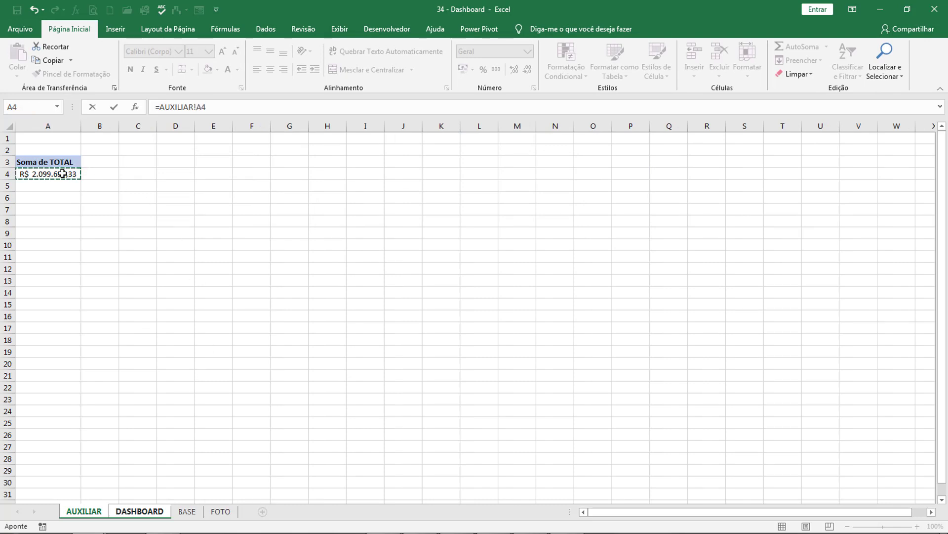
pyautogui.press('Return')
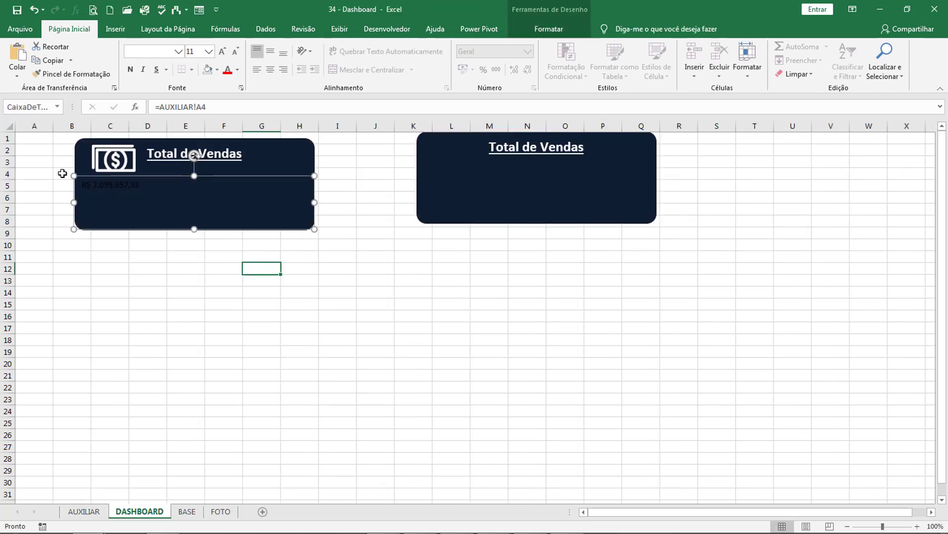
# Make the linked total's text white and centre it horizontally and vertically in the text box
pyautogui.click(238, 69)
pyautogui.click(229, 114)
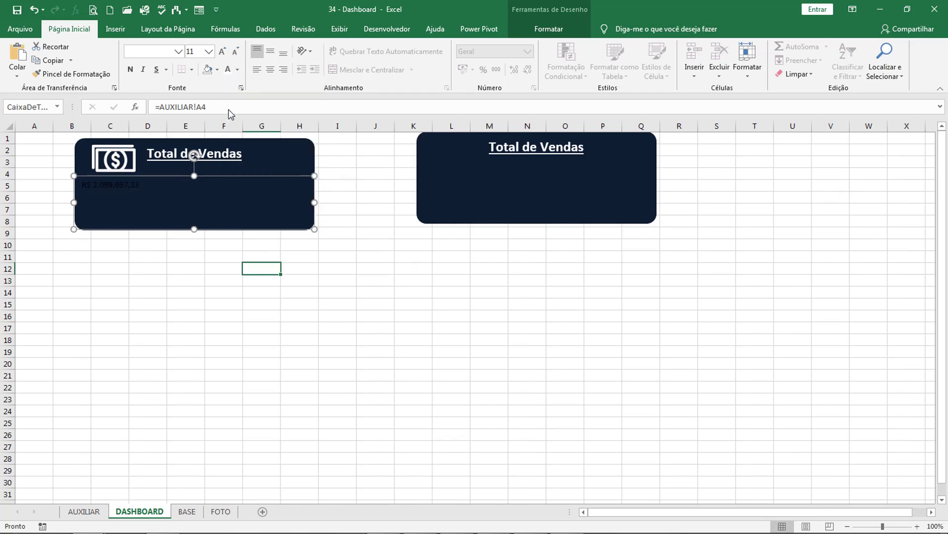
pyautogui.click(227, 74)
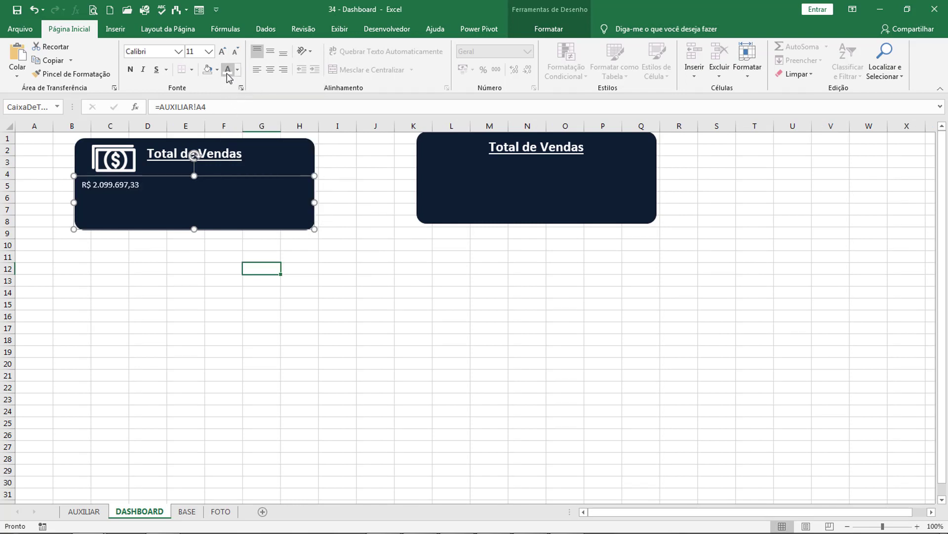
pyautogui.click(270, 71)
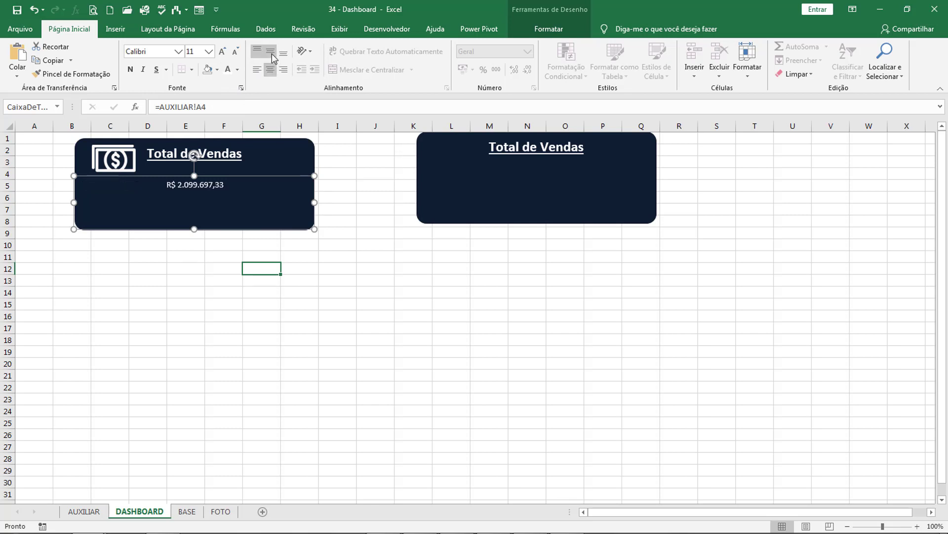
pyautogui.click(267, 55)
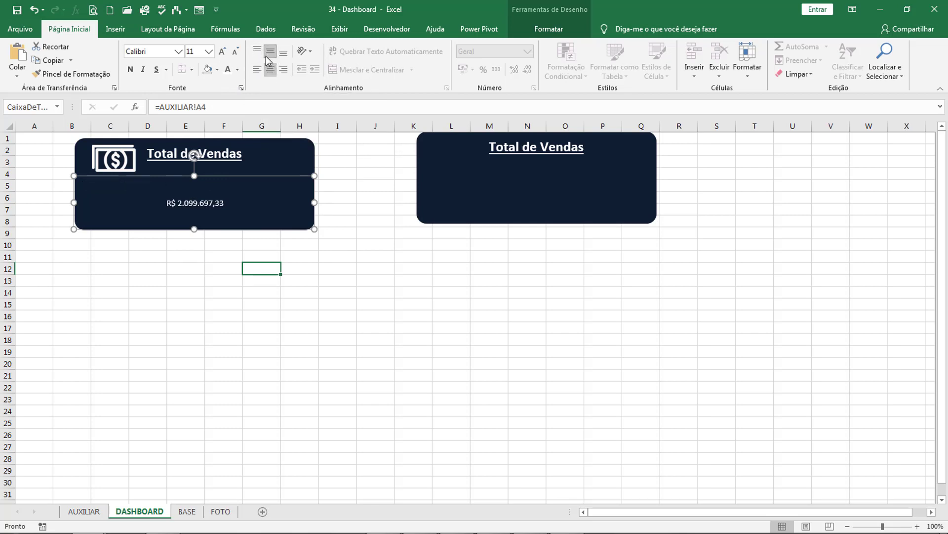
# Increase the linked total's font size to 20 and make it bold
pyautogui.click(222, 55)
pyautogui.click(222, 52)
pyautogui.click(222, 52)
pyautogui.click(222, 52)
pyautogui.click(222, 52)
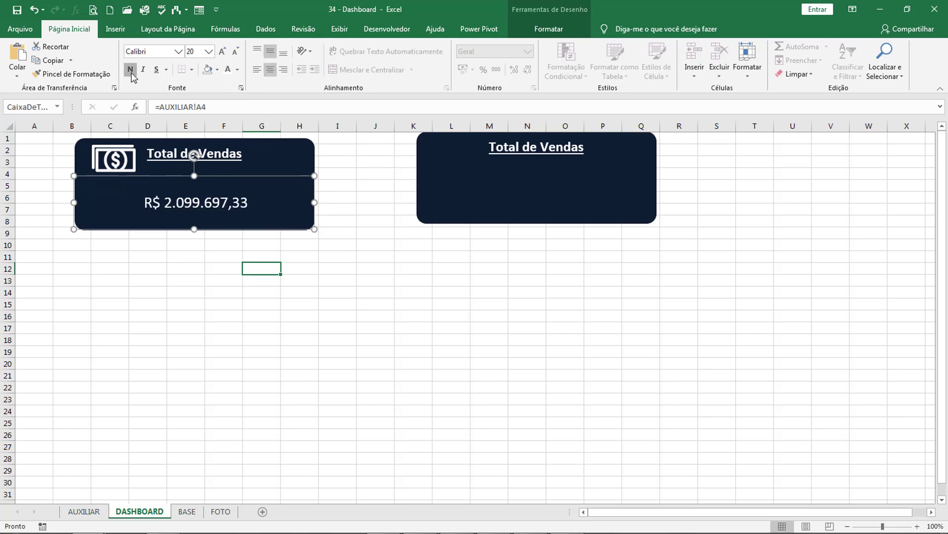
pyautogui.click(129, 69)
pyautogui.click(347, 187)
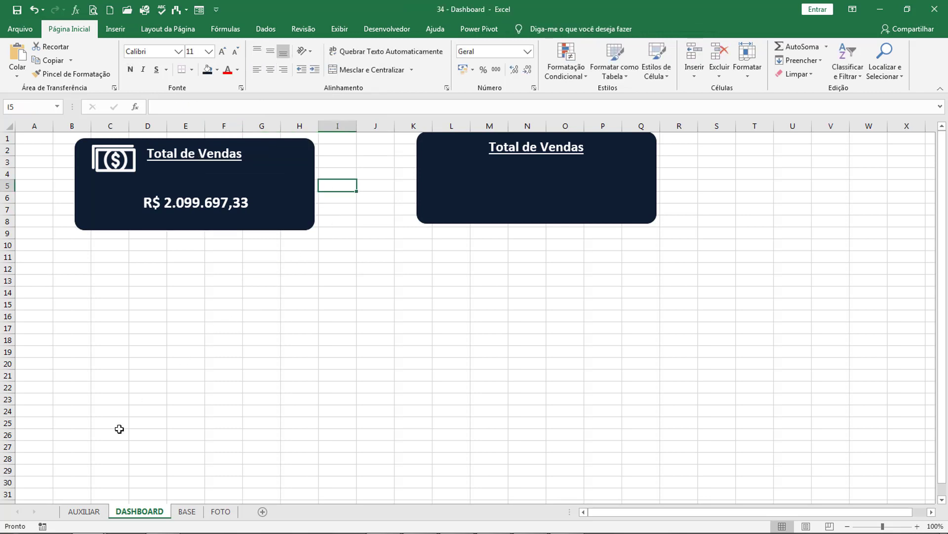
# Turn on Gerar InfoDadosTabelaDinâmica for the Soma de TOTAL pivot table on the AUXILIAR sheet
pyautogui.click(83, 511)
pyautogui.click(60, 174)
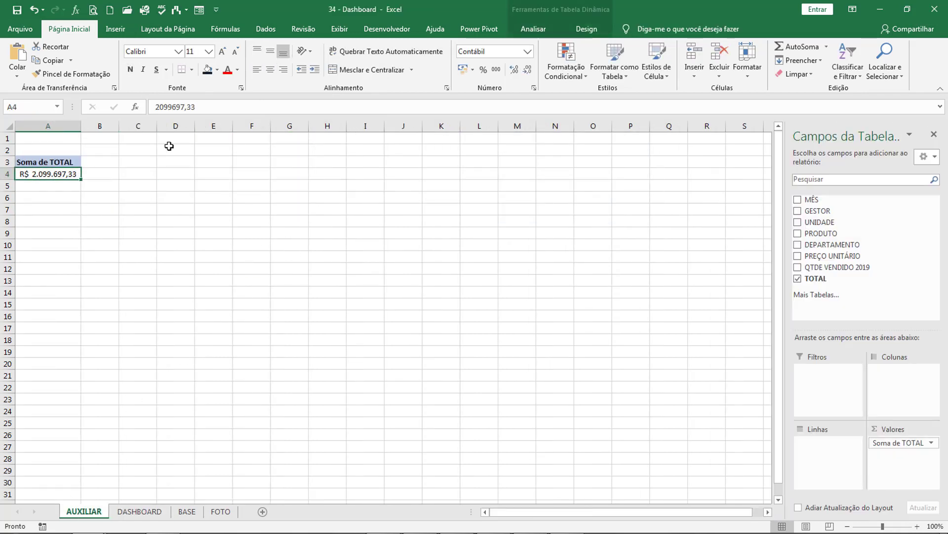
pyautogui.click(543, 30)
pyautogui.click(22, 65)
pyautogui.click(48, 127)
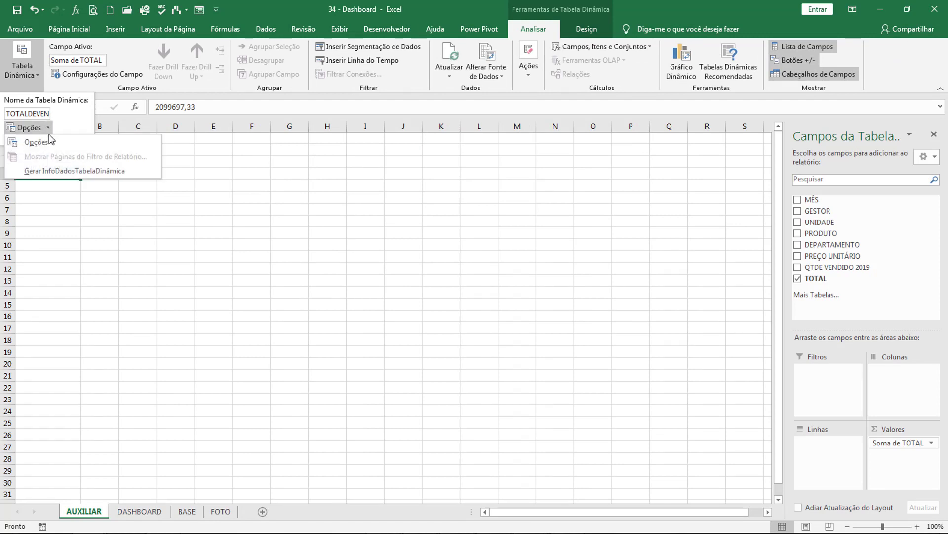
pyautogui.click(74, 170)
# Try a formula in cell C4 that references the pivot total in A4, and discard it
pyautogui.click(133, 174)
pyautogui.write('=')
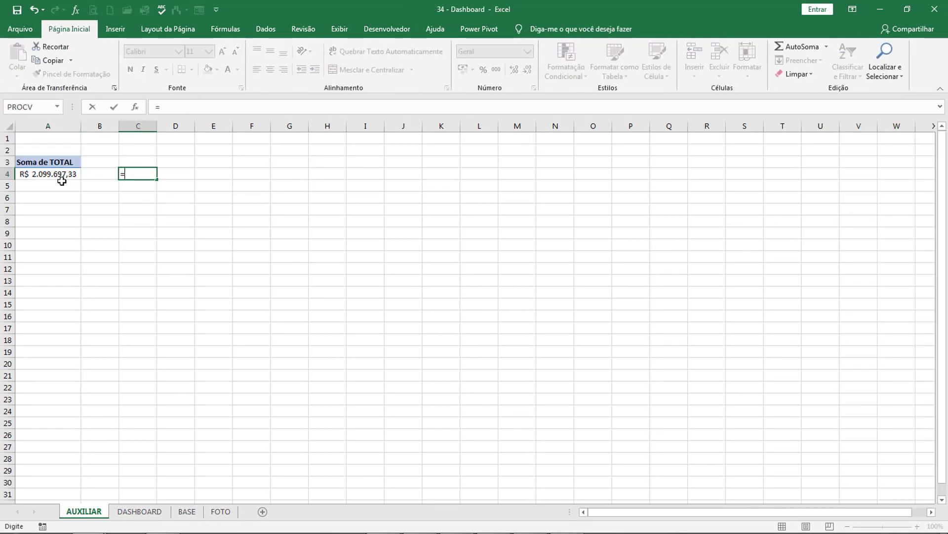
pyautogui.click(51, 173)
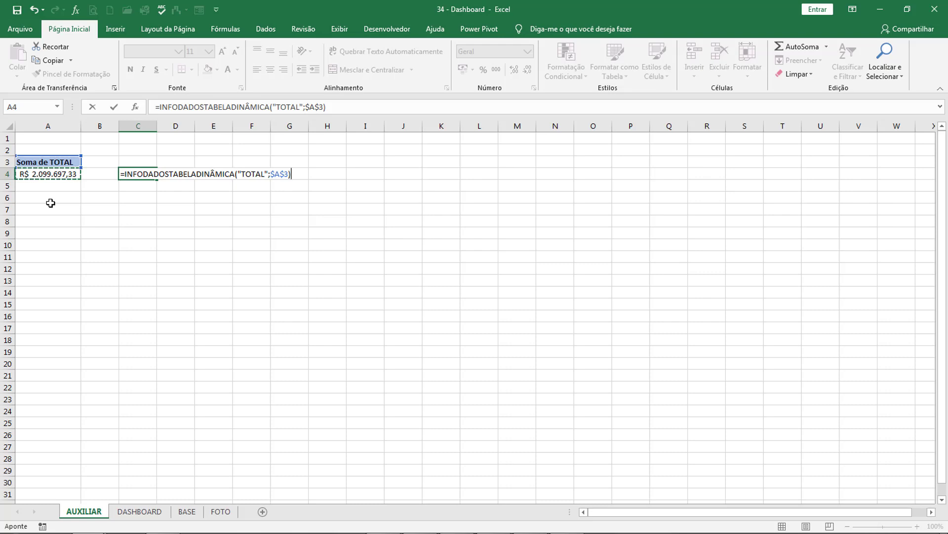
pyautogui.press('Escape')
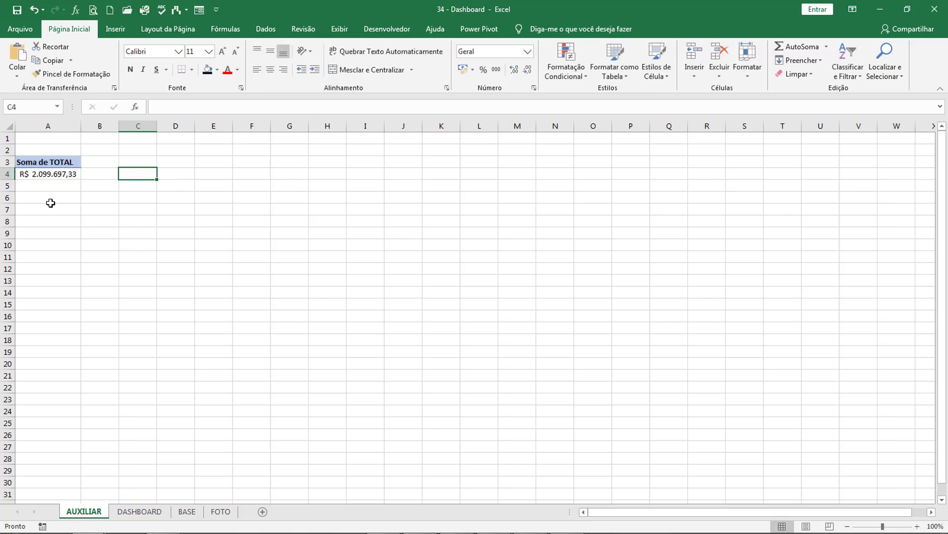
# Turn off Gerar InfoDadosTabelaDinâmica for the Soma de TOTAL pivot table
pyautogui.click(73, 176)
pyautogui.click(533, 28)
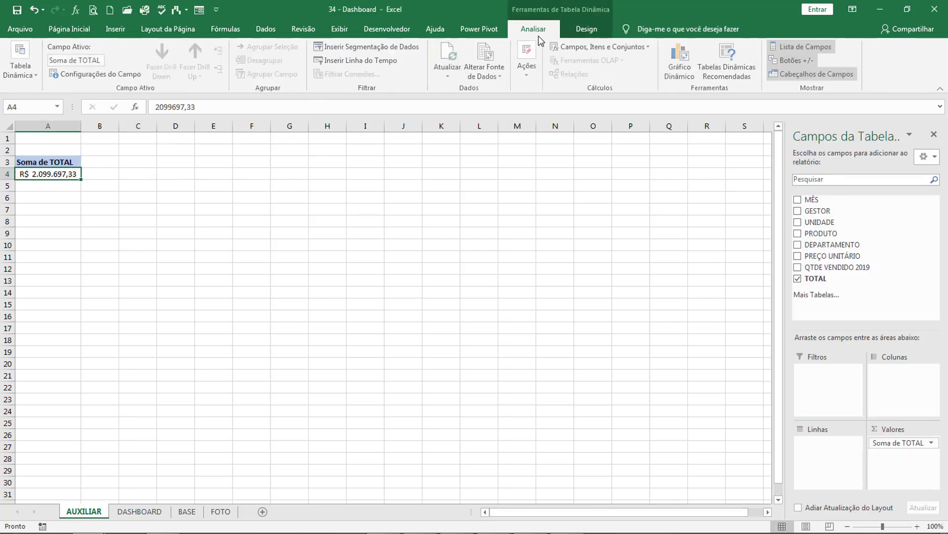
pyautogui.click(38, 77)
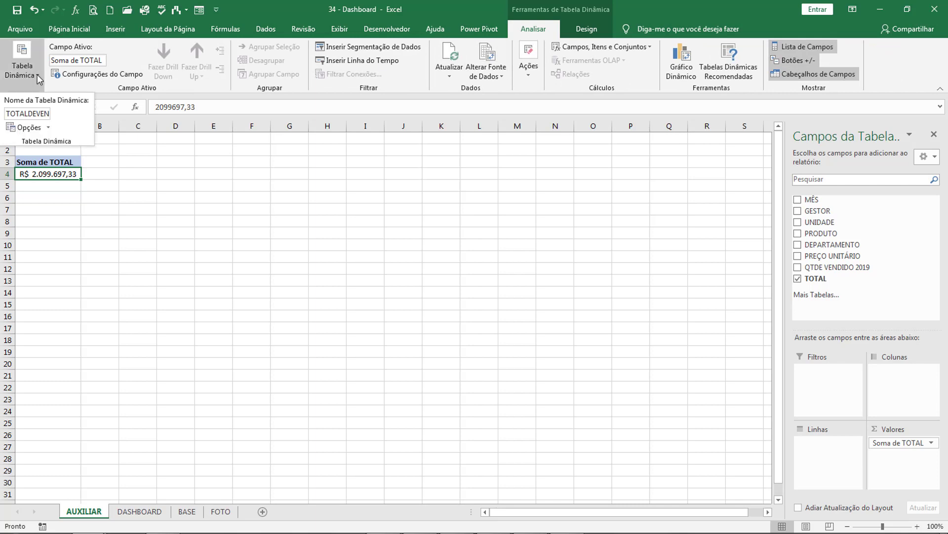
pyautogui.click(49, 129)
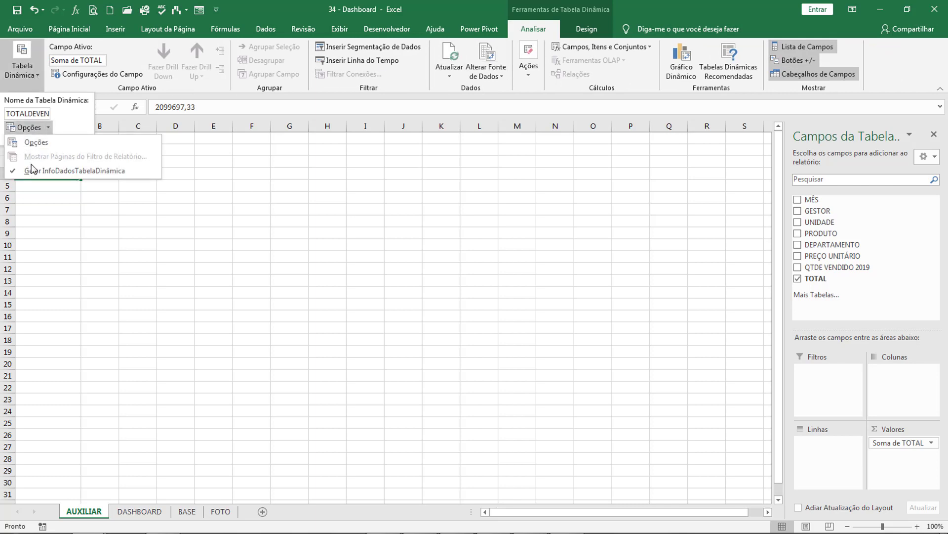
pyautogui.click(72, 171)
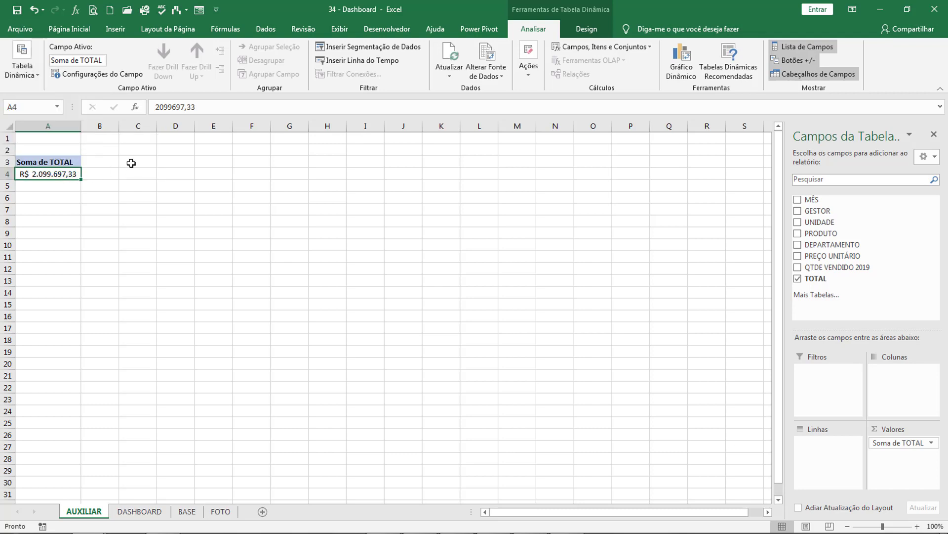
pyautogui.click(148, 173)
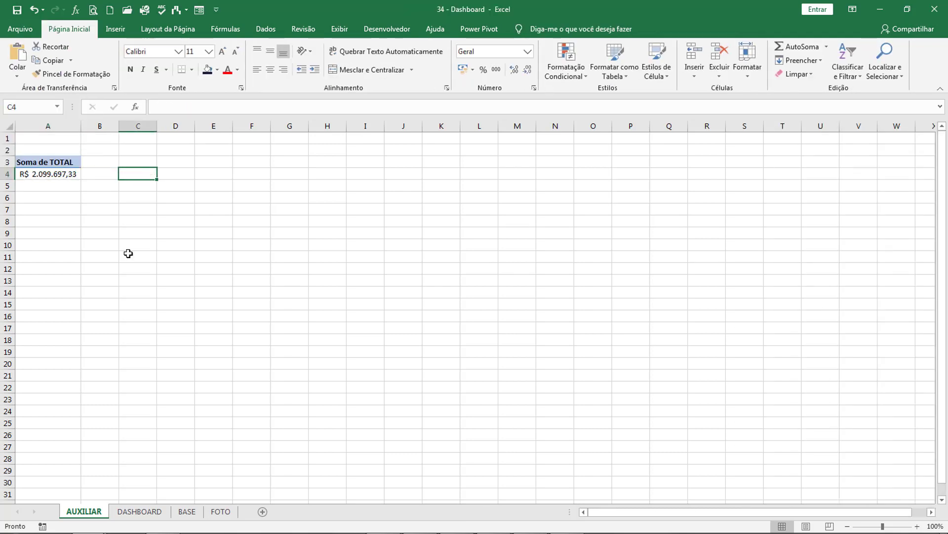
# On the DASHBOARD sheet, group the linked total's text box with its Total de Vendas card and shift the group slightly right and up
pyautogui.click(220, 512)
pyautogui.click(187, 512)
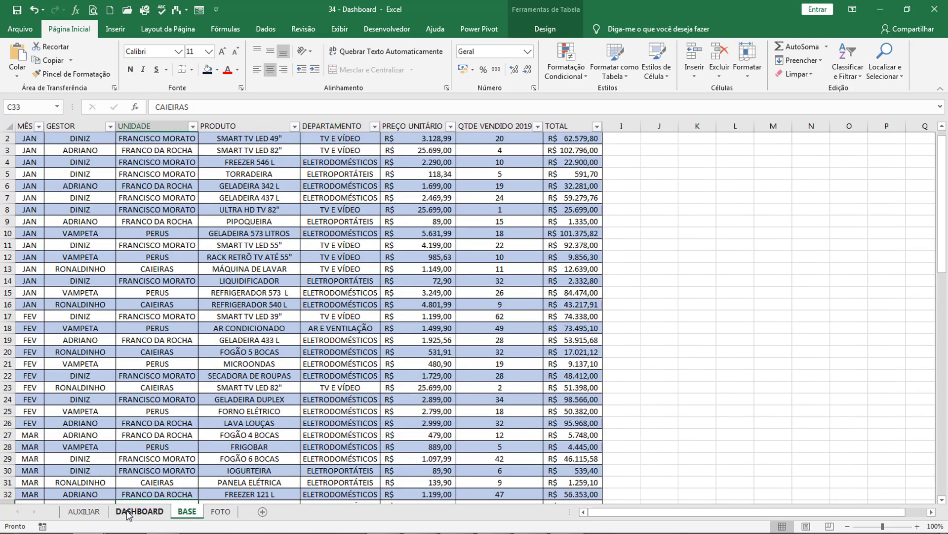
pyautogui.click(139, 511)
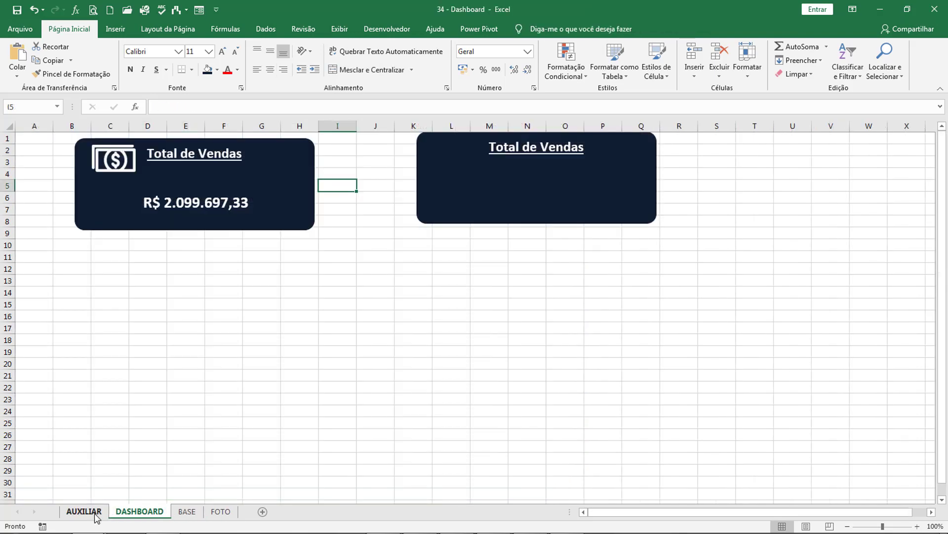
pyautogui.click(218, 213)
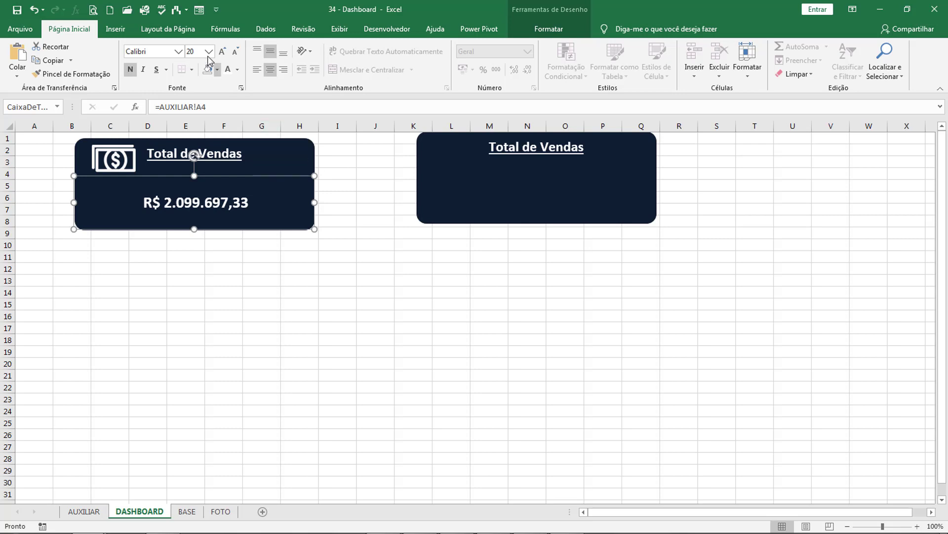
pyautogui.click(349, 185)
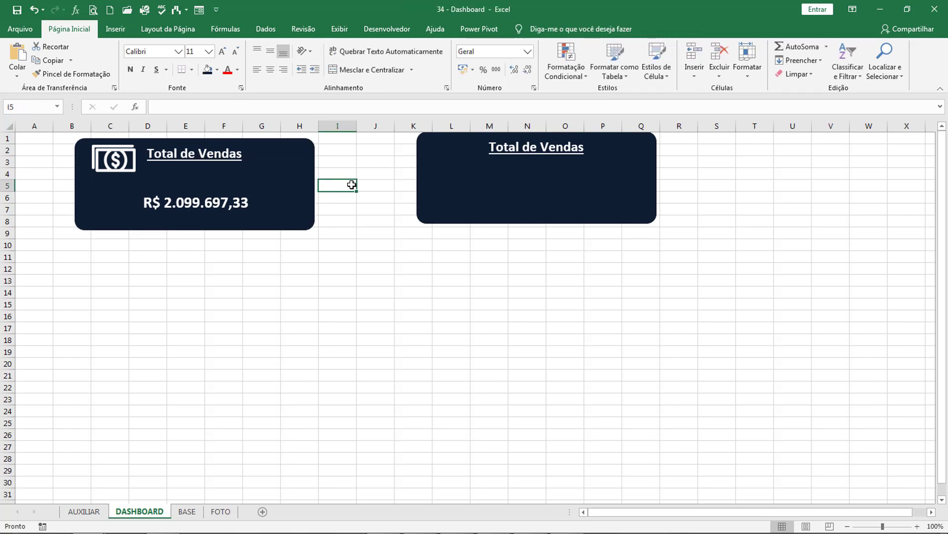
pyautogui.click(233, 212)
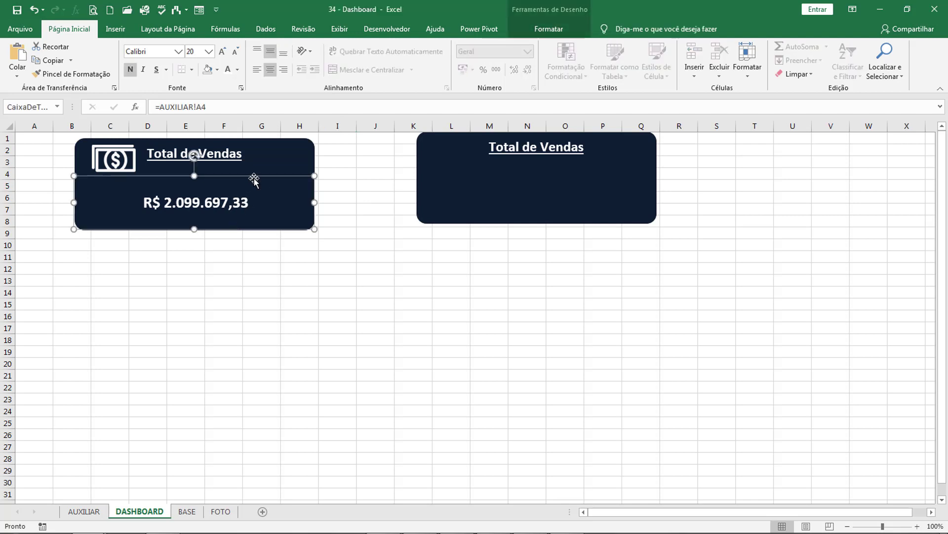
pyautogui.keyDown('ctrl'); pyautogui.click(279, 167); pyautogui.keyUp('ctrl')
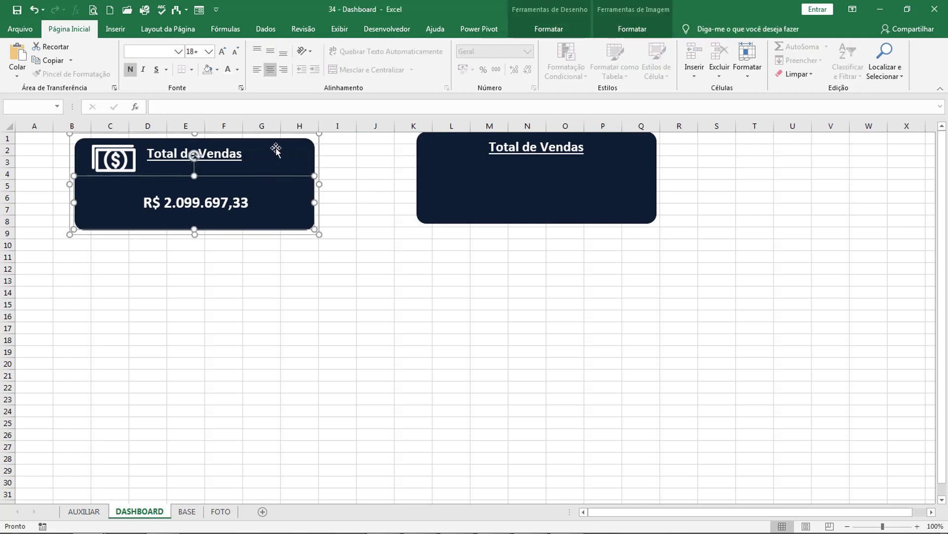
pyautogui.rightClick(276, 148)
pyautogui.moveTo(328, 212)
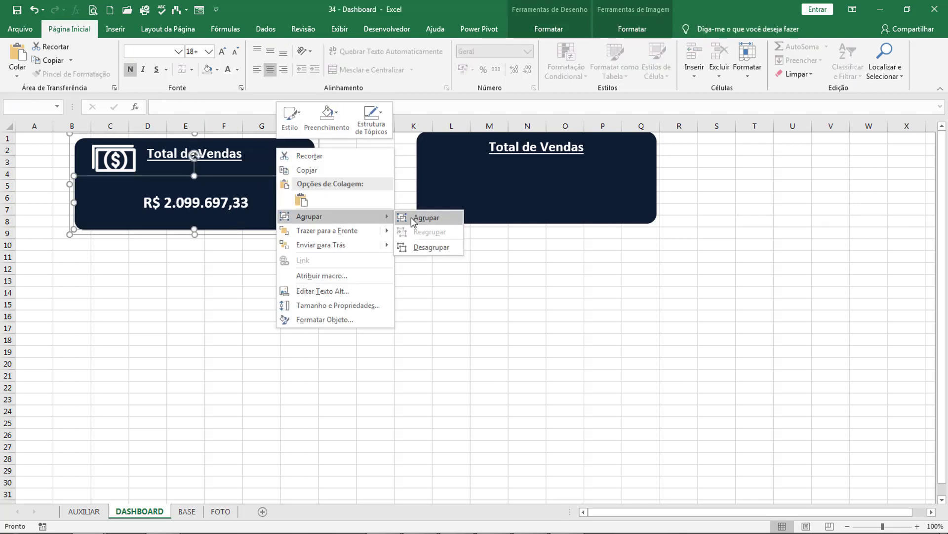
pyautogui.click(410, 214)
pyautogui.moveTo(318, 155)
pyautogui.mouseDown()
pyautogui.moveTo(351, 210)
pyautogui.moveTo(294, 186)
pyautogui.moveTo(328, 184)
pyautogui.moveTo(373, 161)
pyautogui.moveTo(335, 153)
pyautogui.moveTo(334, 143)
pyautogui.moveTo(365, 147)
pyautogui.moveTo(338, 148)
pyautogui.mouseUp()
pyautogui.click(363, 151)
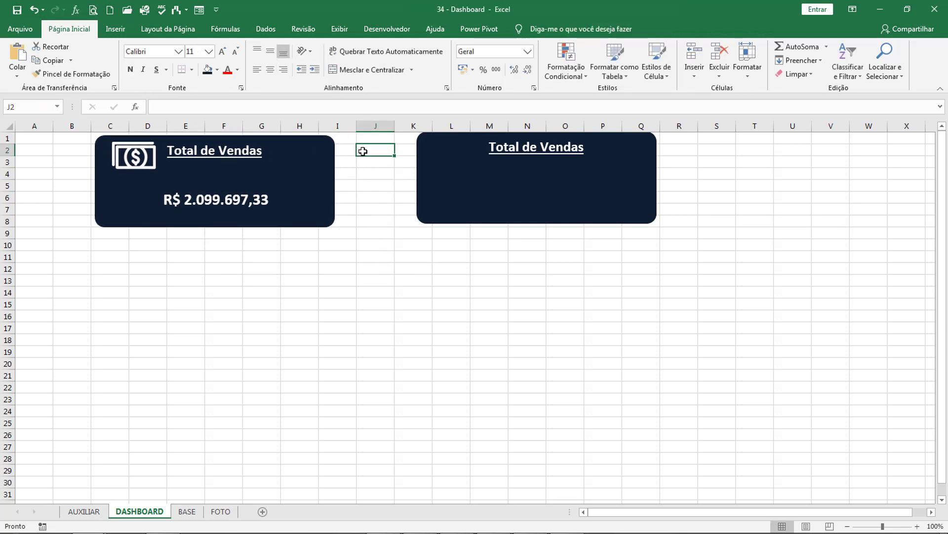
# Copy the Soma de TOTAL pivot table on the AUXILIAR sheet to cell C3 and autofit column C
pyautogui.hotkey('alt', 'Tab')
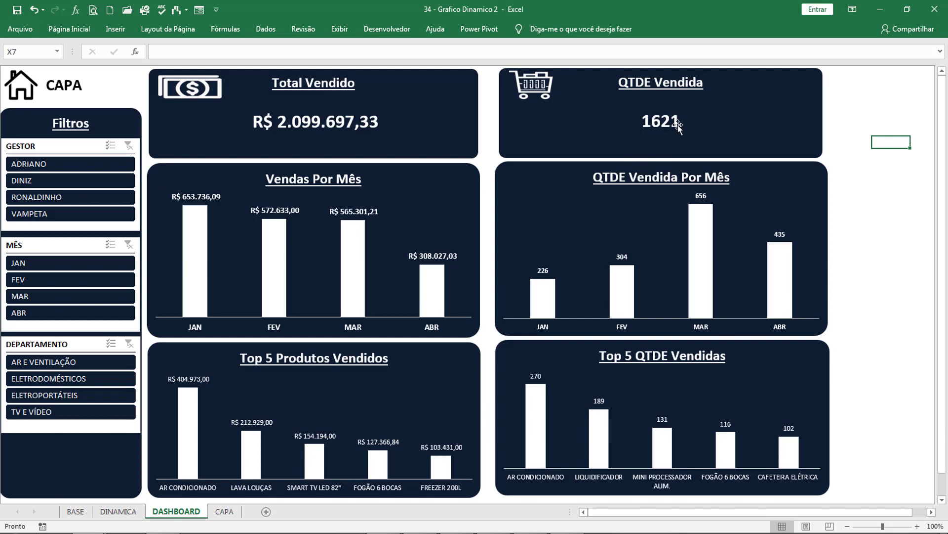
pyautogui.hotkey('alt', 'Tab')
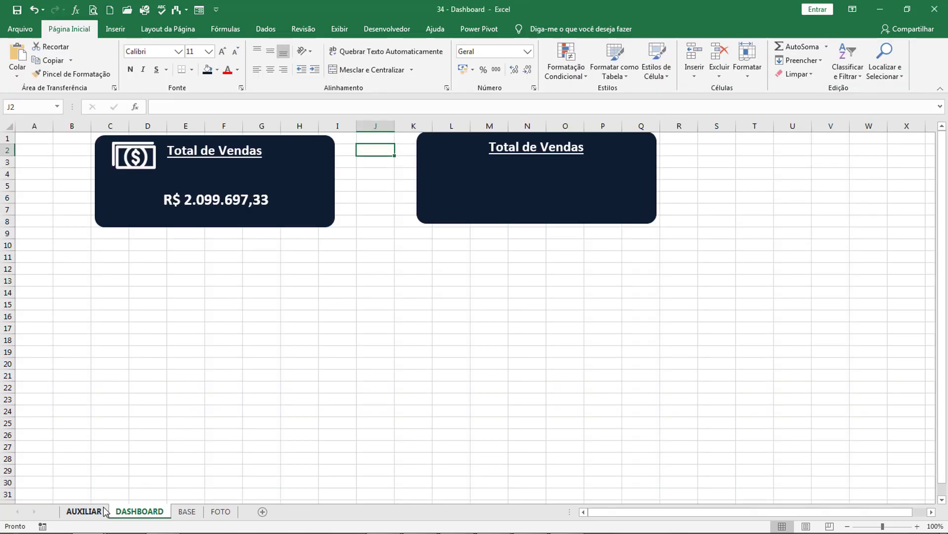
pyautogui.click(84, 511)
pyautogui.click(112, 267)
pyautogui.click(74, 172)
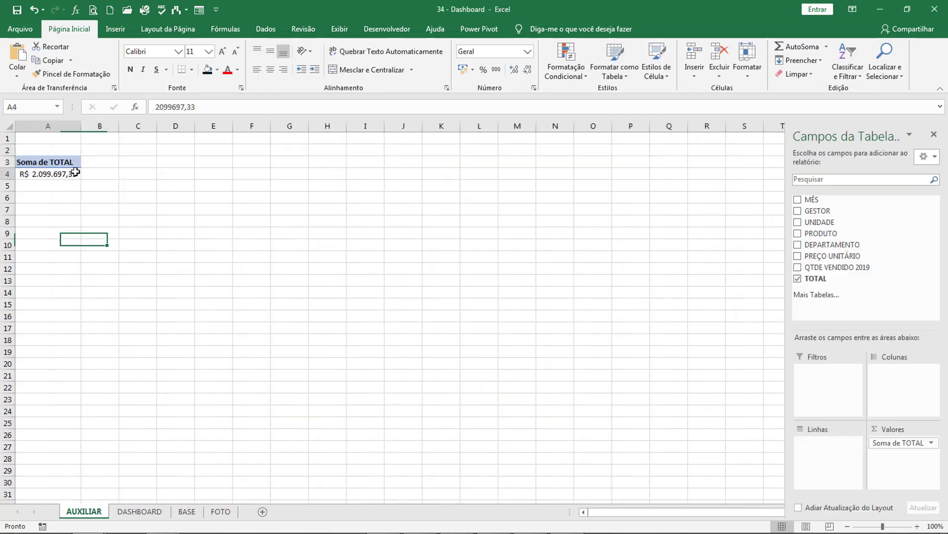
pyautogui.click(173, 162)
pyautogui.moveTo(68, 162); pyautogui.dragTo(67, 171)
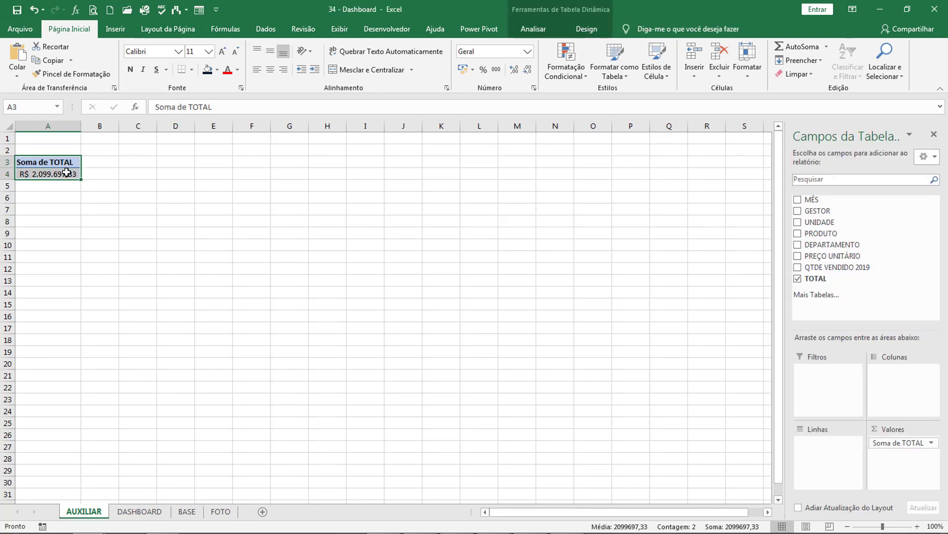
pyautogui.hotkey('ctrl', 'c')
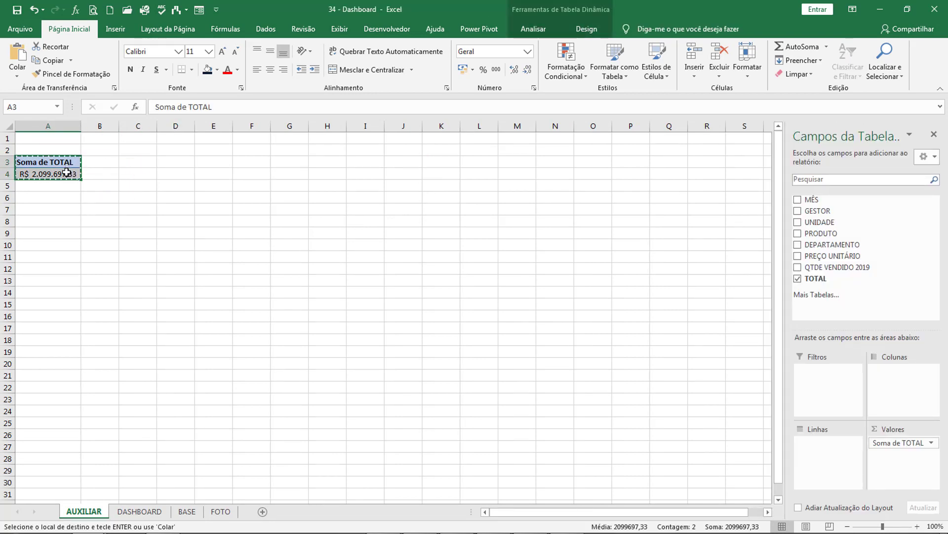
pyautogui.click(143, 162)
pyautogui.hotkey('ctrl', 'v')
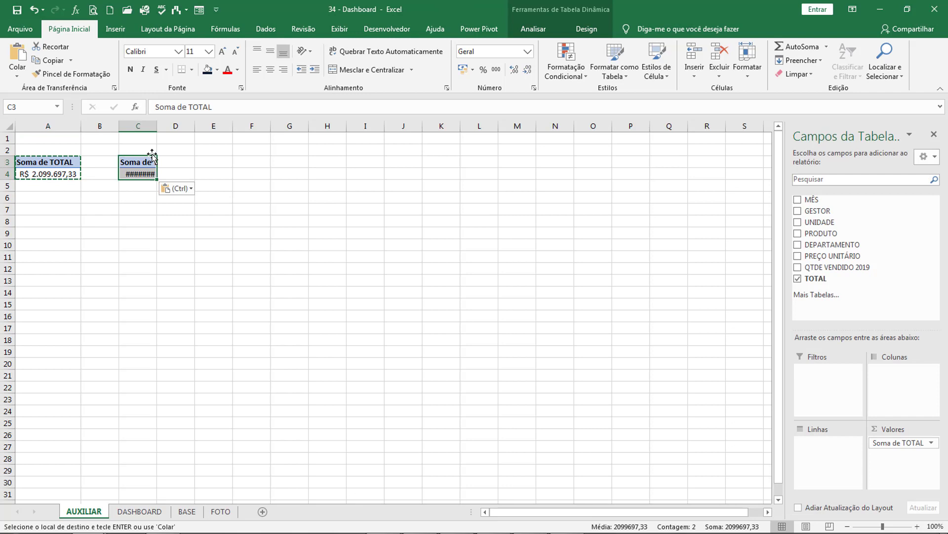
pyautogui.click(162, 126)
pyautogui.doubleClick(160, 124)
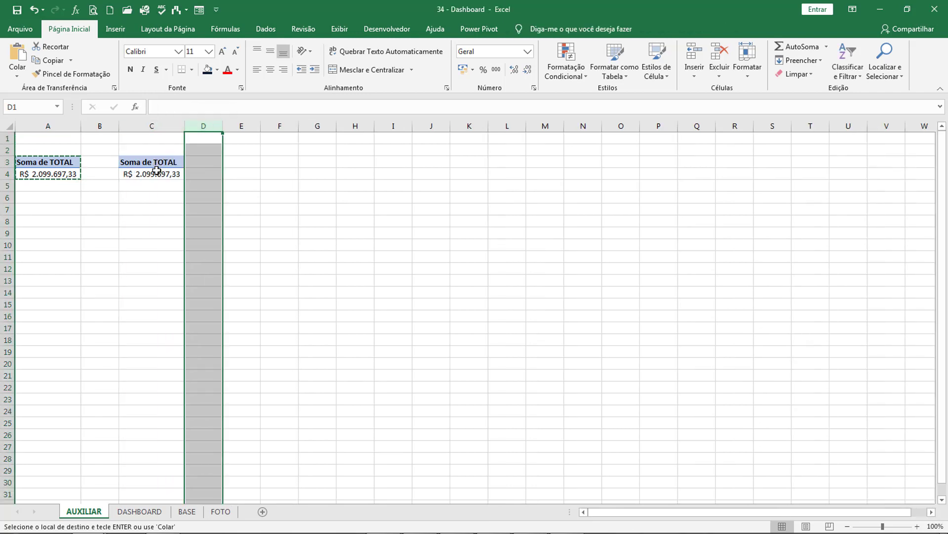
# Replace TOTAL with QTDE VENDIDO 2019 as the value field of the copied pivot table
pyautogui.click(156, 171)
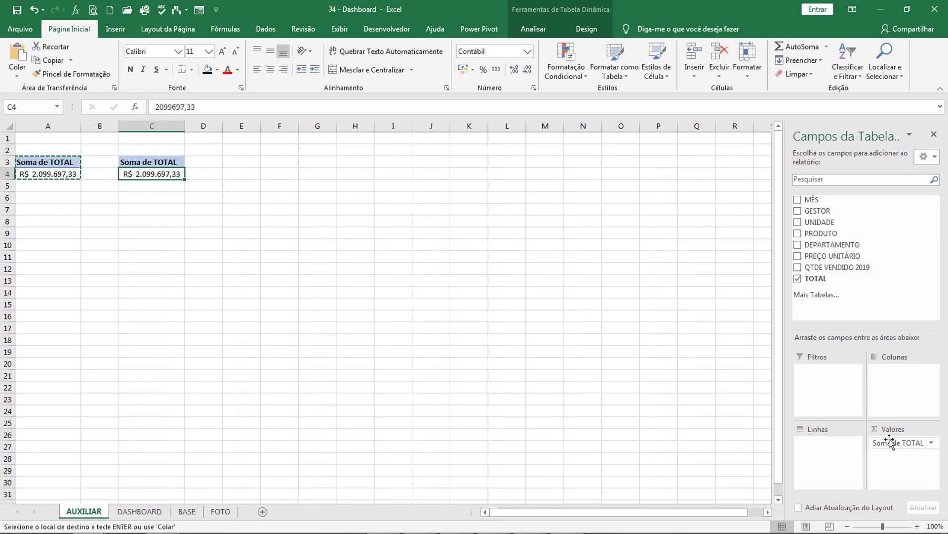
pyautogui.moveTo(889, 443); pyautogui.dragTo(458, 292)
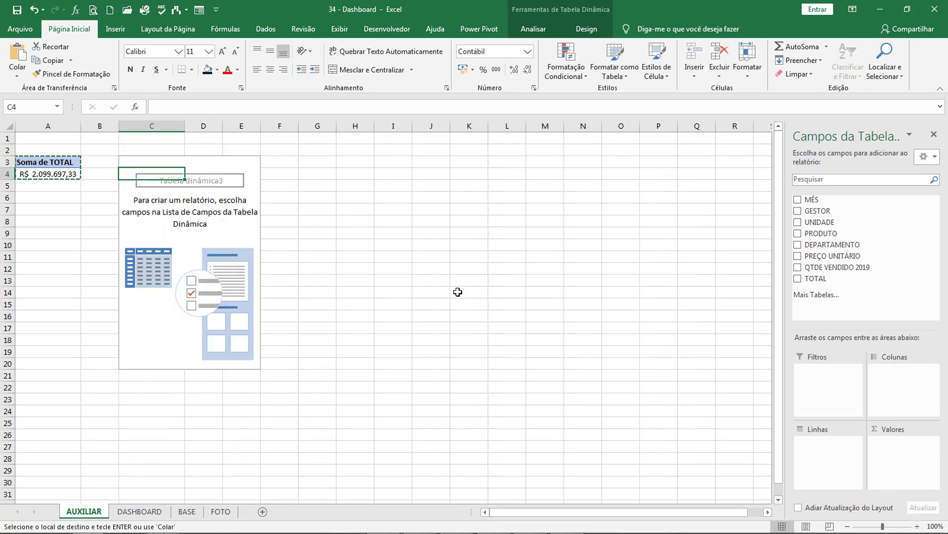
pyautogui.press('Up')
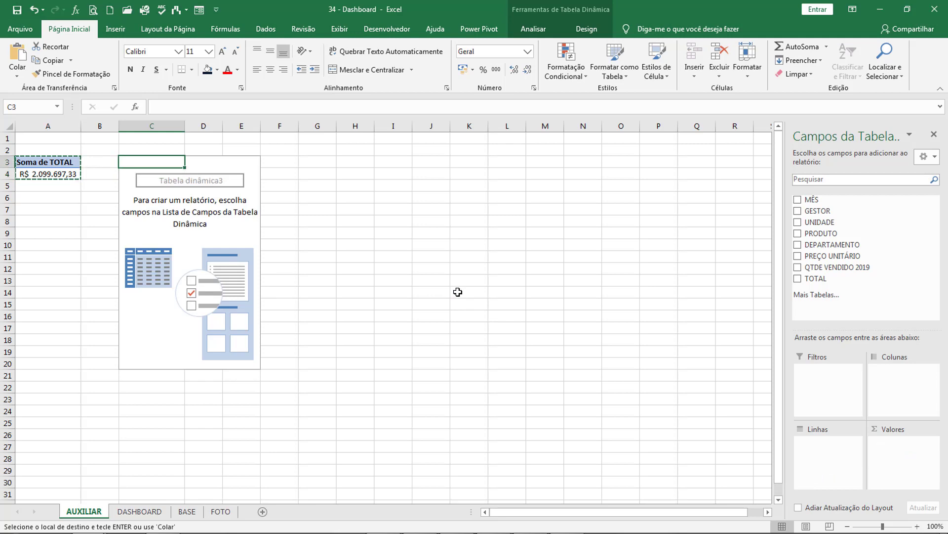
pyautogui.moveTo(830, 267); pyautogui.dragTo(882, 472)
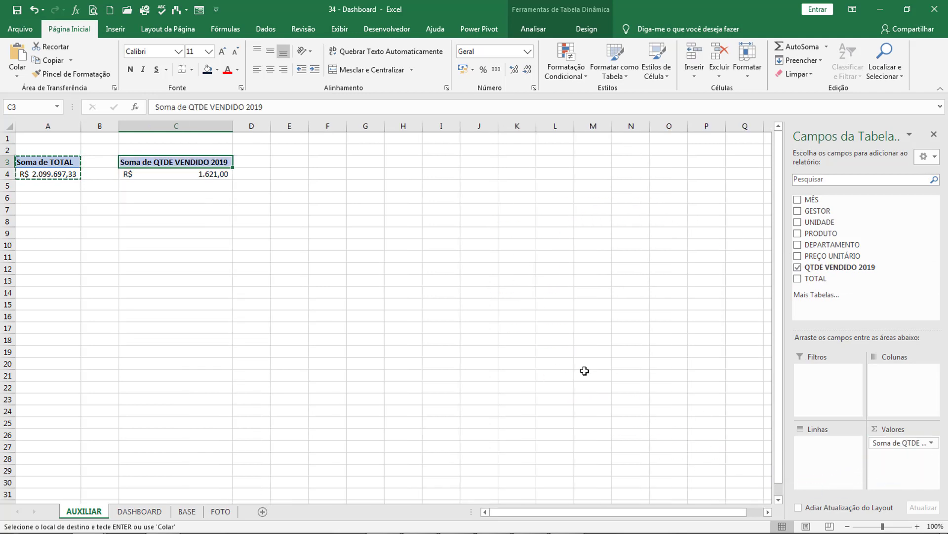
# Format the quantity in cell C4 as Geral and centre it horizontally
pyautogui.press('Down')
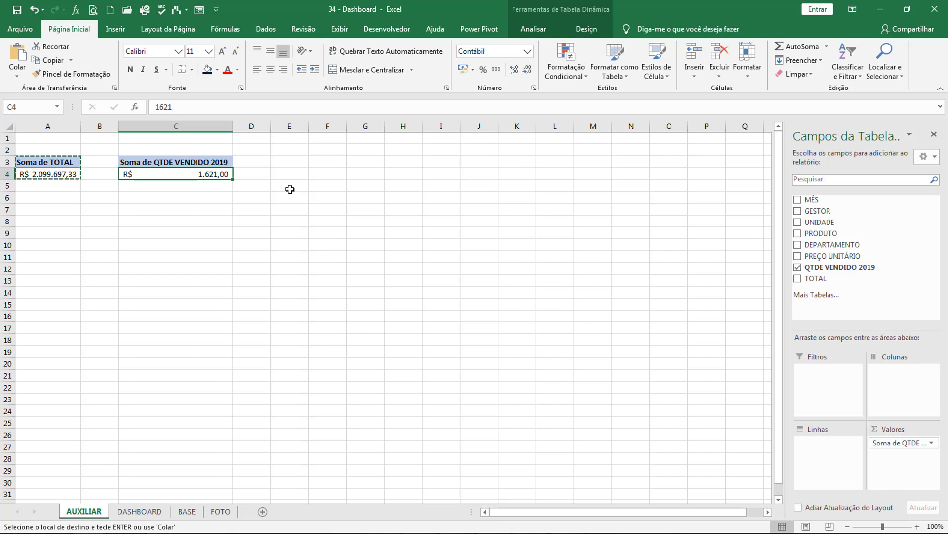
pyautogui.click(528, 51)
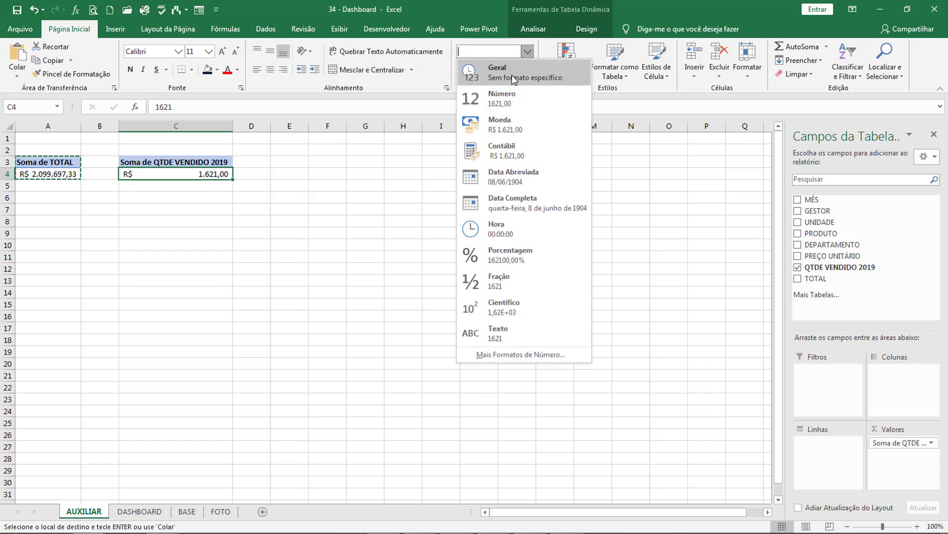
pyautogui.click(516, 79)
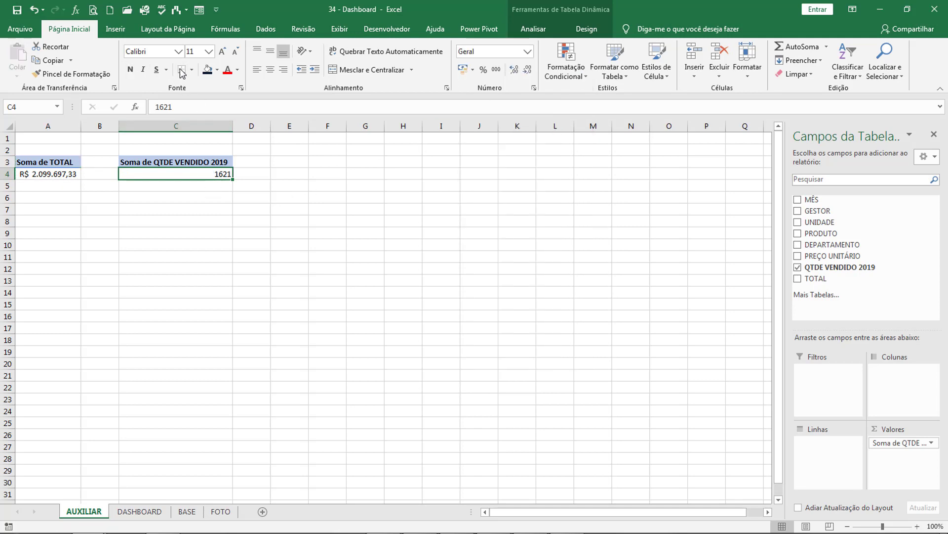
pyautogui.click(270, 70)
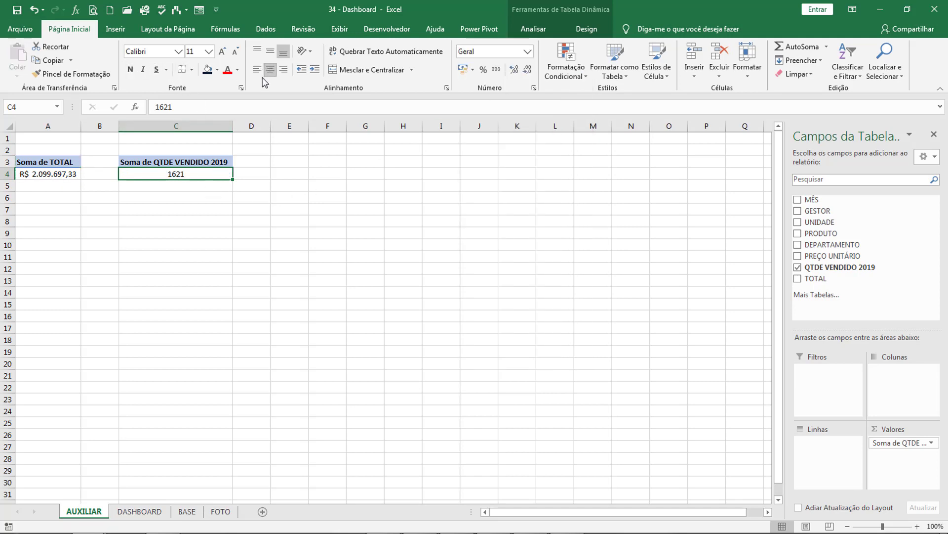
pyautogui.click(253, 163)
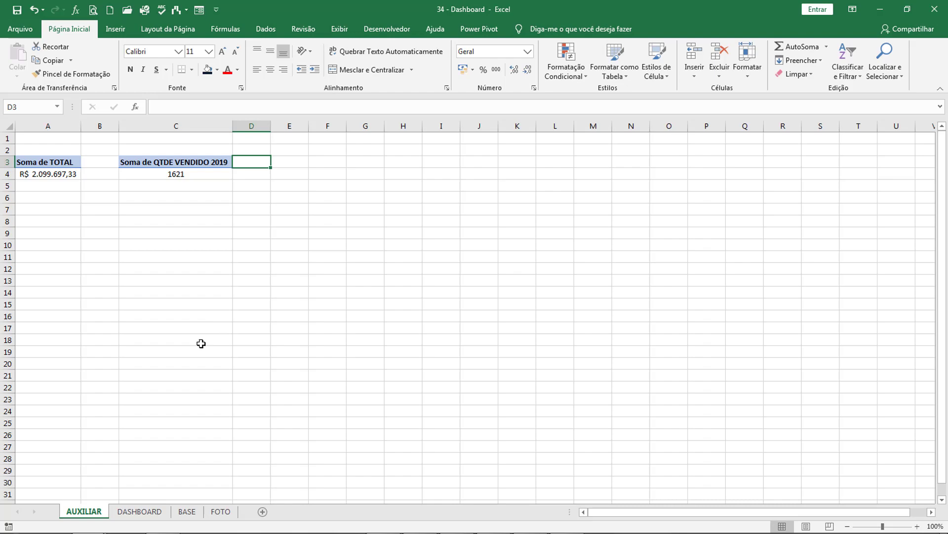
# On the DASHBOARD sheet, replace the second card's title with "QTDE Total de Vendas"
pyautogui.click(188, 512)
pyautogui.click(139, 512)
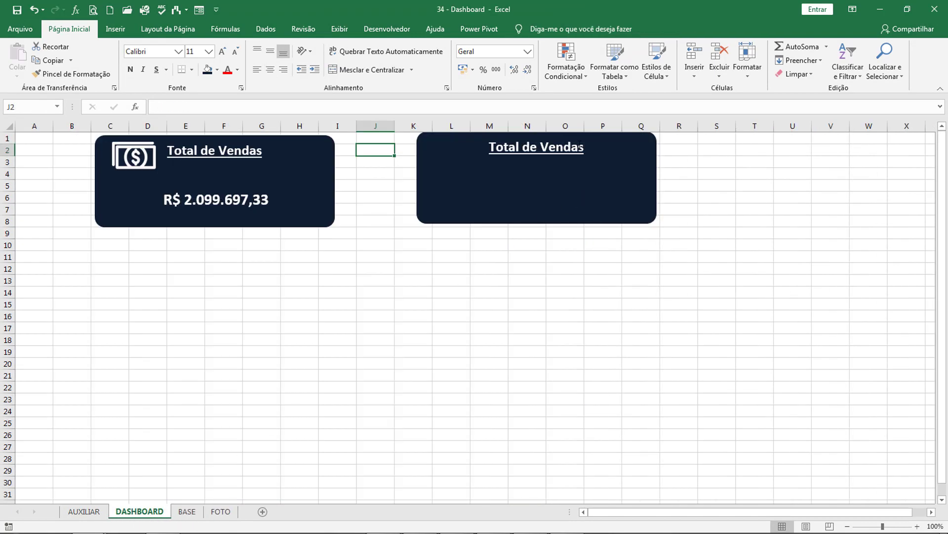
pyautogui.moveTo(584, 147); pyautogui.dragTo(489, 148)
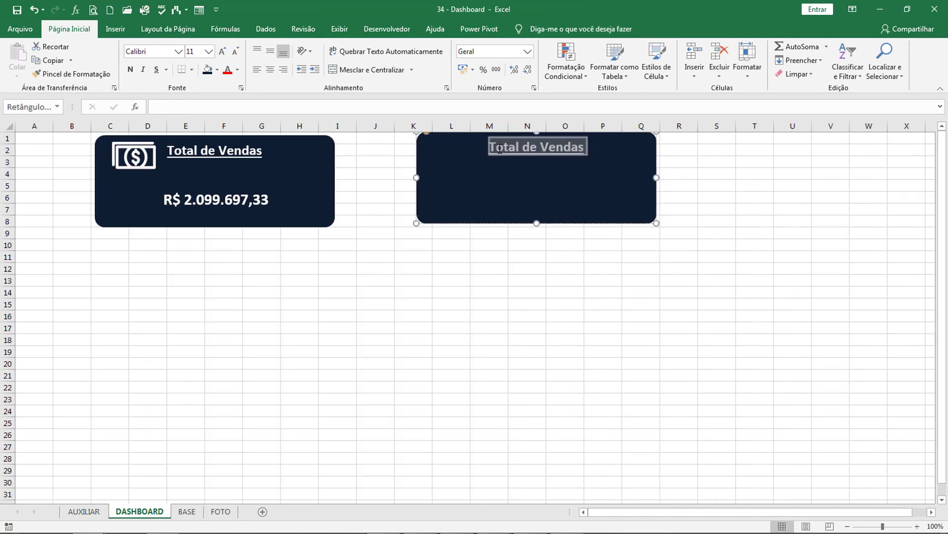
pyautogui.write('Q')
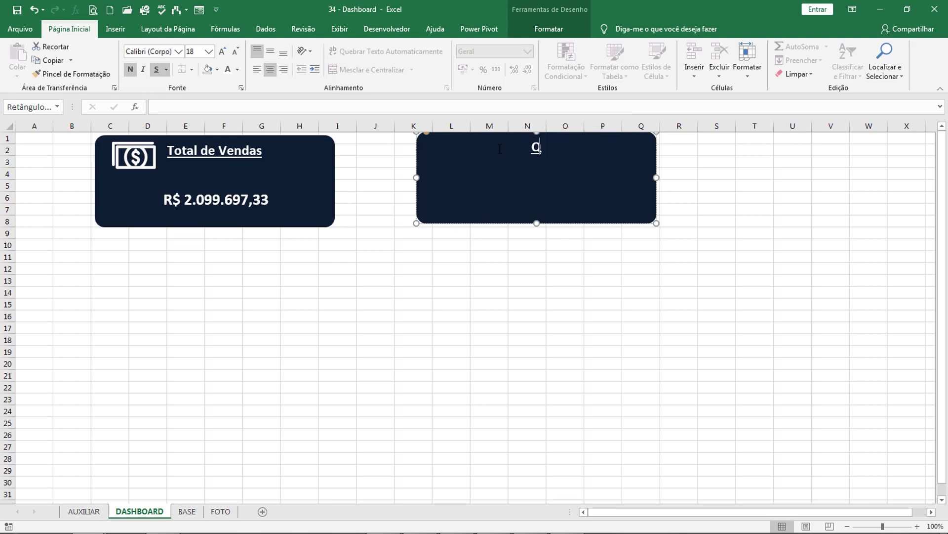
pyautogui.write('TDE To')
pyautogui.press('BackSpace')
pyautogui.write('Toal d')
pyautogui.press('BackSpace')
pyautogui.press('BackSpace')
pyautogui.press('BackSpace')
pyautogui.press('BackSpace')
pyautogui.write('tal de E')
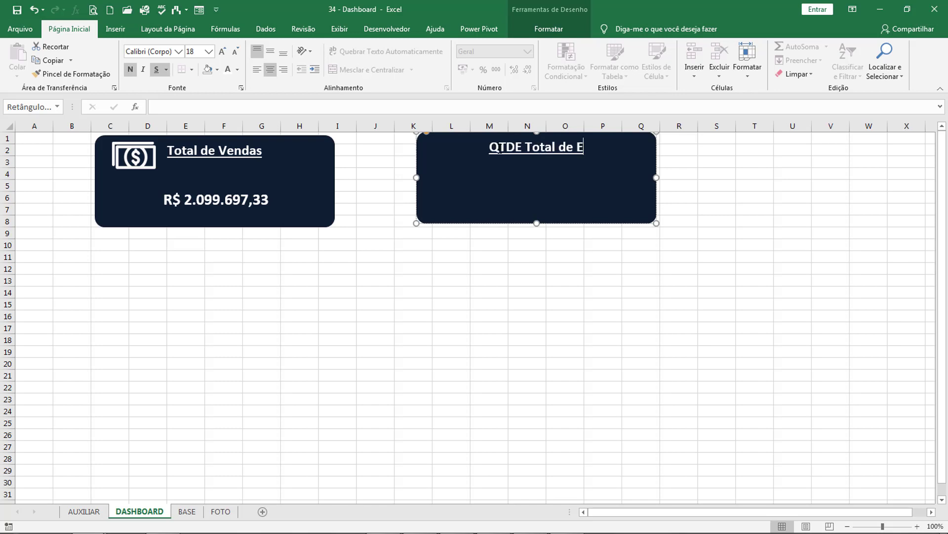
pyautogui.press('BackSpace')
pyautogui.press('BackSpace')
pyautogui.write('Vendas')
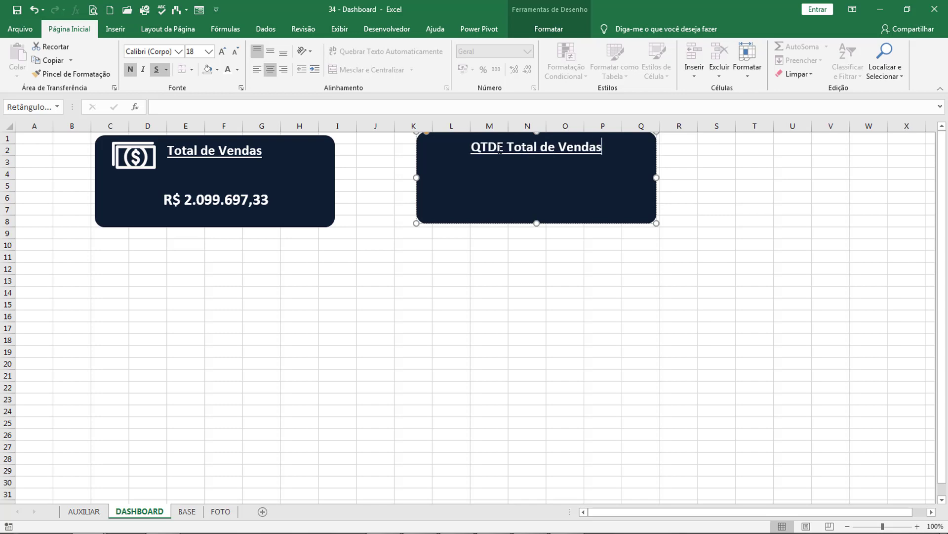
pyautogui.click(744, 181)
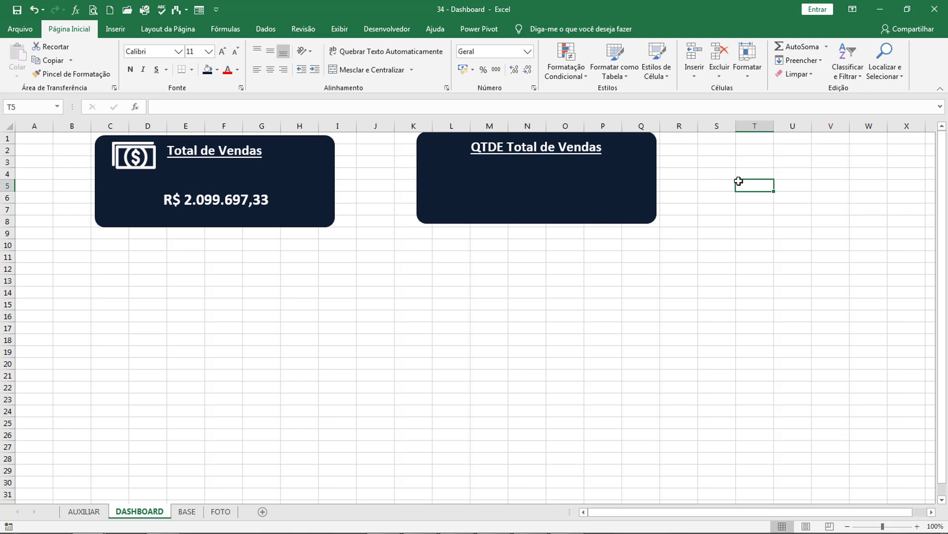
# Insert the shopping cart picture LogoMakr_2LtkvJ and move it onto the QTDE Total de Vendas card
pyautogui.click(120, 30)
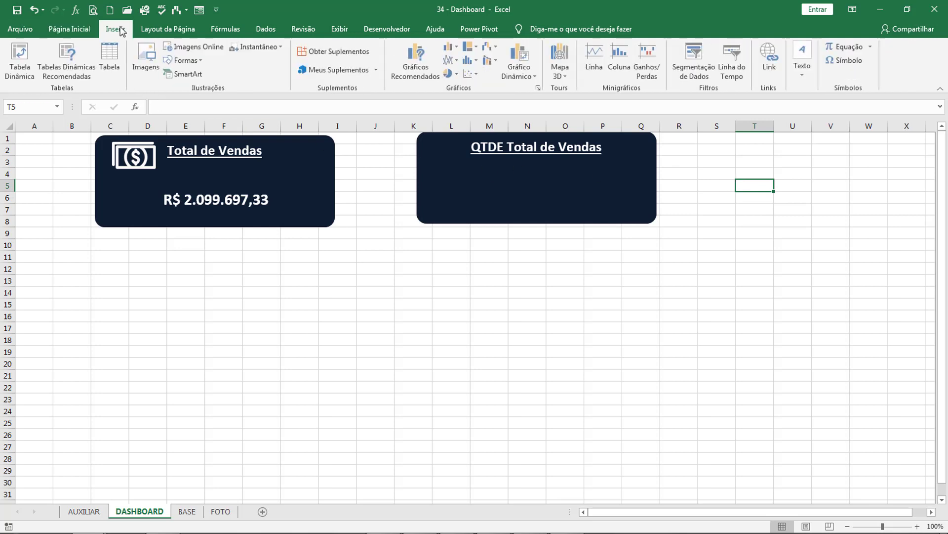
pyautogui.click(146, 55)
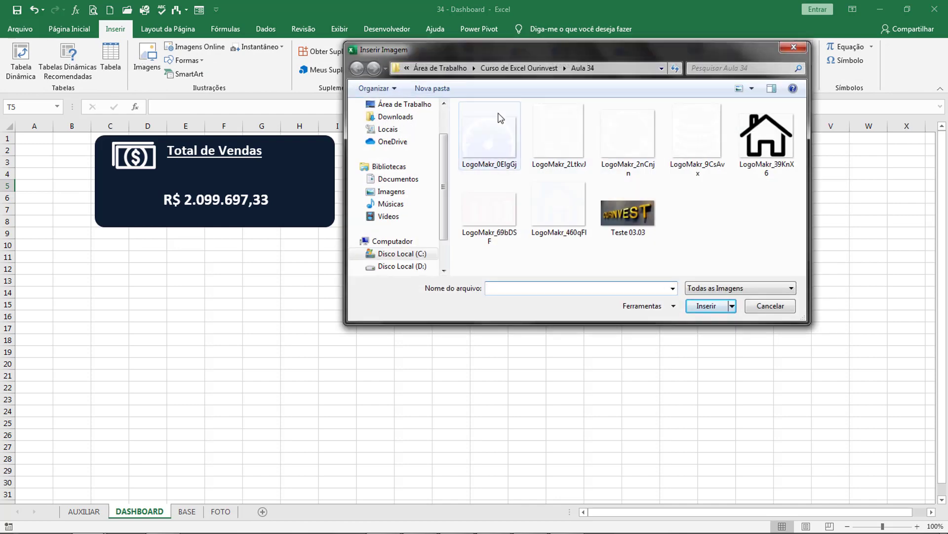
pyautogui.click(568, 136)
pyautogui.doubleClick(574, 135)
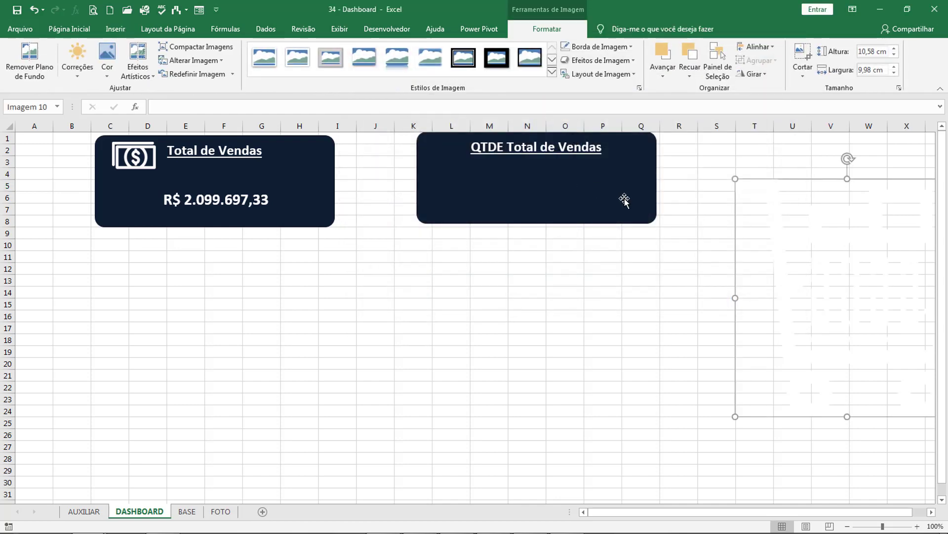
pyautogui.moveTo(755, 182); pyautogui.dragTo(516, 167)
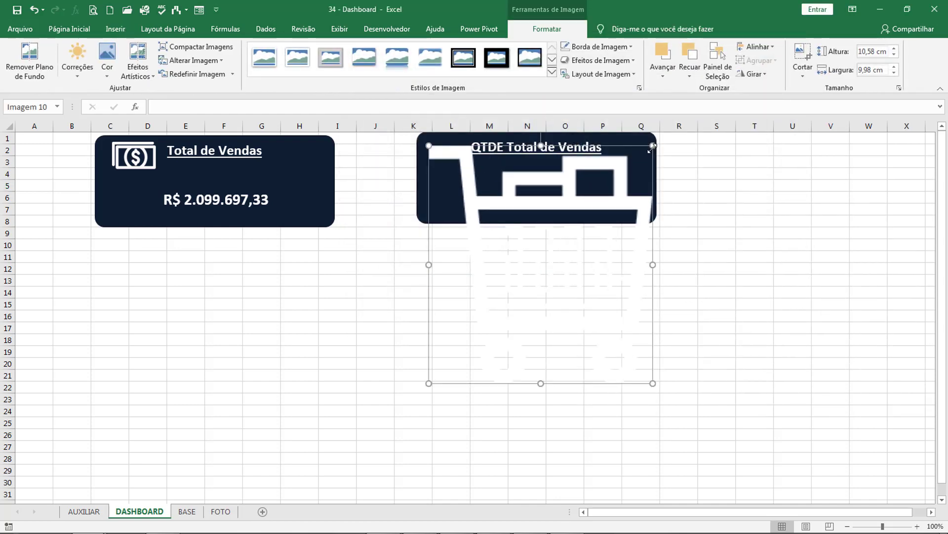
# Shrink the cart picture to about 1.63 cm high by 1.54 cm wide and fit it beside the card's title
pyautogui.moveTo(653, 149); pyautogui.dragTo(517, 187)
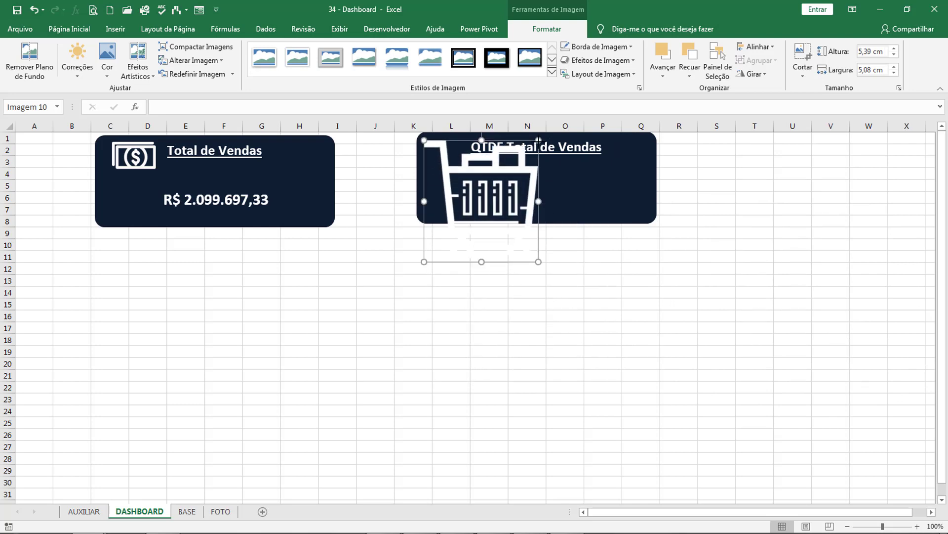
pyautogui.moveTo(539, 139); pyautogui.dragTo(452, 140)
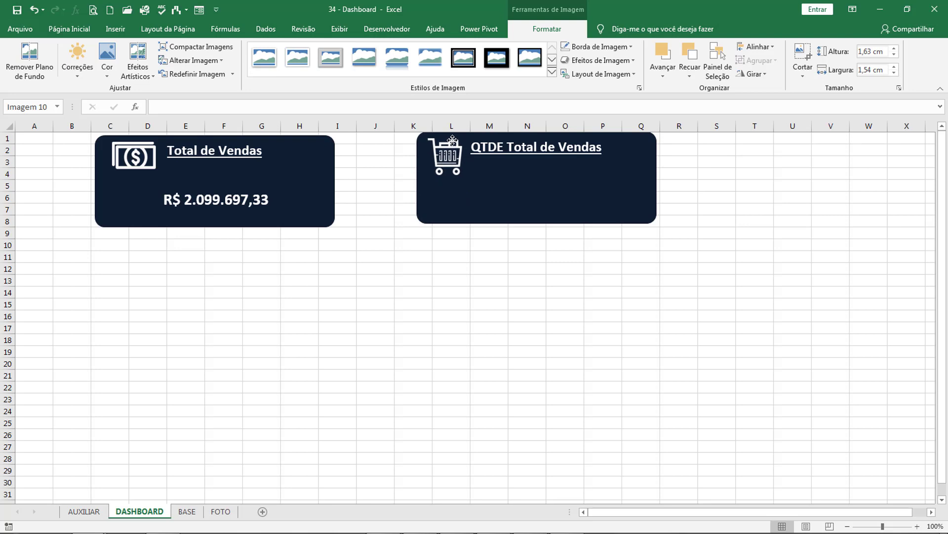
pyautogui.click(455, 301)
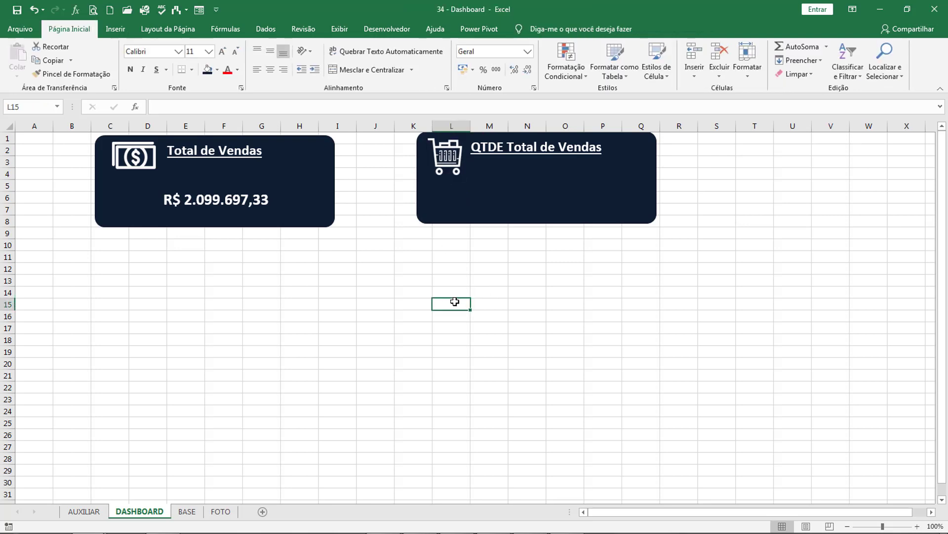
# Group the cart picture with the QTDE Total de Vendas card
pyautogui.click(451, 163)
pyautogui.keyDown('ctrl'); pyautogui.click(533, 204); pyautogui.keyUp('ctrl')
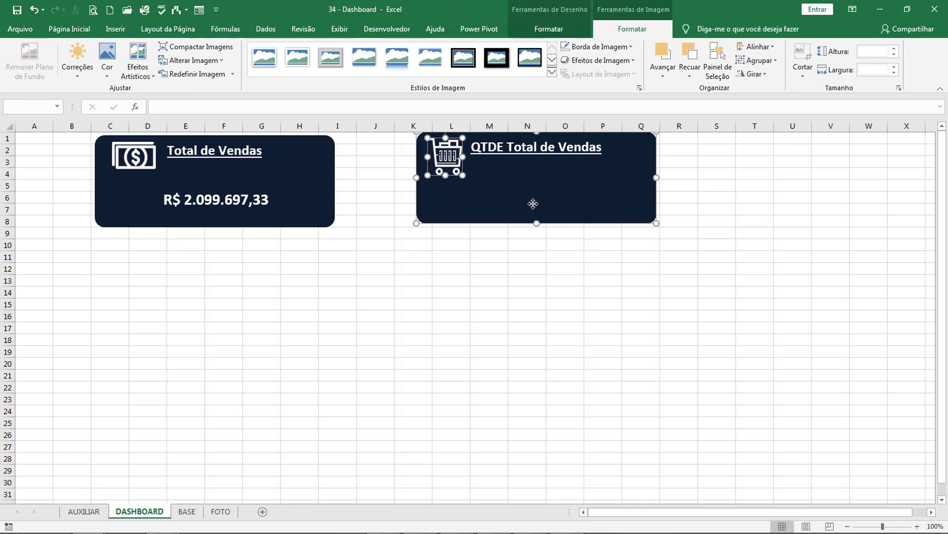
pyautogui.rightClick(533, 204)
pyautogui.click(609, 275)
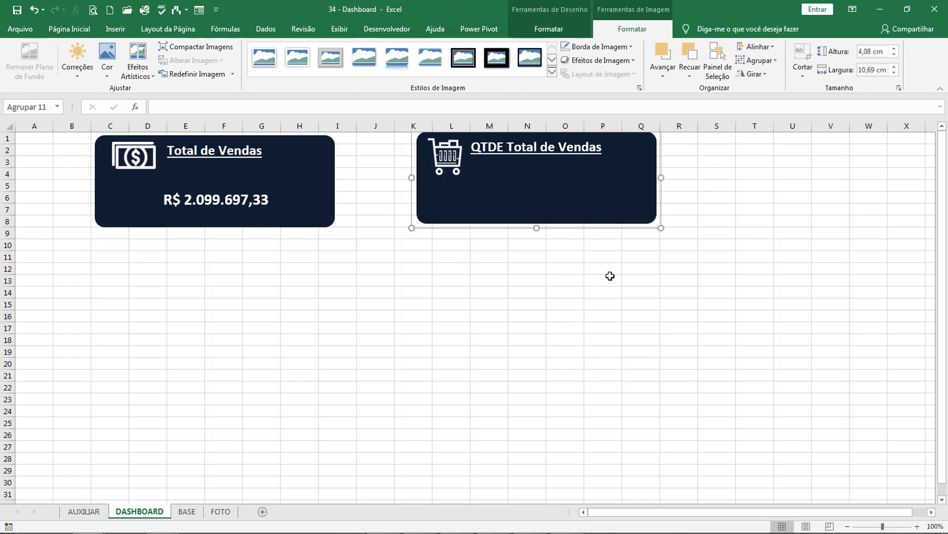
pyautogui.click(563, 278)
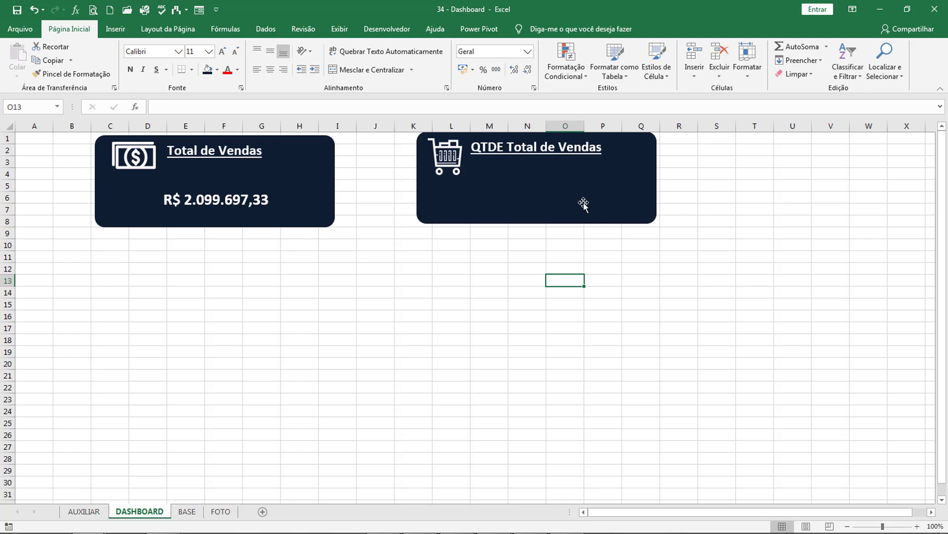
# Try moving the grouped QTDE Total de Vendas card, undo that move, and shift the card slightly down instead
pyautogui.moveTo(582, 205); pyautogui.dragTo(721, 229)
pyautogui.hotkey('ctrl', 'z')
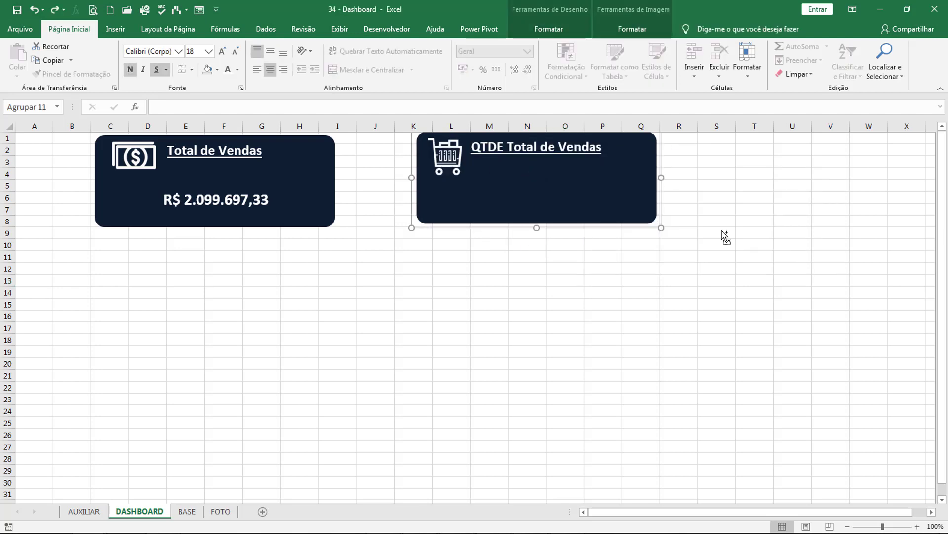
pyautogui.click(699, 208)
pyautogui.moveTo(651, 195); pyautogui.dragTo(650, 200)
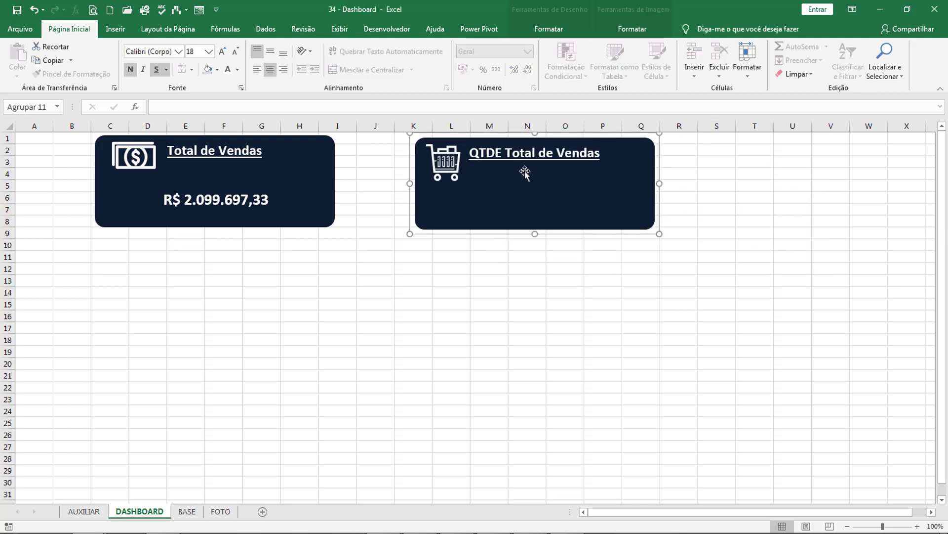
# Draw a text box below the QTDE Total de Vendas card and move it onto the card under the title
pyautogui.click(105, 32)
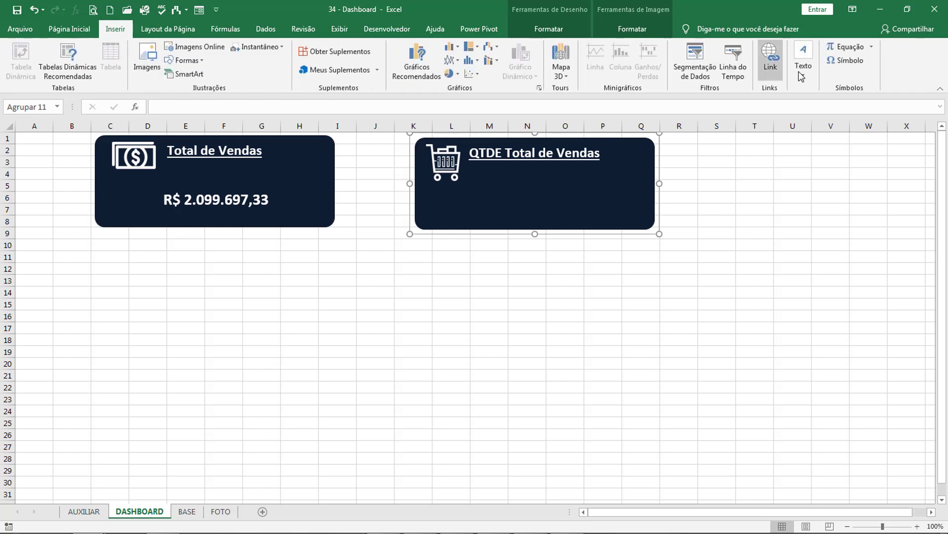
pyautogui.click(802, 69)
pyautogui.click(792, 113)
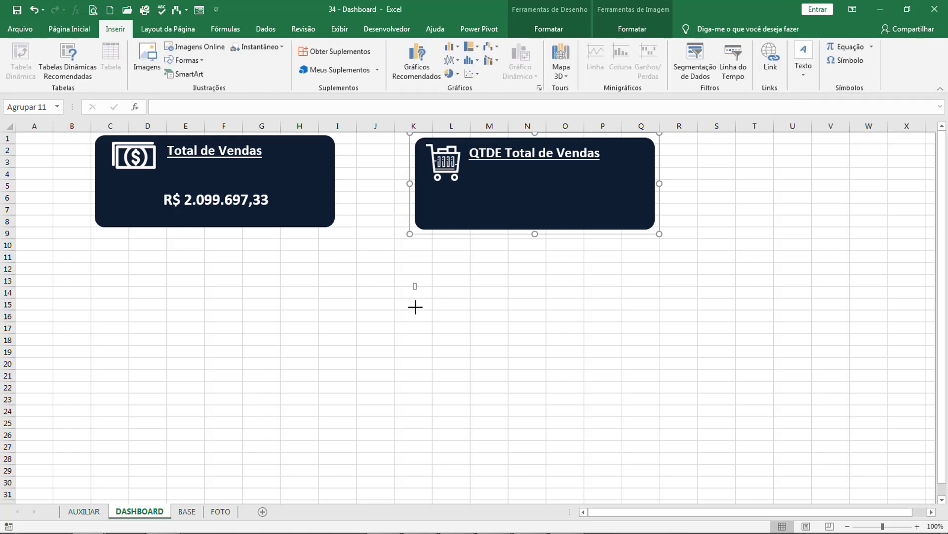
pyautogui.moveTo(417, 283)
pyautogui.mouseDown()
pyautogui.moveTo(515, 321)
pyautogui.moveTo(522, 345)
pyautogui.mouseUp()
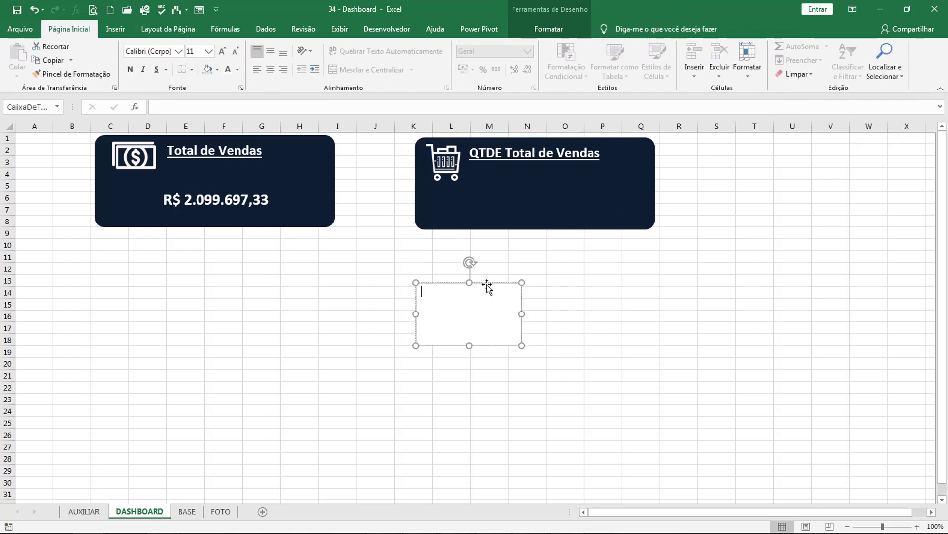
pyautogui.moveTo(488, 285)
pyautogui.mouseDown()
pyautogui.moveTo(496, 254)
pyautogui.moveTo(556, 166)
pyautogui.mouseUp()
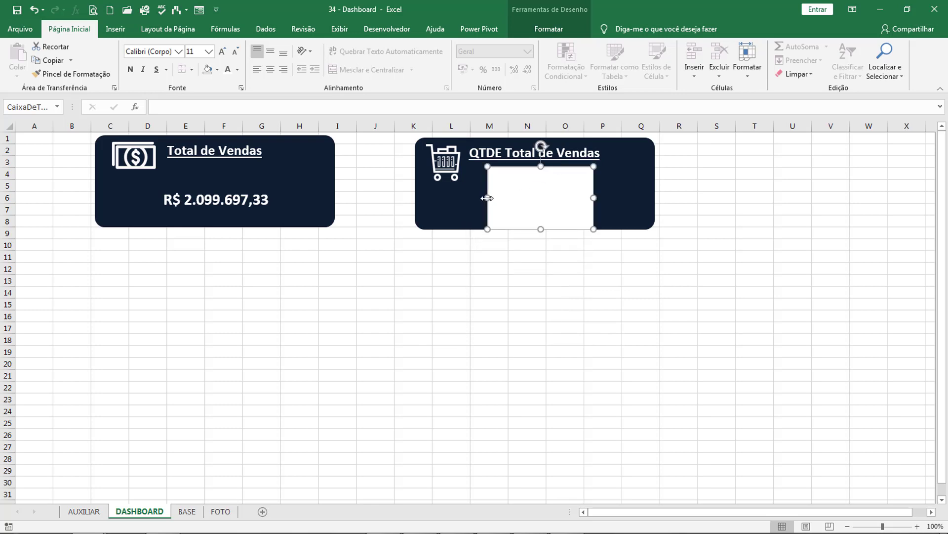
# Stretch the text box to the card's full width and reduce its height to about 2.12 cm, below the cart icon
pyautogui.moveTo(486, 197); pyautogui.dragTo(414, 210)
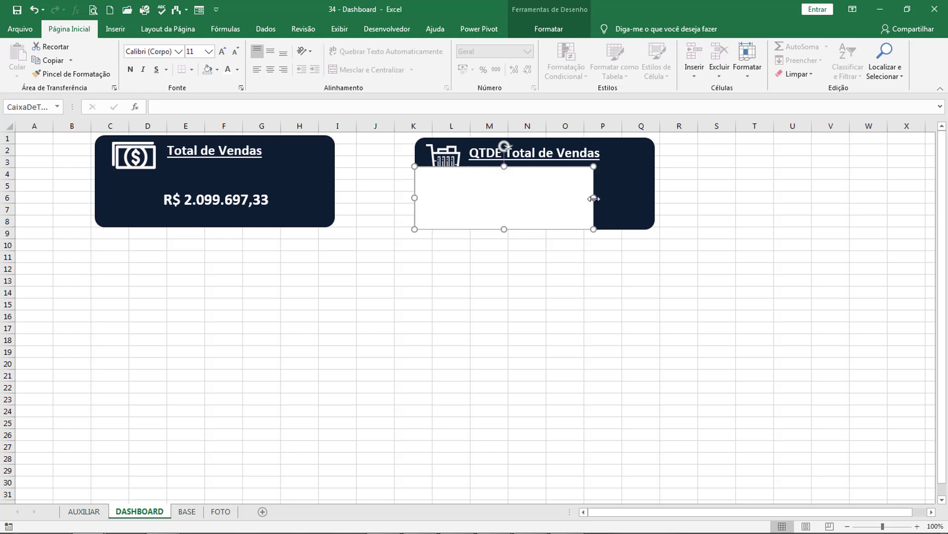
pyautogui.moveTo(593, 198); pyautogui.dragTo(655, 198)
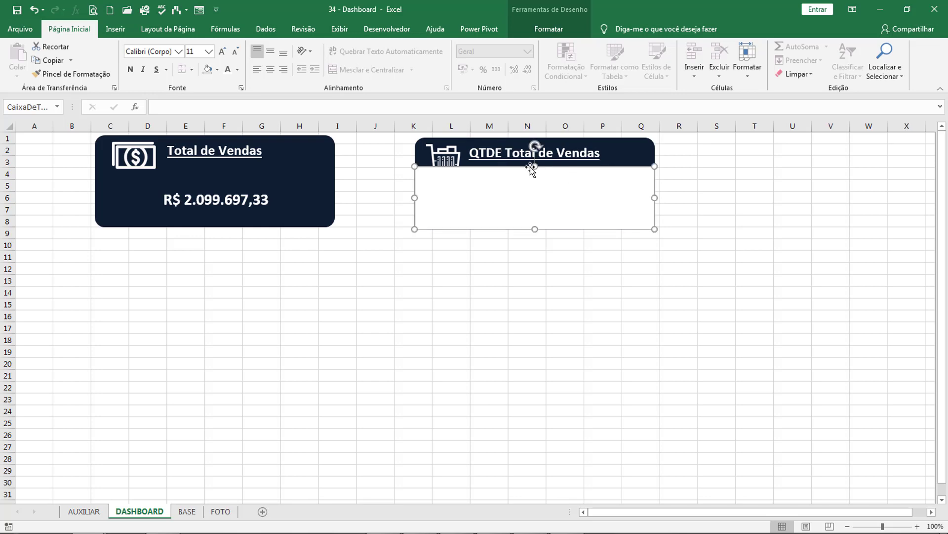
pyautogui.moveTo(536, 170); pyautogui.dragTo(537, 181)
pyautogui.click(751, 194)
pyautogui.click(573, 183)
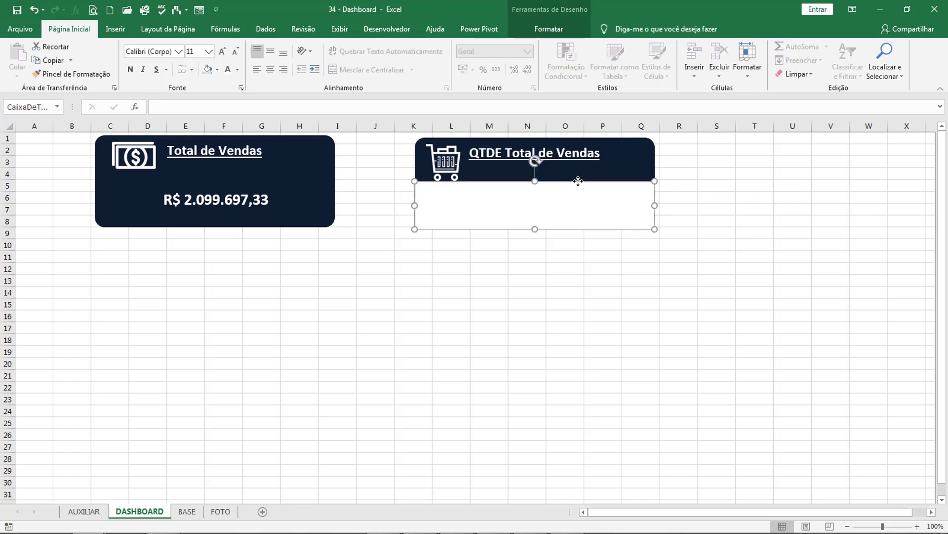
# Link the text box to the quantity total with the formula =AUXILIAR!C4
pyautogui.click(232, 110)
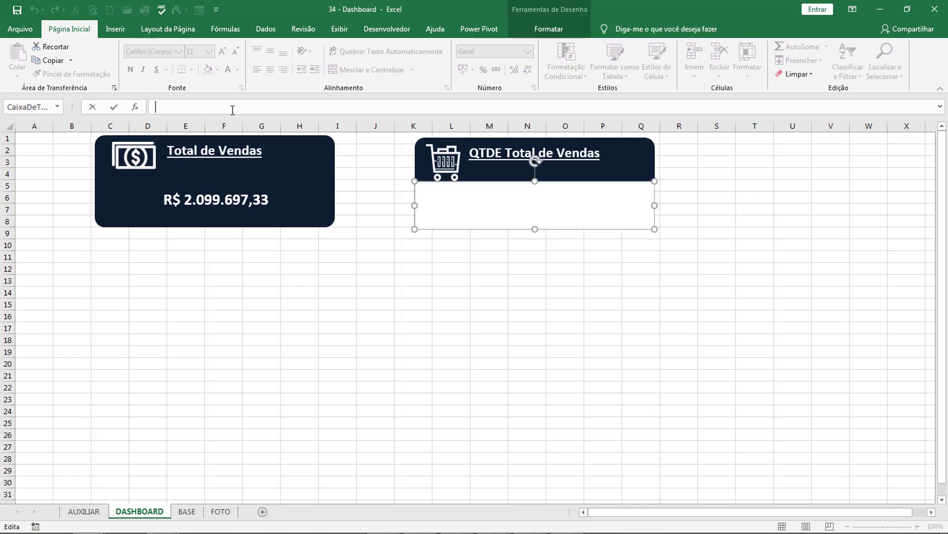
pyautogui.write('=')
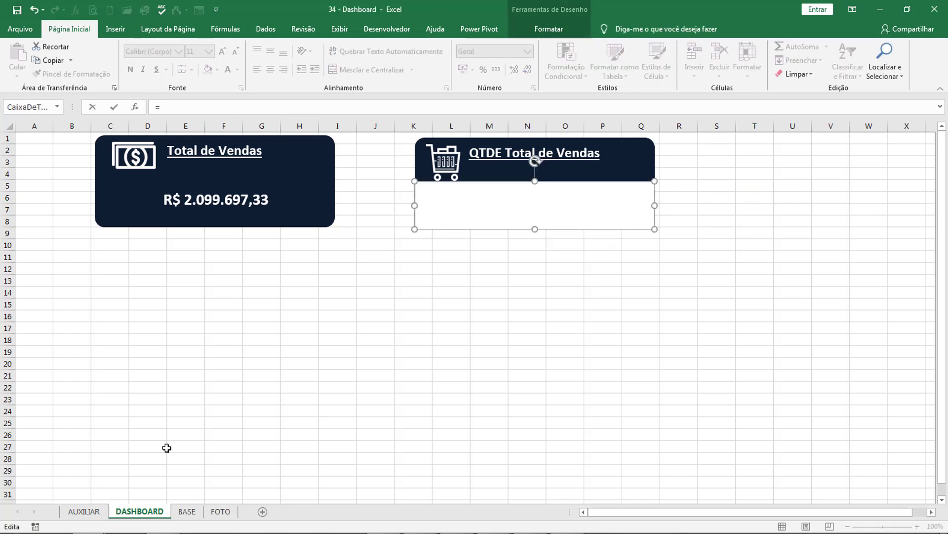
pyautogui.click(84, 512)
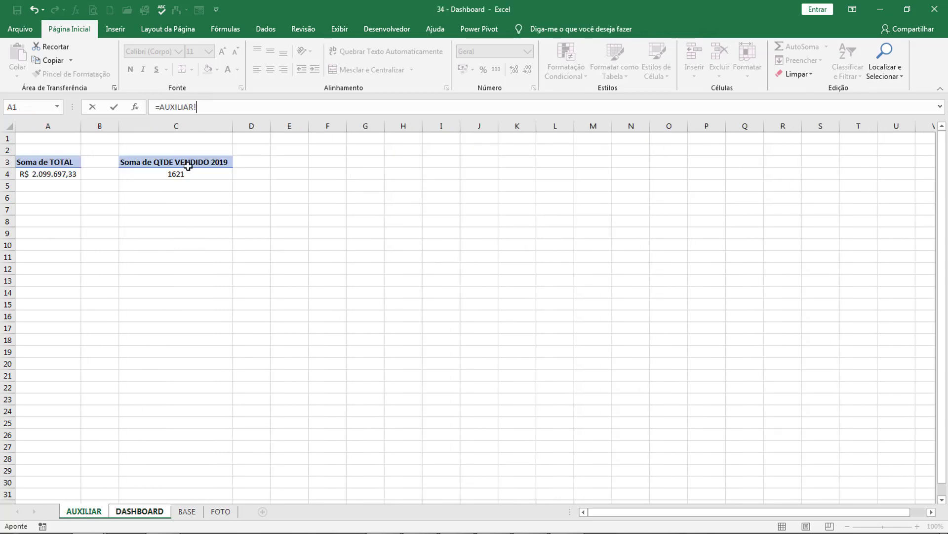
pyautogui.click(183, 170)
pyautogui.press('Return')
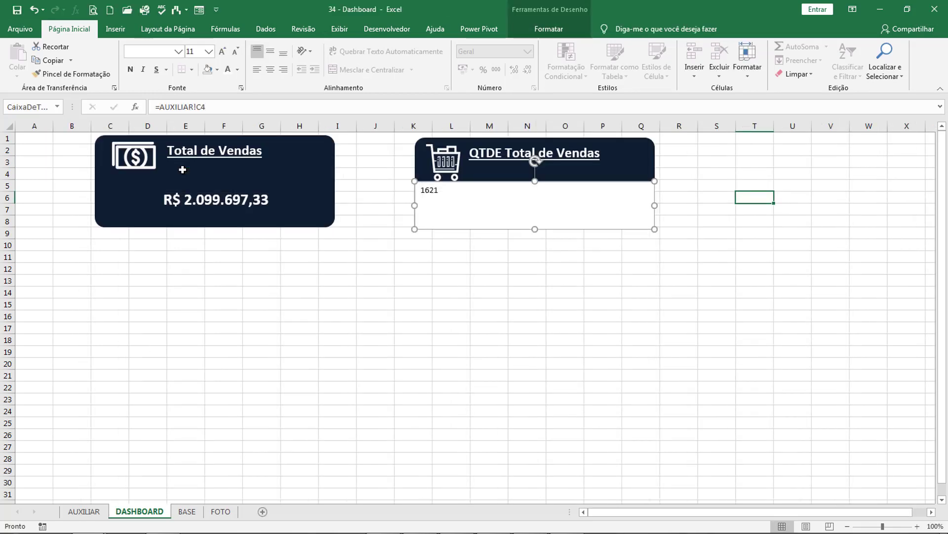
# Remove the fill and outline from the linked quantity text box
pyautogui.click(548, 29)
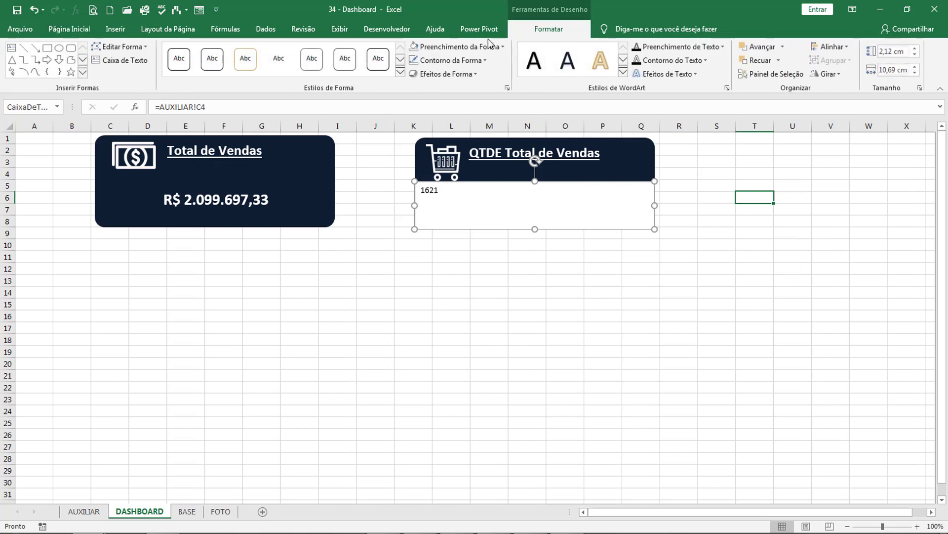
pyautogui.click(459, 47)
pyautogui.click(431, 189)
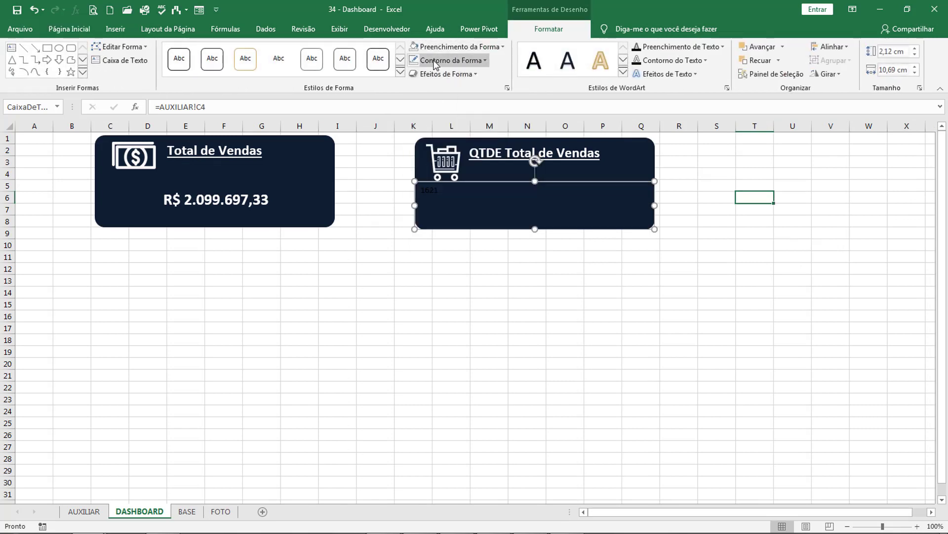
pyautogui.click(450, 60)
pyautogui.click(452, 206)
pyautogui.click(410, 281)
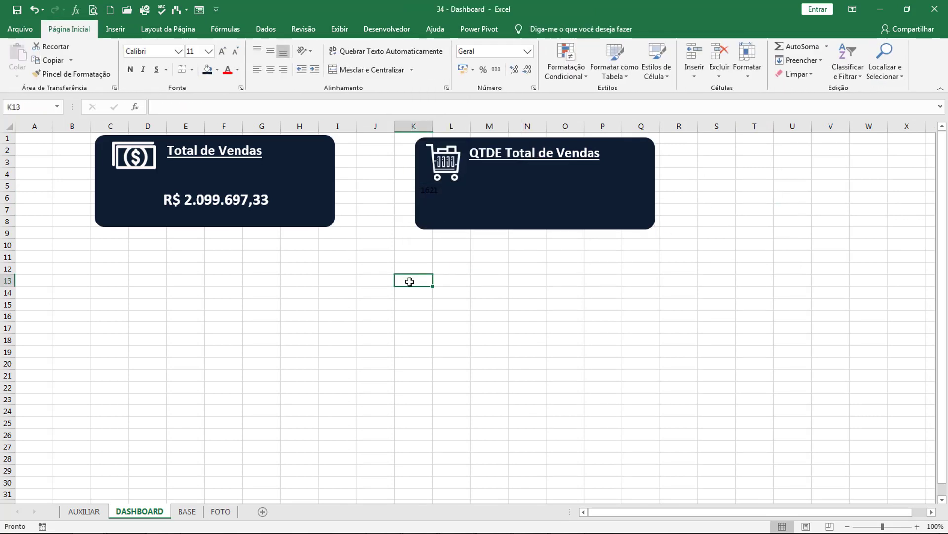
pyautogui.click(238, 201)
pyautogui.click(227, 206)
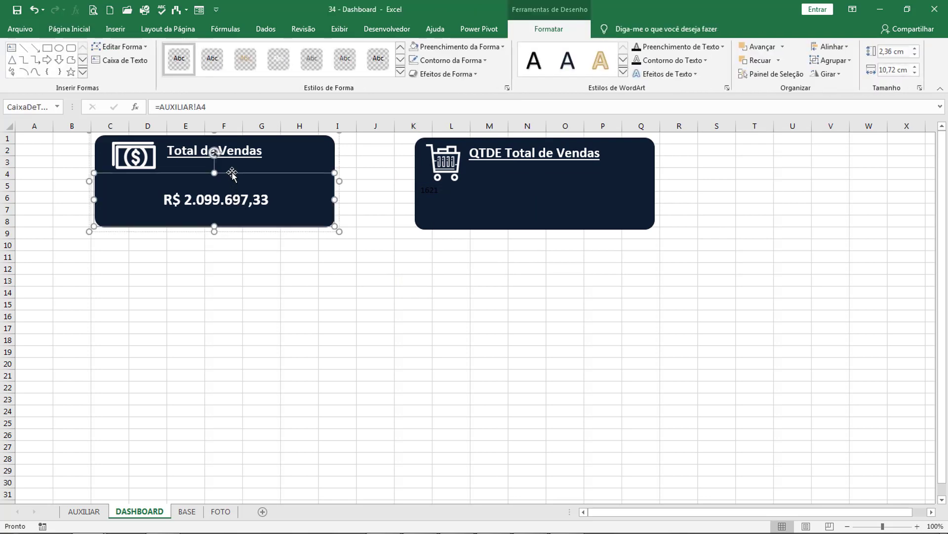
pyautogui.click(349, 285)
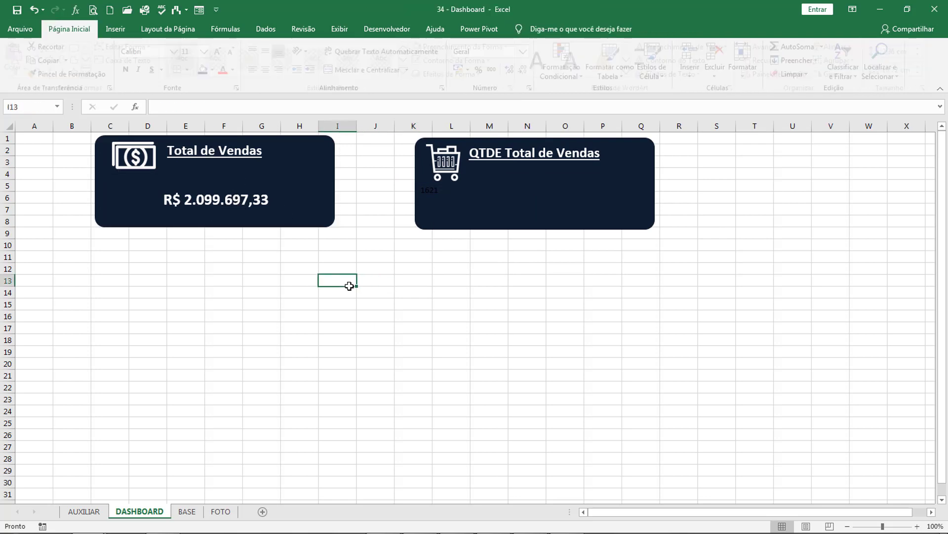
pyautogui.click(335, 164)
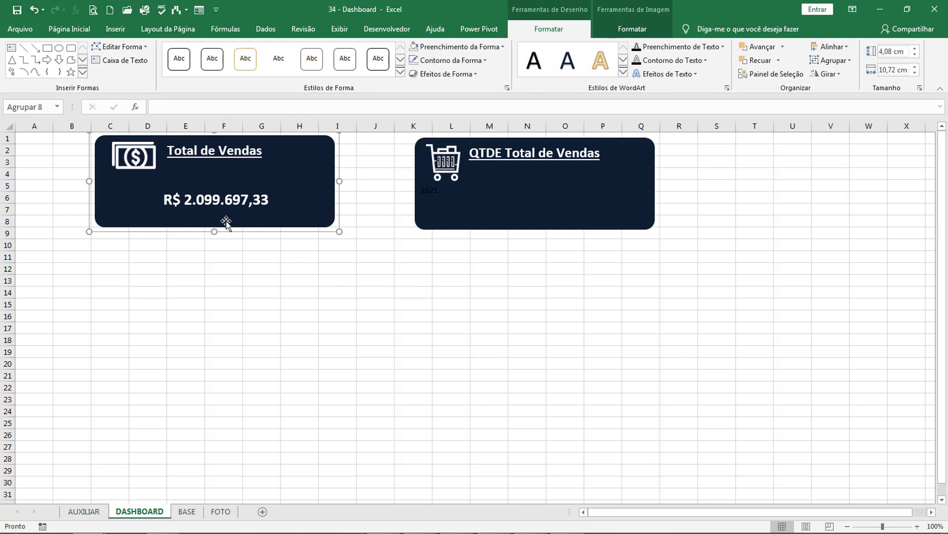
# Copy the formatting of the Total de Vendas amount onto the linked quantity text box with Format Painter
pyautogui.click(208, 198)
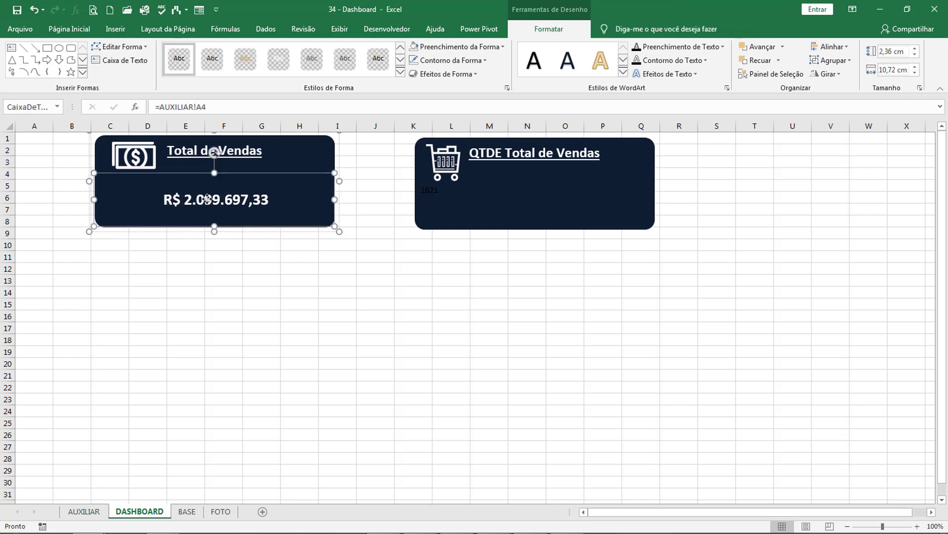
pyautogui.click(70, 30)
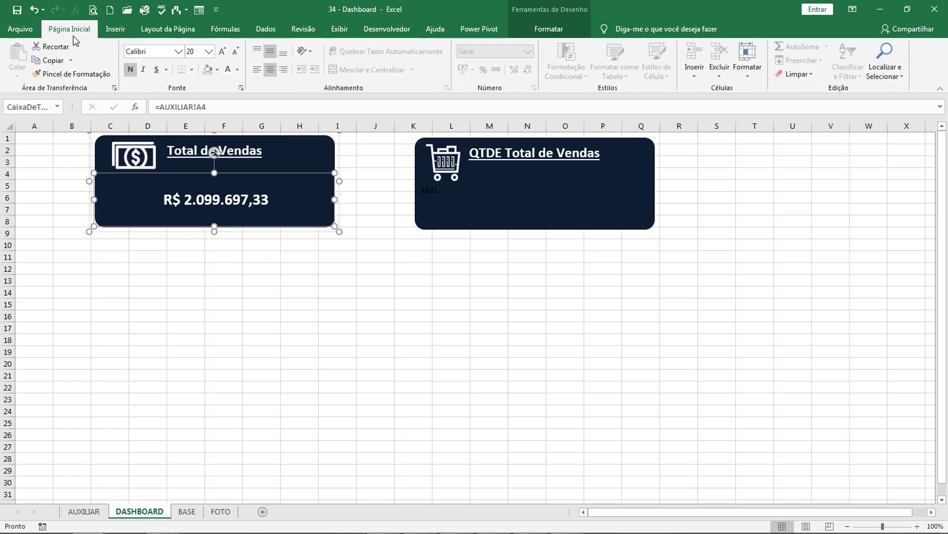
pyautogui.click(80, 73)
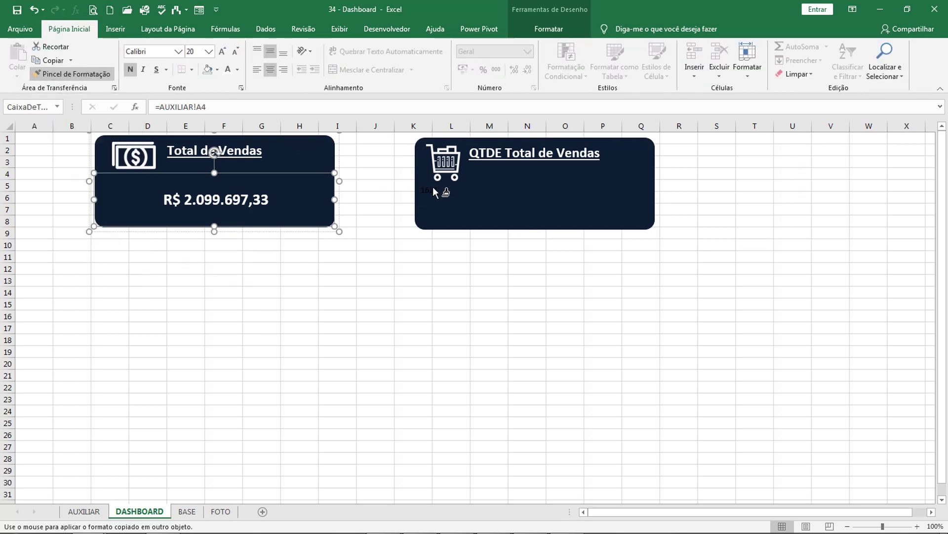
pyautogui.click(431, 195)
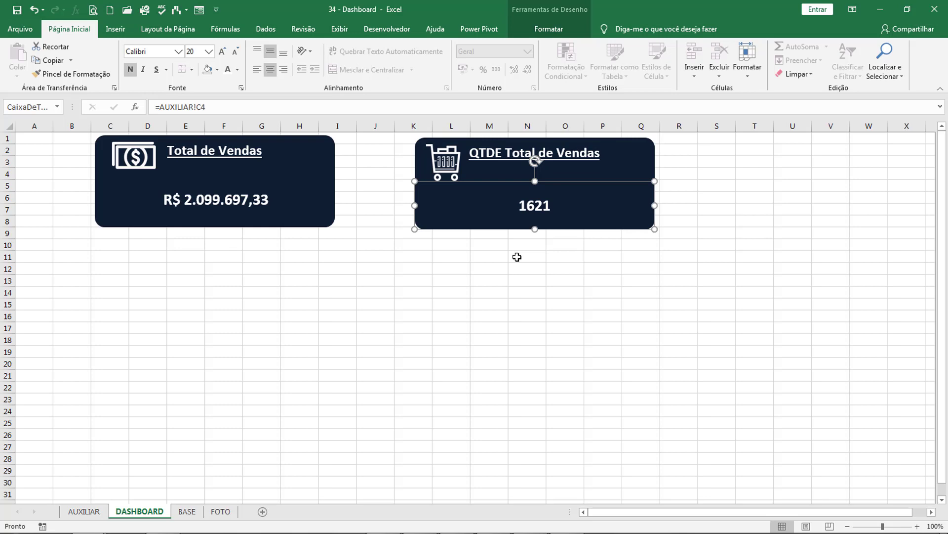
# Nudge the quantity text box slightly upward within the QTDE Total de Vendas card and deselect it
pyautogui.press('Up')
pyautogui.press('Up')
pyautogui.press('Up')
pyautogui.press('Up')
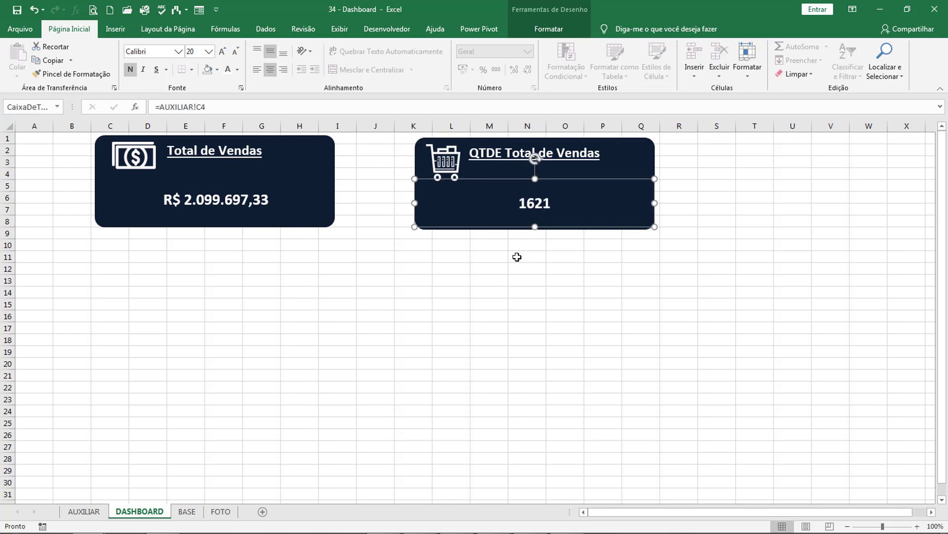
pyautogui.click(517, 257)
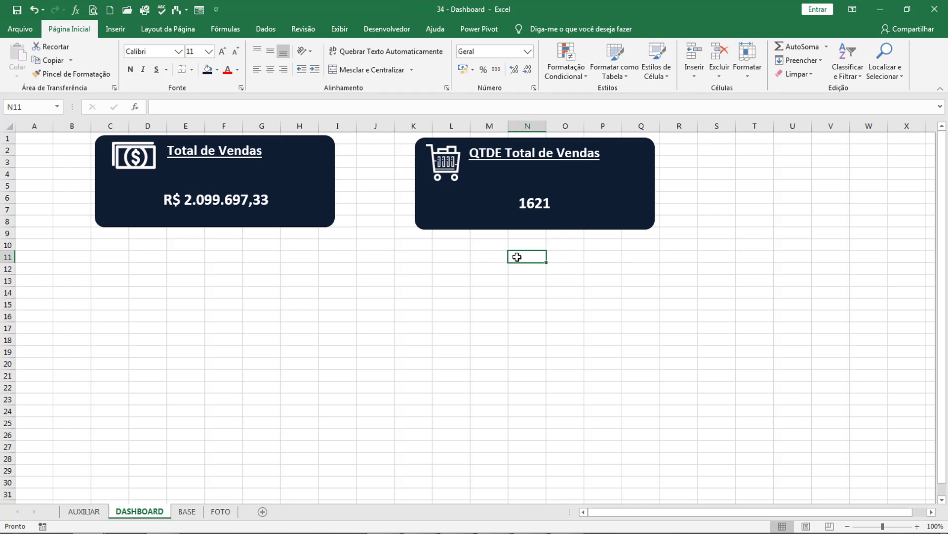
# Group the quantity text box with the QTDE Total de Vendas card
pyautogui.click(560, 193)
pyautogui.keyDown('ctrl'); pyautogui.click(617, 163); pyautogui.keyUp('ctrl')
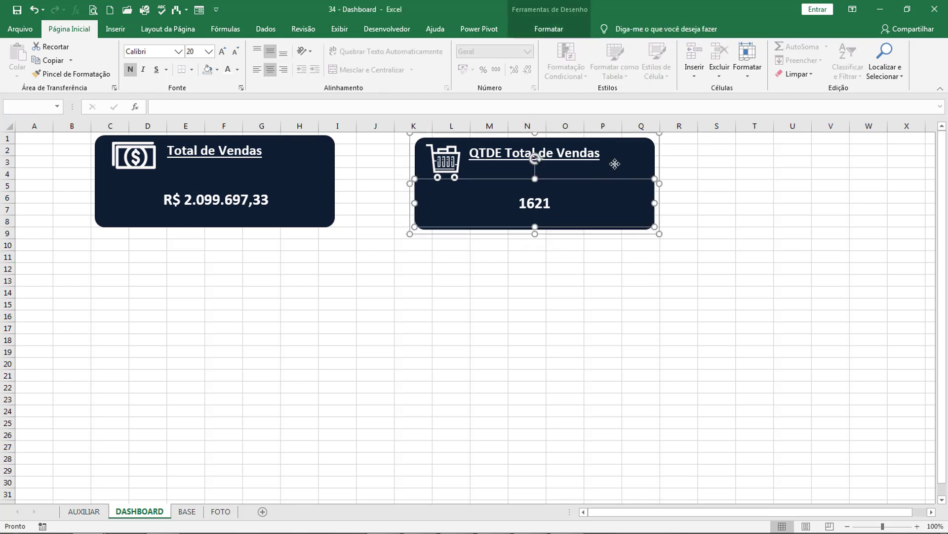
pyautogui.rightClick(618, 163)
pyautogui.moveTo(662, 228)
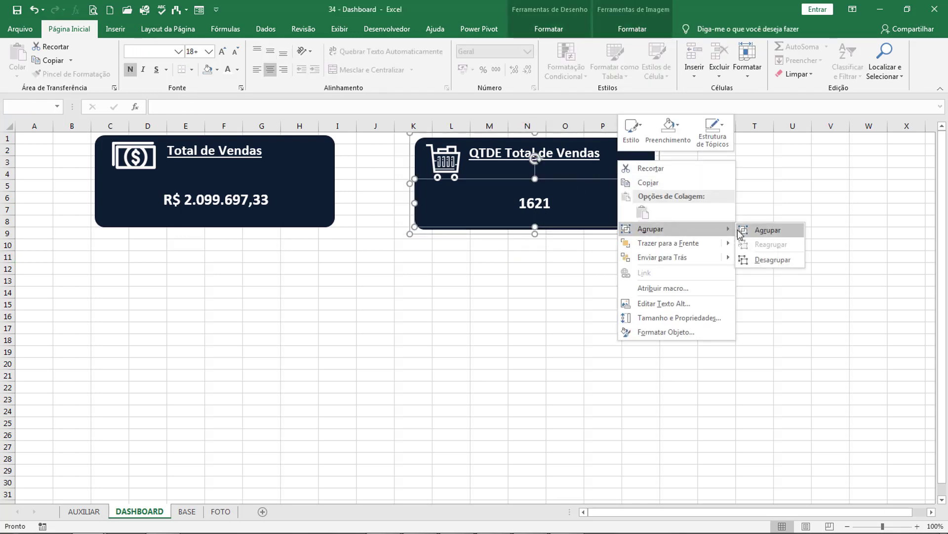
pyautogui.click(743, 236)
# Move the QTDE Total de Vendas card across to columns M–S and the Total de Vendas card to columns D–J, near row 1
pyautogui.moveTo(658, 154); pyautogui.dragTo(733, 149)
pyautogui.click(326, 159)
pyautogui.moveTo(339, 155); pyautogui.dragTo(382, 145)
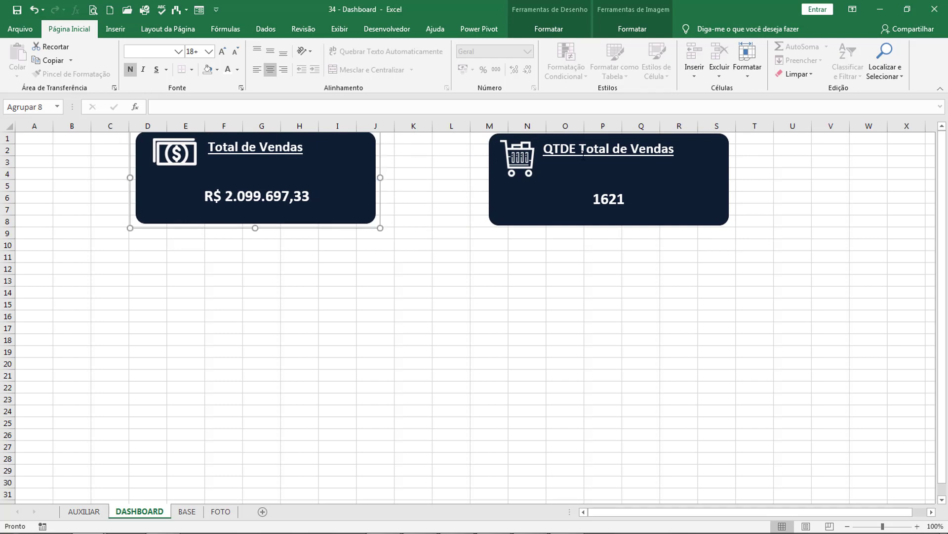
# Reposition the Total de Vendas card over columns E to K and the QTDE Total de Vendas card over columns N to T
pyautogui.moveTo(729, 154); pyautogui.dragTo(752, 154)
pyautogui.click(379, 164)
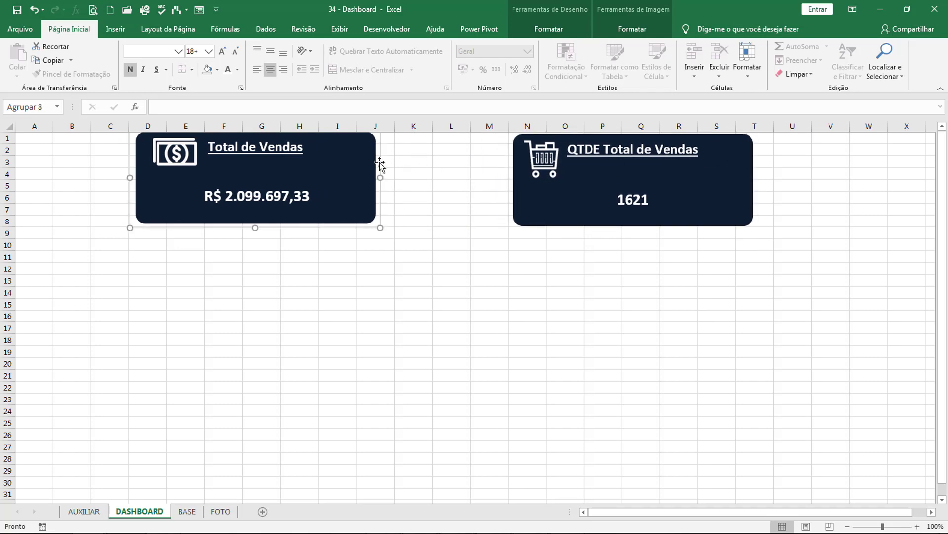
pyautogui.moveTo(380, 162); pyautogui.dragTo(431, 162)
pyautogui.click(472, 164)
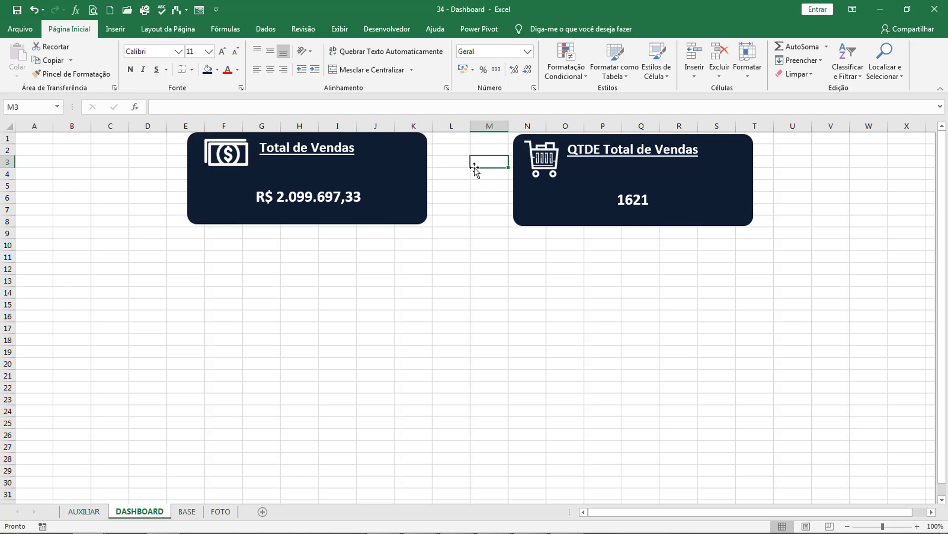
pyautogui.click(509, 174)
pyautogui.moveTo(509, 174); pyautogui.dragTo(508, 172)
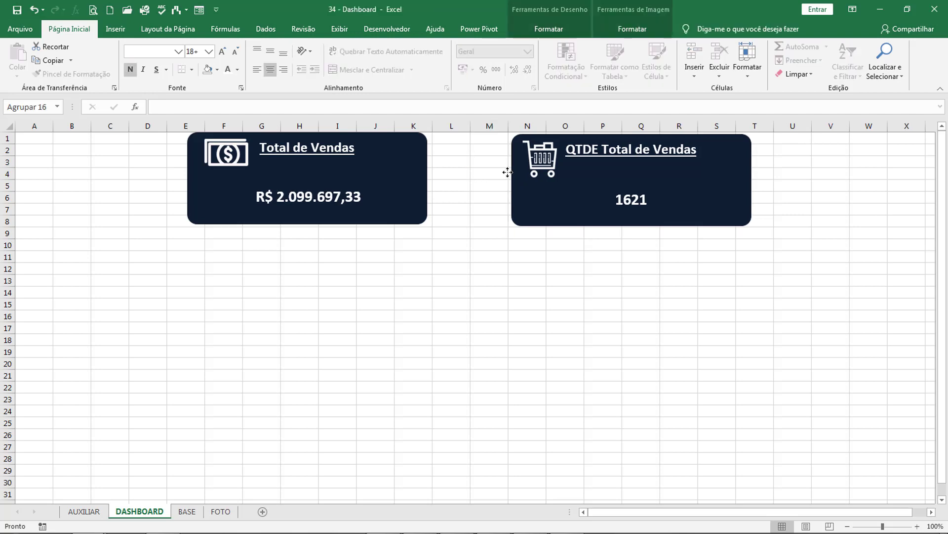
pyautogui.click(396, 296)
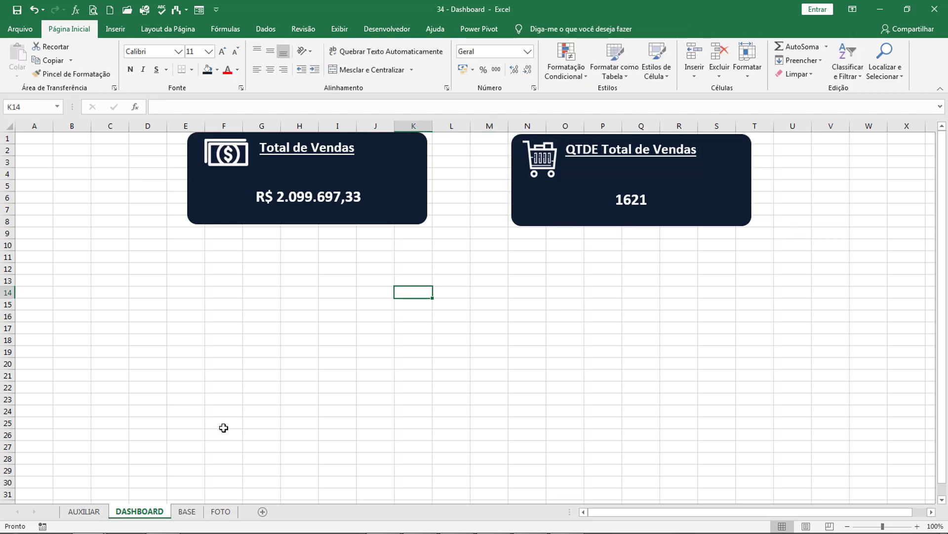
# Check the finished example dashboard in the 34 - Grafico Dinamico 2 workbook and return to the 34 - Dashboard workbook
pyautogui.hotkey('alt', 'Tab')
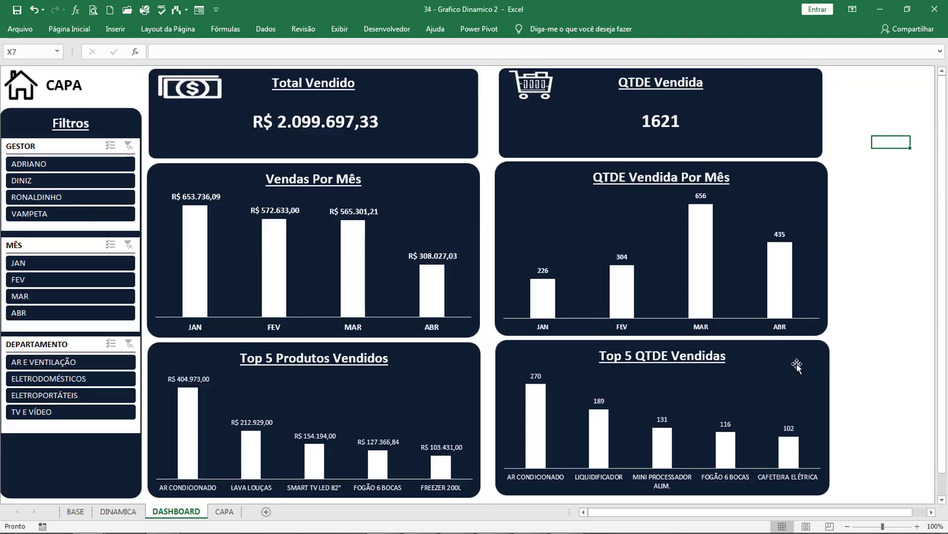
pyautogui.hotkey('alt', 'Tab')
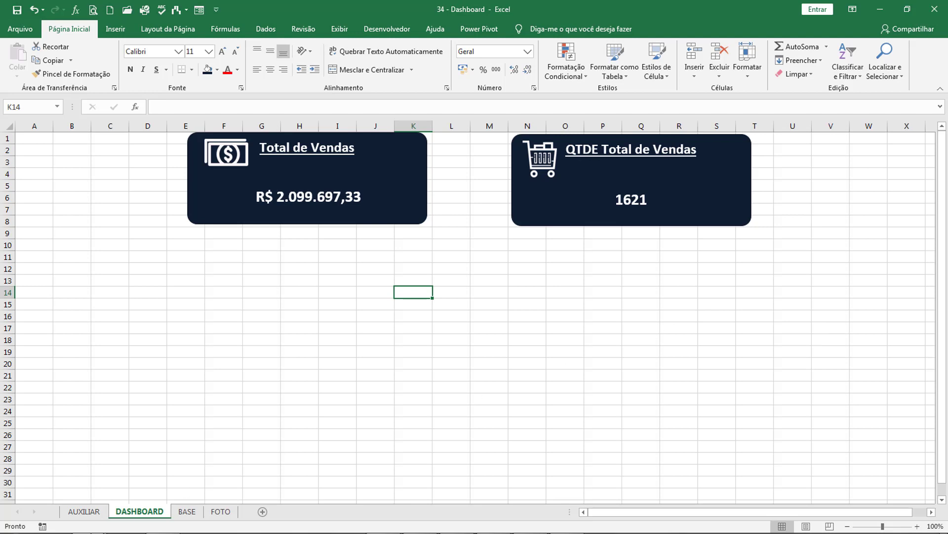
# Name the Soma de QTDE VENDIDO 2019 pivot table on the AUXILIAR sheet QTDETOTALVENDIDO
pyautogui.click(84, 511)
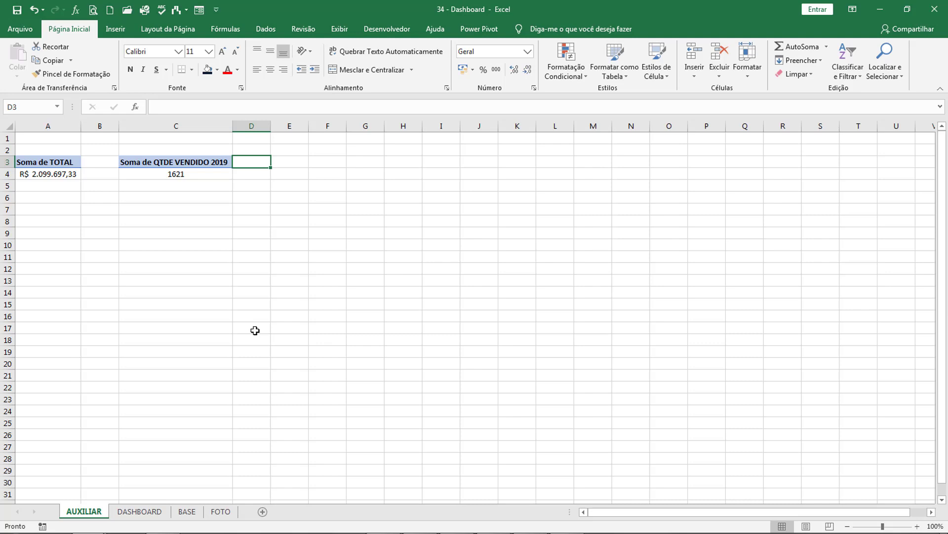
pyautogui.moveTo(187, 162); pyautogui.dragTo(190, 174)
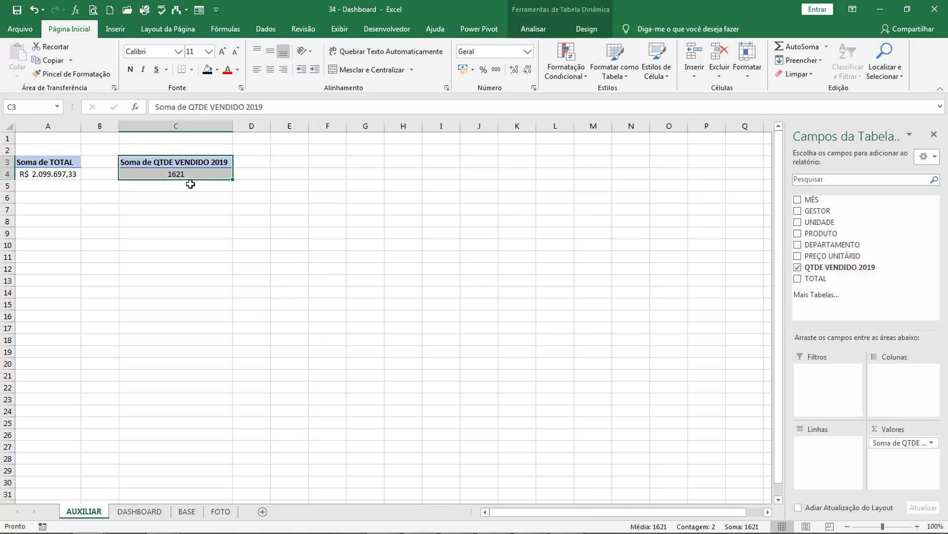
pyautogui.click(526, 29)
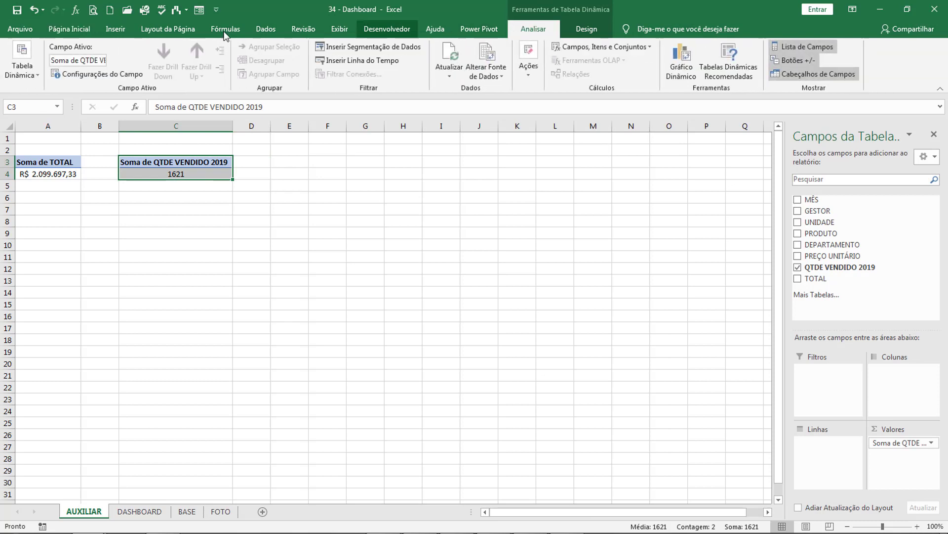
pyautogui.click(22, 67)
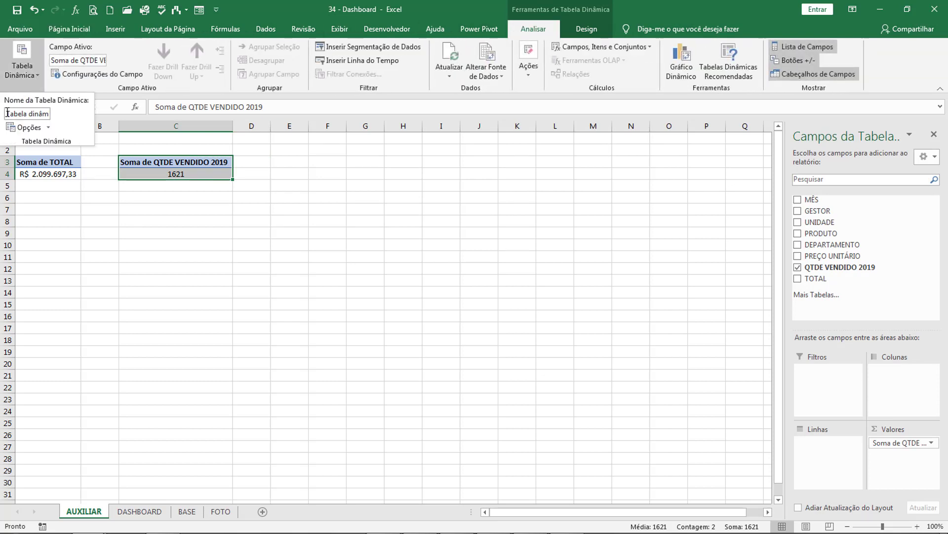
pyautogui.moveTo(7, 113); pyautogui.dragTo(54, 115)
pyautogui.write('QTDETOTALVENDIDO')
pyautogui.press('Return')
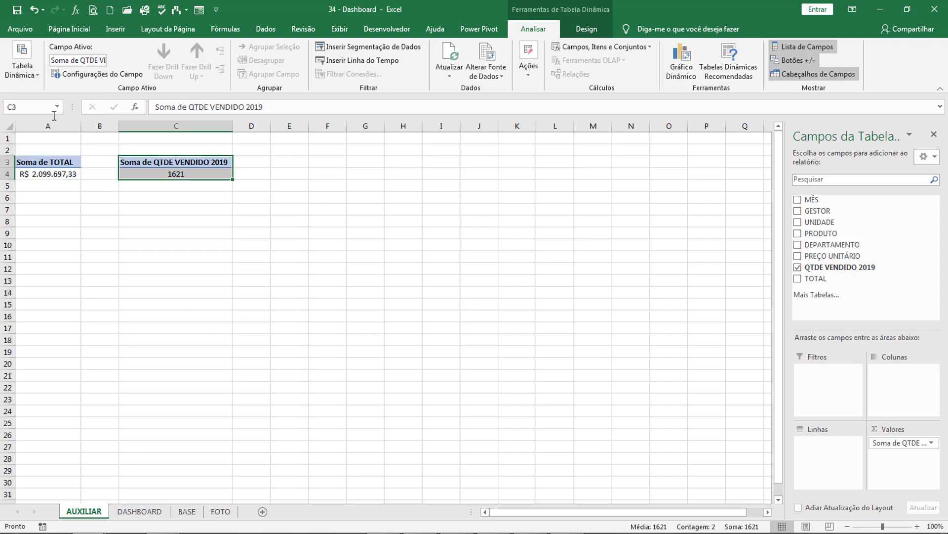
pyautogui.click(364, 174)
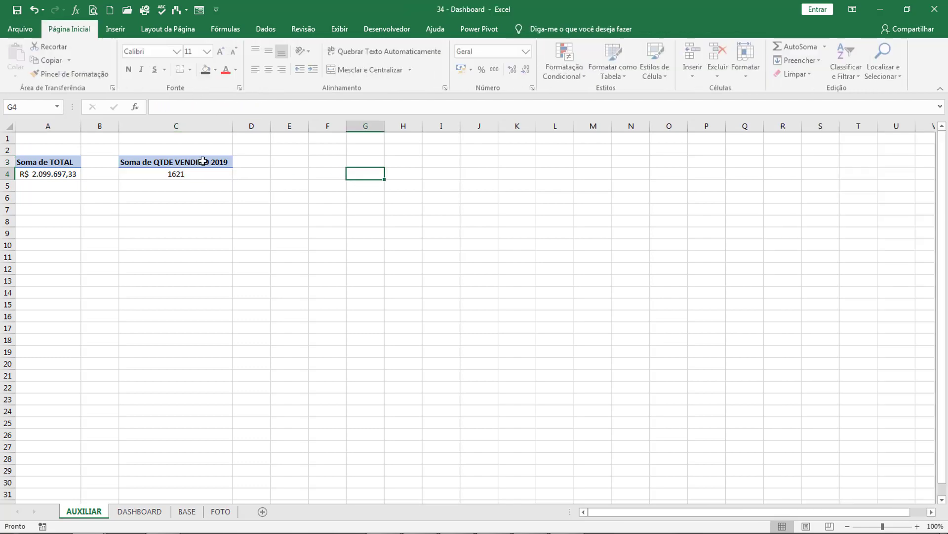
# Duplicate the quantity pivot table from C3:C4 to cell E3 on the AUXILIAR sheet
pyautogui.moveTo(183, 164); pyautogui.dragTo(184, 173)
pyautogui.hotkey('ctrl', 'c')
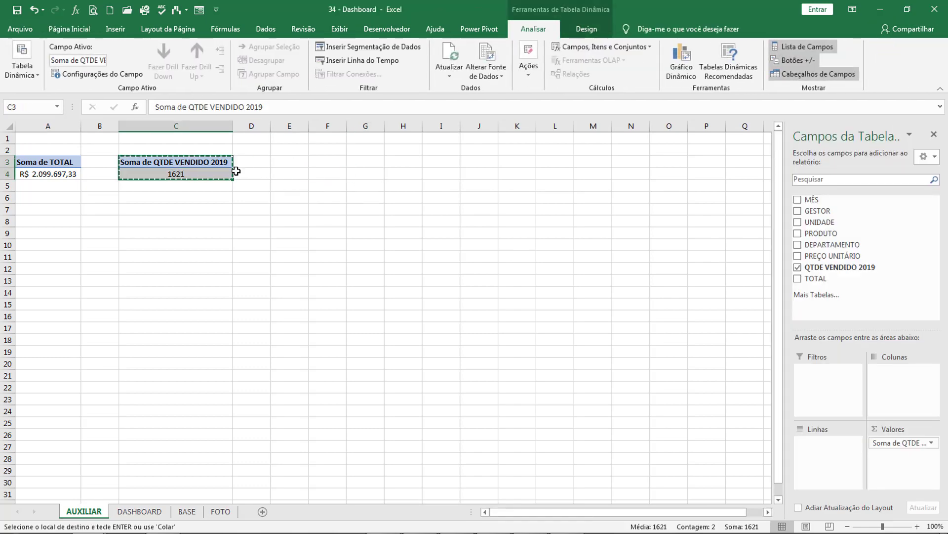
pyautogui.click(278, 162)
pyautogui.hotkey('ctrl', 'v')
pyautogui.doubleClick(308, 130)
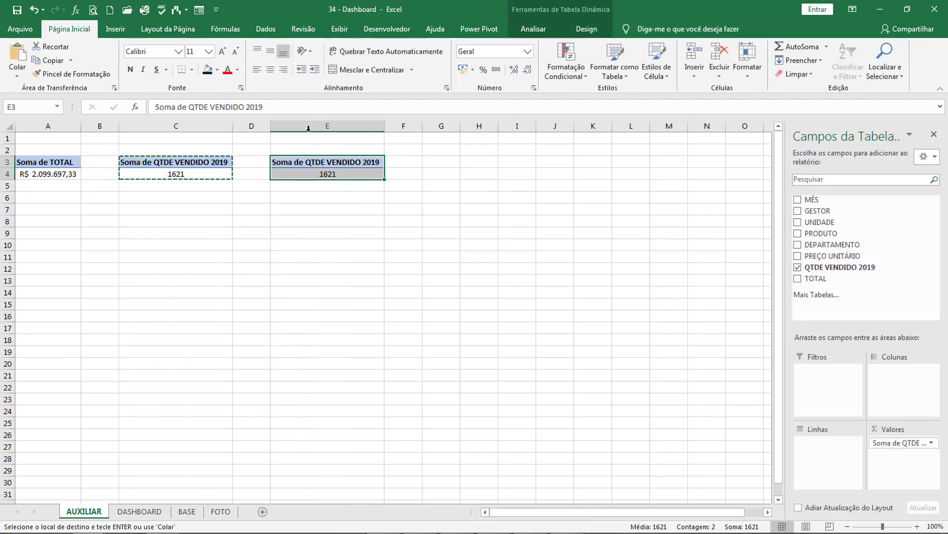
pyautogui.press('Escape')
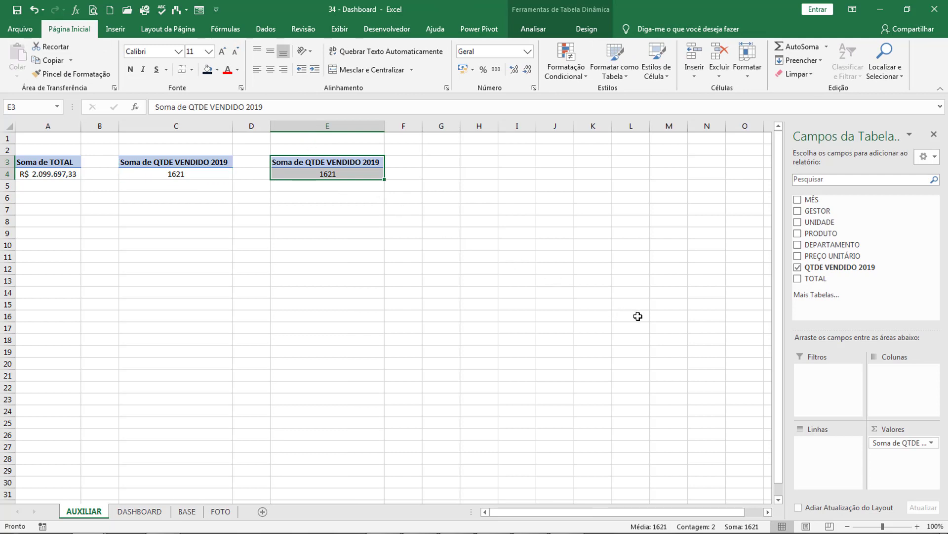
# Rebuild the copied pivot table with MÊS as rows and the sum of TOTAL as values in place of QTDE VENDIDO 2019
pyautogui.moveTo(880, 443)
pyautogui.mouseDown()
pyautogui.moveTo(829, 483)
pyautogui.moveTo(544, 346)
pyautogui.mouseUp()
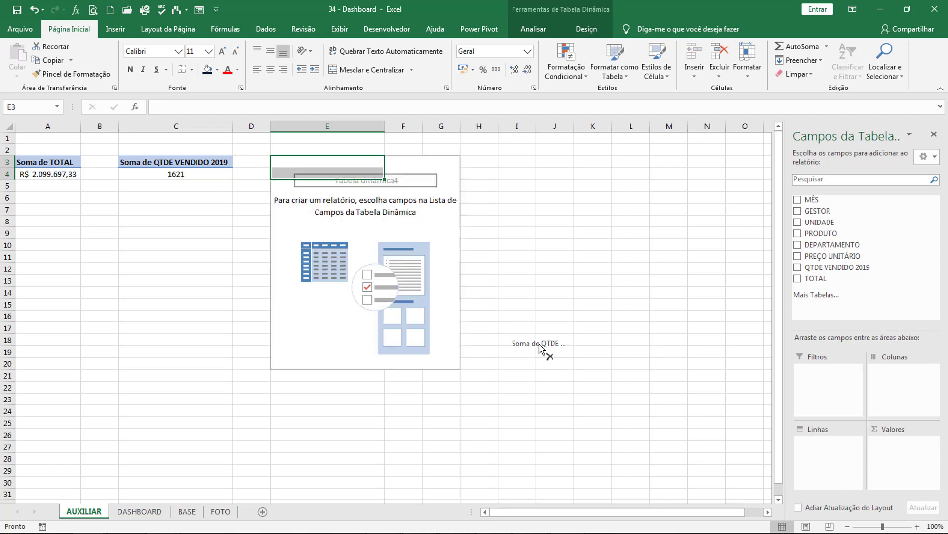
pyautogui.moveTo(808, 202); pyautogui.dragTo(839, 455)
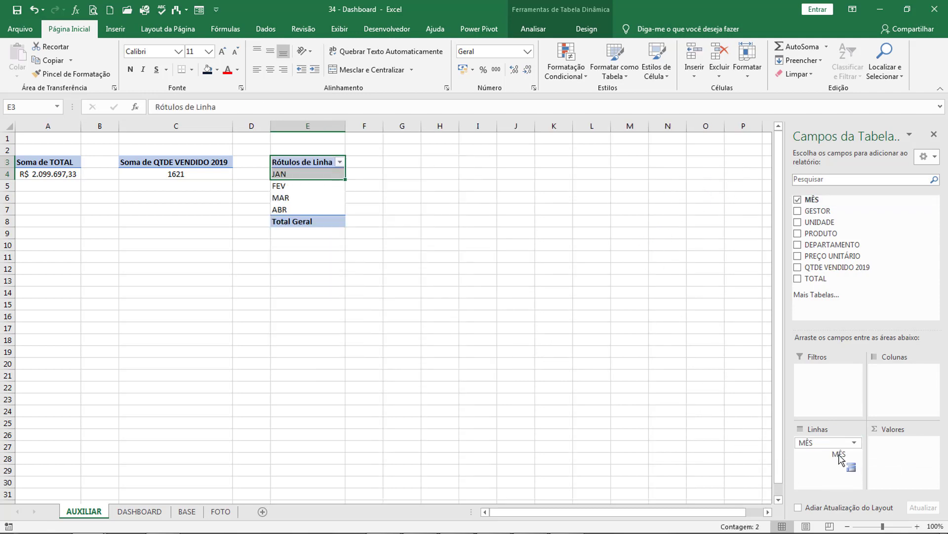
pyautogui.moveTo(832, 278); pyautogui.dragTo(723, 409)
pyautogui.moveTo(915, 464); pyautogui.dragTo(914, 462)
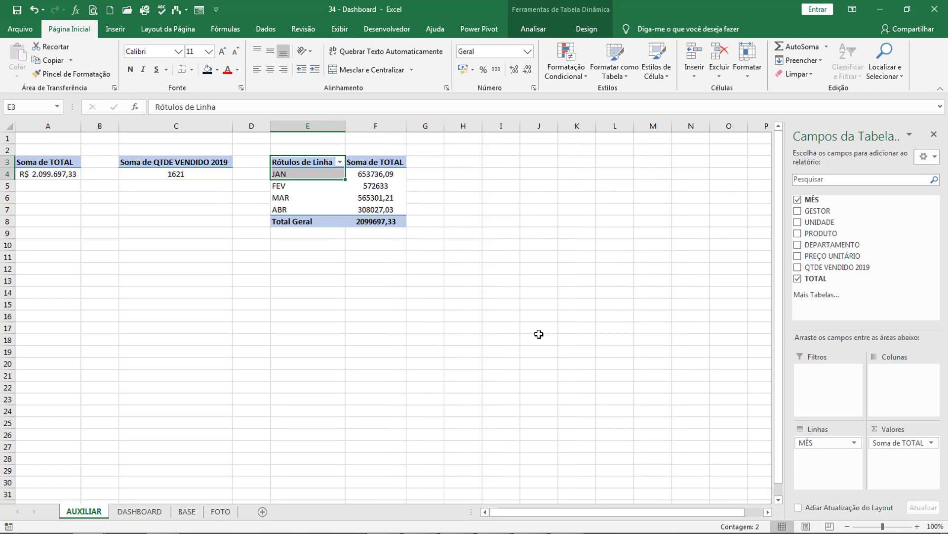
# Apply the R$ accounting number format to the monthly totals and grand total in F4:F8
pyautogui.moveTo(384, 178); pyautogui.dragTo(378, 222)
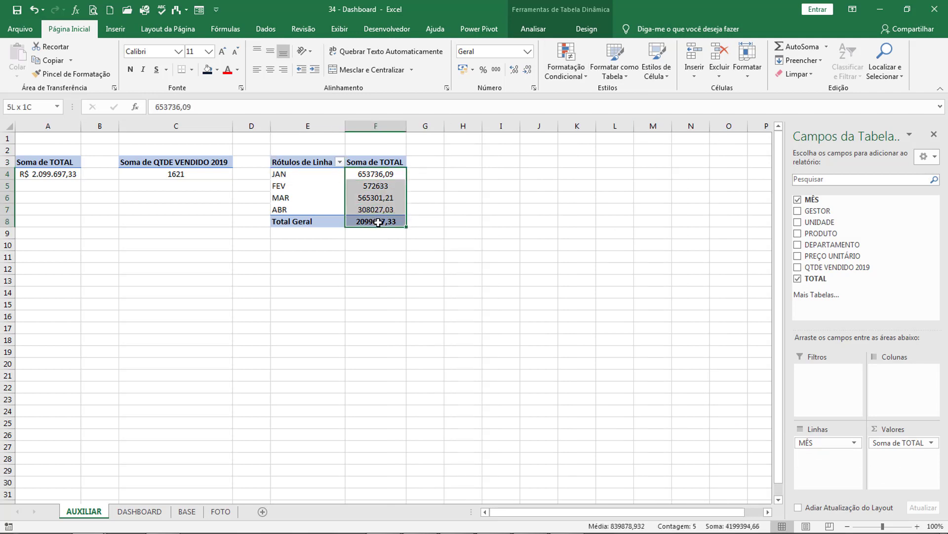
pyautogui.click(464, 69)
pyautogui.click(481, 163)
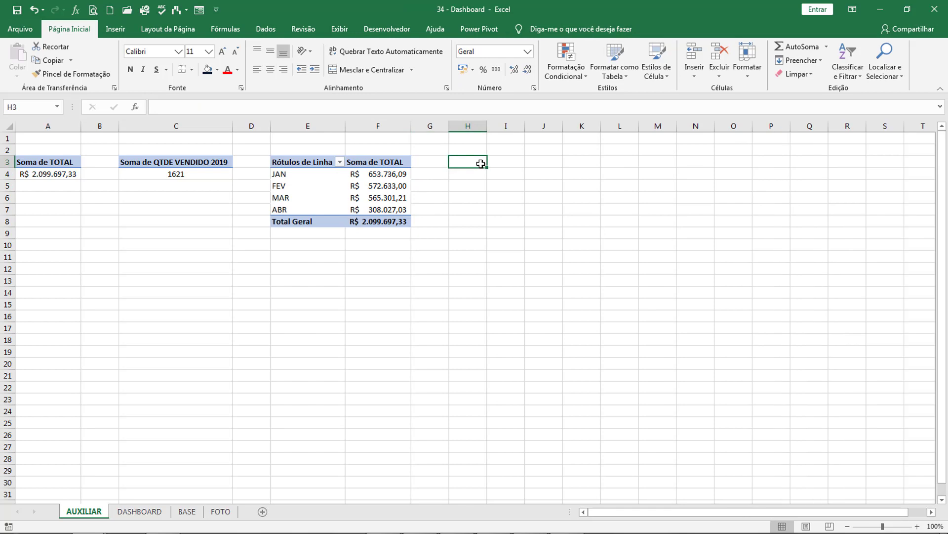
pyautogui.rightClick(302, 223)
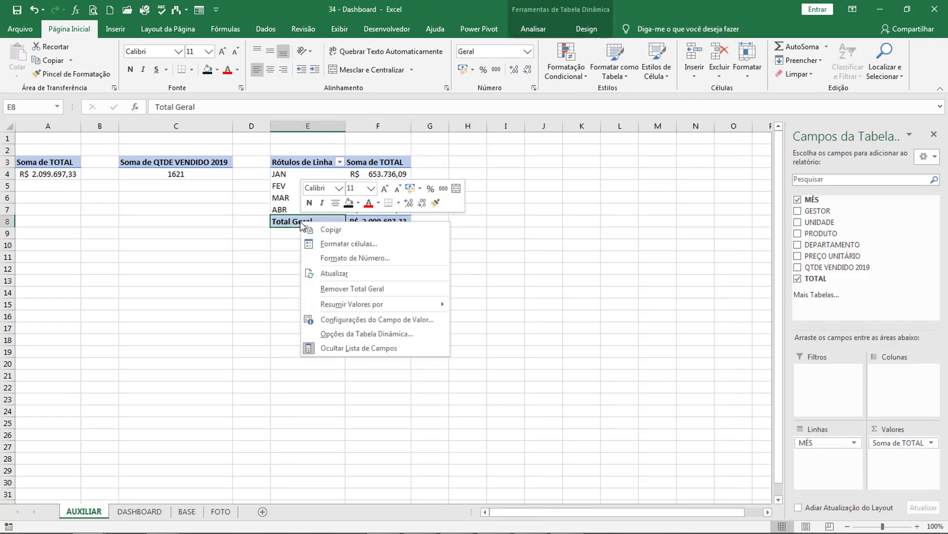
pyautogui.click(488, 238)
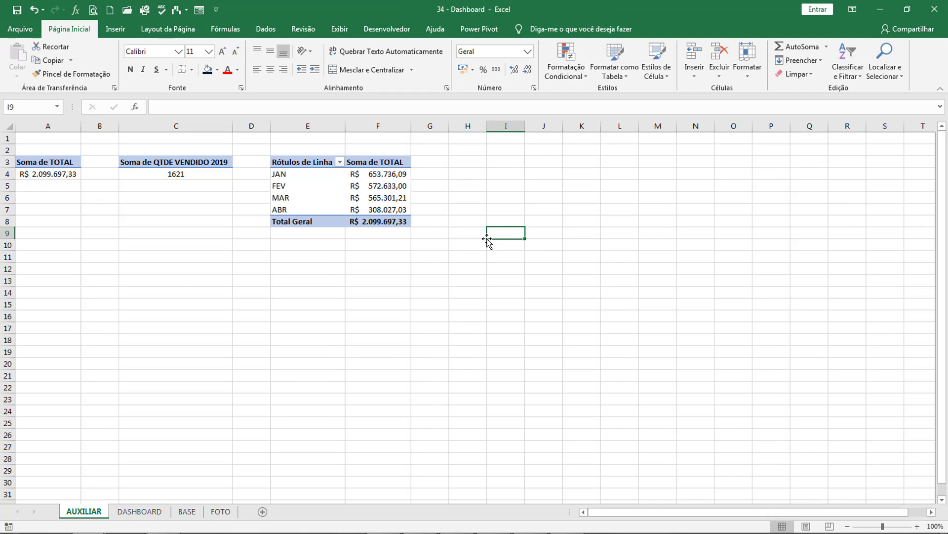
# Name the monthly sales pivot table VENDASPORMES
pyautogui.click(402, 198)
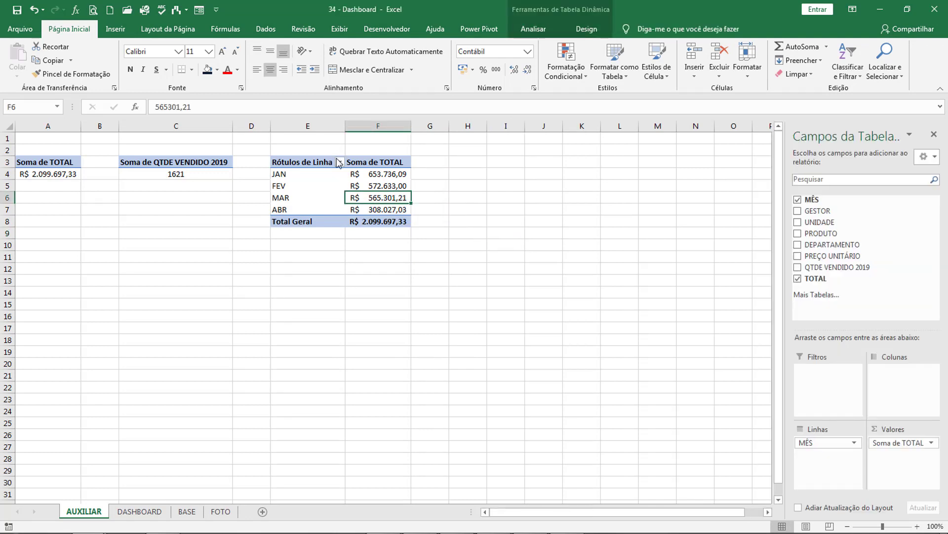
pyautogui.click(534, 29)
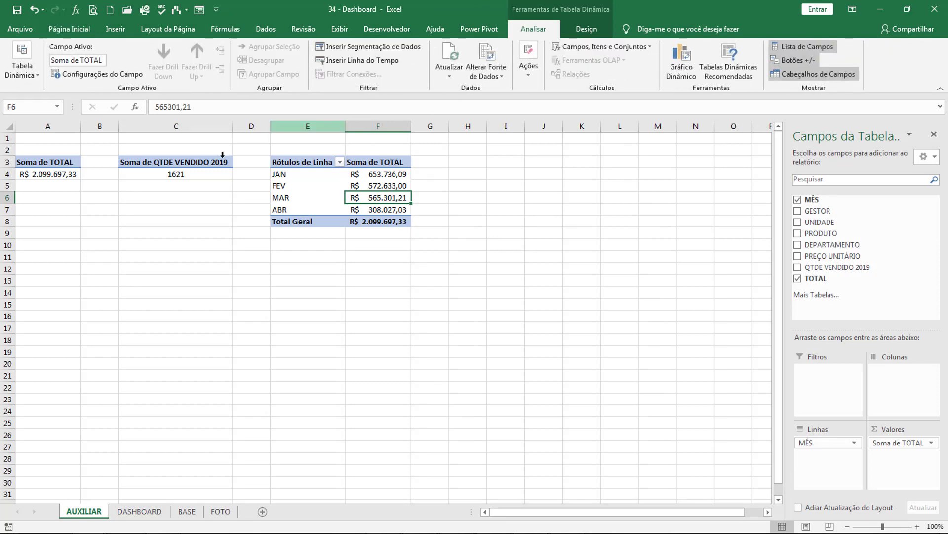
pyautogui.click(22, 74)
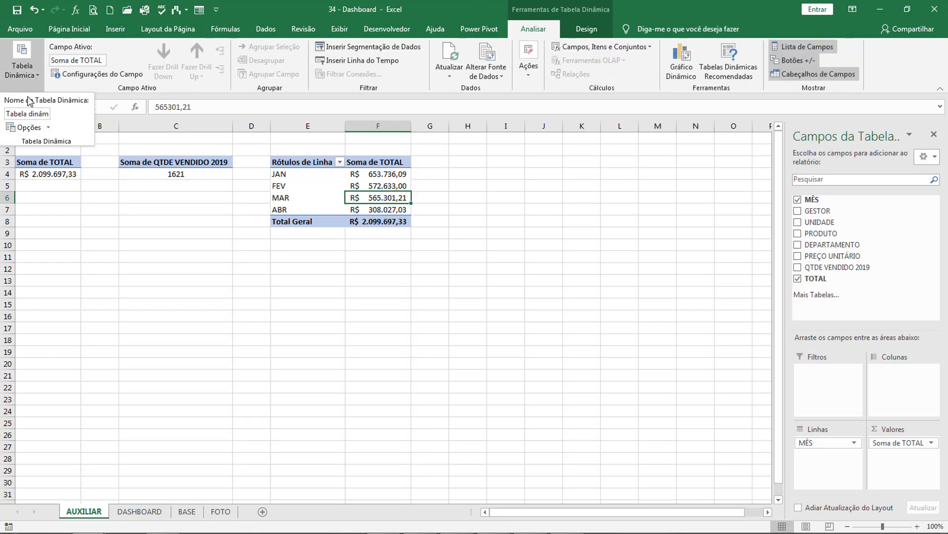
pyautogui.click(19, 114)
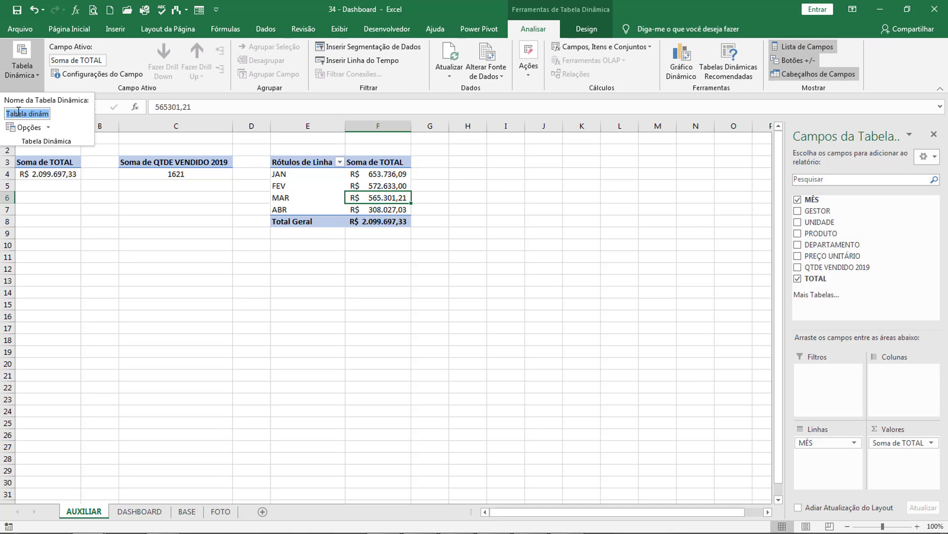
pyautogui.write('VENDASPORMES')
pyautogui.press('Return')
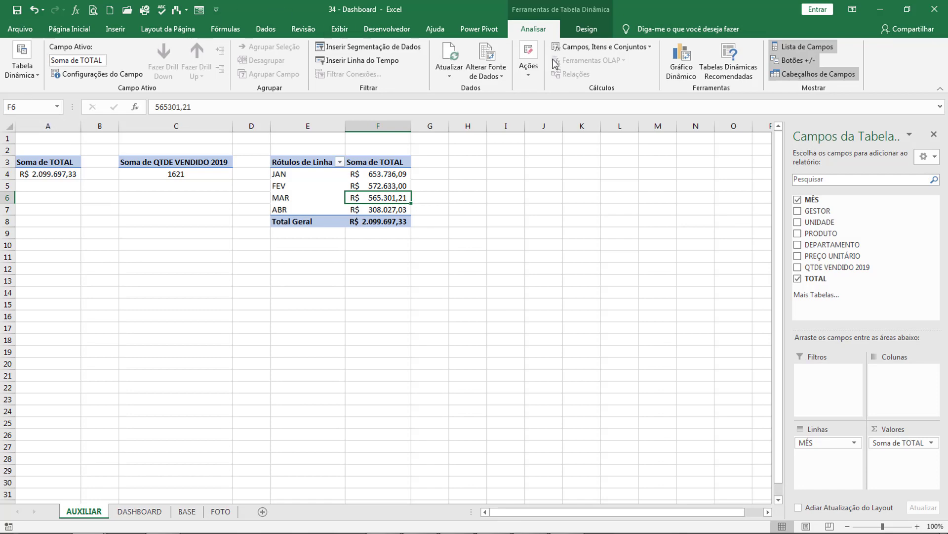
# Insert a clustered column (Coluna Agrupada) pivot chart from the monthly sales pivot table, after previewing the line, doughnut and bar types
pyautogui.click(670, 59)
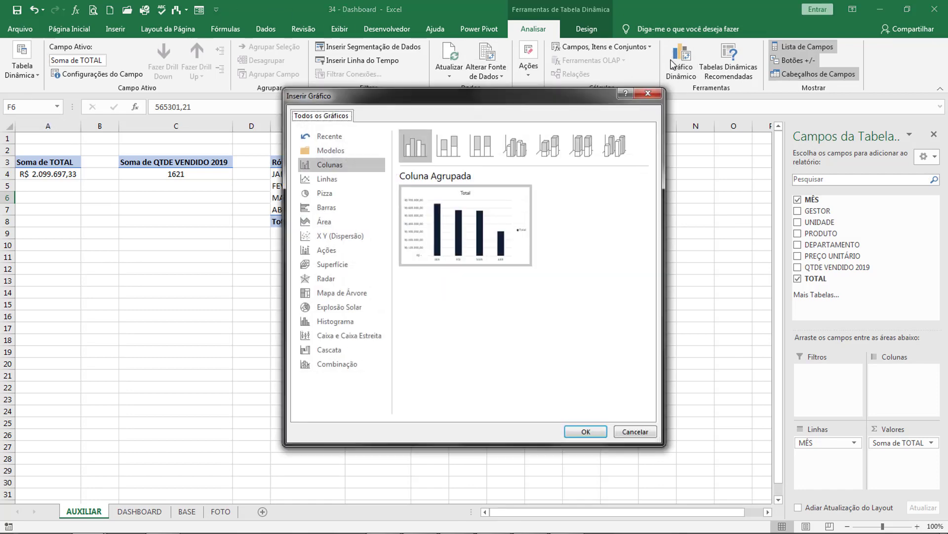
pyautogui.click(361, 180)
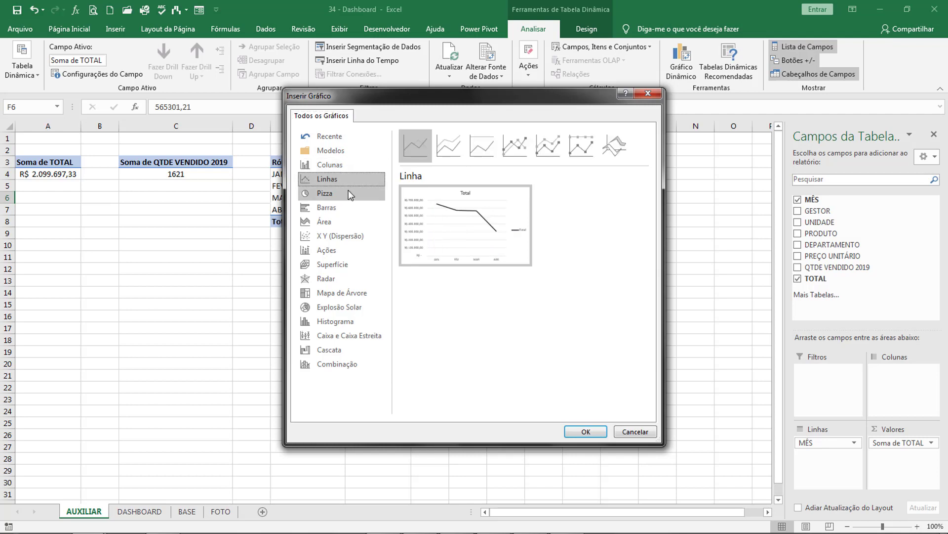
pyautogui.click(350, 194)
pyautogui.click(547, 154)
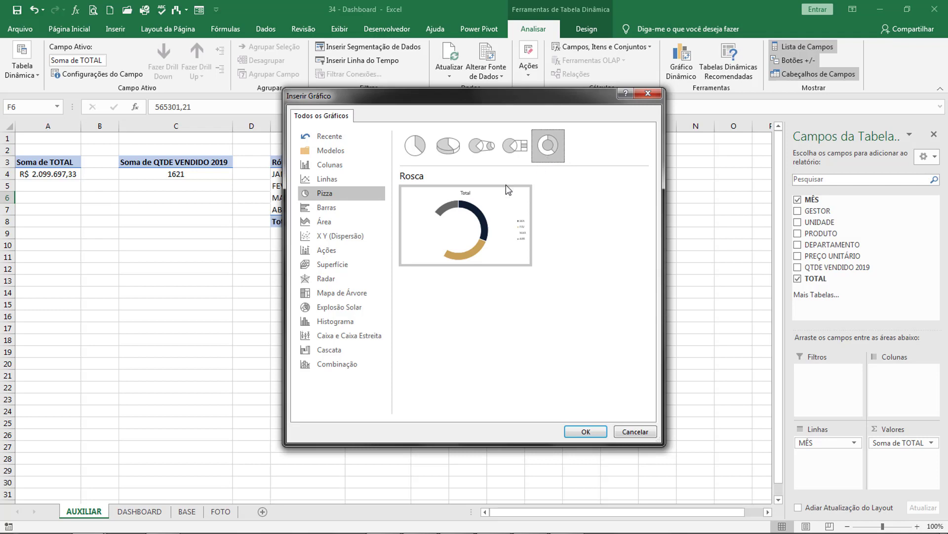
pyautogui.click(325, 205)
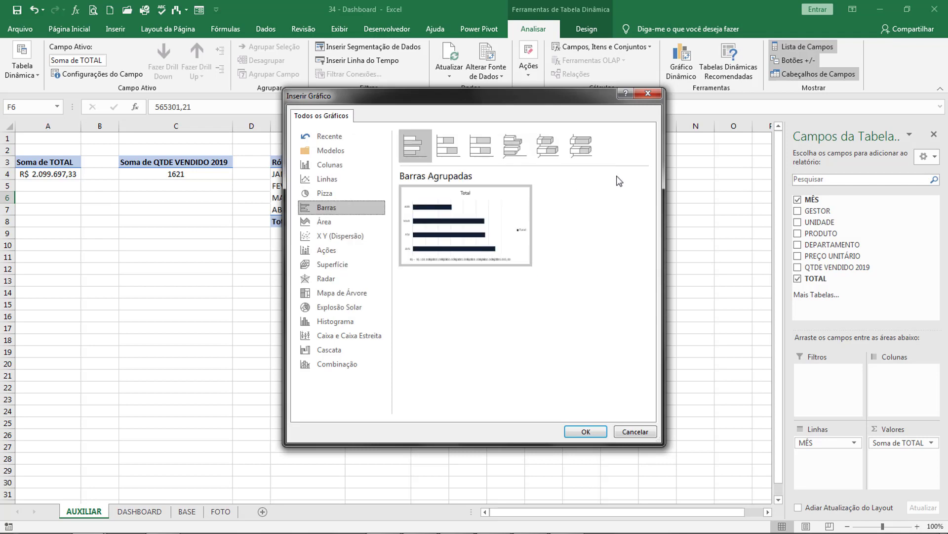
pyautogui.click(343, 163)
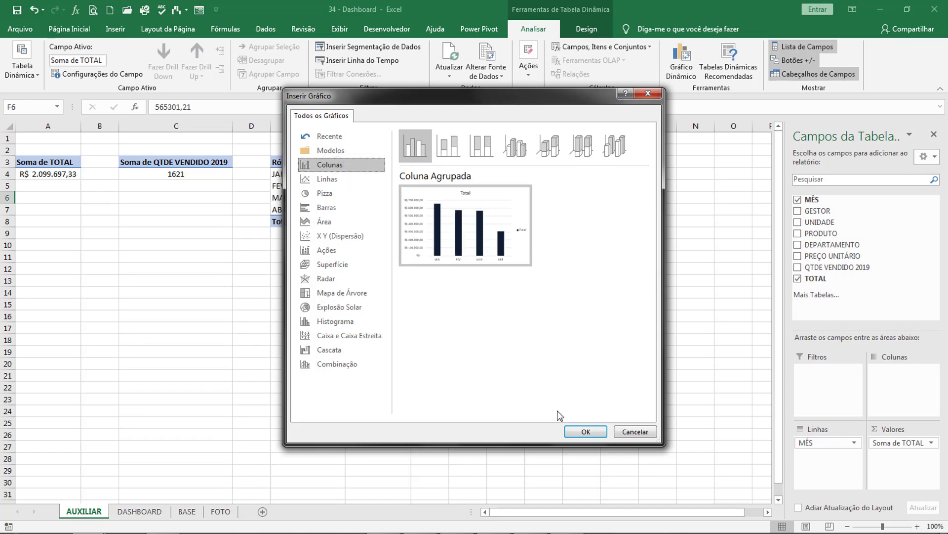
pyautogui.click(579, 431)
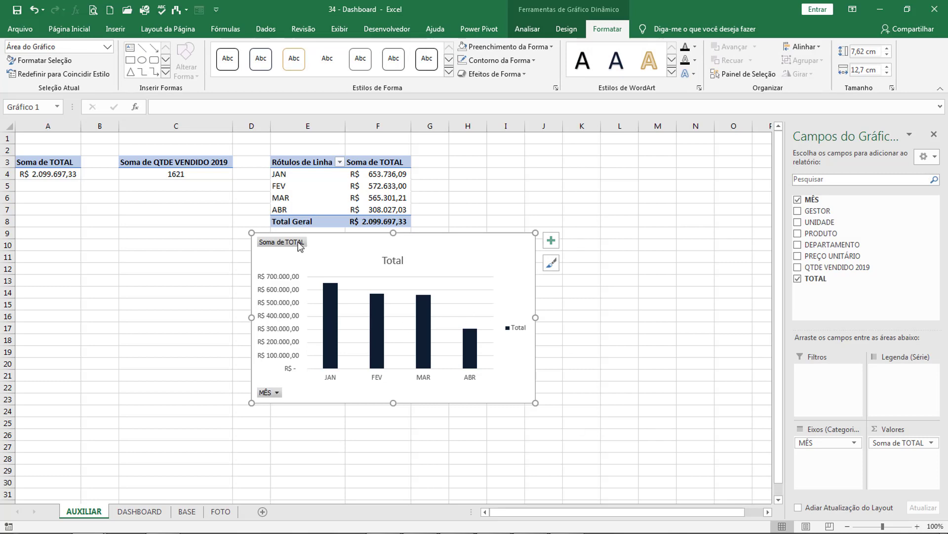
# Hide all the field buttons on the monthly sales pivot chart
pyautogui.click(460, 200)
pyautogui.click(445, 236)
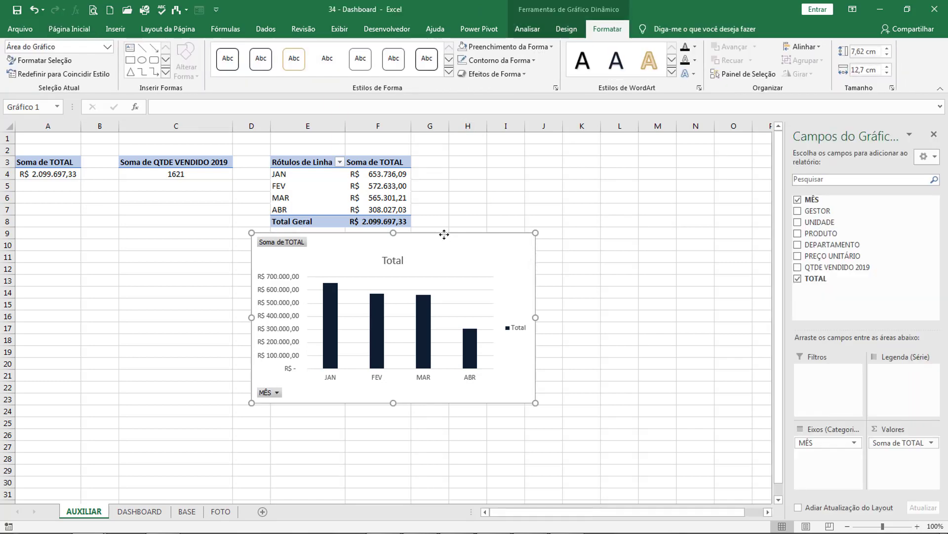
pyautogui.click(524, 31)
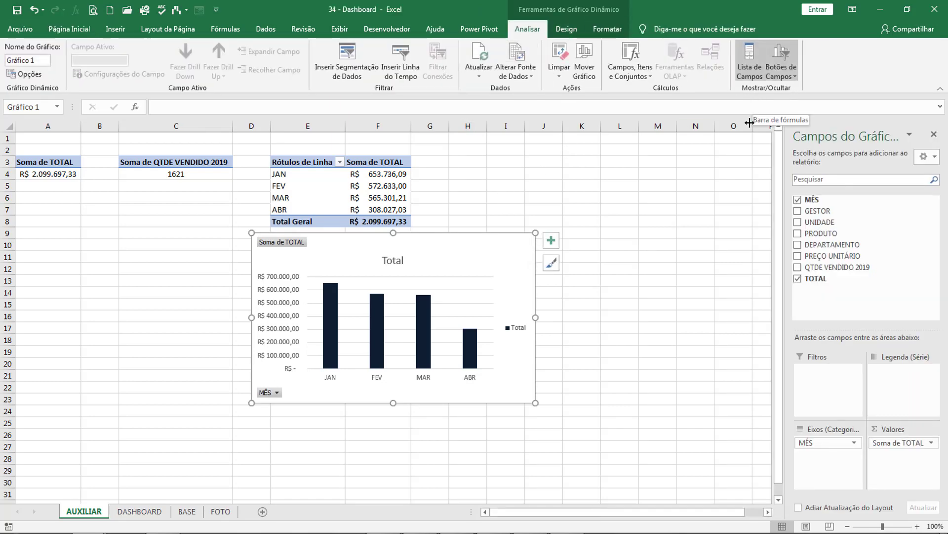
pyautogui.click(792, 53)
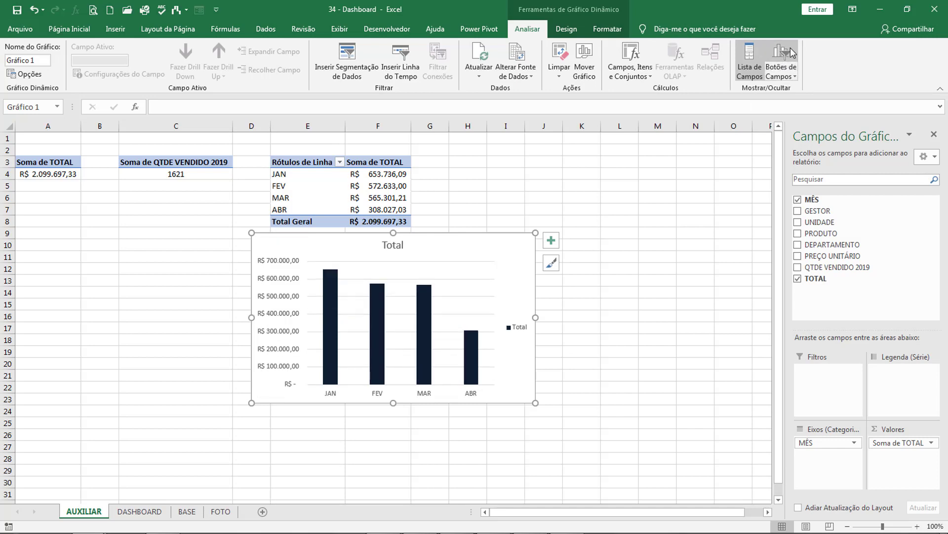
# Delete the legend and the horizontal gridlines from the monthly sales chart
pyautogui.click(515, 327)
pyautogui.press('Delete')
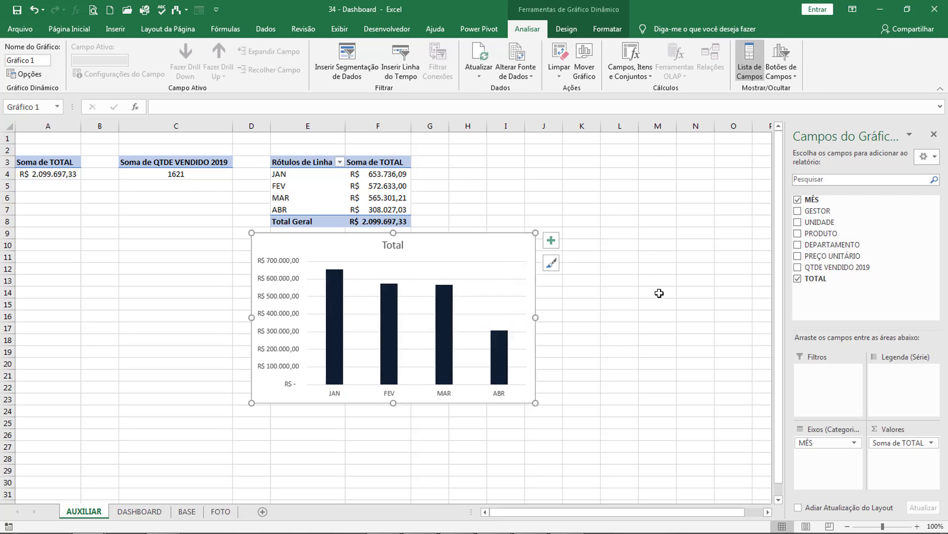
pyautogui.click(406, 296)
pyautogui.press('Delete')
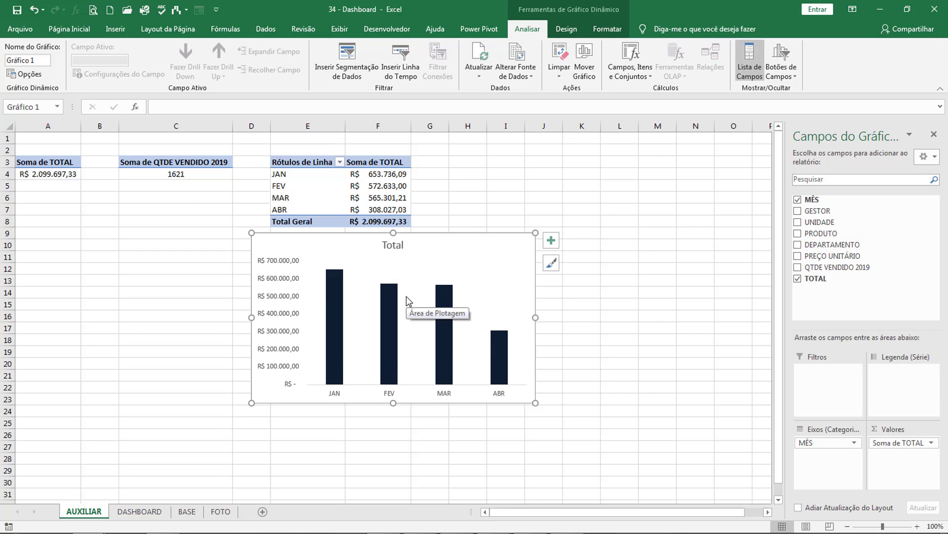
pyautogui.click(543, 161)
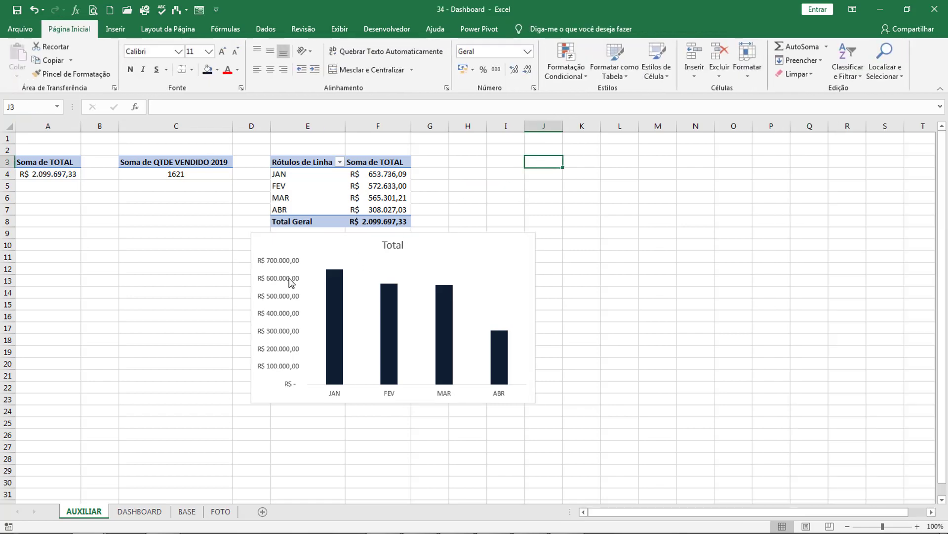
# Fix the minimum of the chart's vertical axis at 0 in the axis formatting options
pyautogui.rightClick(289, 279)
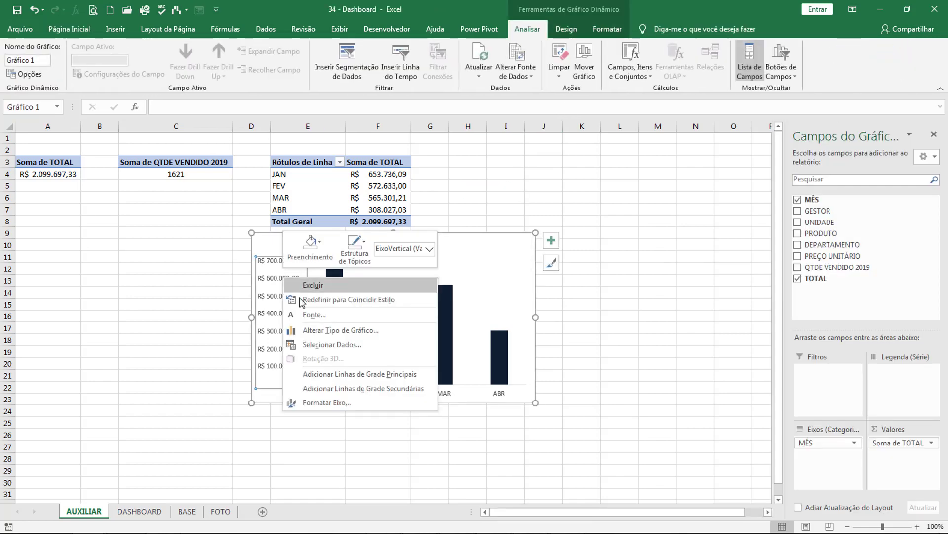
pyautogui.click(322, 403)
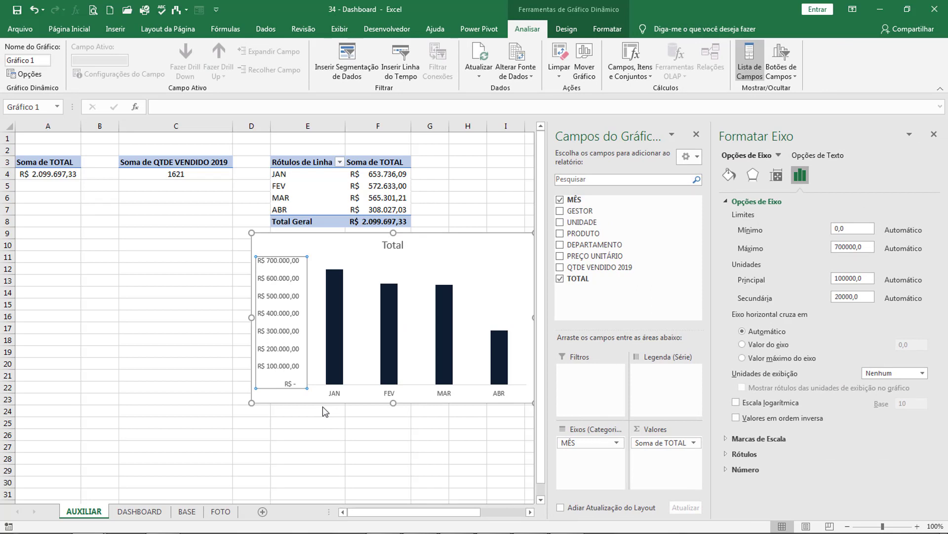
pyautogui.doubleClick(840, 229)
pyautogui.press('BackSpace')
pyautogui.write('0')
pyautogui.press('Return')
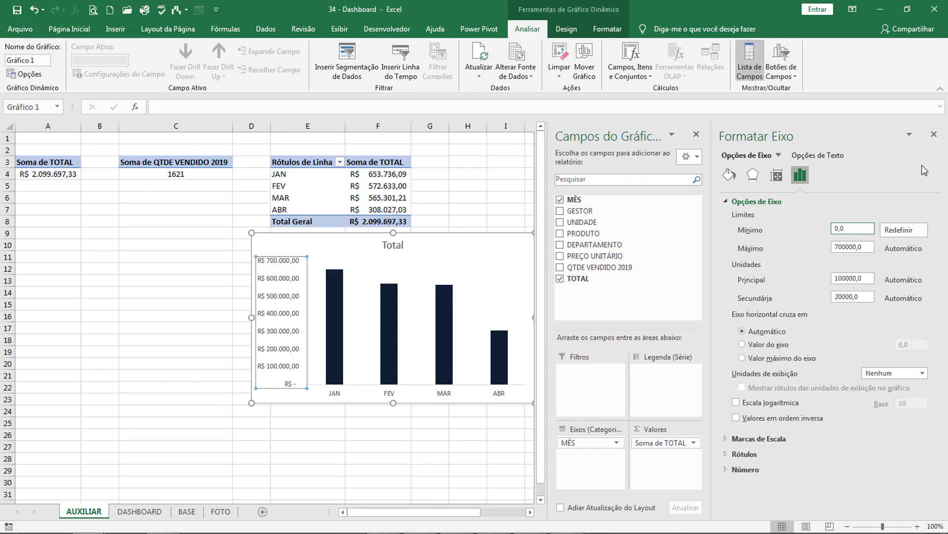
pyautogui.click(934, 133)
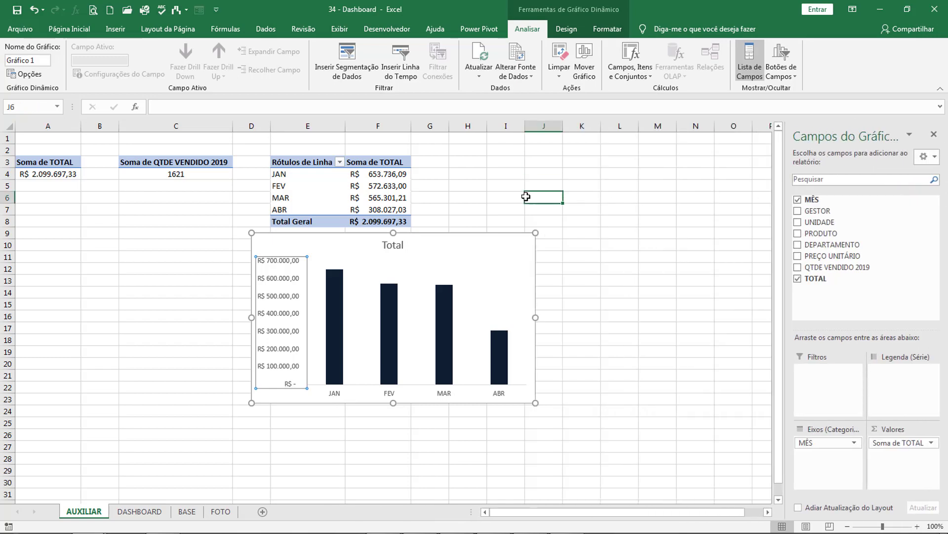
# Delete the chart's vertical value axis and show data labels on the columns
pyautogui.click(525, 195)
pyautogui.click(275, 304)
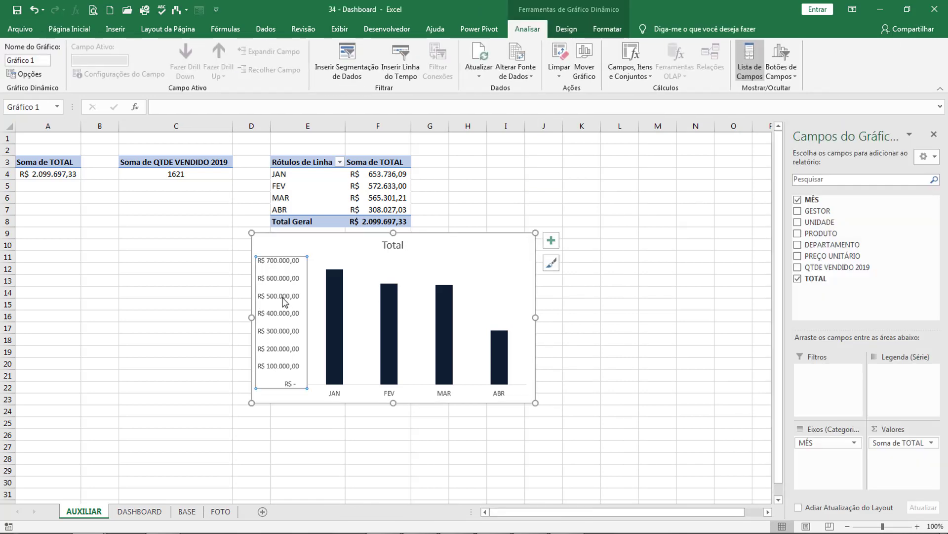
pyautogui.press('Delete')
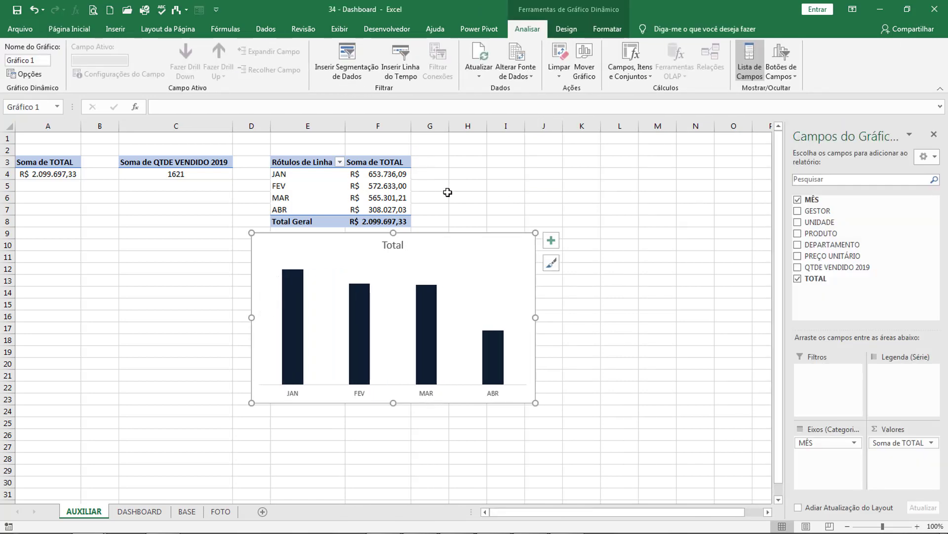
pyautogui.click(551, 241)
pyautogui.click(580, 291)
pyautogui.click(562, 199)
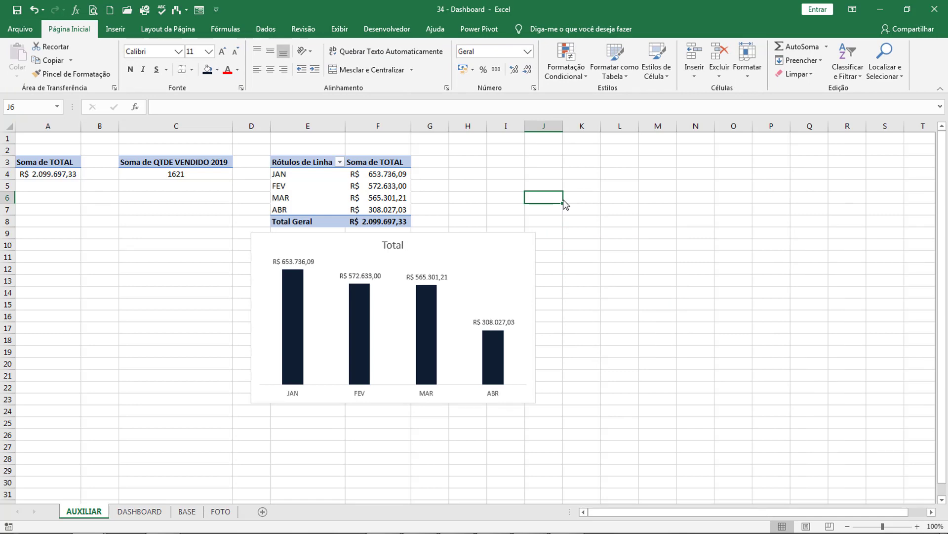
# Make the chart's data labels bold, black and size 10, and make the month axis labels bold
pyautogui.click(299, 259)
pyautogui.click(72, 29)
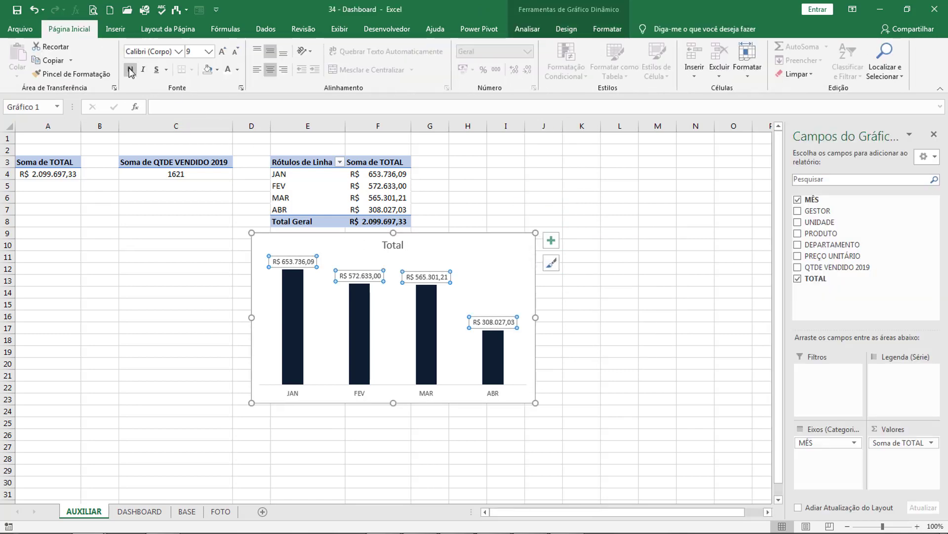
pyautogui.click(238, 69)
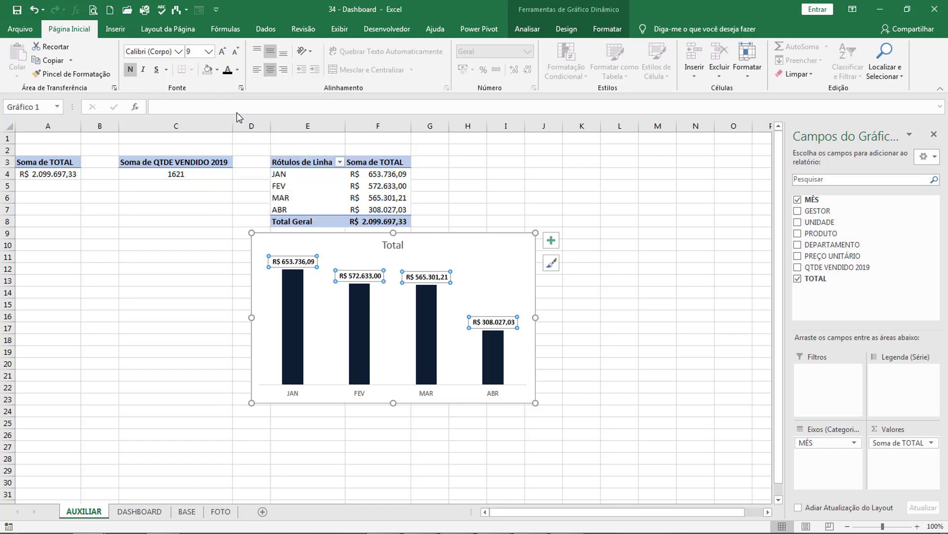
pyautogui.click(238, 114)
pyautogui.click(222, 52)
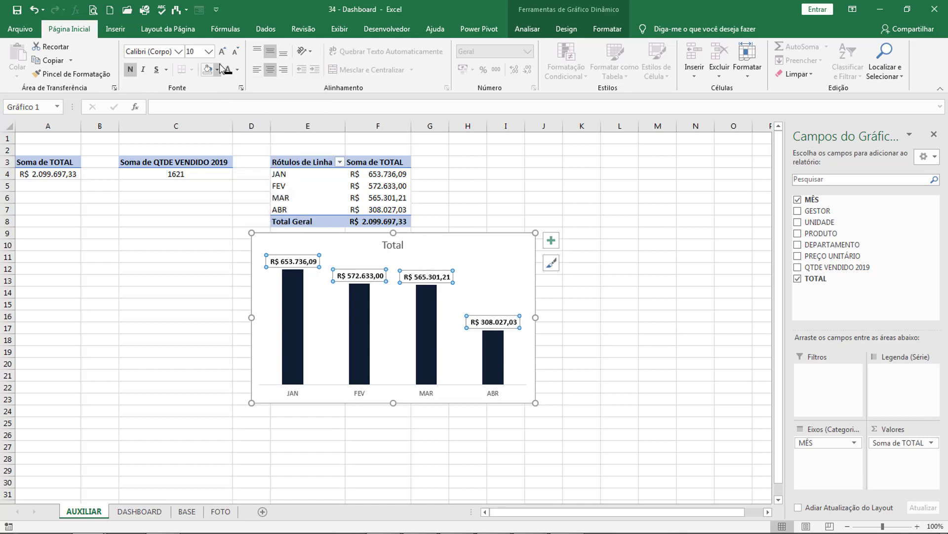
pyautogui.click(489, 188)
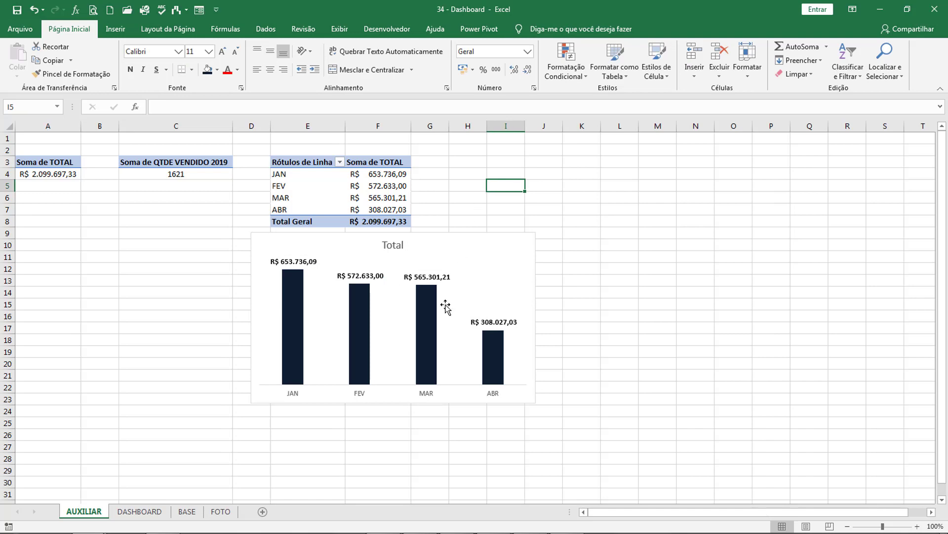
pyautogui.click(494, 396)
pyautogui.click(490, 163)
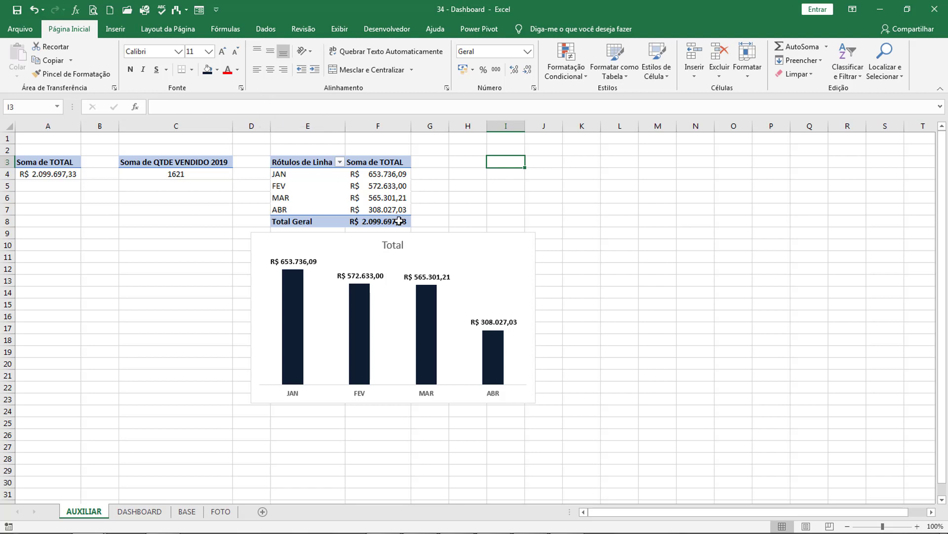
# Cut the monthly sales chart from the AUXILIAR sheet
pyautogui.click(447, 236)
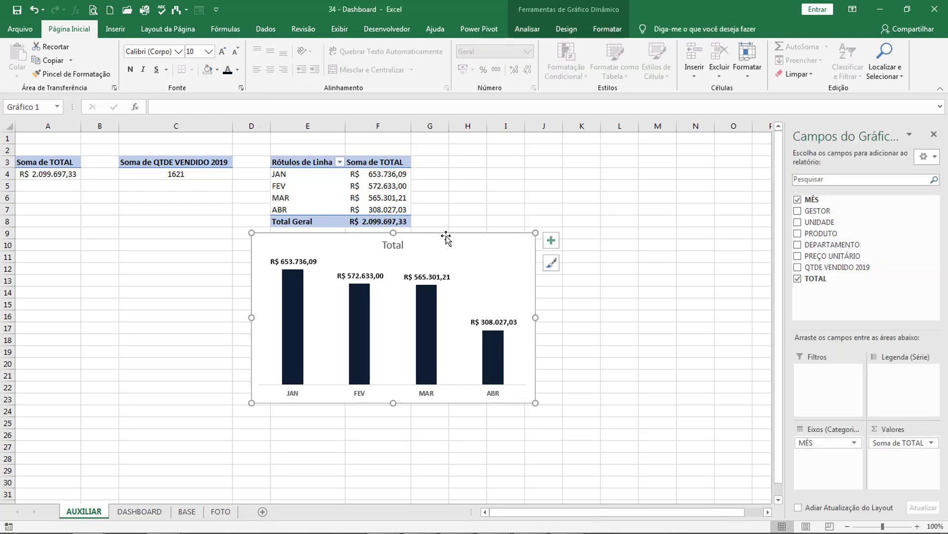
pyautogui.click(459, 197)
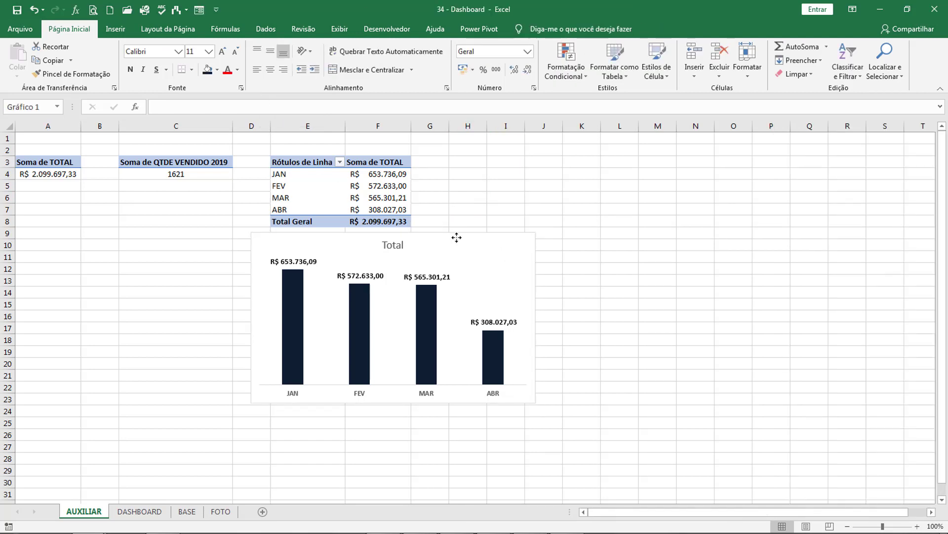
pyautogui.click(457, 237)
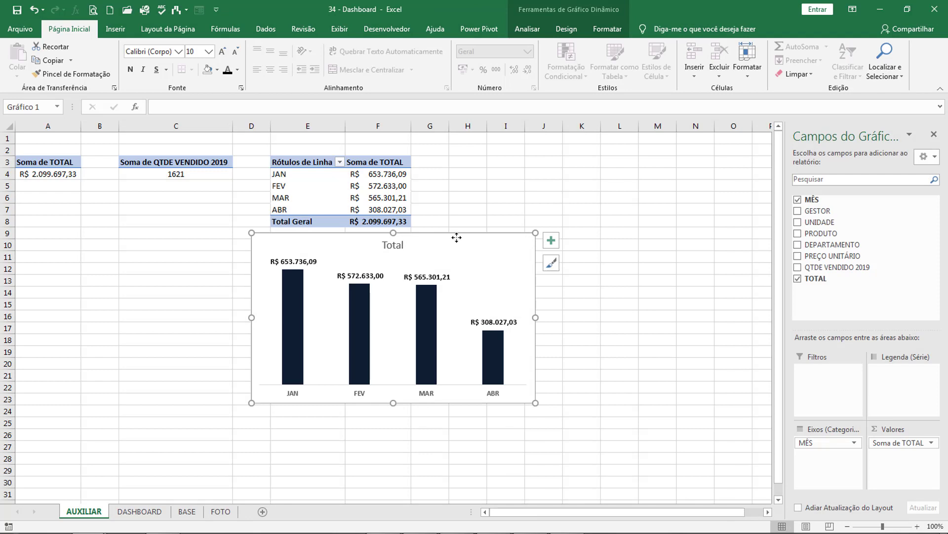
pyautogui.press('Delete')
pyautogui.click(339, 293)
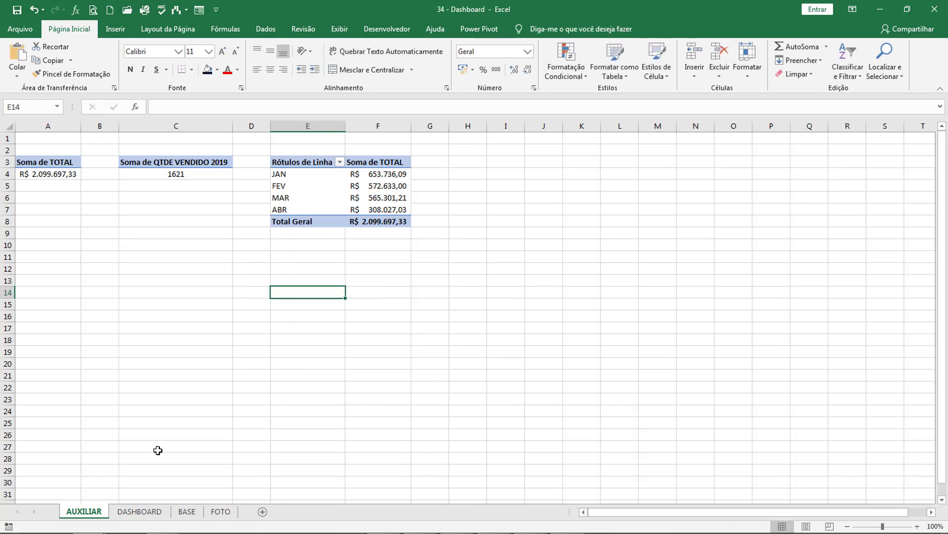
# On the DASHBOARD sheet, shift the Total de Vendas and QTDE Total de Vendas cards further left
pyautogui.click(136, 510)
pyautogui.click(269, 322)
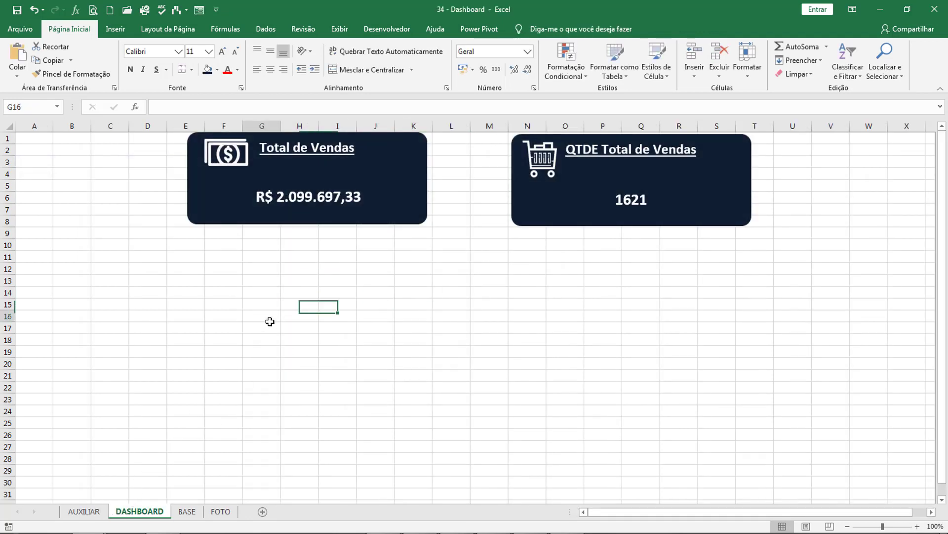
pyautogui.moveTo(191, 169); pyautogui.dragTo(136, 168)
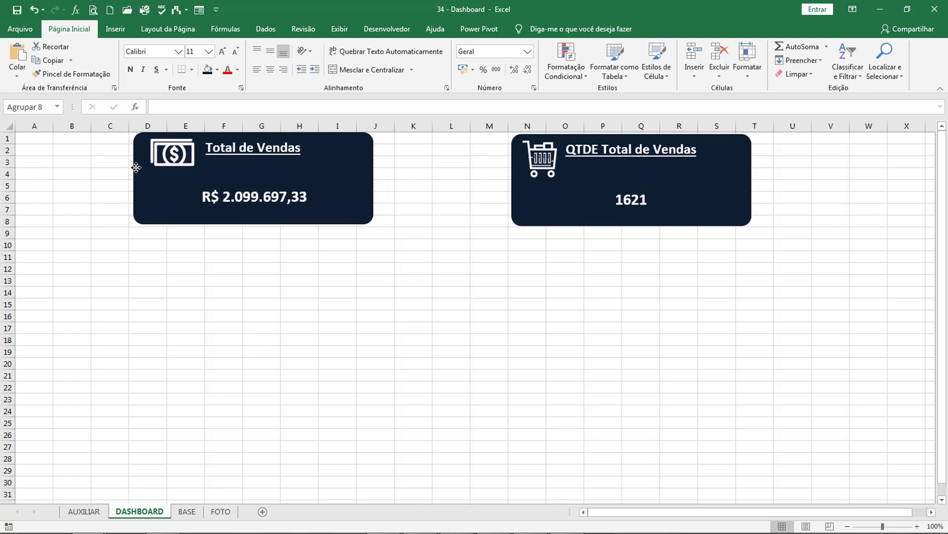
pyautogui.moveTo(515, 176); pyautogui.dragTo(476, 176)
# Paste the monthly sales chart into the DASHBOARD sheet and place it directly below the Total de Vendas card
pyautogui.click(266, 326)
pyautogui.hotkey('ctrl', 'v')
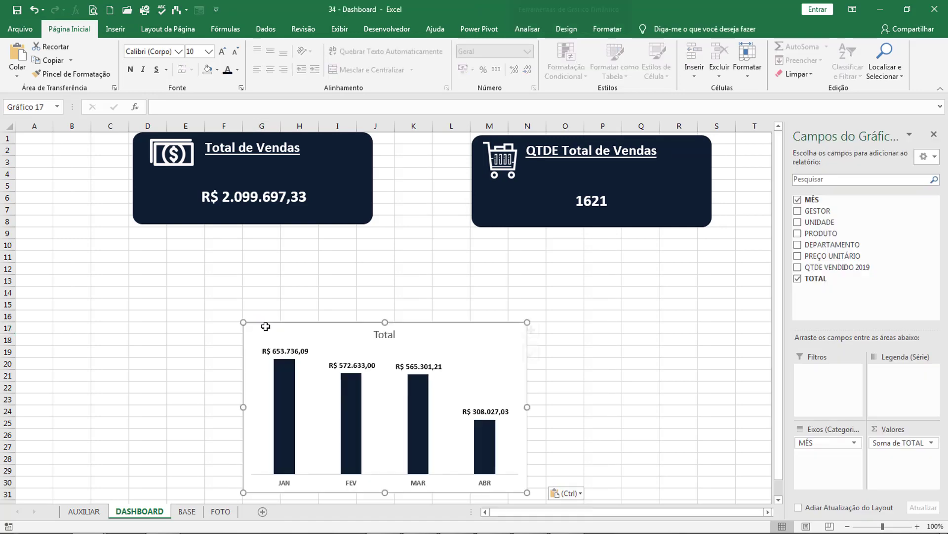
pyautogui.moveTo(319, 324); pyautogui.dragTo(183, 227)
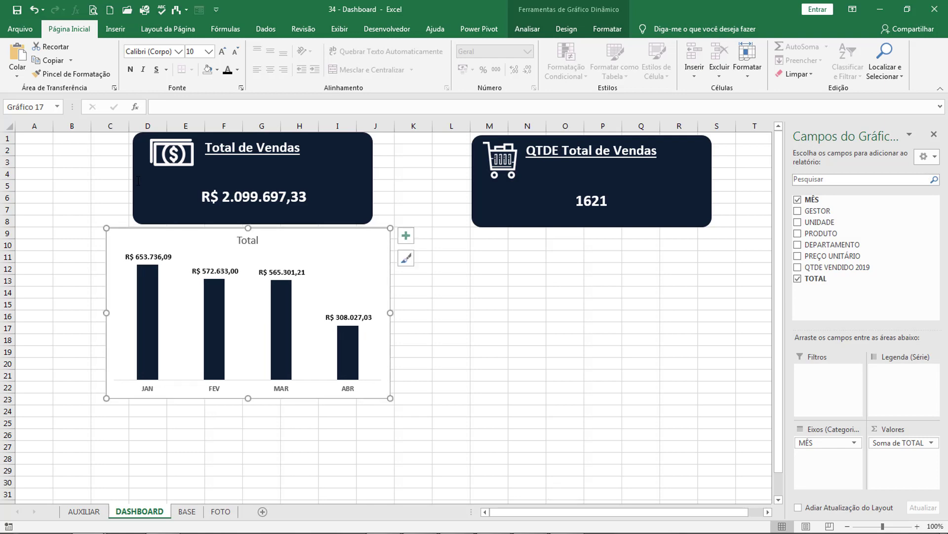
pyautogui.click(137, 180)
pyautogui.click(407, 189)
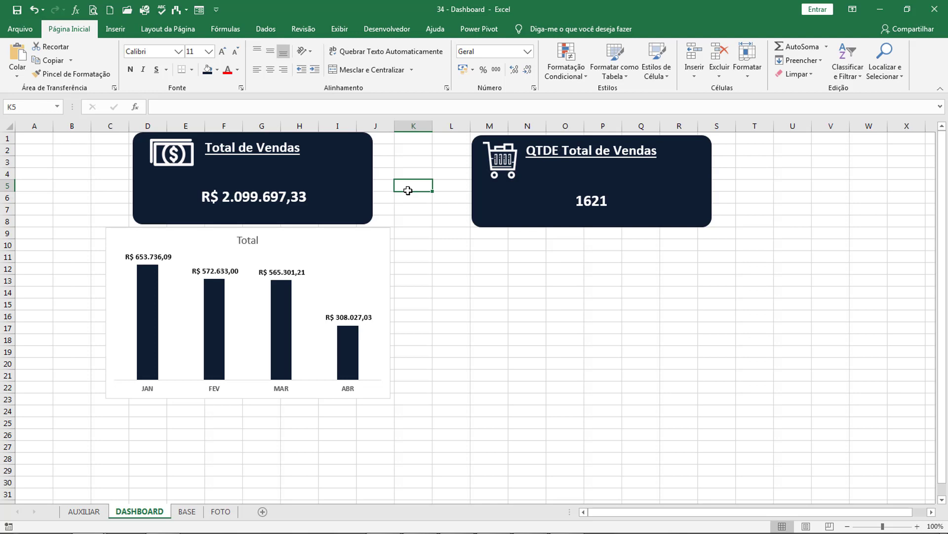
# Fill the monthly sales chart's background with the dark navy theme color that matches the cards
pyautogui.click(300, 235)
pyautogui.click(604, 31)
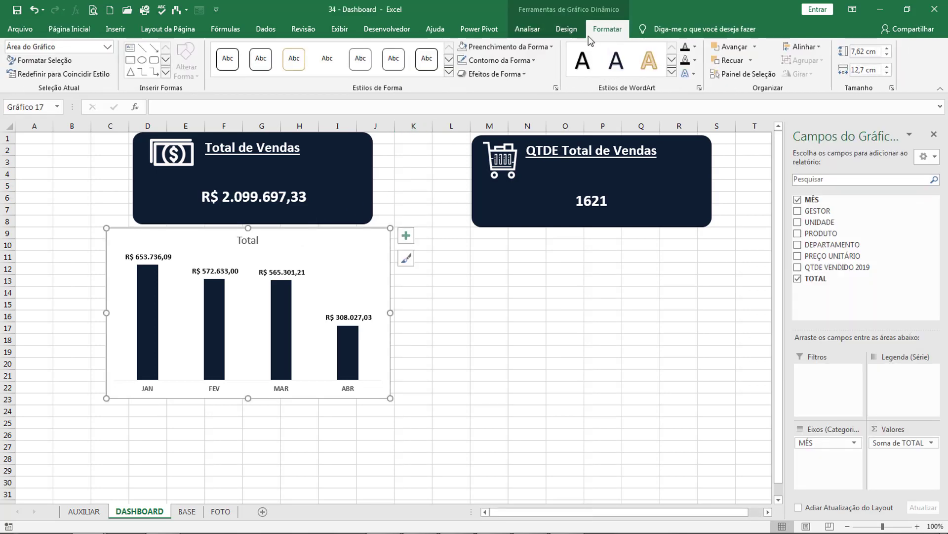
pyautogui.click(542, 48)
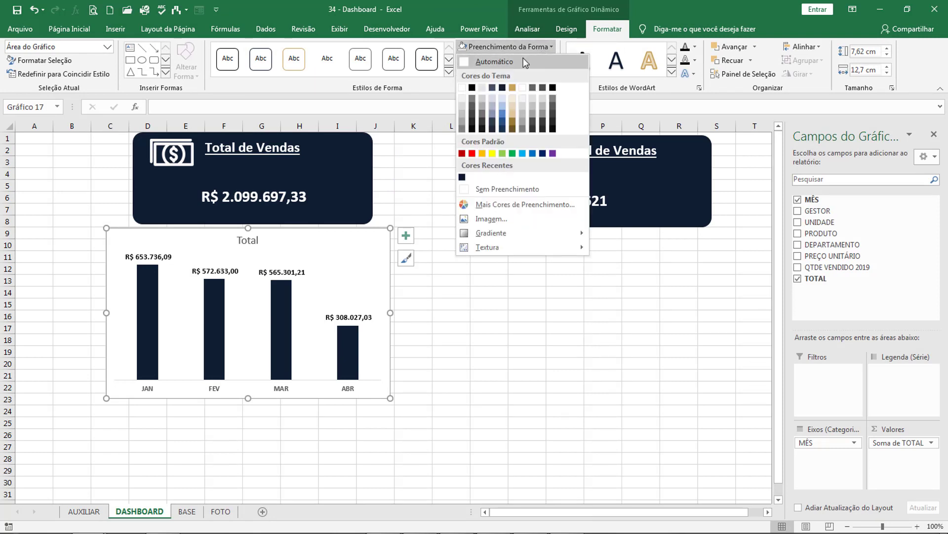
pyautogui.click(501, 88)
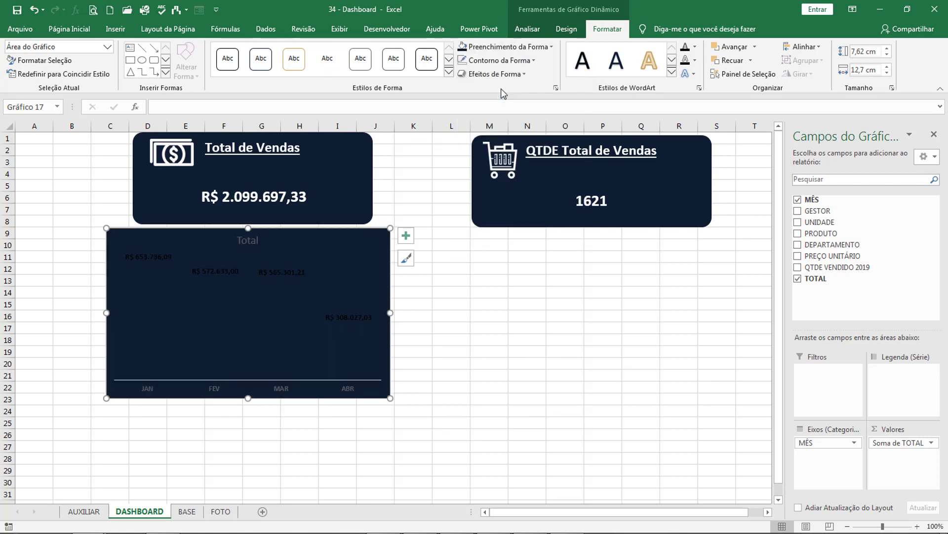
# Change all the chart's text to white and remove the bold from its labels
pyautogui.click(73, 28)
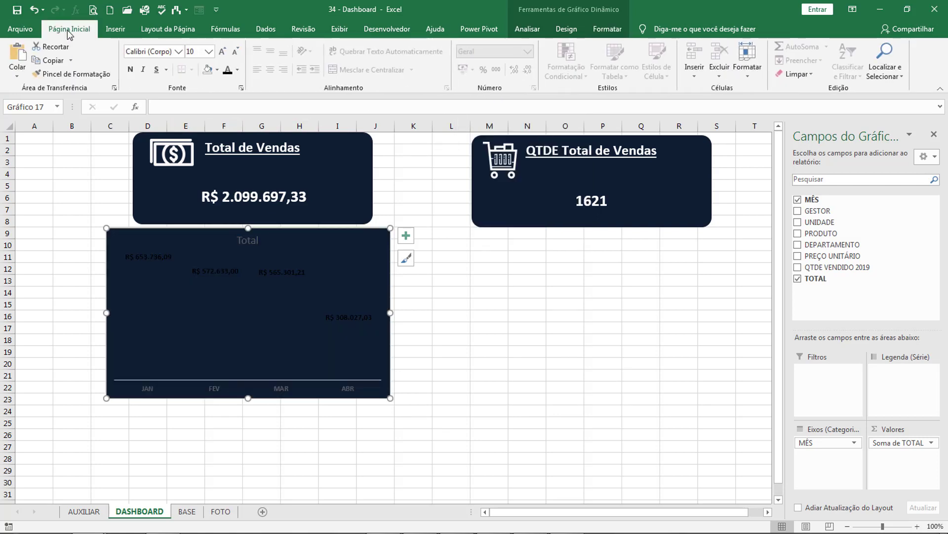
pyautogui.click(237, 70)
pyautogui.click(236, 108)
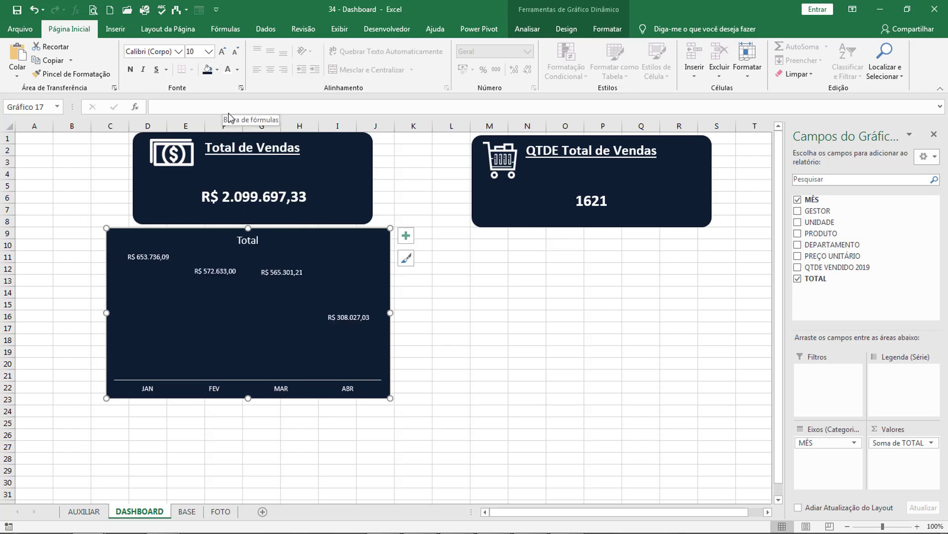
# Fill the columns of the monthly sales chart with white
pyautogui.click(214, 295)
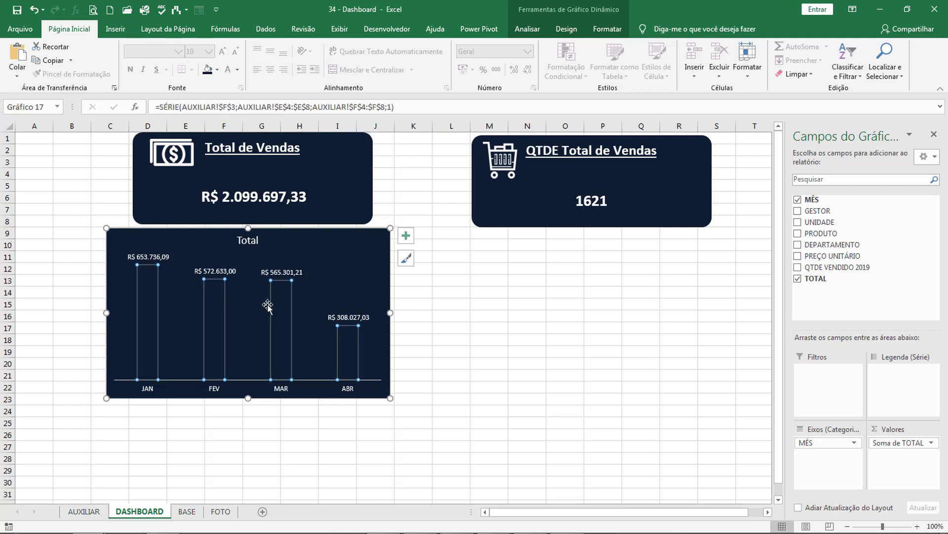
pyautogui.click(217, 69)
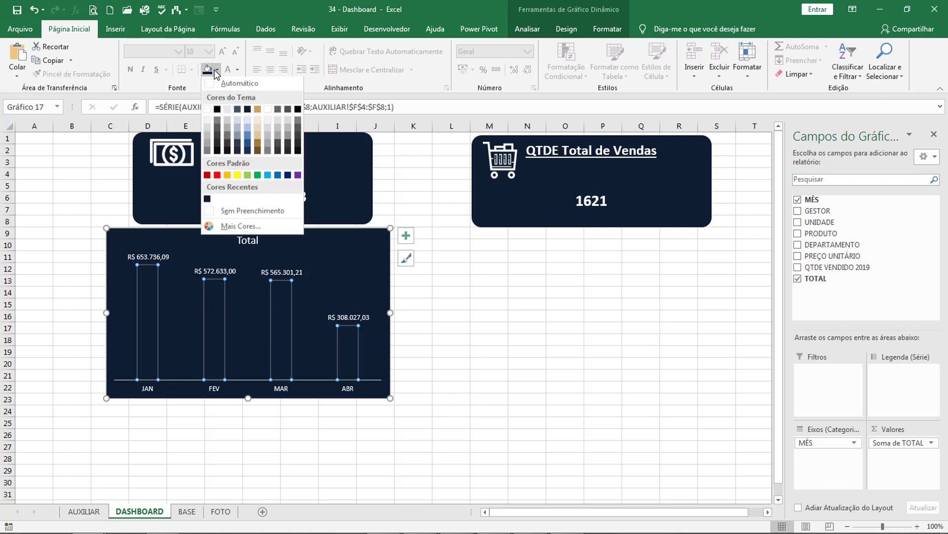
pyautogui.click(208, 111)
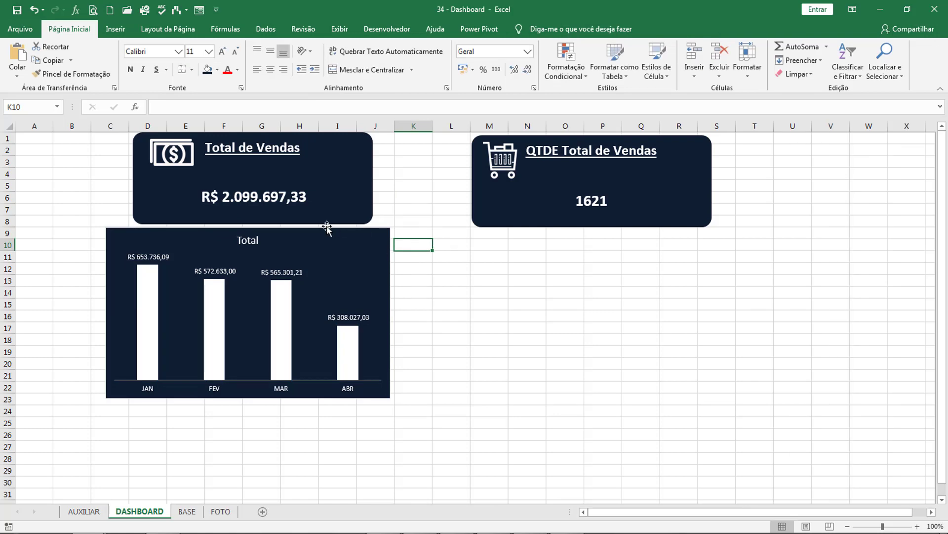
# Undo the chart duplicate and the monthly sales chart's navy and white formatting, and move that chart below the QTDE Total de Vendas card
pyautogui.moveTo(327, 228); pyautogui.dragTo(606, 238)
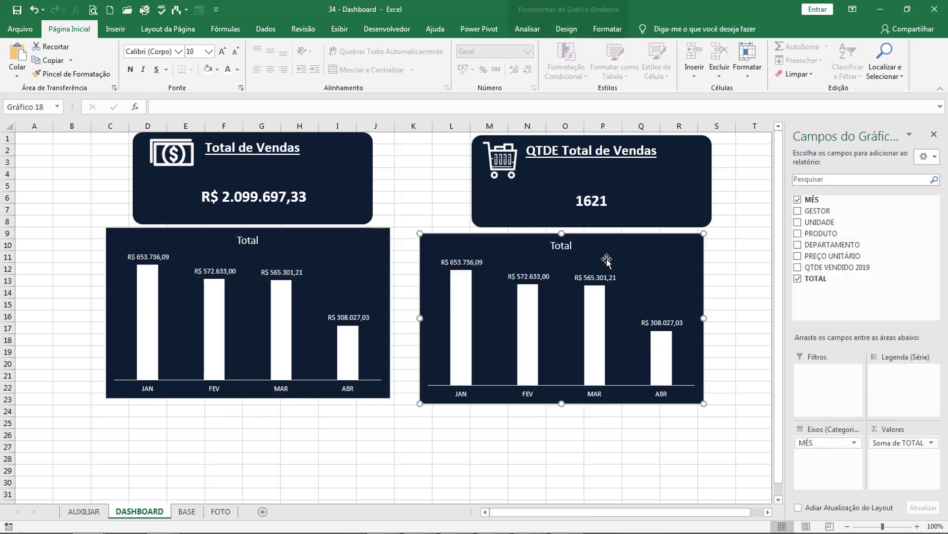
pyautogui.hotkey('ctrl', 'z')
pyautogui.hotkey('ctrl', 'z')
pyautogui.hotkey('ctrl', 'z')
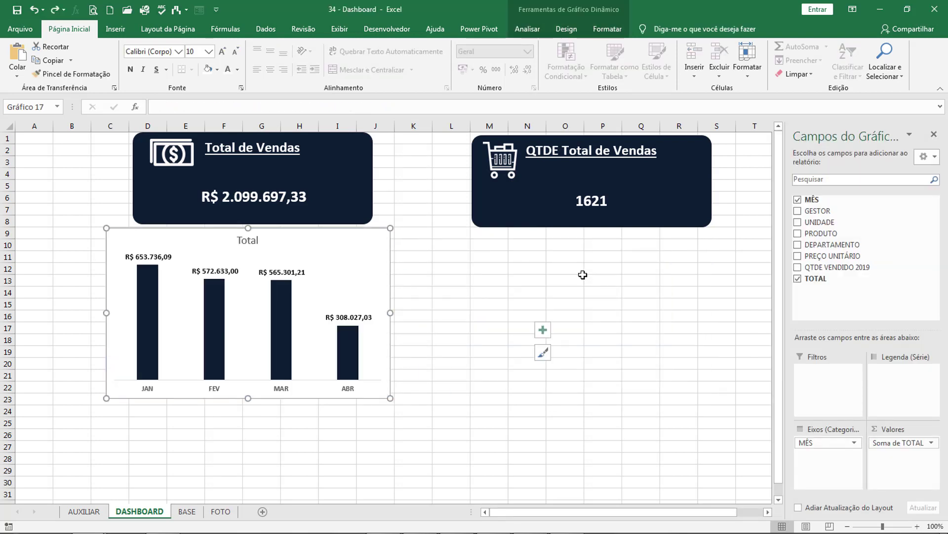
pyautogui.moveTo(449, 322); pyautogui.dragTo(694, 252)
pyautogui.click(429, 282)
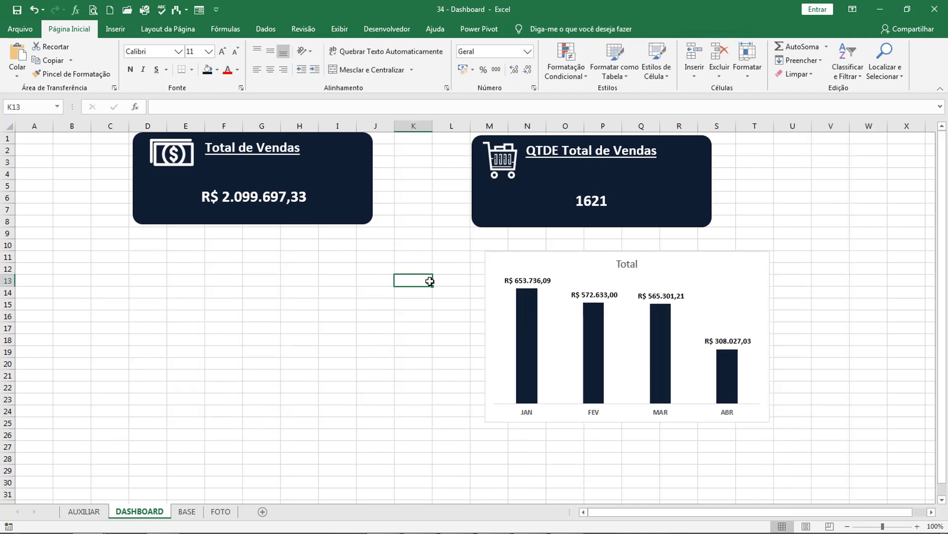
# Draw a rounded rectangle about 7,96 cm high and 11,14 cm wide below the Total de Vendas card and reduce its corner rounding
pyautogui.click(115, 29)
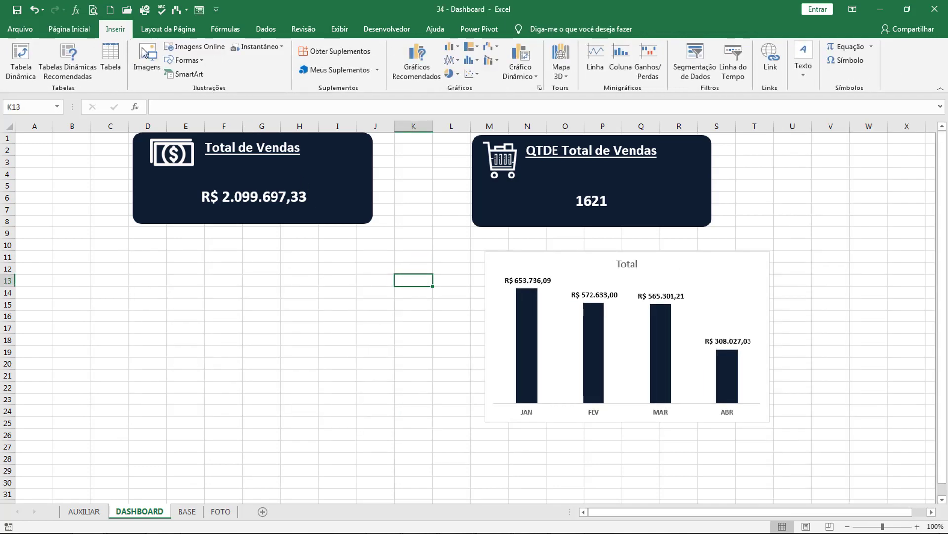
pyautogui.click(185, 59)
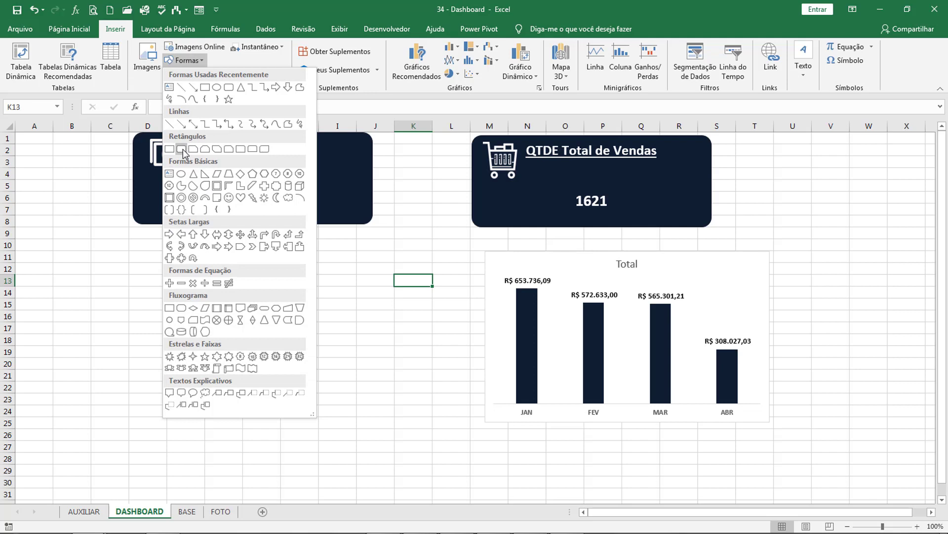
pyautogui.click(182, 150)
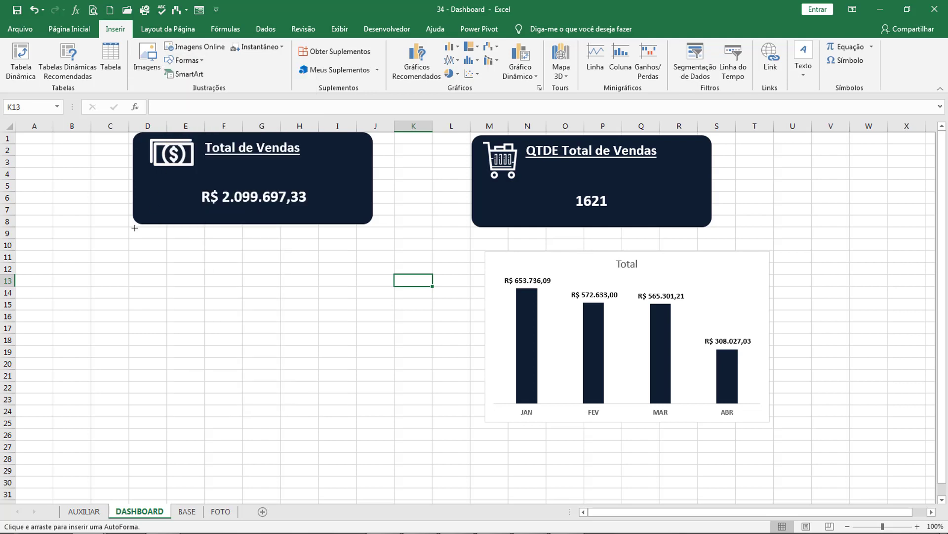
pyautogui.moveTo(135, 228); pyautogui.dragTo(385, 406)
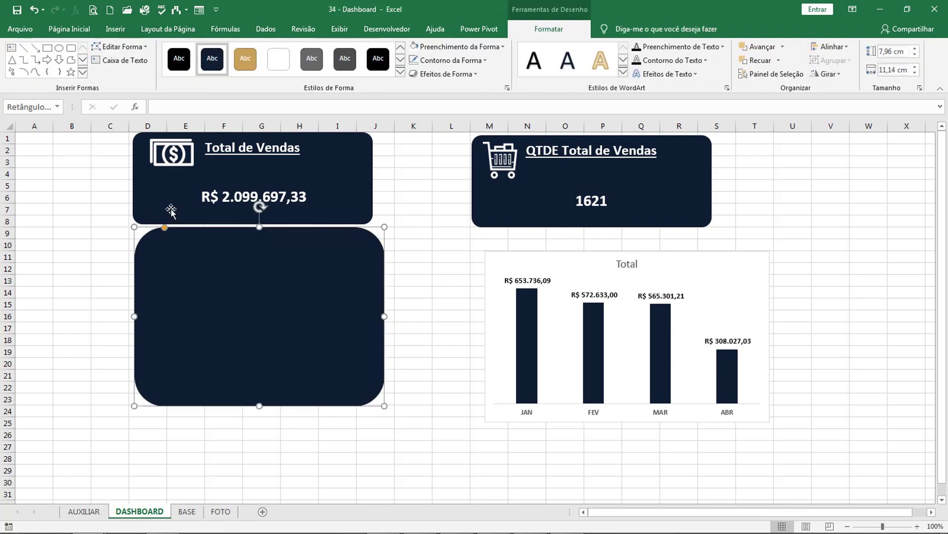
pyautogui.moveTo(164, 228); pyautogui.dragTo(145, 228)
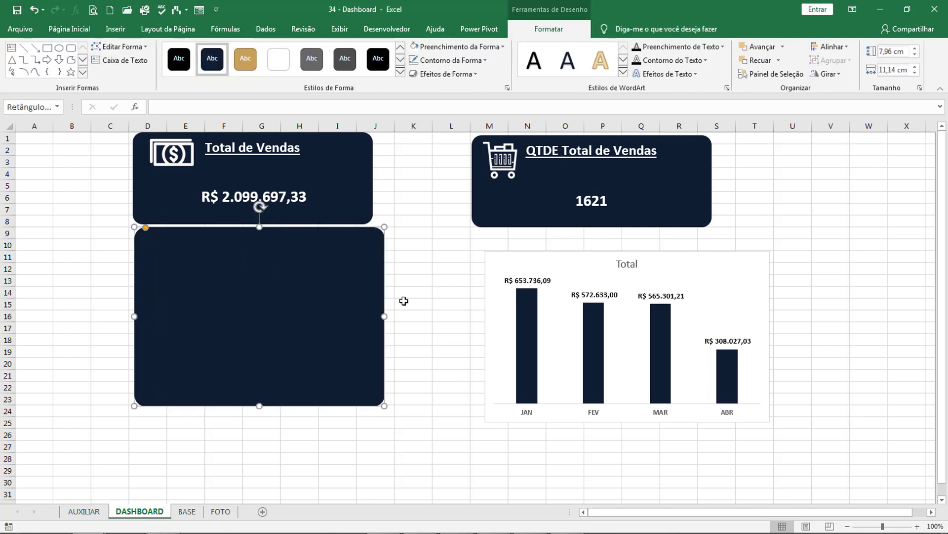
# Widen the rounded rectangle to about 13,23 cm and centre the Total de Vendas card above it
pyautogui.moveTo(381, 314); pyautogui.dragTo(431, 316)
pyautogui.click(371, 184)
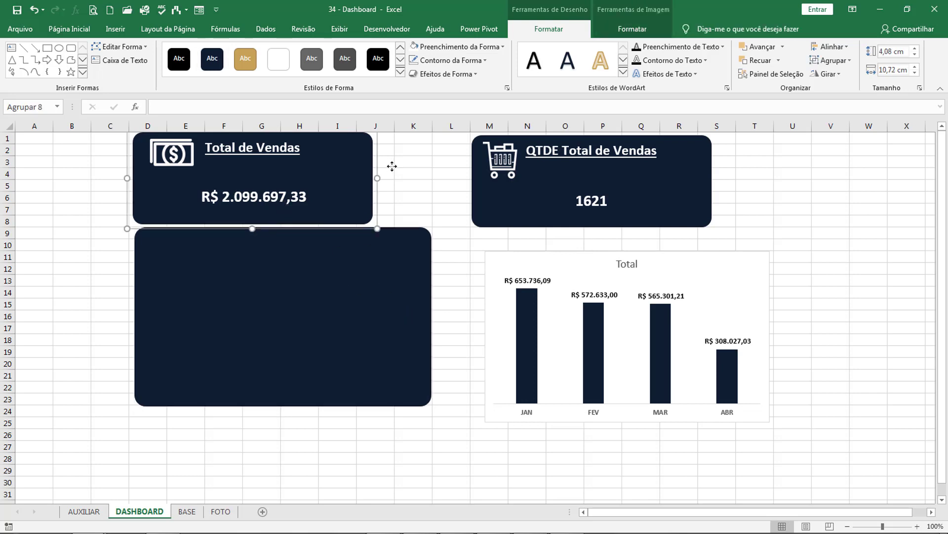
pyautogui.moveTo(392, 166); pyautogui.dragTo(417, 166)
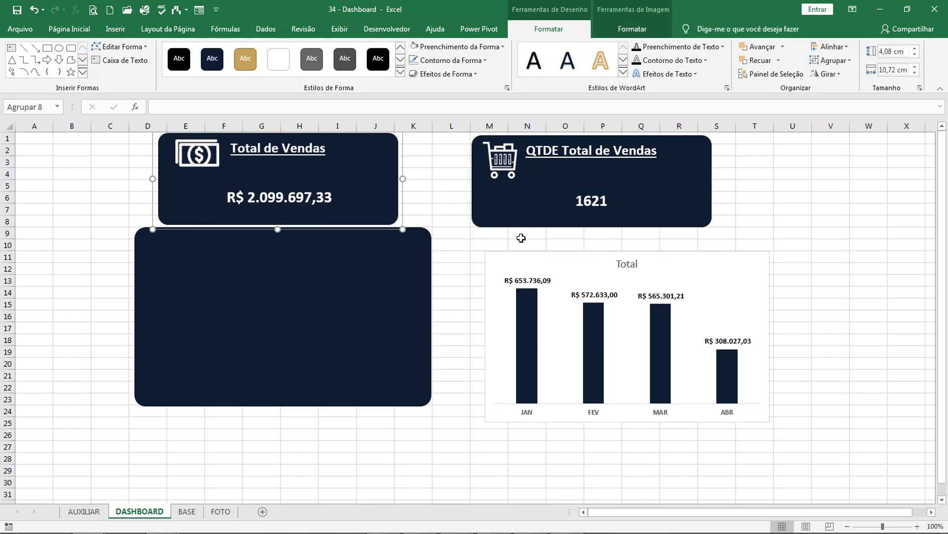
# Remove the fill and the outline from the monthly sales chart
pyautogui.click(530, 261)
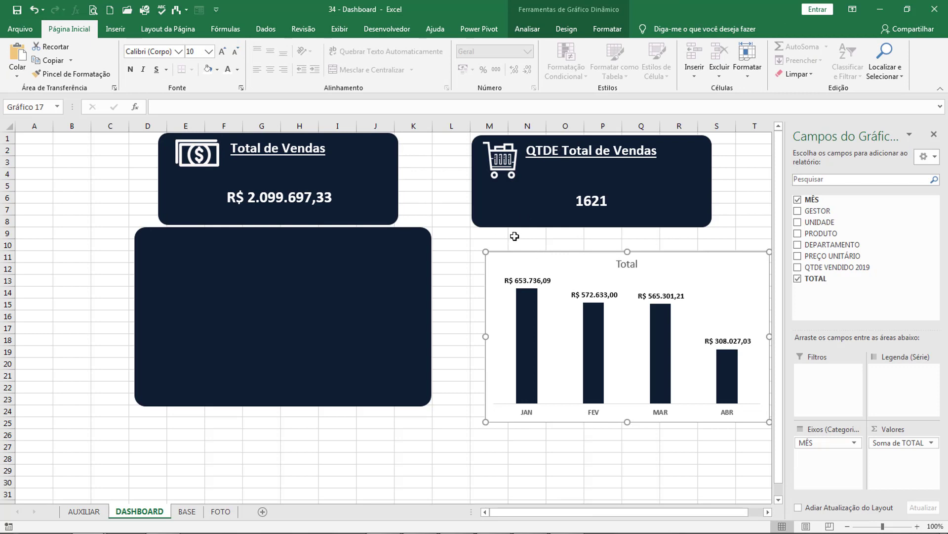
pyautogui.click(608, 29)
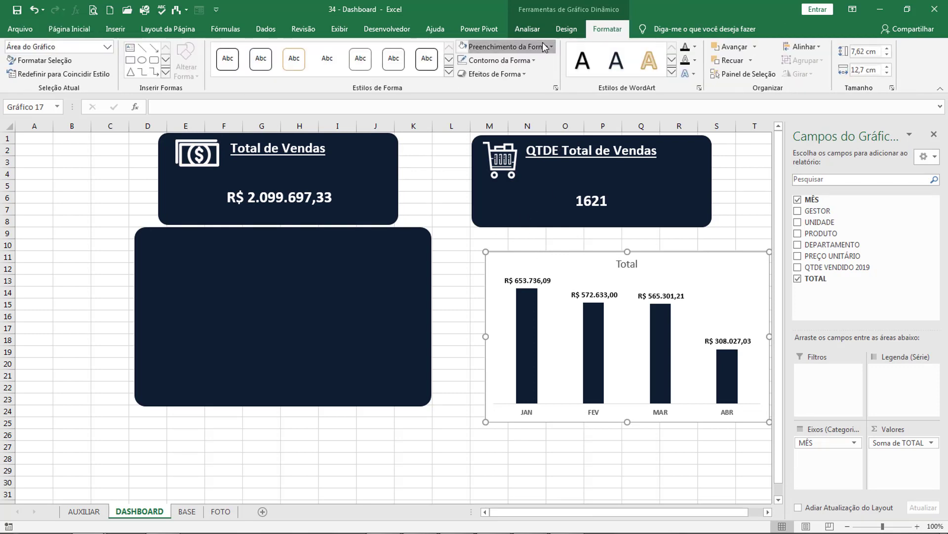
pyautogui.click(509, 47)
pyautogui.click(509, 189)
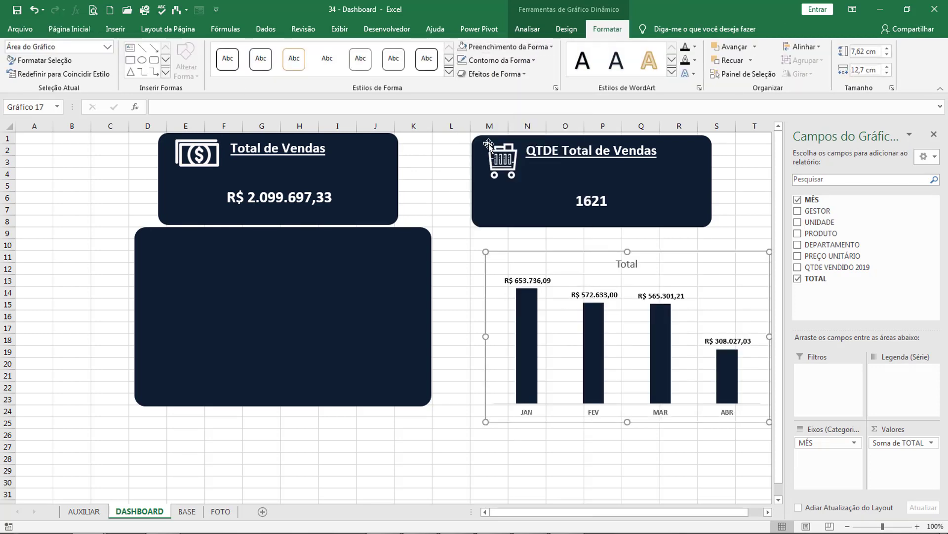
pyautogui.click(501, 61)
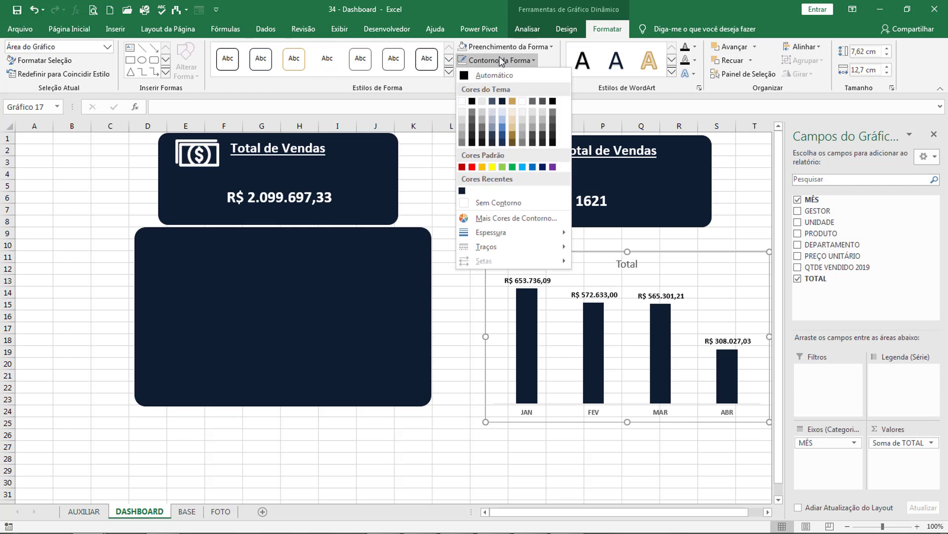
pyautogui.click(494, 204)
# Delete the monthly sales chart's title and move the chart slightly towards the navy rectangle
pyautogui.click(631, 260)
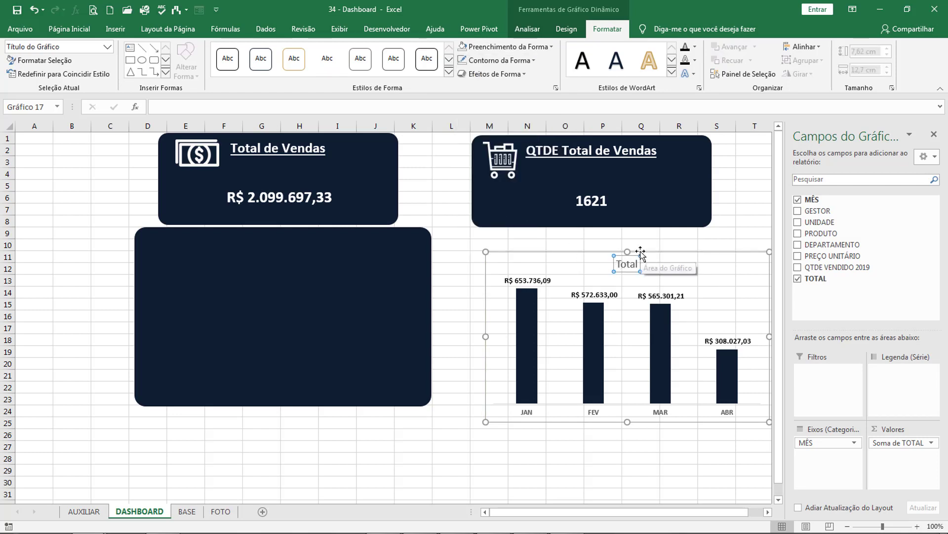
pyautogui.press('Delete')
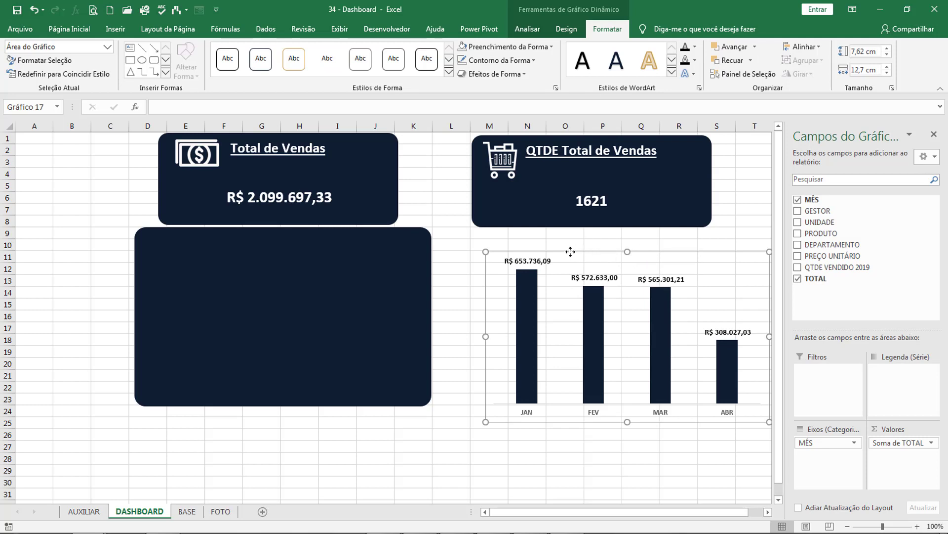
pyautogui.moveTo(640, 252); pyautogui.dragTo(596, 250)
# Fill the chart's columns with white and change all of its text to white
pyautogui.click(485, 285)
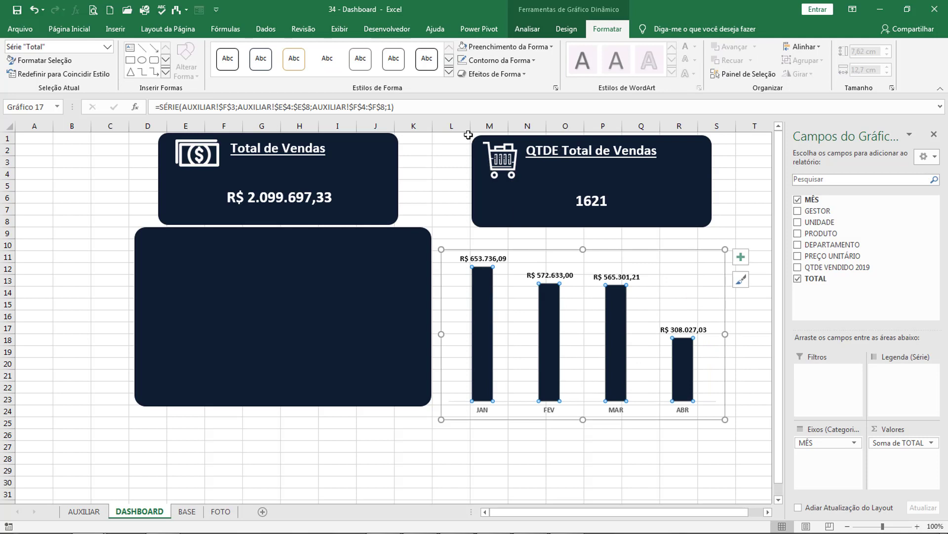
pyautogui.click(69, 28)
pyautogui.click(216, 70)
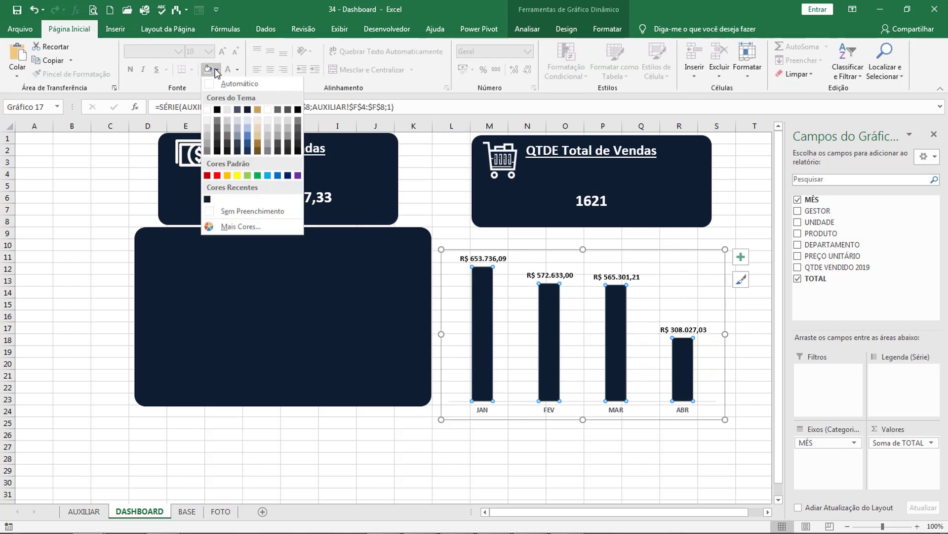
pyautogui.click(208, 110)
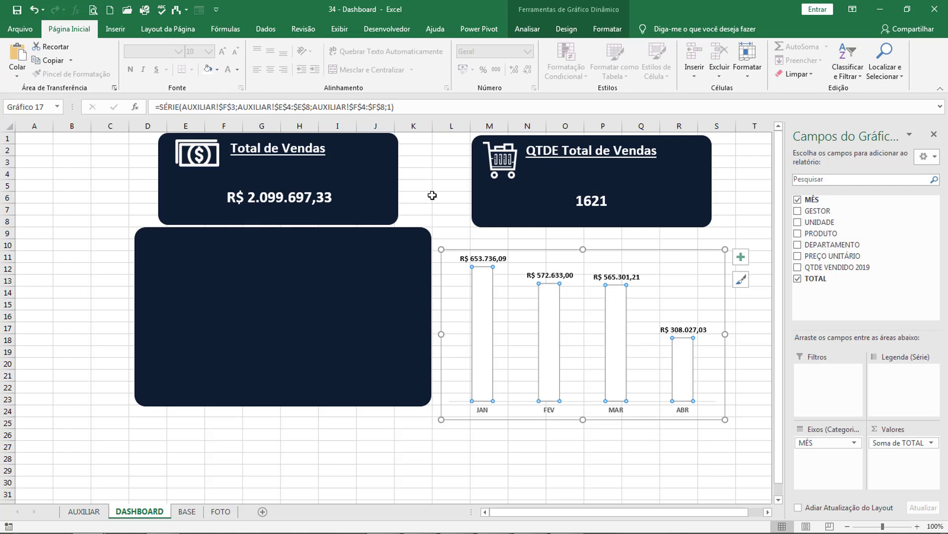
pyautogui.click(471, 254)
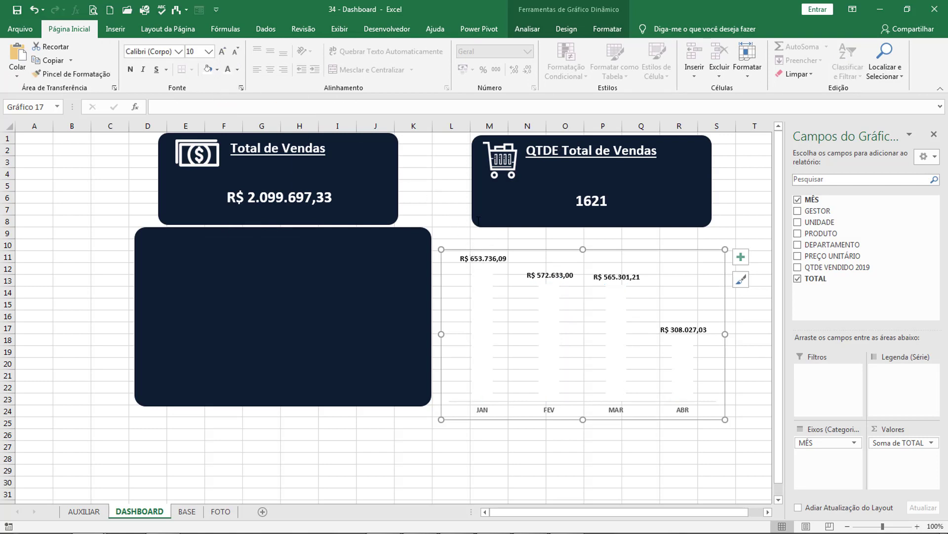
pyautogui.click(229, 71)
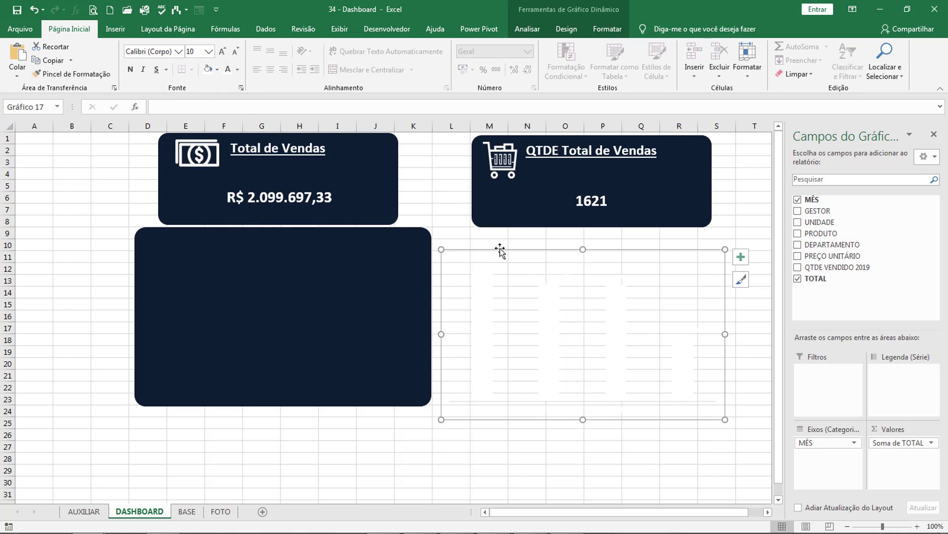
# Move the chart over the navy rectangle and shift the rectangle slightly right beneath the Total de Vendas card
pyautogui.moveTo(500, 251); pyautogui.dragTo(286, 255)
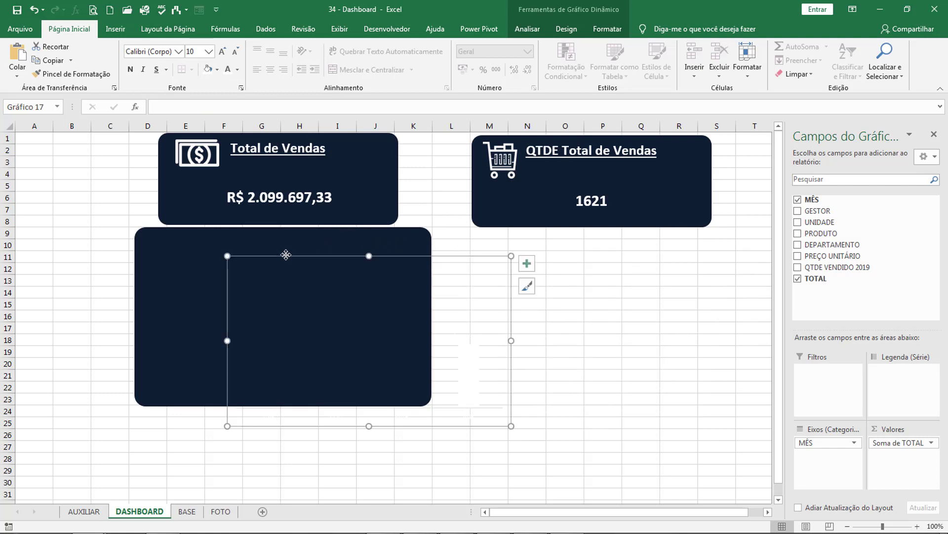
pyautogui.click(375, 244)
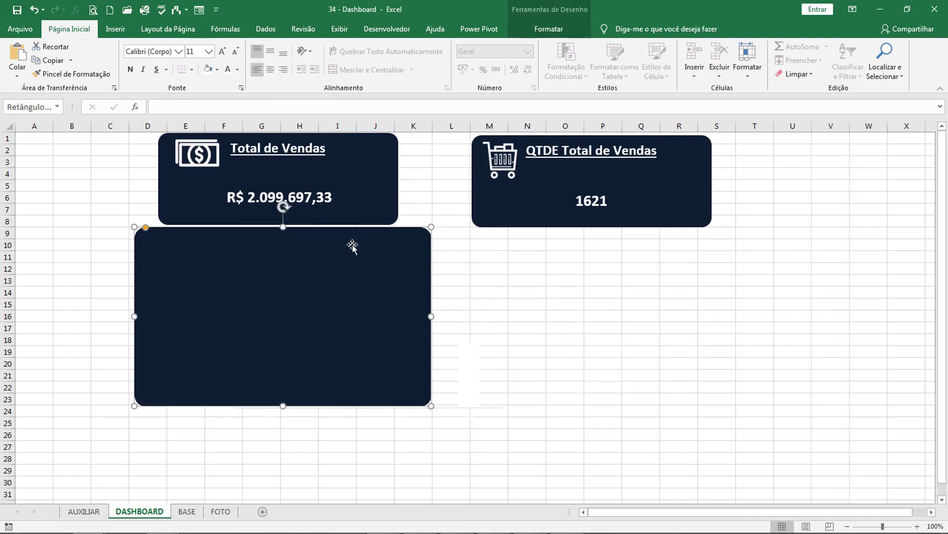
pyautogui.moveTo(353, 247); pyautogui.dragTo(370, 246)
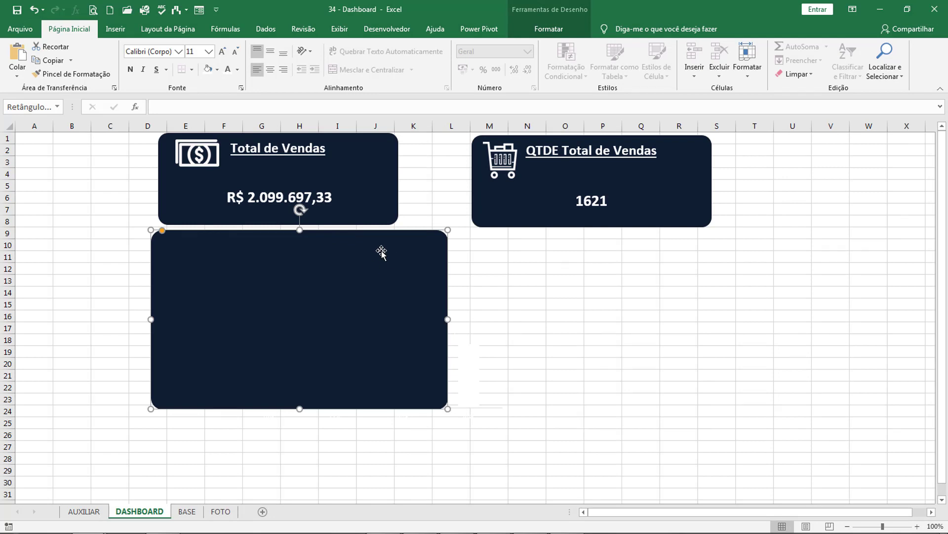
# Send the navy rectangle backward so that the monthly sales chart lies in front of it
pyautogui.click(425, 173)
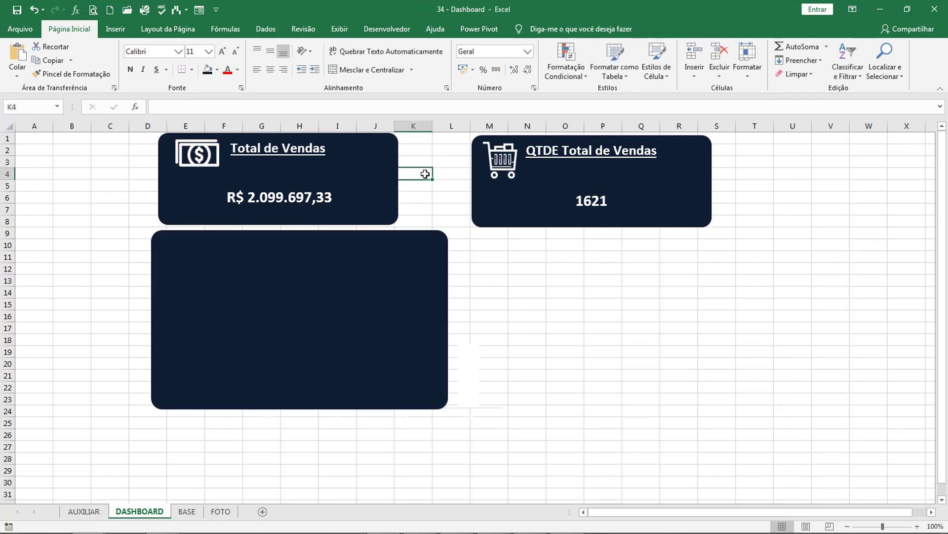
pyautogui.click(335, 244)
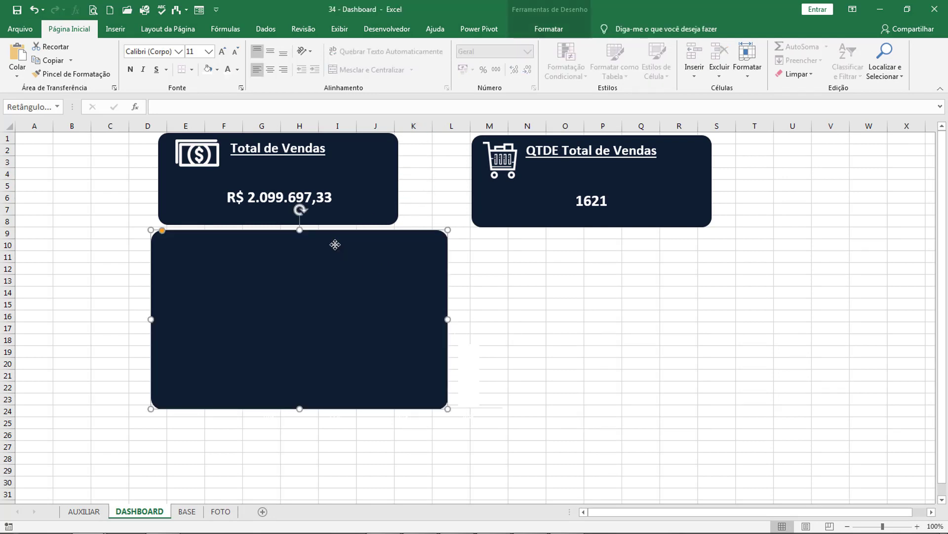
pyautogui.click(549, 29)
pyautogui.click(755, 59)
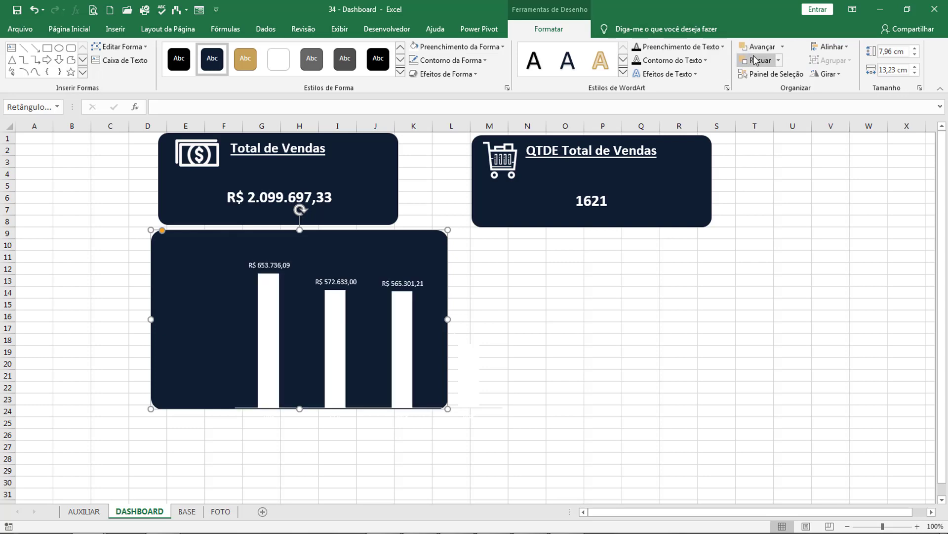
pyautogui.click(520, 256)
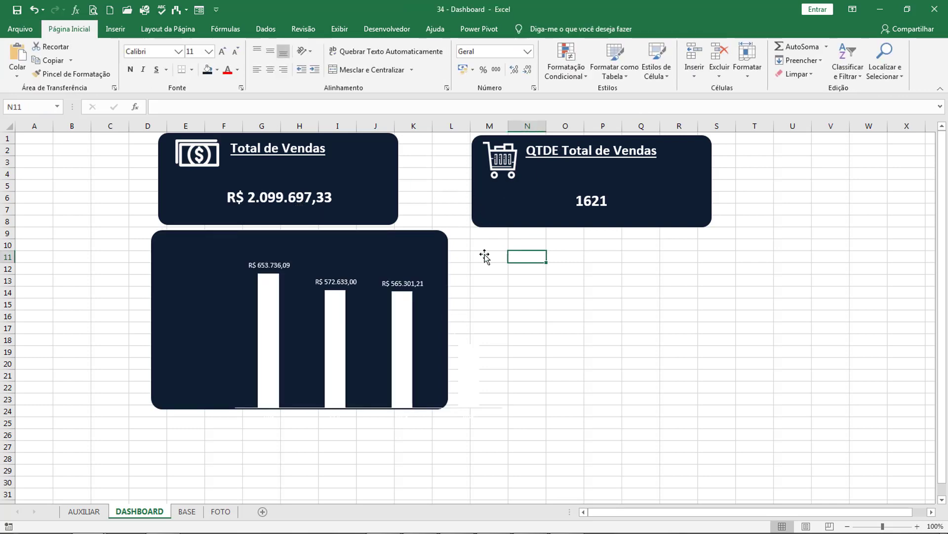
# Position the chart inside the navy rectangle, stretch it to the rectangle's full width and lower its upper edge to leave title space
pyautogui.click(381, 280)
pyautogui.moveTo(387, 258); pyautogui.dragTo(316, 242)
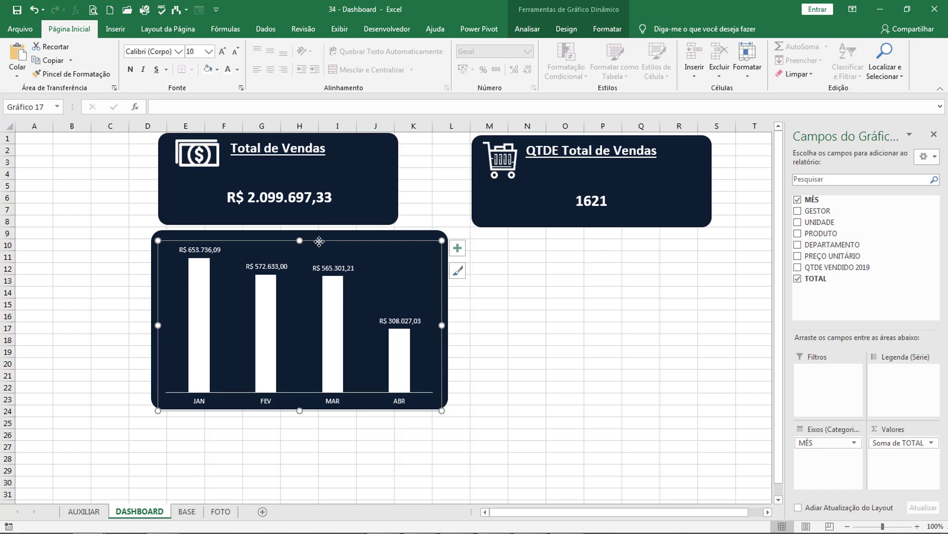
pyautogui.moveTo(155, 325); pyautogui.dragTo(151, 325)
pyautogui.moveTo(439, 325); pyautogui.dragTo(448, 325)
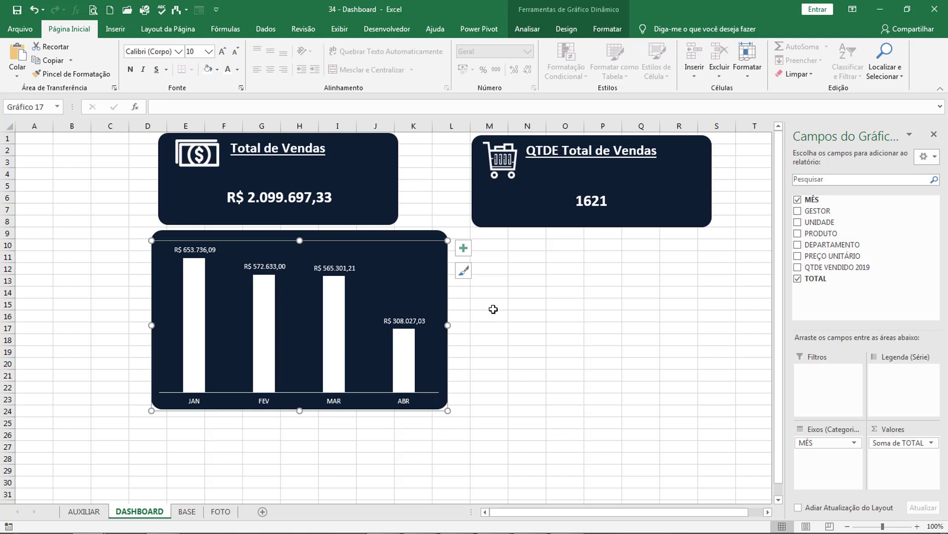
pyautogui.moveTo(301, 240)
pyautogui.mouseDown()
pyautogui.moveTo(300, 267)
pyautogui.moveTo(302, 255)
pyautogui.mouseUp()
# Enter the title "Total de Vendas no Mês" in the navy rectangle above the chart, aligned to the rectangle's top
pyautogui.click(309, 244)
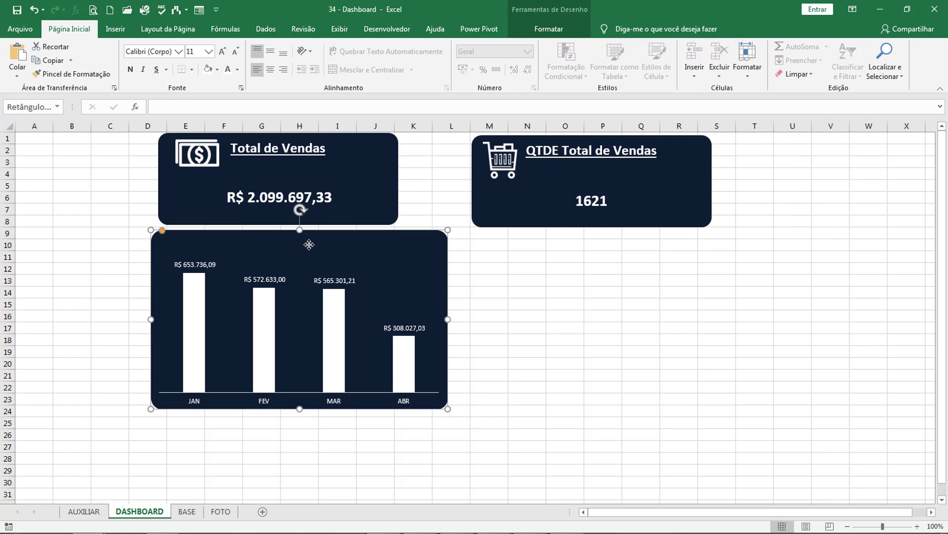
pyautogui.click(299, 276)
pyautogui.click(307, 256)
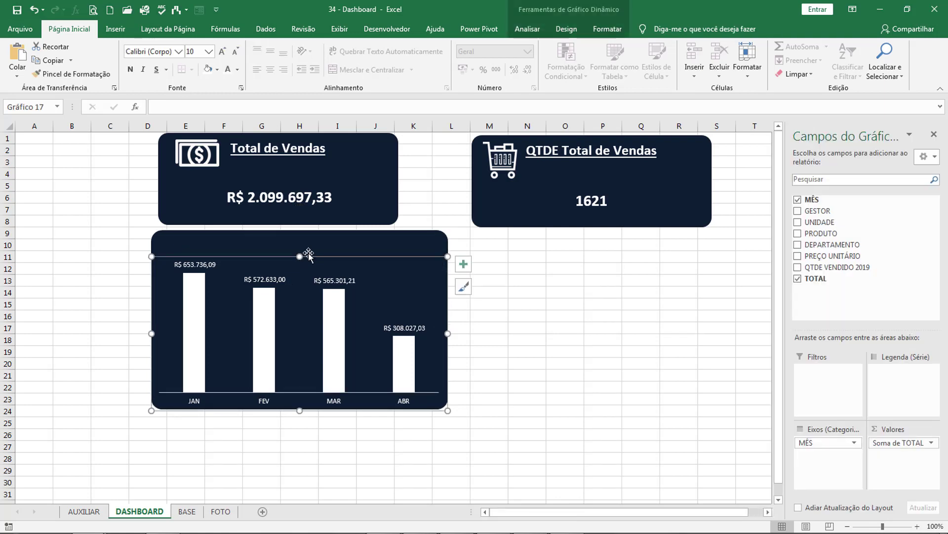
pyautogui.click(314, 237)
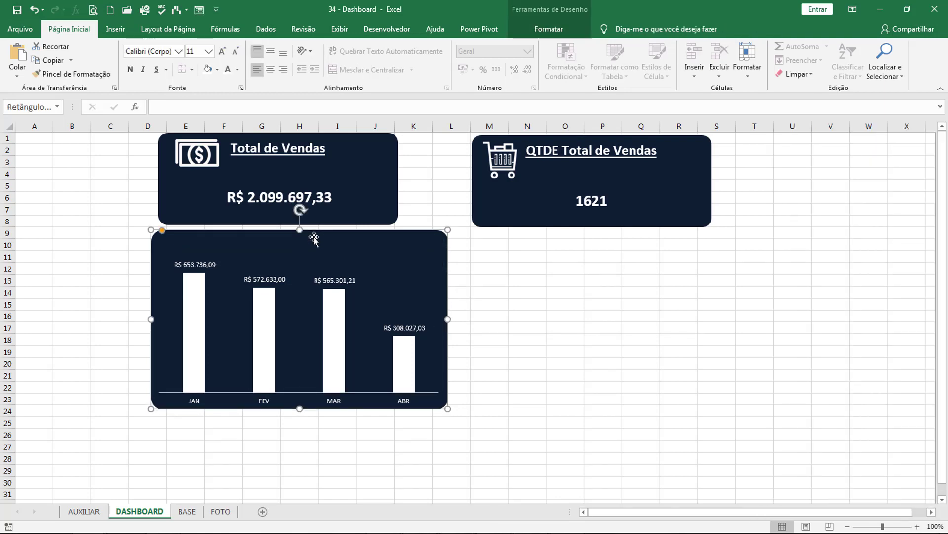
pyautogui.write('Tot')
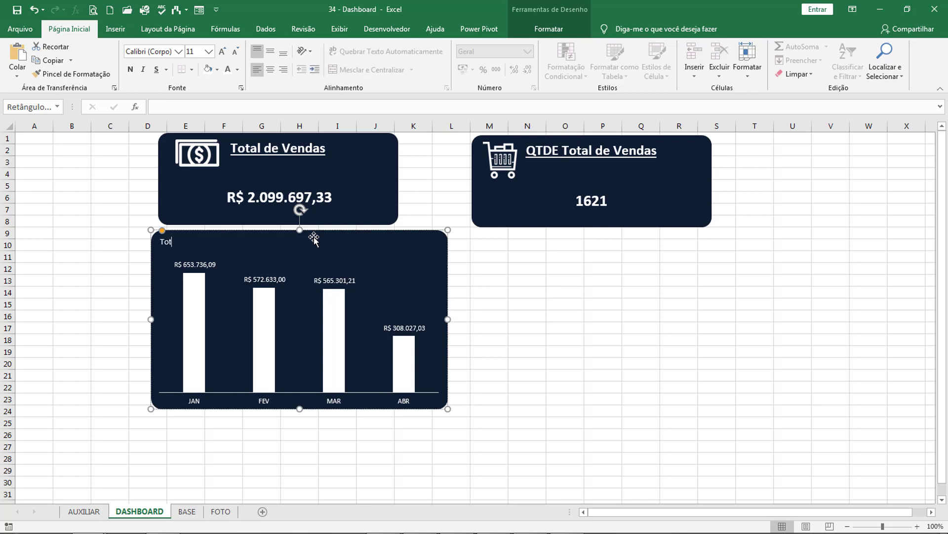
pyautogui.write('al de Vendas no M')
pyautogui.click(317, 230)
pyautogui.click(271, 51)
pyautogui.click(257, 52)
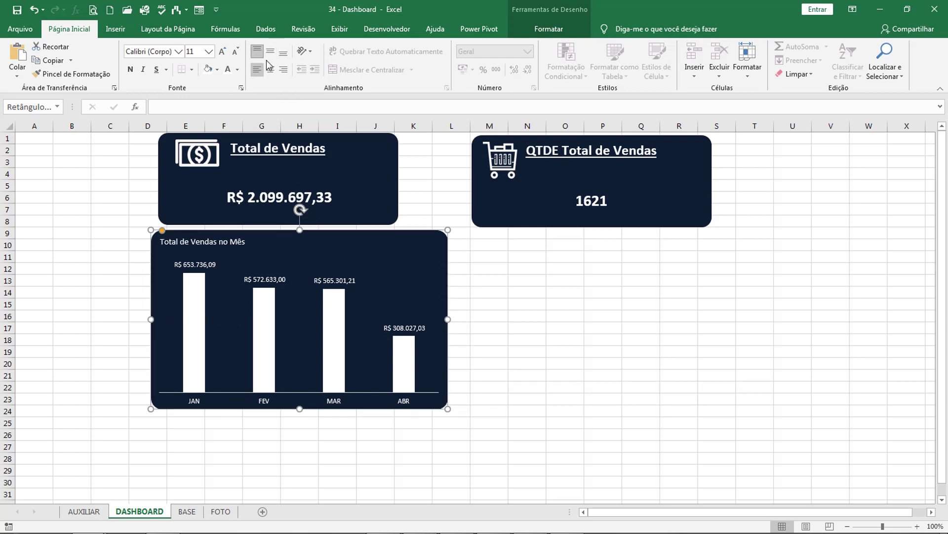
# Centre the "Total de Vendas no Mês" title, make it bold and enlarge it to size 18
pyautogui.click(270, 70)
pyautogui.click(131, 69)
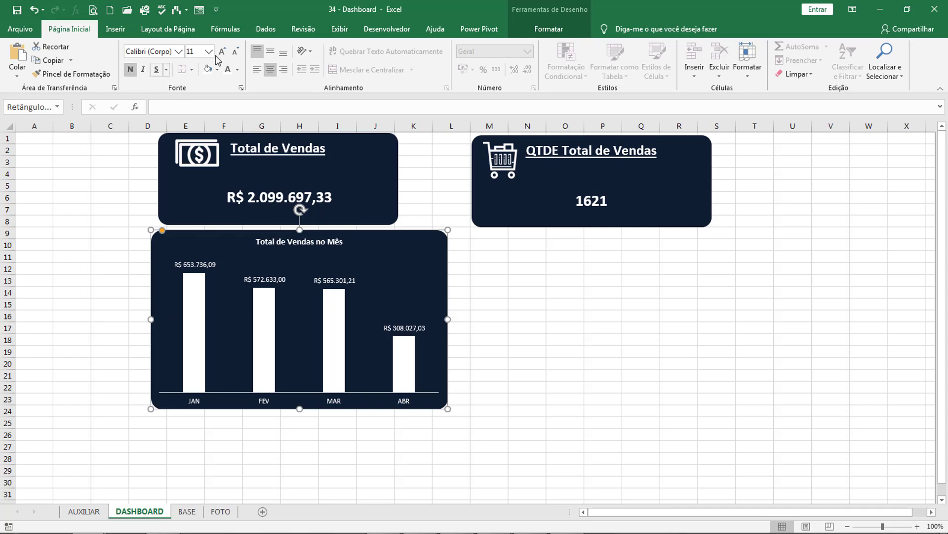
pyautogui.click(222, 51)
pyautogui.click(222, 51)
pyautogui.click(222, 51)
pyautogui.click(222, 51)
# Adjust the upper and lower edges of the monthly sales chart so that it fits below the title inside the navy rectangle
pyautogui.click(279, 292)
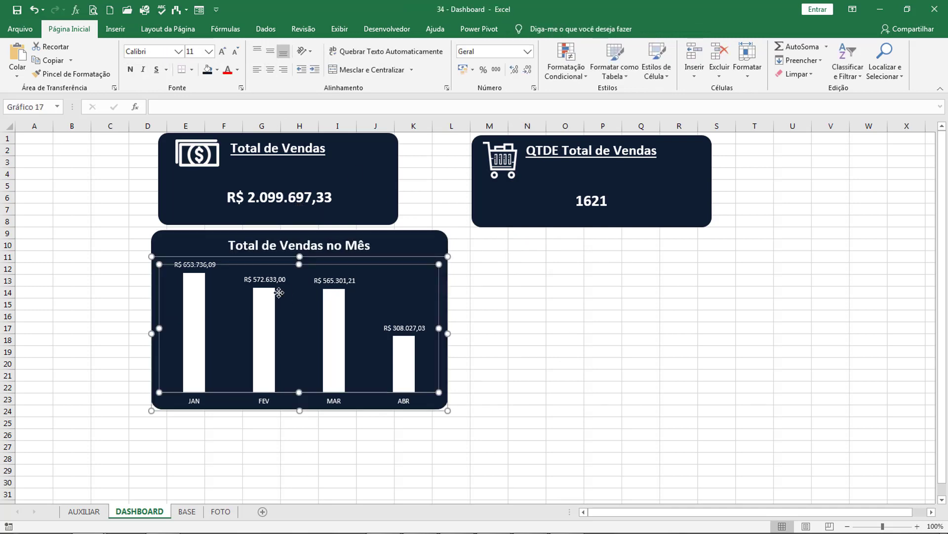
pyautogui.click(296, 254)
pyautogui.click(300, 295)
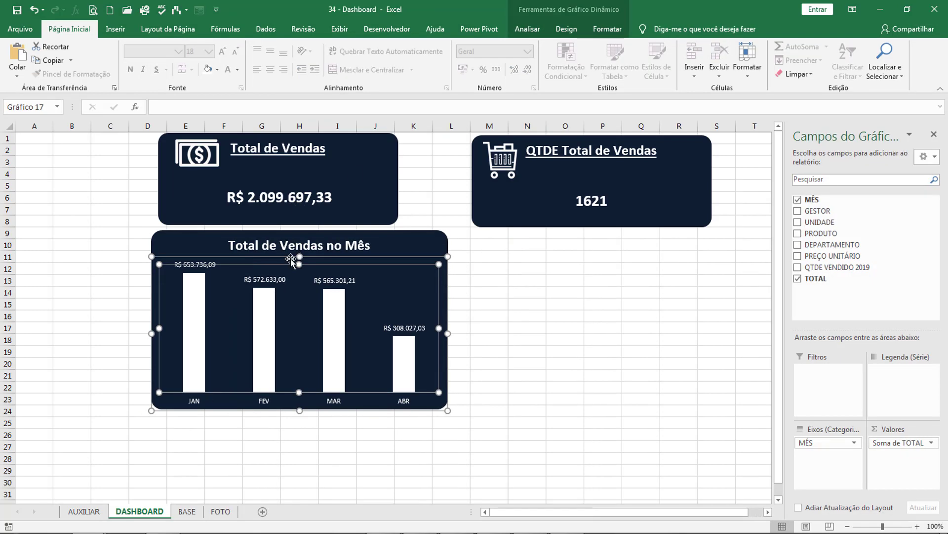
pyautogui.moveTo(299, 257); pyautogui.dragTo(302, 231)
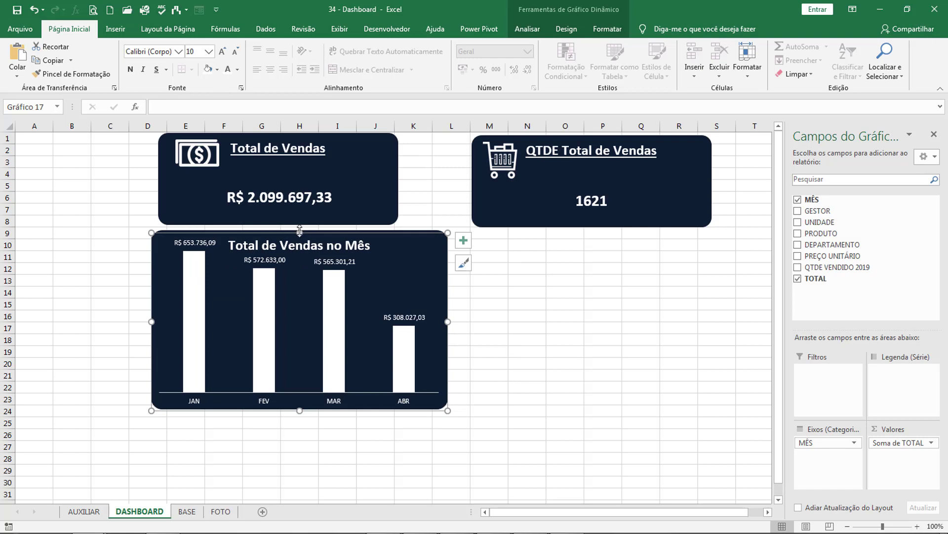
pyautogui.moveTo(300, 230); pyautogui.dragTo(300, 252)
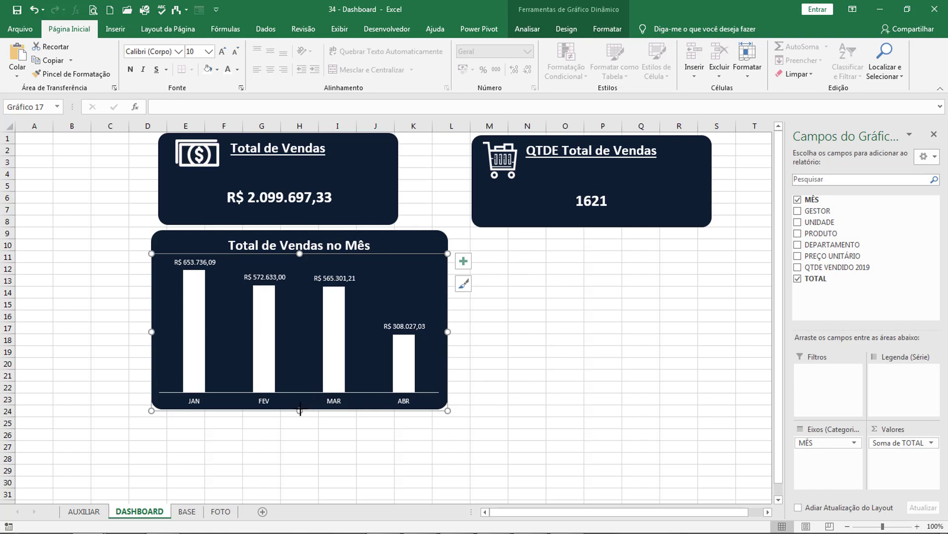
pyautogui.moveTo(300, 409); pyautogui.dragTo(300, 408)
pyautogui.click(512, 356)
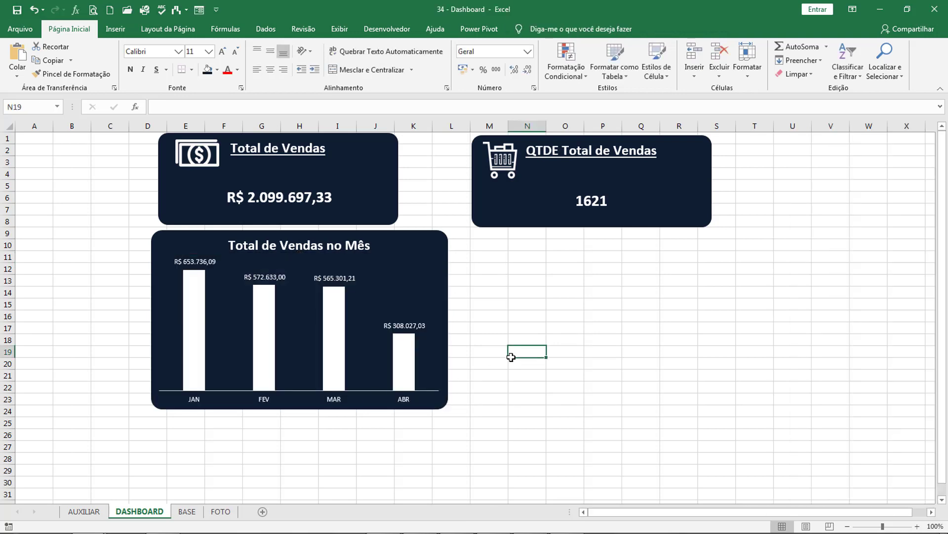
# Duplicate the titled navy rectangle beside the monthly sales chart, beneath the QTDE Total de Vendas card
pyautogui.click(361, 330)
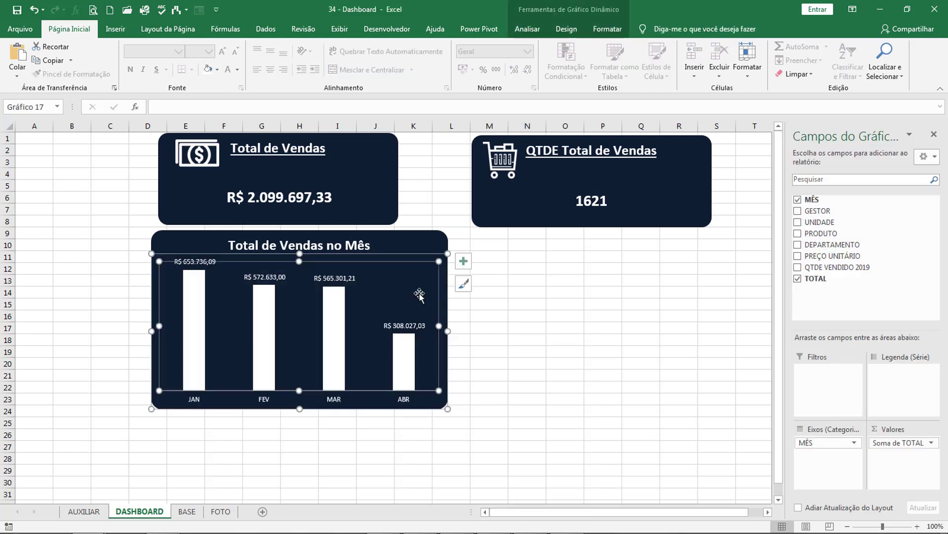
pyautogui.click(539, 290)
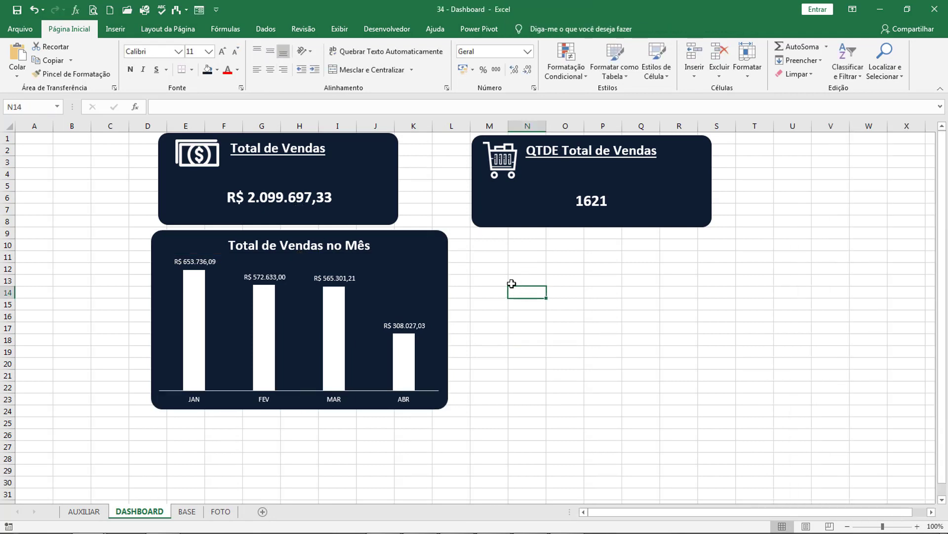
pyautogui.moveTo(398, 238); pyautogui.dragTo(711, 241)
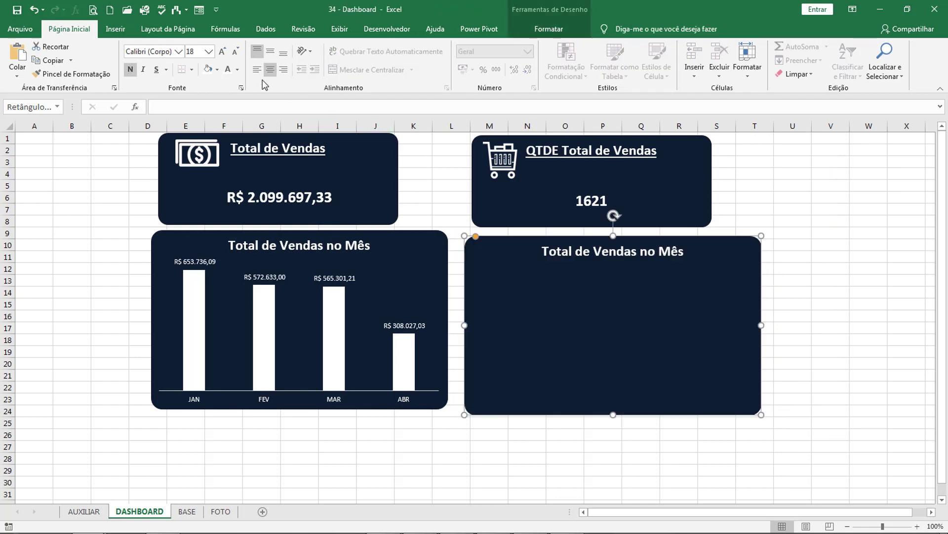
# Collapse the ribbon and hide the formula bar, headings and gridlines on the DASHBOARD sheet
pyautogui.doubleClick(115, 28)
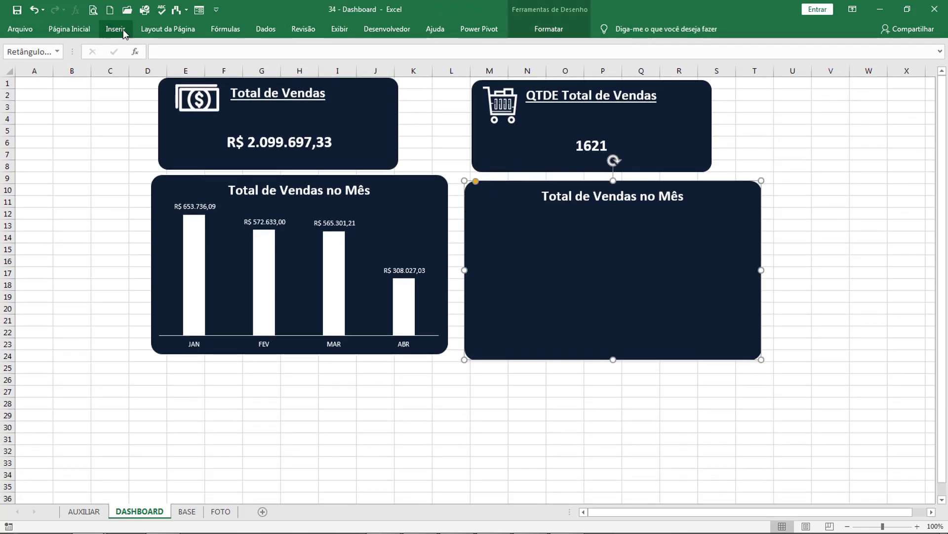
pyautogui.click(340, 28)
pyautogui.click(268, 51)
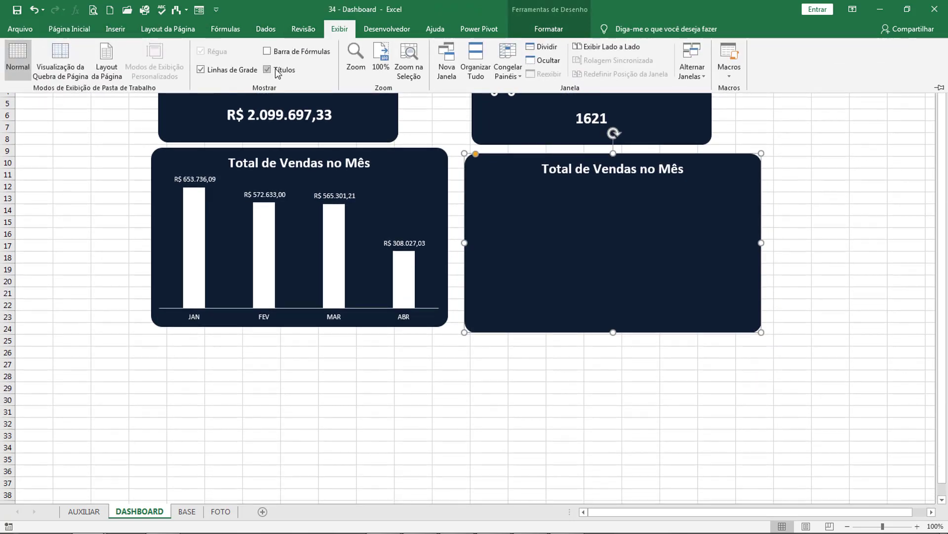
pyautogui.click(267, 70)
pyautogui.click(215, 69)
# Duplicate the empty navy rectangle below the monthly sales chart and shift the Total de Vendas card right to centre it above that chart
pyautogui.click(551, 246)
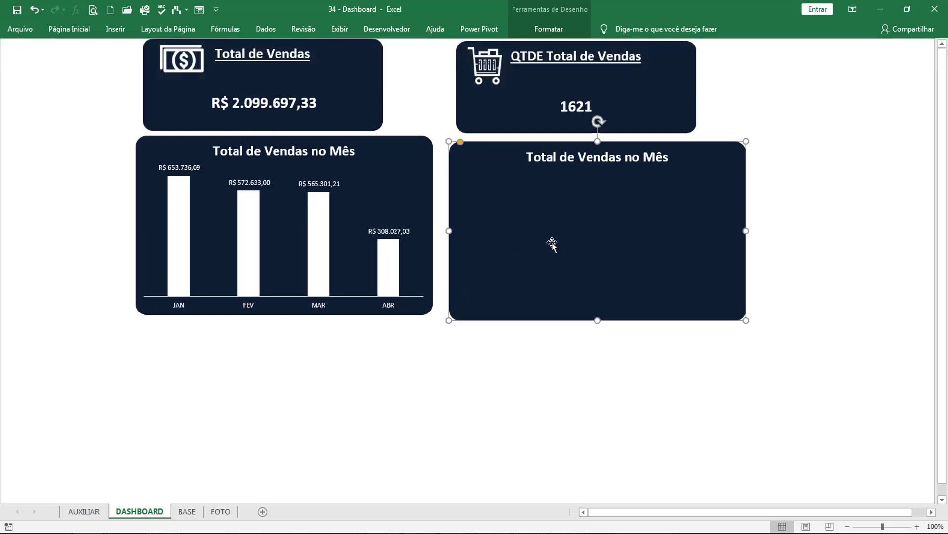
pyautogui.moveTo(553, 242); pyautogui.dragTo(236, 419)
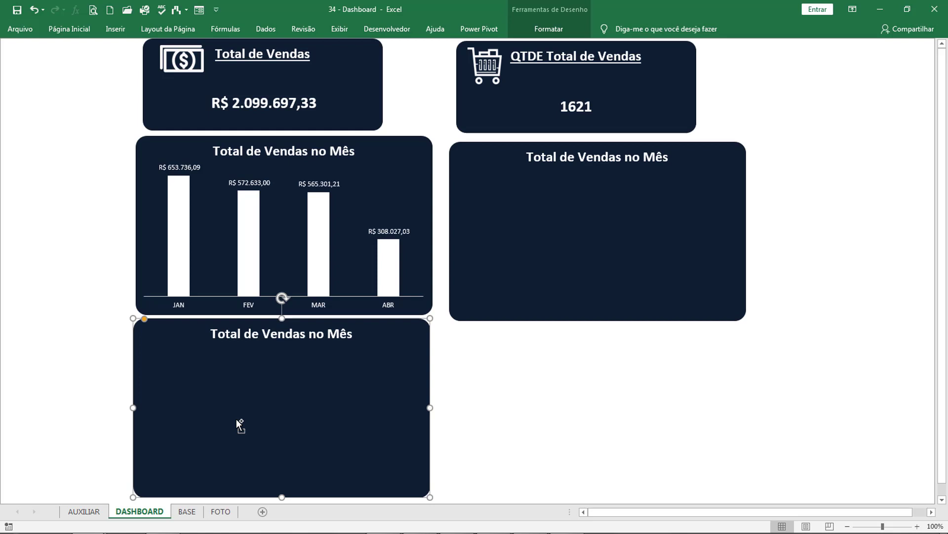
pyautogui.click(377, 113)
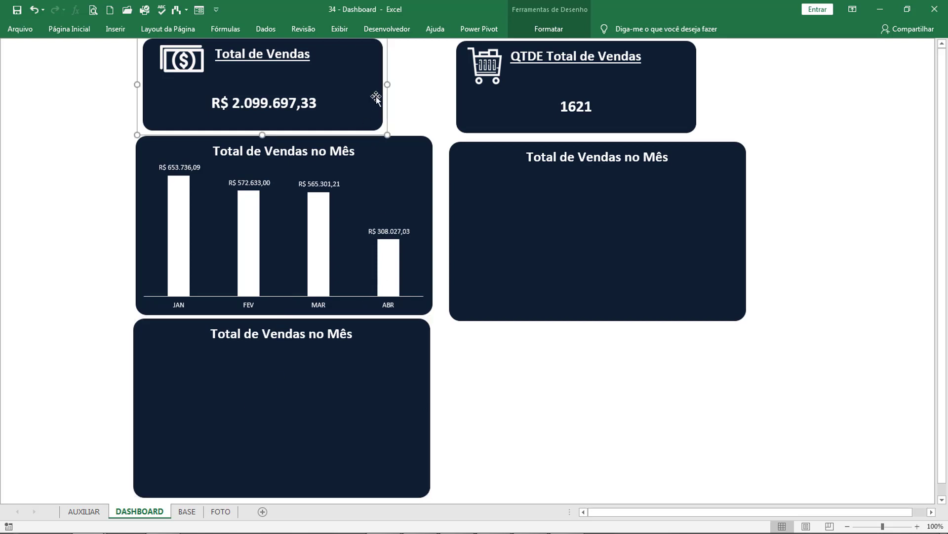
pyautogui.moveTo(387, 78); pyautogui.dragTo(409, 74)
# Move the empty rectangle beside the monthly chart slightly up and left, and place a duplicate of it directly below
pyautogui.click(489, 179)
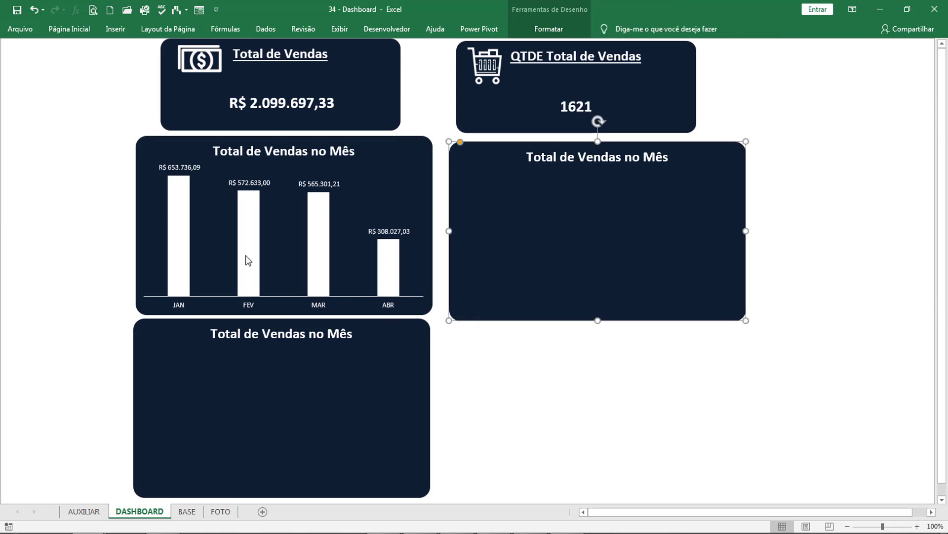
pyautogui.click(566, 30)
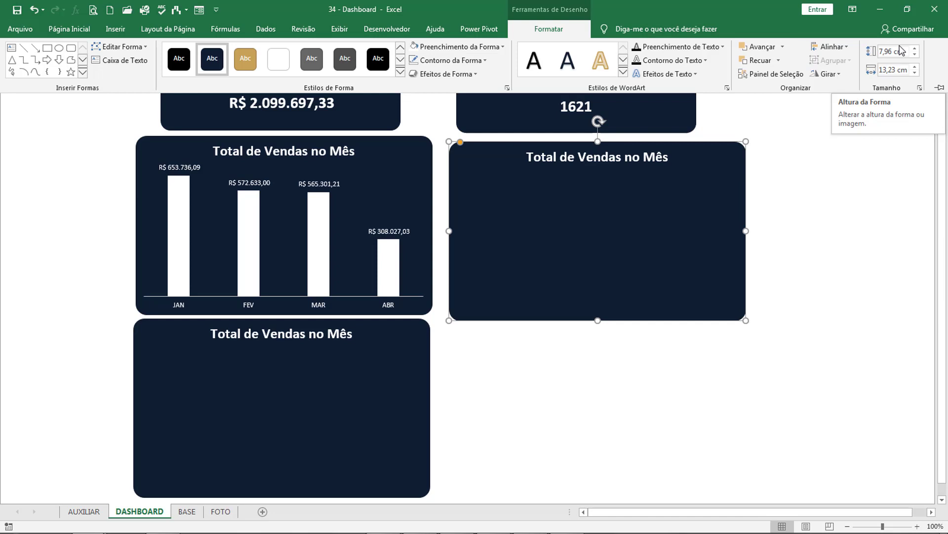
pyautogui.click(772, 160)
pyautogui.click(776, 174)
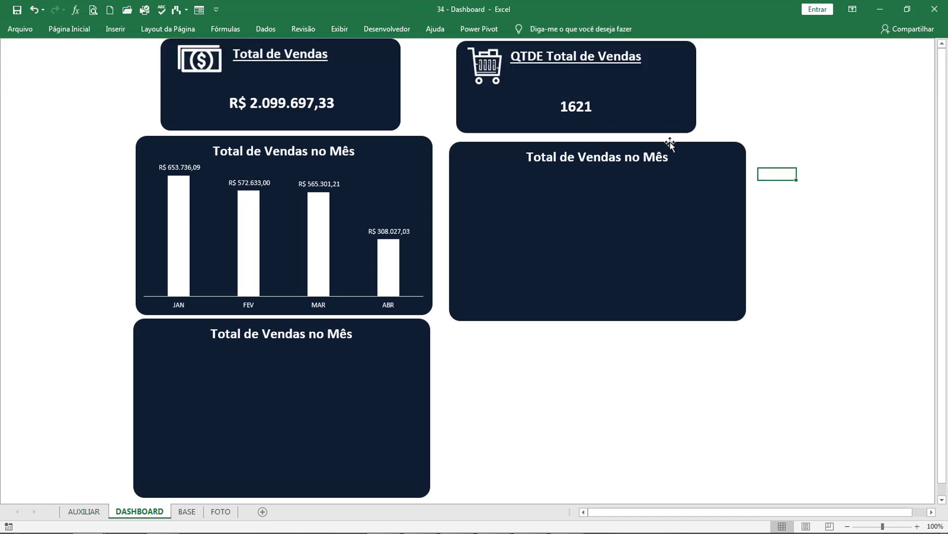
pyautogui.moveTo(670, 142); pyautogui.dragTo(662, 137)
pyautogui.keyDown('ctrl'); pyautogui.moveTo(661, 142); pyautogui.dragTo(663, 318); pyautogui.keyUp('ctrl')
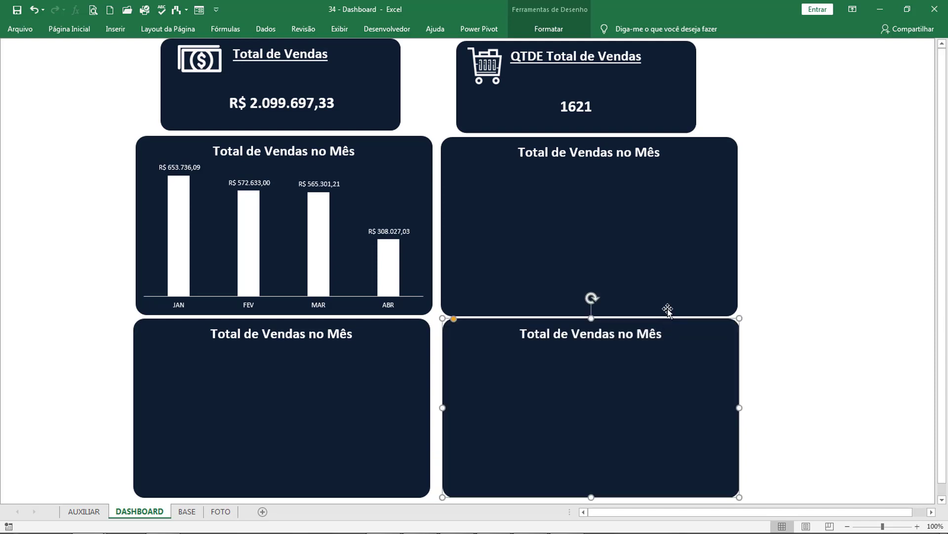
# Shift the QTDE Total de Vendas card, including its cart icon, slightly right above the empty rectangle
pyautogui.click(688, 86)
pyautogui.moveTo(702, 69); pyautogui.dragTo(708, 69)
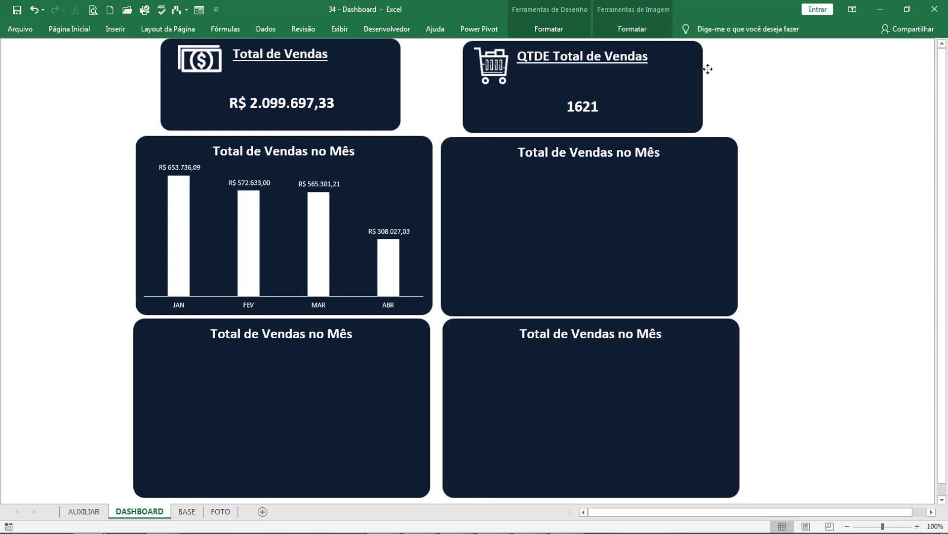
pyautogui.click(790, 134)
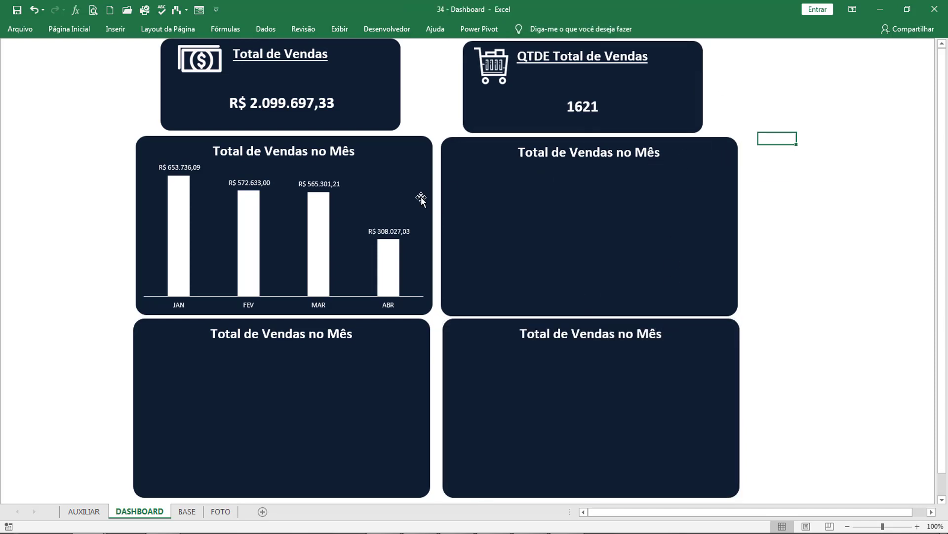
# Group the monthly sales chart with its navy rectangle
pyautogui.click(319, 173)
pyautogui.click(324, 159)
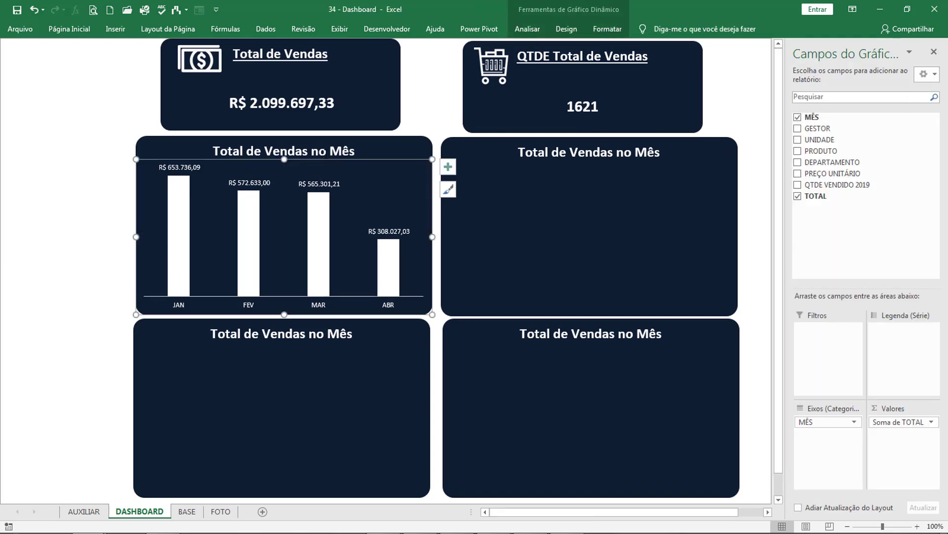
pyautogui.keyDown('ctrl'); pyautogui.click(363, 143); pyautogui.keyUp('ctrl')
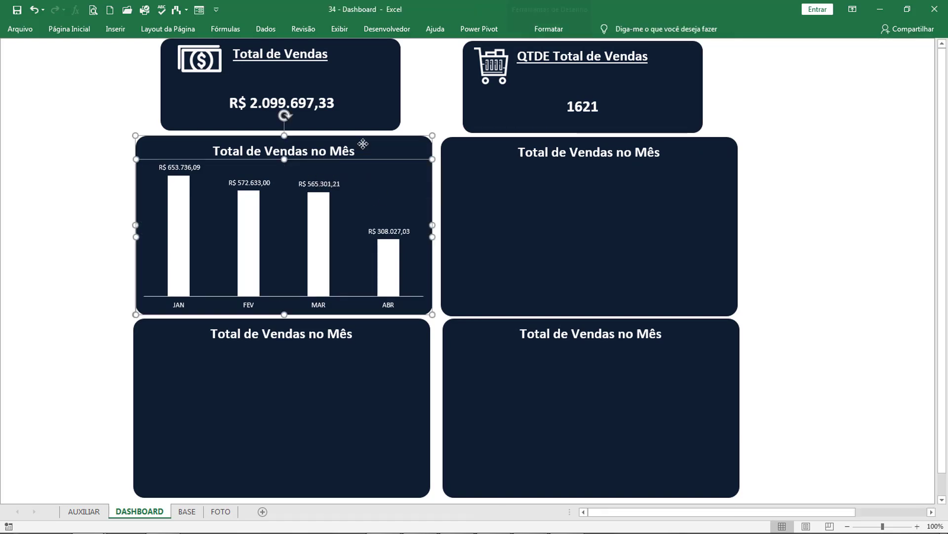
pyautogui.rightClick(367, 143)
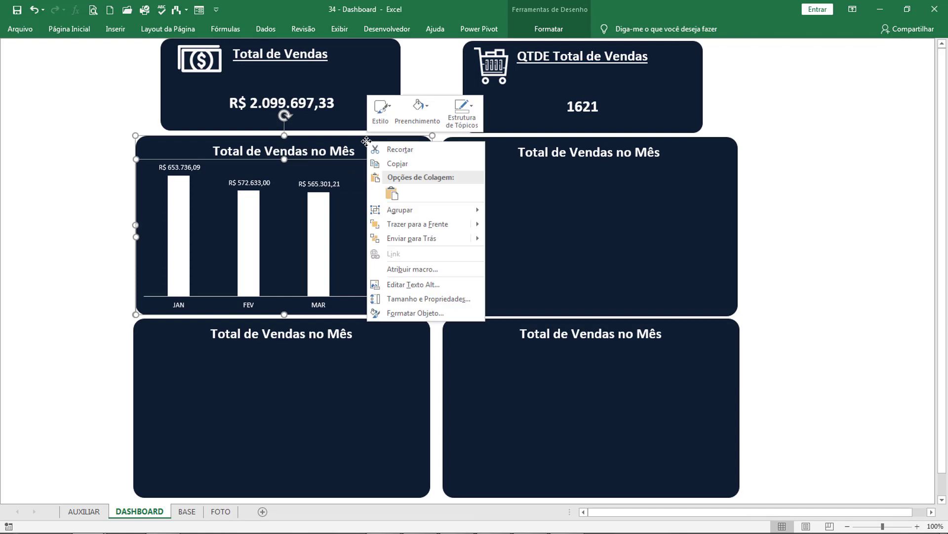
pyautogui.moveTo(414, 208)
pyautogui.click(489, 210)
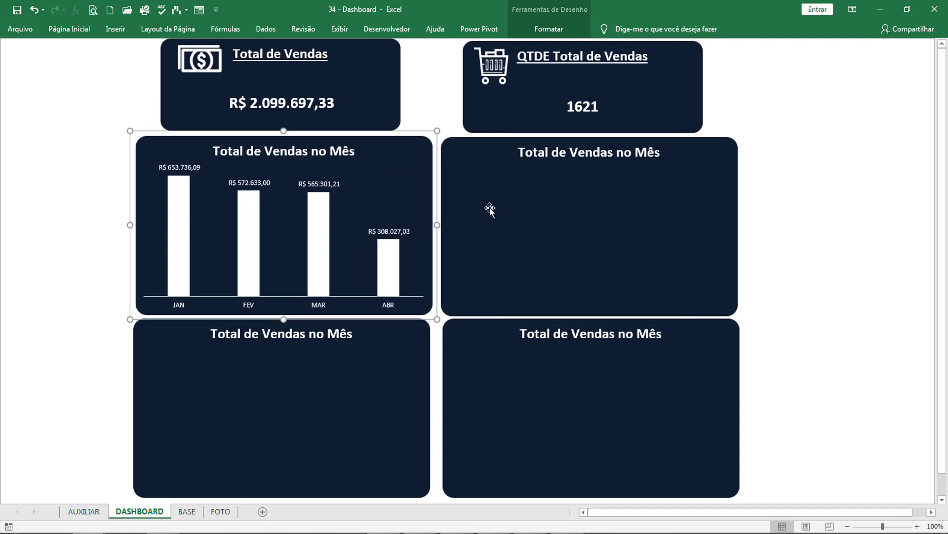
pyautogui.moveTo(395, 133)
pyautogui.mouseDown()
pyautogui.moveTo(527, 140)
pyautogui.moveTo(526, 129)
pyautogui.moveTo(447, 118)
pyautogui.moveTo(364, 133)
pyautogui.moveTo(397, 131)
pyautogui.mouseUp()
pyautogui.click(766, 208)
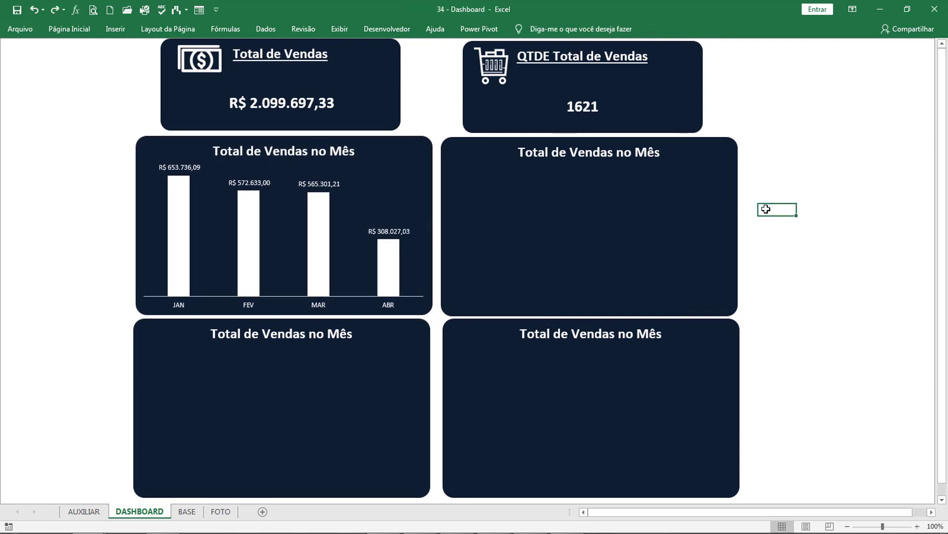
# Check the finished dashboard in the "34 - Grafico Dinamico 2" workbook and align the upper empty rectangle level with the monthly sales chart
pyautogui.click(610, 140)
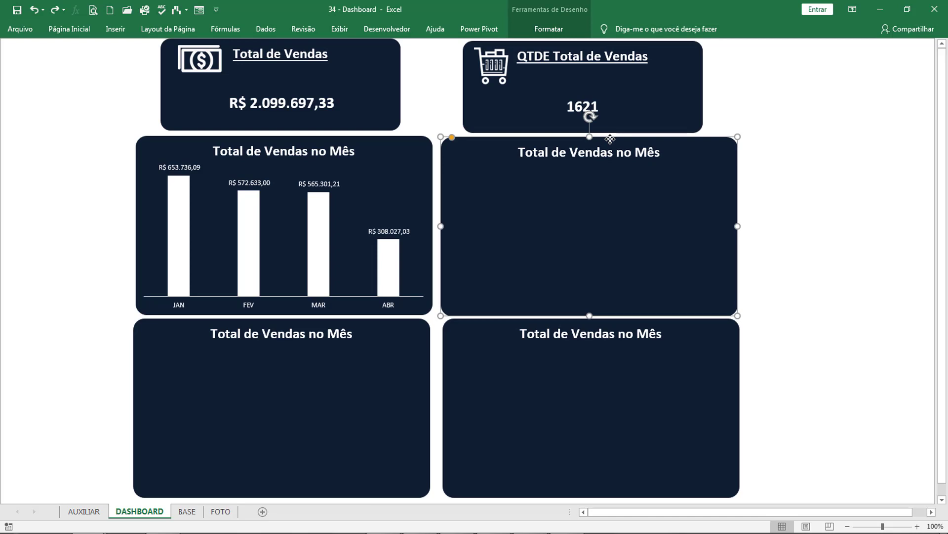
pyautogui.hotkey('alt', 'Tab')
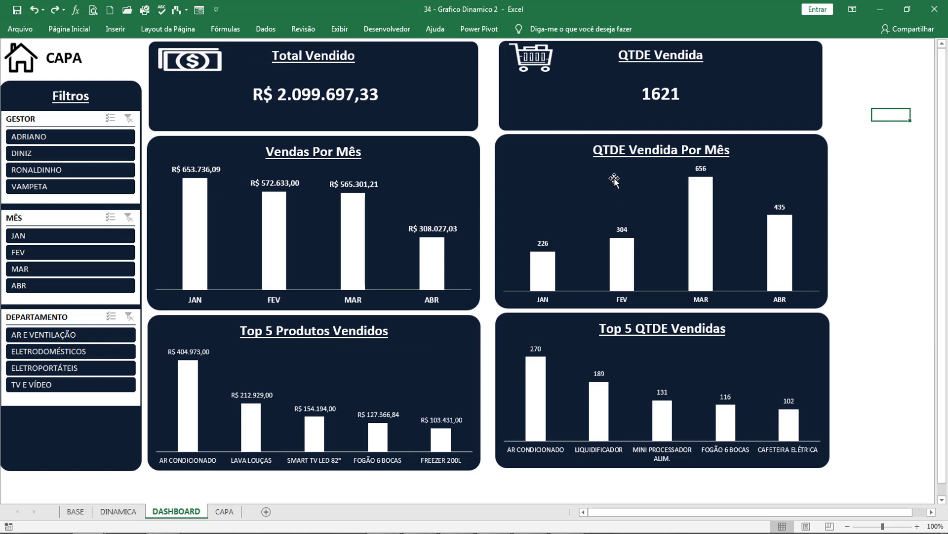
pyautogui.hotkey('alt', 'Tab')
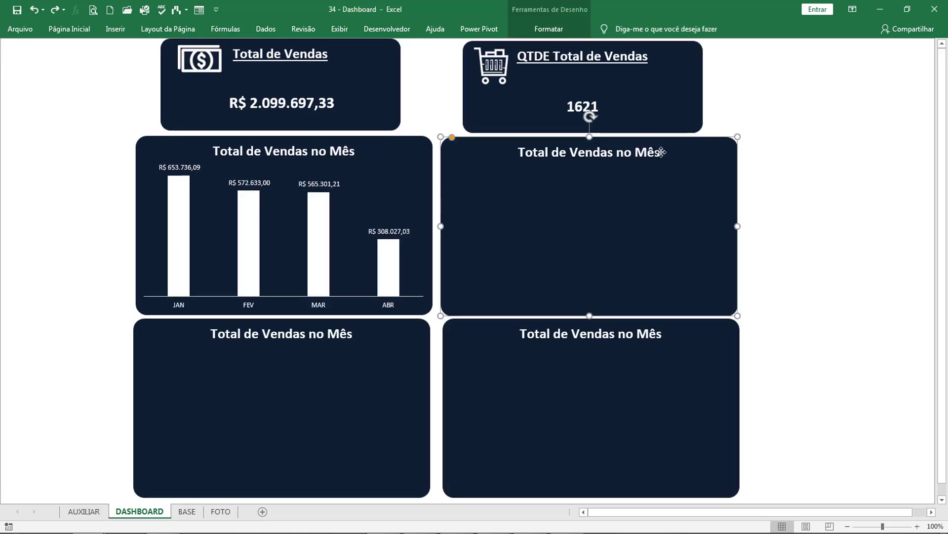
pyautogui.moveTo(661, 152)
pyautogui.mouseDown()
pyautogui.moveTo(688, 154)
pyautogui.moveTo(666, 150)
pyautogui.mouseUp()
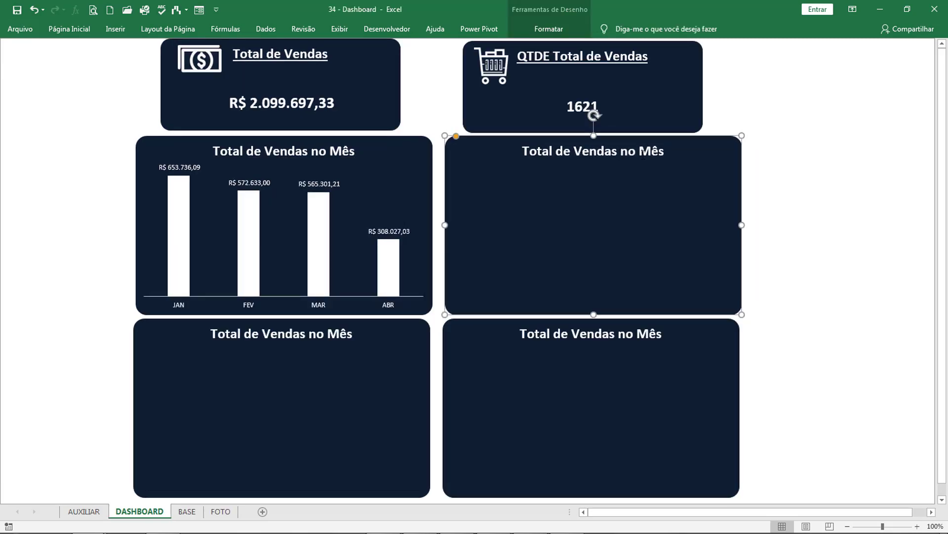
# Replace the title of the rectangle beside the monthly sales chart with "QTDE Vendas Por Mês"
pyautogui.tripleClick(643, 152)
pyautogui.write('Q')
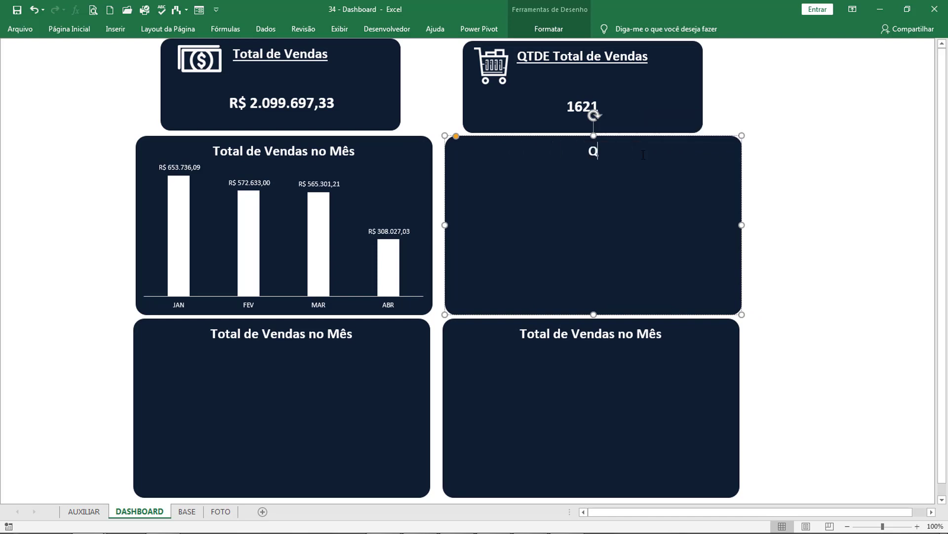
pyautogui.write('TDE VENDA')
pyautogui.press('BackSpace')
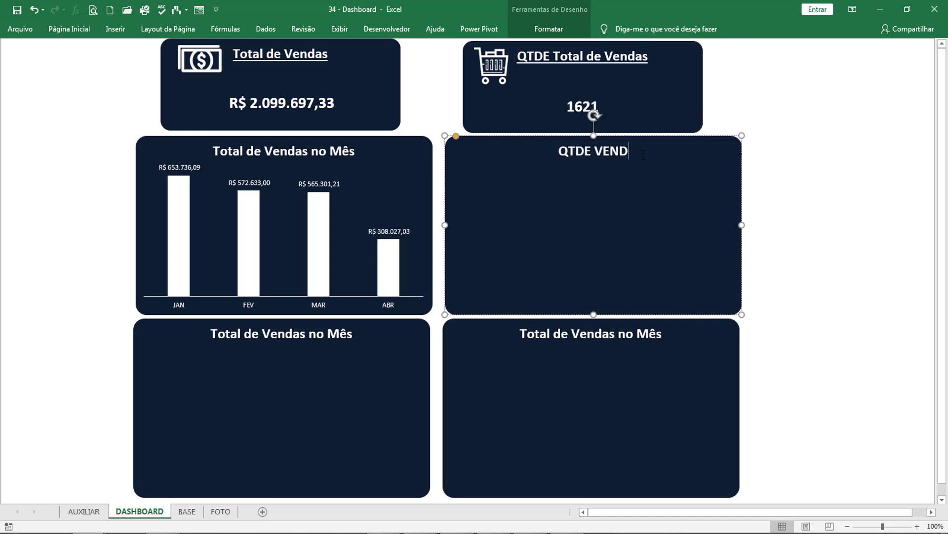
pyautogui.press('BackSpace')
pyautogui.press('BackSpace')
pyautogui.press('BackSpace')
pyautogui.press('BackSpace')
pyautogui.press('BackSpace')
pyautogui.write('Ven')
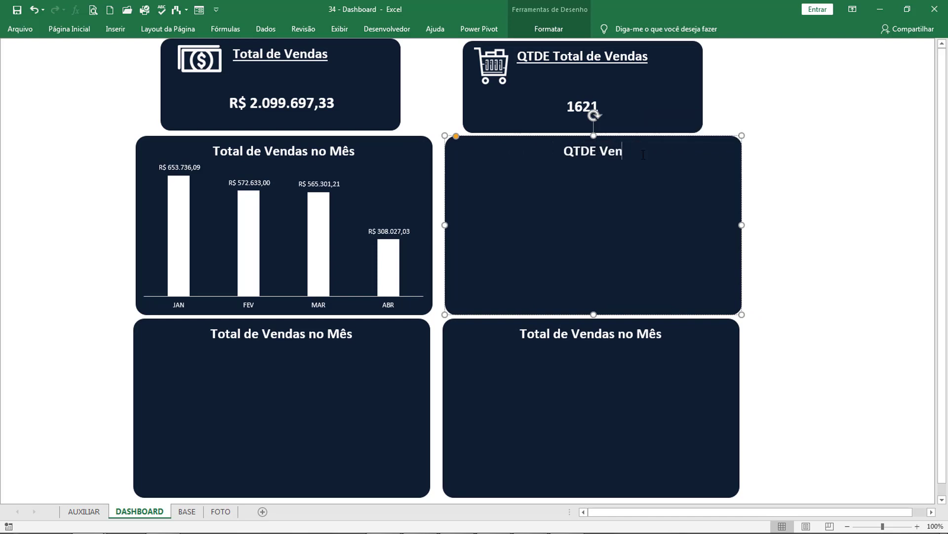
pyautogui.write('das Por Mês')
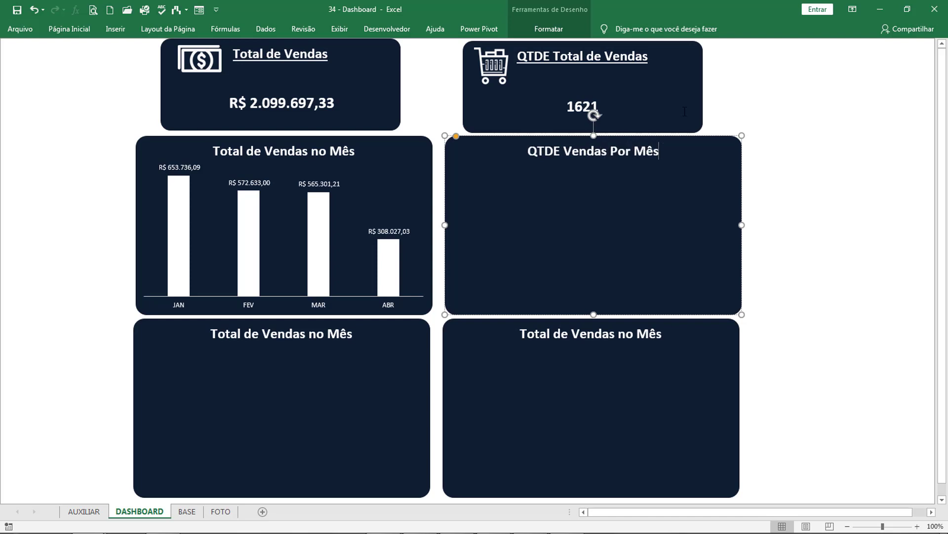
pyautogui.click(718, 94)
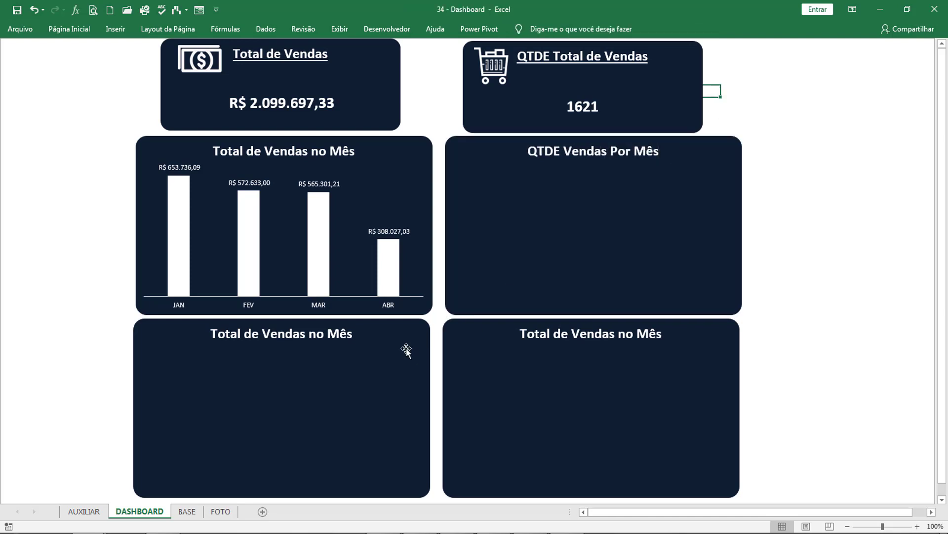
# Show the formula bar on the AUXILIAR sheet
pyautogui.click(84, 511)
pyautogui.click(337, 267)
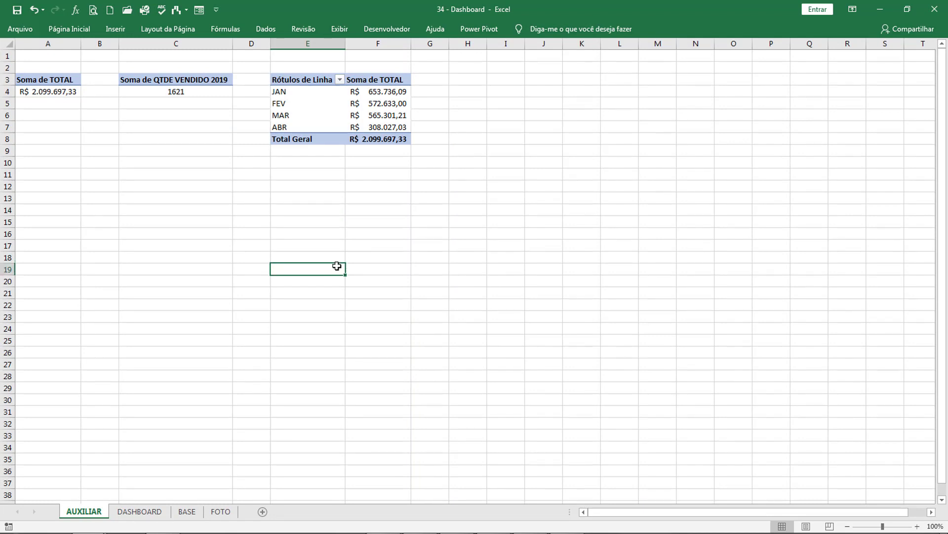
pyautogui.click(339, 29)
pyautogui.click(291, 47)
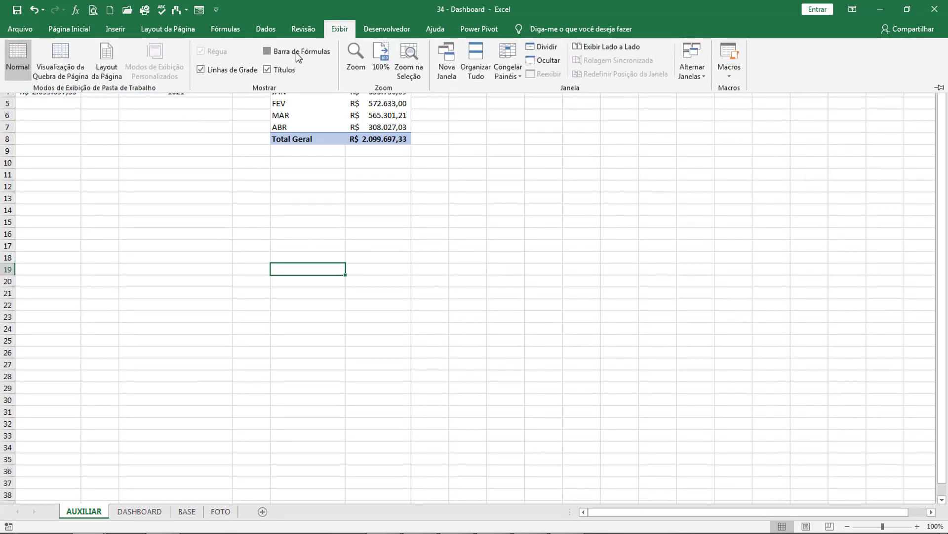
# Check the name given to the monthly sales pivot table
pyautogui.click(290, 103)
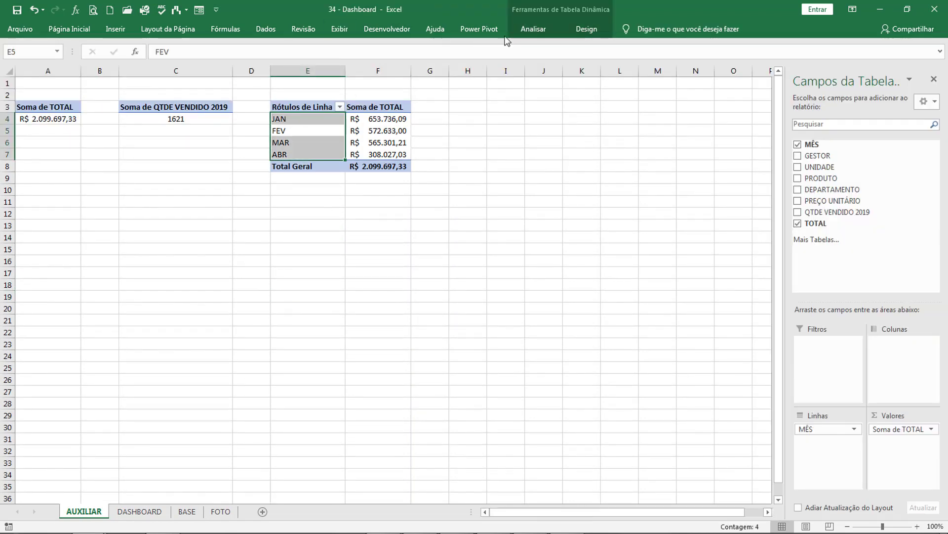
pyautogui.click(534, 28)
pyautogui.click(18, 77)
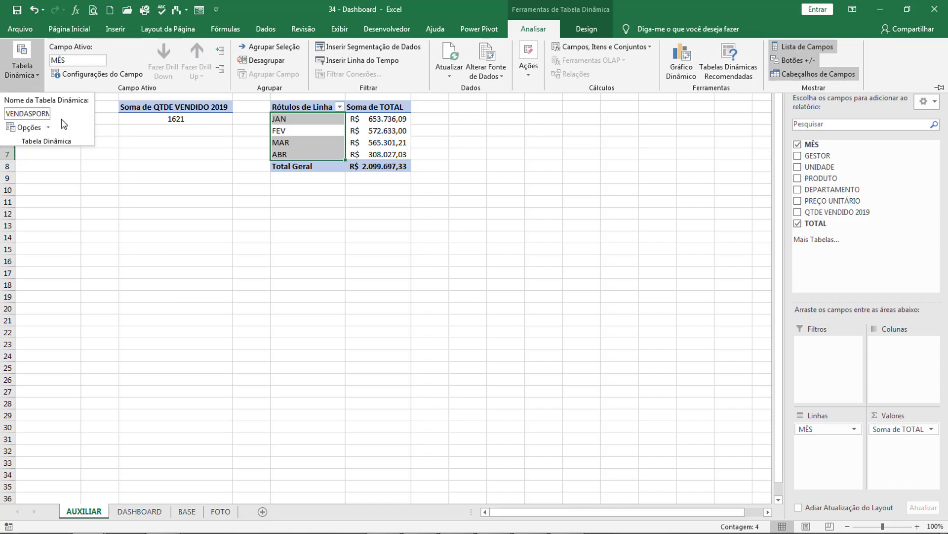
pyautogui.press('Escape')
pyautogui.click(382, 203)
pyautogui.click(388, 203)
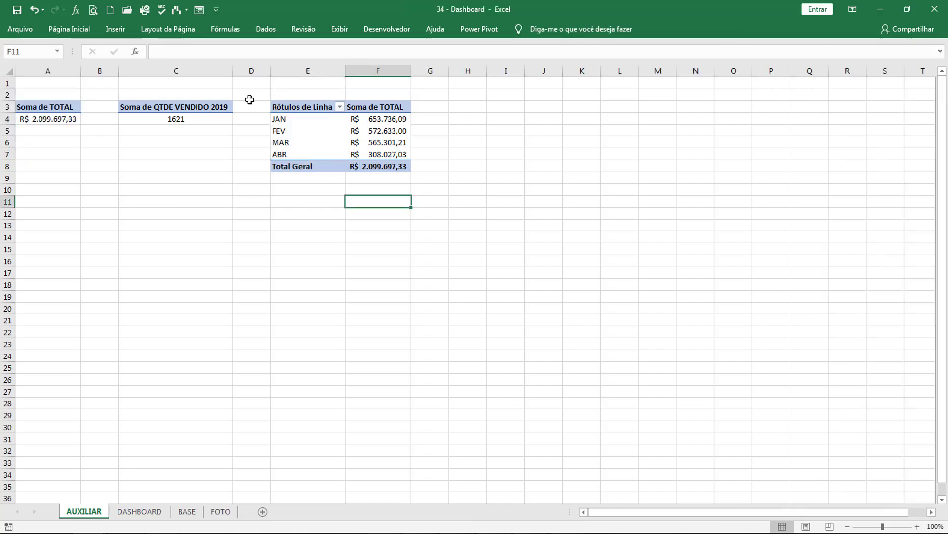
pyautogui.click(69, 30)
pyautogui.doubleClick(72, 33)
pyautogui.doubleClick(73, 32)
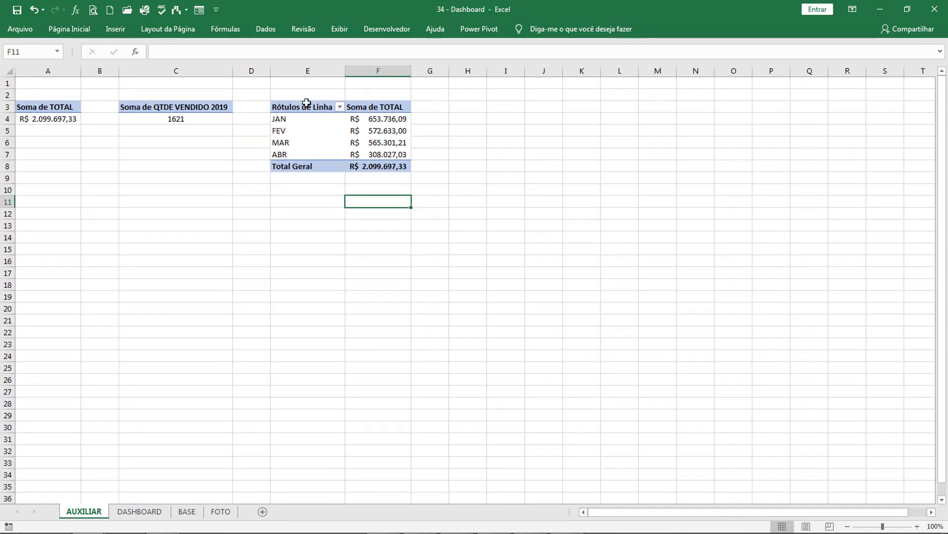
# Copy the monthly sales pivot table to H3 and fit the widths of columns H and I to their contents
pyautogui.moveTo(292, 107); pyautogui.dragTo(397, 163)
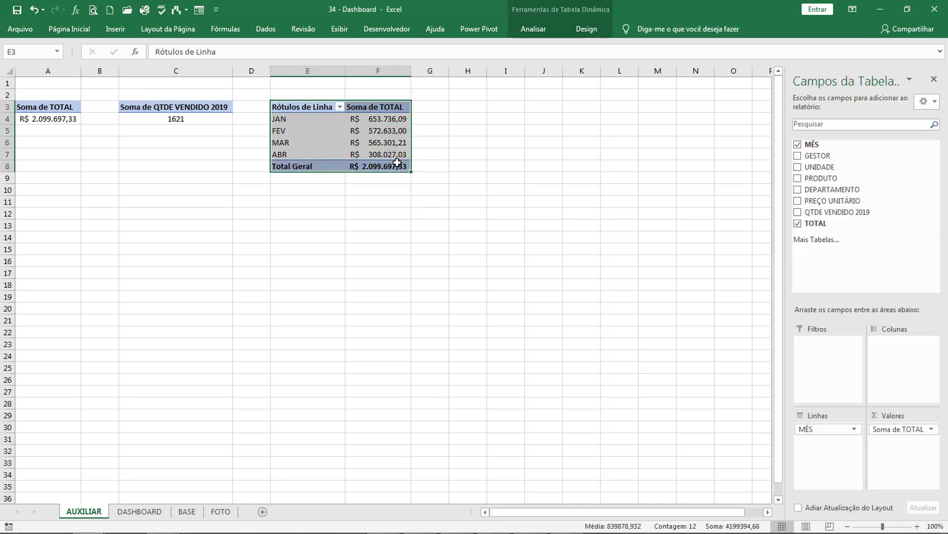
pyautogui.hotkey('ctrl', 'c')
pyautogui.click(455, 108)
pyautogui.hotkey('ctrl', 'v')
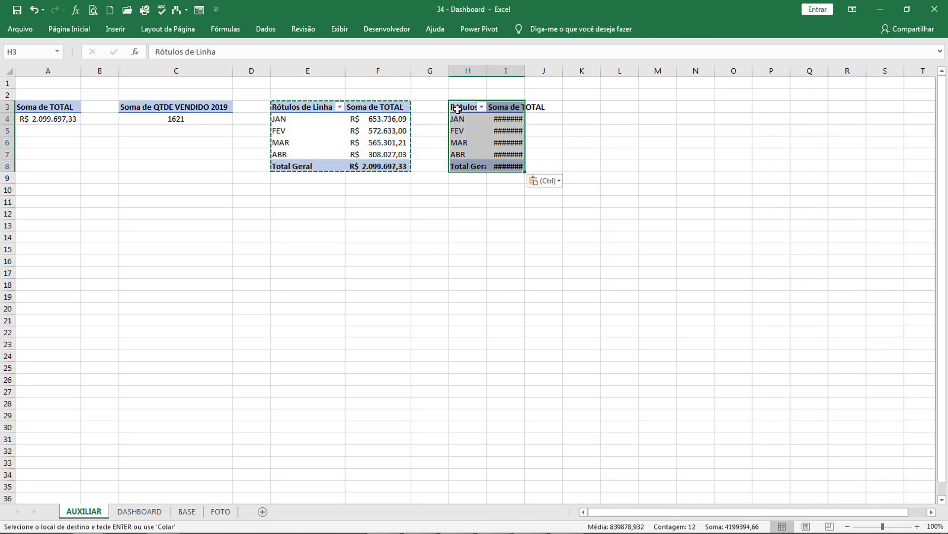
pyautogui.doubleClick(524, 70)
pyautogui.doubleClick(486, 70)
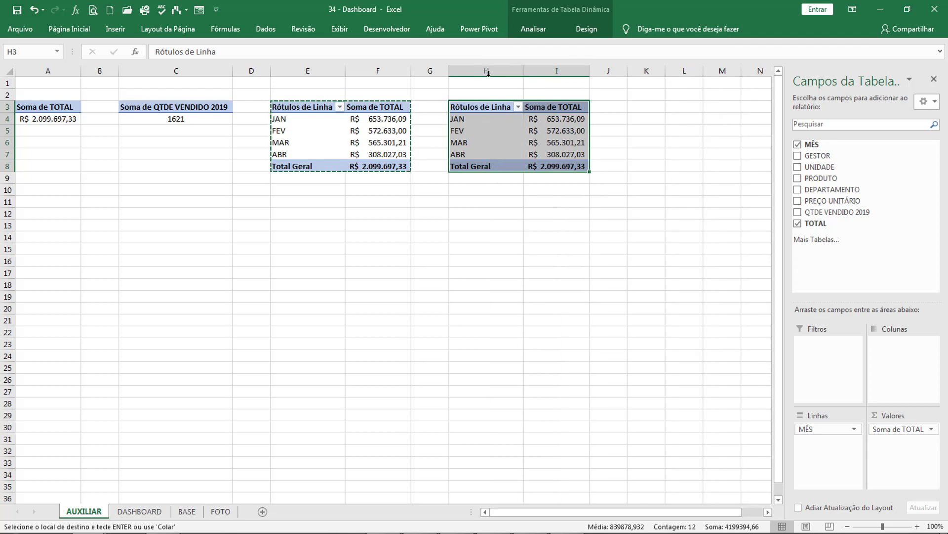
# Replace TOTAL with QTDE VENDIDO 2019 as the values field of the copied pivot table
pyautogui.click(563, 133)
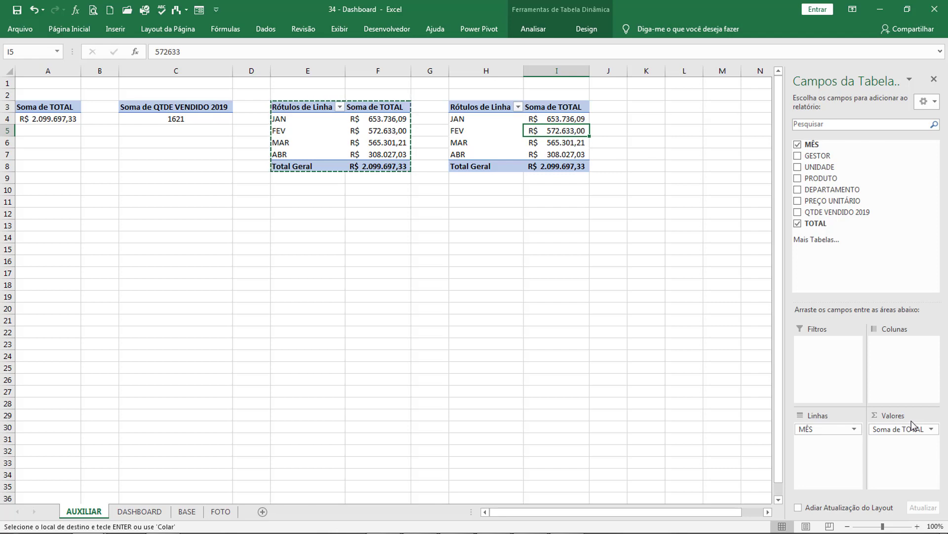
pyautogui.moveTo(905, 428); pyautogui.dragTo(611, 341)
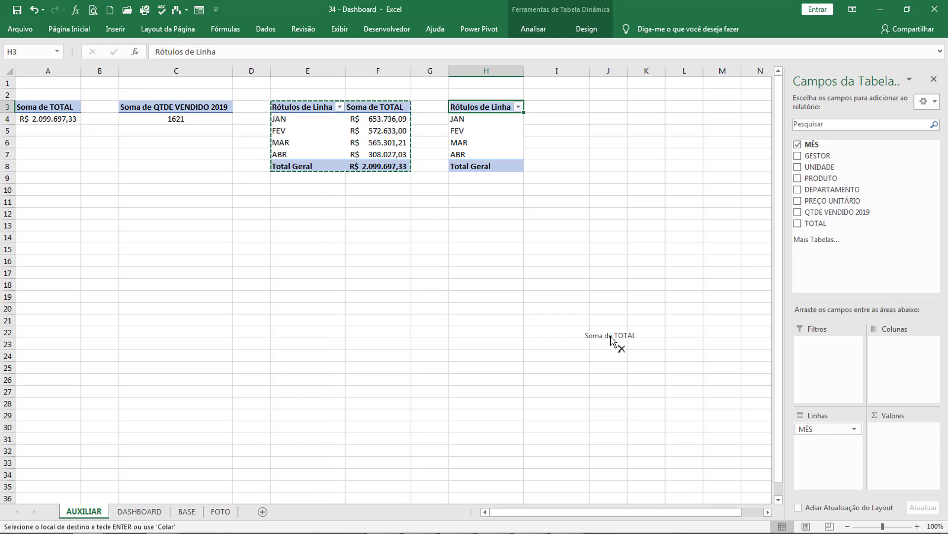
pyautogui.moveTo(611, 337); pyautogui.dragTo(613, 336)
pyautogui.moveTo(813, 212); pyautogui.dragTo(886, 447)
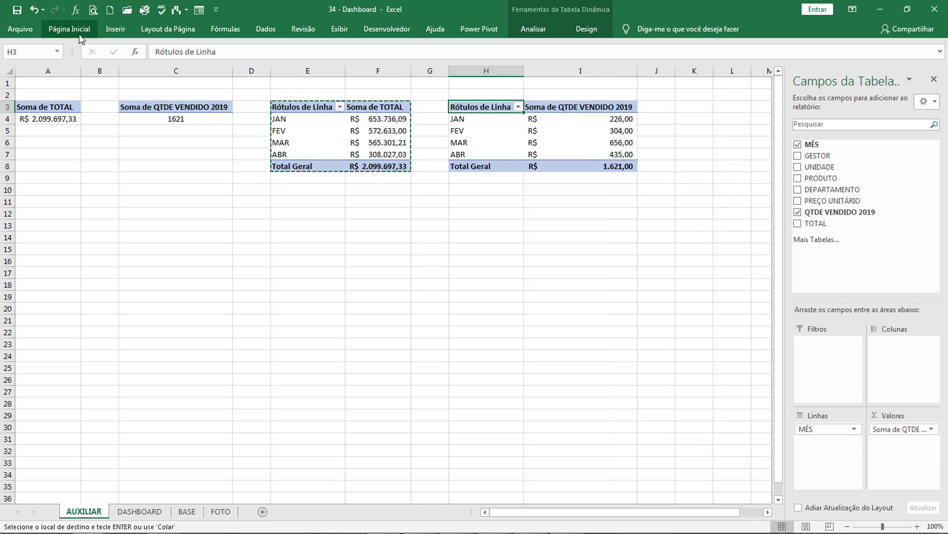
# Apply the Geral number format to the copied pivot table's monthly quantities and grand total
pyautogui.click(79, 35)
pyautogui.doubleClick(79, 34)
pyautogui.moveTo(619, 174); pyautogui.dragTo(621, 210)
pyautogui.click(527, 51)
pyautogui.click(494, 68)
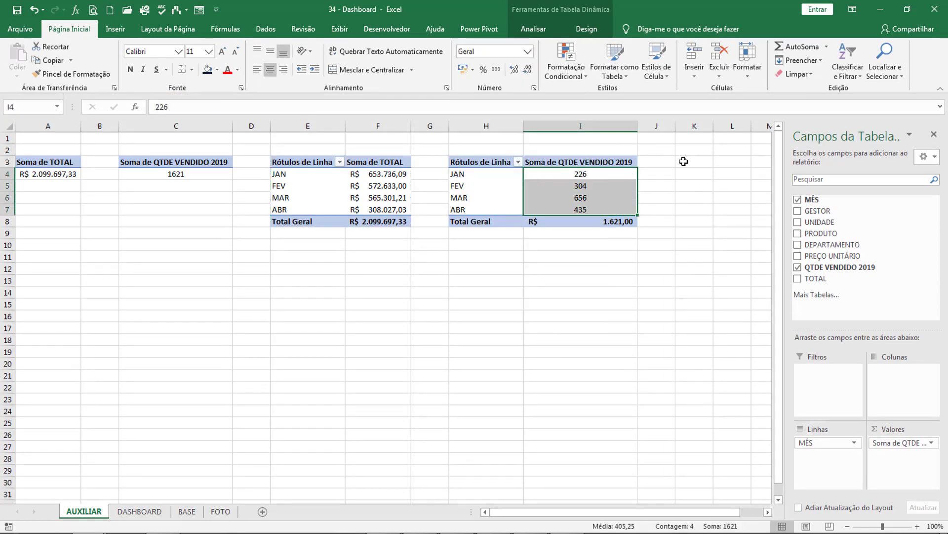
pyautogui.click(684, 162)
pyautogui.click(591, 221)
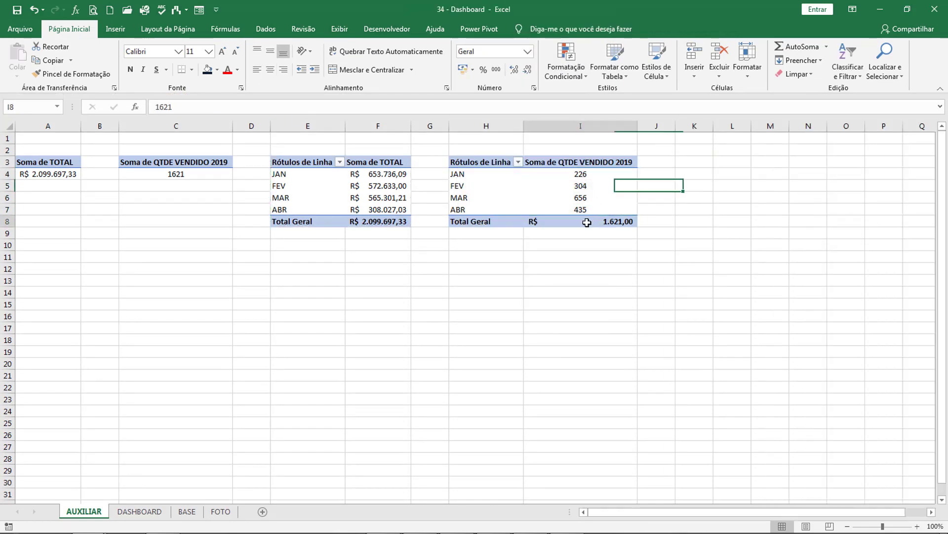
pyautogui.click(528, 52)
pyautogui.click(494, 67)
pyautogui.click(693, 171)
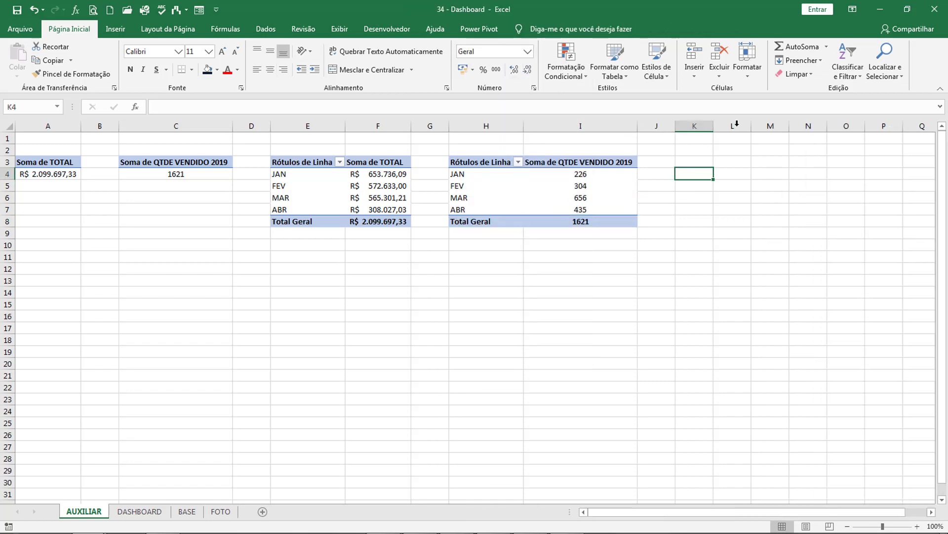
# Insert a Coluna Agrupada pivot chart from the monthly quantity pivot table
pyautogui.click(574, 185)
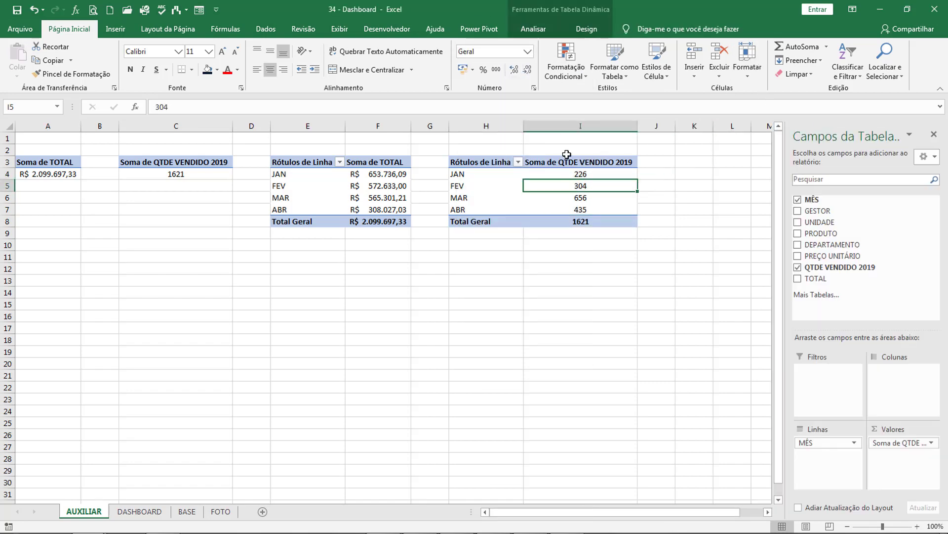
pyautogui.click(533, 32)
pyautogui.click(683, 60)
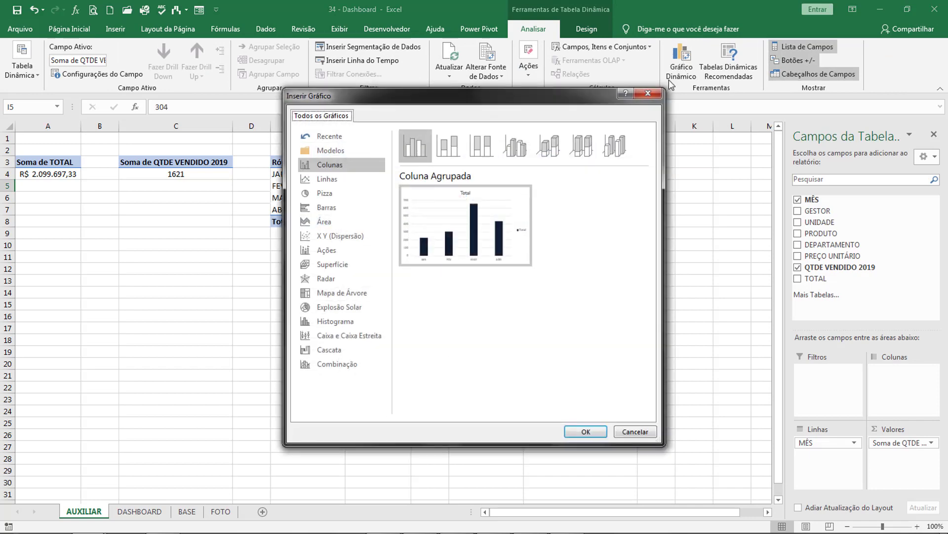
pyautogui.click(355, 182)
pyautogui.click(349, 194)
pyautogui.click(355, 208)
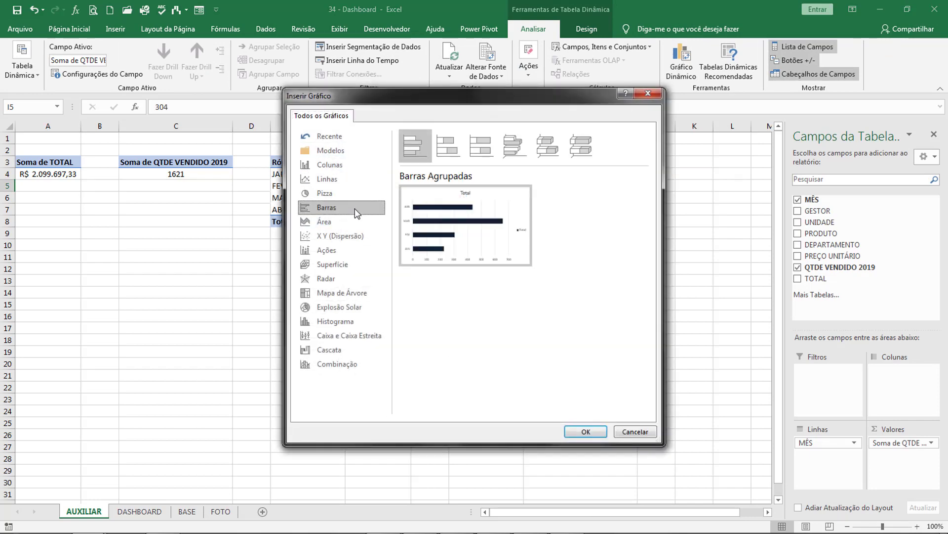
pyautogui.click(349, 194)
pyautogui.click(349, 166)
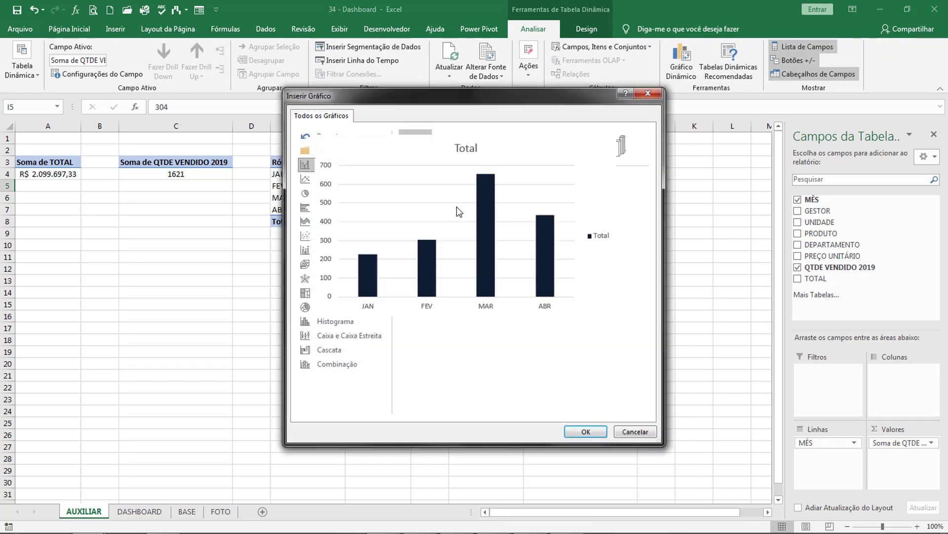
pyautogui.doubleClick(459, 211)
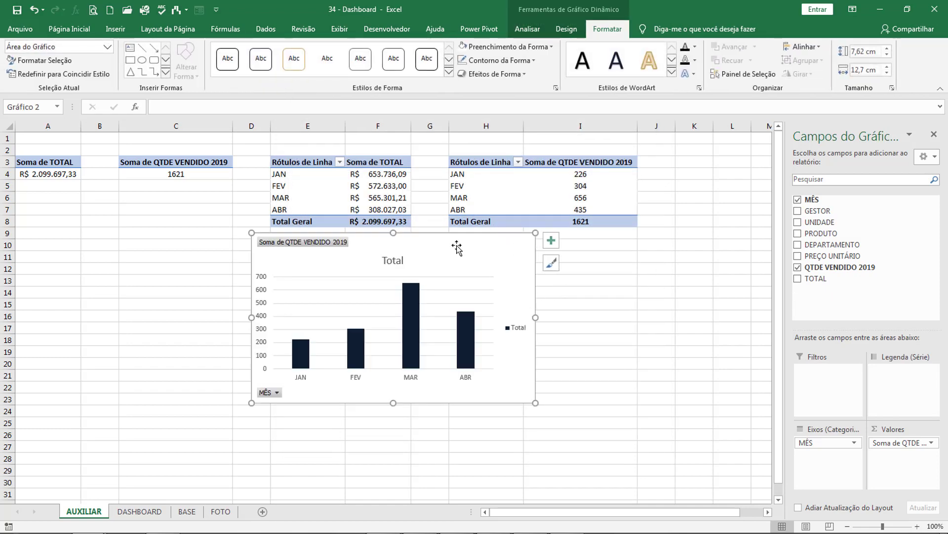
pyautogui.click(634, 293)
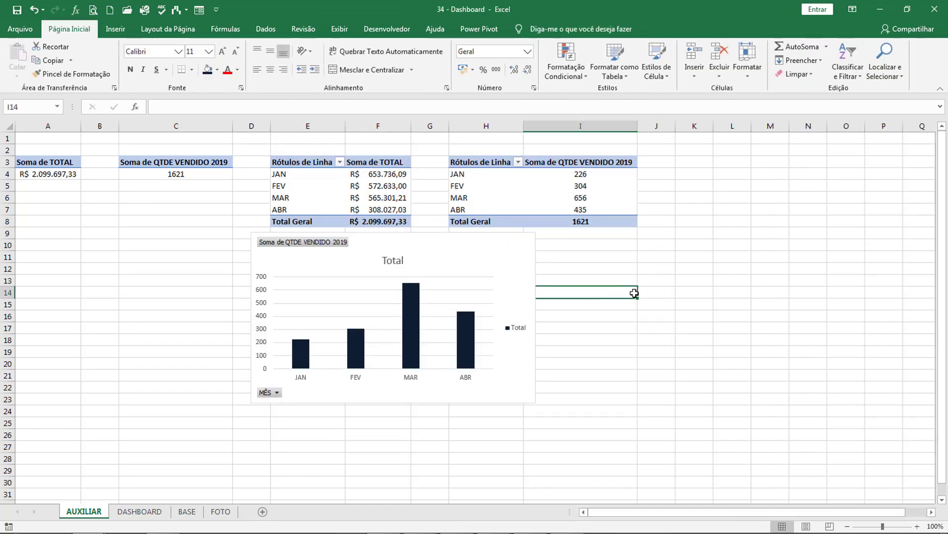
# Hide all field buttons on the new quantity chart
pyautogui.click(423, 236)
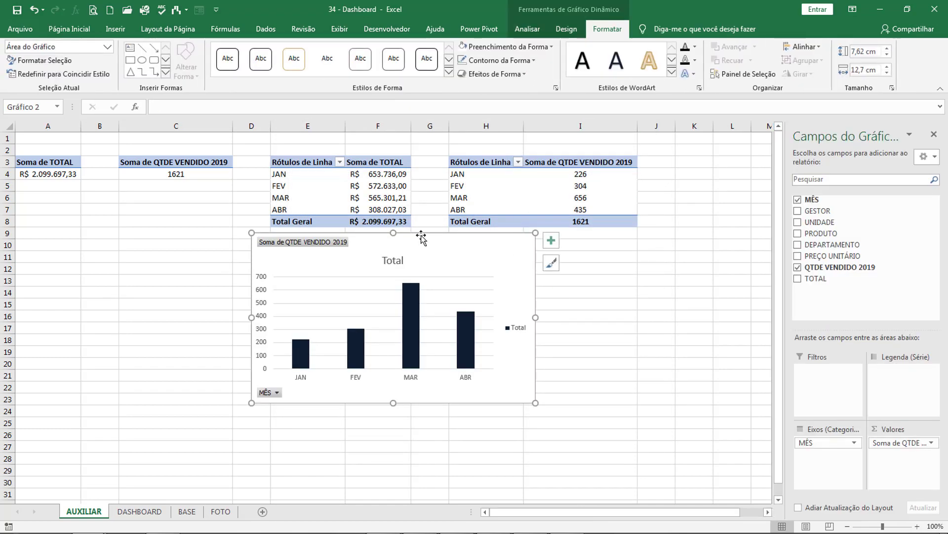
pyautogui.click(534, 30)
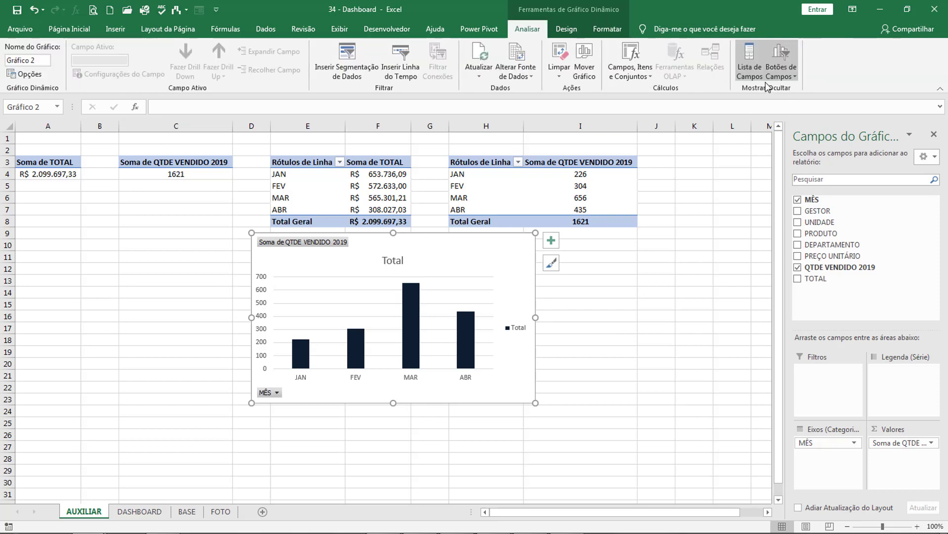
pyautogui.click(792, 51)
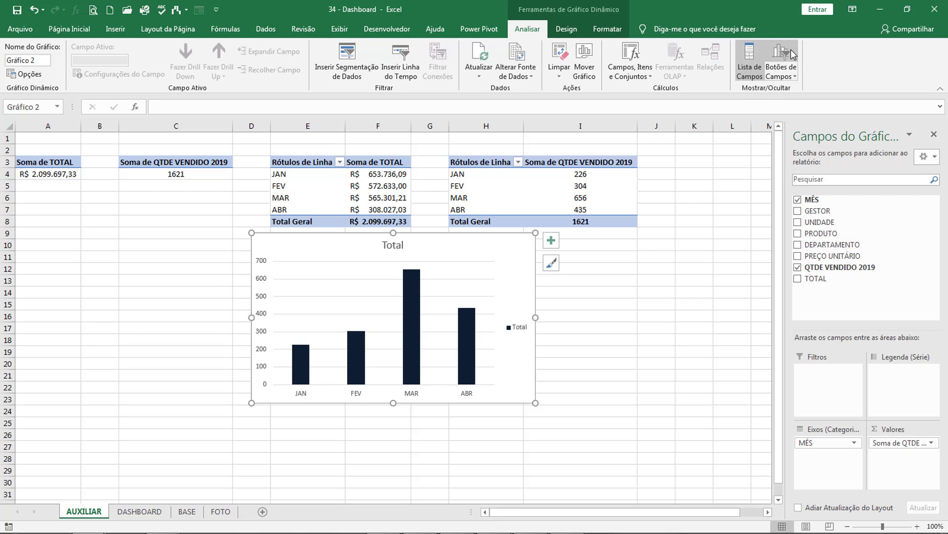
# Remove the legend, gridlines and title from the quantity chart
pyautogui.click(515, 328)
pyautogui.press('Delete')
pyautogui.press('Delete')
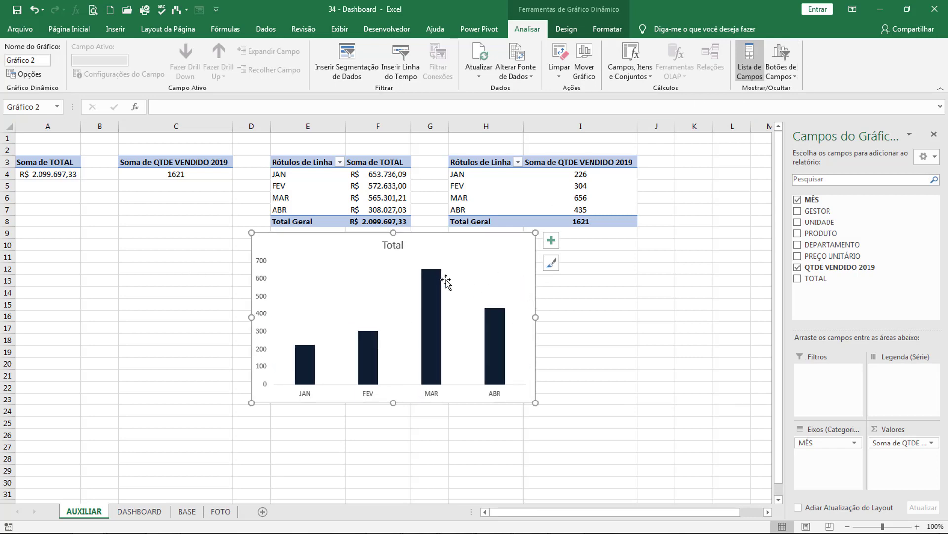
pyautogui.click(390, 247)
pyautogui.press('Delete')
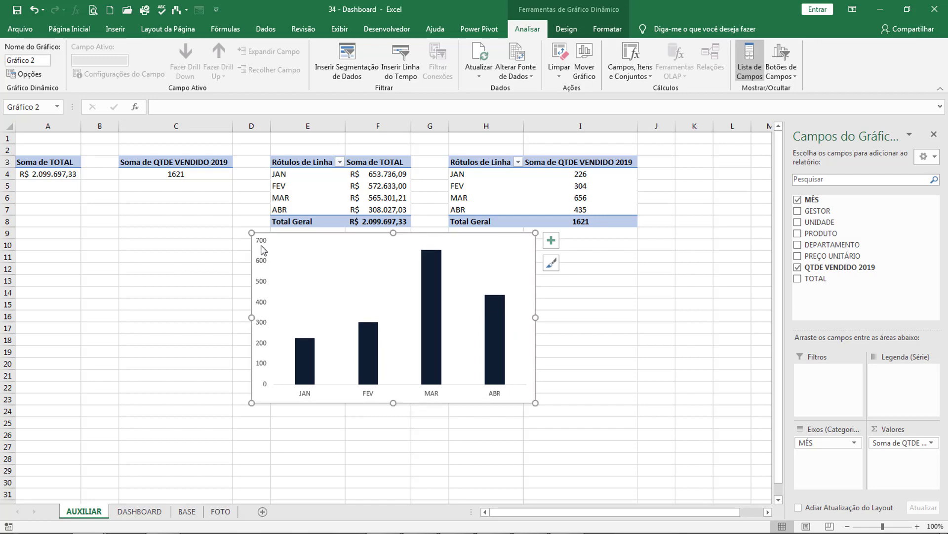
pyautogui.click(609, 309)
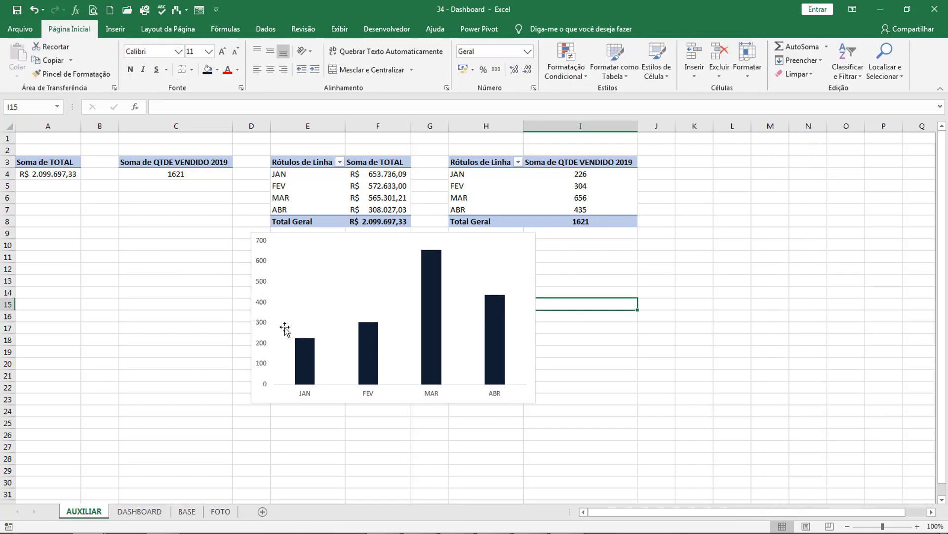
# Fix the quantity chart's vertical axis minimum at 0,0 and delete the axis from the chart
pyautogui.click(265, 326)
pyautogui.rightClick(266, 326)
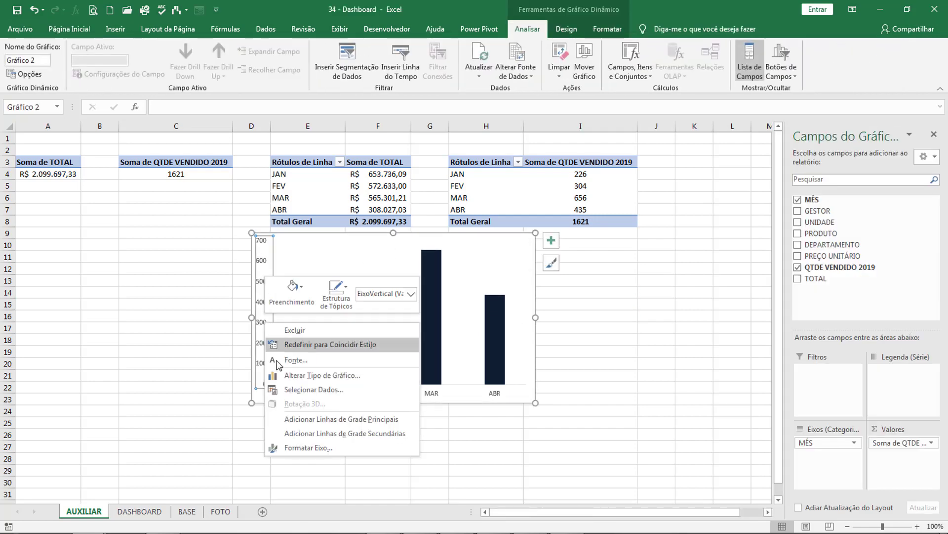
pyautogui.click(293, 450)
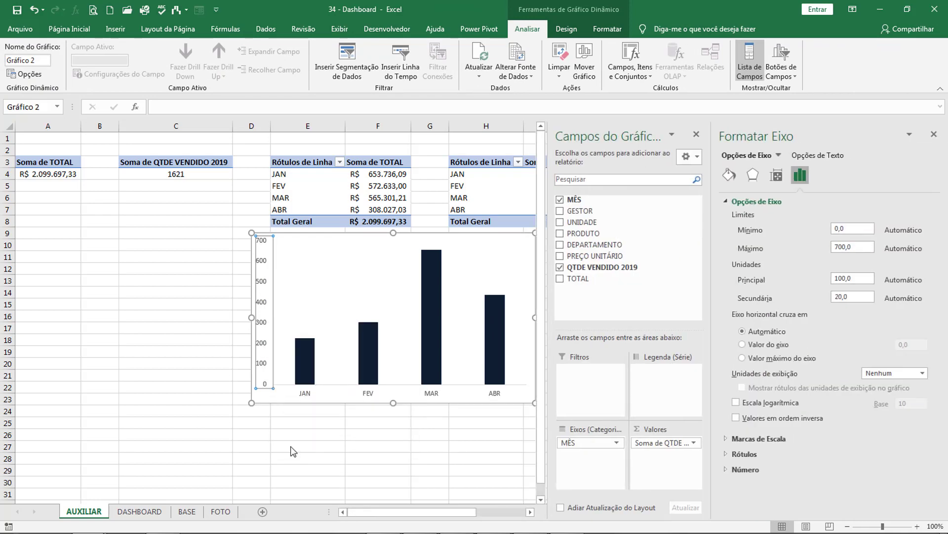
pyautogui.doubleClick(856, 230)
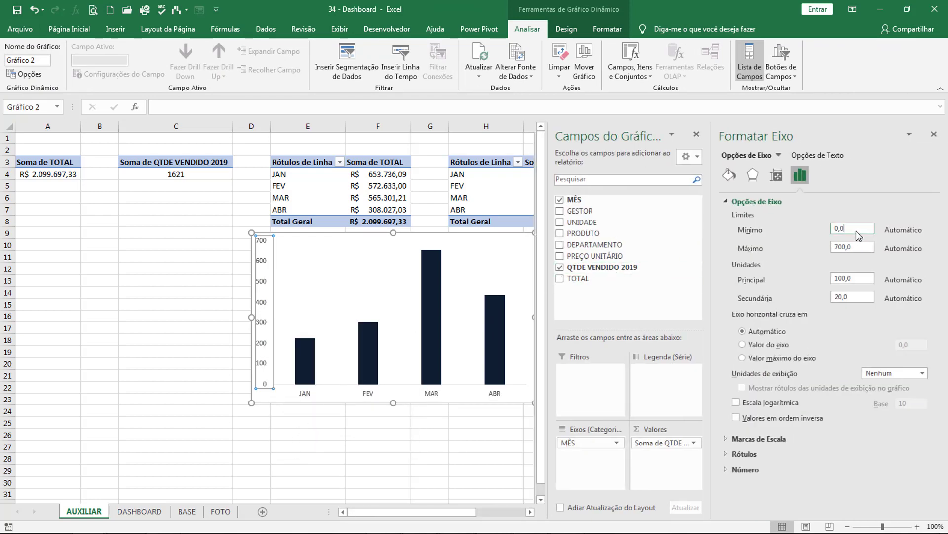
pyautogui.press('Return')
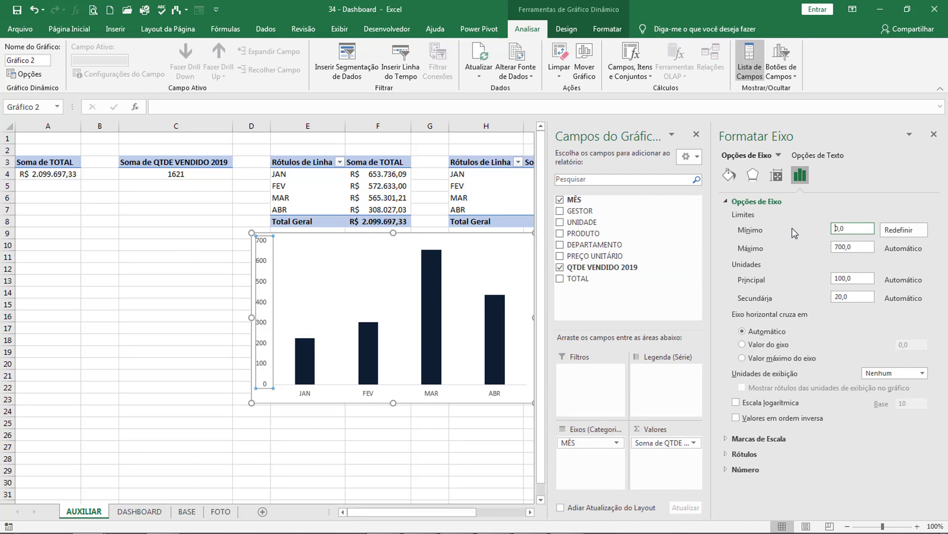
pyautogui.click(935, 133)
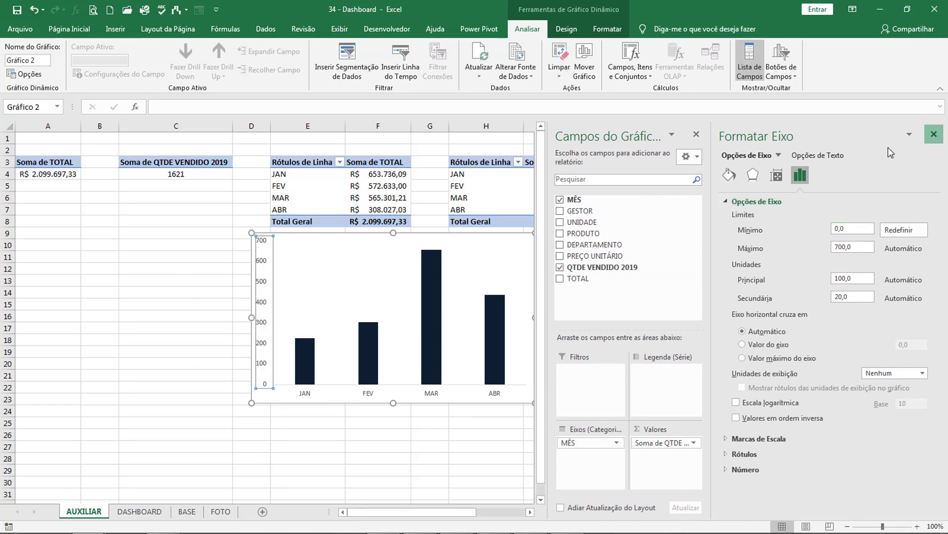
pyautogui.press('Delete')
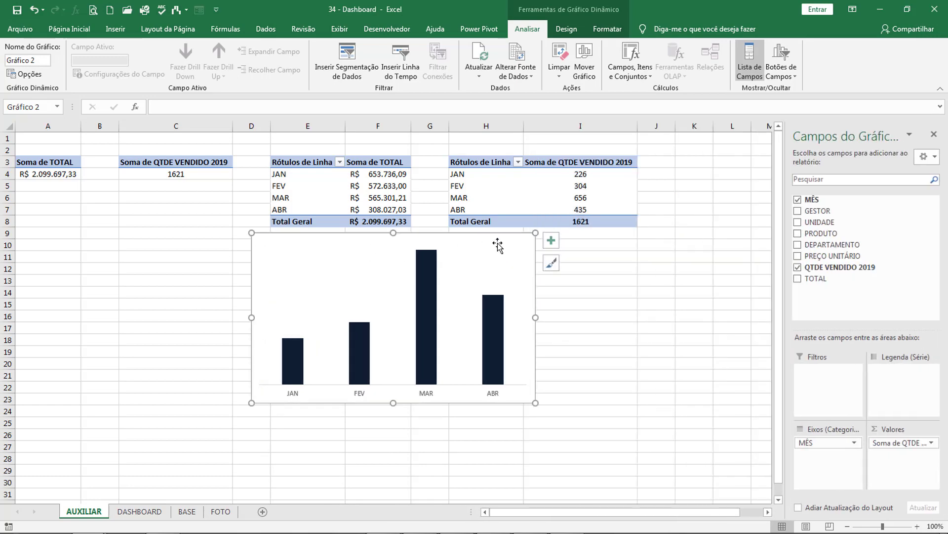
# Add data labels to the columns of the quantity chart
pyautogui.click(551, 241)
pyautogui.click(579, 290)
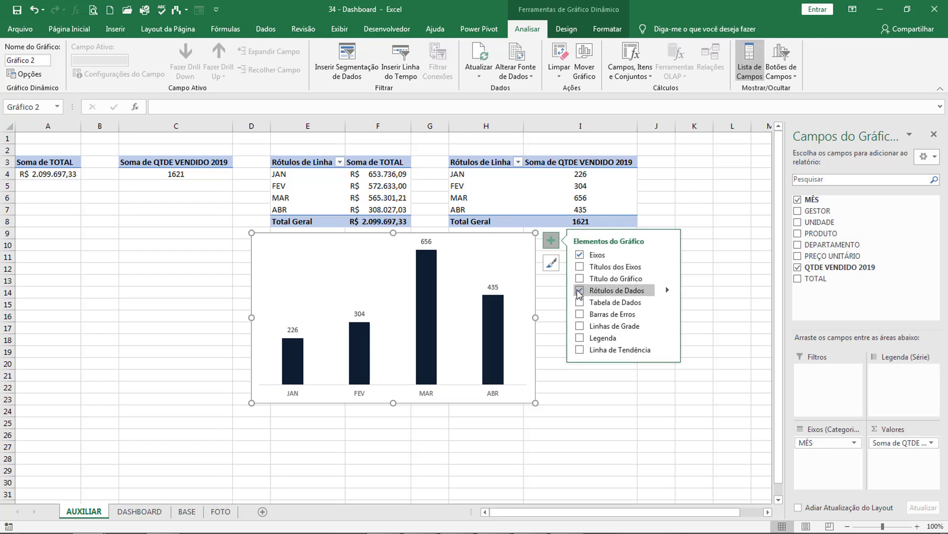
pyautogui.click(577, 387)
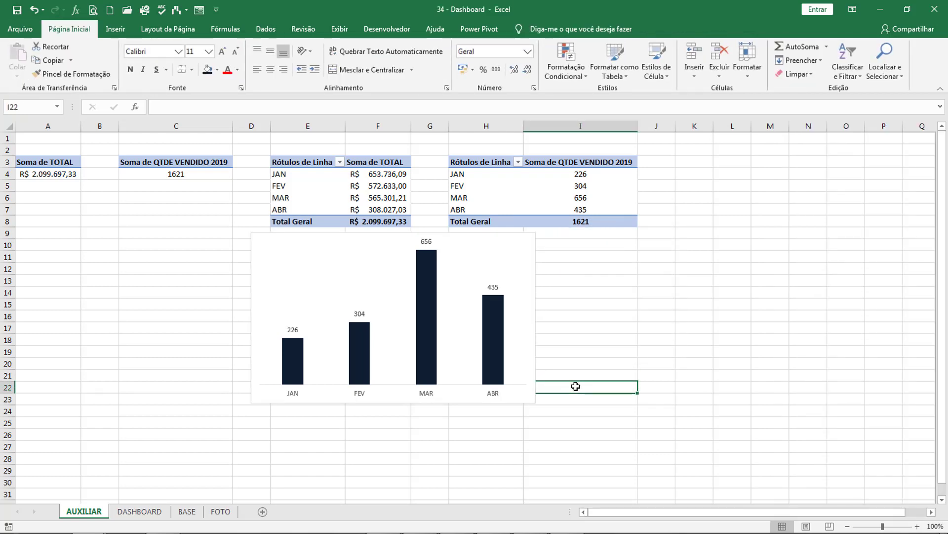
# Fill the columns of the monthly quantity chart with white
pyautogui.click(426, 291)
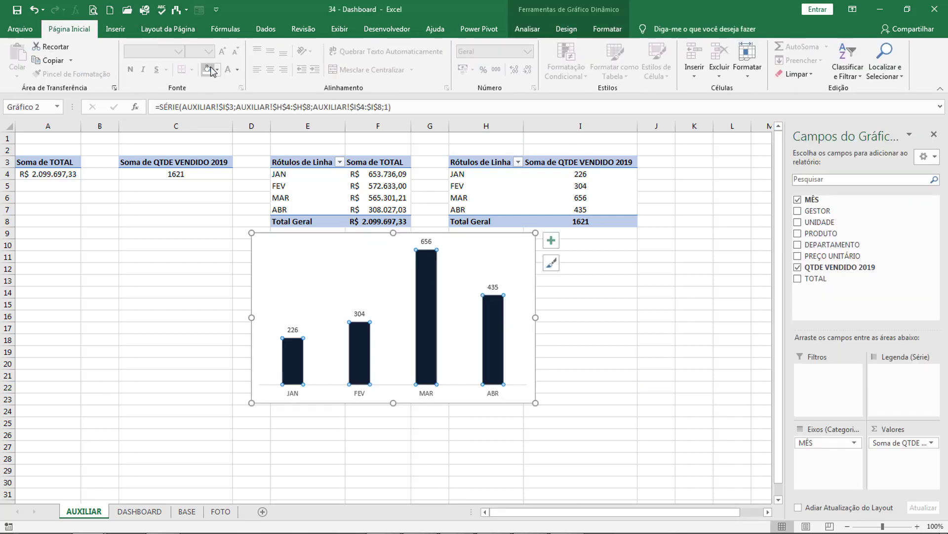
pyautogui.click(208, 69)
pyautogui.click(652, 302)
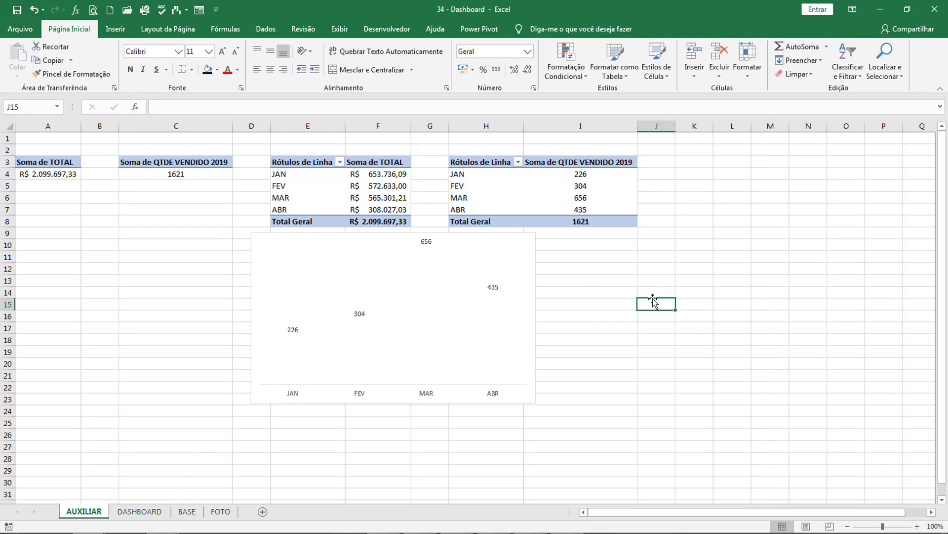
# Set the quantity chart's area to no fill and no outline so its background is transparent
pyautogui.click(490, 237)
pyautogui.click(606, 29)
pyautogui.click(509, 47)
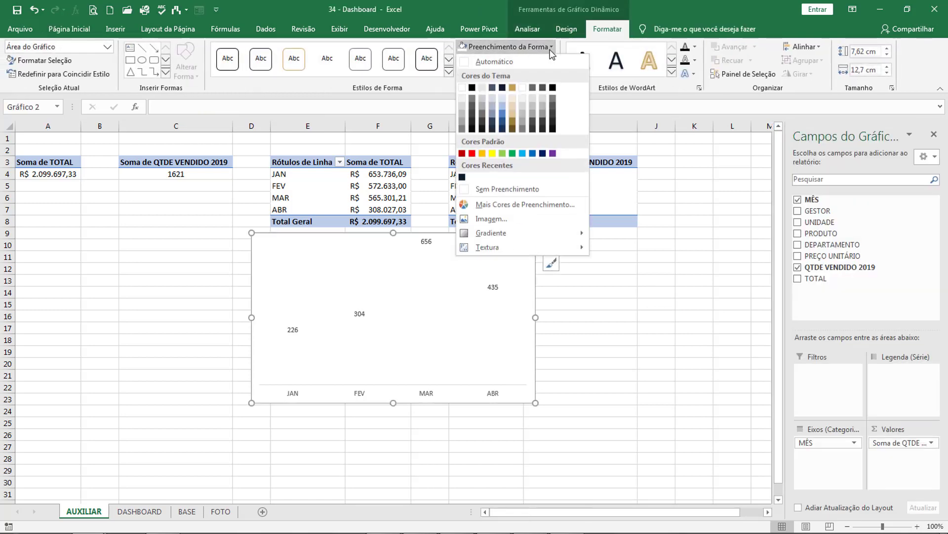
pyautogui.click(514, 188)
pyautogui.click(499, 59)
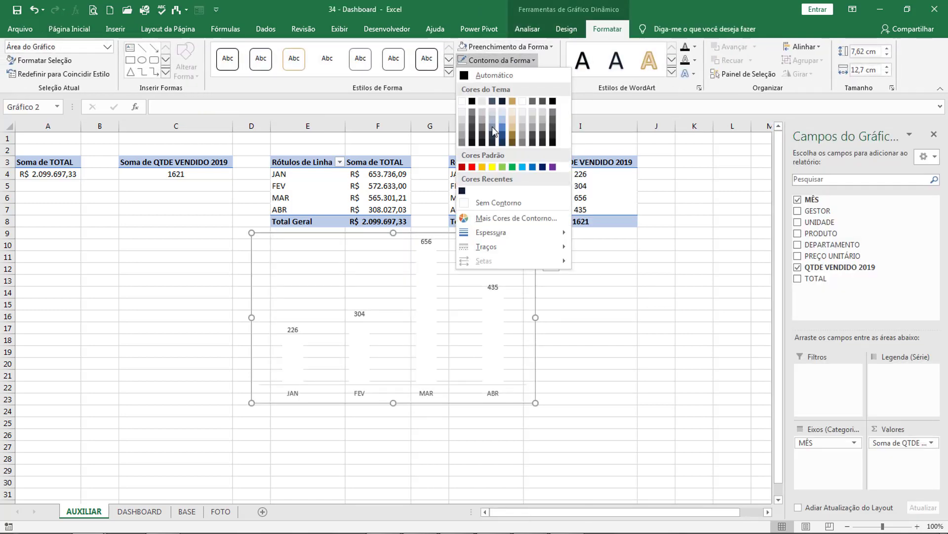
pyautogui.click(494, 203)
pyautogui.click(655, 293)
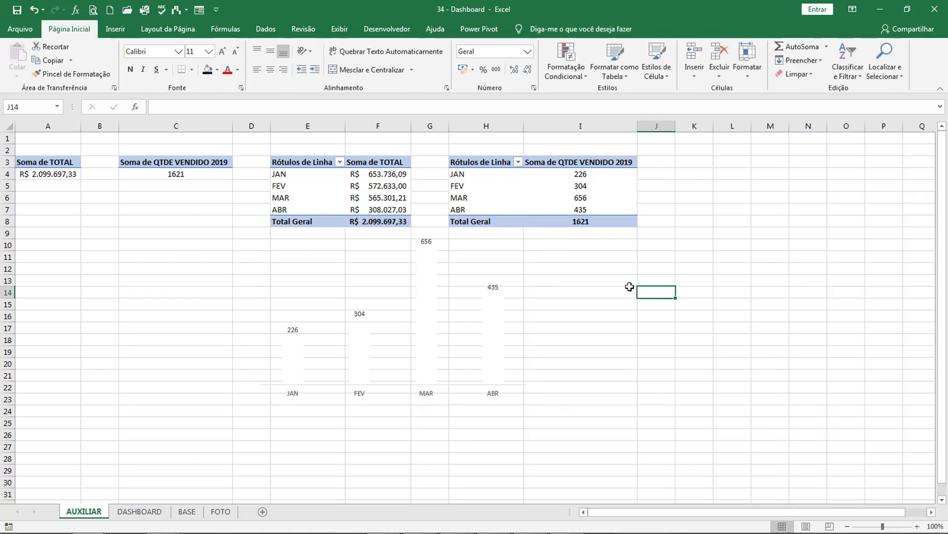
# Cut the quantity chart, paste it into the DASHBOARD sheet and close the chart's field list
pyautogui.click(460, 248)
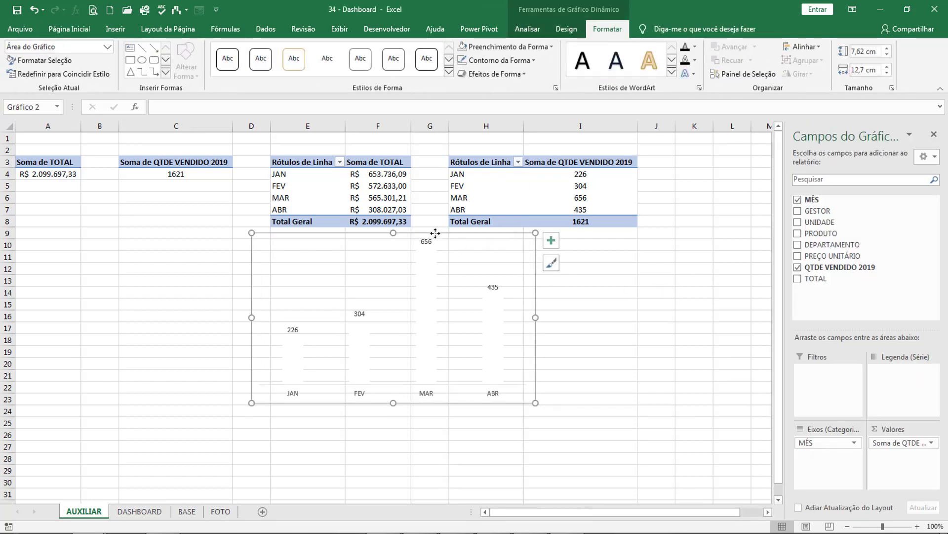
pyautogui.press('Escape')
pyautogui.click(139, 511)
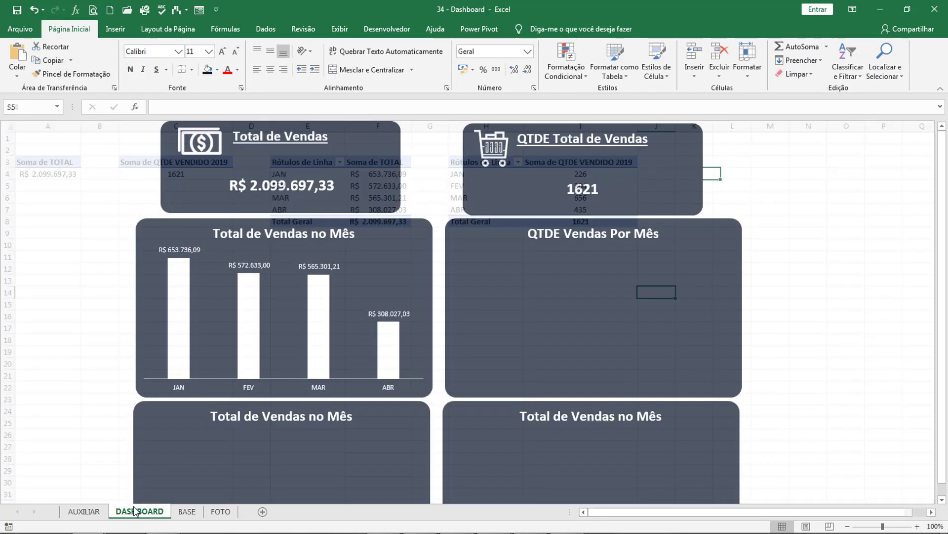
pyautogui.click(807, 284)
pyautogui.scroll(-1, 792, 292)
pyautogui.hotkey('ctrl', 'v')
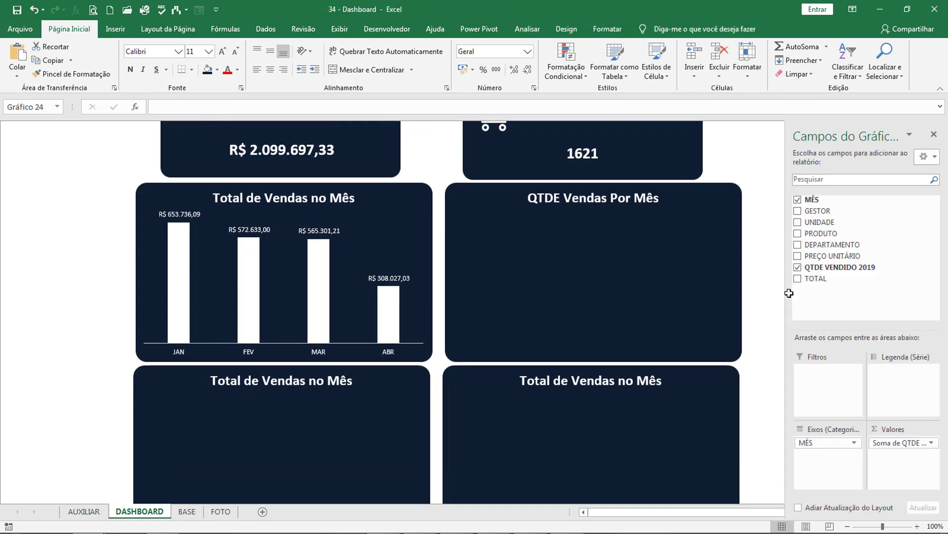
pyautogui.click(764, 232)
pyautogui.click(803, 254)
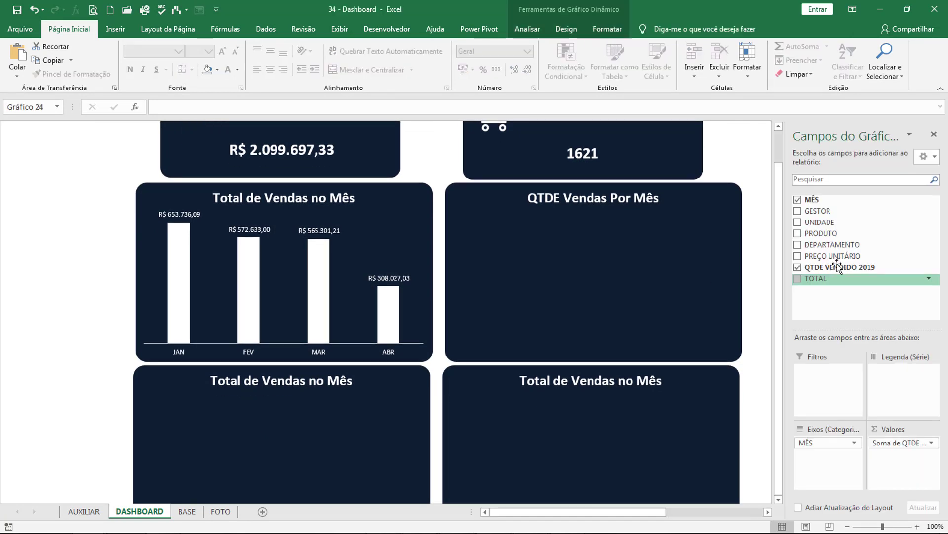
pyautogui.click(934, 134)
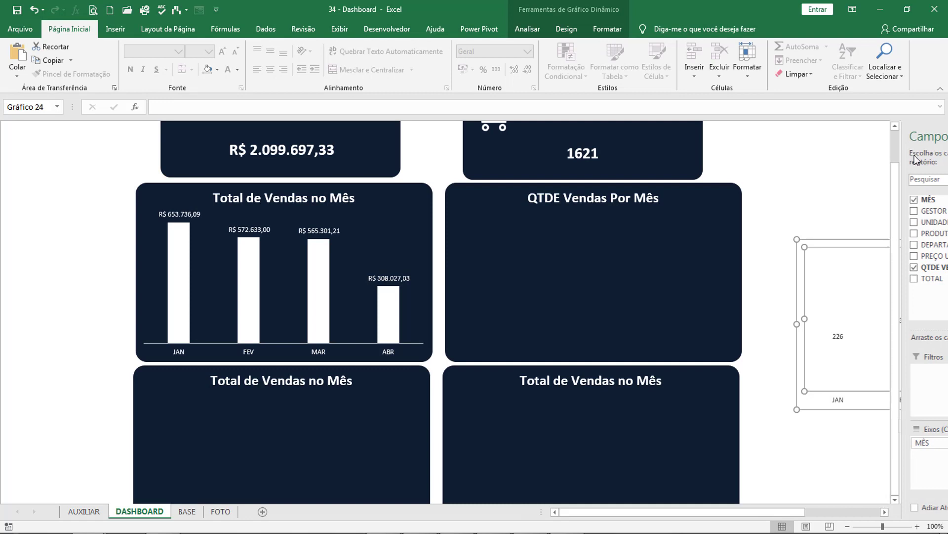
# Place the quantity chart over the "QTDE Vendas Por Mês" rectangle and make its text white
pyautogui.click(845, 242)
pyautogui.click(846, 242)
pyautogui.moveTo(836, 238); pyautogui.dragTo(489, 197)
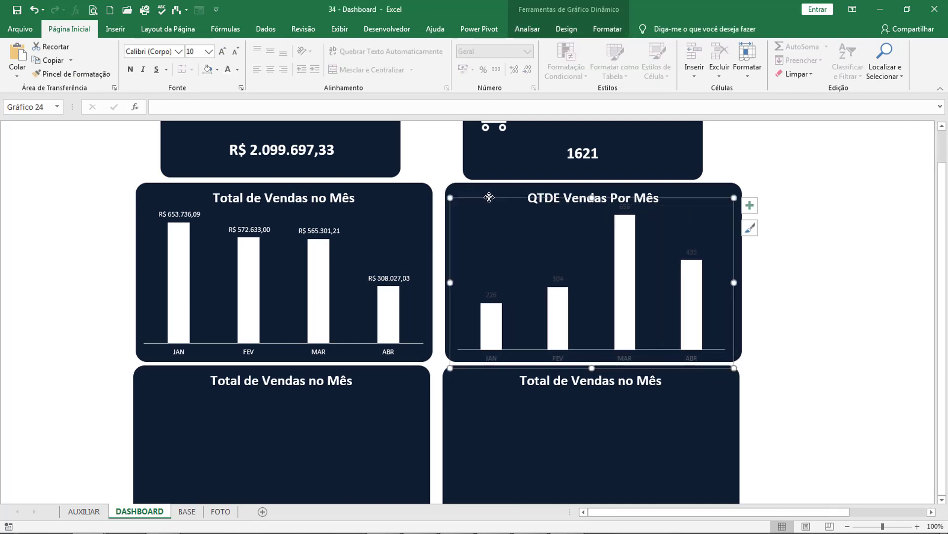
pyautogui.click(225, 74)
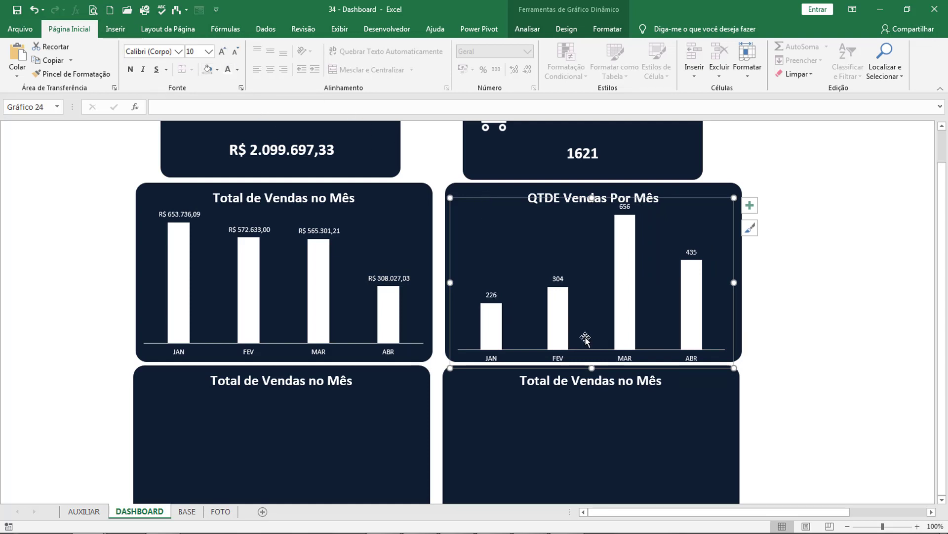
# Resize the quantity chart to fit the width of its rectangle and the space below the "QTDE Vendas Por Mês" title
pyautogui.moveTo(592, 368); pyautogui.dragTo(590, 362)
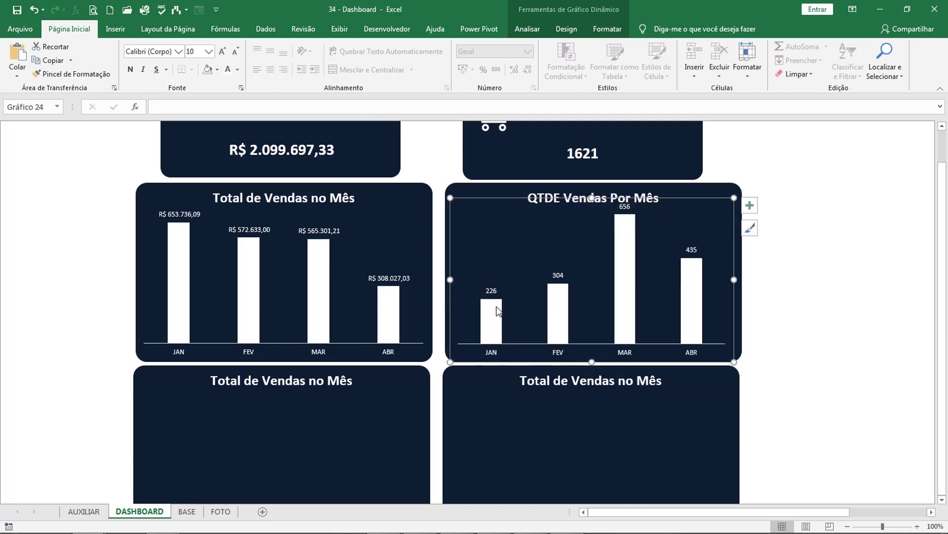
pyautogui.moveTo(450, 280); pyautogui.dragTo(445, 280)
pyautogui.moveTo(734, 279); pyautogui.dragTo(741, 279)
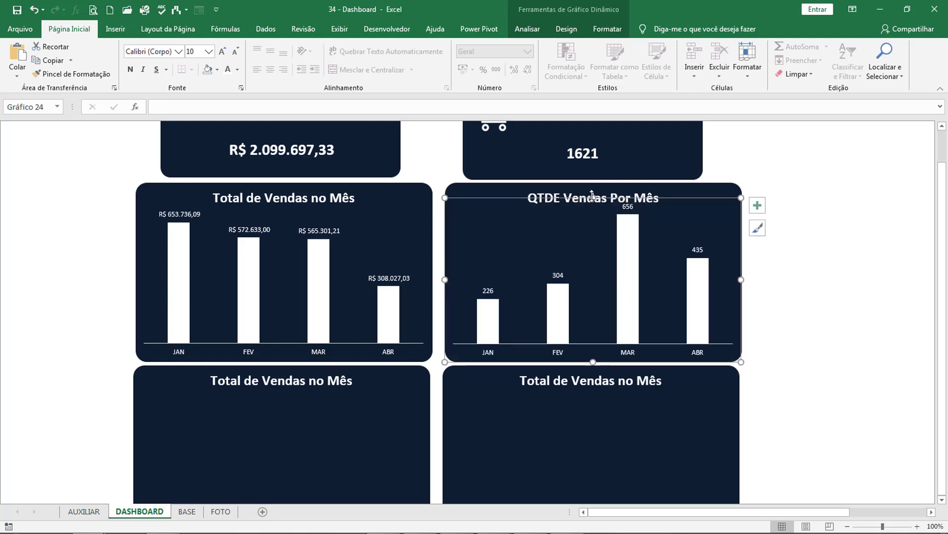
pyautogui.moveTo(593, 197); pyautogui.dragTo(593, 206)
pyautogui.click(795, 268)
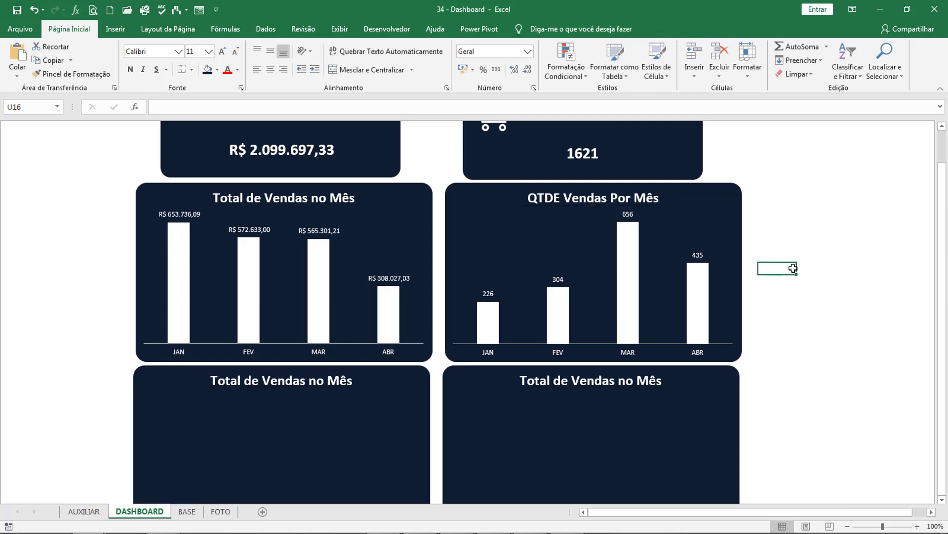
# Group the quantity chart with the "QTDE Vendas Por Mês" rectangle behind it
pyautogui.click(695, 291)
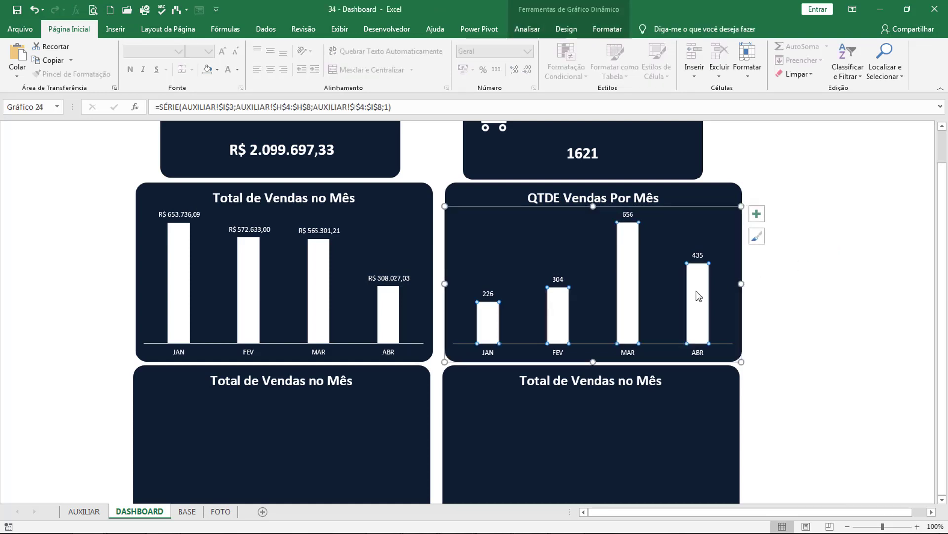
pyautogui.click(701, 207)
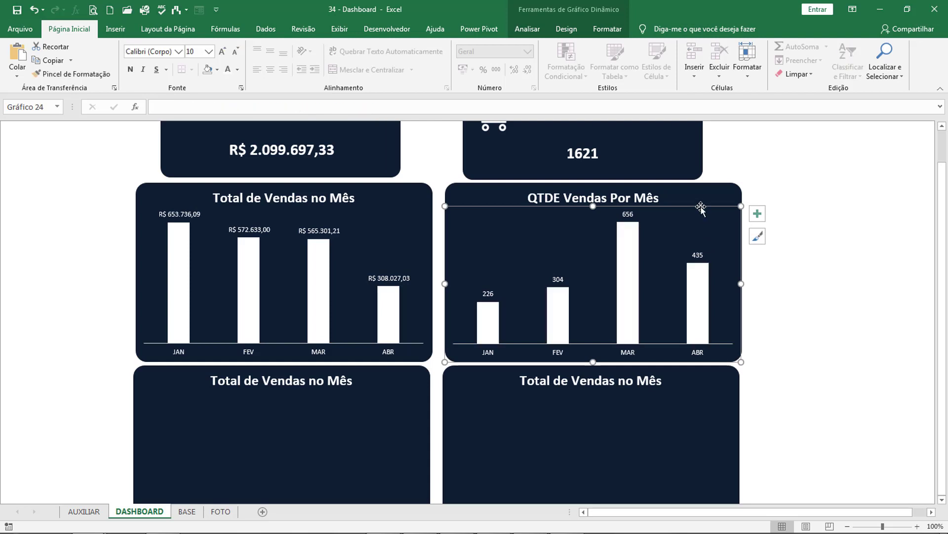
pyautogui.click(733, 189)
pyautogui.rightClick(732, 189)
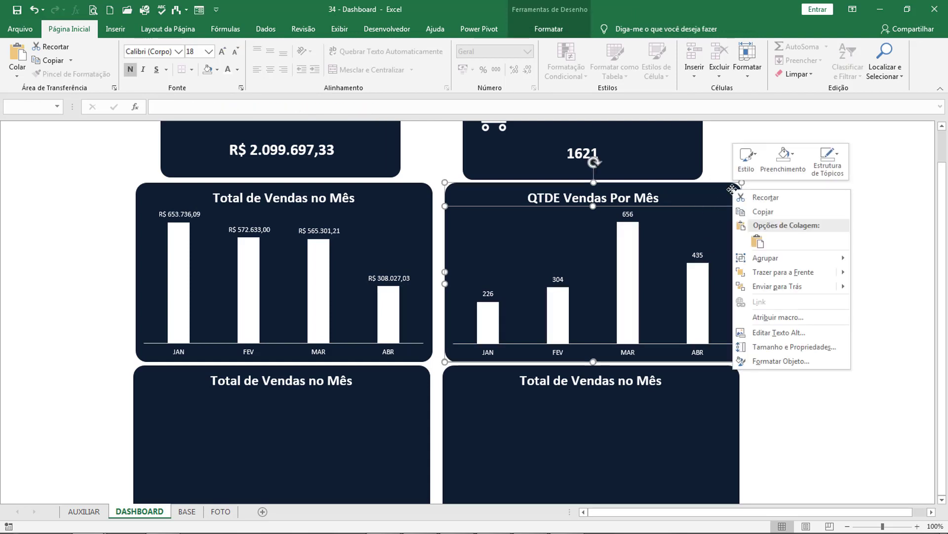
pyautogui.moveTo(796, 258)
pyautogui.click(884, 259)
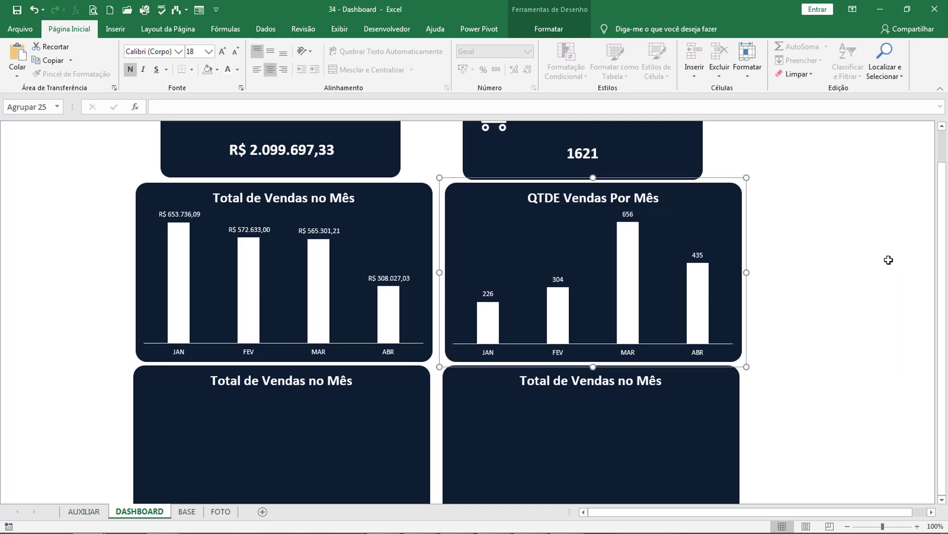
pyautogui.click(815, 245)
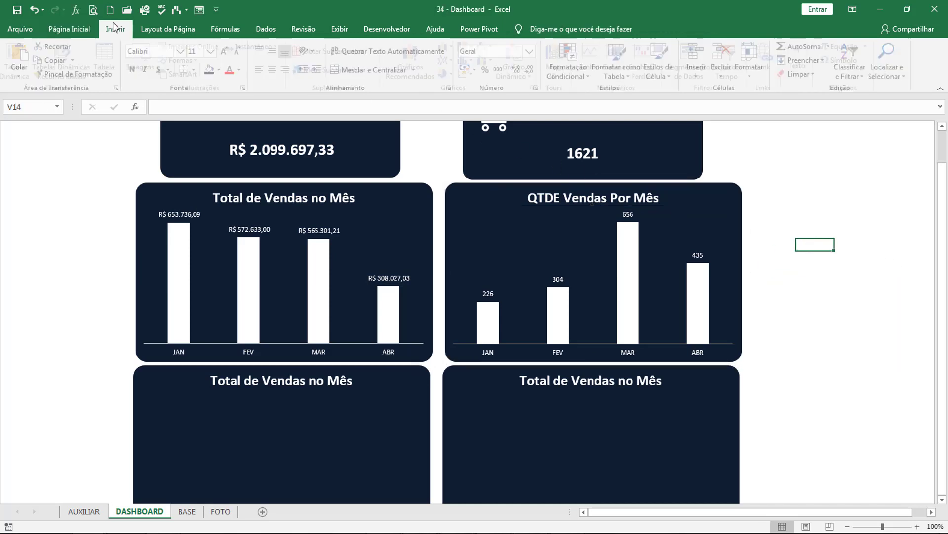
# Collapse the ribbon and look over the dashboard's cards and monthly charts
pyautogui.doubleClick(115, 27)
pyautogui.click(813, 224)
pyautogui.scroll(1, 809, 245)
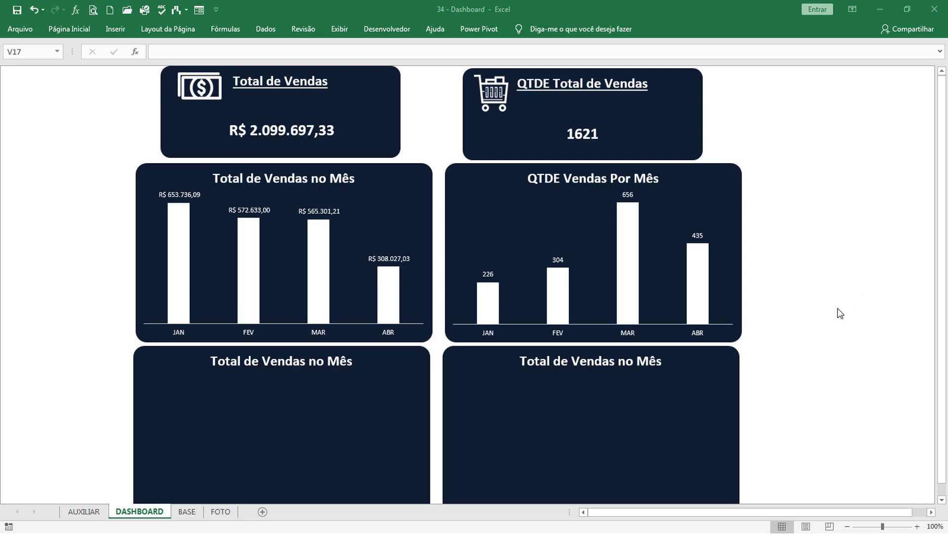
pyautogui.click(787, 329)
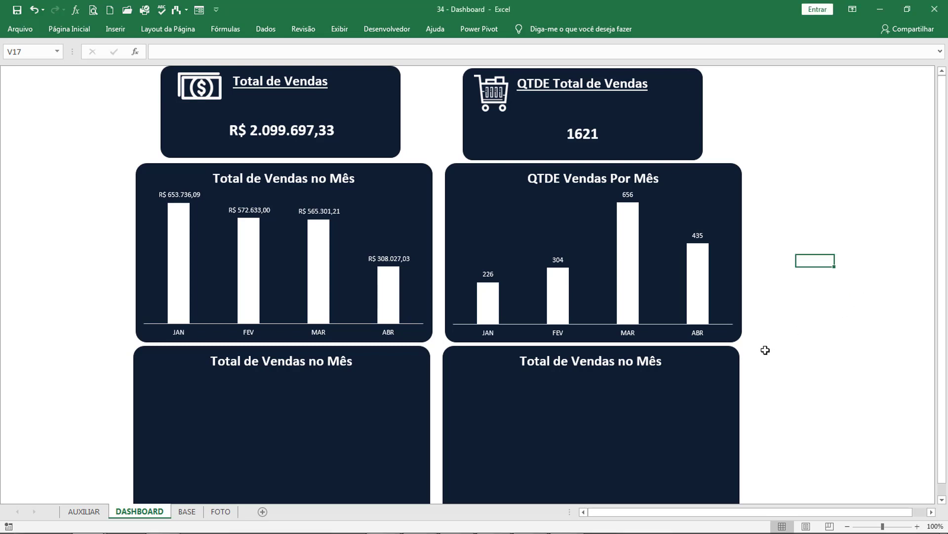
pyautogui.click(776, 364)
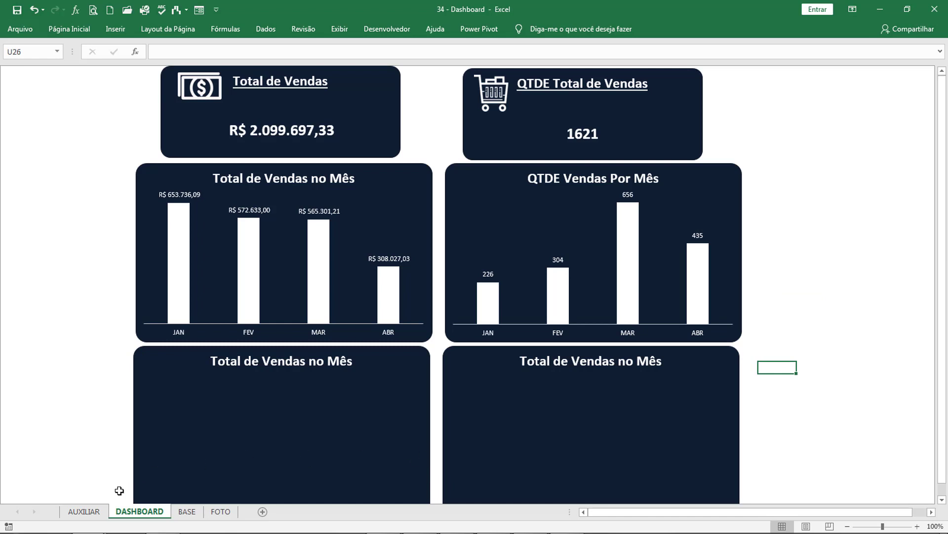
# Return to the AUXILIAR sheet and expand the ribbon again
pyautogui.click(83, 511)
pyautogui.click(403, 320)
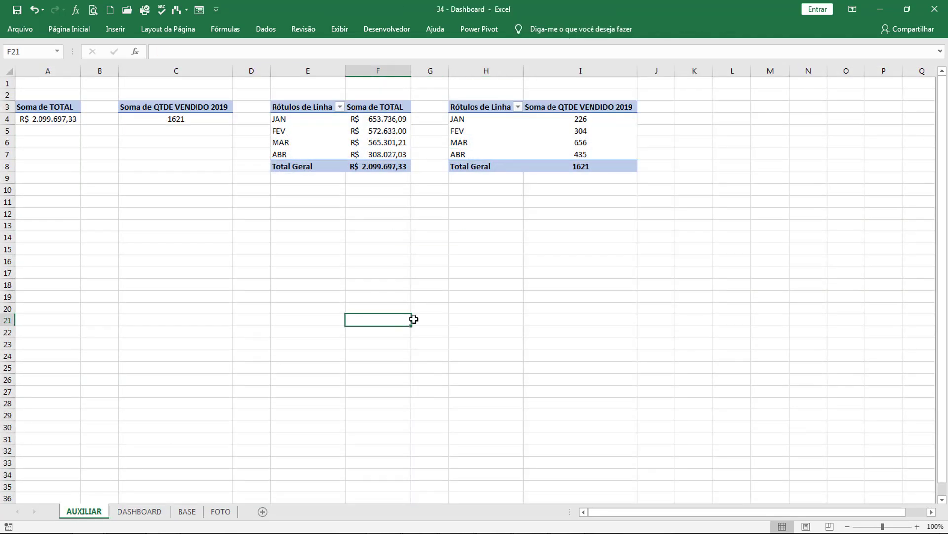
pyautogui.doubleClick(81, 32)
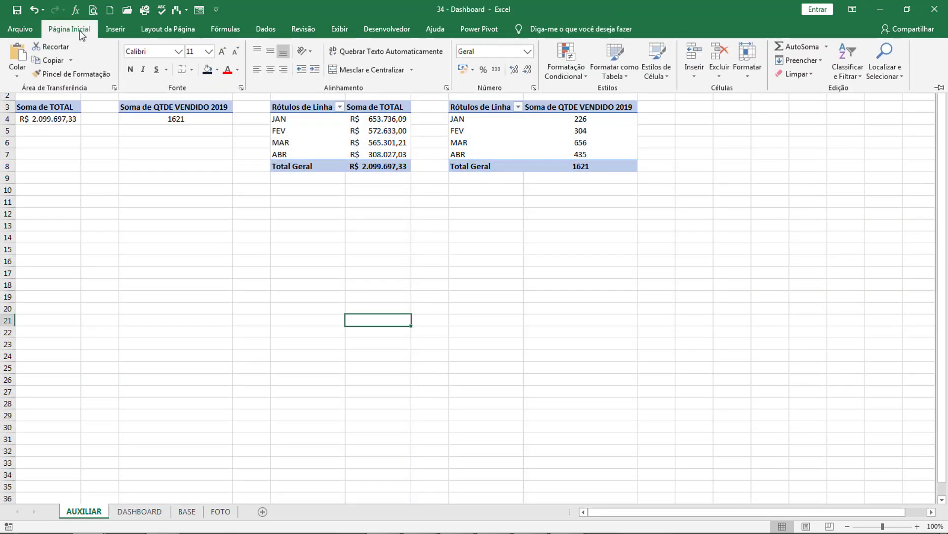
pyautogui.click(515, 253)
# Rename the pivot table of monthly quantities in columns H and I as QTDEVEAPORMES
pyautogui.click(470, 185)
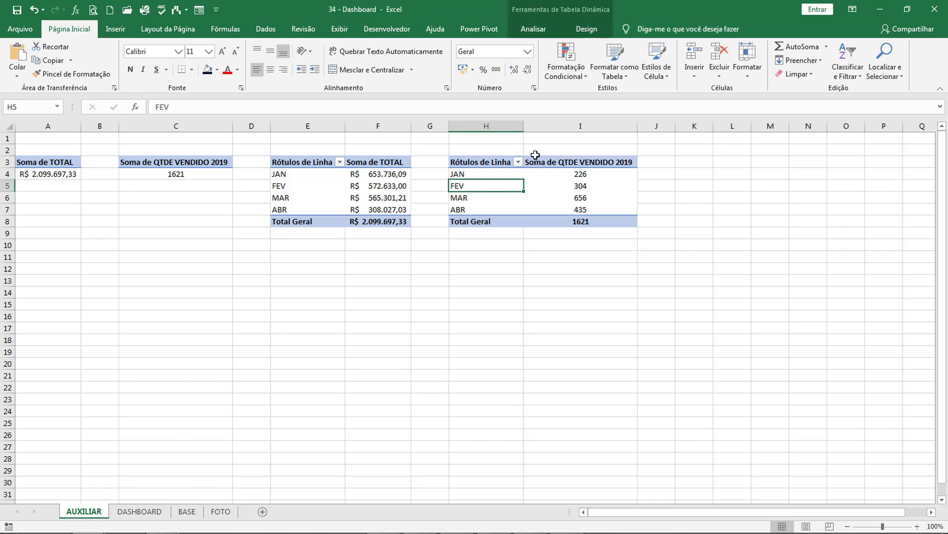
pyautogui.click(534, 29)
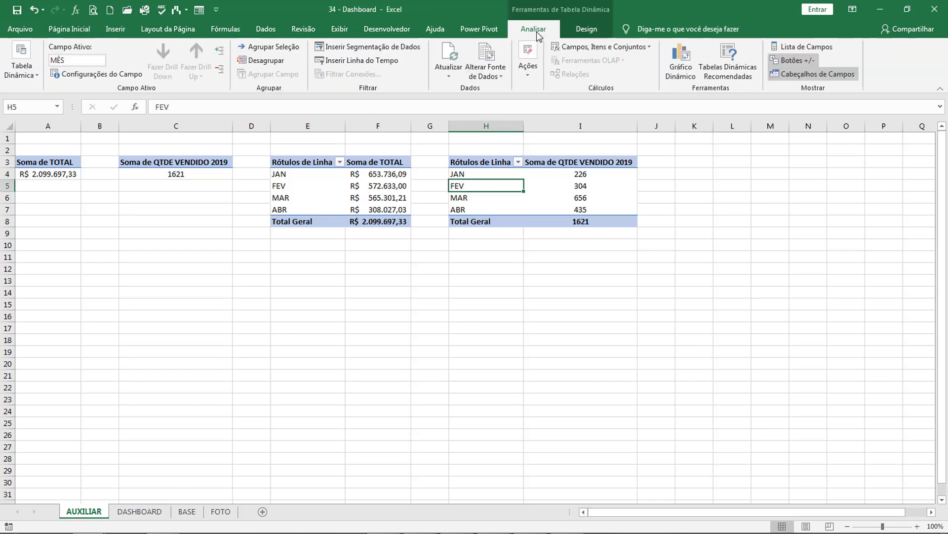
pyautogui.click(31, 80)
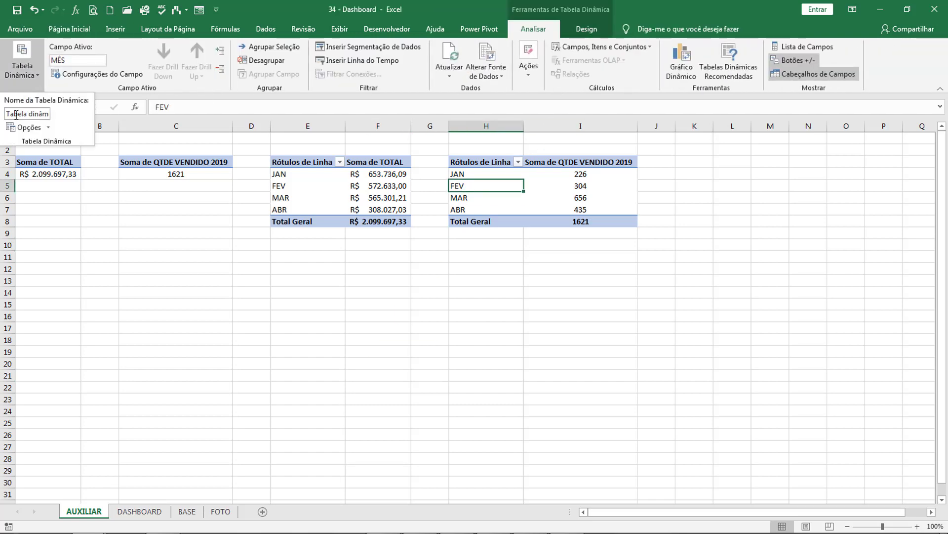
pyautogui.moveTo(6, 114); pyautogui.dragTo(70, 114)
pyautogui.press('BackSpace')
pyautogui.write('QTDEVE')
pyautogui.write('APORMES')
pyautogui.press('Return')
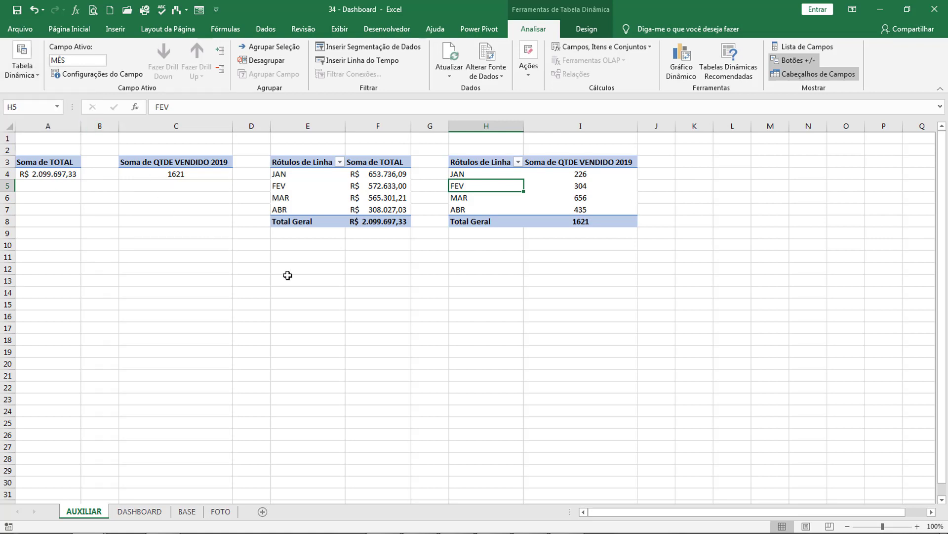
# Check the finished example dashboard in the workbook "34 - Grafico Dinamico 2" for the remaining charts, returning to "34 - Dashboard"
pyautogui.moveTo(430, 304); pyautogui.dragTo(430, 316)
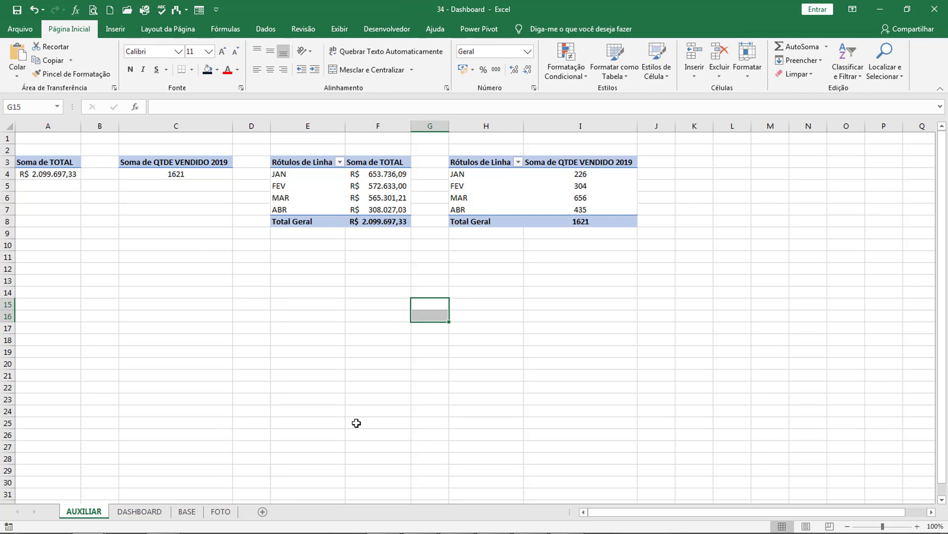
pyautogui.hotkey('alt', 'Tab')
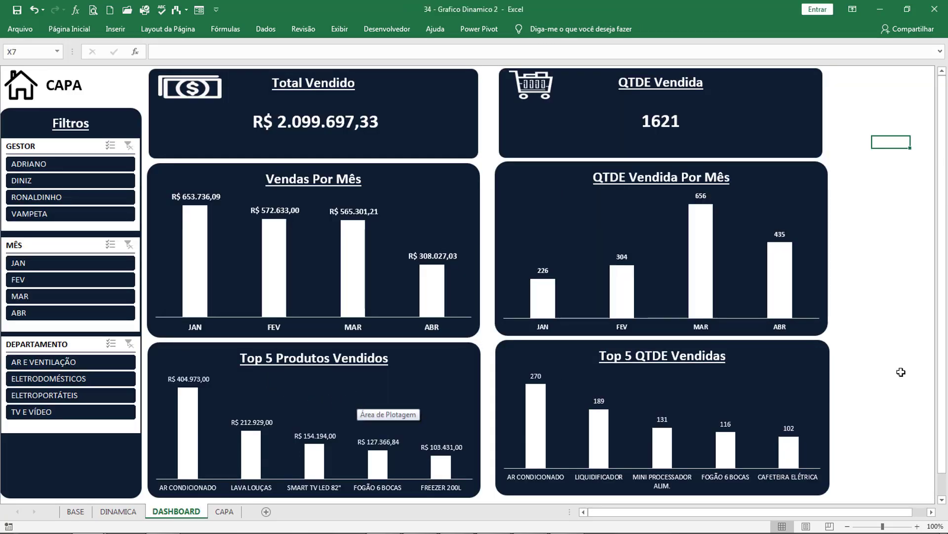
pyautogui.hotkey('alt', 'Tab')
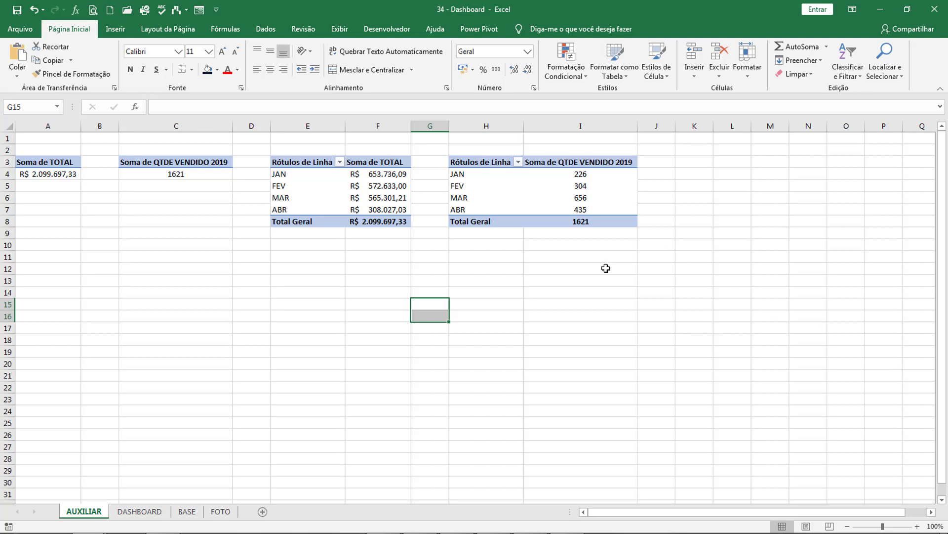
# Copy the monthly quantity pivot table to cell K3 and autofit the widths of columns K and L
pyautogui.click(488, 293)
pyautogui.moveTo(477, 165); pyautogui.dragTo(616, 218)
pyautogui.hotkey('ctrl', 'c')
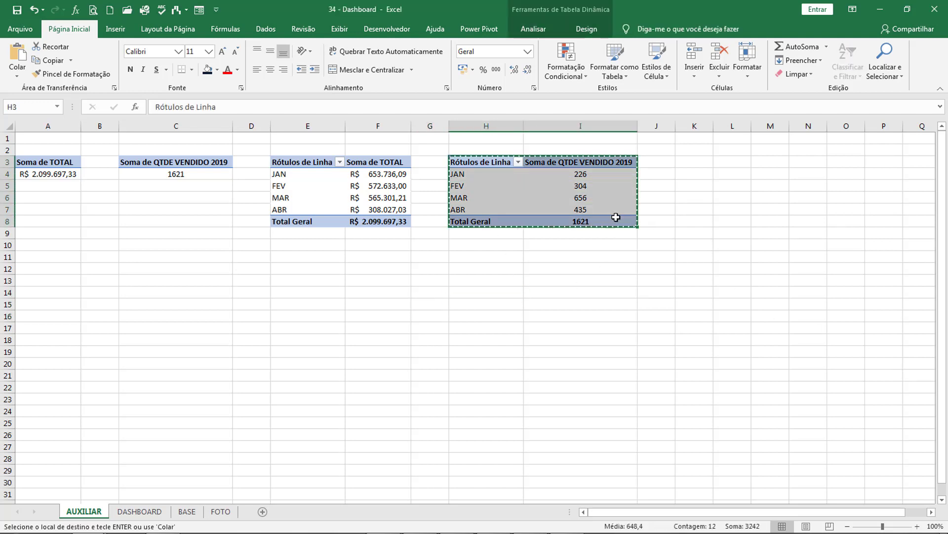
pyautogui.click(703, 163)
pyautogui.hotkey('ctrl', 'v')
pyautogui.doubleClick(752, 124)
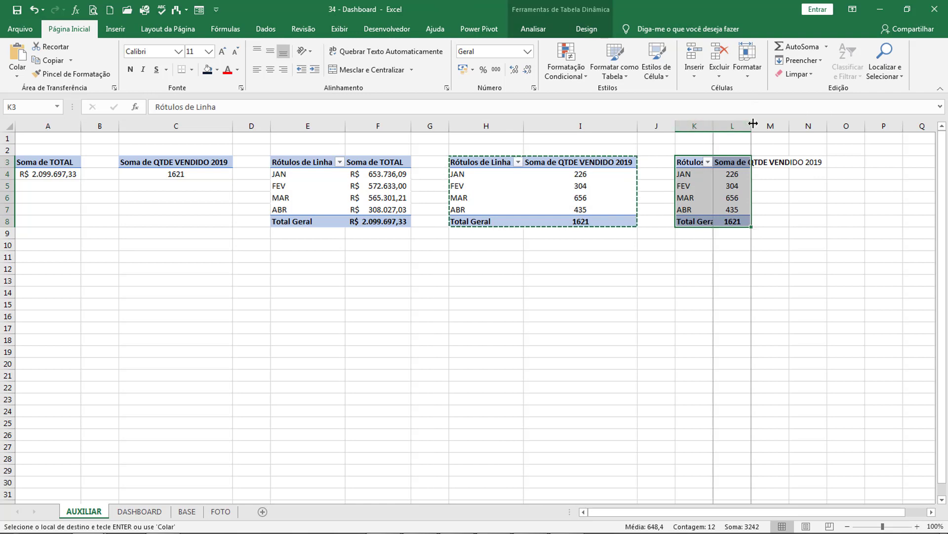
pyautogui.doubleClick(714, 124)
pyautogui.click(736, 275)
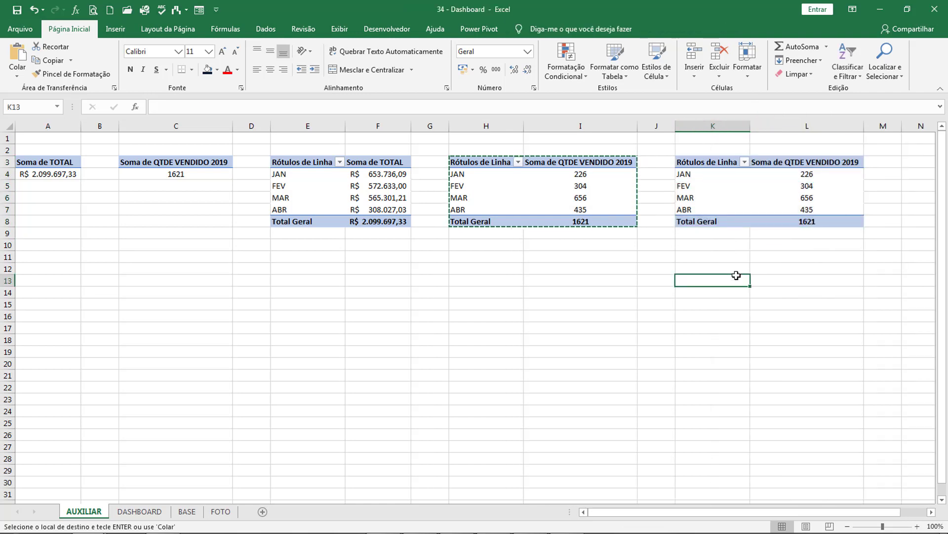
# Show the field list for the copied pivot table at K3 and remove its MÊS and QTDE VENDIDO 2019 fields
pyautogui.press('Escape')
pyautogui.click(718, 187)
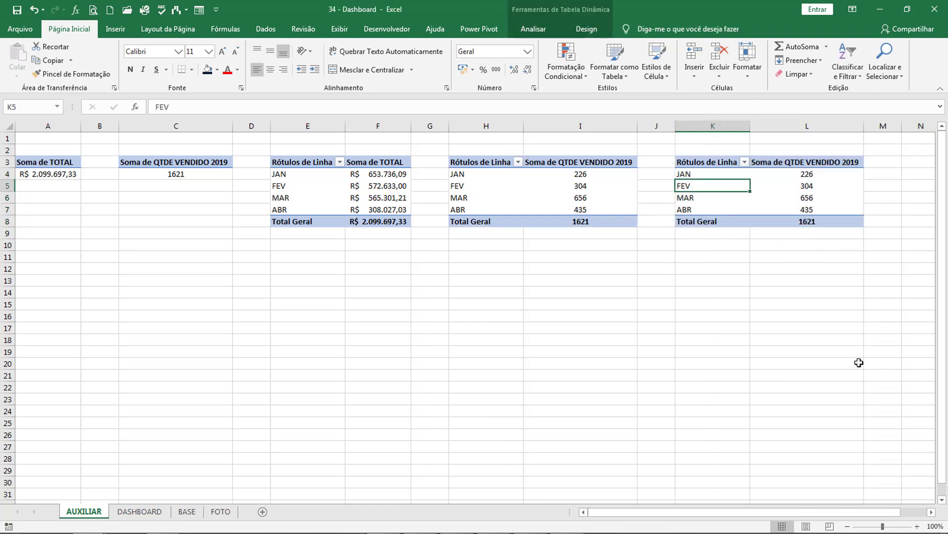
pyautogui.click(714, 352)
pyautogui.click(727, 188)
pyautogui.click(533, 30)
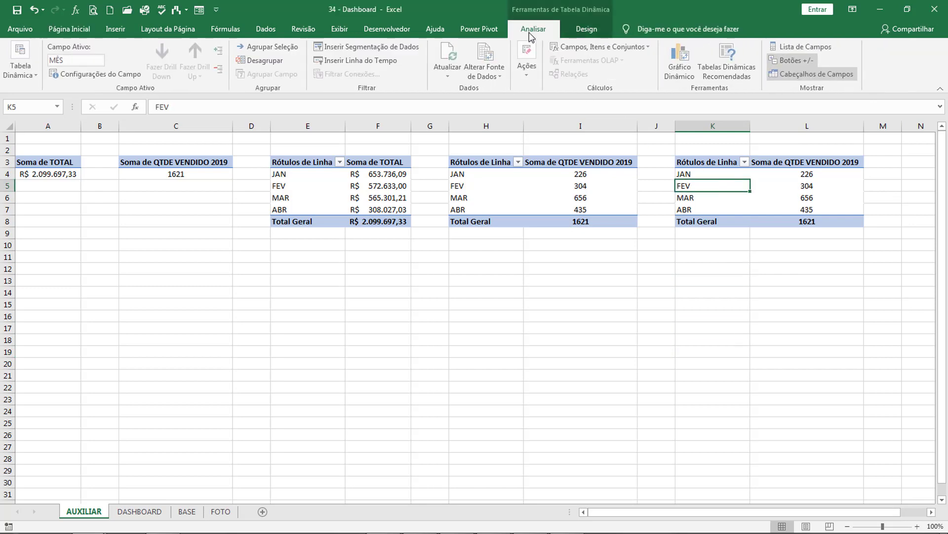
pyautogui.click(813, 46)
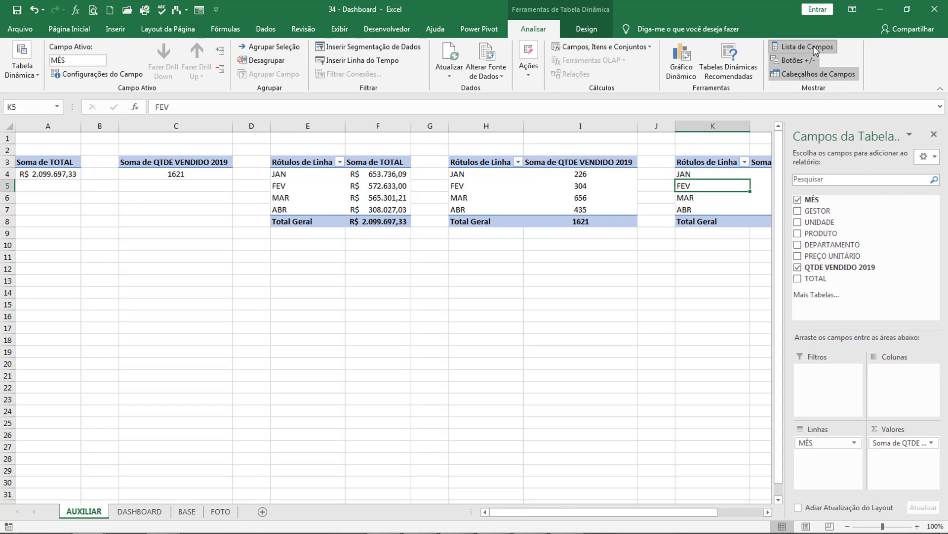
pyautogui.moveTo(628, 512); pyautogui.dragTo(642, 512)
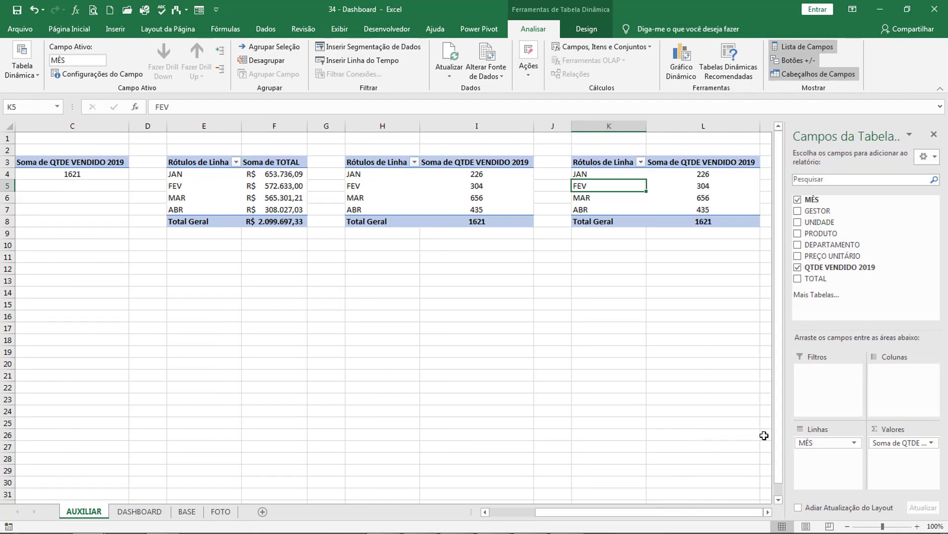
pyautogui.moveTo(830, 442); pyautogui.dragTo(621, 396)
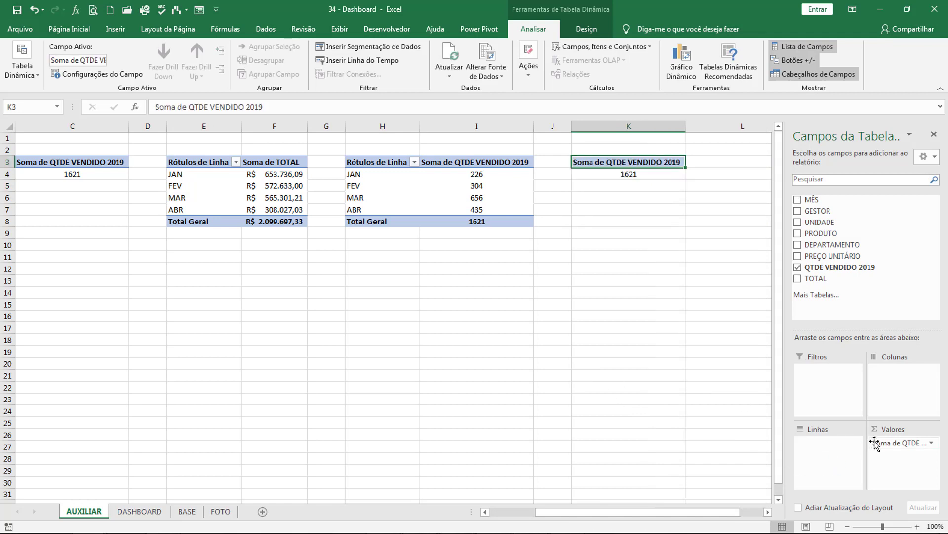
pyautogui.moveTo(874, 443); pyautogui.dragTo(555, 380)
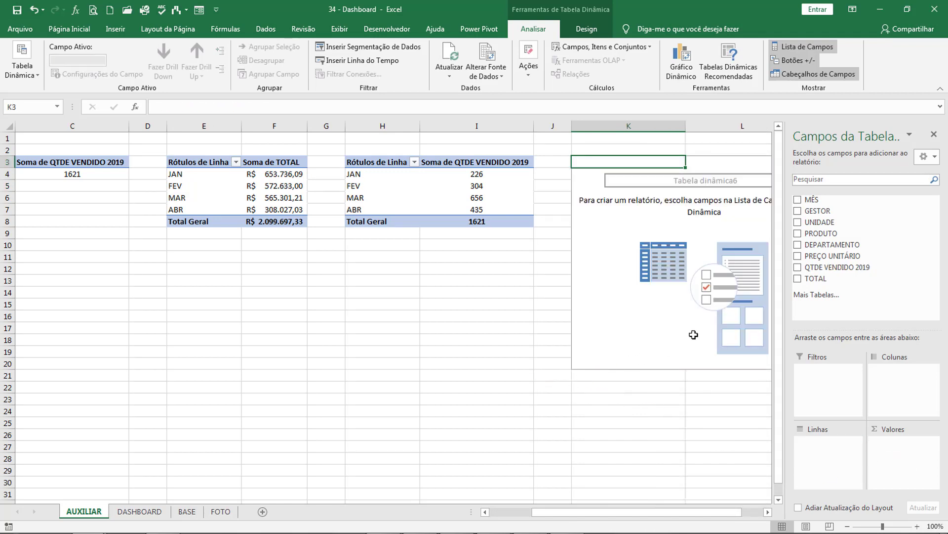
# Build the pivot table at K3 with PRODUTO as rows and the sum of TOTAL as values
pyautogui.moveTo(818, 234); pyautogui.dragTo(811, 447)
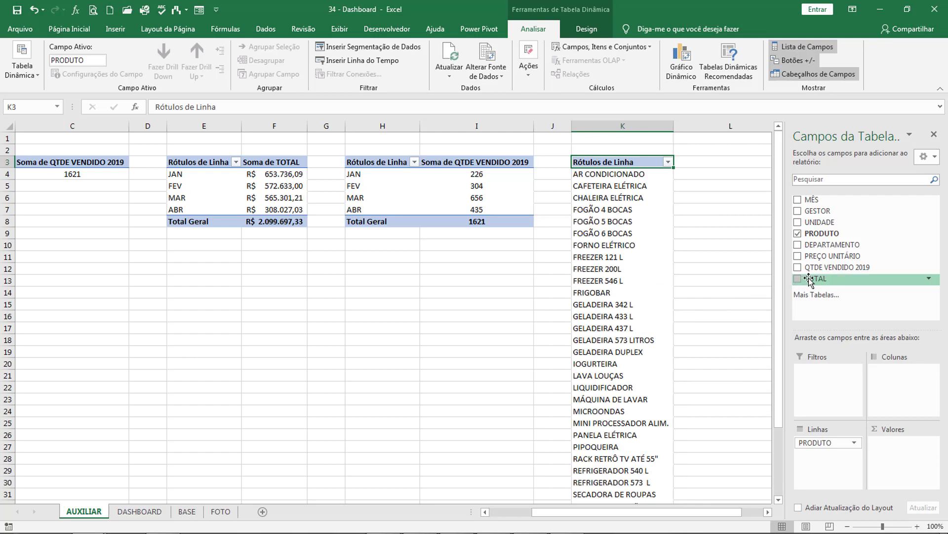
pyautogui.moveTo(811, 278); pyautogui.dragTo(900, 482)
pyautogui.click(698, 174)
pyautogui.click(701, 221)
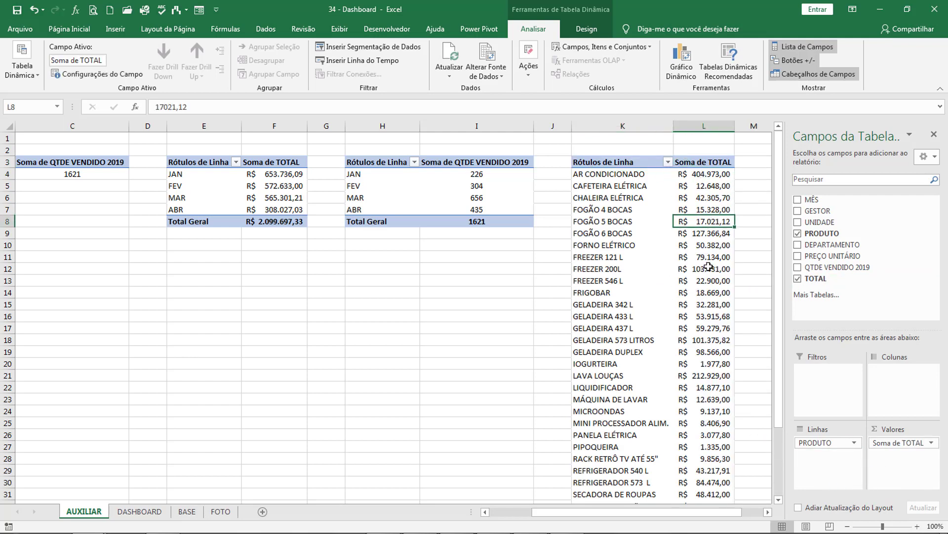
pyautogui.click(702, 281)
pyautogui.click(701, 313)
pyautogui.moveTo(702, 313)
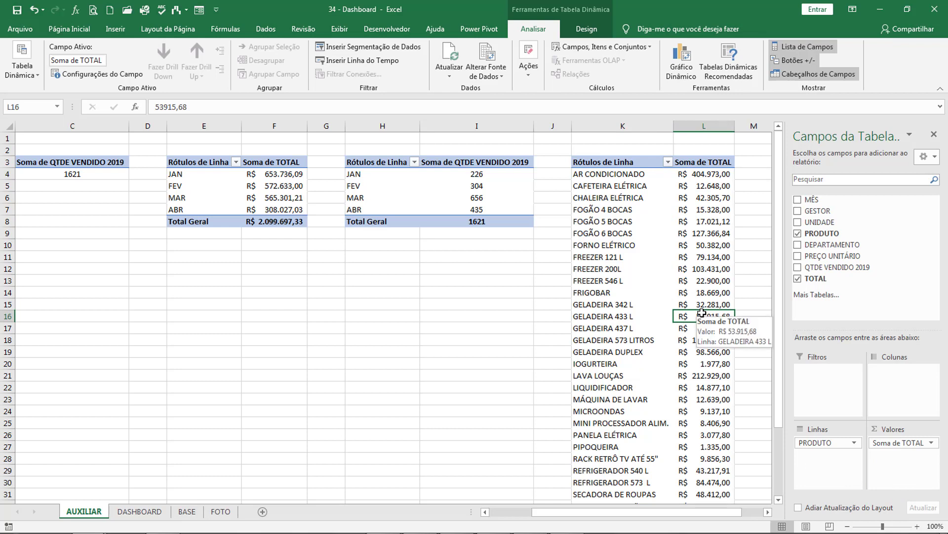
# Filter the product pivot table to show only the top 5 items by Soma de TOTAL
pyautogui.click(657, 166)
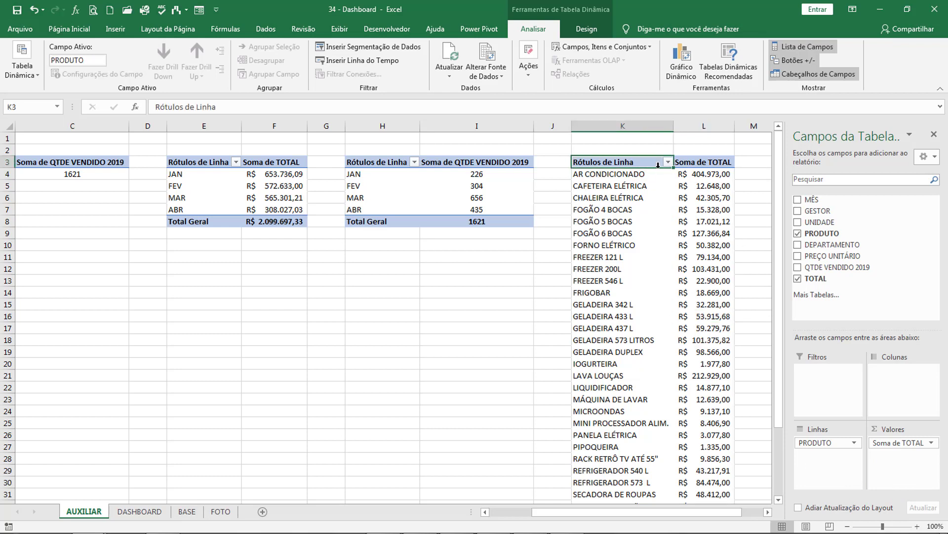
pyautogui.click(668, 162)
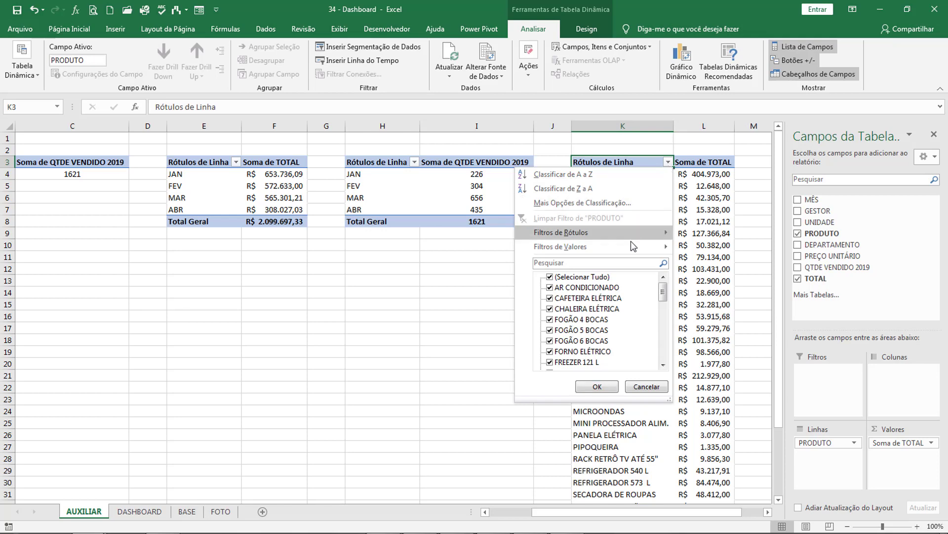
pyautogui.moveTo(631, 243)
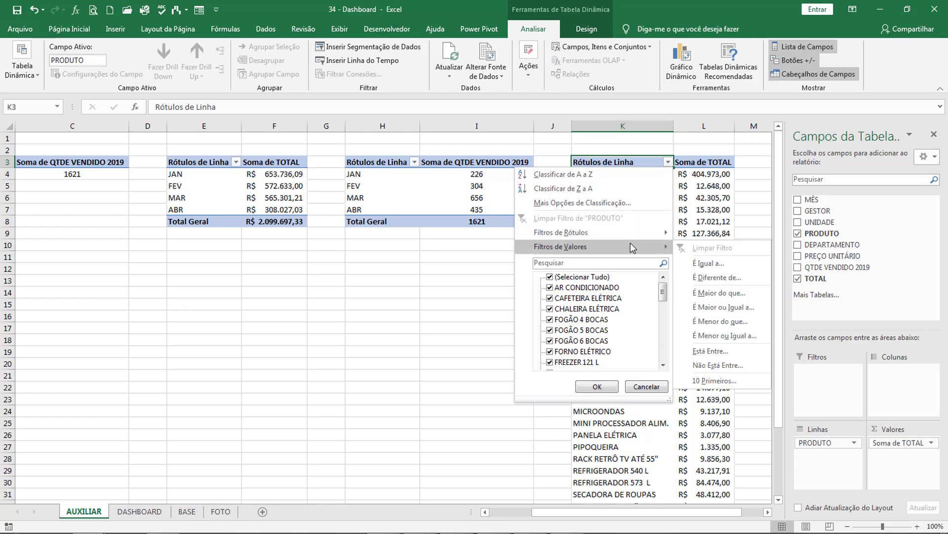
pyautogui.click(715, 381)
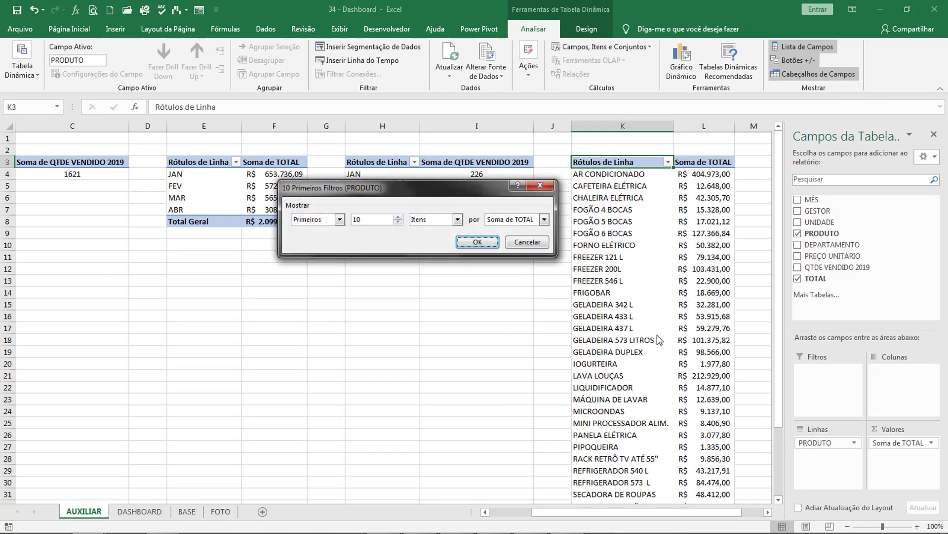
pyautogui.click(322, 219)
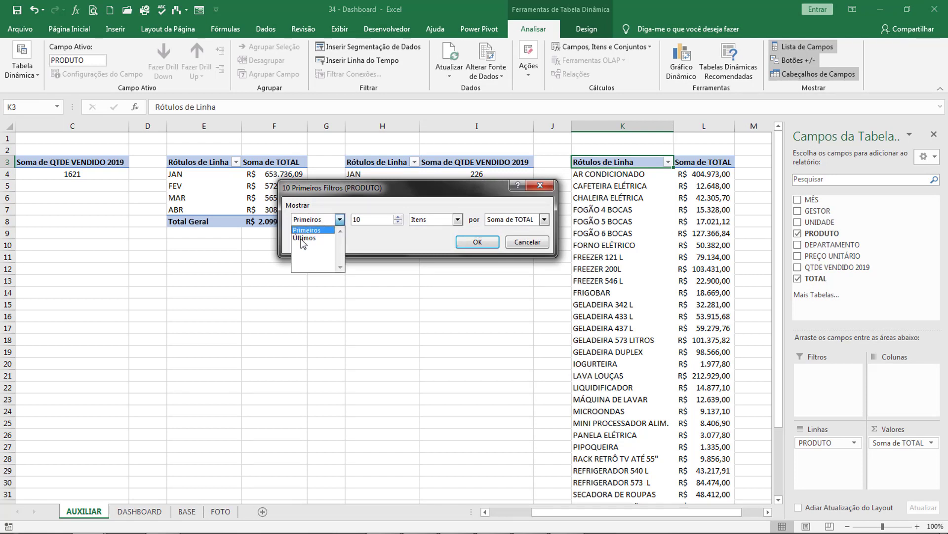
pyautogui.click(312, 230)
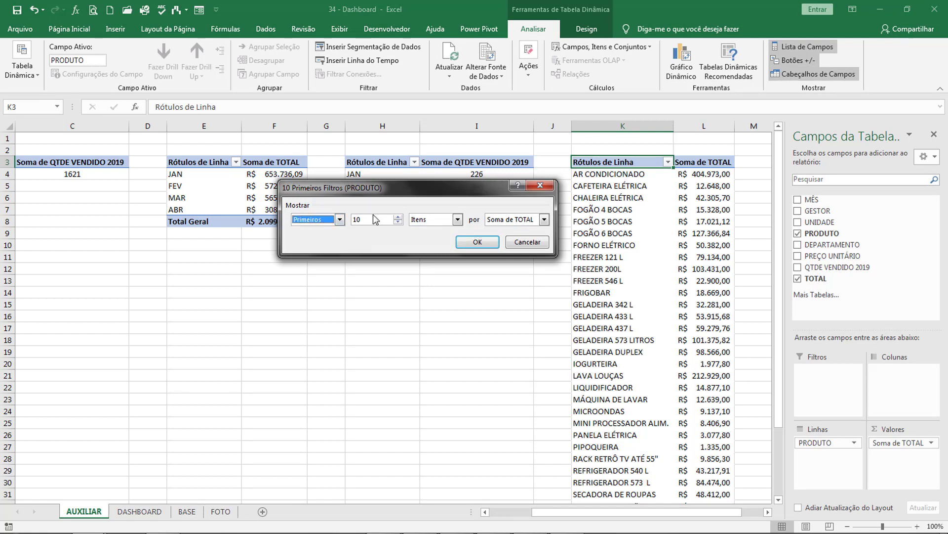
pyautogui.press('Tab')
pyautogui.click(477, 241)
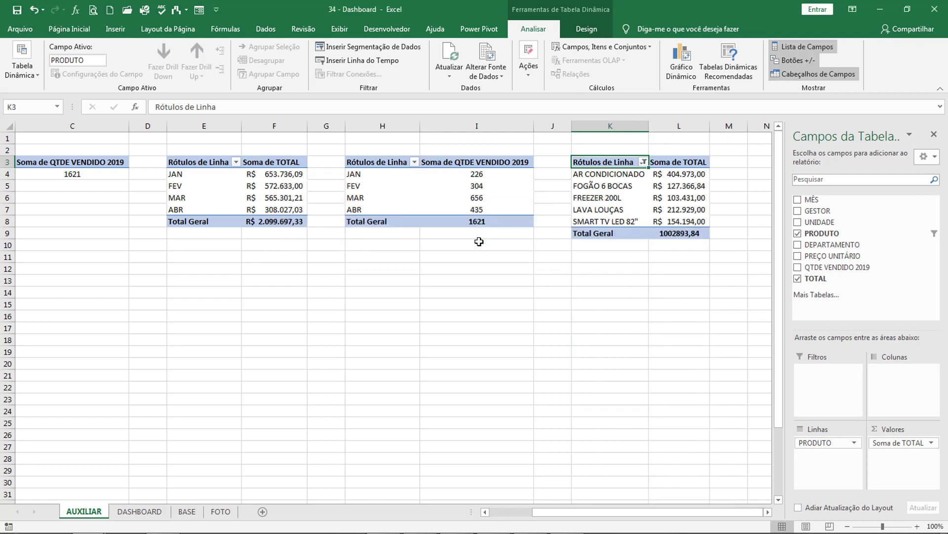
# Sort the filtered products by their TOTAL values from largest to smallest
pyautogui.moveTo(684, 173); pyautogui.dragTo(688, 225)
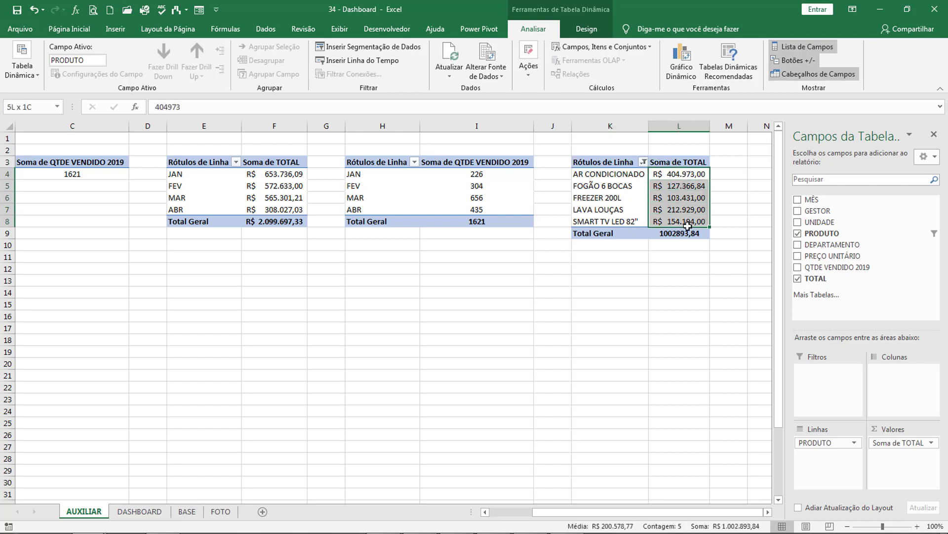
pyautogui.click(64, 30)
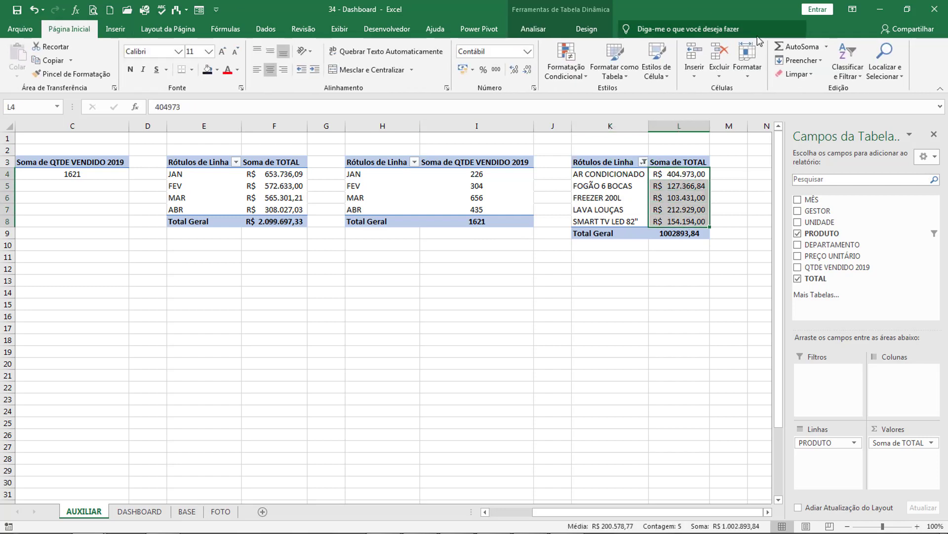
pyautogui.click(848, 75)
pyautogui.click(862, 104)
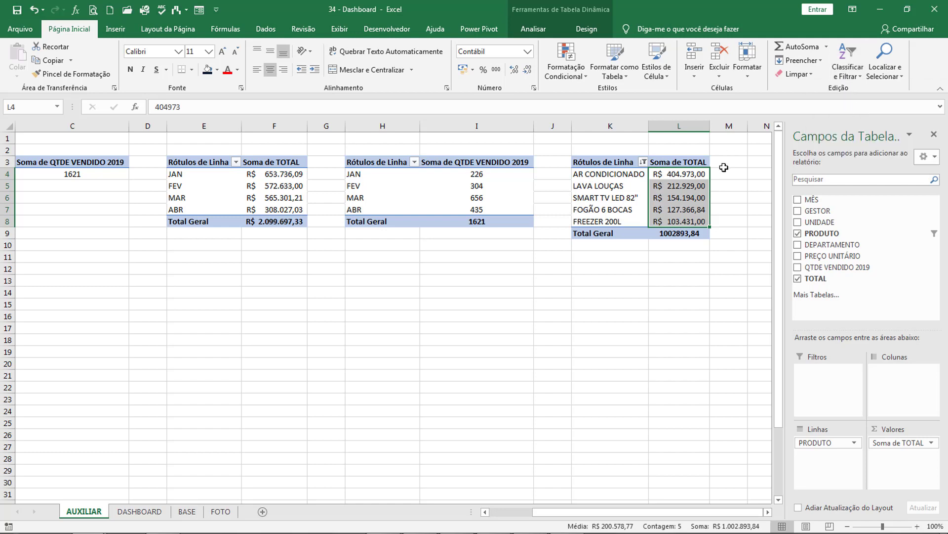
pyautogui.click(701, 170)
pyautogui.click(698, 186)
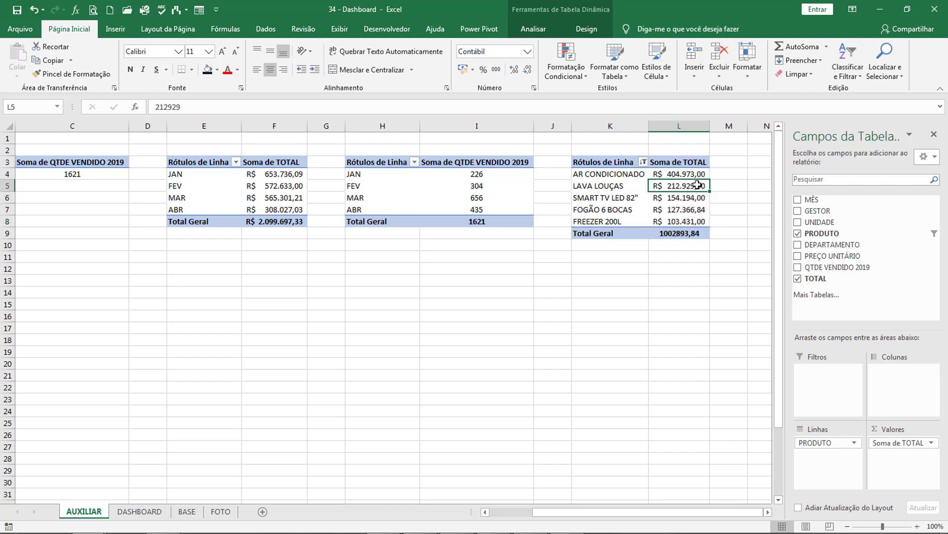
pyautogui.click(694, 197)
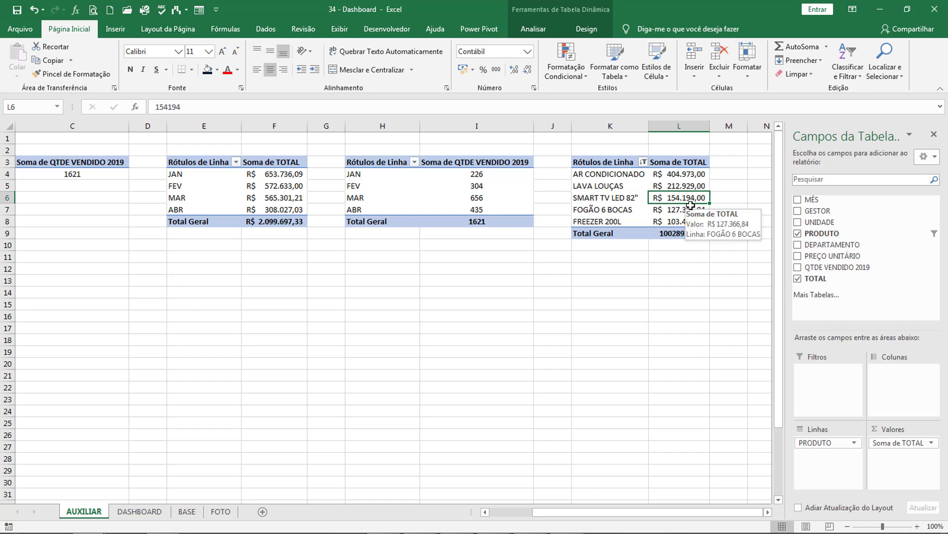
# Rename the product pivot table as TOP 5 VENDAS
pyautogui.click(626, 199)
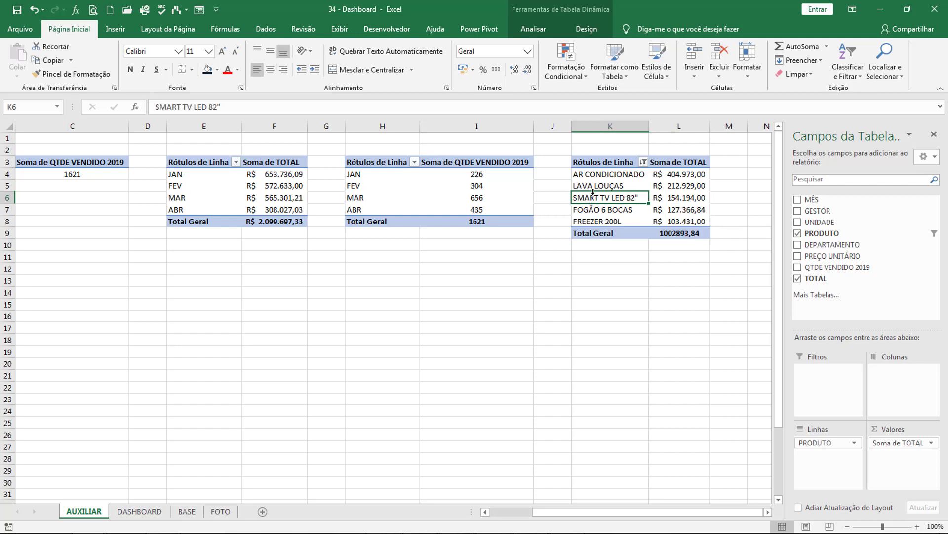
pyautogui.click(533, 28)
pyautogui.click(19, 79)
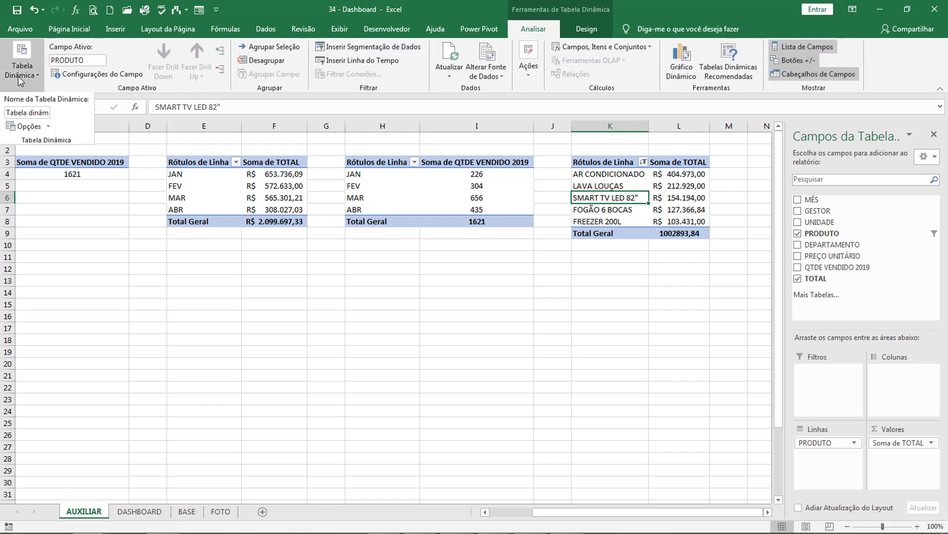
pyautogui.click(16, 111)
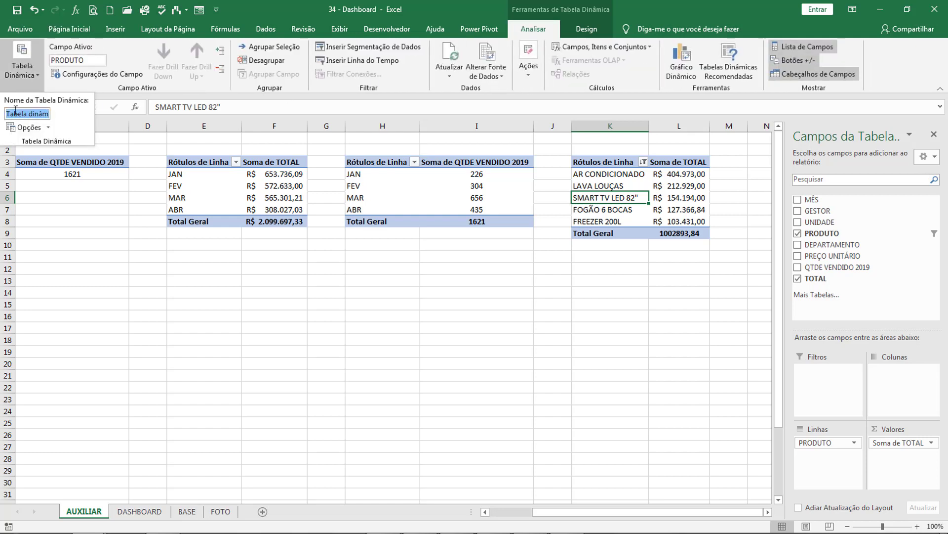
pyautogui.press('BackSpace')
pyautogui.write('TOP 5 VENDAS')
pyautogui.press('Return')
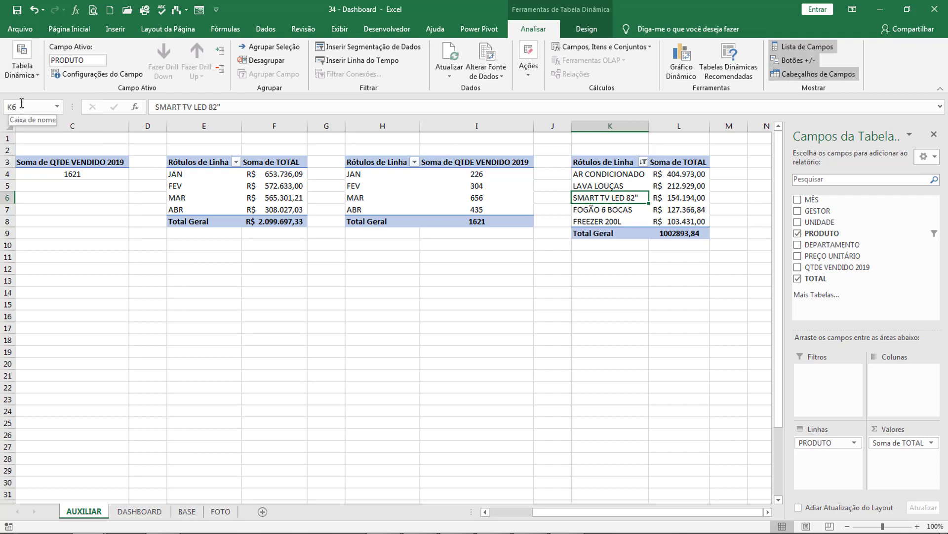
# Insert a clustered column pivot chart from the top-five product pivot table and place it below the tables
pyautogui.click(673, 185)
pyautogui.click(626, 187)
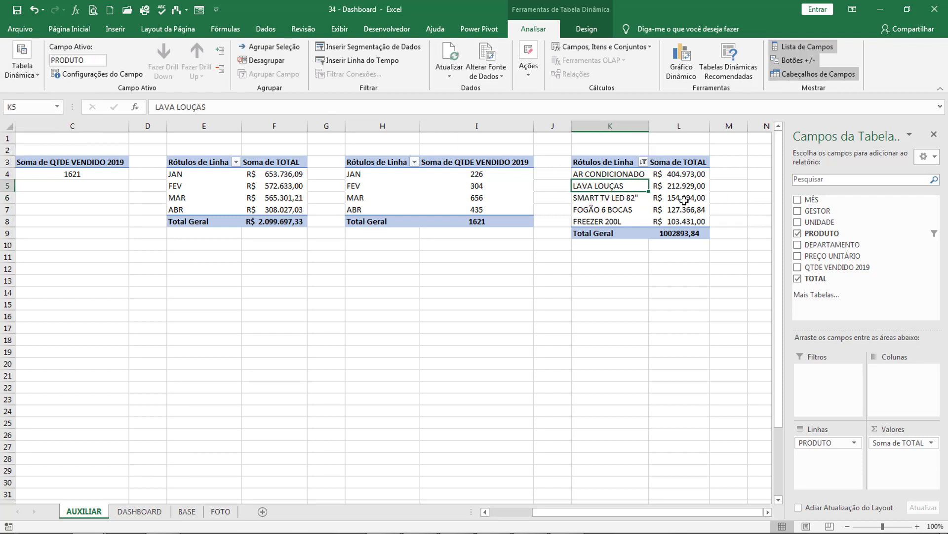
pyautogui.click(683, 199)
pyautogui.click(615, 198)
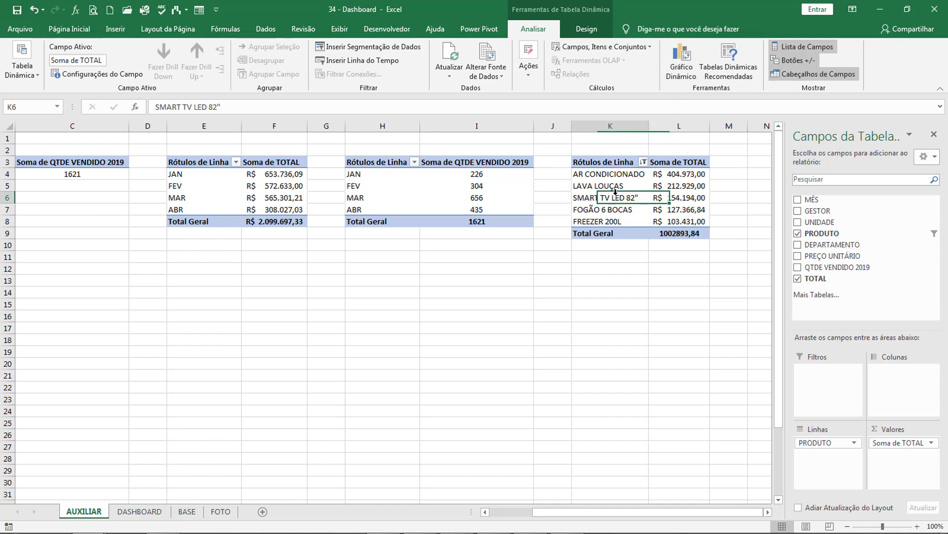
pyautogui.click(679, 67)
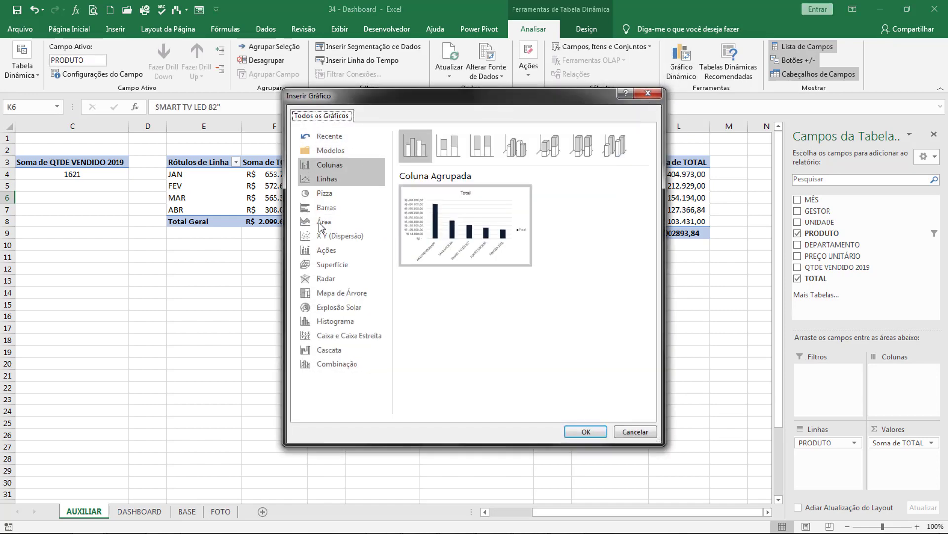
pyautogui.doubleClick(515, 235)
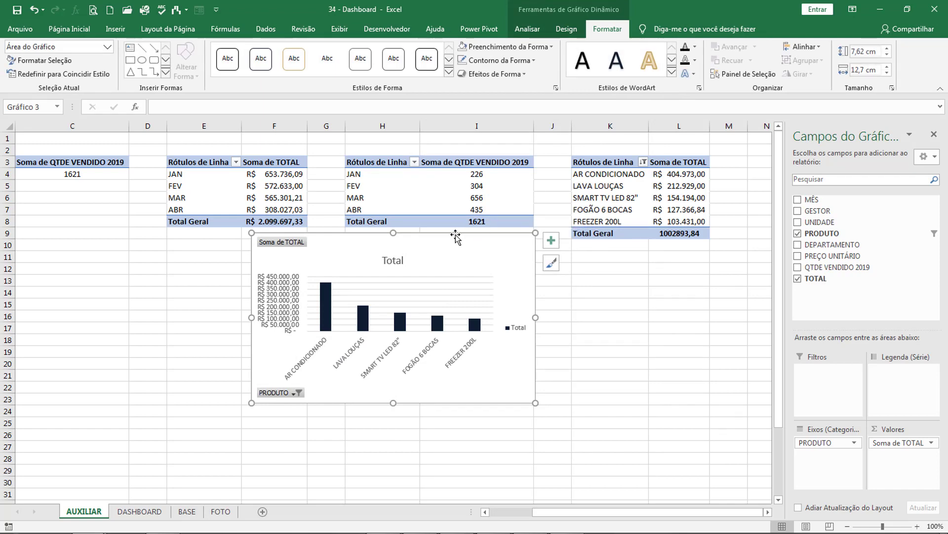
pyautogui.moveTo(456, 238); pyautogui.dragTo(485, 262)
# Hide all field buttons on the product chart and delete its legend, gridlines and title
pyautogui.click(536, 30)
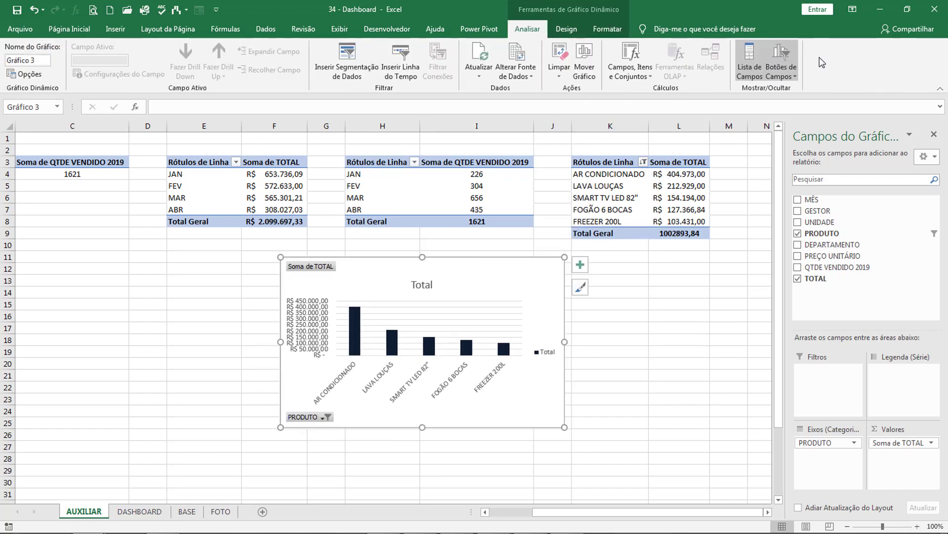
pyautogui.click(781, 54)
pyautogui.click(554, 353)
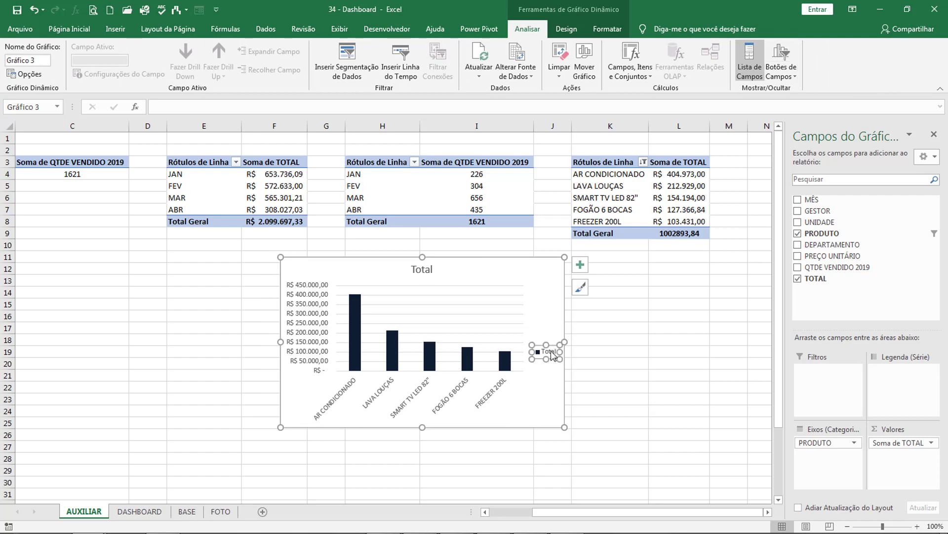
pyautogui.press('Delete')
pyautogui.click(472, 334)
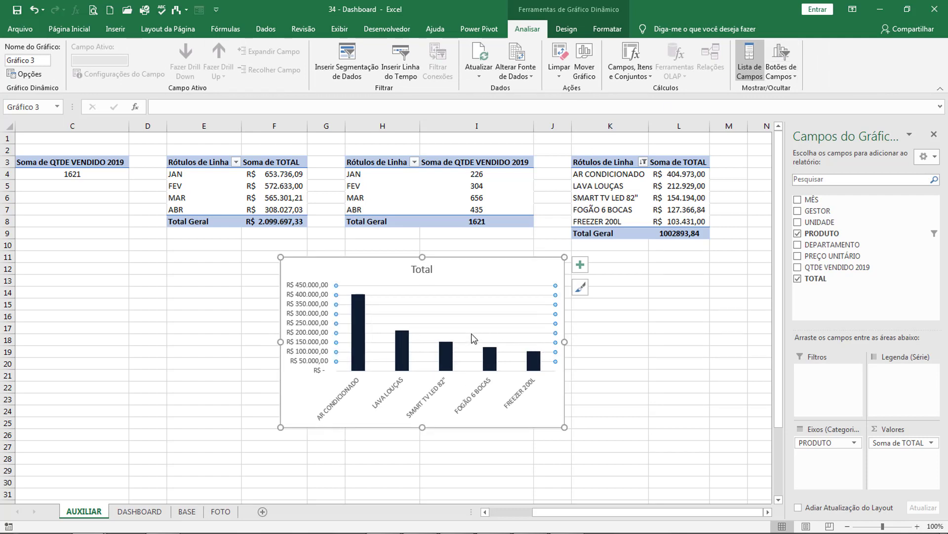
pyautogui.press('Delete')
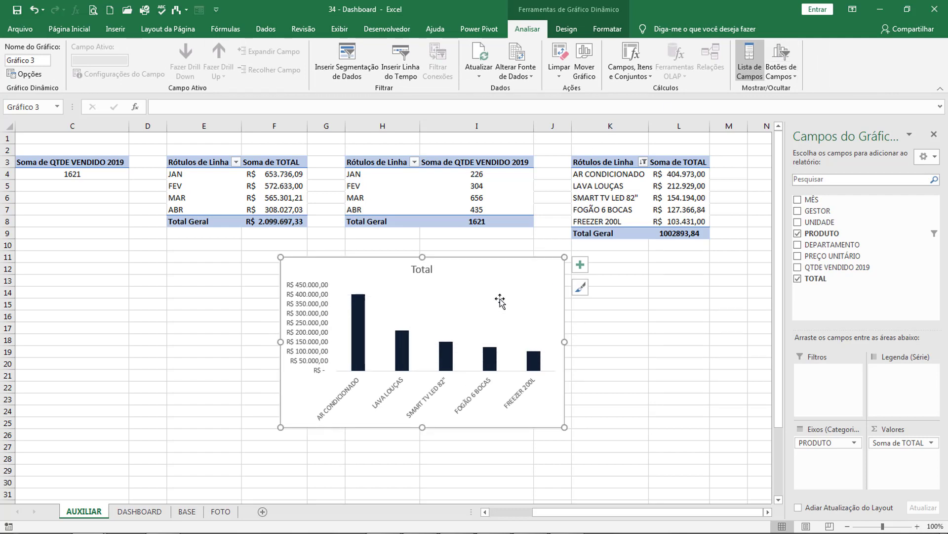
pyautogui.click(431, 271)
pyautogui.press('Delete')
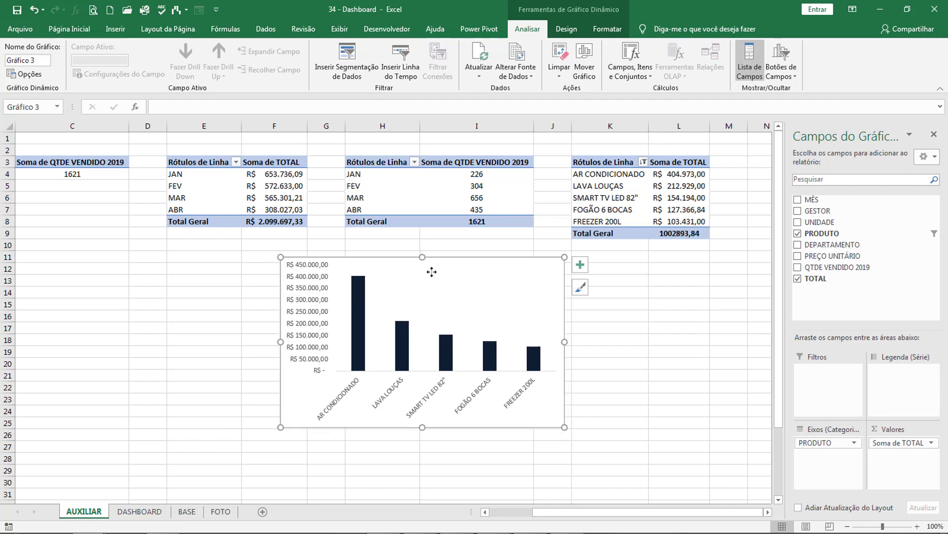
pyautogui.rightClick(320, 308)
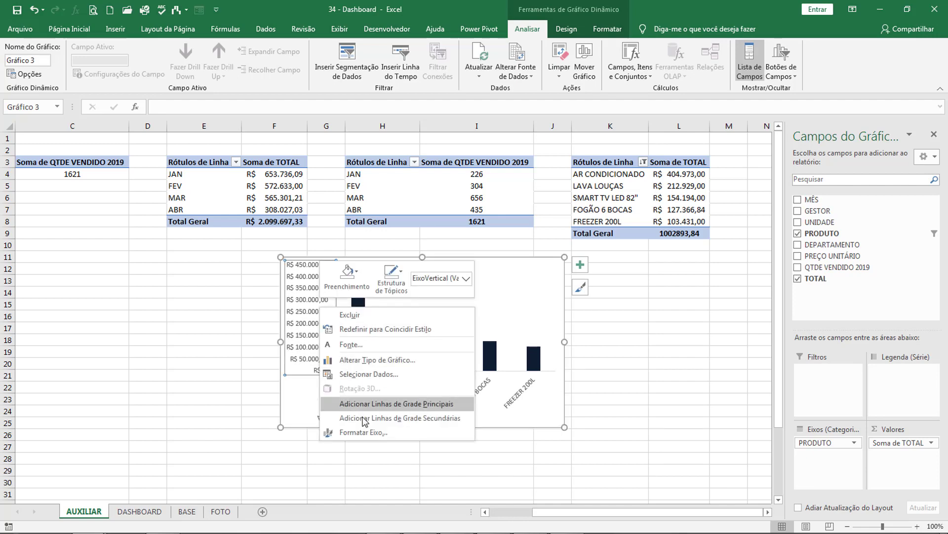
pyautogui.click(364, 432)
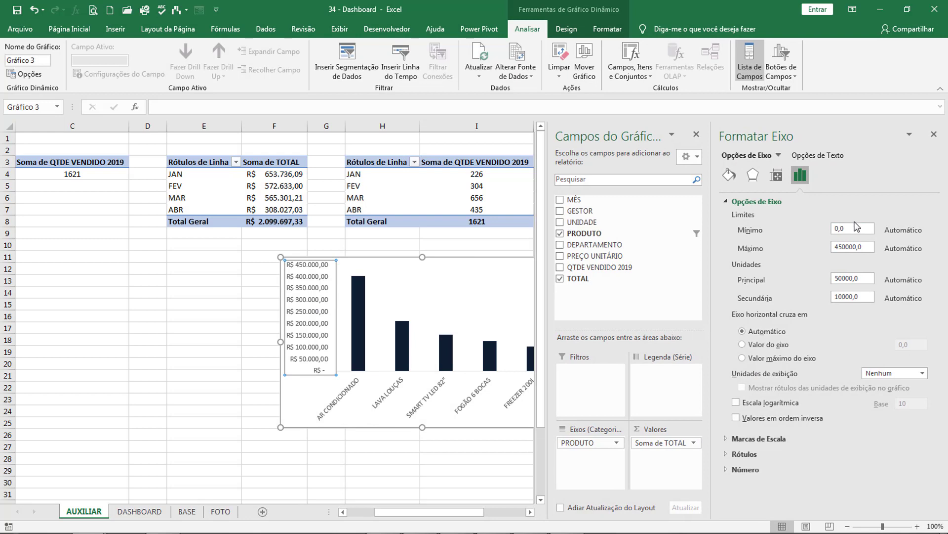
pyautogui.click(856, 228)
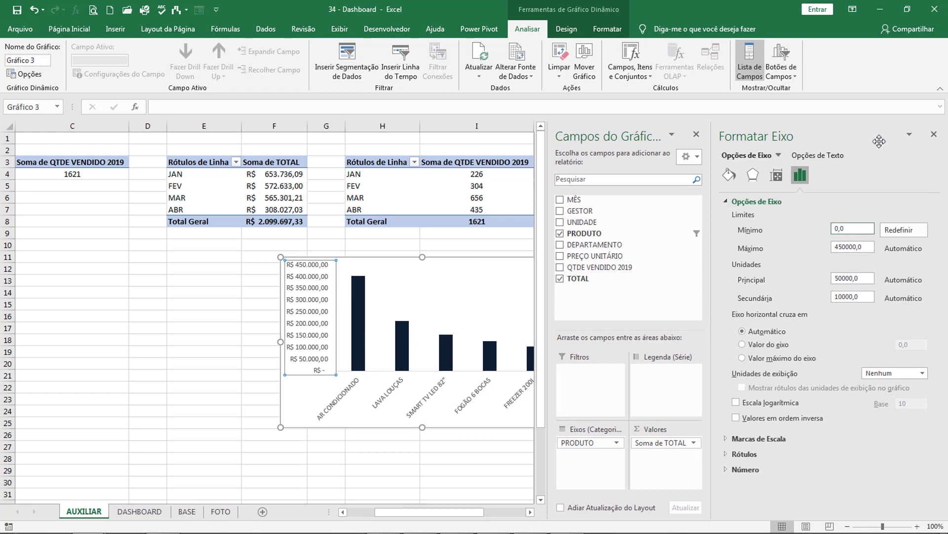
pyautogui.click(933, 133)
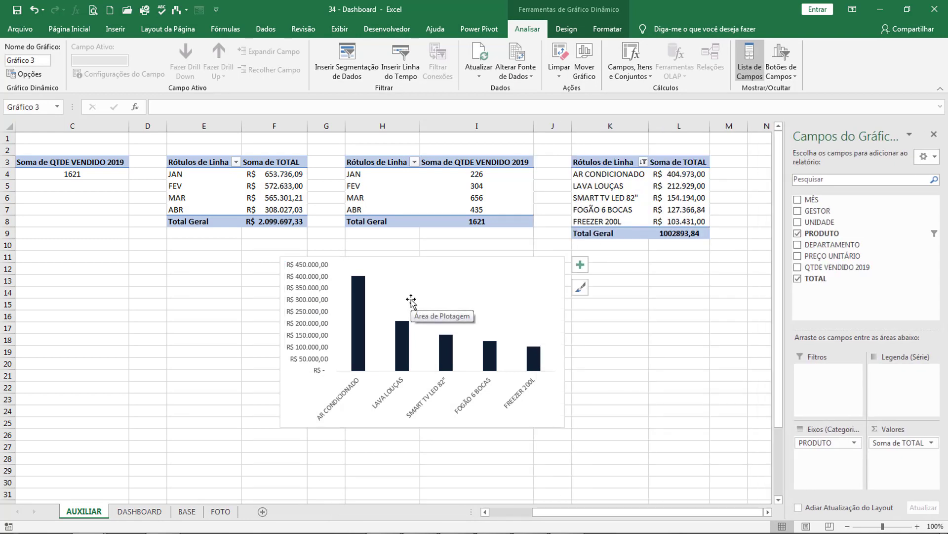
# Delete the vertical value axis from the top-five product chart and add data labels to its columns
pyautogui.press('Delete')
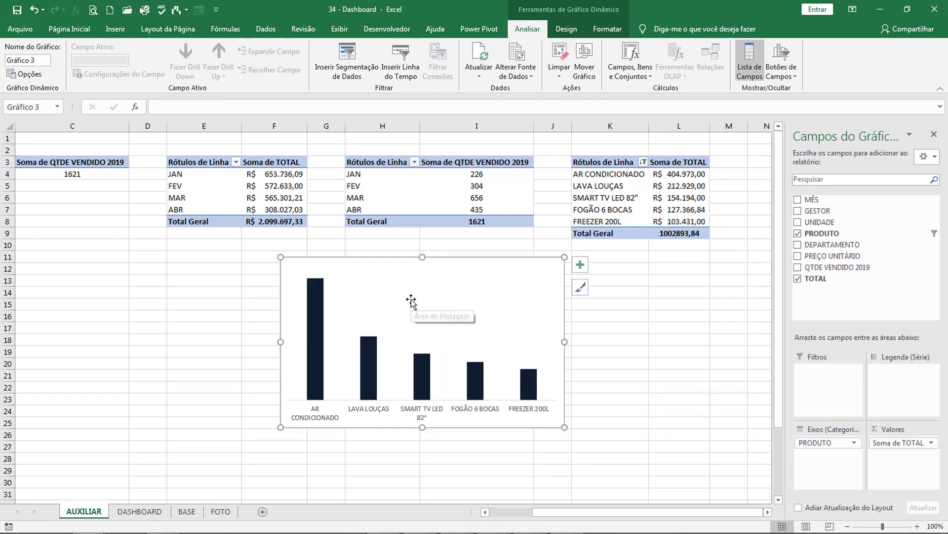
pyautogui.click(580, 265)
pyautogui.click(609, 314)
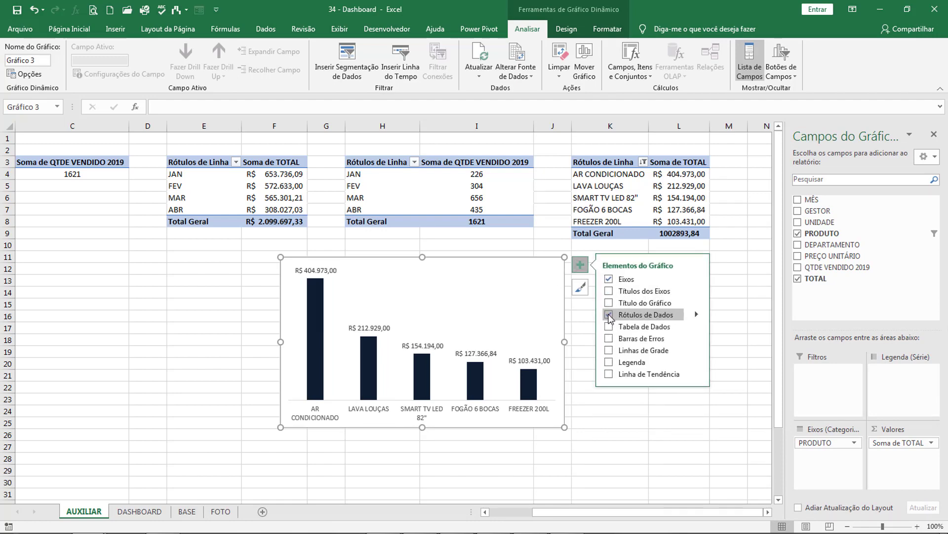
pyautogui.click(603, 395)
# Set the product chart's text colour to white and fill its columns with white
pyautogui.click(482, 259)
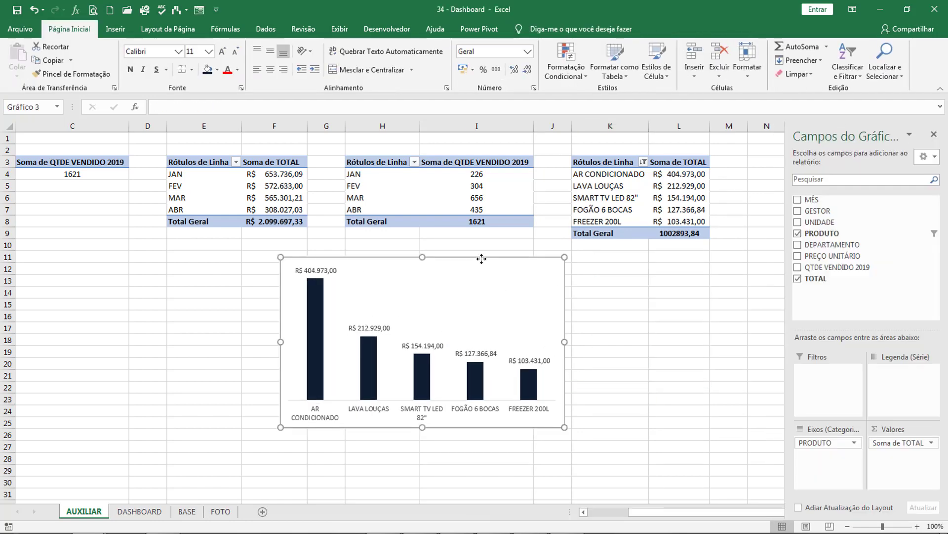
pyautogui.click(71, 29)
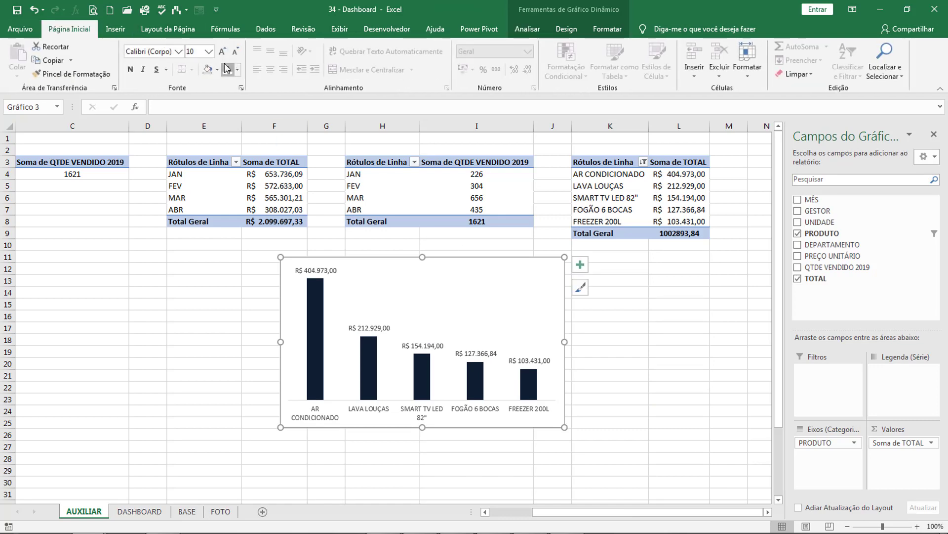
pyautogui.click(608, 393)
pyautogui.click(477, 368)
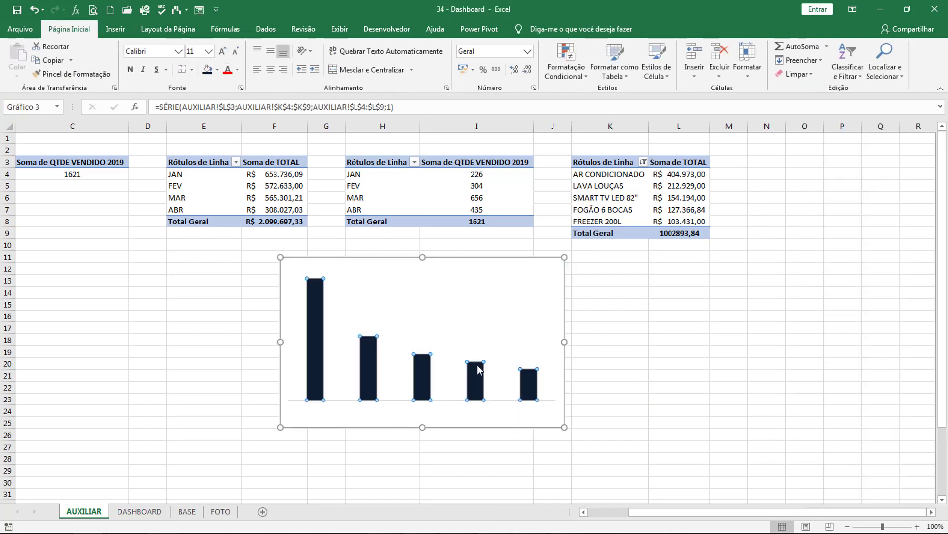
pyautogui.click(217, 69)
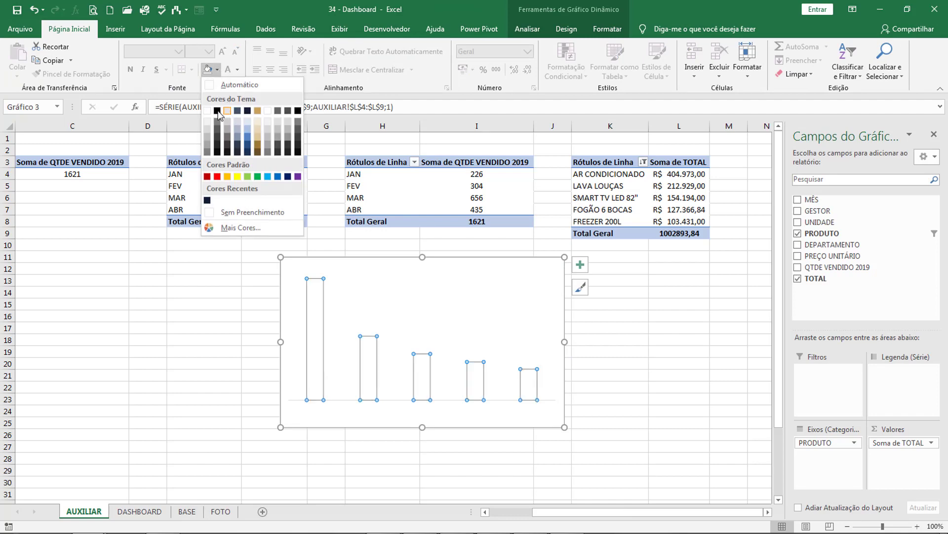
pyautogui.click(232, 211)
pyautogui.click(666, 356)
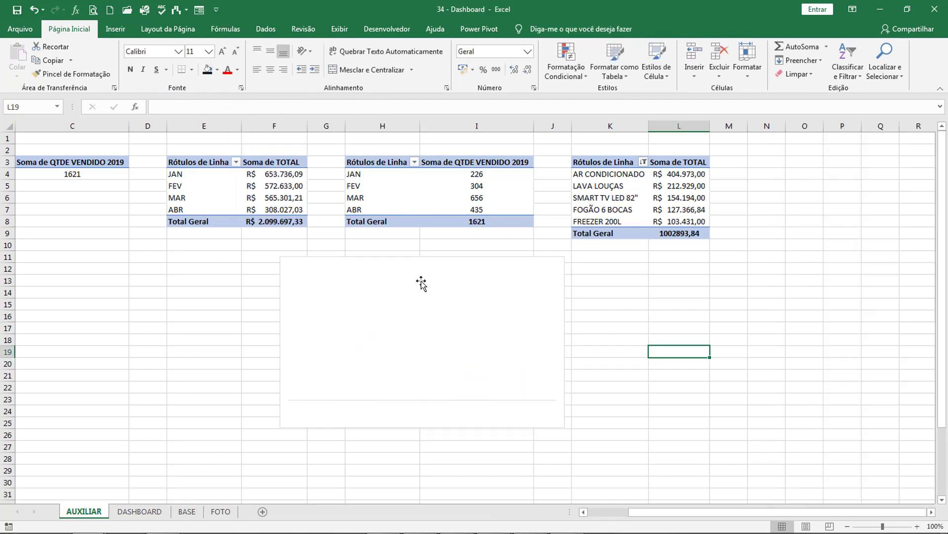
# Remove the fill and the outline from the product chart's area
pyautogui.click(475, 260)
pyautogui.click(596, 30)
pyautogui.click(521, 47)
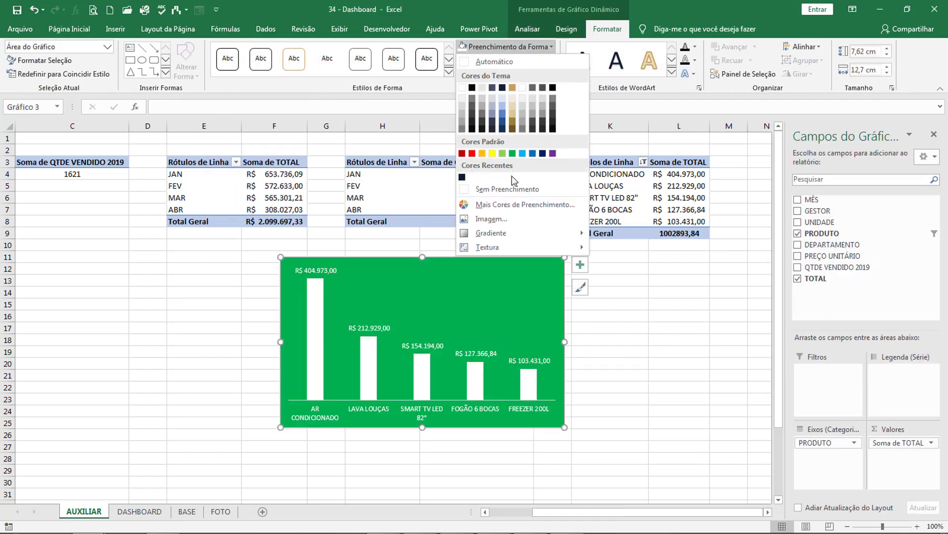
pyautogui.click(511, 188)
pyautogui.click(476, 60)
pyautogui.click(498, 199)
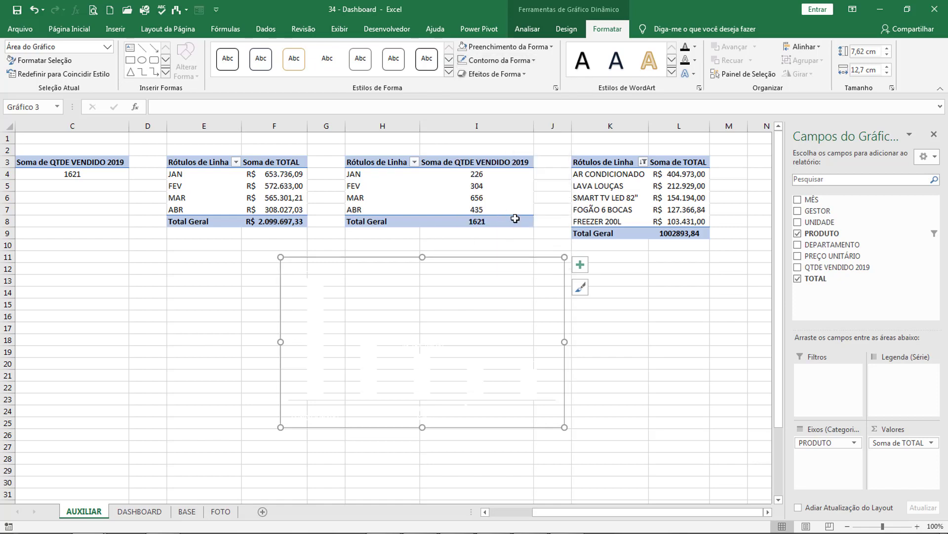
pyautogui.click(677, 303)
# Cut the product chart from the AUXILIAR sheet, paste it into the DASHBOARD sheet and close the chart's field list
pyautogui.click(485, 303)
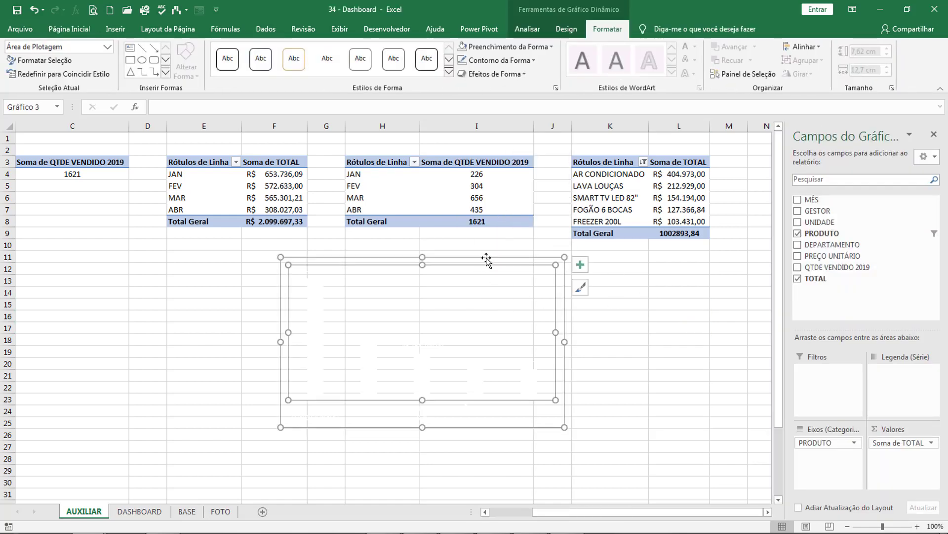
pyautogui.click(486, 259)
pyautogui.hotkey('ctrl', 'x')
pyautogui.click(141, 511)
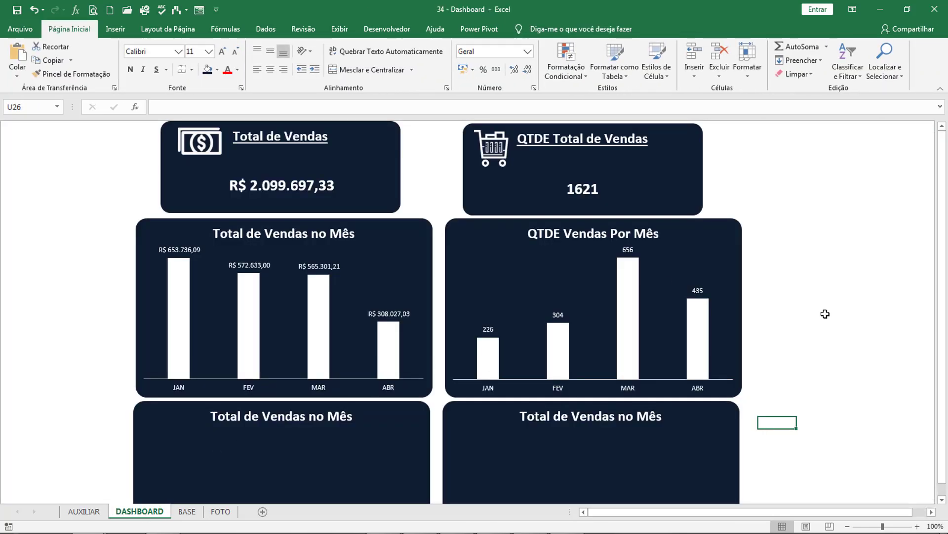
pyautogui.scroll(-3, 822, 316)
pyautogui.click(805, 337)
pyautogui.hotkey('ctrl', 'v')
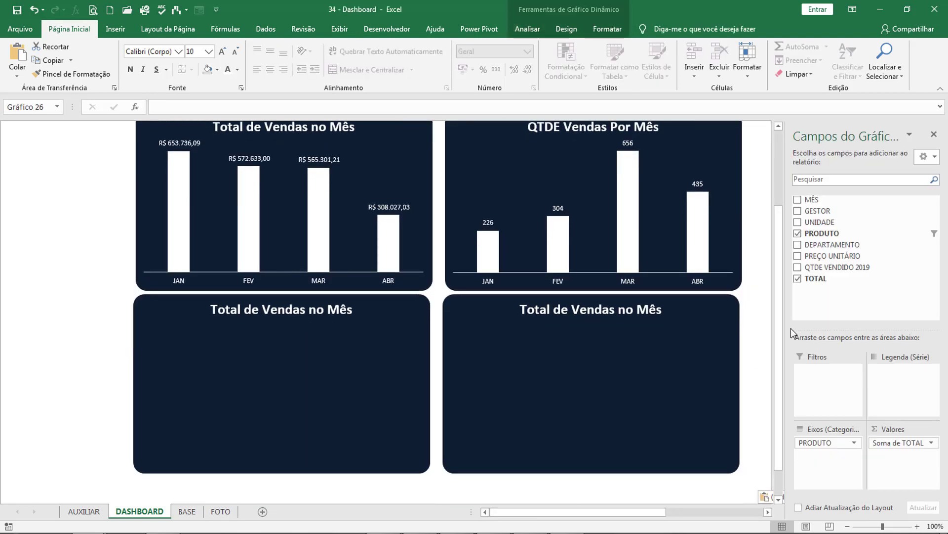
pyautogui.click(773, 304)
pyautogui.click(833, 374)
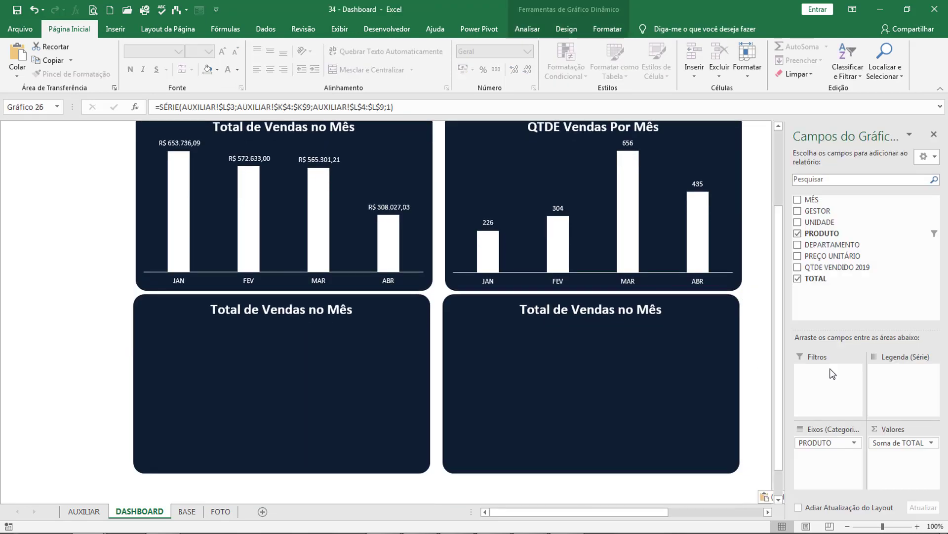
pyautogui.click(934, 134)
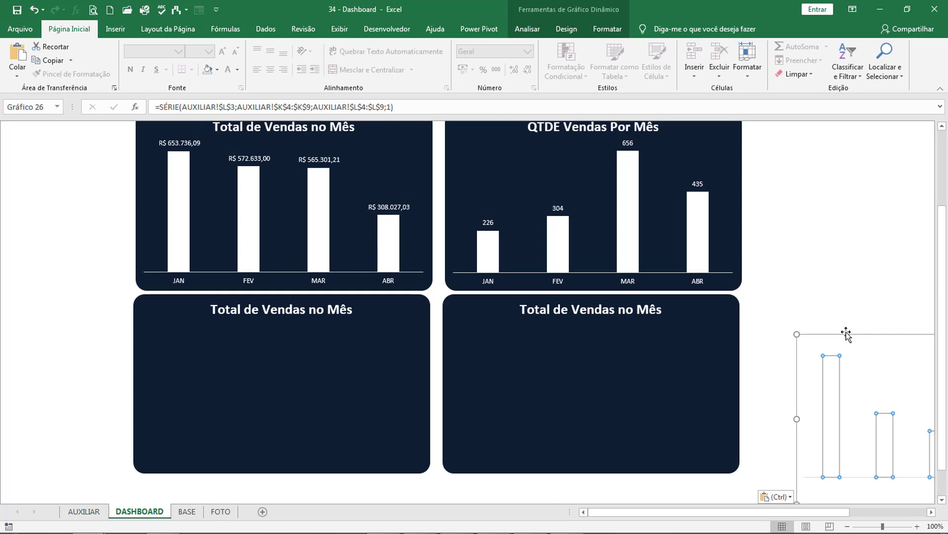
# Move the product chart onto the empty card under the monthly sales chart and resize it to fit below the card's title
pyautogui.moveTo(825, 338); pyautogui.dragTo(189, 298)
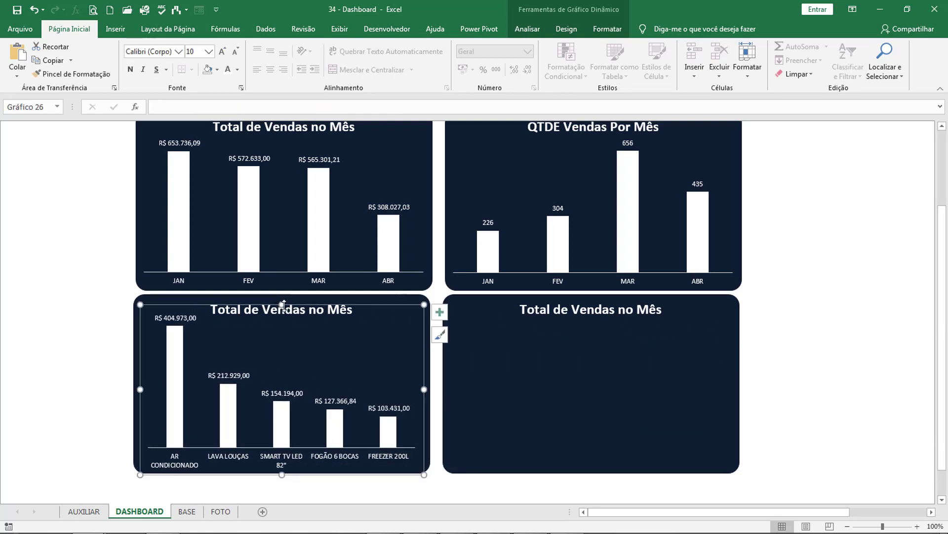
pyautogui.moveTo(281, 304); pyautogui.dragTo(279, 320)
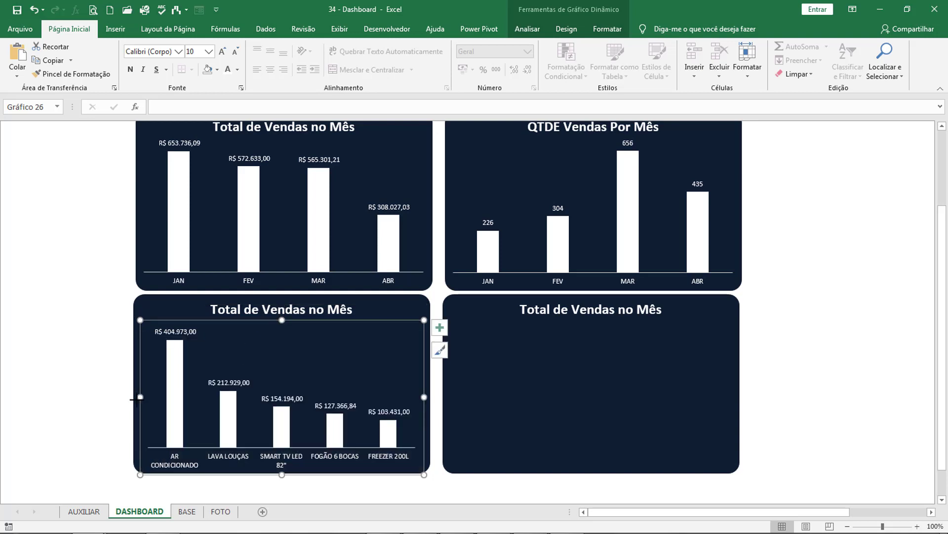
pyautogui.moveTo(136, 398); pyautogui.dragTo(128, 398)
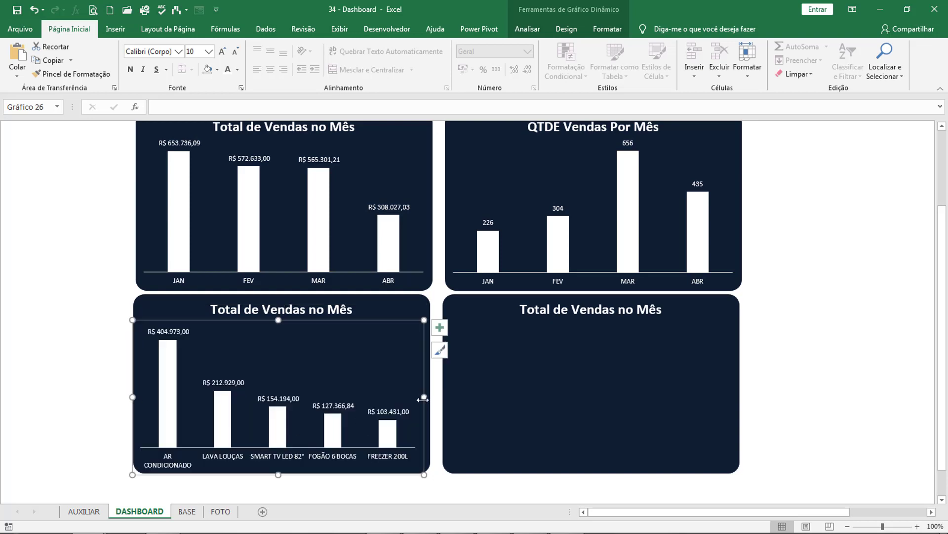
pyautogui.moveTo(424, 399); pyautogui.dragTo(430, 398)
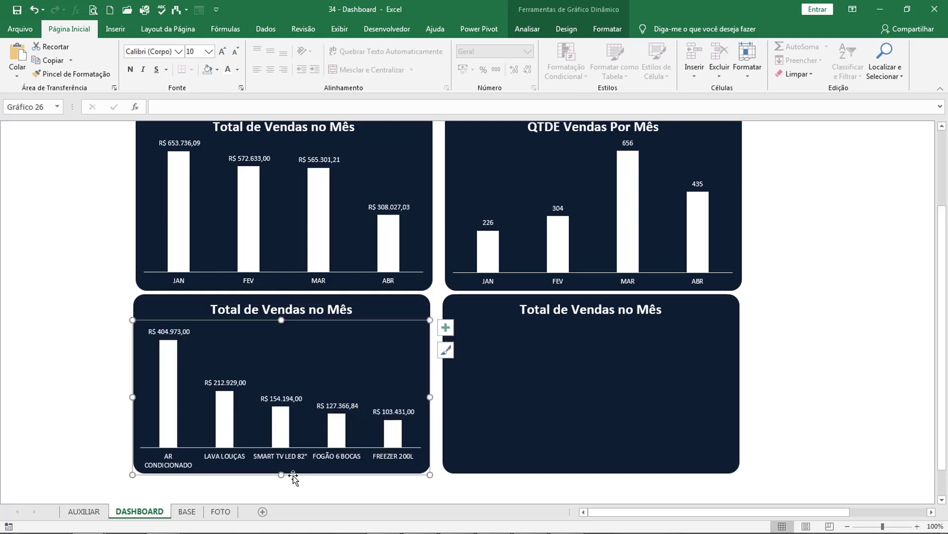
pyautogui.moveTo(281, 476); pyautogui.dragTo(281, 474)
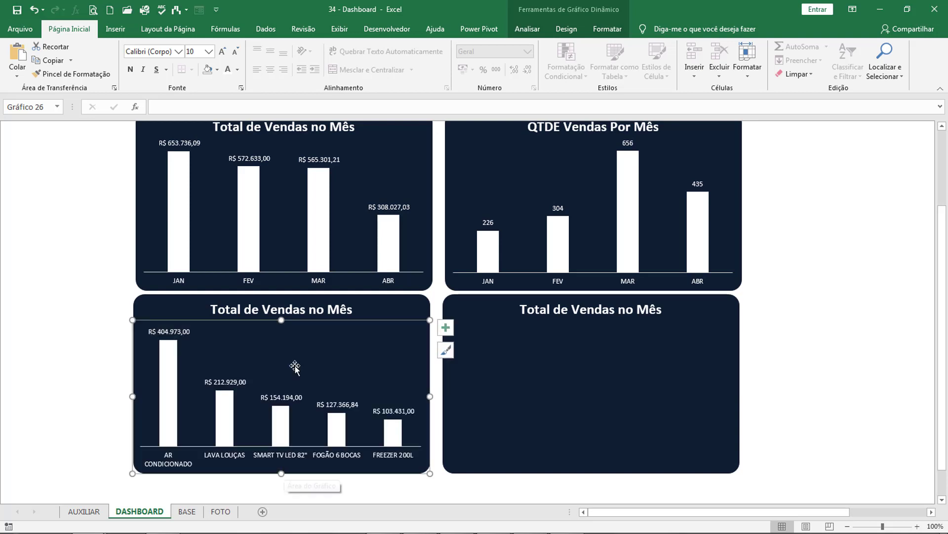
# Change the title of the card holding the product chart to "Top 5 Produtos Vendidos"
pyautogui.click(292, 307)
pyautogui.moveTo(355, 309); pyautogui.dragTo(226, 312)
pyautogui.write('To')
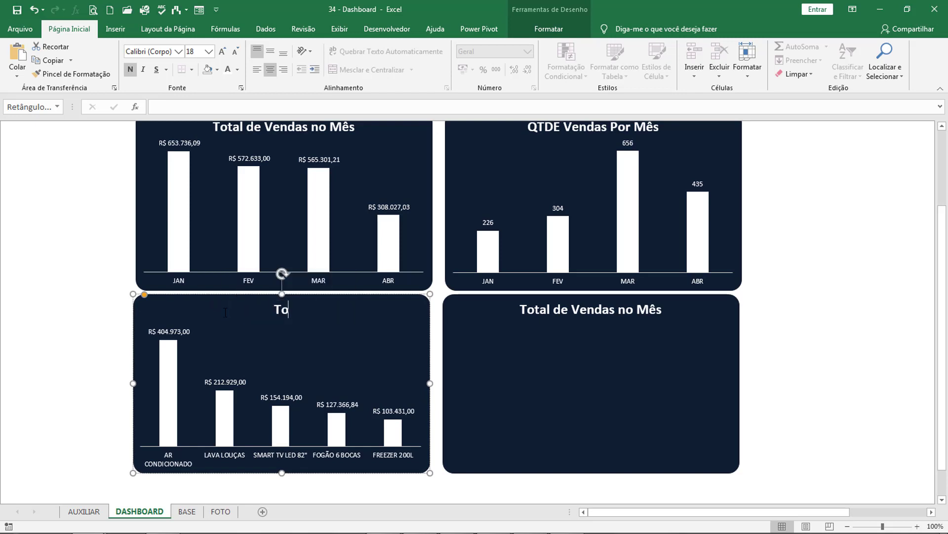
pyautogui.write('p 5 Produtos vendid')
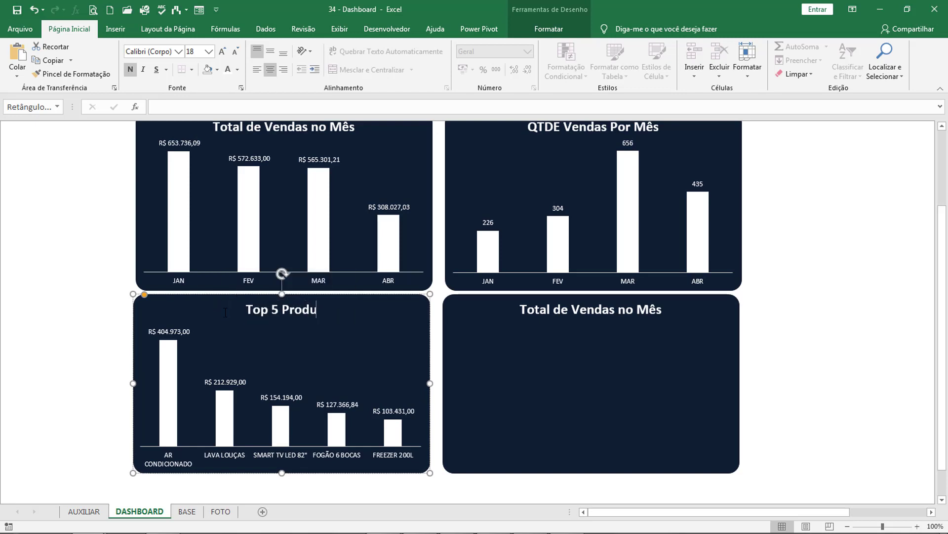
pyautogui.press('BackSpace')
pyautogui.press('BackSpace')
pyautogui.press('BackSpace')
pyautogui.press('BackSpace')
pyautogui.press('BackSpace')
pyautogui.press('BackSpace')
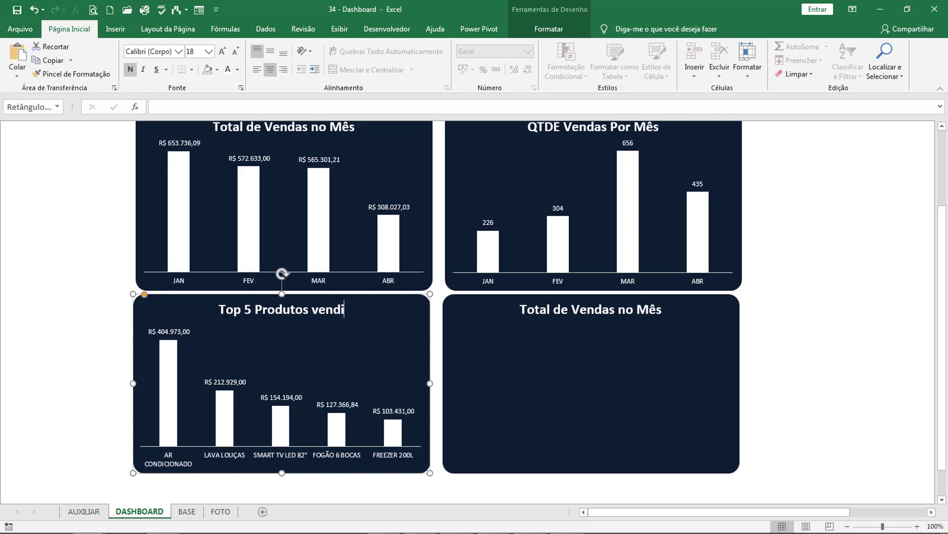
pyautogui.write('Vendidos')
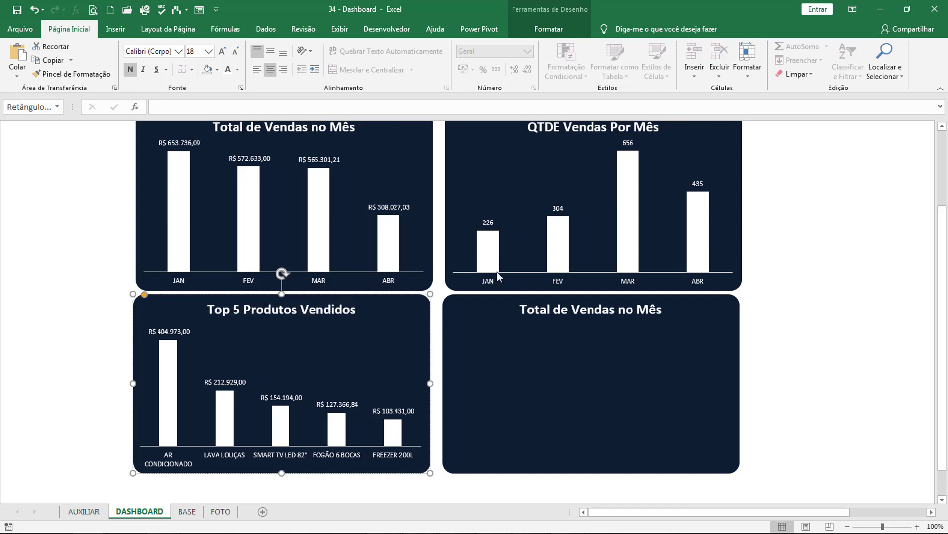
pyautogui.click(813, 327)
# Group the top-five product chart with its background card
pyautogui.click(261, 384)
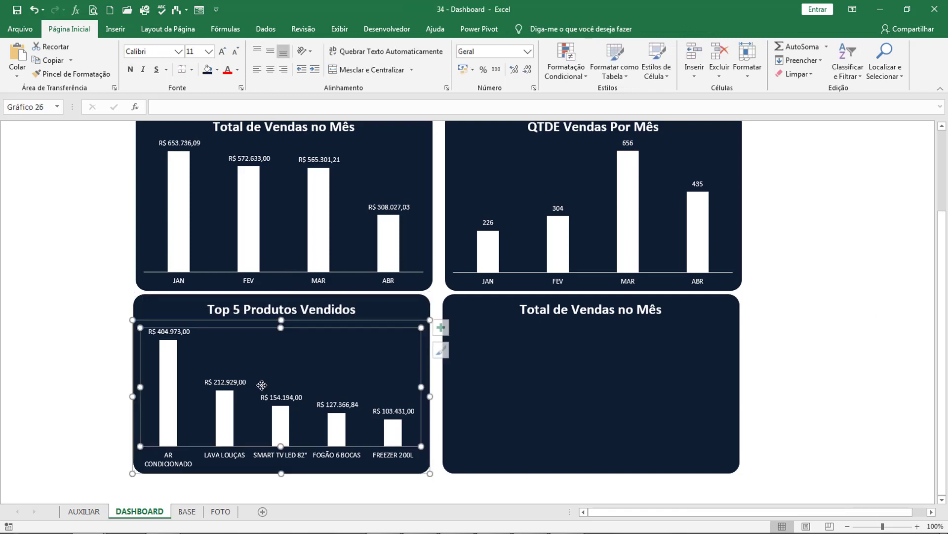
pyautogui.click(163, 318)
pyautogui.click(165, 340)
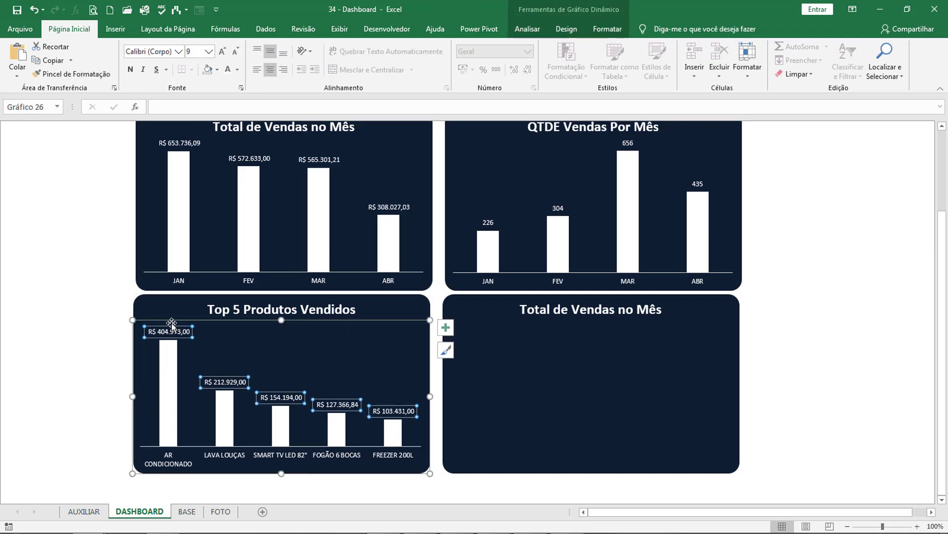
pyautogui.keyDown('ctrl'); pyautogui.click(171, 303); pyautogui.keyUp('ctrl')
pyautogui.rightClick(171, 303)
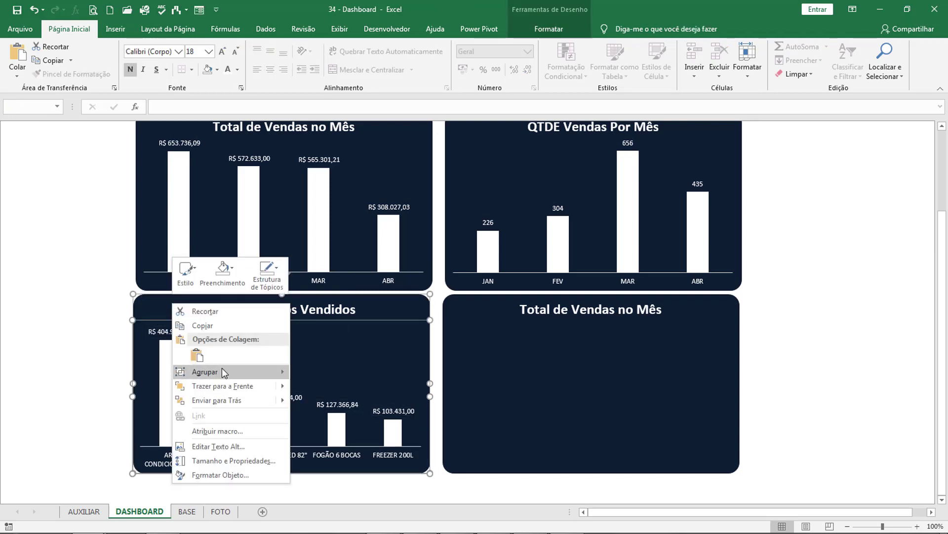
pyautogui.moveTo(221, 367)
pyautogui.click(317, 373)
pyautogui.click(806, 362)
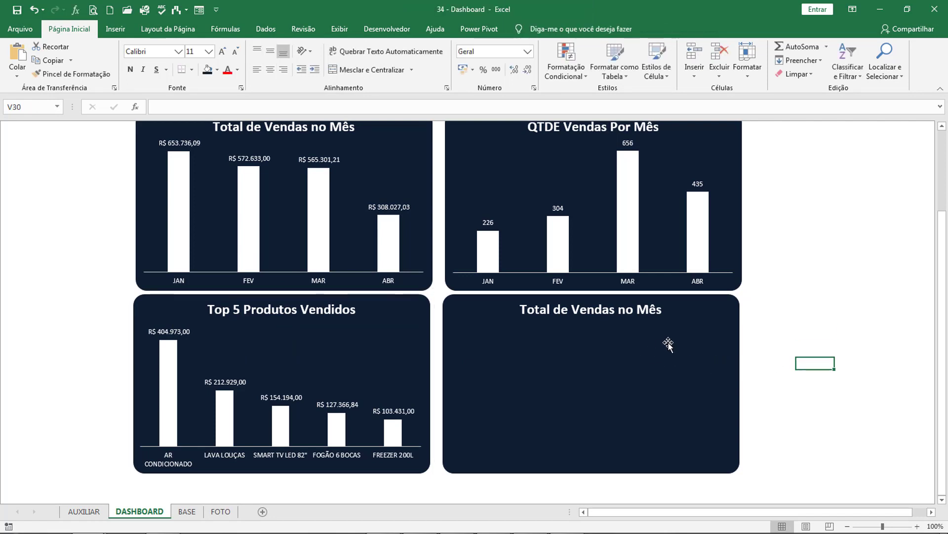
# Shift the empty "Total de Vendas no Mês" card slightly so it aligns with the "QTDE Vendas Por Mês" card above it
pyautogui.click(738, 348)
pyautogui.moveTo(739, 345); pyautogui.dragTo(740, 345)
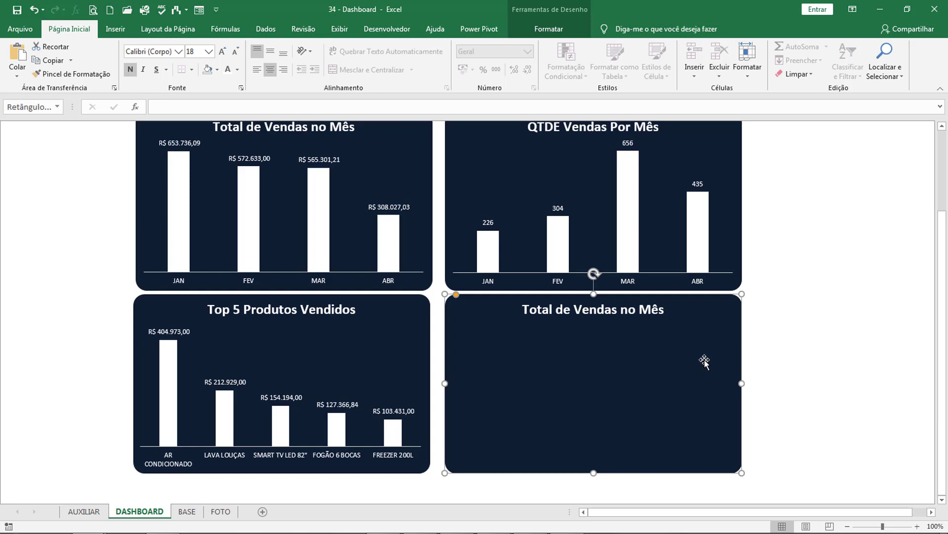
pyautogui.click(826, 351)
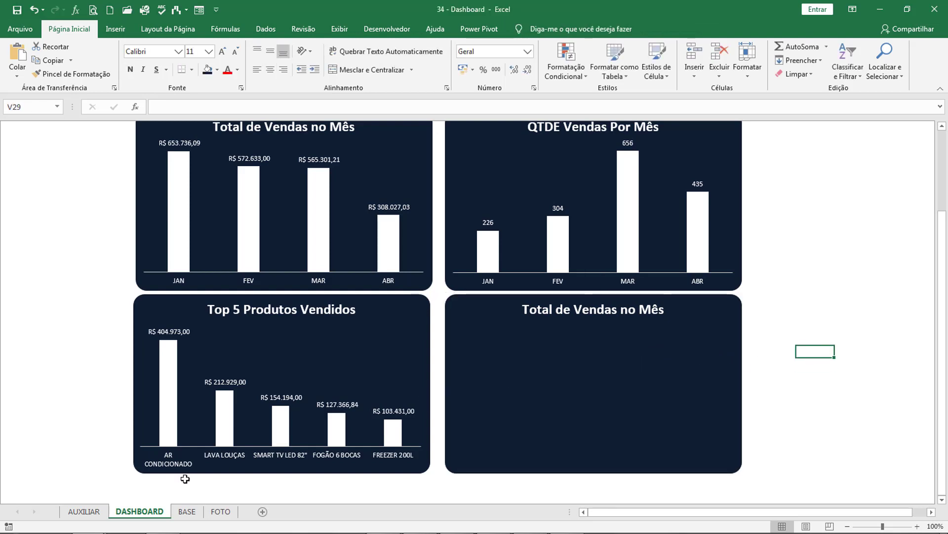
# On the AUXILIAR sheet, copy the monthly quantity pivot table to N3 and fit columns N and O to its contents
pyautogui.click(83, 511)
pyautogui.click(519, 363)
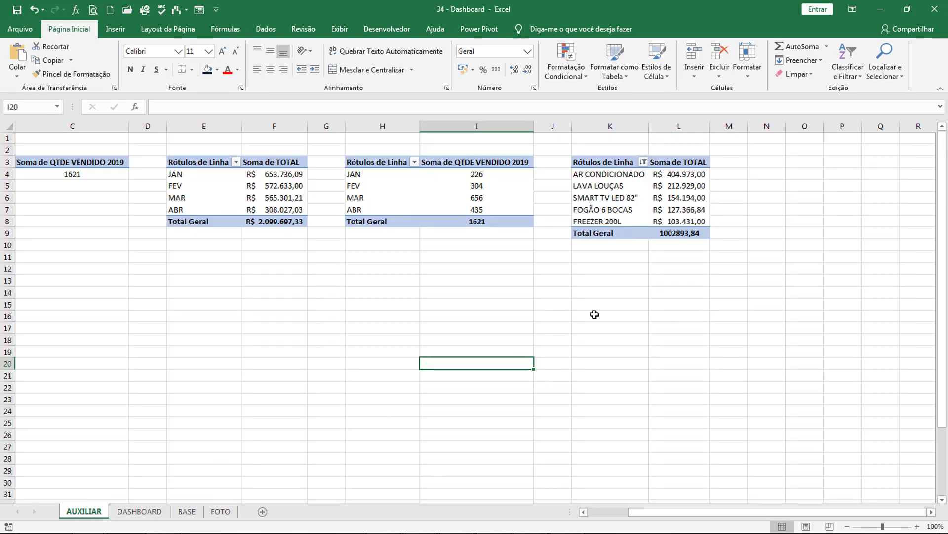
pyautogui.moveTo(607, 161); pyautogui.dragTo(695, 233)
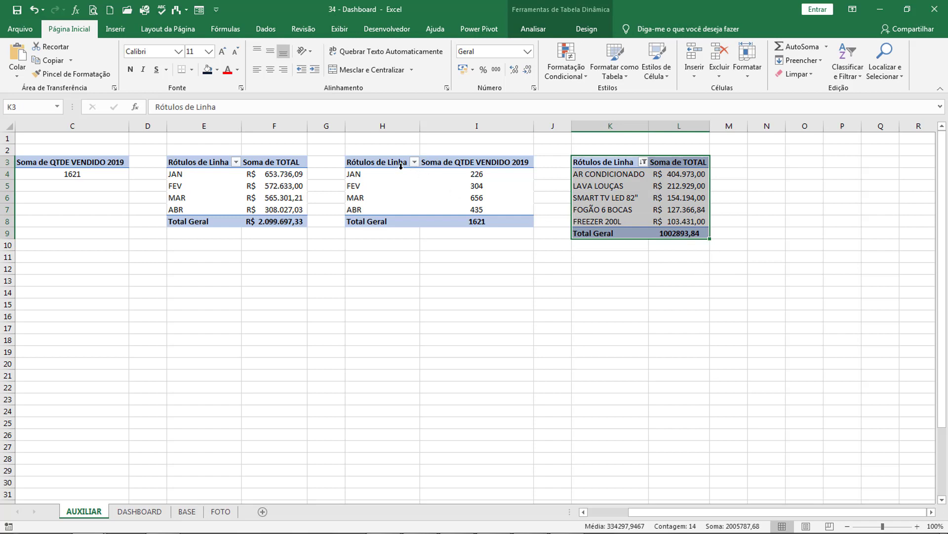
pyautogui.moveTo(375, 161); pyautogui.dragTo(506, 219)
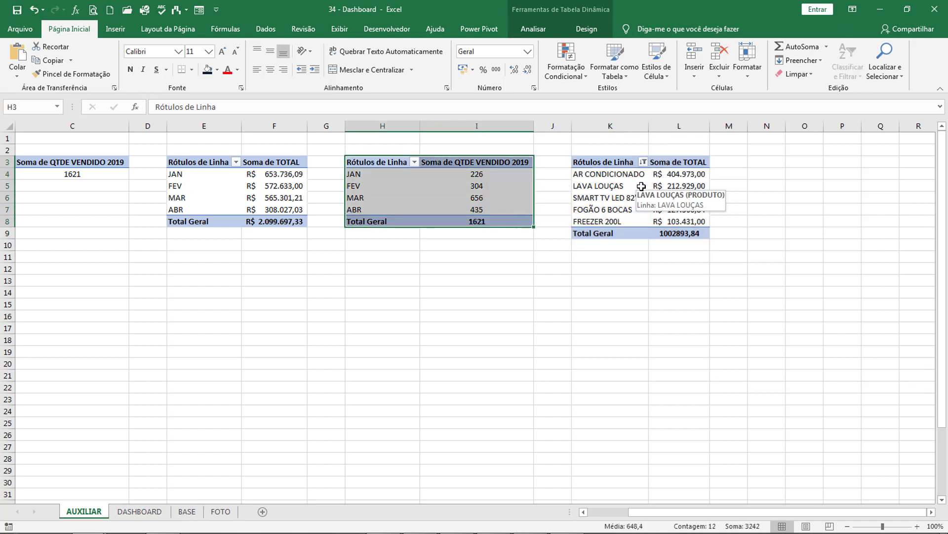
pyautogui.hotkey('ctrl', 'c')
pyautogui.click(770, 161)
pyautogui.hotkey('ctrl', 'v')
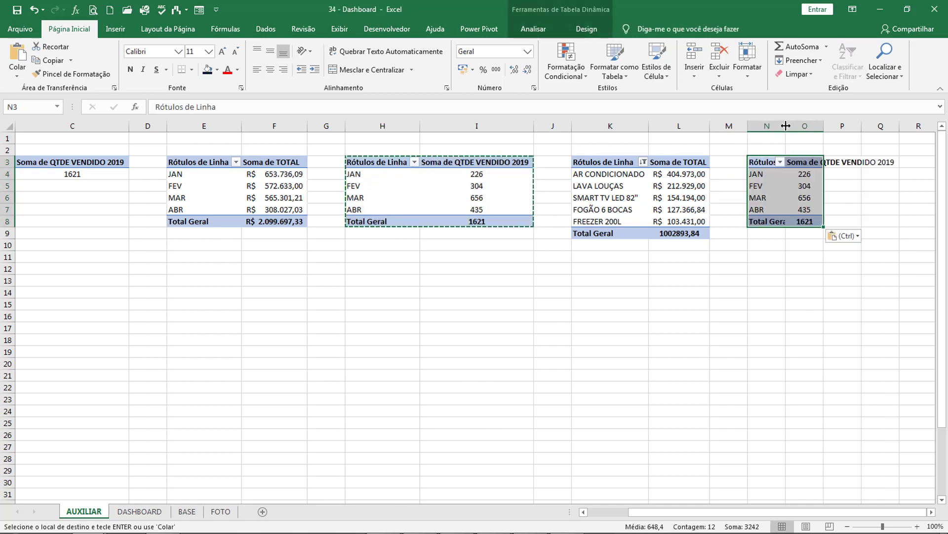
pyautogui.doubleClick(786, 125)
pyautogui.doubleClick(860, 125)
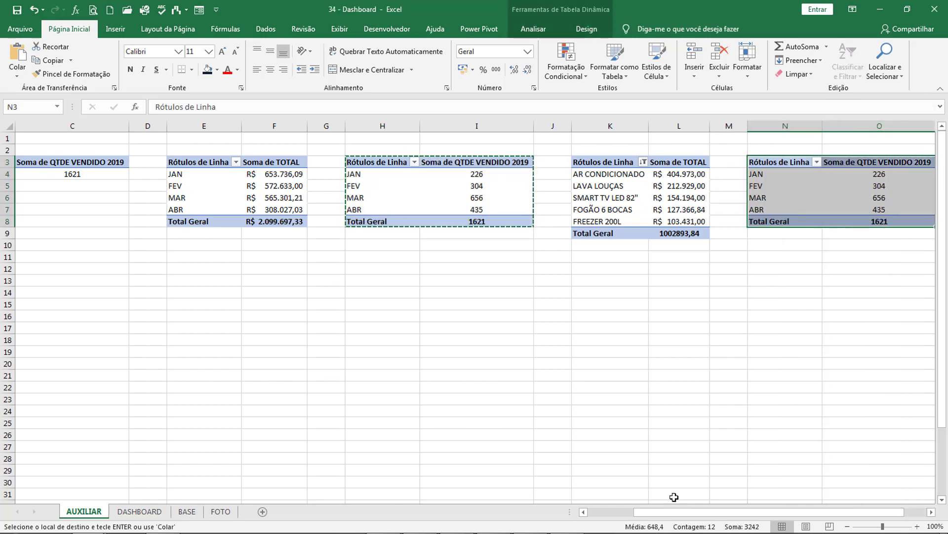
pyautogui.moveTo(674, 511); pyautogui.dragTo(688, 511)
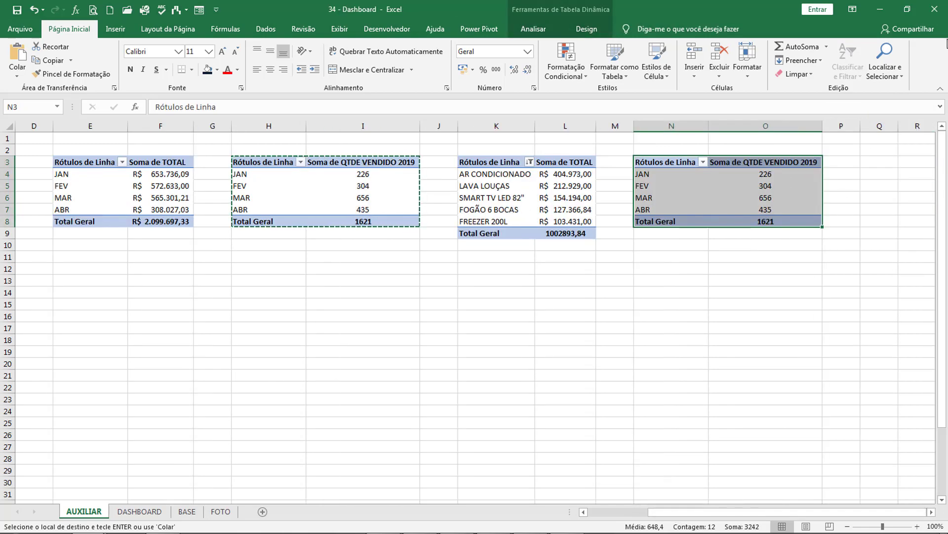
# Replace the copied pivot table's fields with PRODUTO as rows and QTDE VENDIDO 2019 as values
pyautogui.click(755, 195)
pyautogui.click(533, 28)
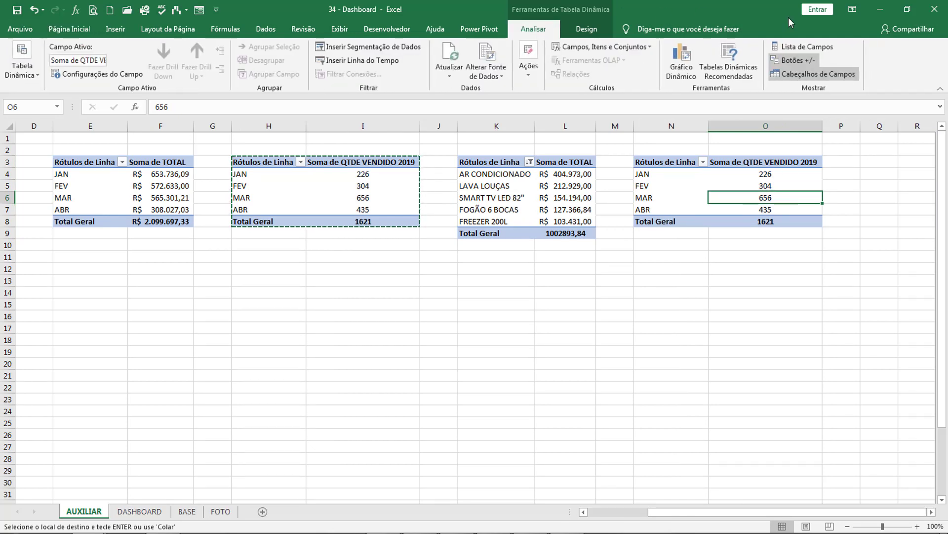
pyautogui.click(803, 46)
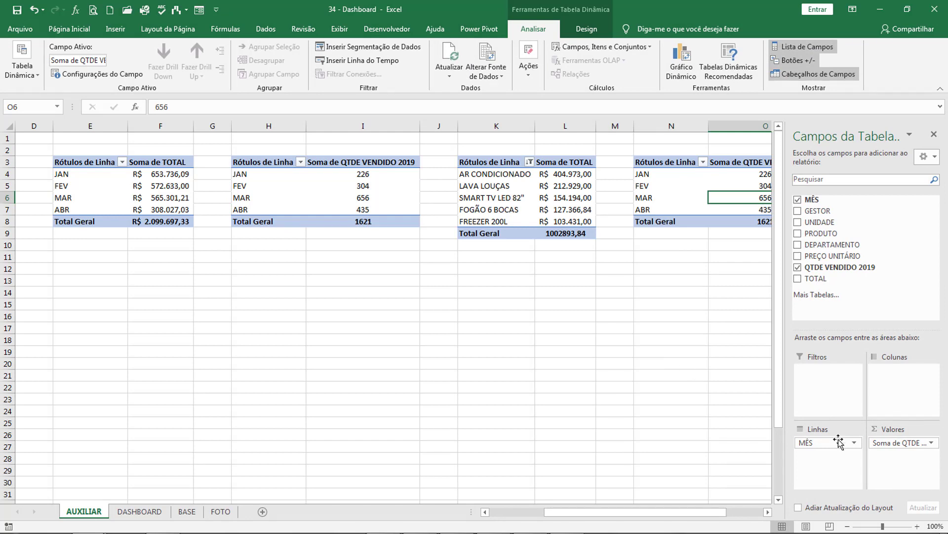
pyautogui.moveTo(838, 441); pyautogui.dragTo(620, 414)
pyautogui.moveTo(897, 443); pyautogui.dragTo(527, 406)
pyautogui.moveTo(593, 512); pyautogui.dragTo(635, 511)
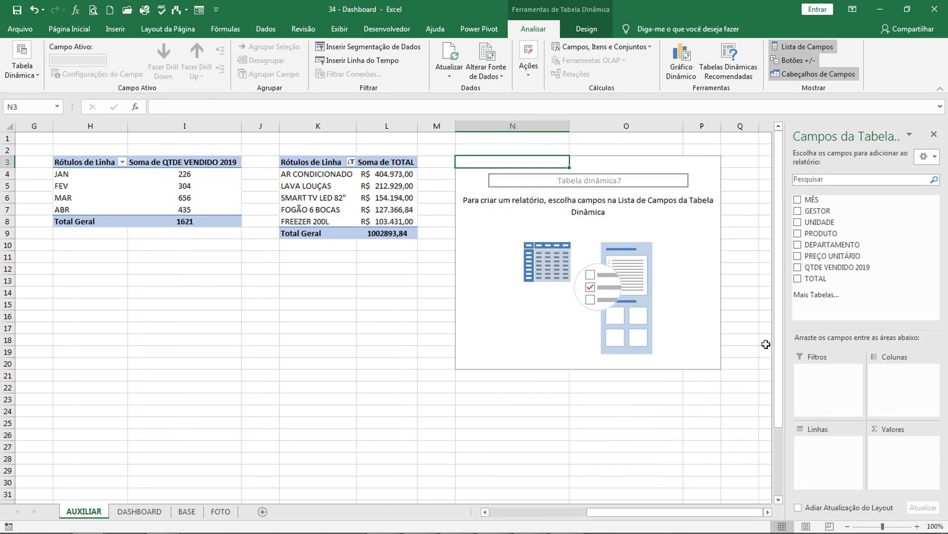
pyautogui.moveTo(821, 233); pyautogui.dragTo(830, 478)
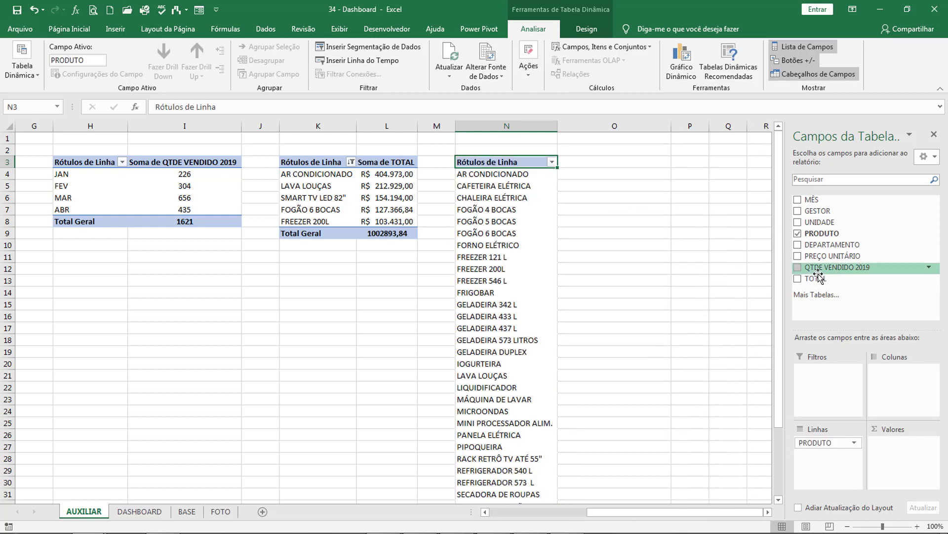
pyautogui.moveTo(824, 270); pyautogui.dragTo(924, 474)
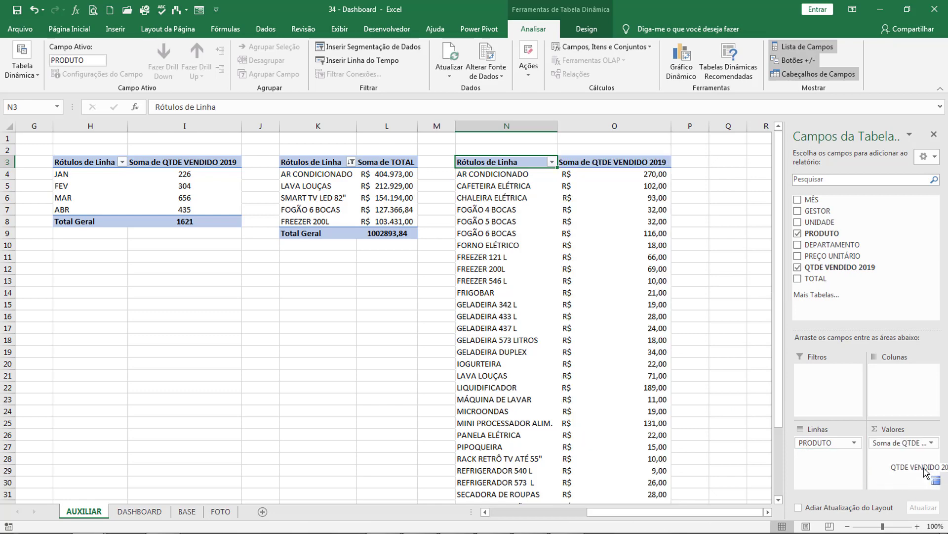
# Set the number format of the new pivot table's quantity column to Geral
pyautogui.click(611, 177)
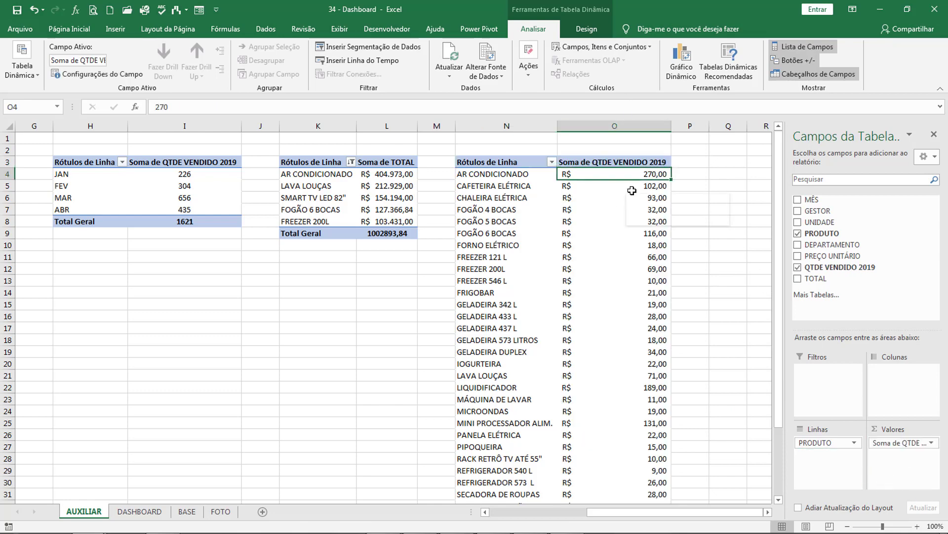
pyautogui.hotkey('ctrl', 'shift', 'Down')
pyautogui.click(80, 31)
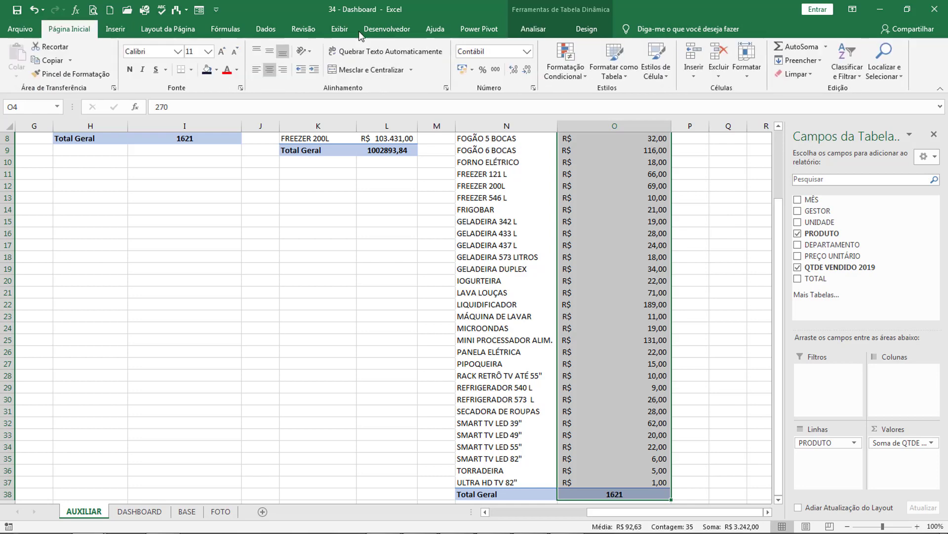
pyautogui.click(528, 51)
pyautogui.click(516, 69)
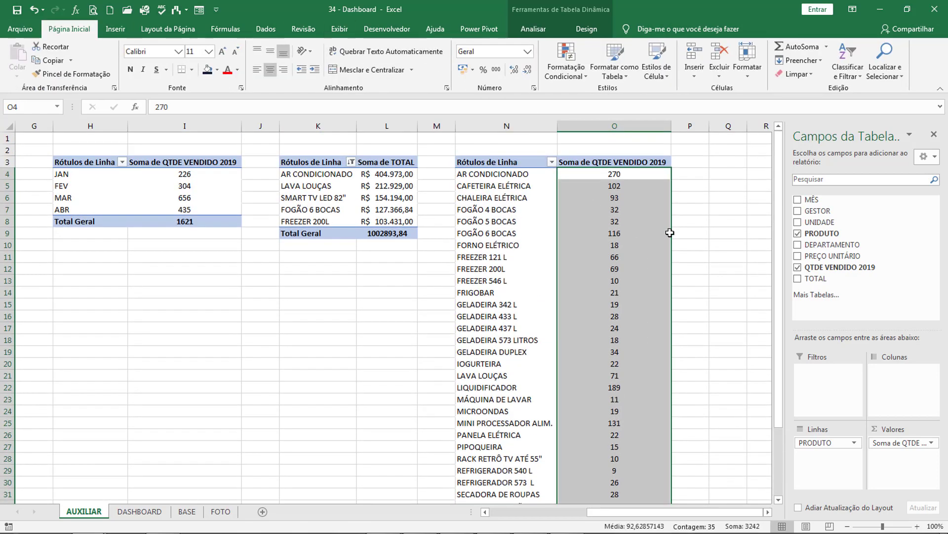
# Filter the new pivot table to the top 5 products by Soma de QTDE VENDIDO 2019
pyautogui.click(526, 165)
pyautogui.click(552, 163)
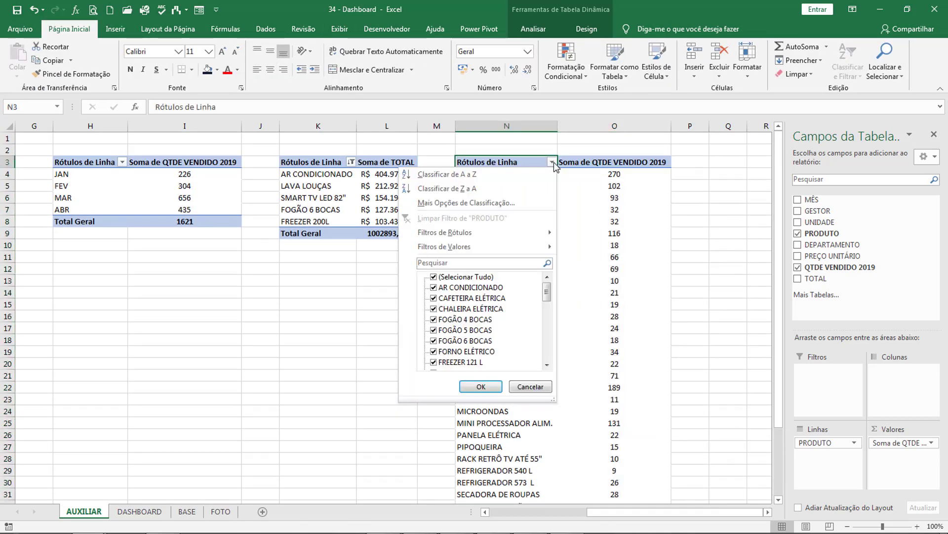
pyautogui.moveTo(489, 246)
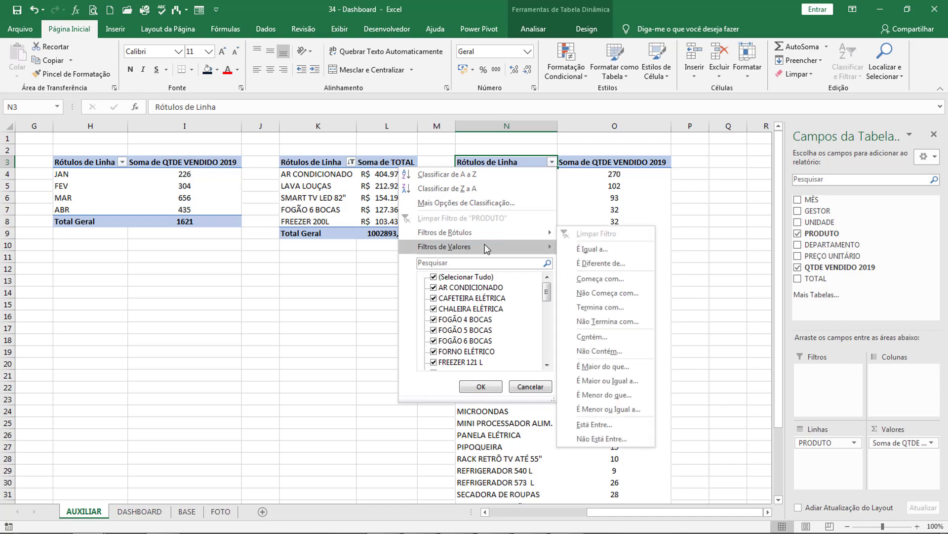
pyautogui.click(593, 380)
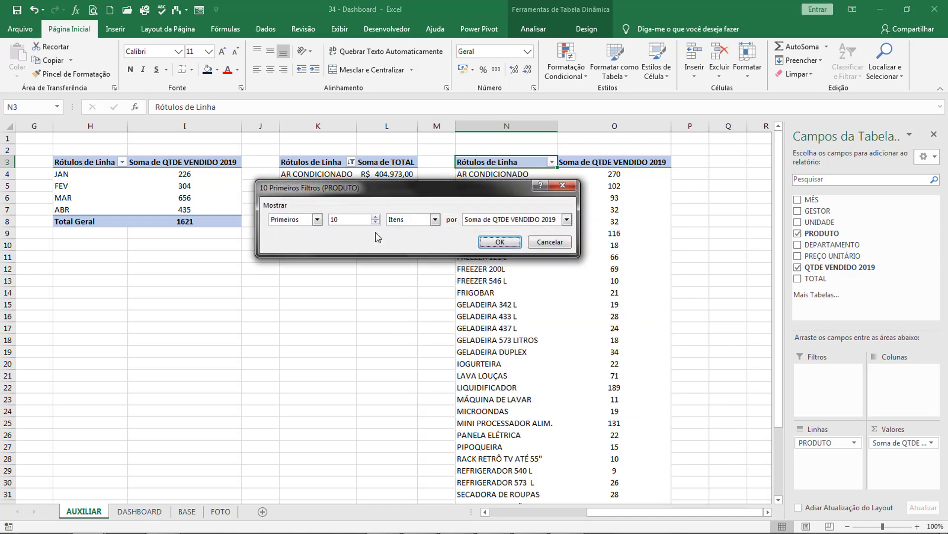
pyautogui.click(316, 219)
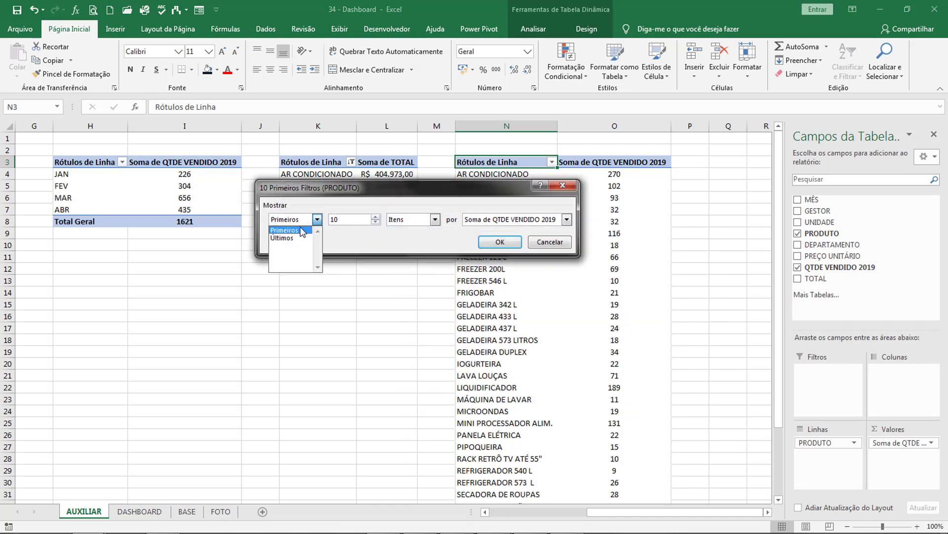
pyautogui.click(303, 230)
pyautogui.moveTo(351, 221); pyautogui.dragTo(307, 218)
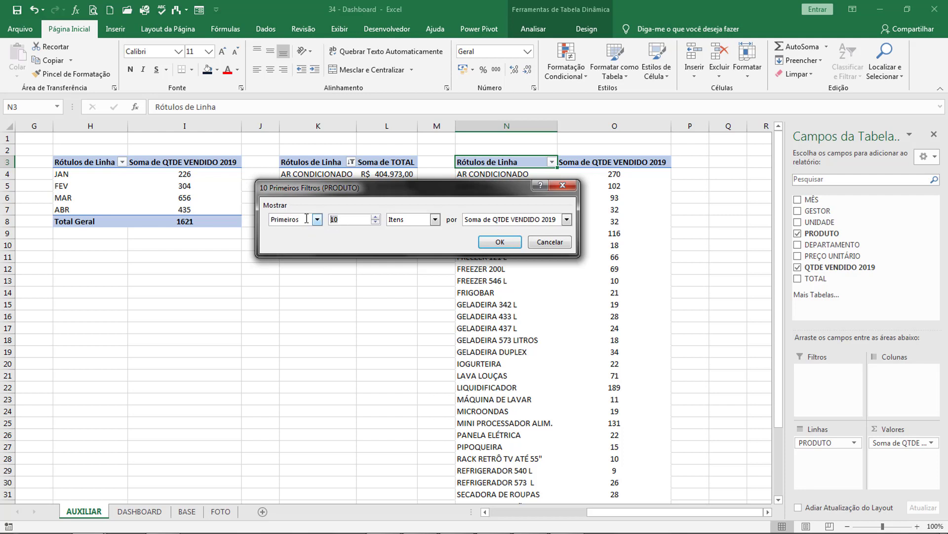
pyautogui.click(516, 243)
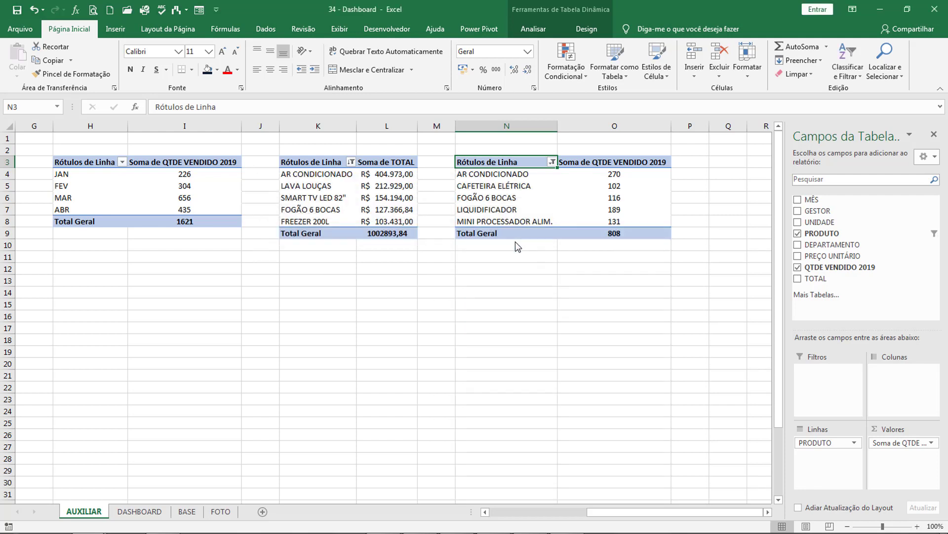
# Sort the top-five quantity pivot table by quantity from largest to smallest
pyautogui.moveTo(603, 178); pyautogui.dragTo(614, 221)
pyautogui.click(847, 62)
pyautogui.click(866, 103)
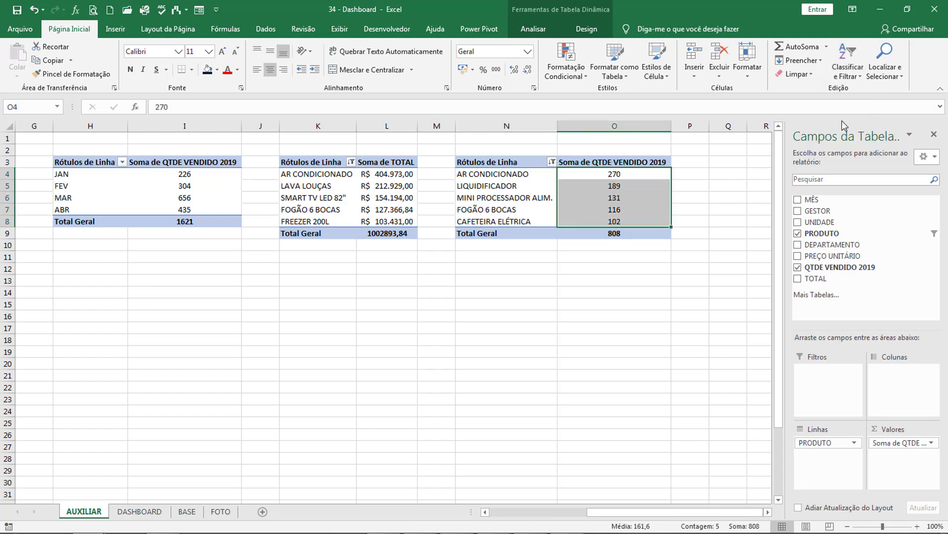
pyautogui.click(726, 252)
pyautogui.moveTo(494, 174); pyautogui.dragTo(494, 221)
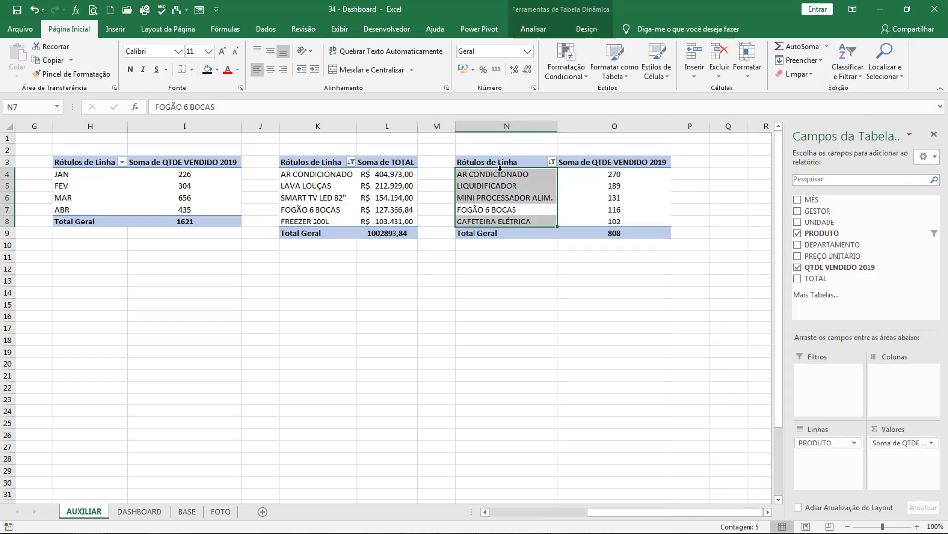
# Insert a column pivot chart from the top-five quantity pivot table and widen it
pyautogui.click(500, 169)
pyautogui.click(534, 29)
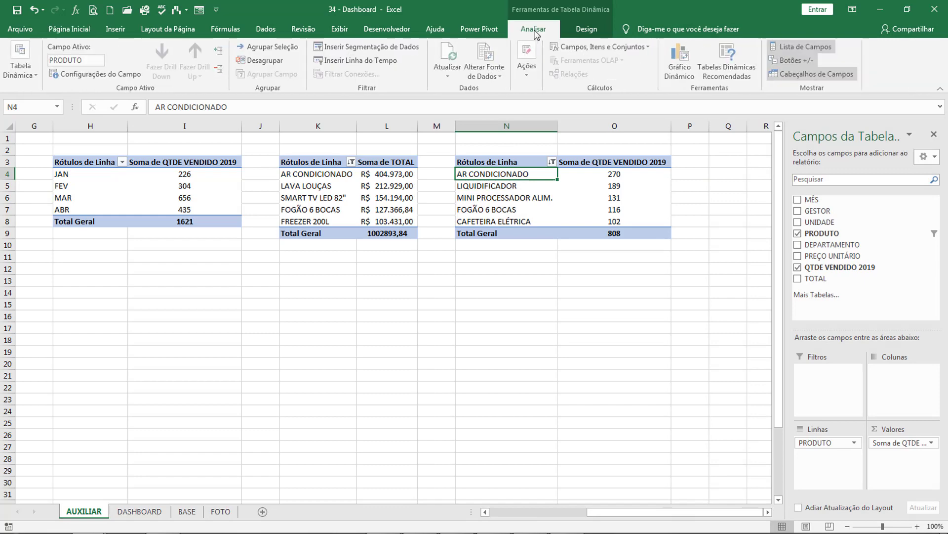
pyautogui.click(677, 64)
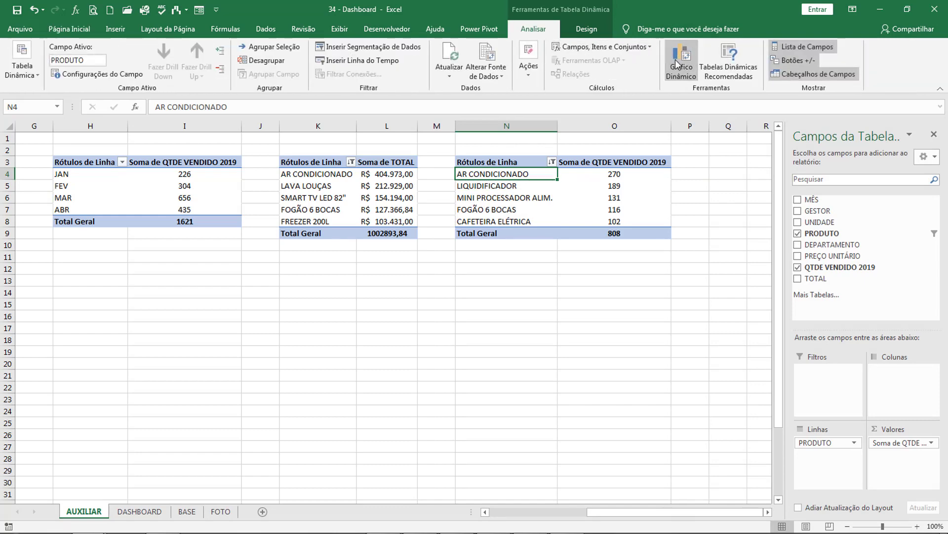
pyautogui.press('Return')
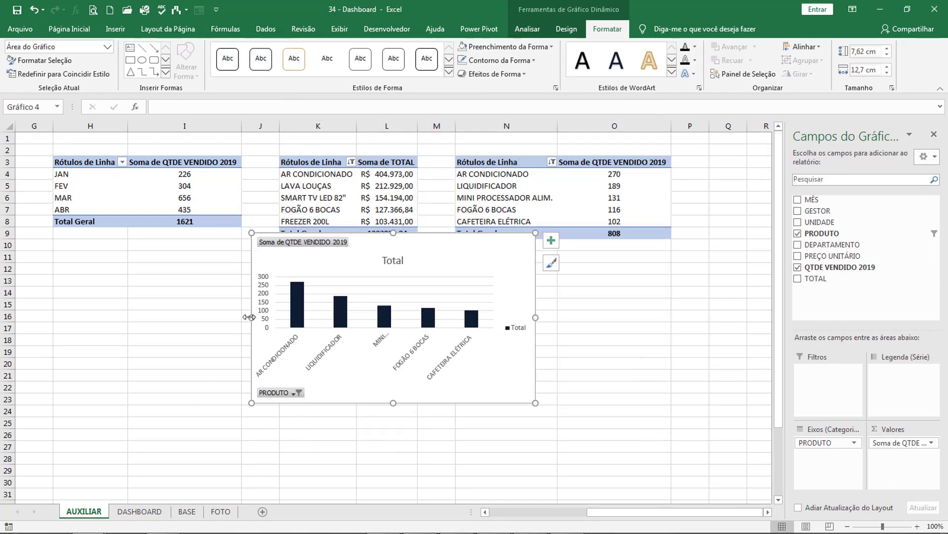
# Strip the new chart of its field buttons, legend, gridlines and title, and move it below the pivot tables
pyautogui.click(528, 29)
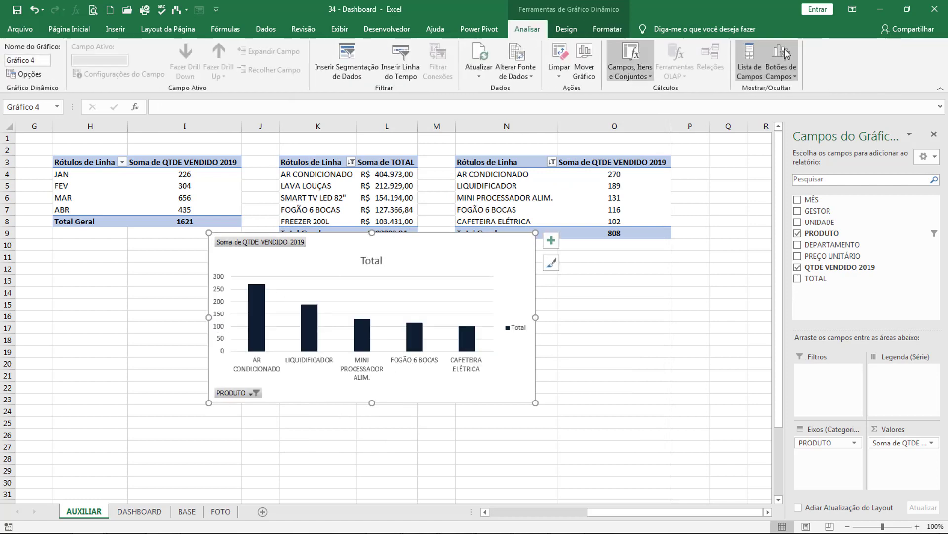
pyautogui.click(781, 55)
pyautogui.click(521, 327)
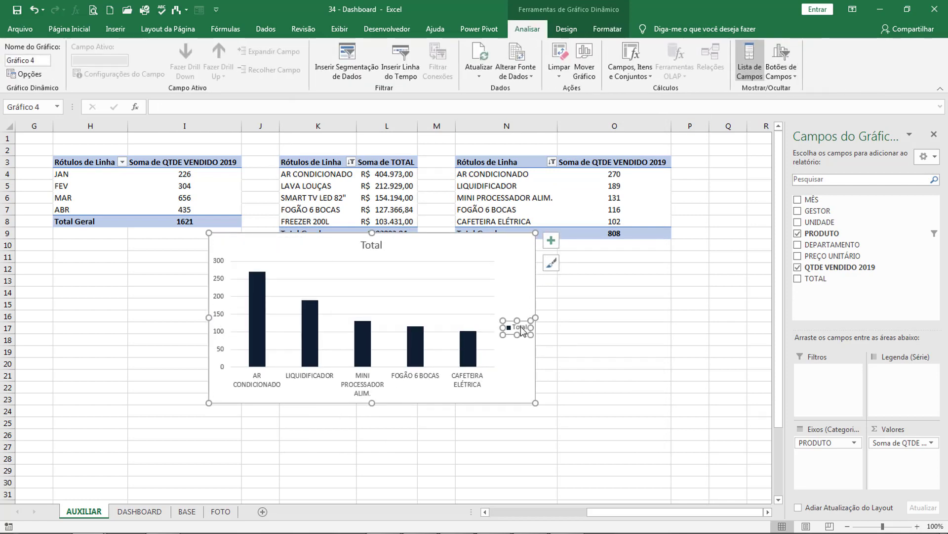
pyautogui.press('Delete')
pyautogui.click(455, 318)
pyautogui.press('Delete')
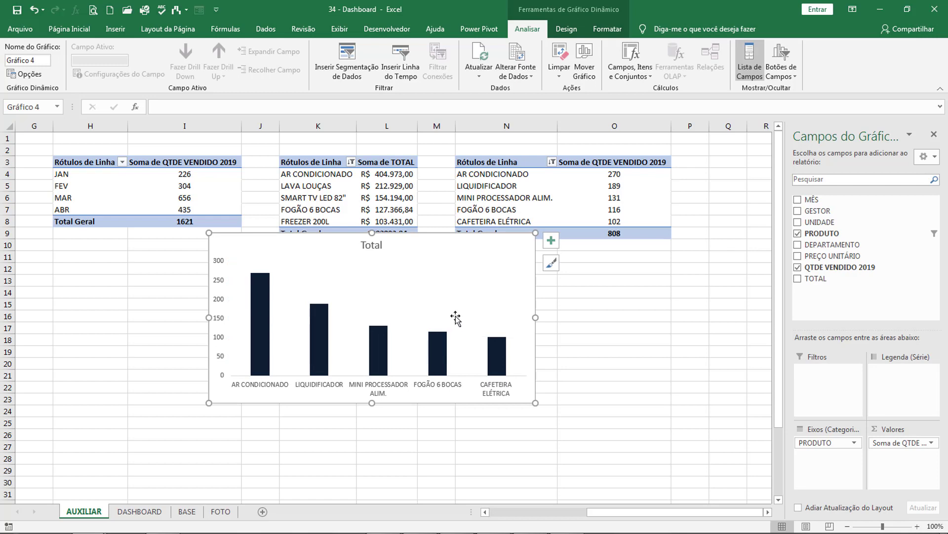
pyautogui.click(373, 247)
pyautogui.press('Delete')
pyautogui.moveTo(440, 235); pyautogui.dragTo(518, 290)
# Set the minimum limit of the new chart's vertical axis to 0
pyautogui.click(304, 342)
pyautogui.rightClick(304, 341)
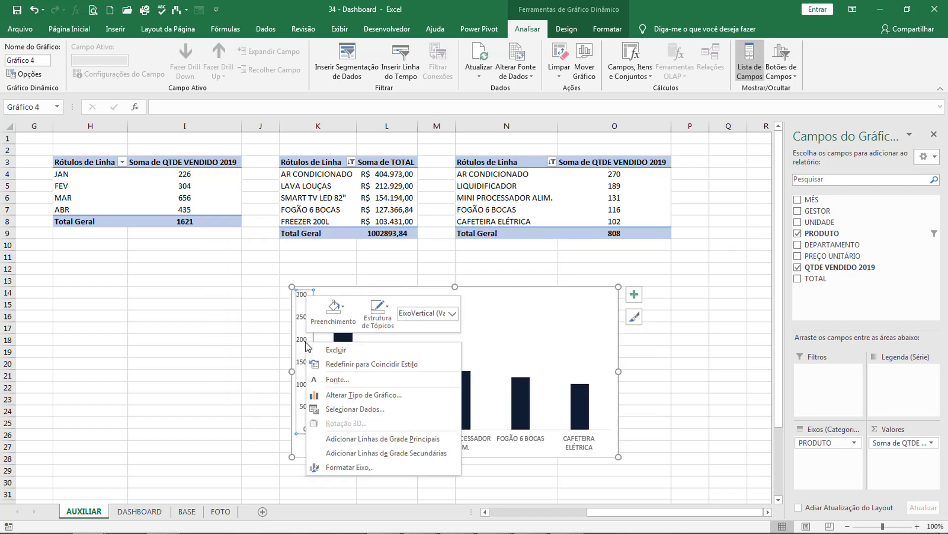
pyautogui.click(334, 470)
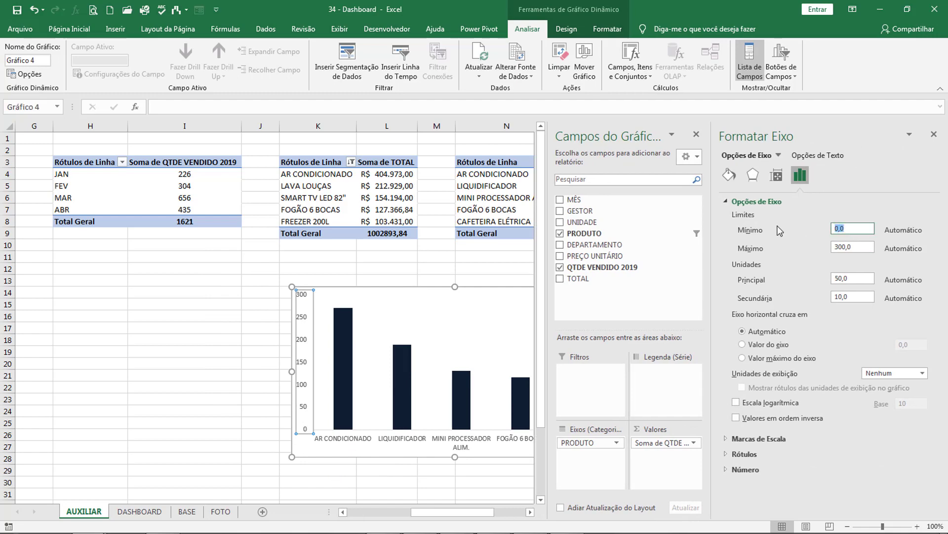
pyautogui.write('0')
pyautogui.press('Return')
pyautogui.click(935, 132)
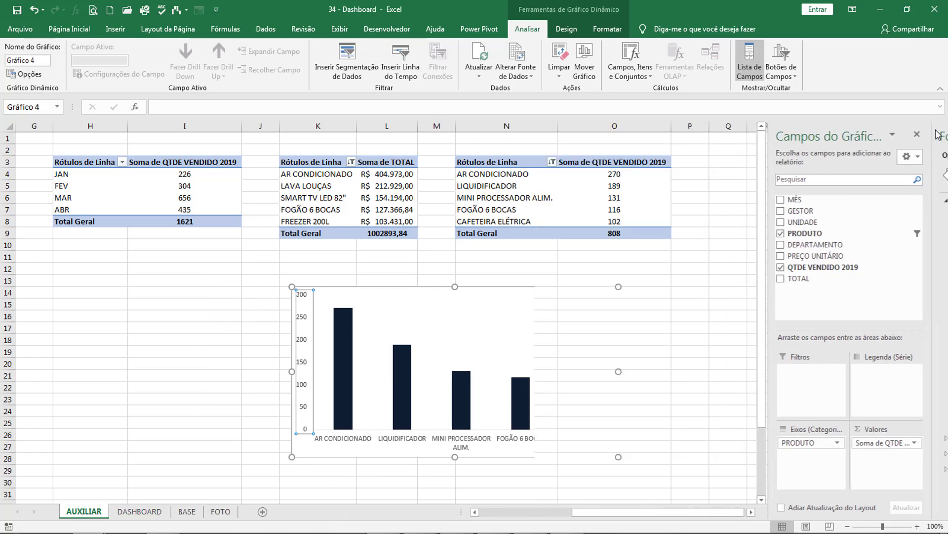
# Delete the vertical axis from the top-five quantity chart
pyautogui.click(690, 327)
pyautogui.click(305, 353)
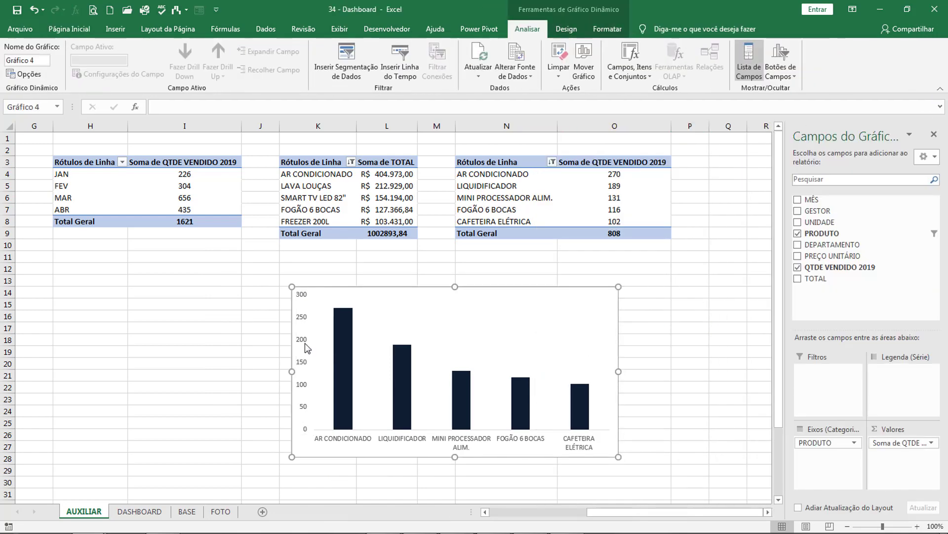
pyautogui.press('Delete')
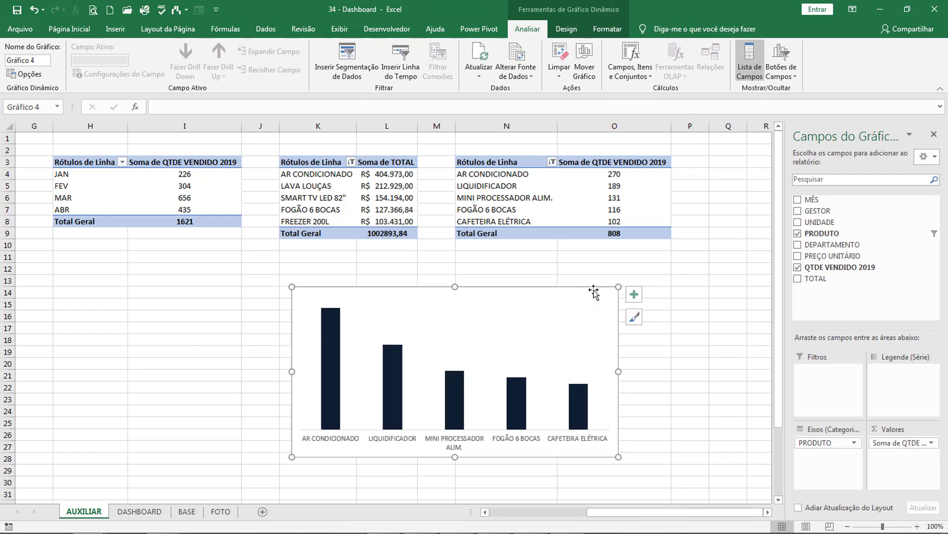
# Add data labels to the columns of the top-five quantity chart
pyautogui.click(634, 294)
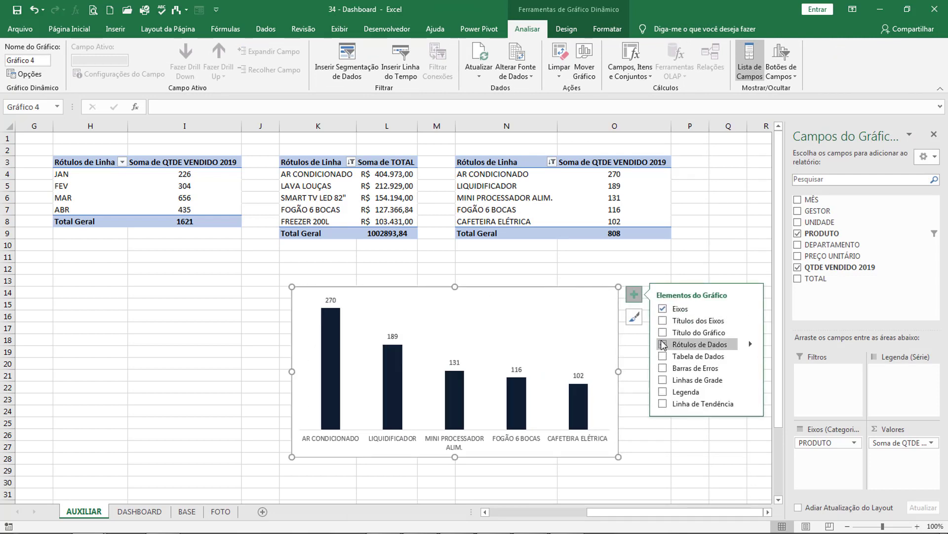
pyautogui.click(662, 342)
pyautogui.click(693, 261)
pyautogui.click(535, 288)
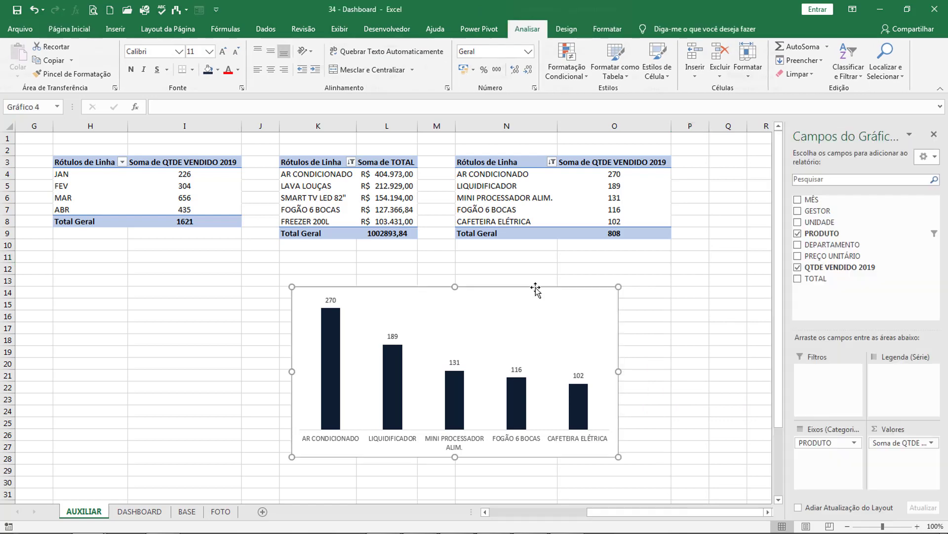
# Set the top-five quantity chart's text to white and remove the chart area's fill and outline
pyautogui.click(71, 30)
pyautogui.click(228, 69)
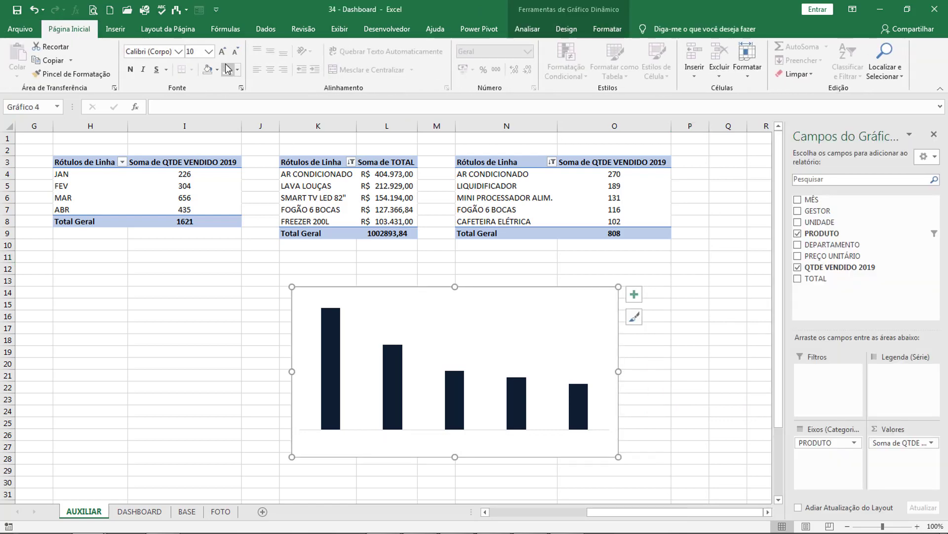
pyautogui.click(607, 29)
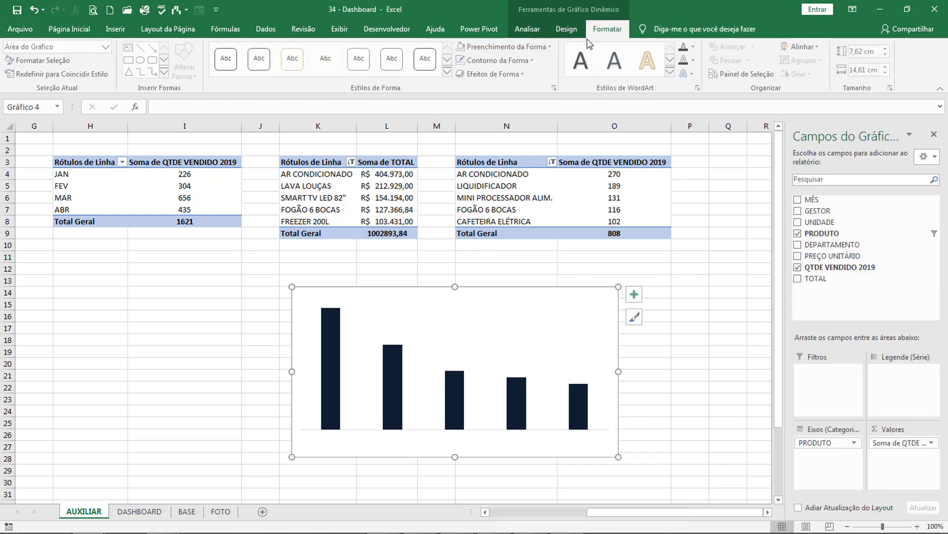
pyautogui.click(552, 47)
pyautogui.click(489, 187)
pyautogui.click(499, 60)
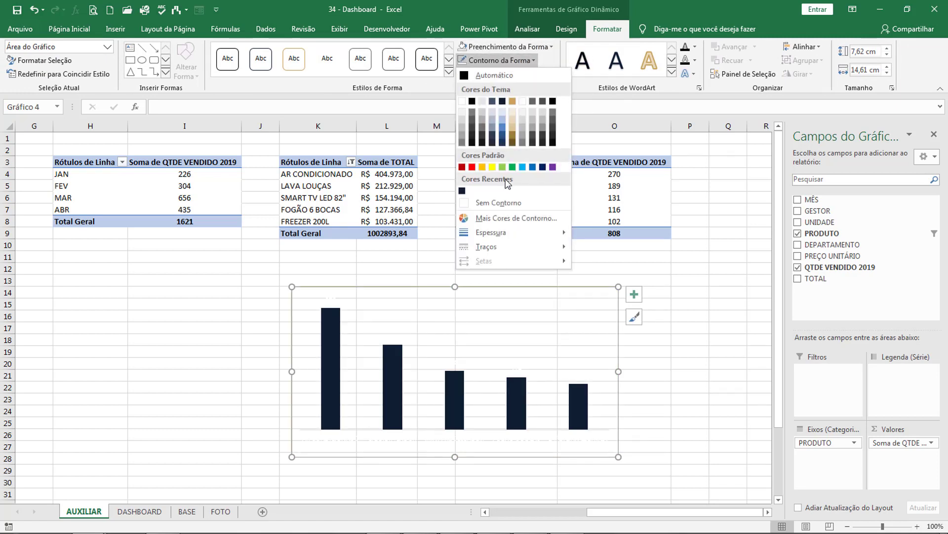
pyautogui.click(505, 204)
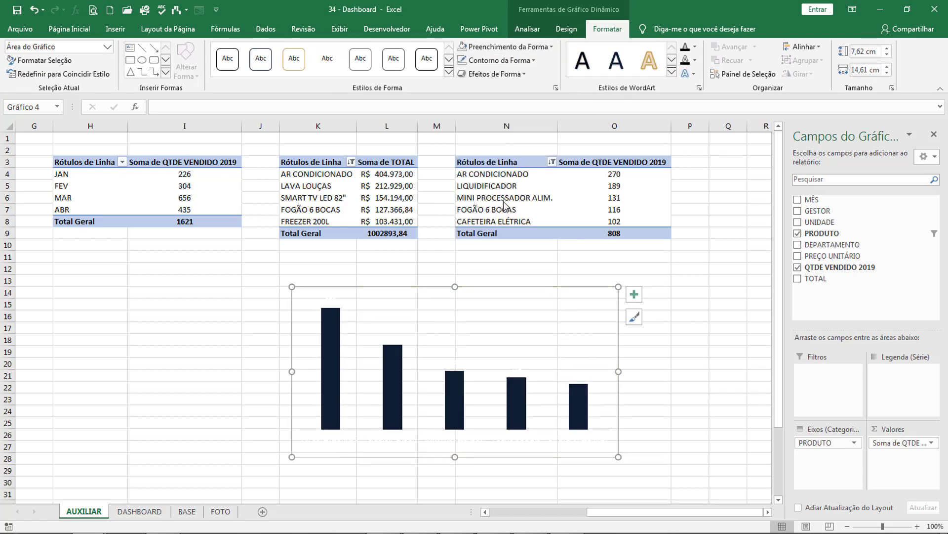
# Fill the columns of the top-five quantity chart with white
pyautogui.click(396, 361)
pyautogui.click(69, 28)
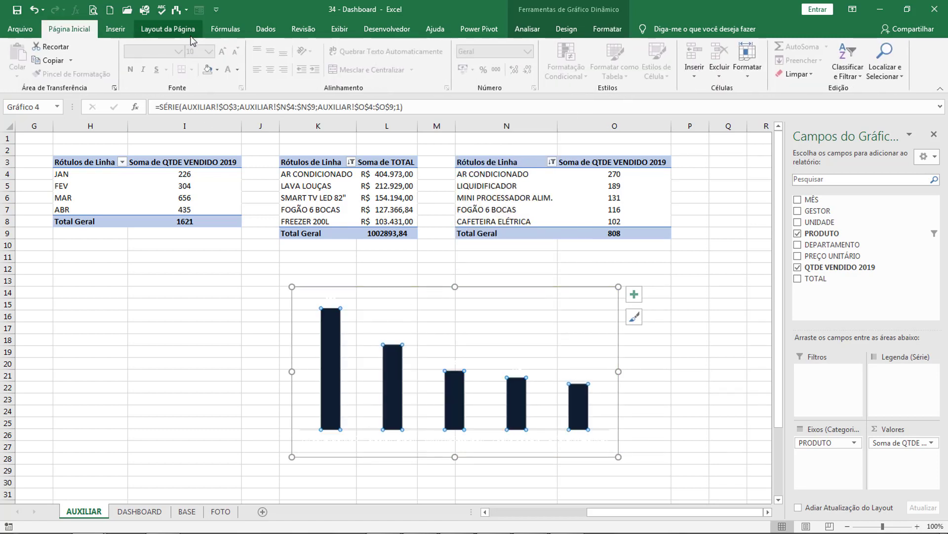
pyautogui.click(217, 69)
pyautogui.click(273, 144)
pyautogui.click(430, 257)
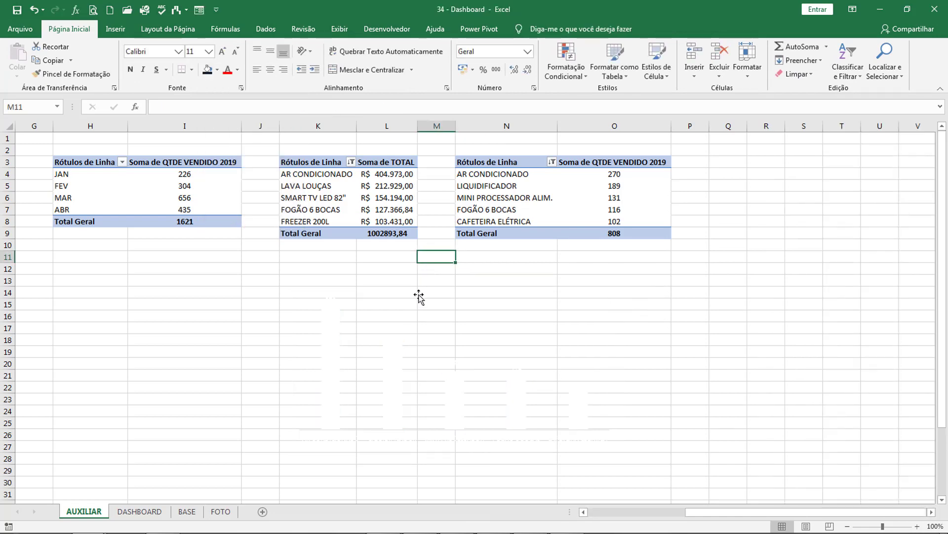
# Cut the top-five quantity chart, paste it on the DASHBOARD sheet and place it over the empty card beside Top 5 Produtos Vendidos
pyautogui.click(423, 292)
pyautogui.hotkey('ctrl', 'x')
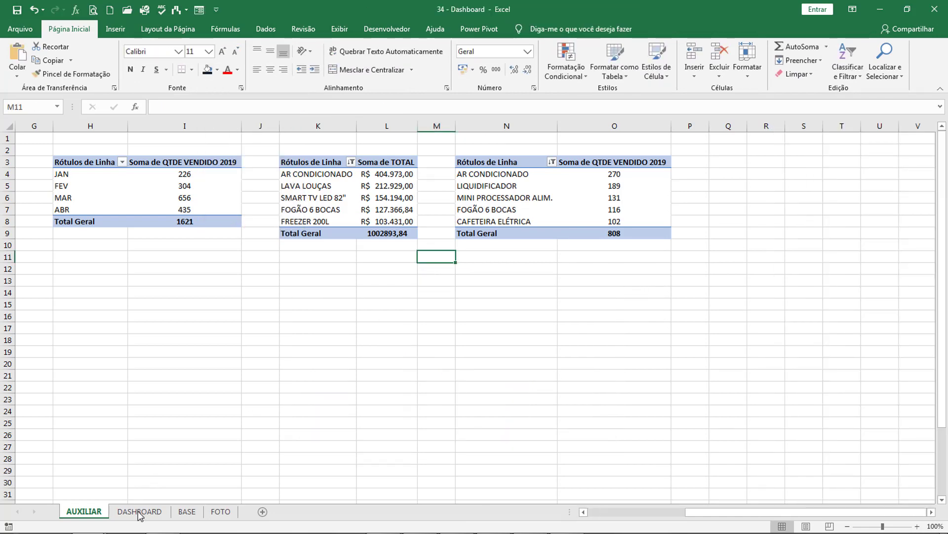
pyautogui.click(140, 510)
pyautogui.click(798, 374)
pyautogui.hotkey('ctrl', 'v')
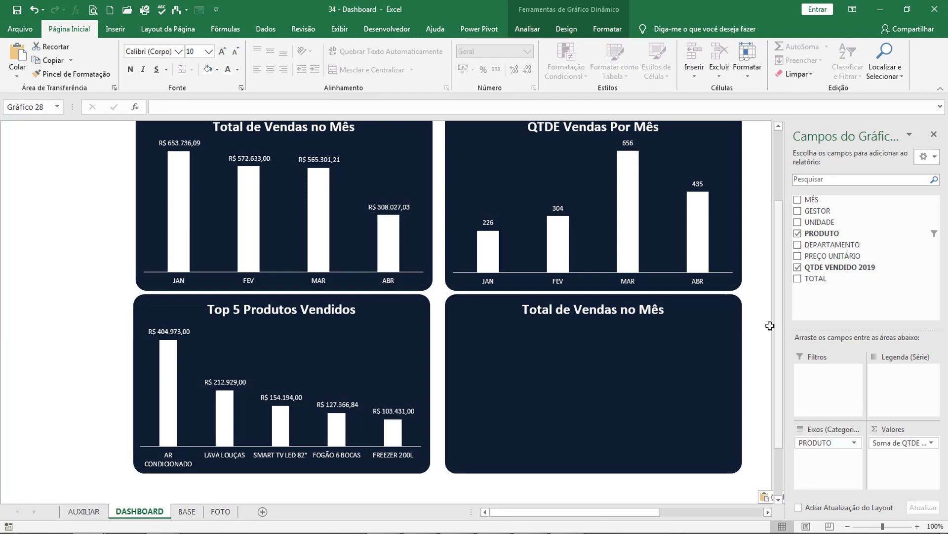
pyautogui.click(819, 354)
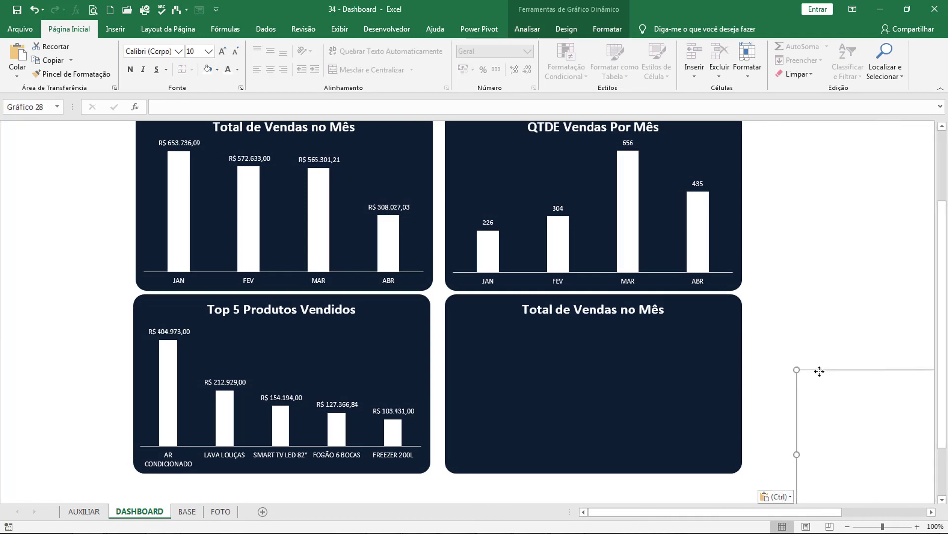
pyautogui.moveTo(823, 370); pyautogui.dragTo(475, 305)
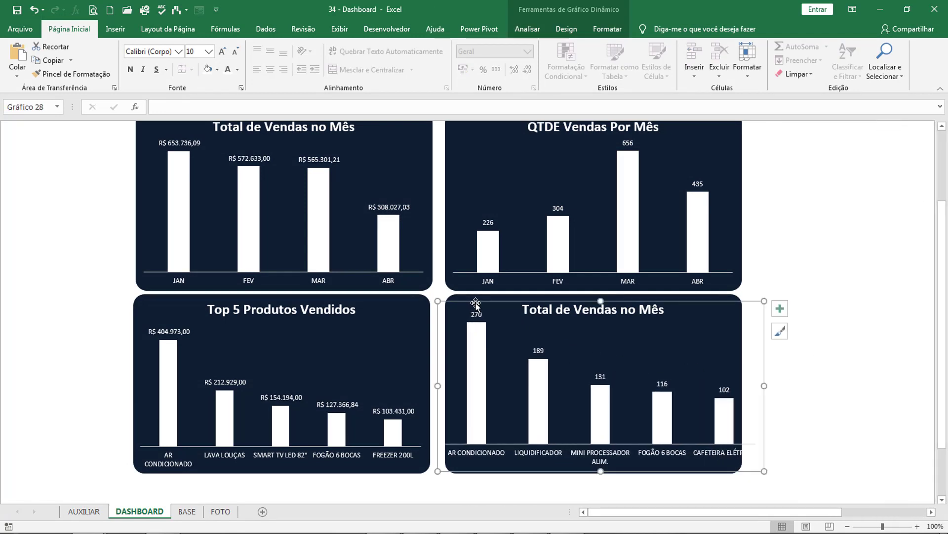
# Resize the top-five quantity chart to the width of its card and the space below the card's title
pyautogui.moveTo(764, 386); pyautogui.dragTo(742, 387)
pyautogui.moveTo(438, 385); pyautogui.dragTo(446, 385)
pyautogui.moveTo(595, 300); pyautogui.dragTo(594, 317)
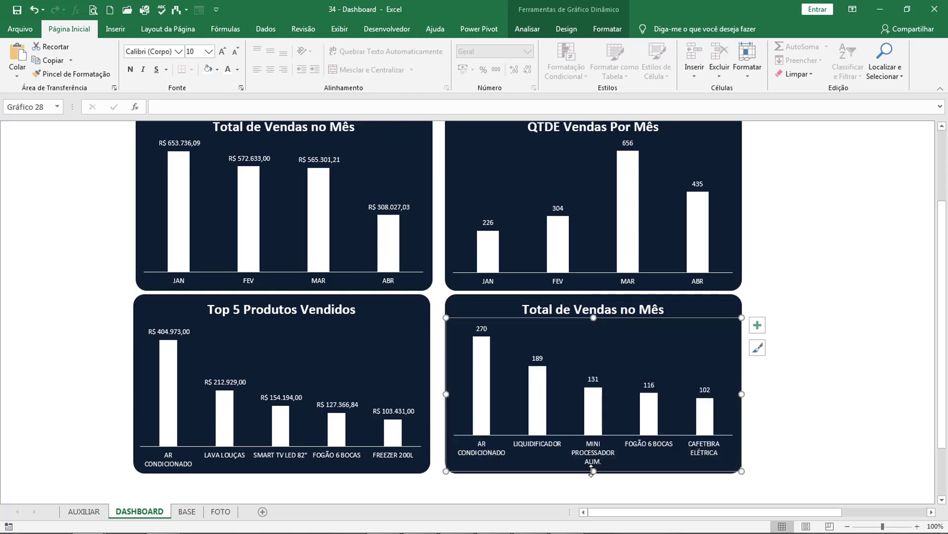
pyautogui.moveTo(591, 471); pyautogui.dragTo(591, 473)
pyautogui.click(787, 405)
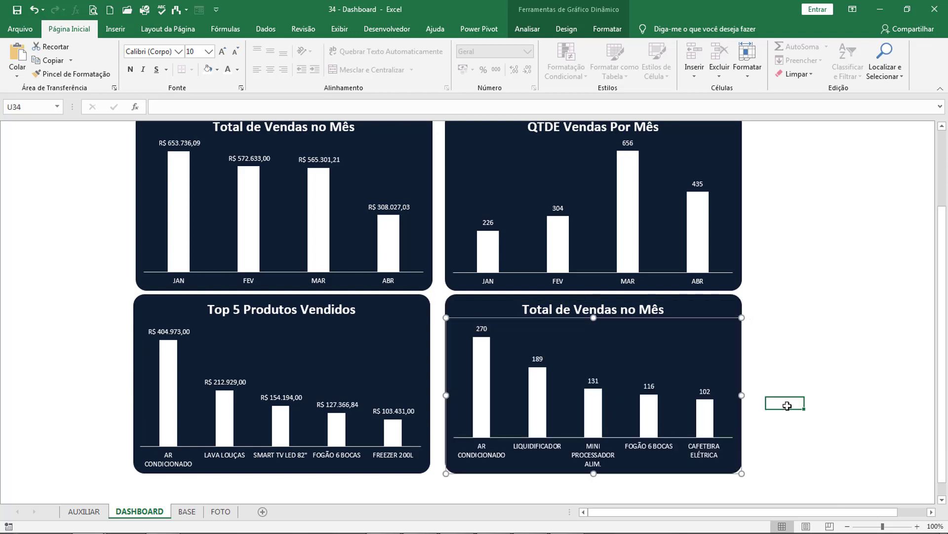
# Group the top-five quantity chart with its background card
pyautogui.click(634, 356)
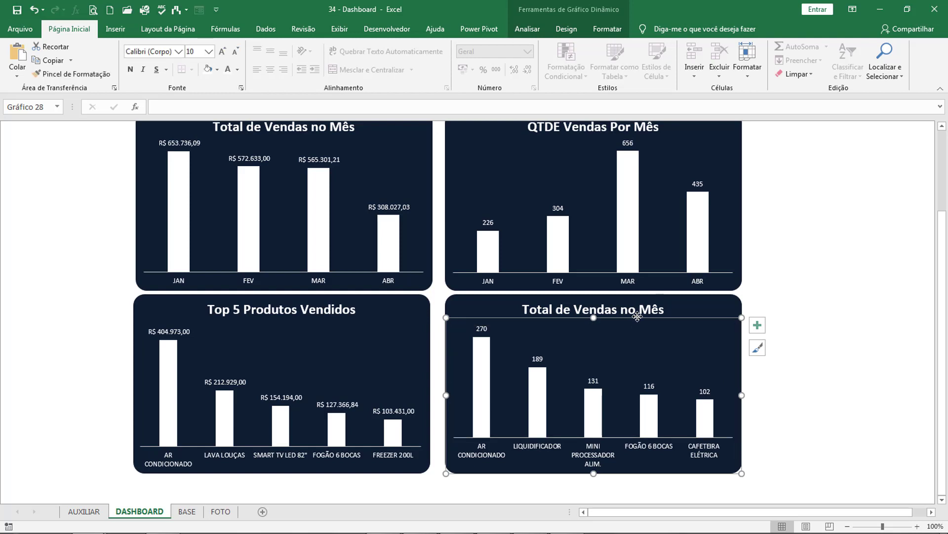
pyautogui.keyDown('ctrl'); pyautogui.click(648, 295); pyautogui.keyUp('ctrl')
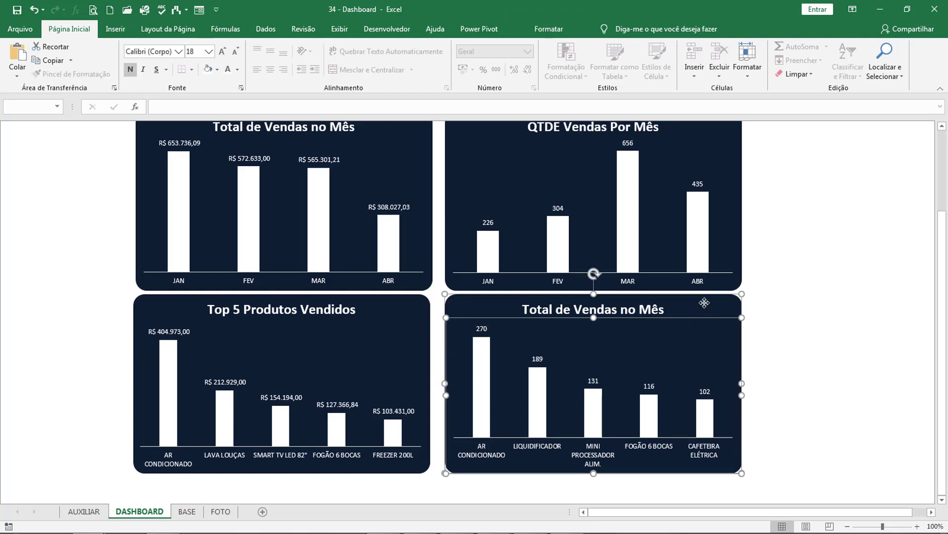
pyautogui.rightClick(688, 304)
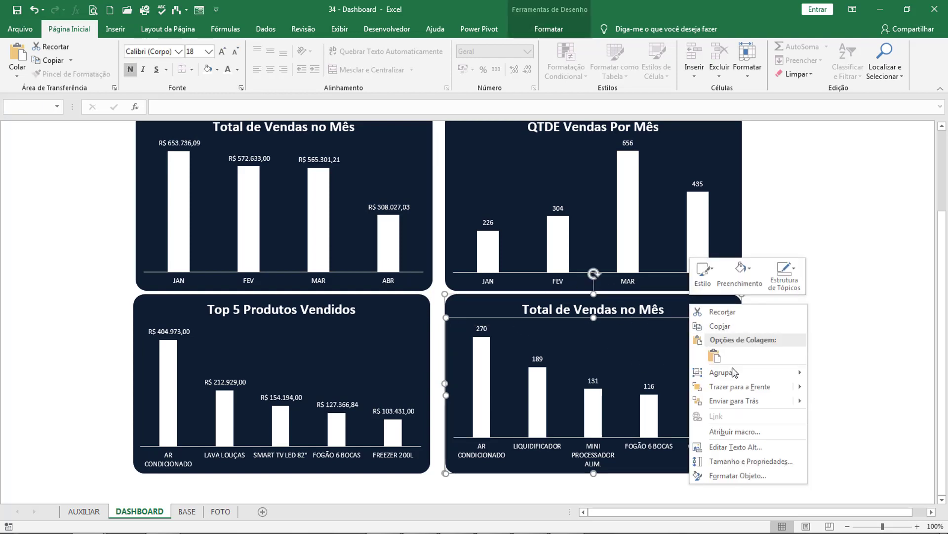
pyautogui.moveTo(716, 372)
pyautogui.click(824, 373)
pyautogui.scroll(3, 790, 405)
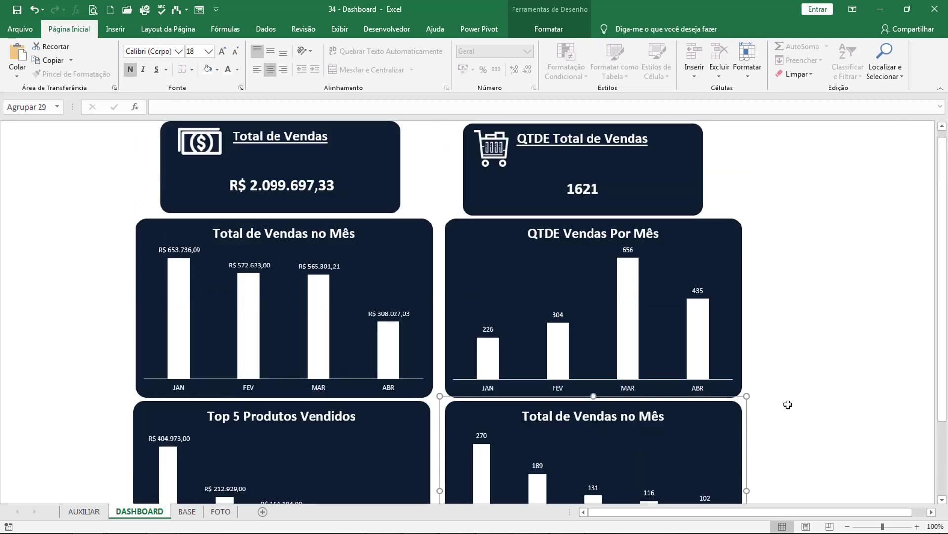
# Hide the formula bar and collapse the ribbon to give the dashboard more room
pyautogui.click(340, 29)
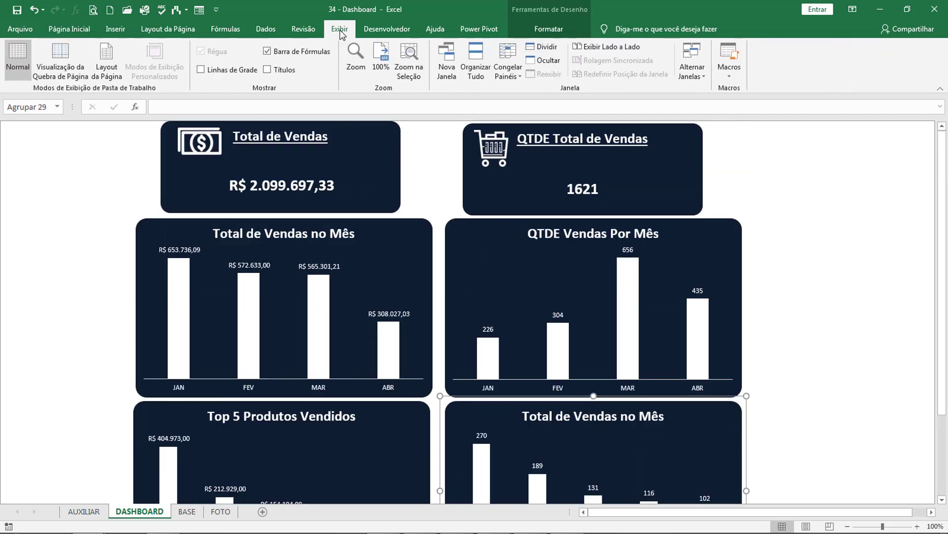
pyautogui.click(276, 52)
pyautogui.click(810, 222)
pyautogui.doubleClick(85, 28)
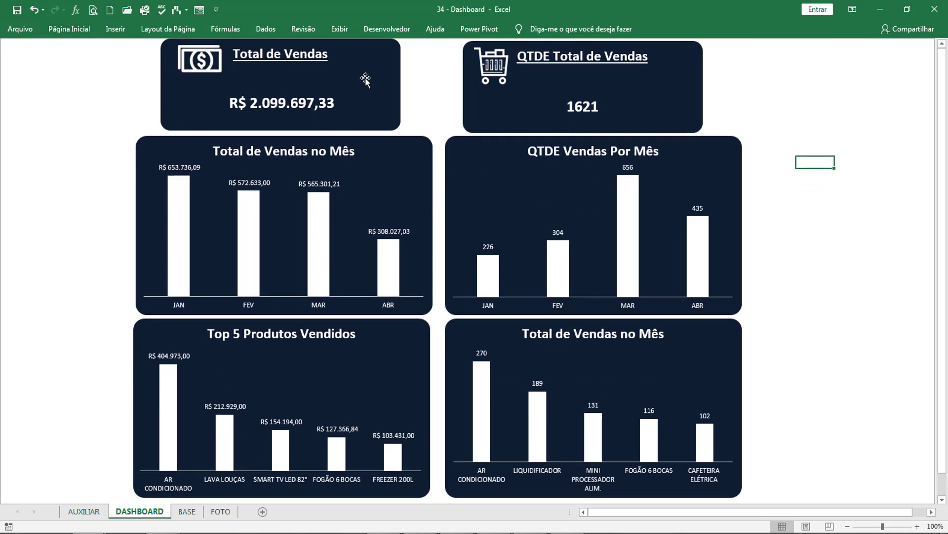
# Select the Total de Vendas, Total de Vendas no Mês and Top 5 Produtos Vendidos groups for alignment
pyautogui.click(393, 73)
pyautogui.keyDown('ctrl'); pyautogui.click(409, 154); pyautogui.keyUp('ctrl')
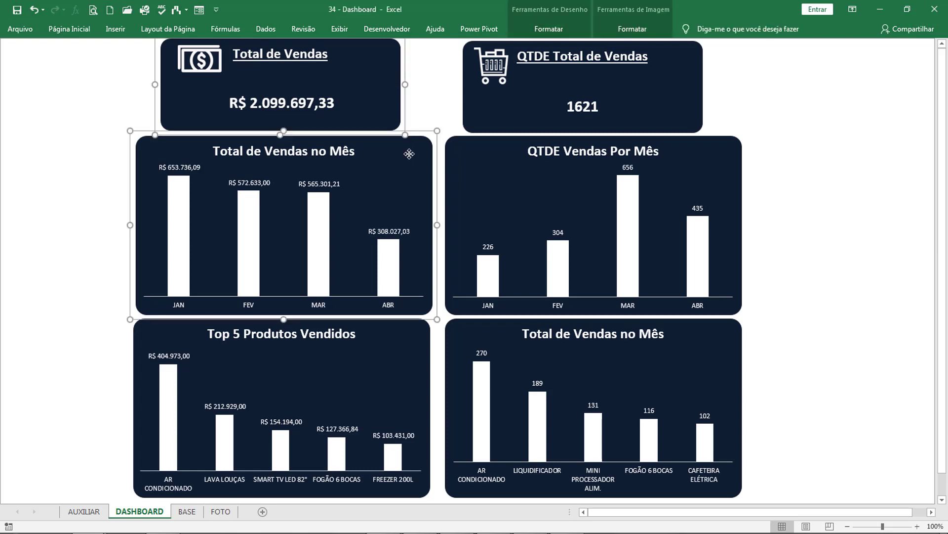
pyautogui.keyDown('ctrl'); pyautogui.click(387, 352); pyautogui.keyUp('ctrl')
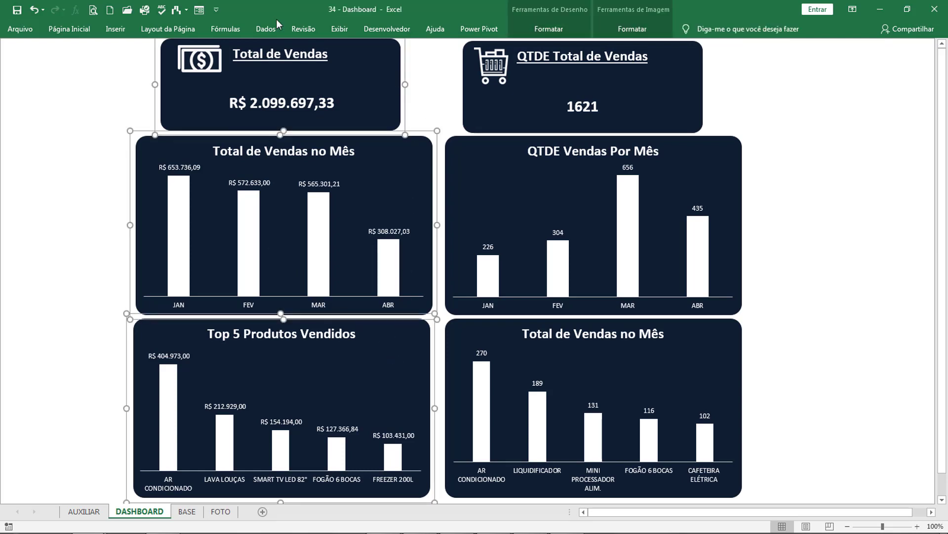
pyautogui.click(632, 28)
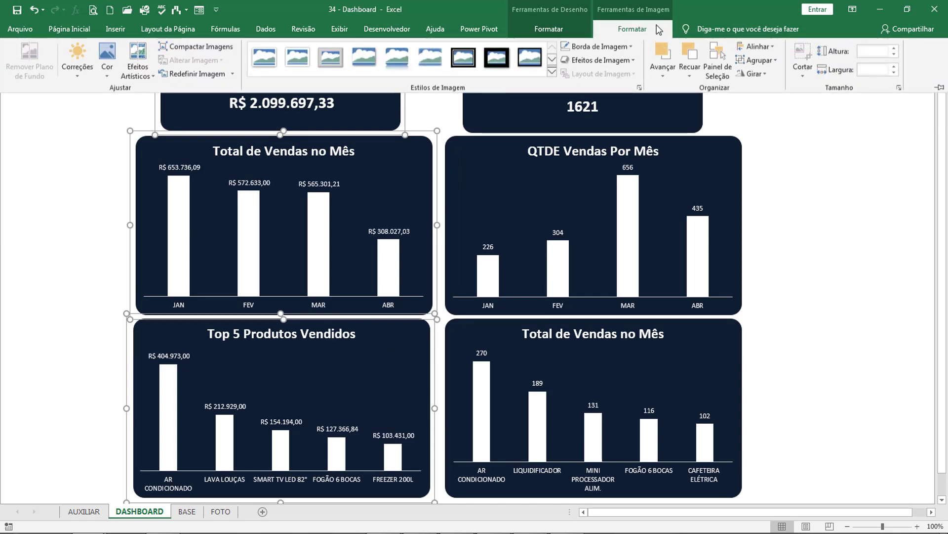
pyautogui.click(756, 46)
pyautogui.click(779, 120)
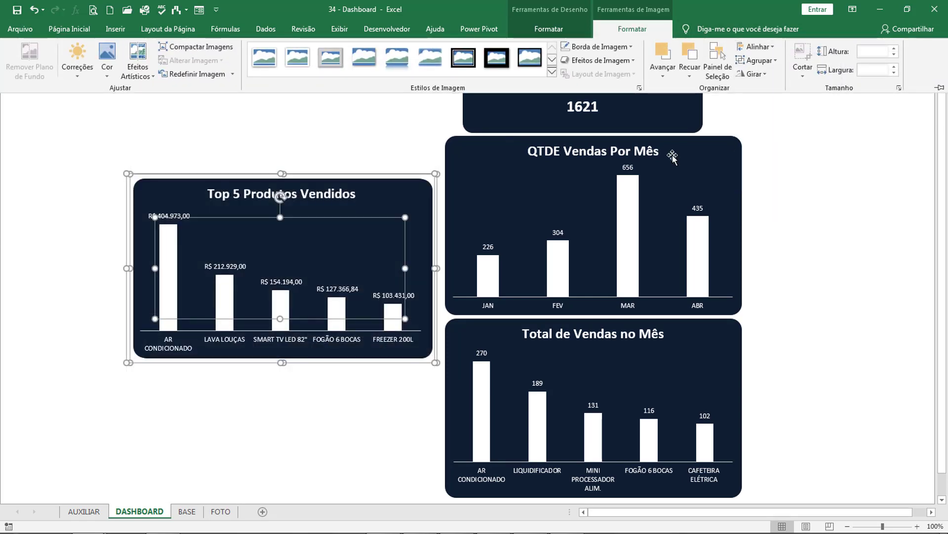
pyautogui.hotkey('ctrl', 'z')
# Align the three selected left-column groups to their common horizontal center
pyautogui.click(758, 46)
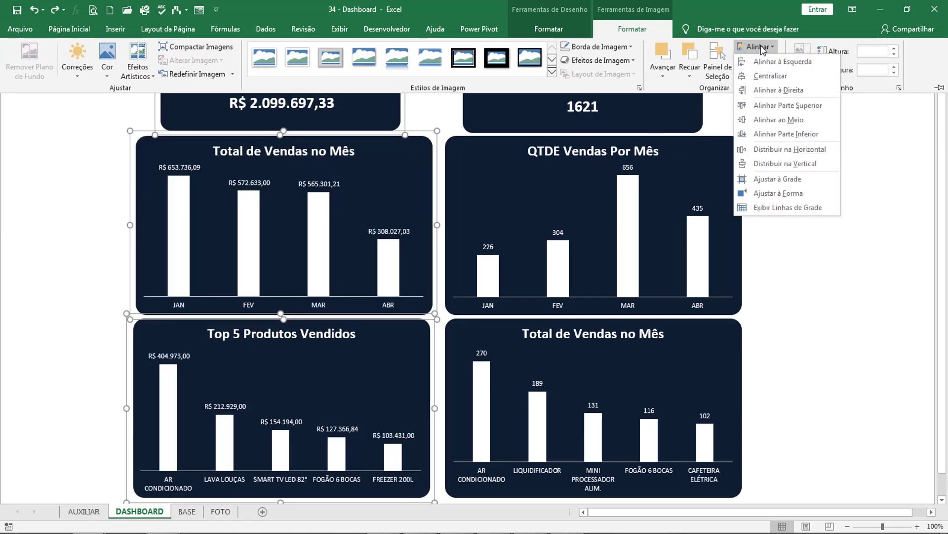
pyautogui.click(771, 76)
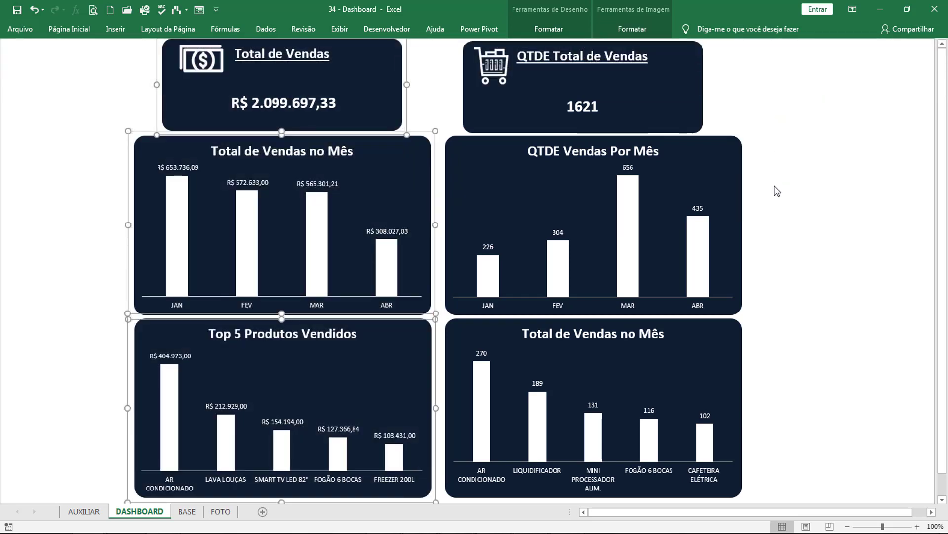
pyautogui.click(790, 195)
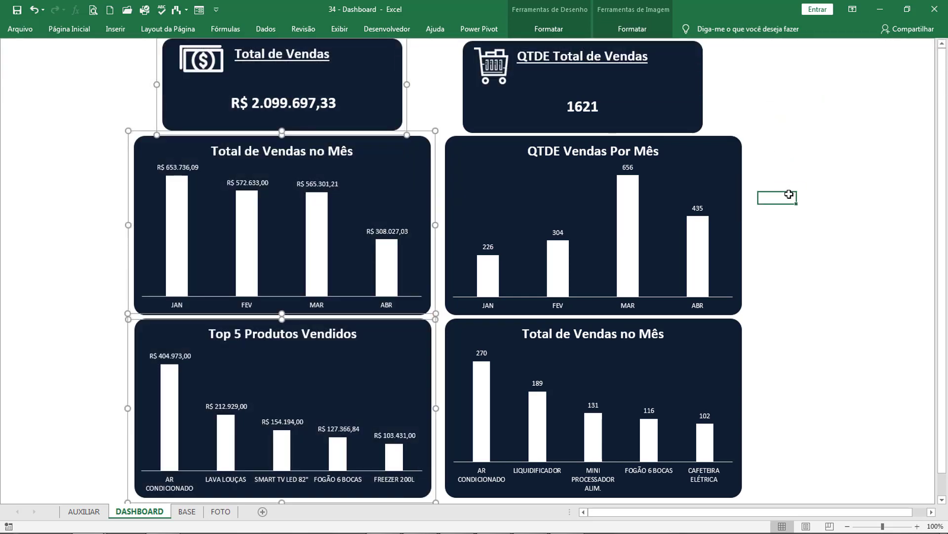
# Align the QTDE Total de Vendas card and the two chart groups below it to their common horizontal center
pyautogui.click(687, 82)
pyautogui.keyDown('ctrl'); pyautogui.click(705, 157); pyautogui.keyUp('ctrl')
pyautogui.keyDown('ctrl'); pyautogui.click(707, 365); pyautogui.keyUp('ctrl')
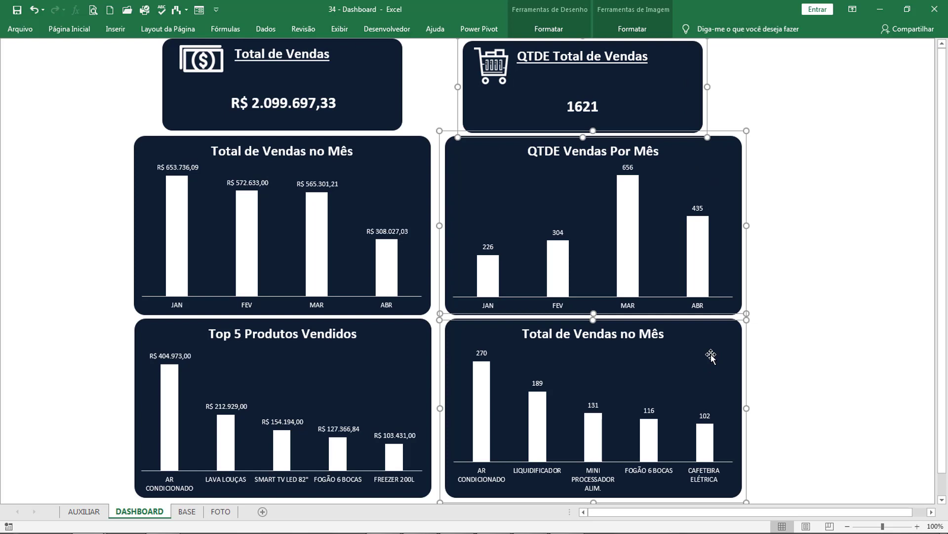
pyautogui.click(635, 30)
pyautogui.click(772, 47)
pyautogui.click(780, 76)
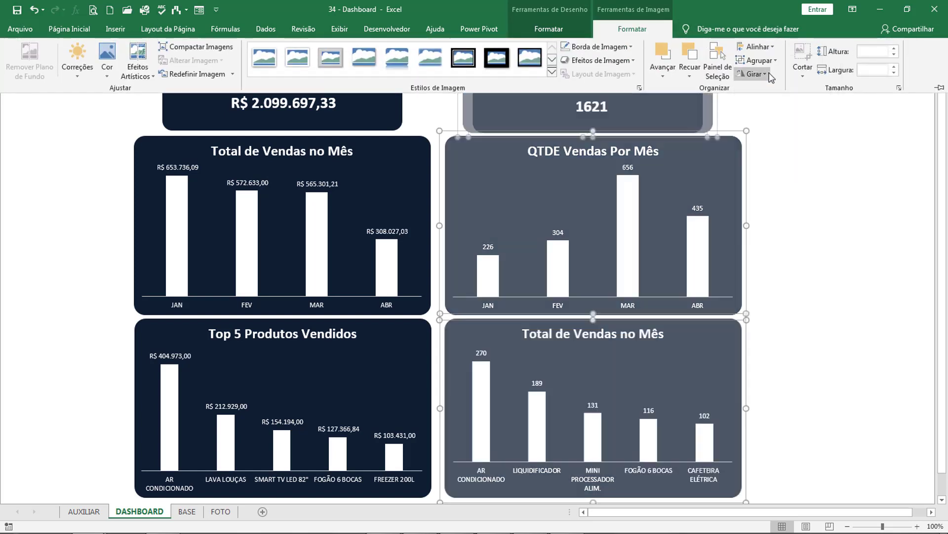
pyautogui.click(811, 240)
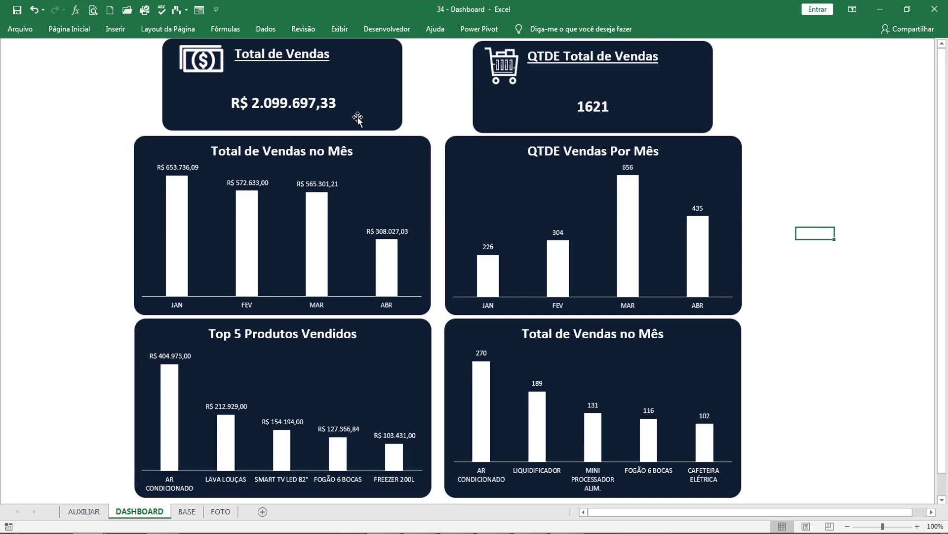
# Draw a tall rounded rectangle left of the chart cards, spanning both chart rows, and slightly reduce its corner rounding
pyautogui.click(117, 29)
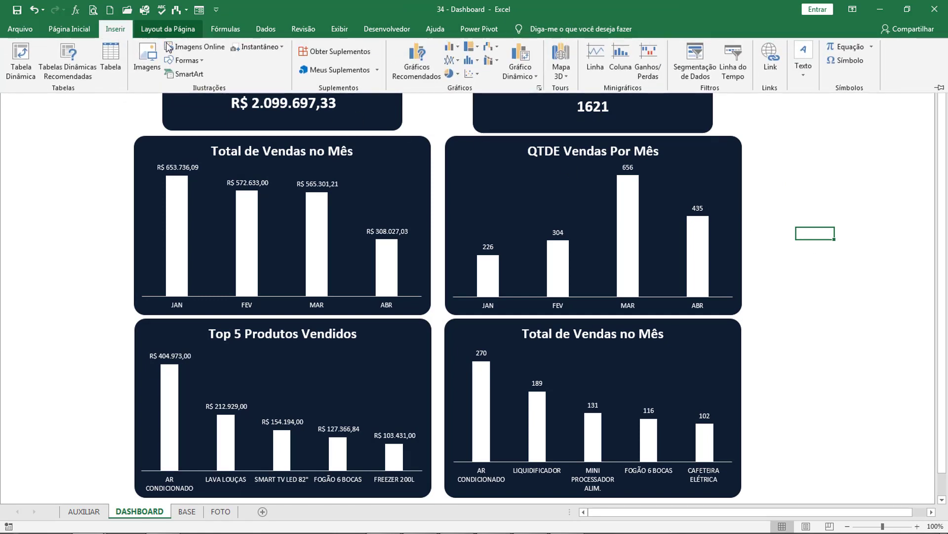
pyautogui.click(187, 60)
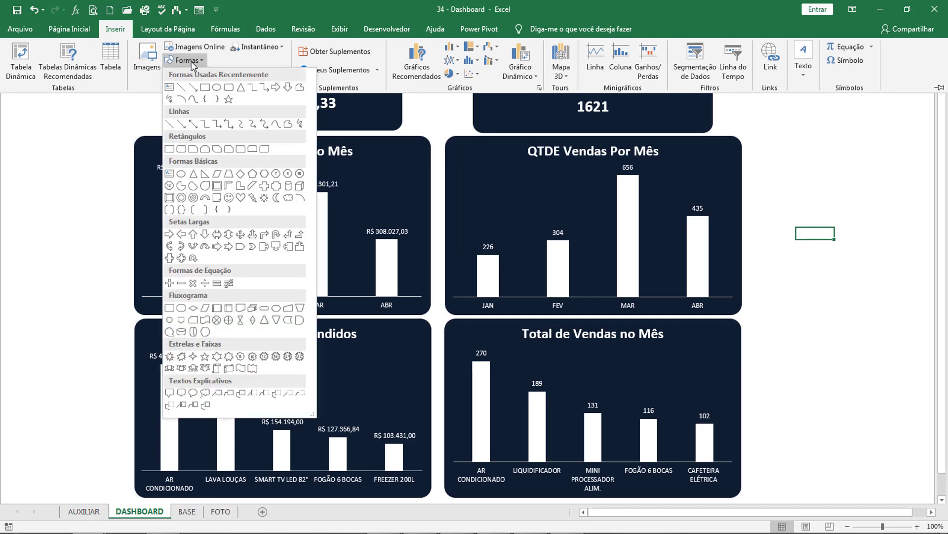
pyautogui.click(228, 88)
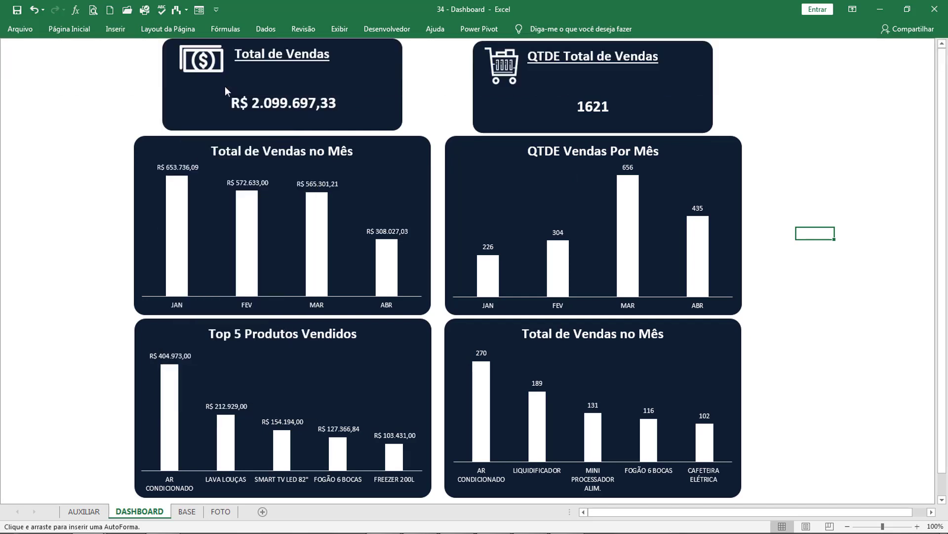
pyautogui.moveTo(78, 145)
pyautogui.mouseDown()
pyautogui.moveTo(116, 252)
pyautogui.moveTo(114, 440)
pyautogui.moveTo(117, 484)
pyautogui.moveTo(129, 498)
pyautogui.mouseUp()
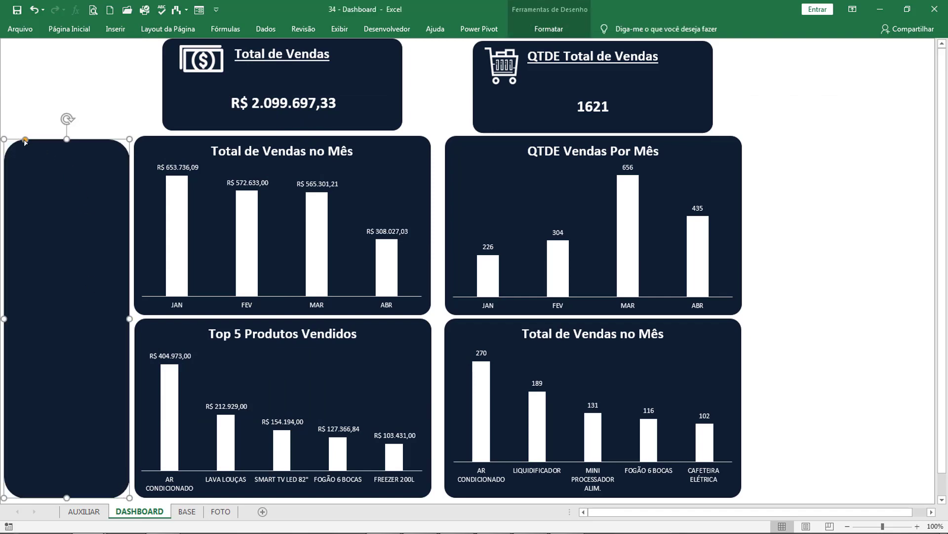
pyautogui.moveTo(24, 140); pyautogui.dragTo(17, 140)
pyautogui.moveTo(54, 169); pyautogui.dragTo(54, 167)
# Label the new rounded rectangle "Filtro" and center the text horizontally
pyautogui.write('Filtro')
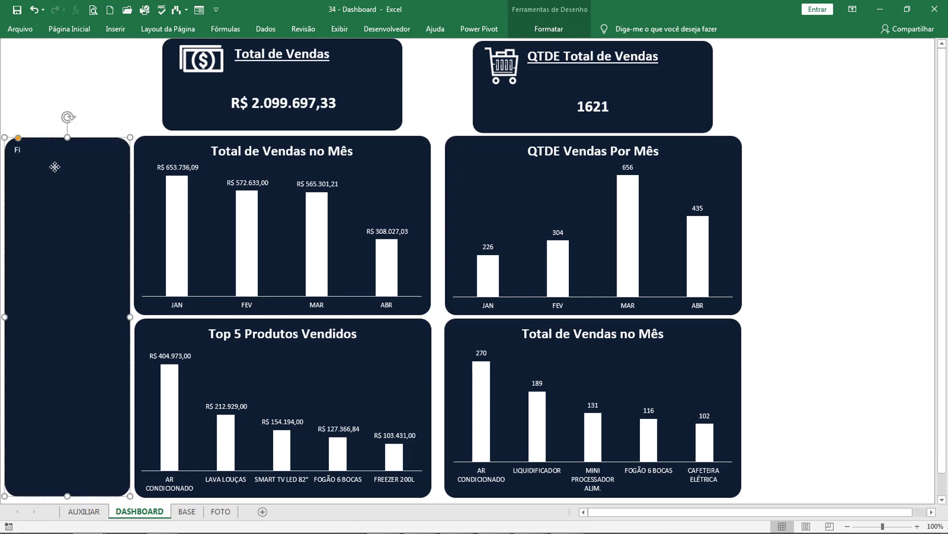
pyautogui.click(69, 28)
pyautogui.click(275, 68)
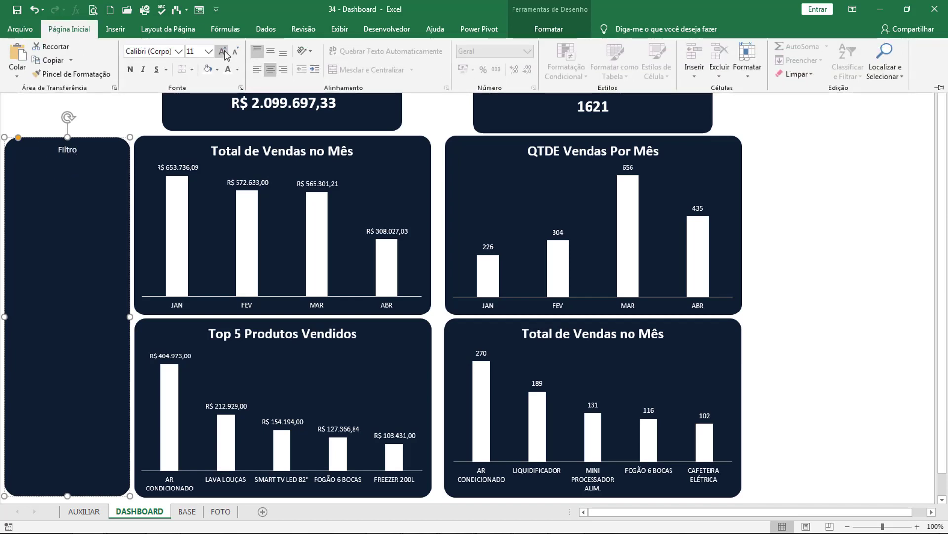
pyautogui.click(86, 153)
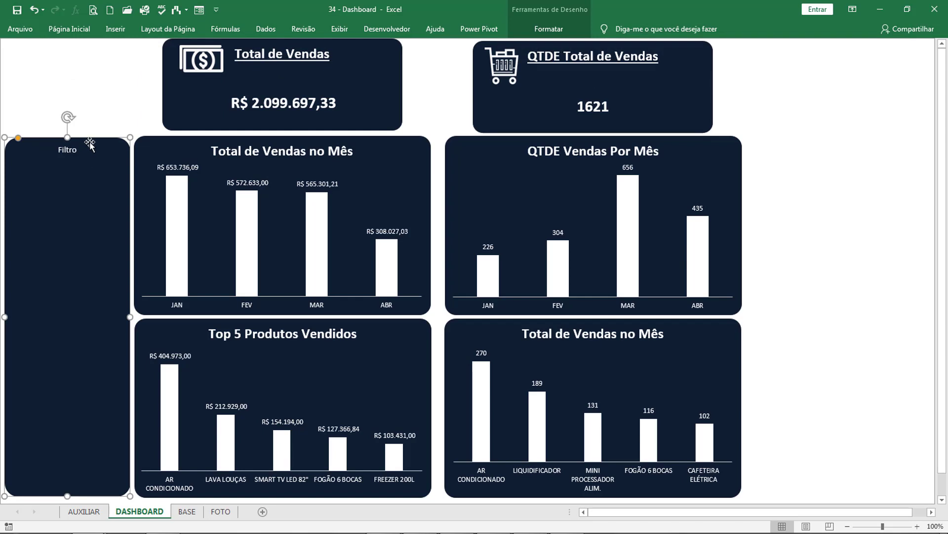
# Format the "Filtro" title as bold, underlined text at size 20
pyautogui.click(81, 32)
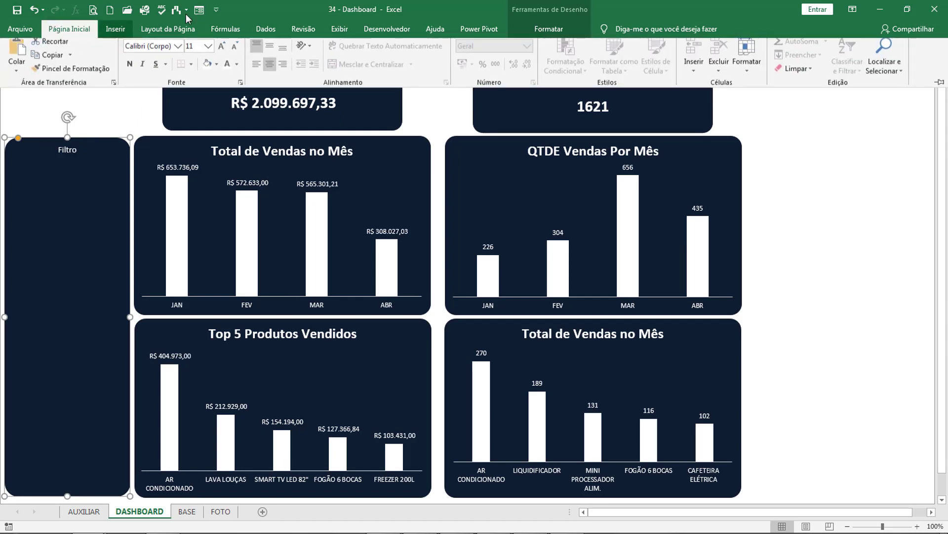
pyautogui.click(223, 51)
pyautogui.click(223, 52)
pyautogui.click(223, 51)
pyautogui.click(223, 51)
pyautogui.click(157, 70)
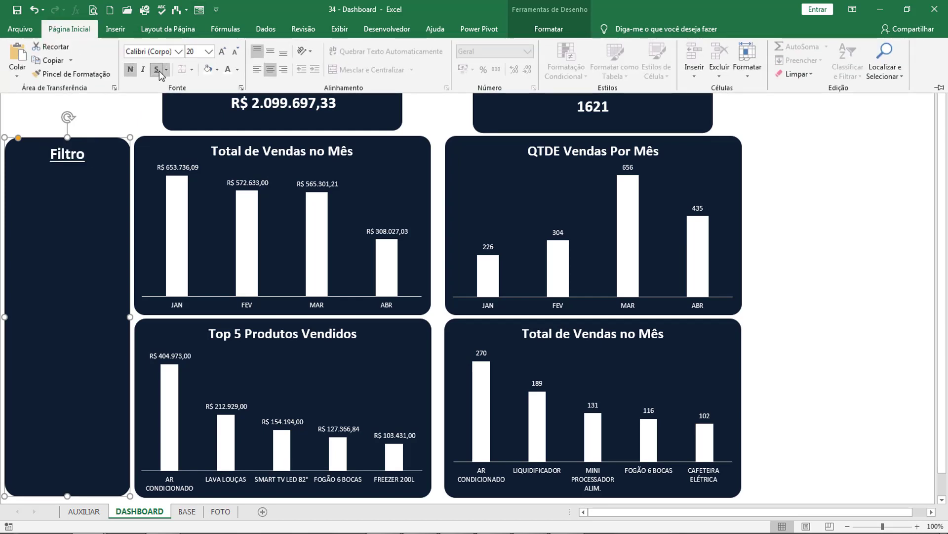
pyautogui.click(783, 195)
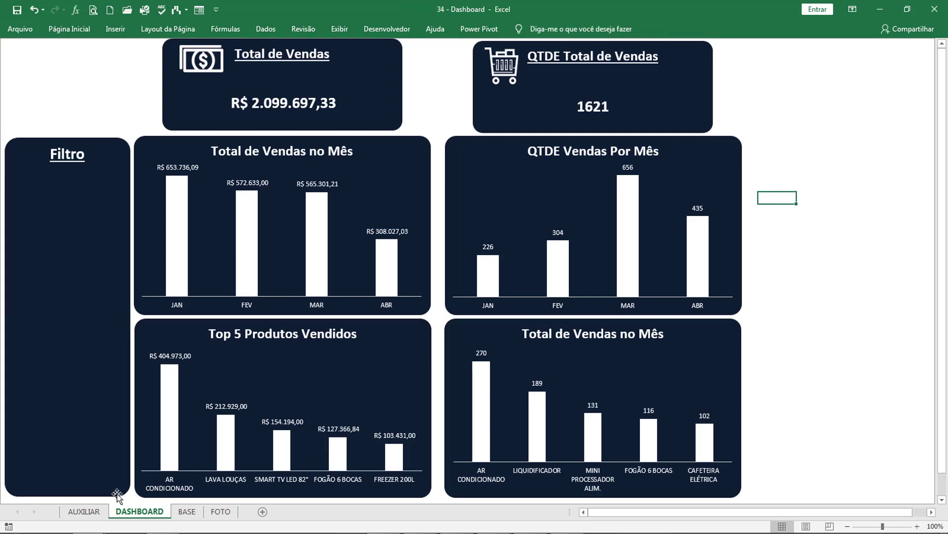
# On the AUXILIAR sheet, open the PivotTable settings for the top 5 products by quantity sold
pyautogui.click(84, 511)
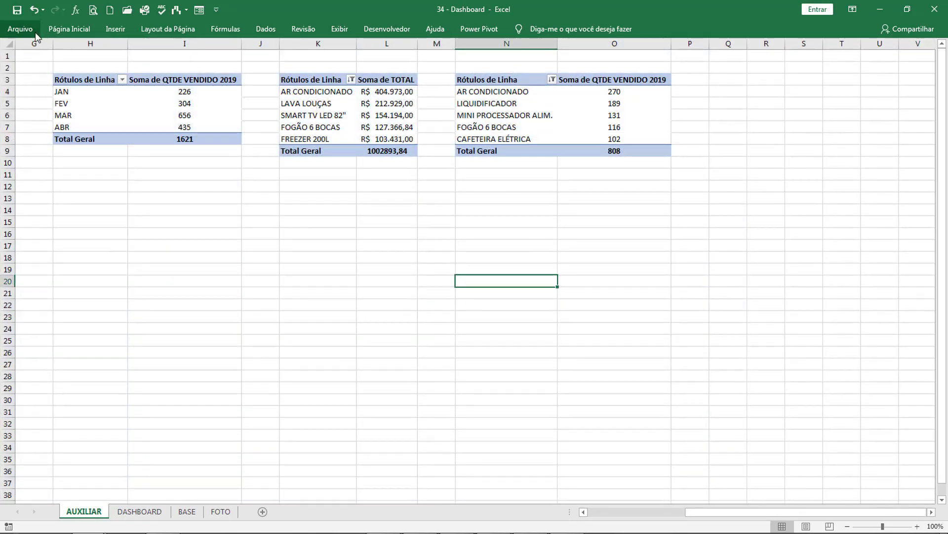
pyautogui.click(61, 30)
pyautogui.click(258, 62)
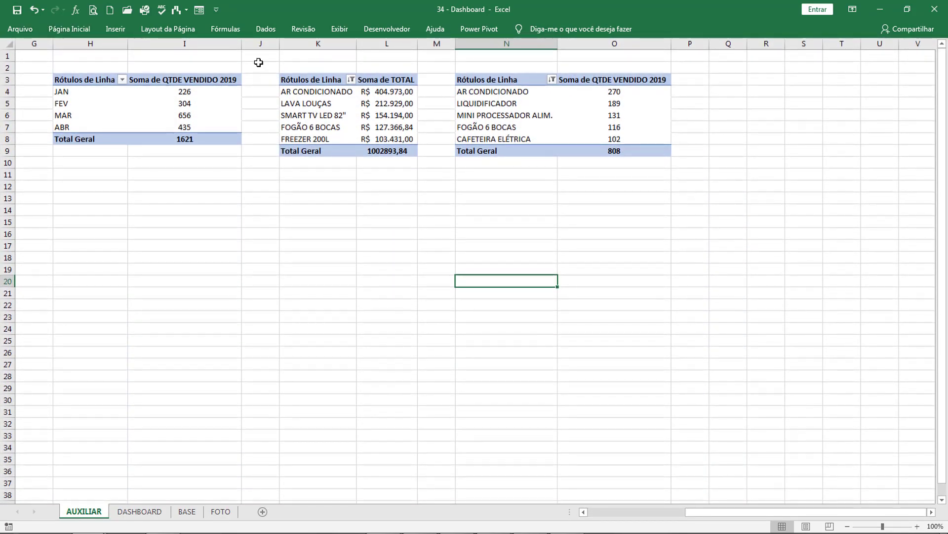
pyautogui.click(75, 27)
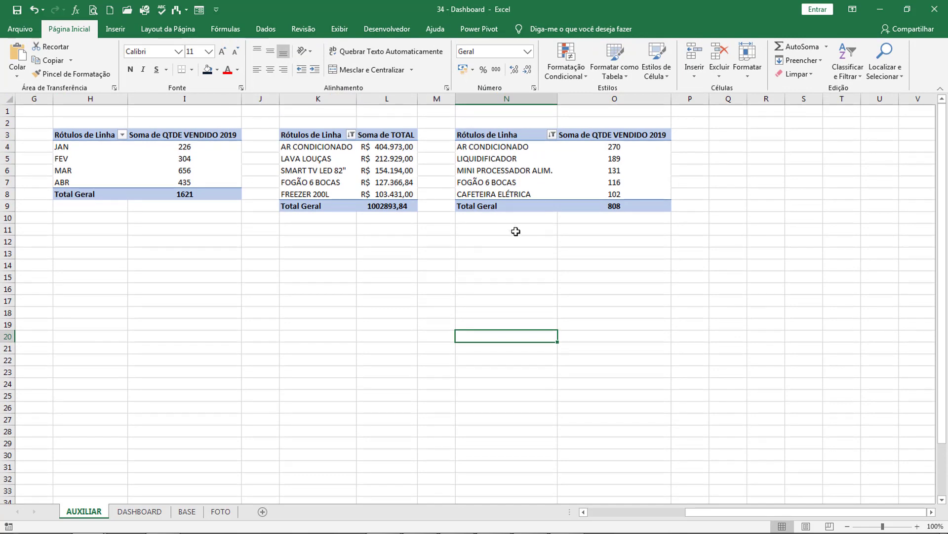
pyautogui.click(506, 217)
pyautogui.click(507, 157)
pyautogui.click(528, 28)
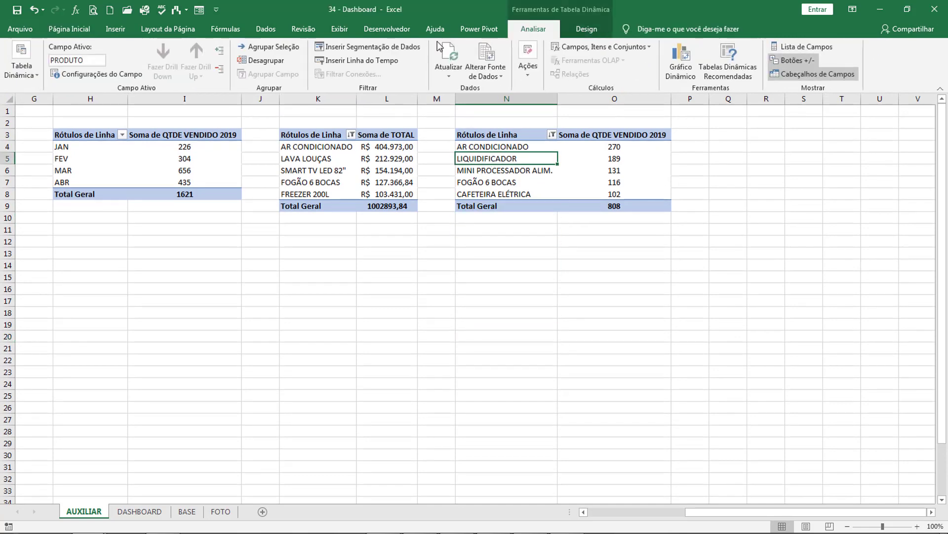
pyautogui.click(25, 71)
pyautogui.click(28, 127)
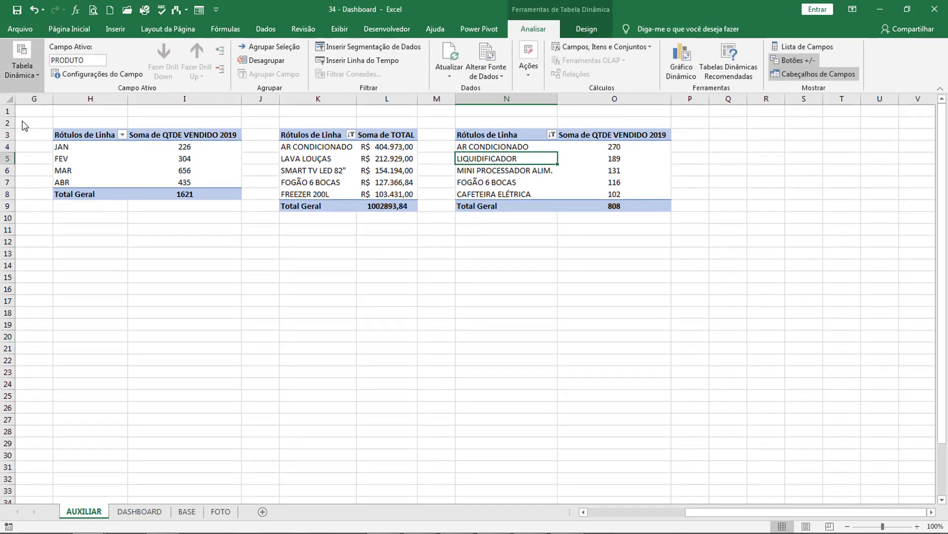
# Rename the pivot table containing the top five products by quantity sold as "TOP 5 QTDE VENDIDO"
pyautogui.click(575, 85)
pyautogui.click(22, 66)
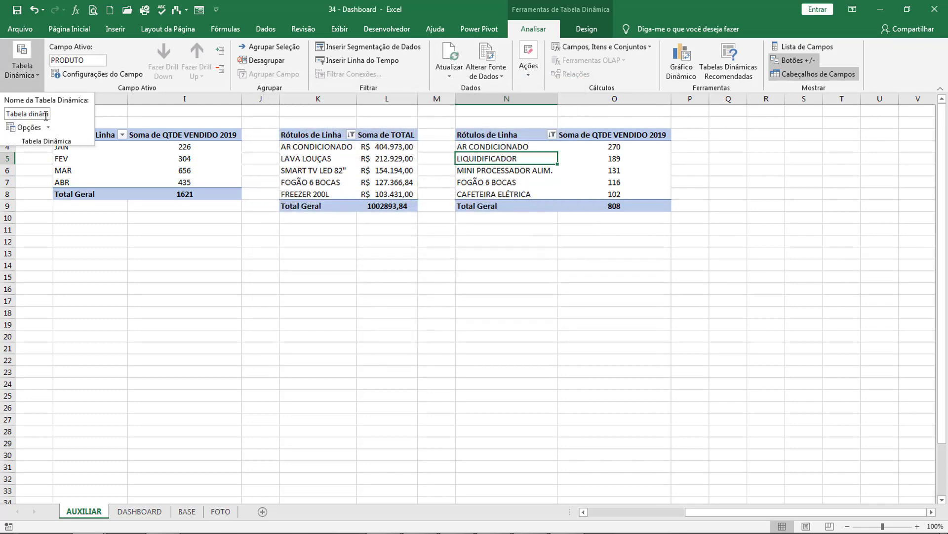
pyautogui.click(46, 114)
pyautogui.write('TO')
pyautogui.write('P 5 QTDE VENDIDO')
pyautogui.press('Return')
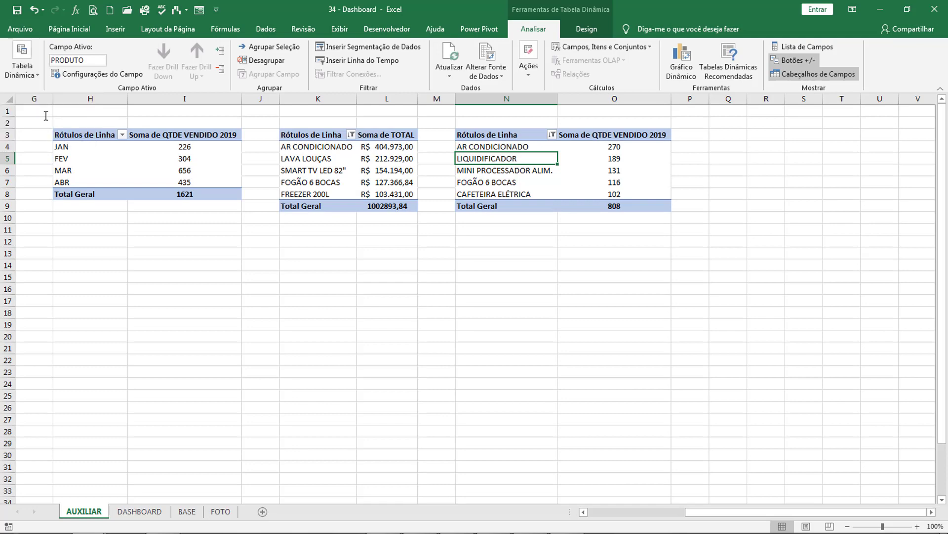
# Look at the finished dashboard in the 34 - Grafico Dinamico 2 workbook, and return to the first pivot tables on the AUXILIAR sheet
pyautogui.moveTo(713, 512); pyautogui.dragTo(540, 525)
pyautogui.click(260, 268)
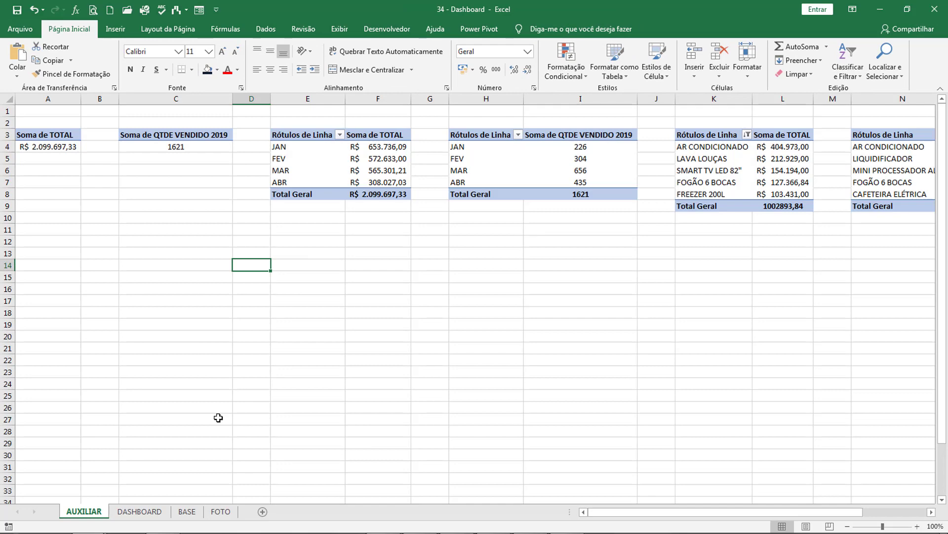
pyautogui.hotkey('alt', 'Tab')
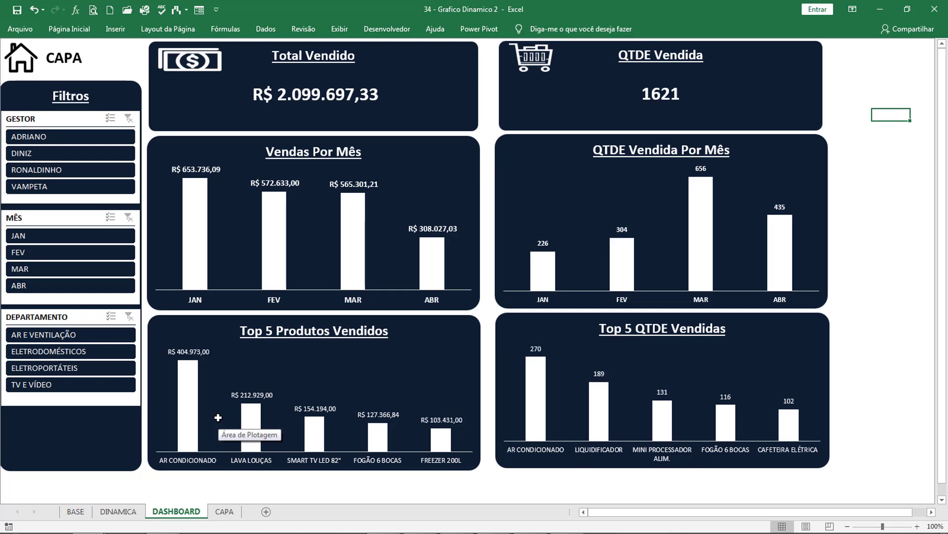
pyautogui.hotkey('alt', 'Tab')
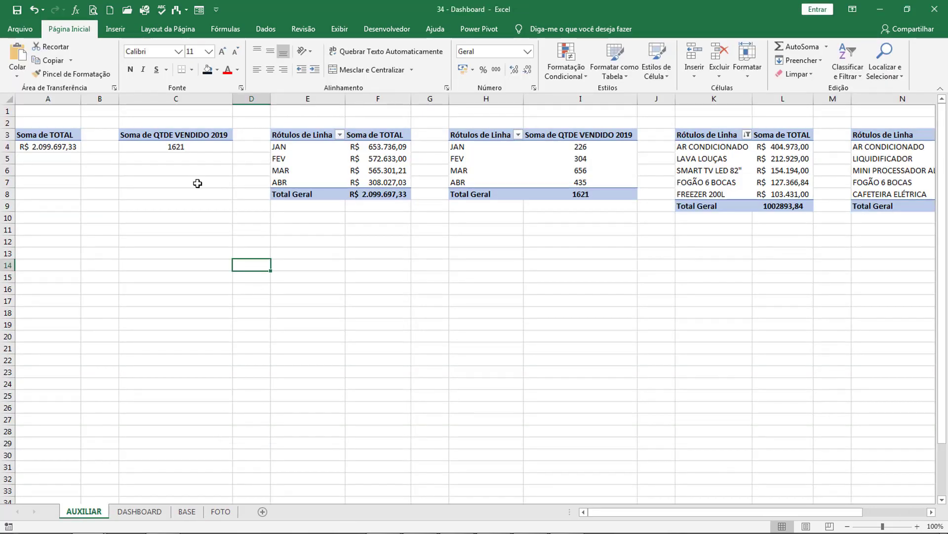
# Insert slicers for MÊS, GESTOR and DEPARTAMENTO from the Soma de TOTAL pivot table in column A
pyautogui.click(69, 145)
pyautogui.click(356, 150)
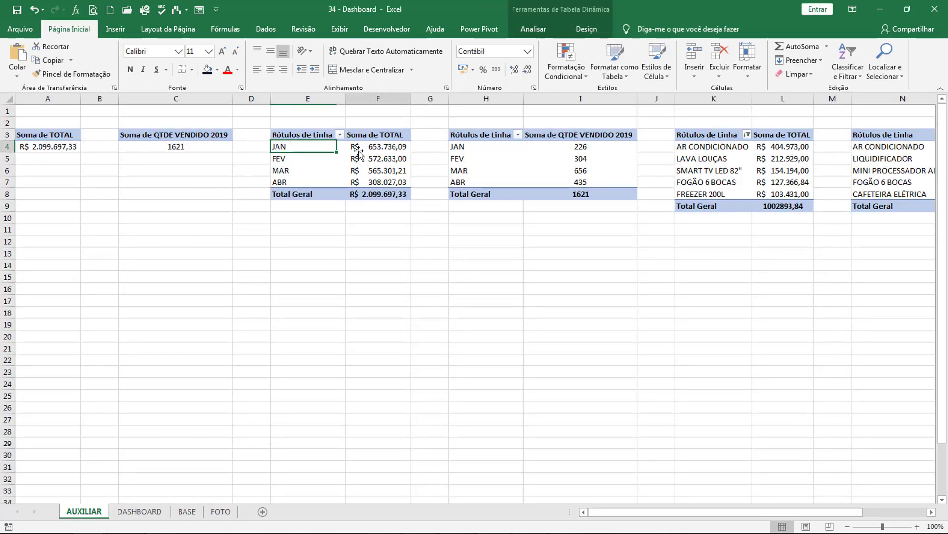
pyautogui.click(533, 154)
pyautogui.click(54, 148)
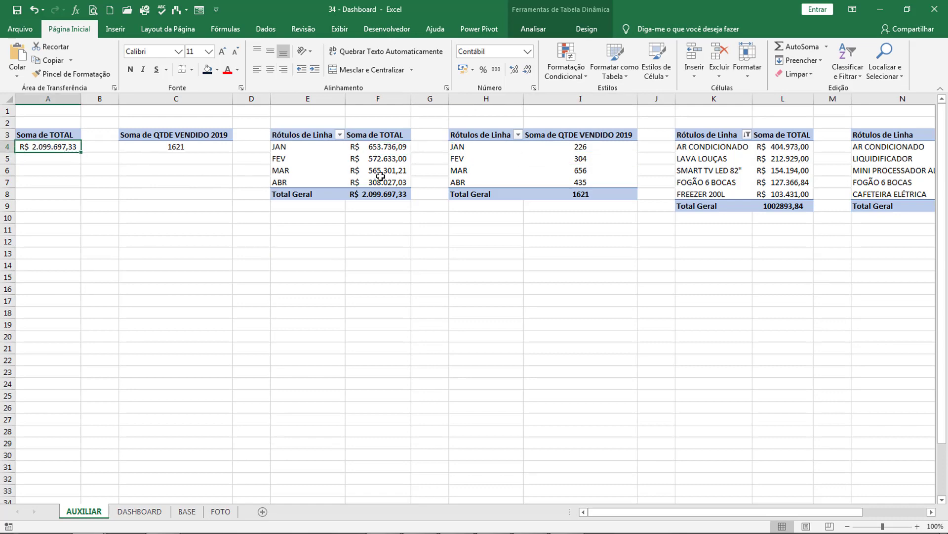
pyautogui.click(533, 29)
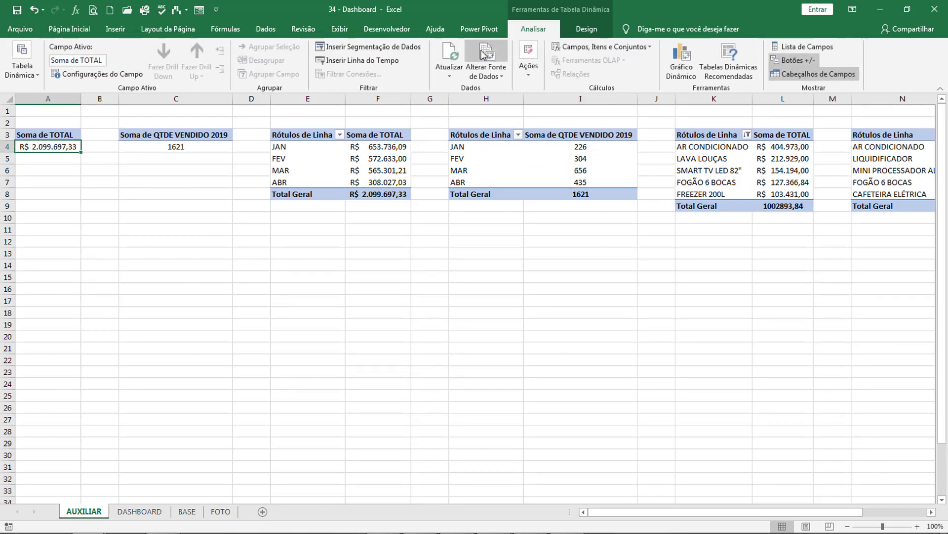
pyautogui.click(401, 50)
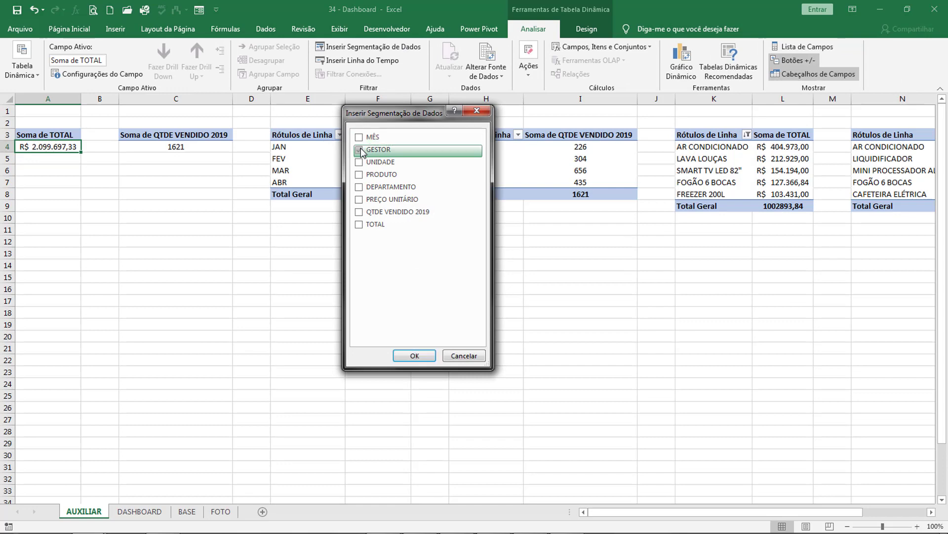
pyautogui.click(359, 137)
pyautogui.click(359, 186)
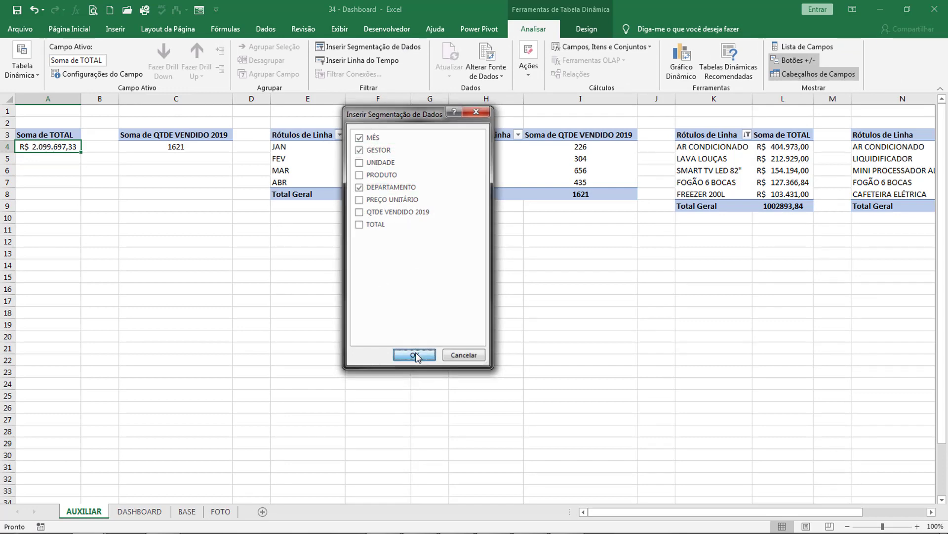
pyautogui.click(415, 355)
# Cut all three slicers from the AUXILIAR sheet and paste them into the DASHBOARD sheet
pyautogui.moveTo(509, 270); pyautogui.dragTo(616, 257)
pyautogui.keyDown('ctrl'); pyautogui.click(498, 238); pyautogui.keyUp('ctrl')
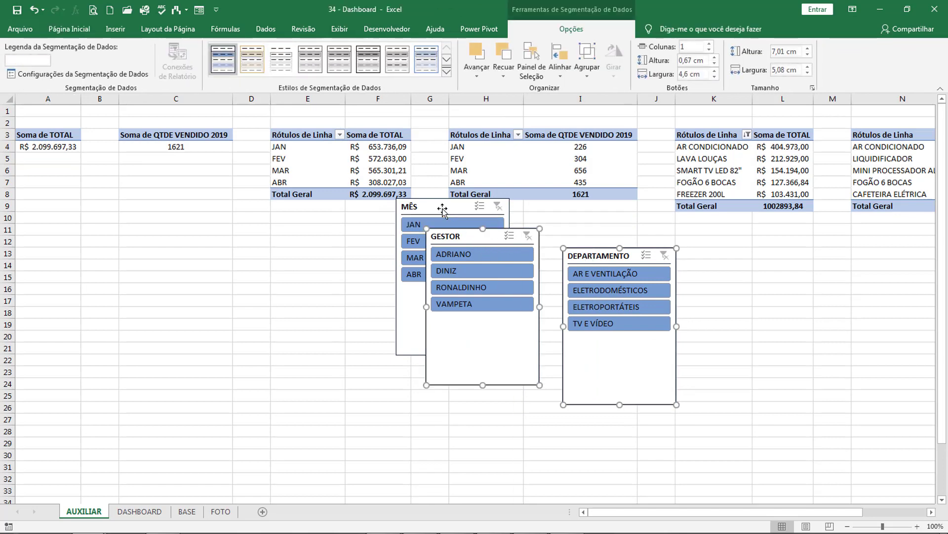
pyautogui.keyDown('ctrl'); pyautogui.click(442, 210); pyautogui.keyUp('ctrl')
pyautogui.hotkey('ctrl', 'x')
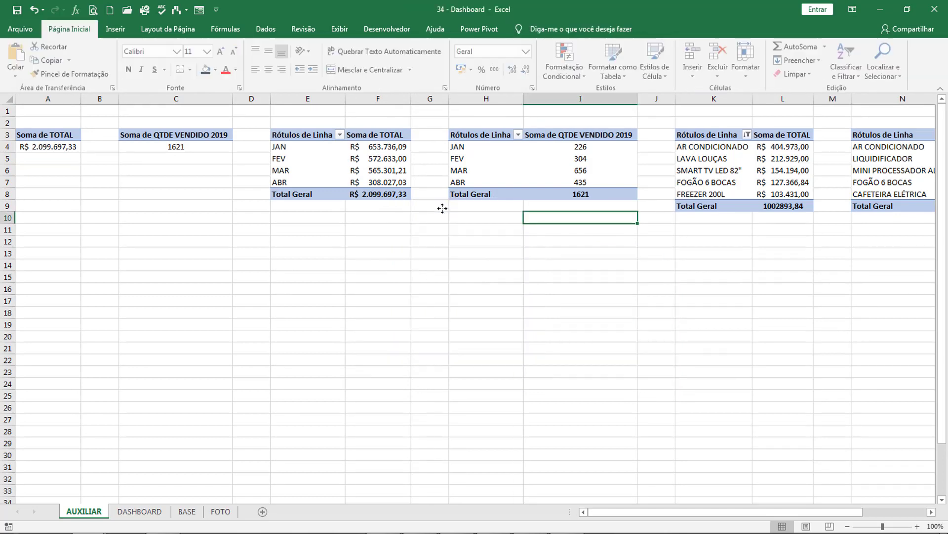
pyautogui.click(143, 511)
pyautogui.scroll(-2, 756, 247)
pyautogui.hotkey('ctrl', 'v')
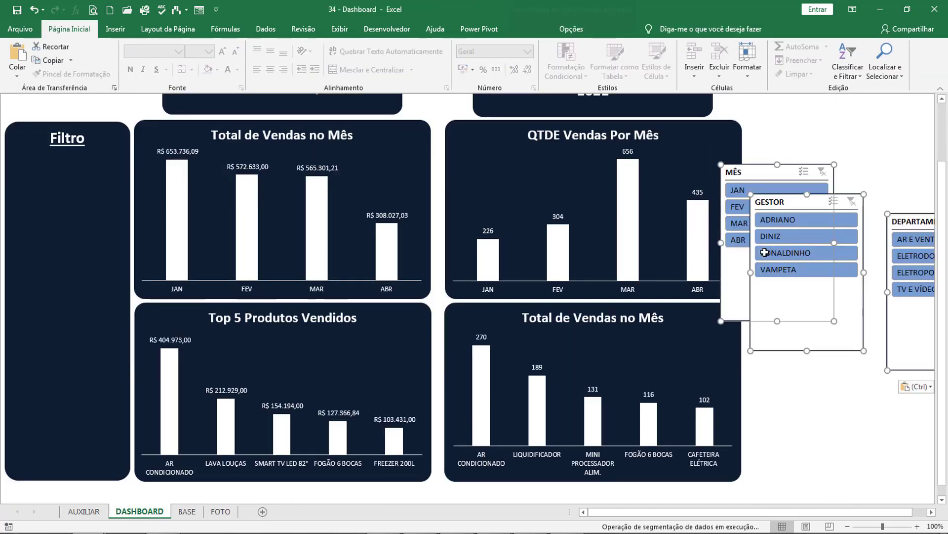
# Move the three pasted slicers together towards the Filtro panel and collapse the ribbon to enlarge the dashboard view
pyautogui.moveTo(765, 252); pyautogui.dragTo(96, 269)
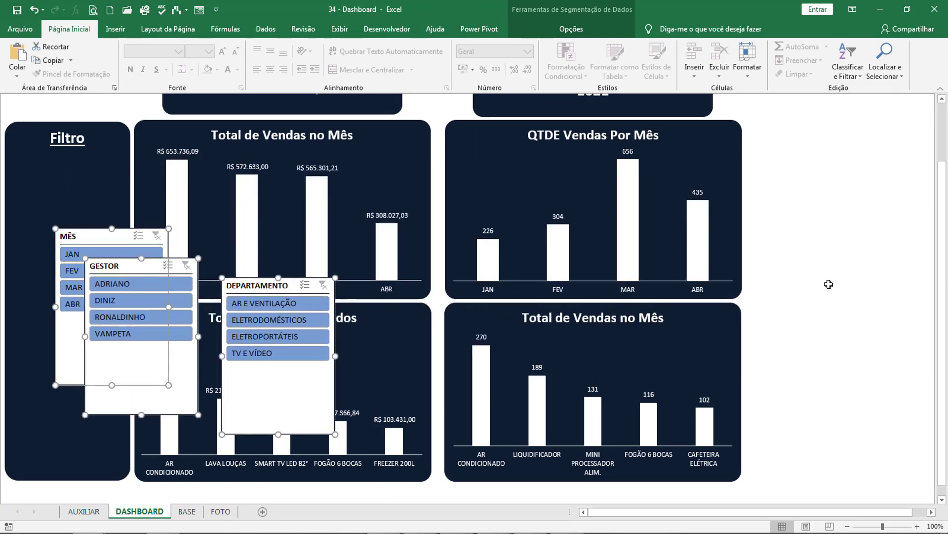
pyautogui.click(831, 286)
pyautogui.doubleClick(115, 28)
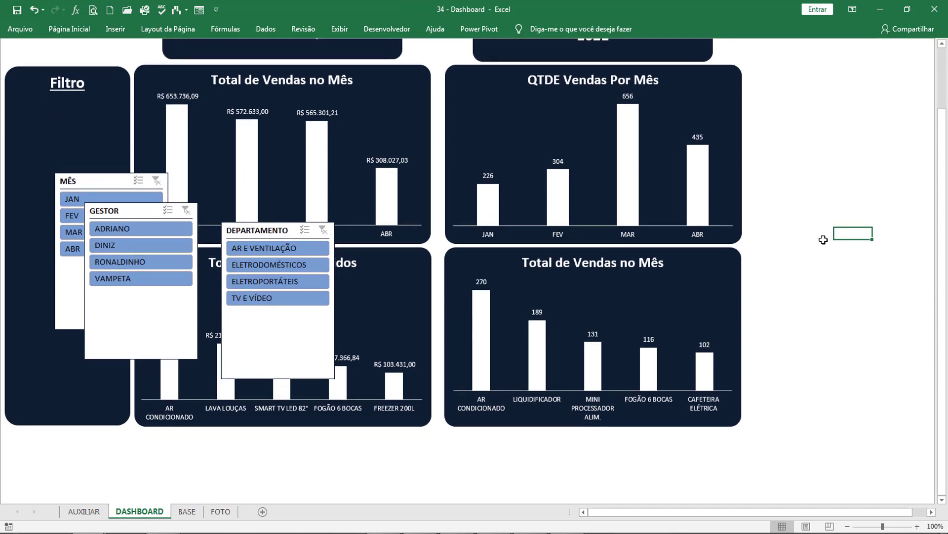
pyautogui.scroll(2, 825, 270)
pyautogui.click(822, 269)
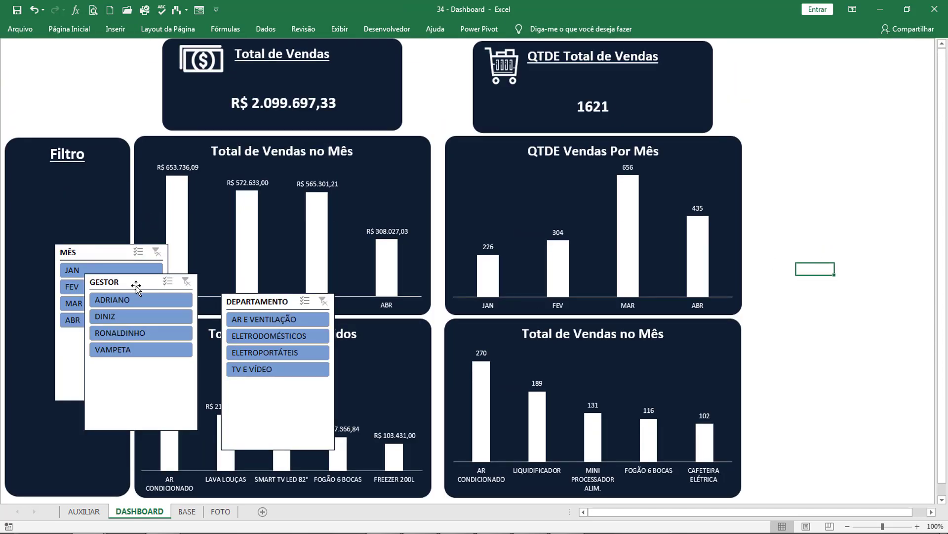
# Pull the GESTOR and MÊS slicers apart, then fit GESTOR to the Filtro panel's width under its heading and shorten it
pyautogui.moveTo(136, 288); pyautogui.dragTo(456, 200)
pyautogui.moveTo(129, 252); pyautogui.dragTo(513, 360)
pyautogui.moveTo(442, 189); pyautogui.dragTo(188, 201)
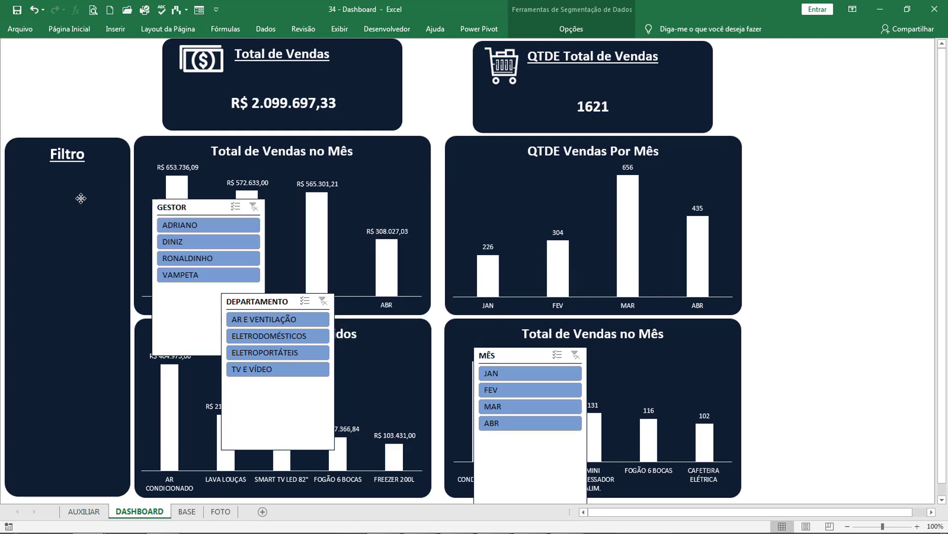
pyautogui.moveTo(80, 198); pyautogui.dragTo(42, 172)
pyautogui.moveTo(119, 248); pyautogui.dragTo(128, 248)
pyautogui.moveTo(66, 324); pyautogui.dragTo(68, 267)
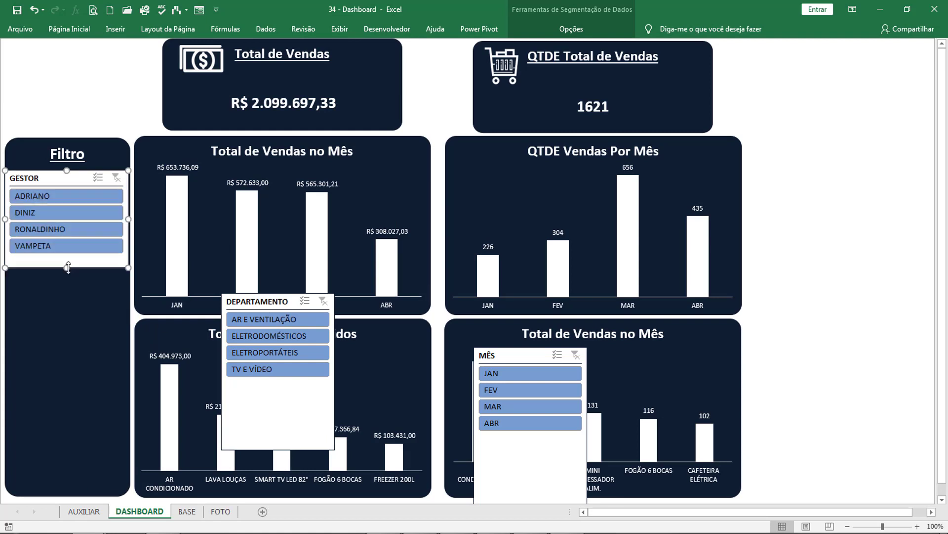
# Move the DEPARTAMENTO slicer to the lower part of the Filtro panel and resize it to the panel's width and its four items
pyautogui.moveTo(248, 300); pyautogui.dragTo(33, 339)
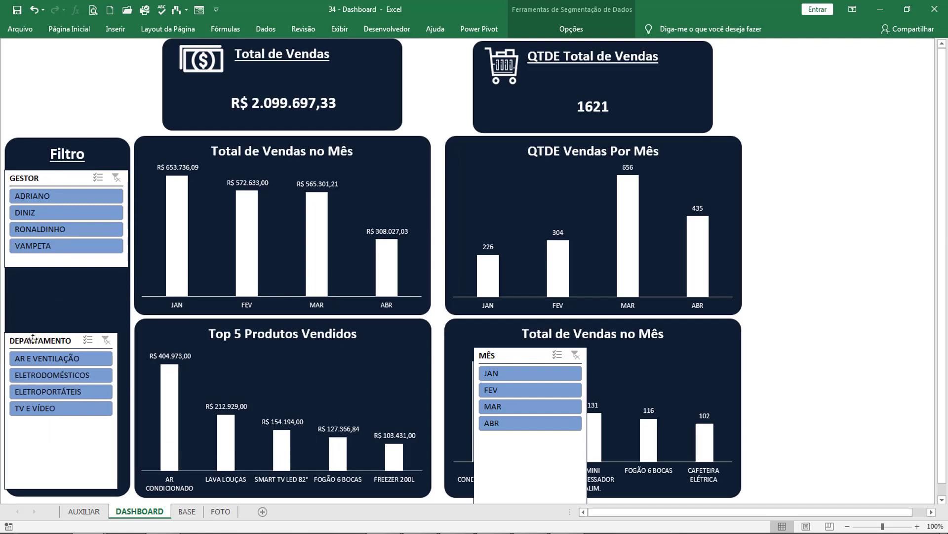
pyautogui.moveTo(115, 412); pyautogui.dragTo(127, 411)
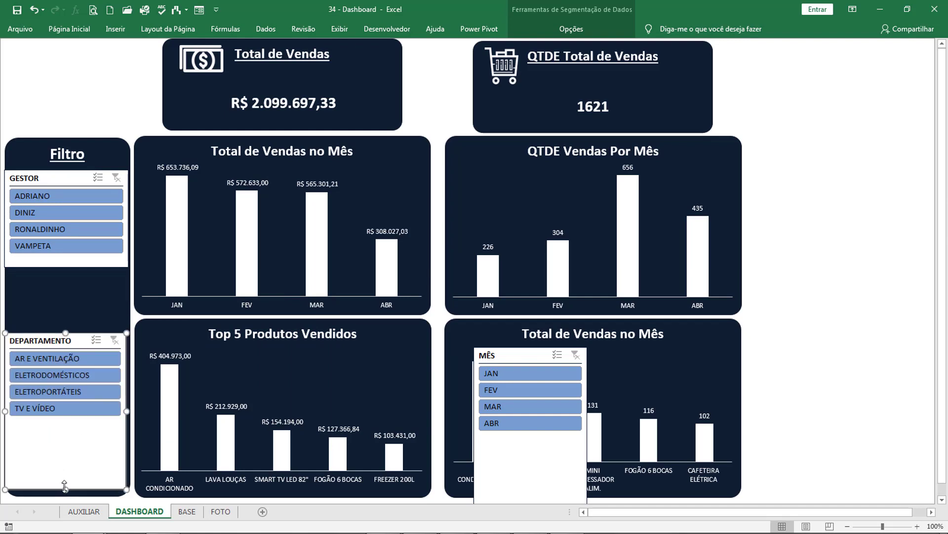
pyautogui.moveTo(64, 438); pyautogui.dragTo(68, 424)
pyautogui.moveTo(69, 342); pyautogui.dragTo(72, 380)
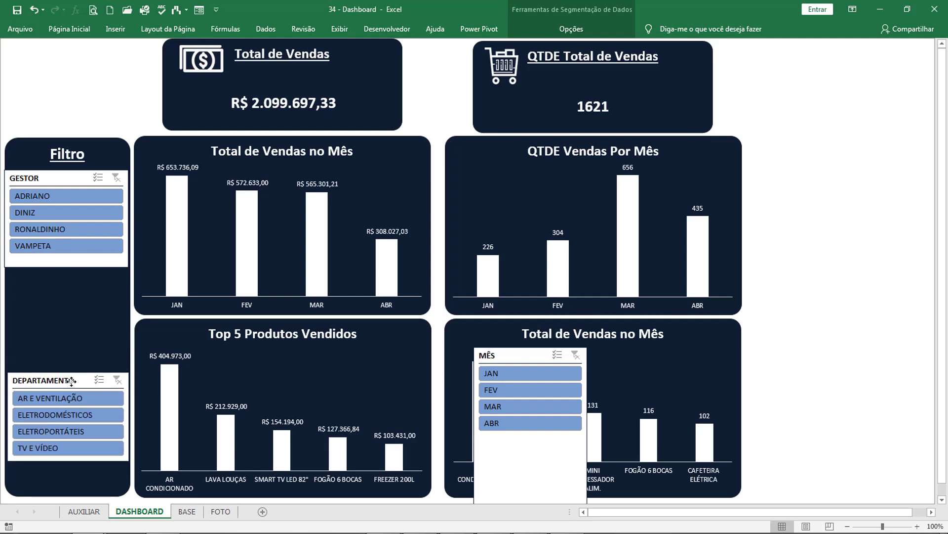
# Fit the MÊS slicer, about 5,45 cm wide and 4,08 cm high, between GESTOR and DEPARTAMENTO in the Filtro panel, adjusting DEPARTAMENTO's position
pyautogui.moveTo(493, 353); pyautogui.dragTo(27, 278)
pyautogui.moveTo(46, 380); pyautogui.dragTo(63, 363)
pyautogui.click(62, 408)
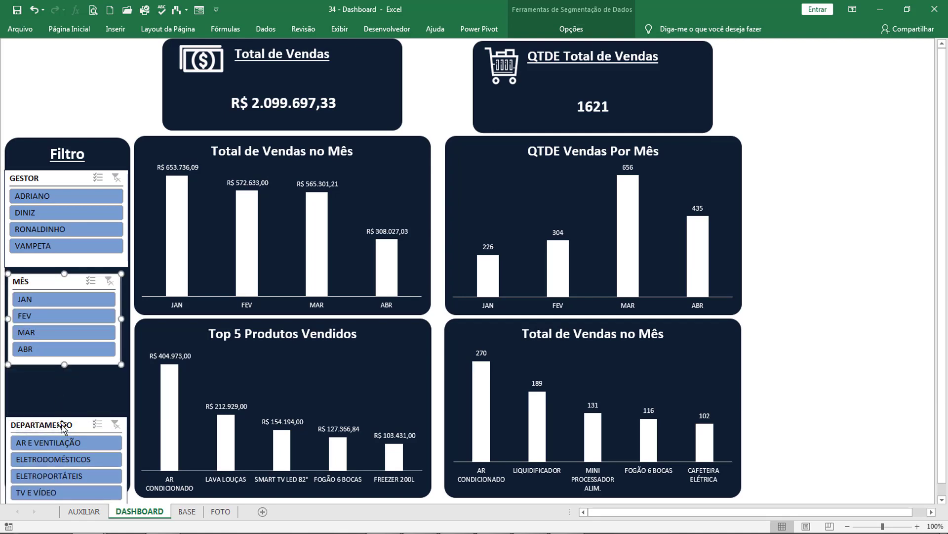
pyautogui.moveTo(63, 425); pyautogui.dragTo(63, 387)
pyautogui.moveTo(46, 280); pyautogui.dragTo(45, 285)
pyautogui.moveTo(129, 326); pyautogui.dragTo(138, 326)
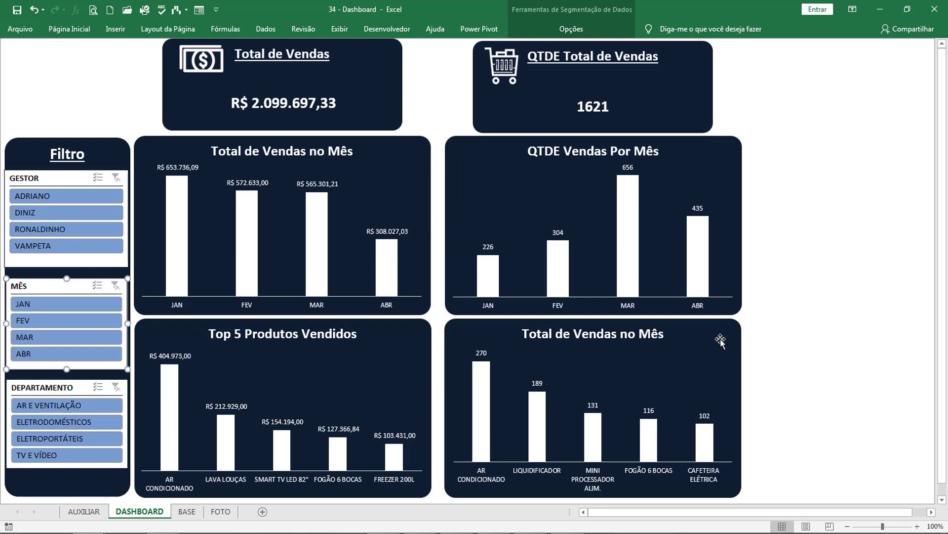
pyautogui.click(773, 341)
# Try a 0,9 cm button height on the MÊS slicer, undo it, and set the slicer's overall width to 5,4 cm
pyautogui.click(72, 289)
pyautogui.click(558, 30)
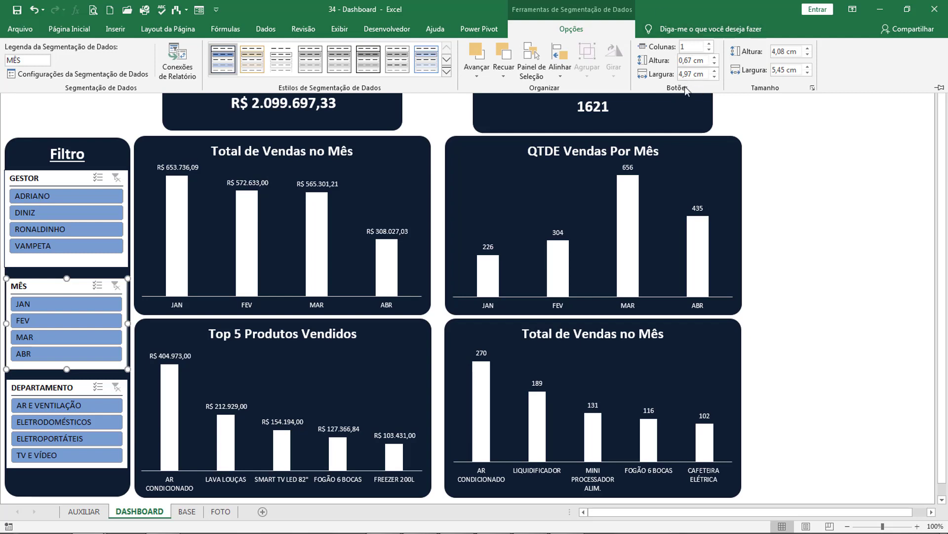
pyautogui.click(713, 58)
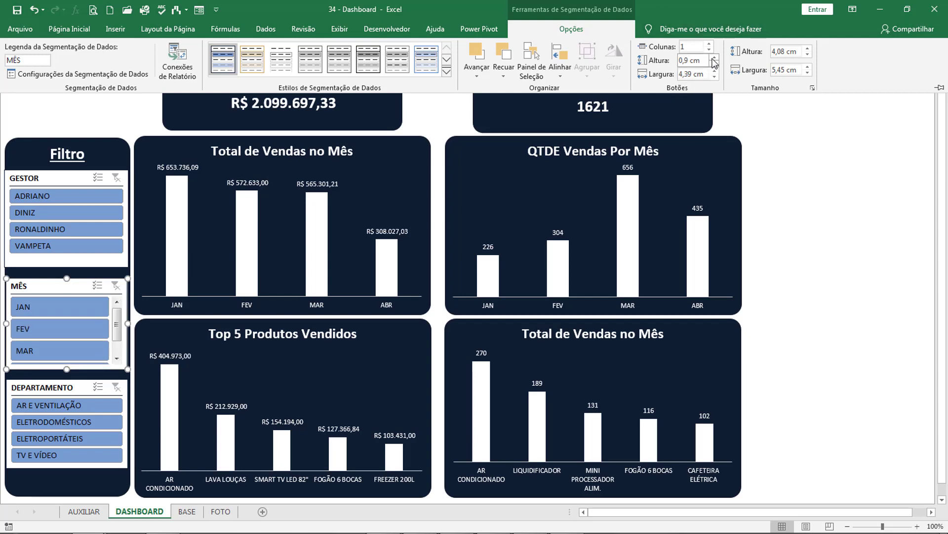
pyautogui.hotkey('ctrl', 'z')
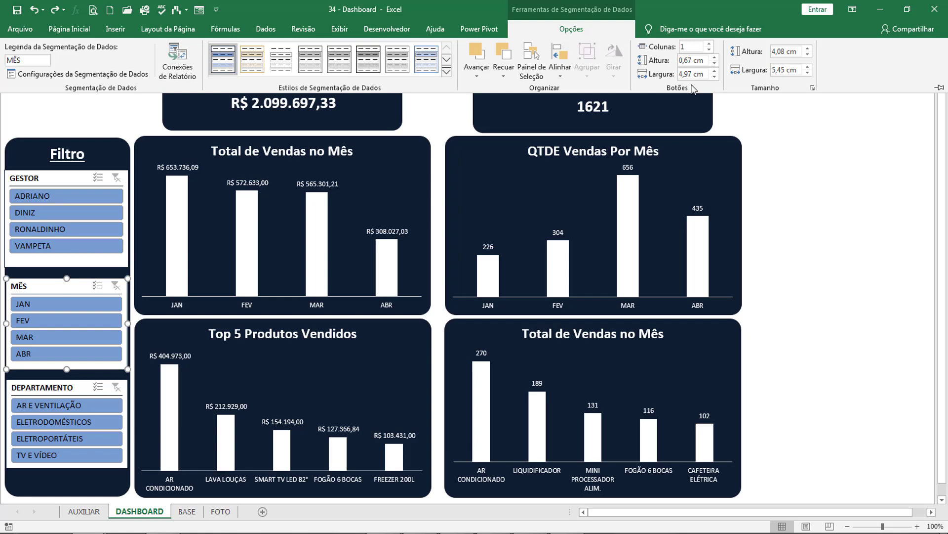
pyautogui.click(808, 73)
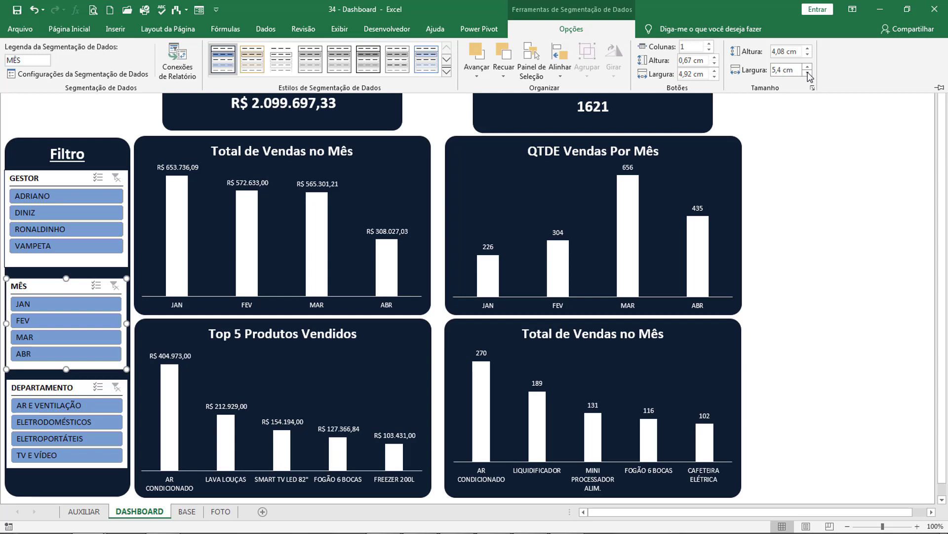
# Try arranging the MÊS slicer's buttons in two and four columns, return to one column, and deselect the slicer
pyautogui.click(709, 44)
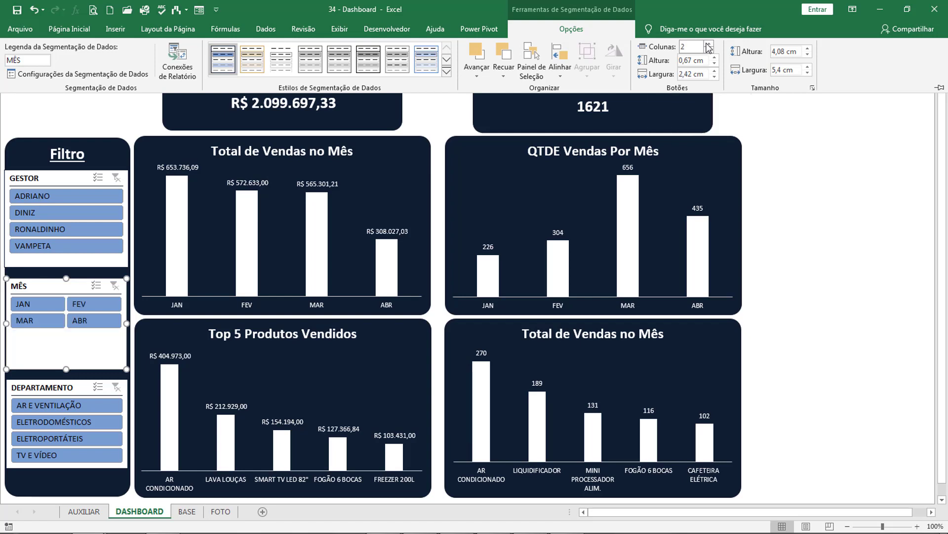
pyautogui.click(710, 49)
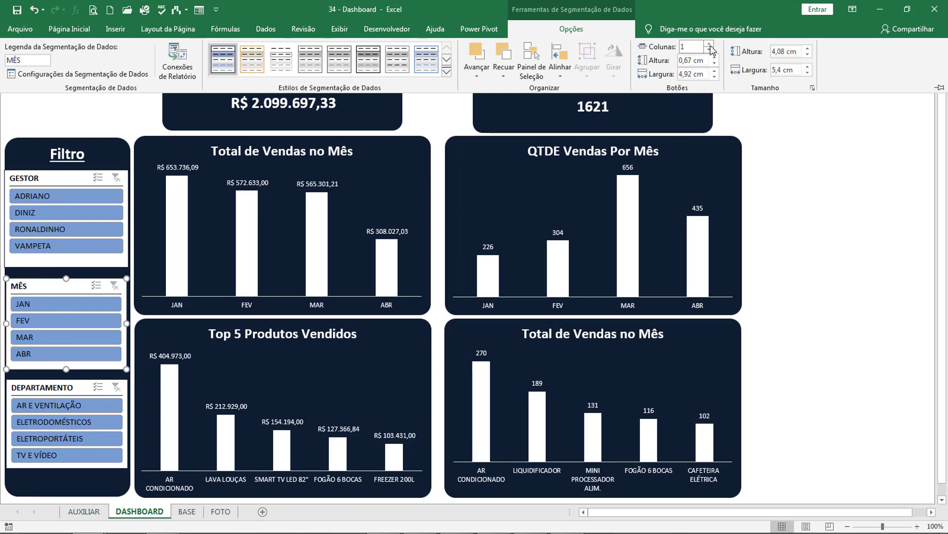
pyautogui.click(709, 44)
pyautogui.click(710, 44)
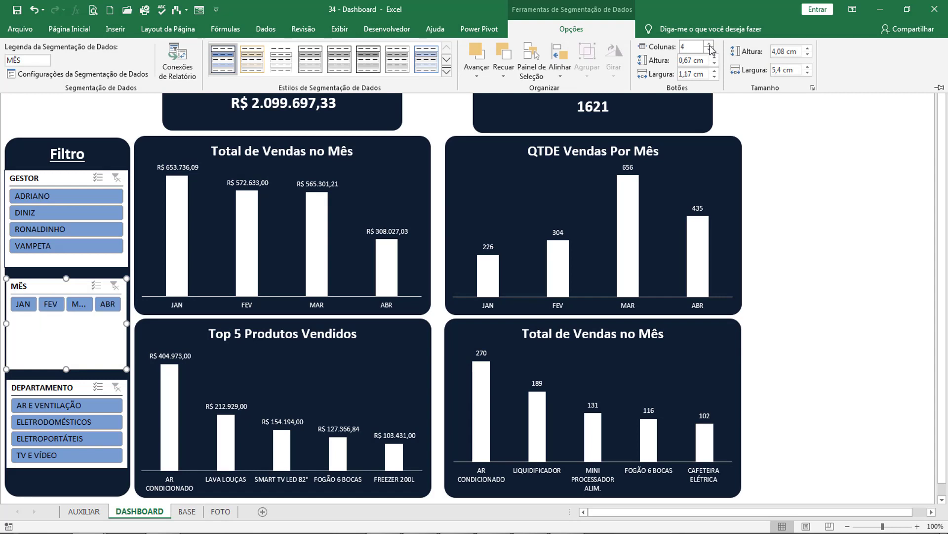
pyautogui.click(711, 50)
pyautogui.click(710, 50)
pyautogui.click(711, 50)
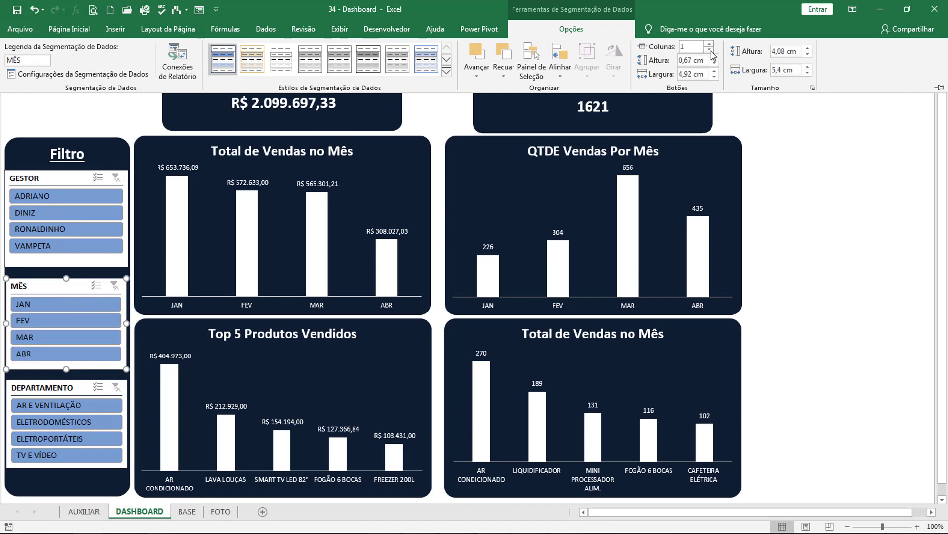
pyautogui.click(710, 44)
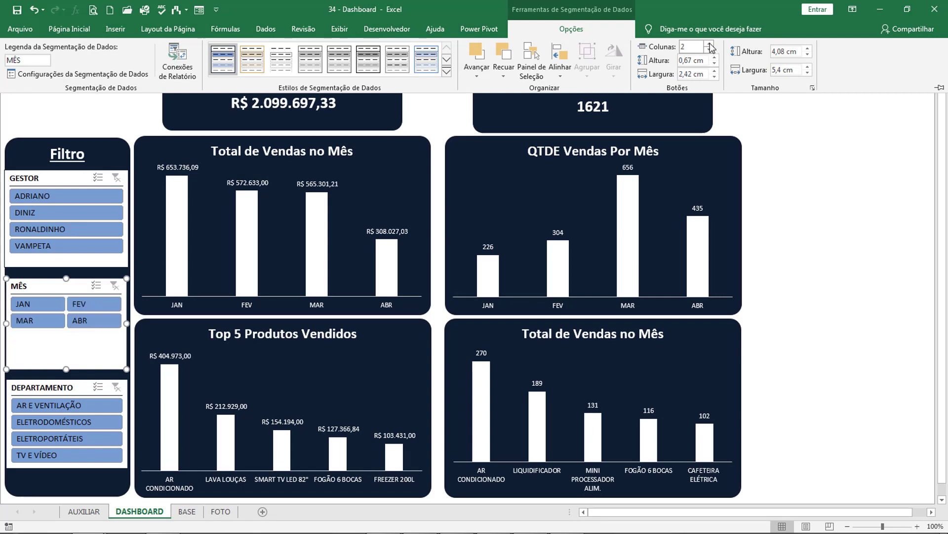
pyautogui.click(709, 44)
pyautogui.click(710, 50)
pyautogui.click(710, 50)
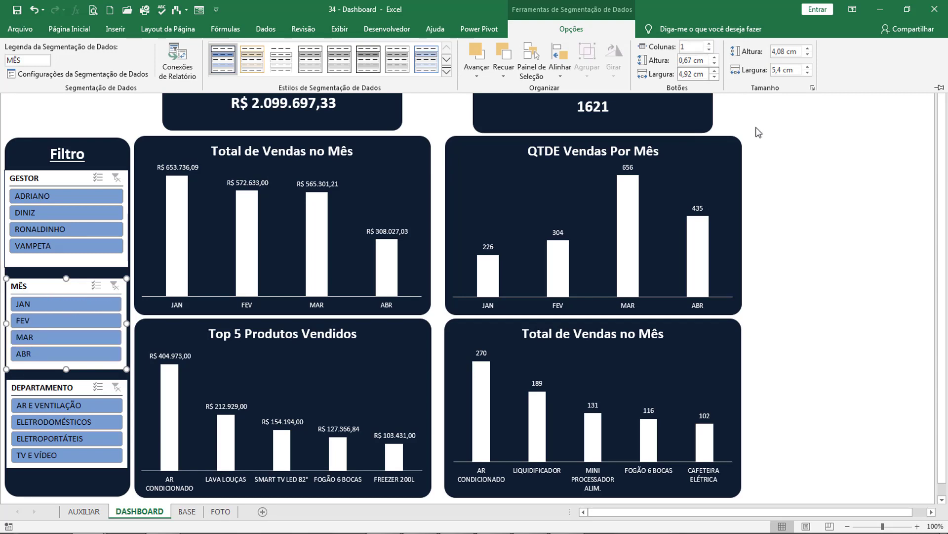
pyautogui.click(757, 159)
pyautogui.click(769, 170)
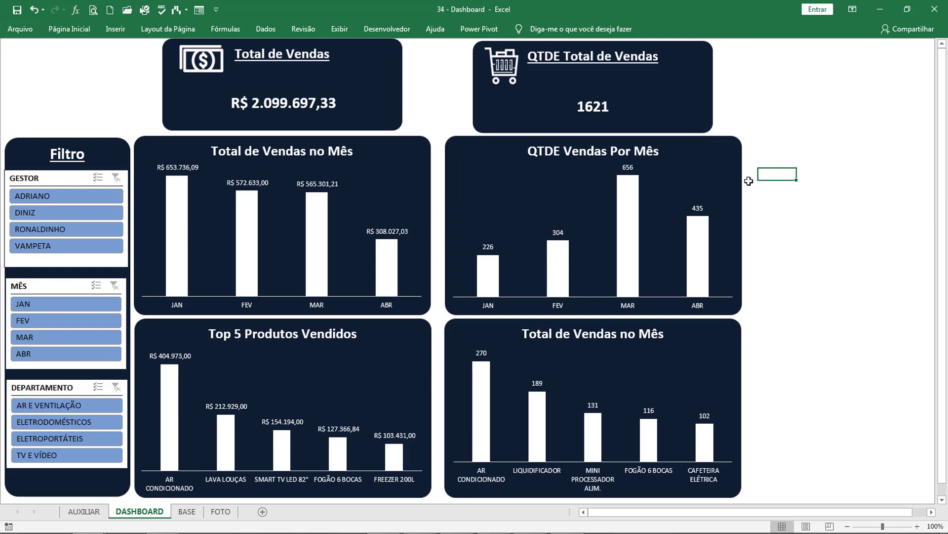
# Connect the GESTOR slicer to the remaining reports: QTDETOTALDEVENDAS, QTDEVENDIDAPORMES, TOP 5 QTDE VENDIDA, TOP 5 VENDAS and VENDASPORMES
pyautogui.click(27, 180)
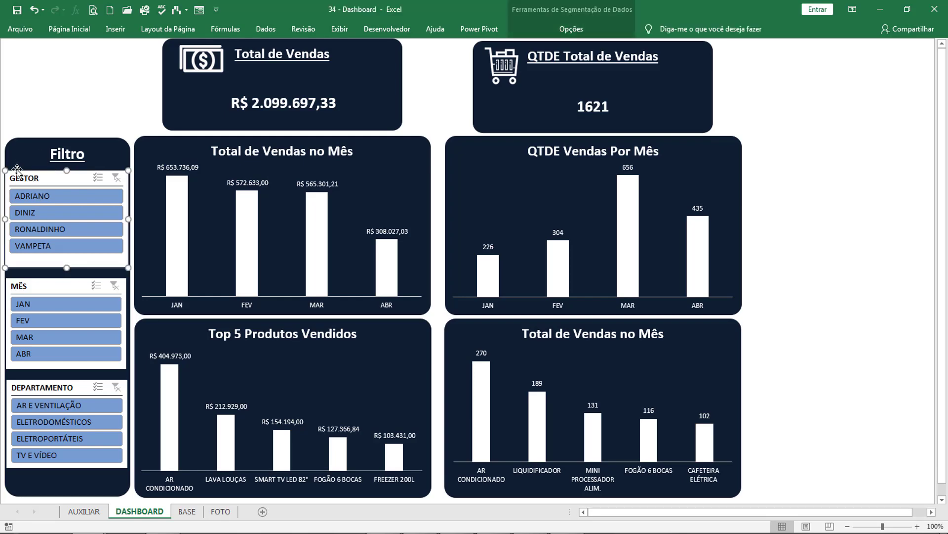
pyautogui.rightClick(45, 182)
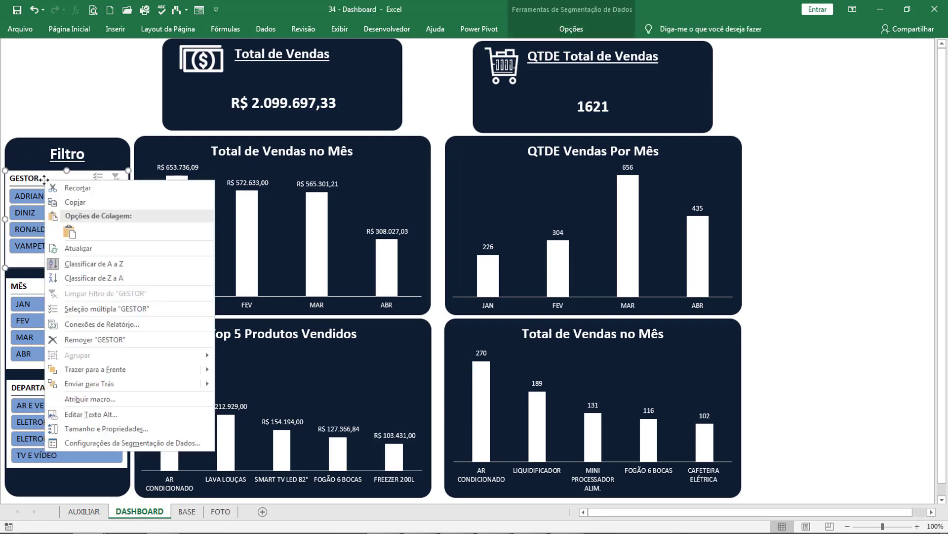
pyautogui.click(99, 325)
pyautogui.moveTo(187, 283); pyautogui.dragTo(322, 103)
pyautogui.moveTo(414, 206); pyautogui.dragTo(421, 274)
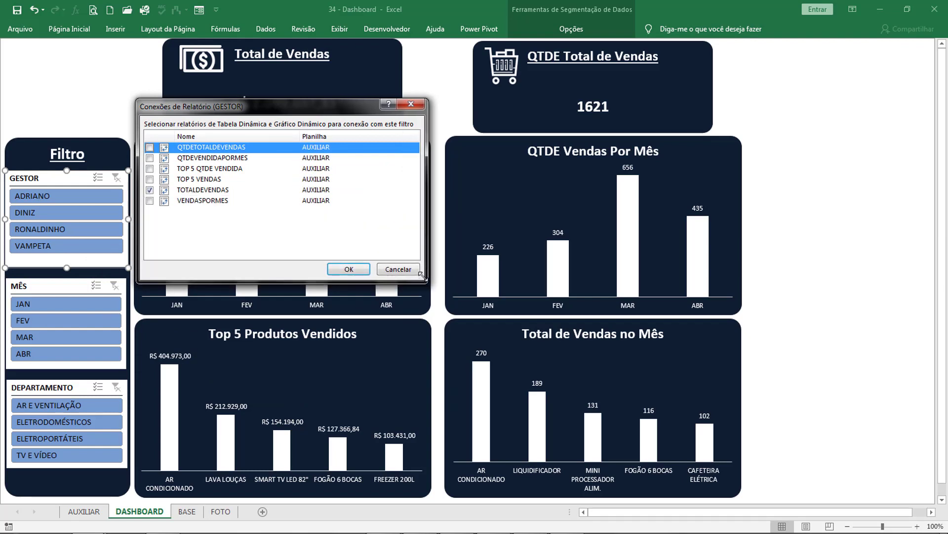
pyautogui.moveTo(243, 108); pyautogui.dragTo(241, 192)
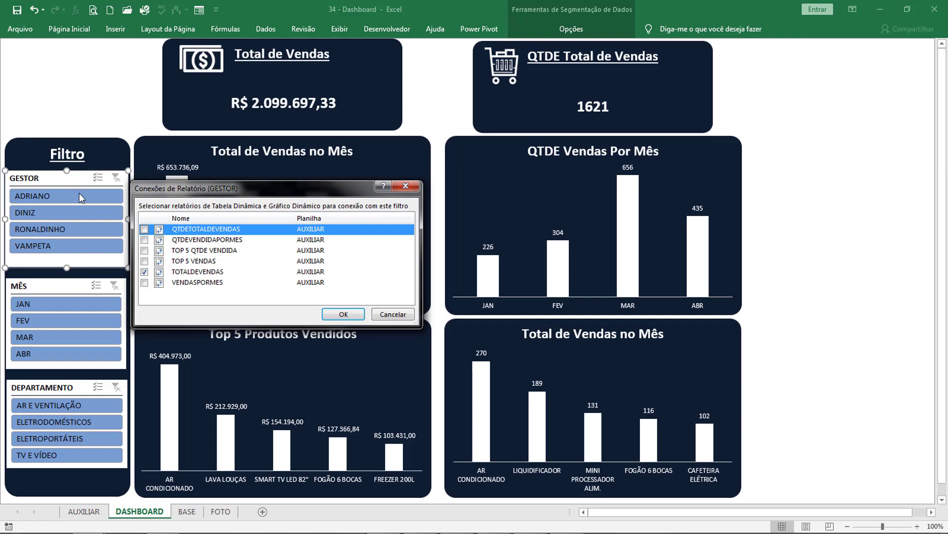
pyautogui.click(145, 229)
pyautogui.click(144, 240)
pyautogui.click(144, 250)
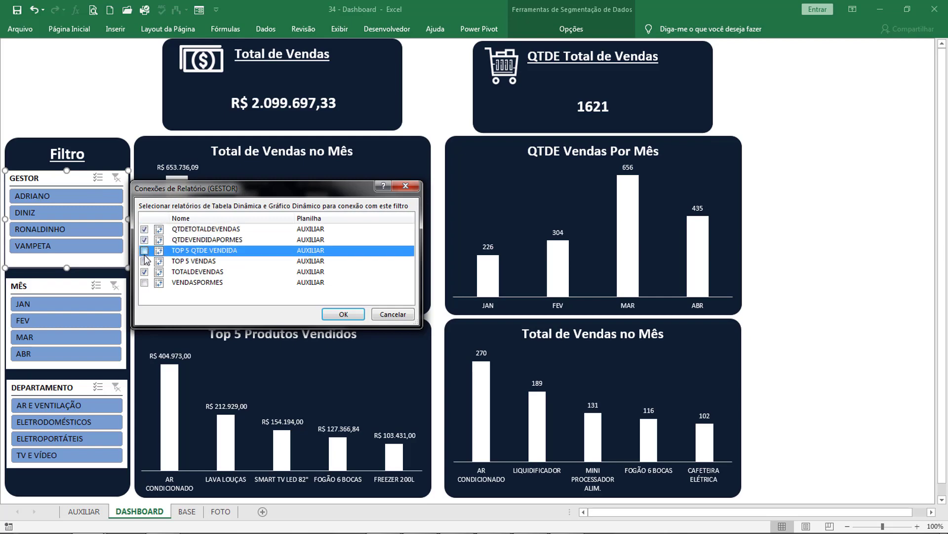
pyautogui.click(144, 260)
pyautogui.click(145, 282)
pyautogui.click(343, 314)
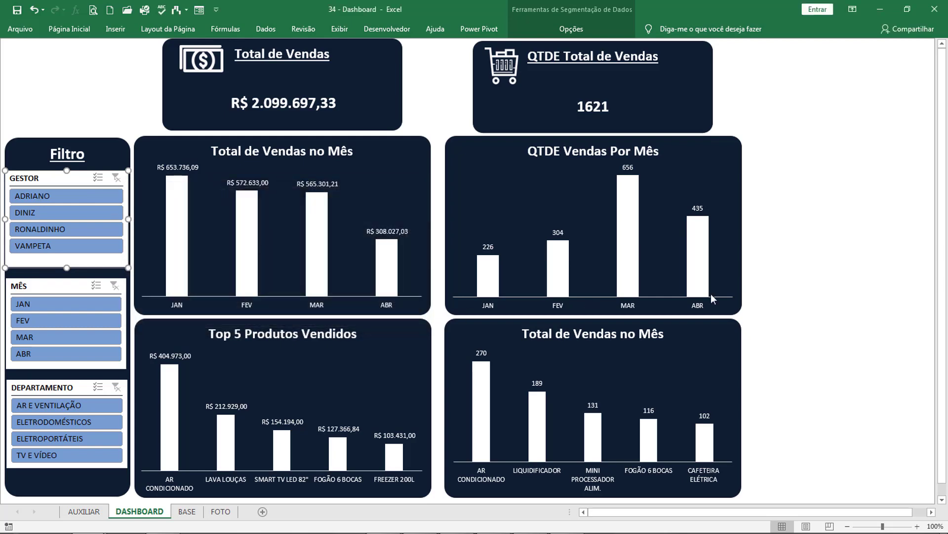
pyautogui.click(797, 282)
# Test the GESTOR slicer by filtering the dashboard by each of the four managers in turn, and clear the filter
pyautogui.click(78, 195)
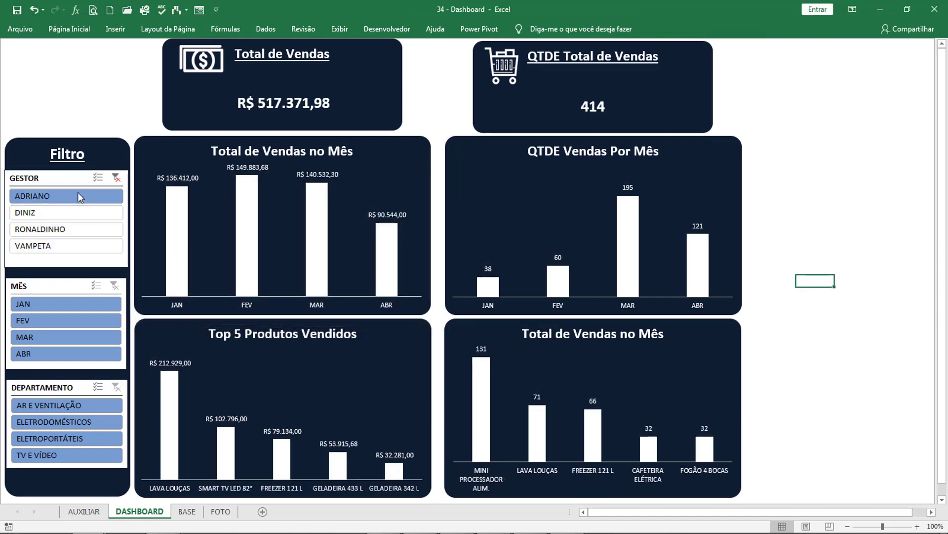
pyautogui.click(80, 212)
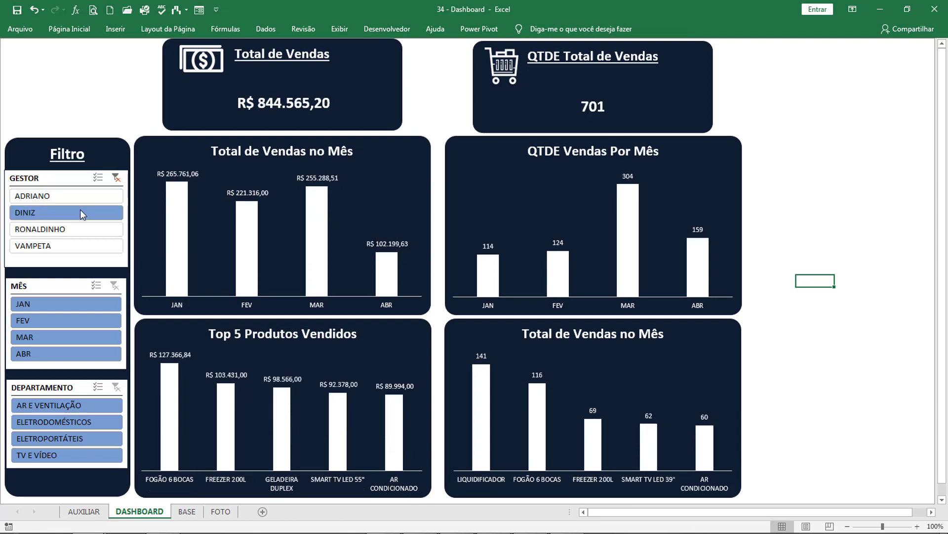
pyautogui.click(86, 230)
pyautogui.click(87, 244)
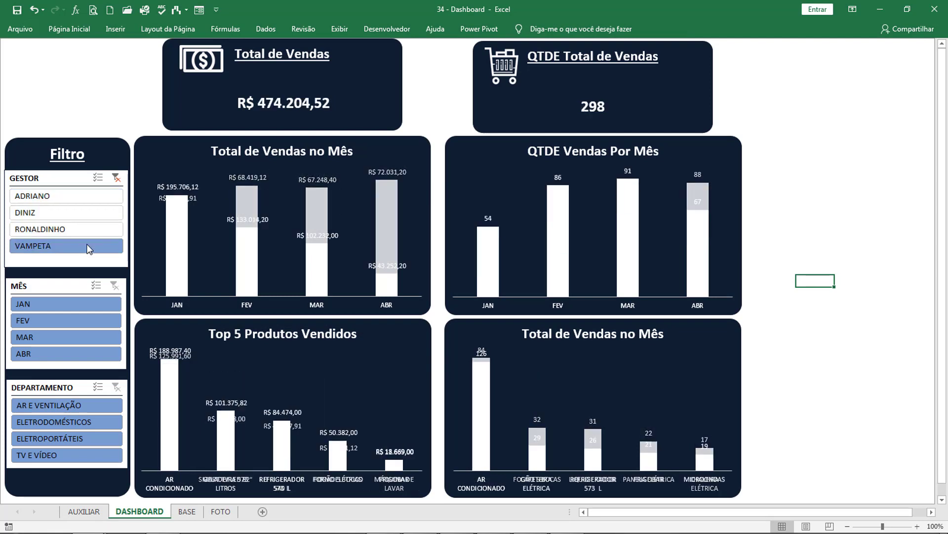
pyautogui.click(116, 178)
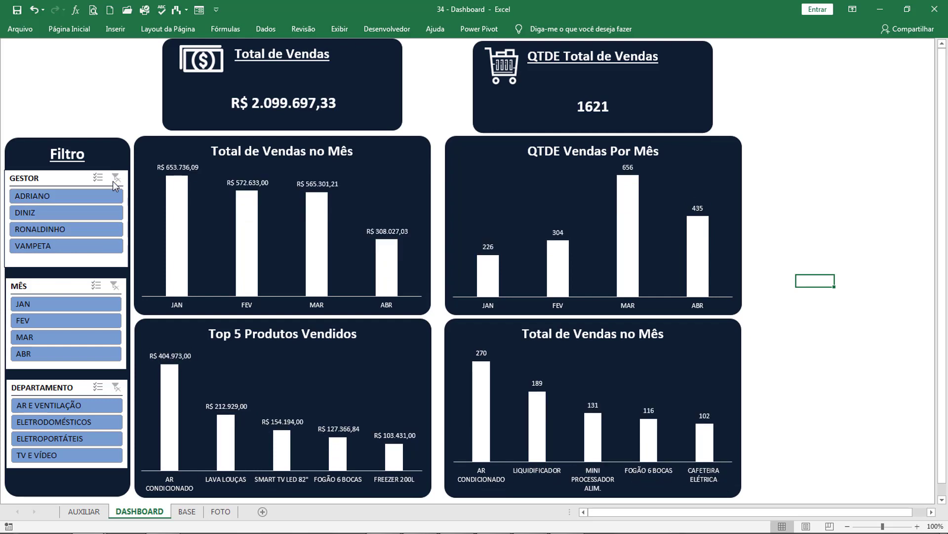
pyautogui.click(803, 346)
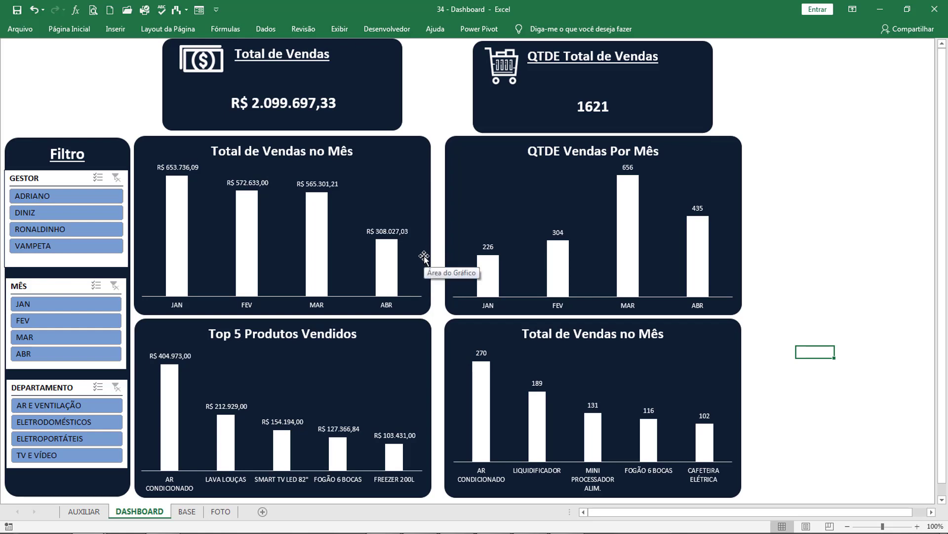
pyautogui.click(792, 249)
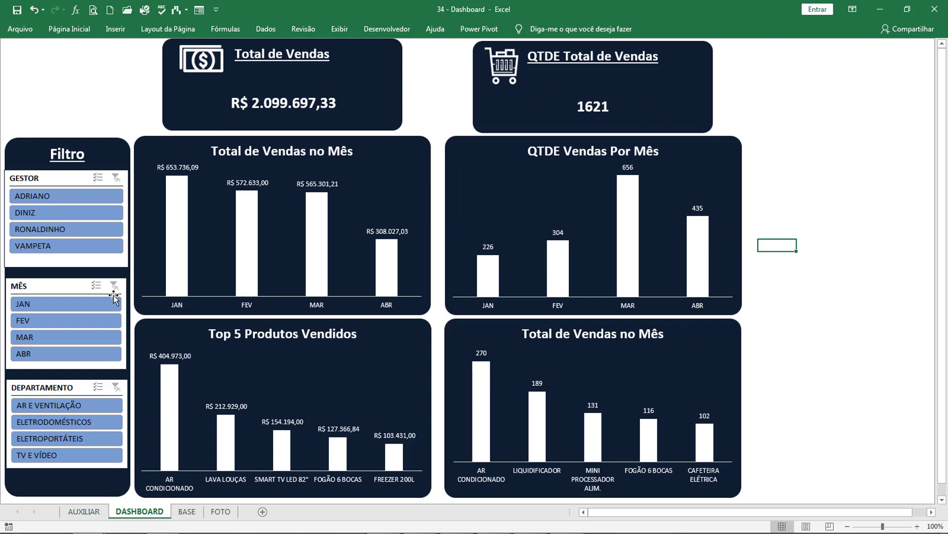
# Connect the MÊS slicer to the QTDETOTALDEVENDAS, TOP 5 QTDE VENDIDA, TOP 5 VENDAS and TOTALDEVENDAS reports only
pyautogui.click(39, 291)
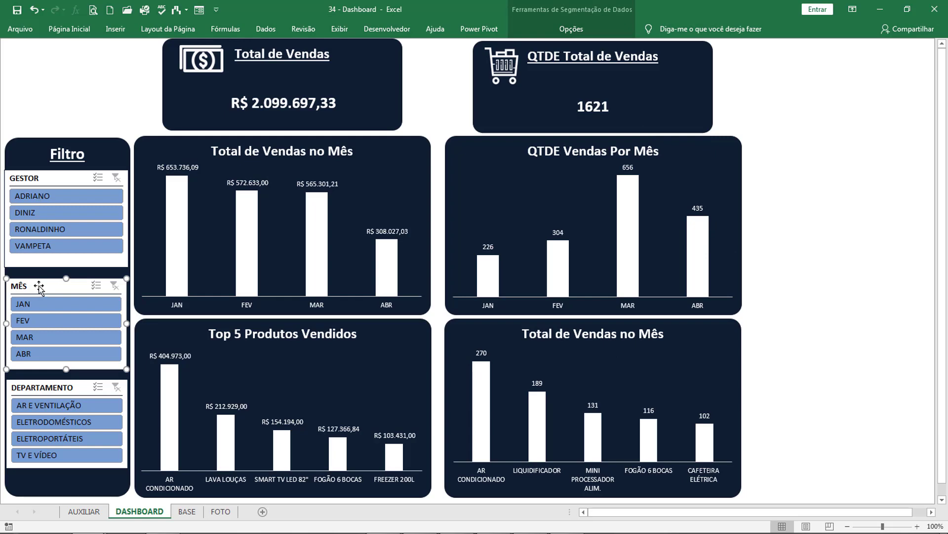
pyautogui.rightClick(39, 287)
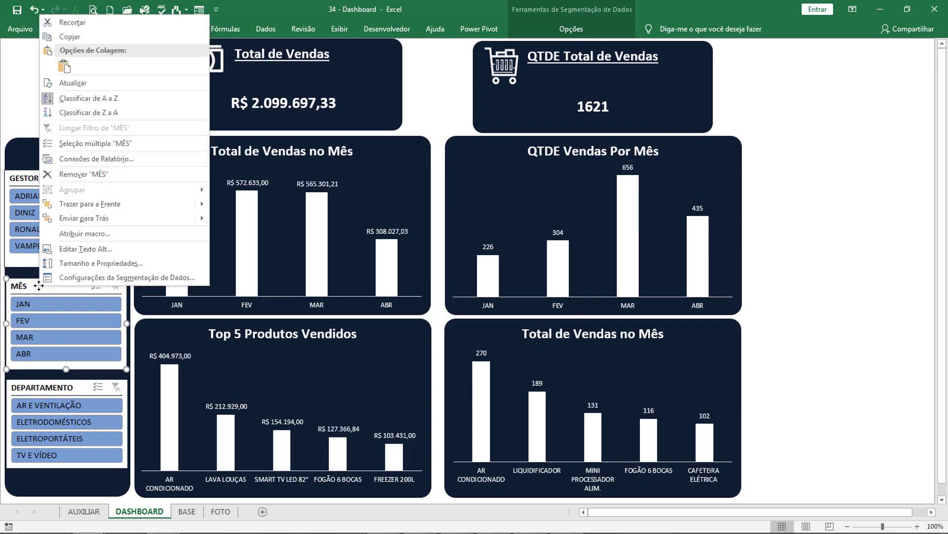
pyautogui.click(128, 158)
pyautogui.moveTo(138, 117); pyautogui.dragTo(528, 147)
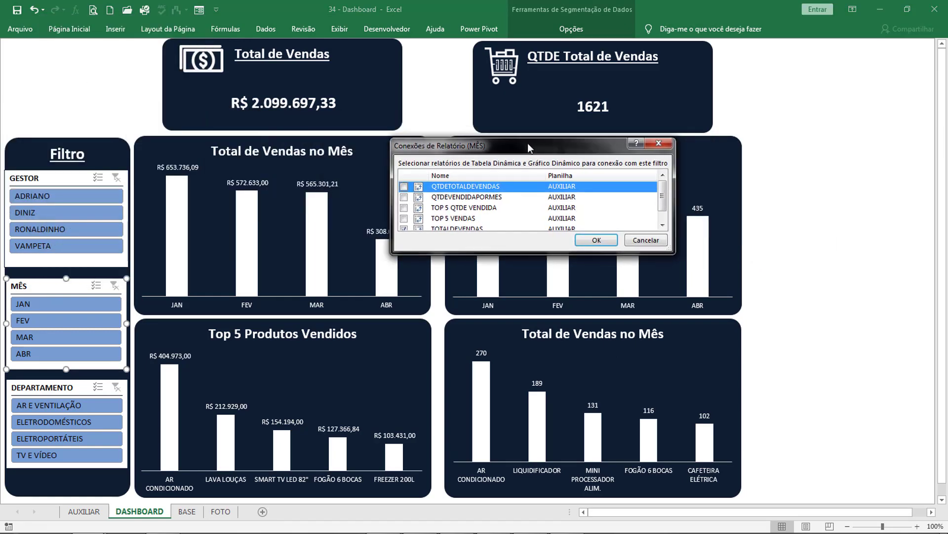
pyautogui.moveTo(668, 247); pyautogui.dragTo(696, 329)
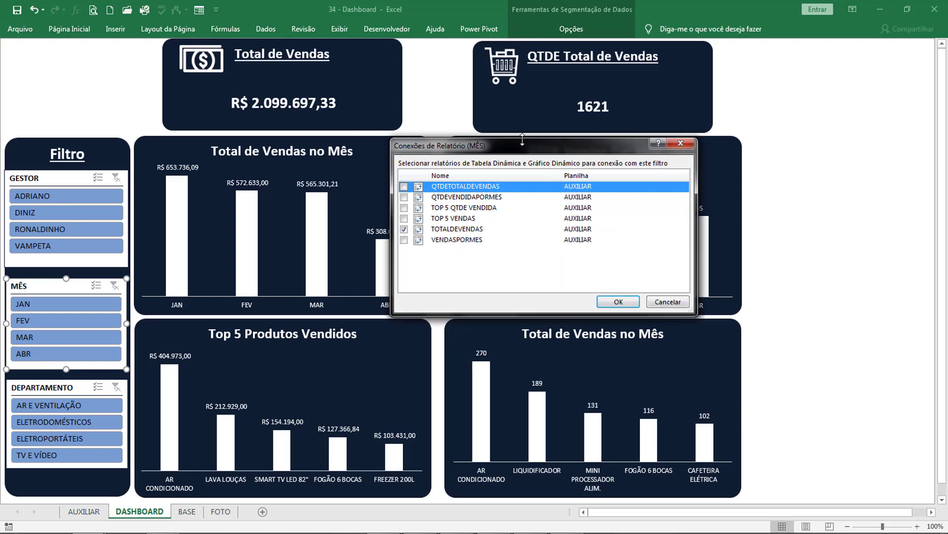
pyautogui.moveTo(524, 144); pyautogui.dragTo(817, 108)
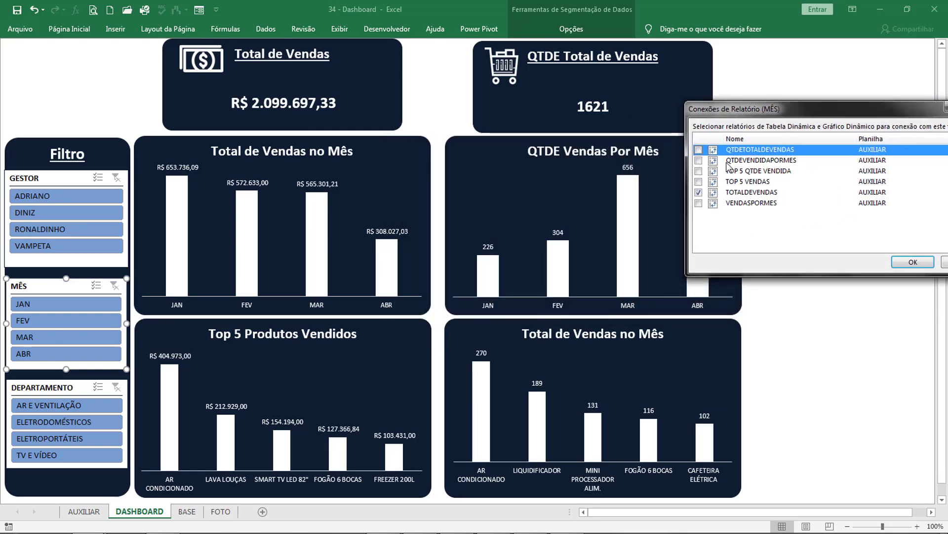
pyautogui.click(699, 192)
pyautogui.moveTo(717, 112); pyautogui.dragTo(543, 142)
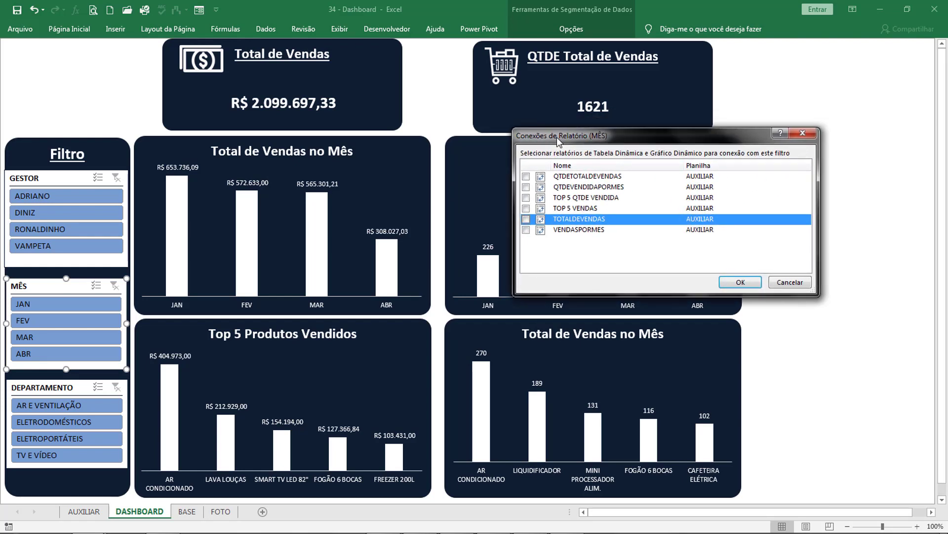
pyautogui.click(526, 208)
pyautogui.click(526, 197)
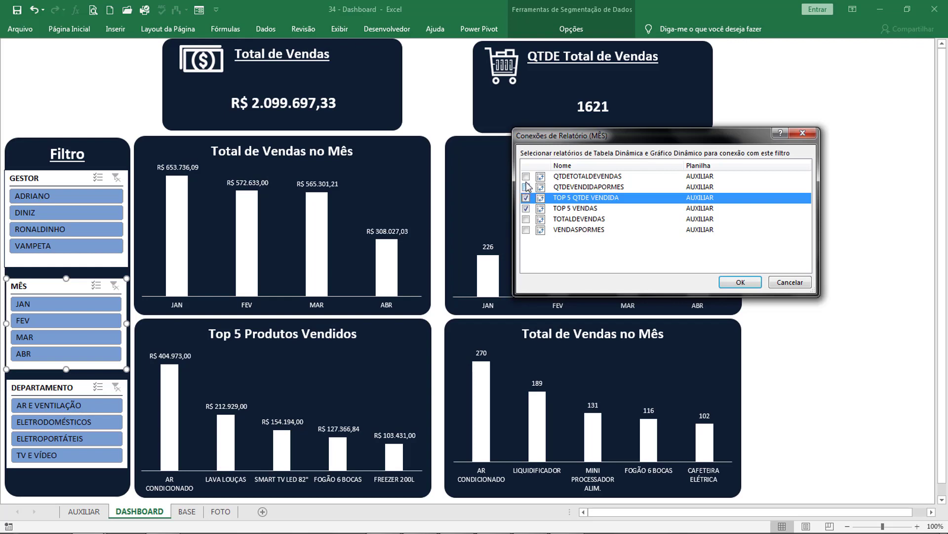
pyautogui.click(526, 176)
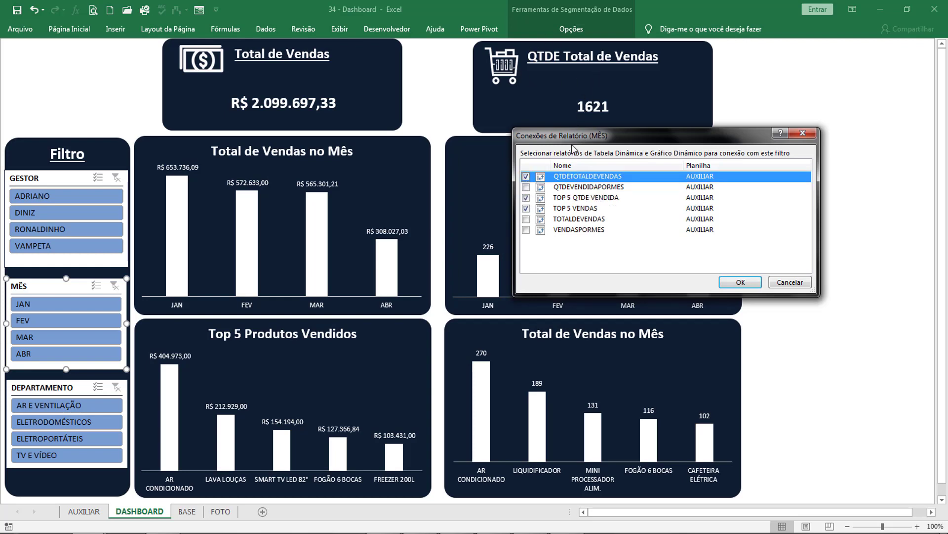
pyautogui.click(531, 219)
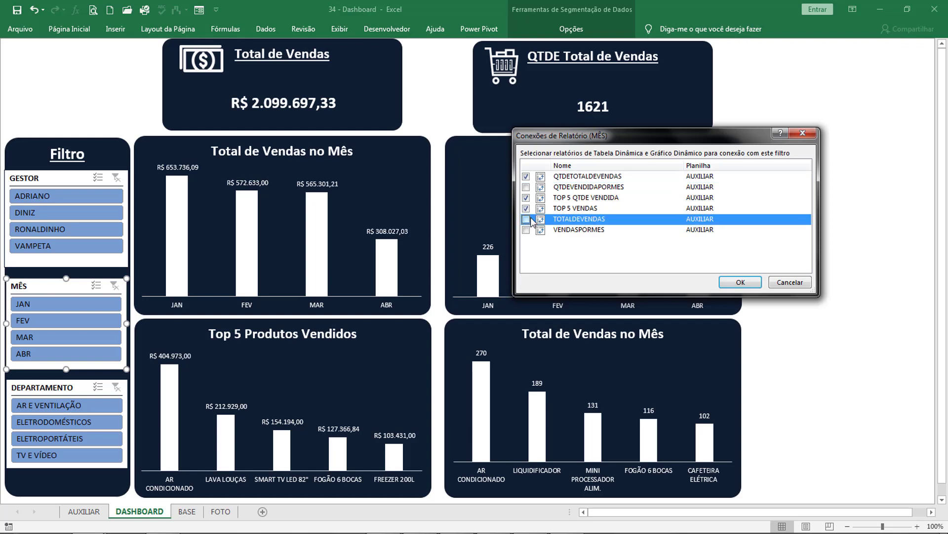
pyautogui.click(741, 282)
pyautogui.click(814, 258)
# Test the MÊS slicer by filtering the dashboard by JAN, FEV, MAR and ABR repeatedly, and clear the filter
pyautogui.click(58, 304)
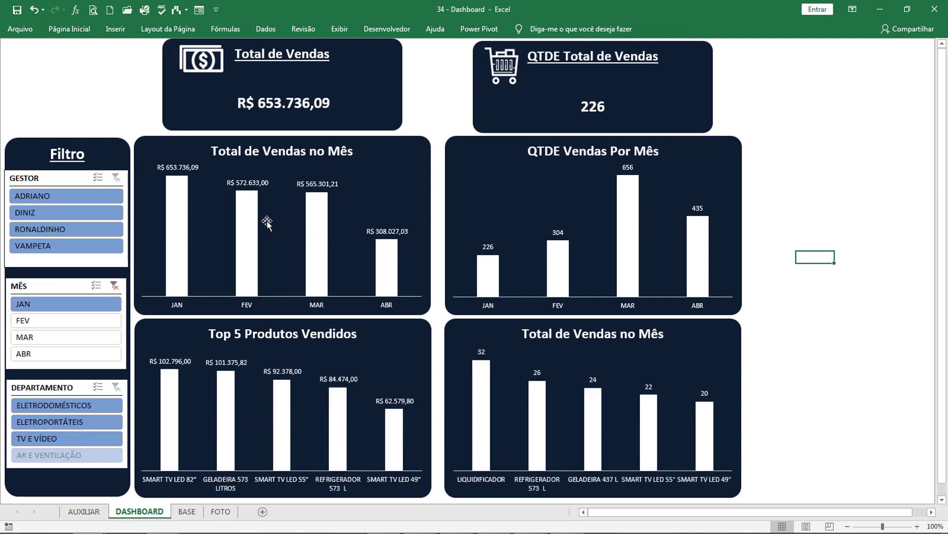
pyautogui.click(56, 320)
pyautogui.click(58, 340)
pyautogui.click(59, 351)
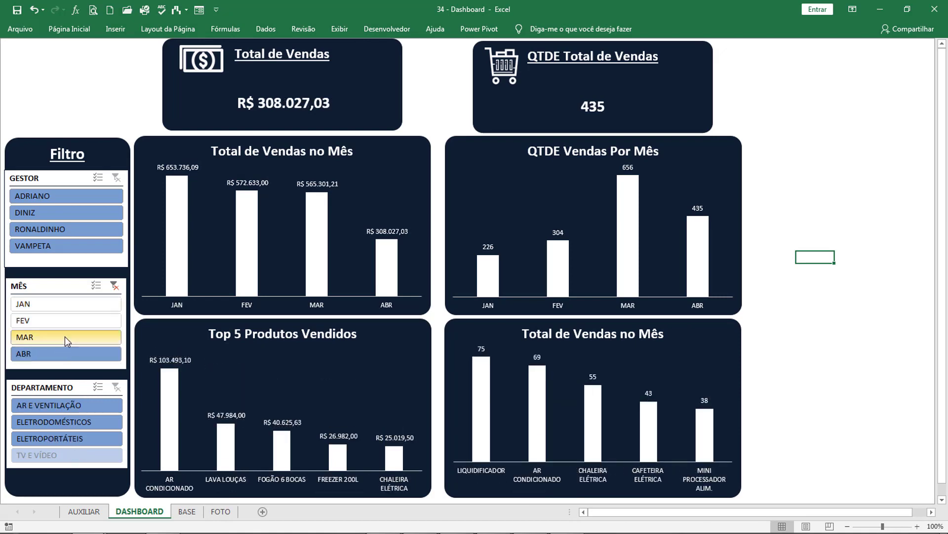
pyautogui.click(65, 337)
pyautogui.click(62, 321)
pyautogui.click(63, 305)
pyautogui.click(57, 321)
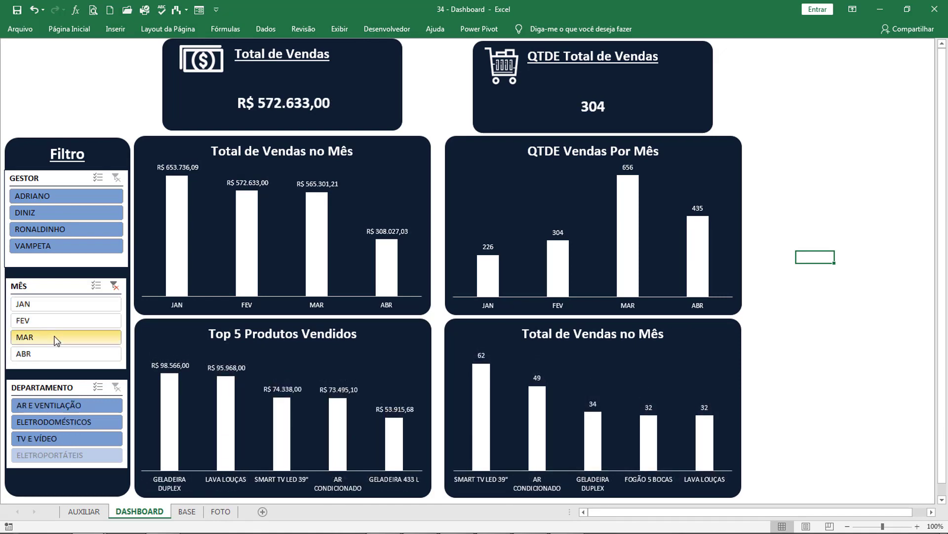
pyautogui.click(56, 337)
pyautogui.click(72, 320)
pyautogui.click(72, 305)
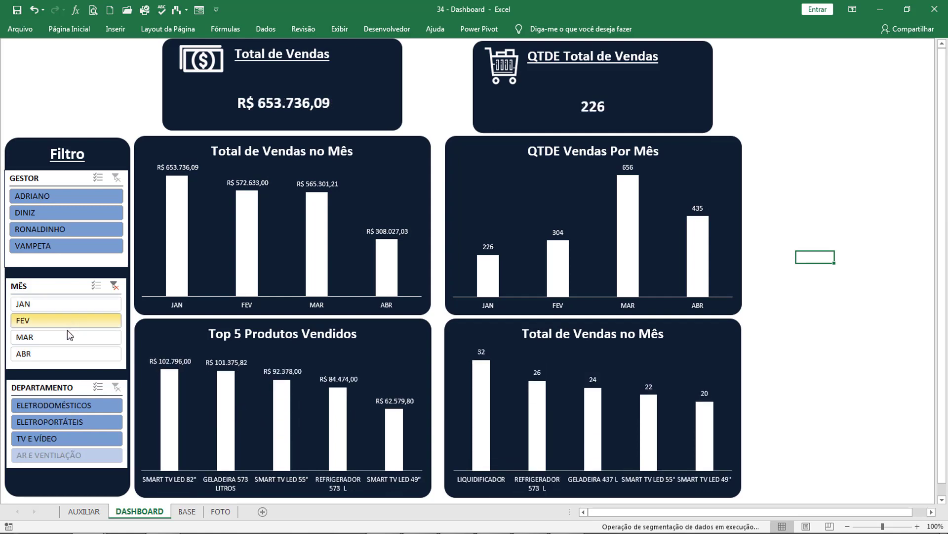
pyautogui.click(68, 337)
pyautogui.click(73, 352)
pyautogui.click(114, 286)
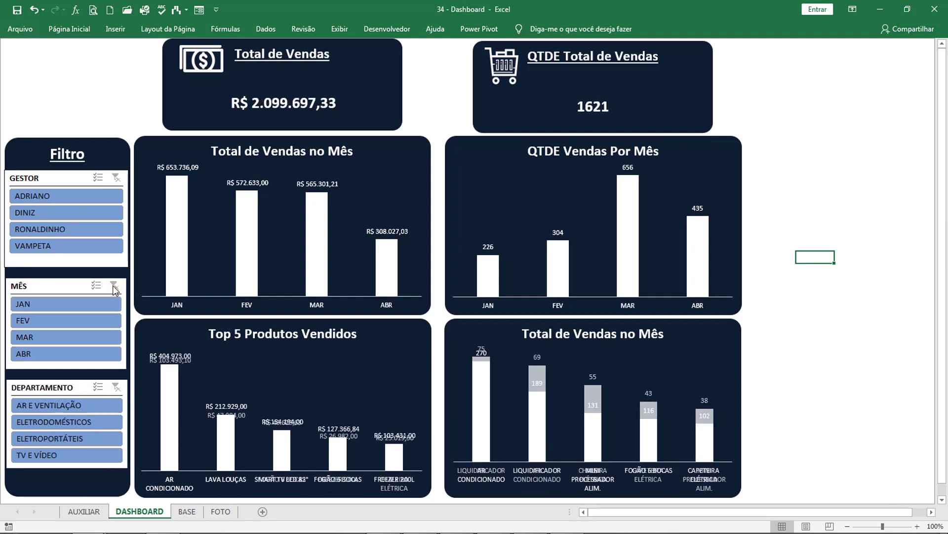
# Extend the MÊS slicer's report connections to include QTDEVENDIDAPORMES and VENDASPORMES as well
pyautogui.click(52, 289)
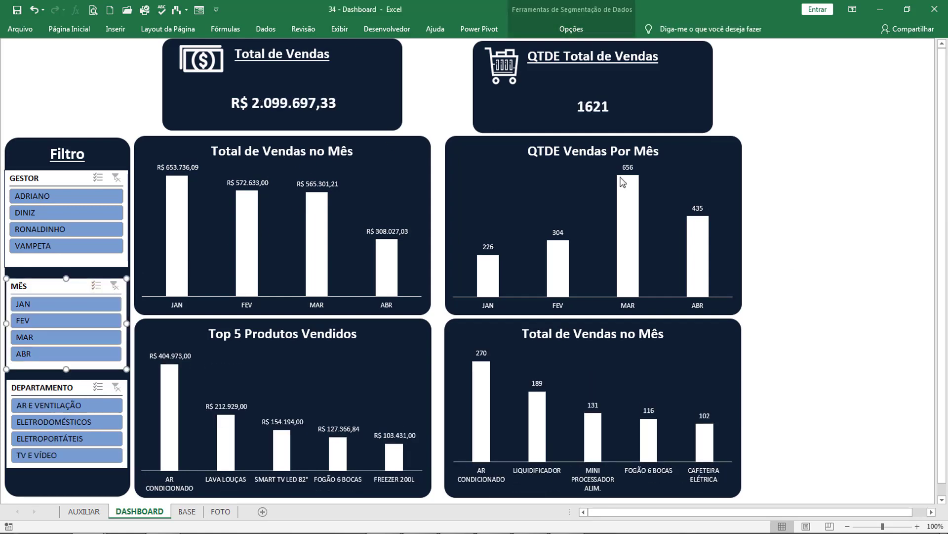
pyautogui.rightClick(47, 289)
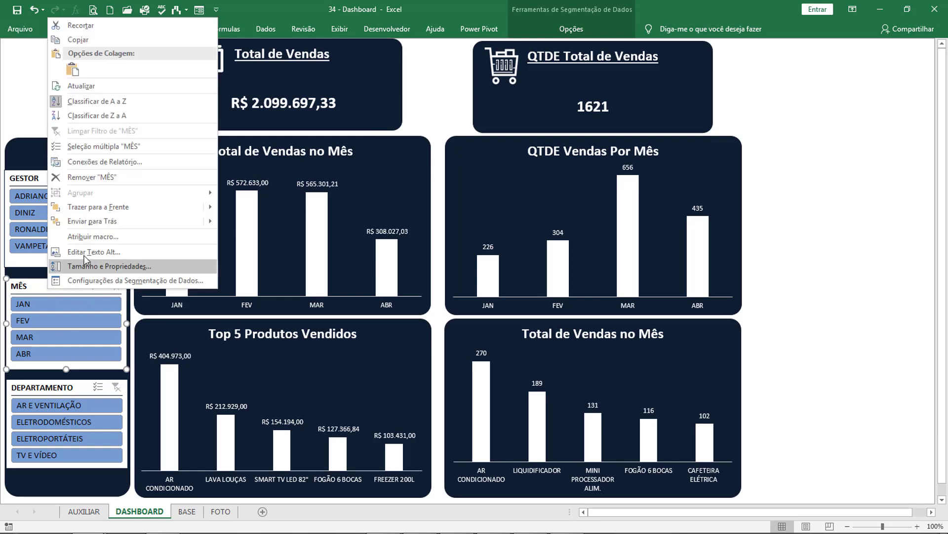
pyautogui.click(105, 162)
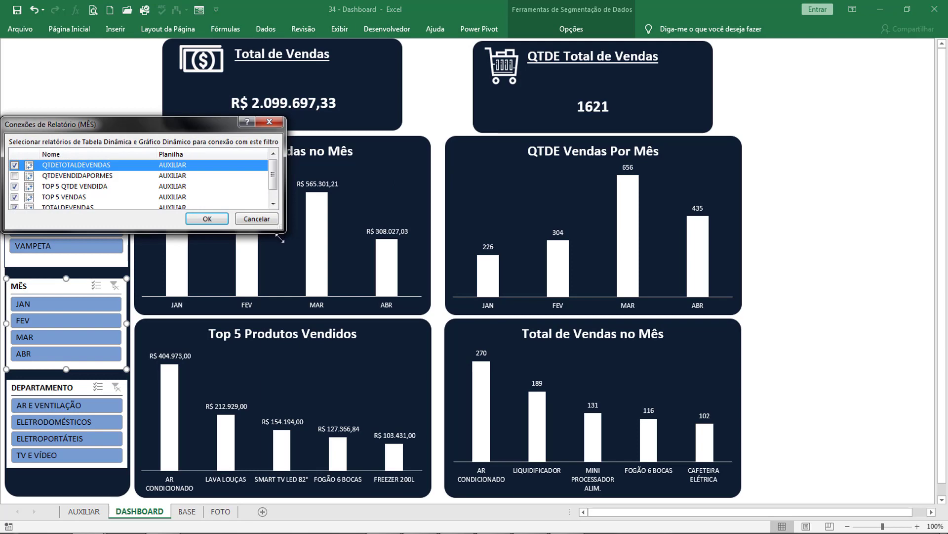
pyautogui.moveTo(280, 238); pyautogui.dragTo(287, 277)
pyautogui.click(34, 218)
pyautogui.click(14, 175)
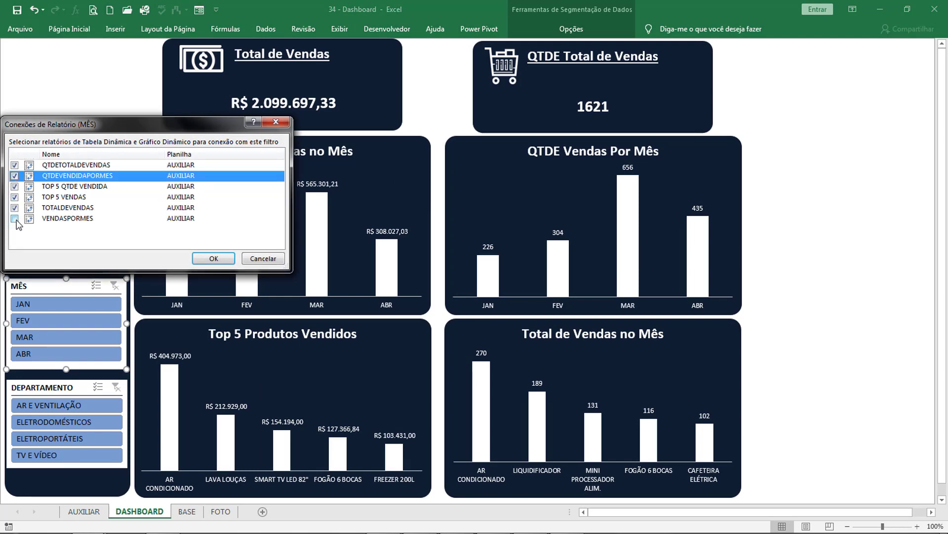
pyautogui.click(14, 218)
pyautogui.click(213, 258)
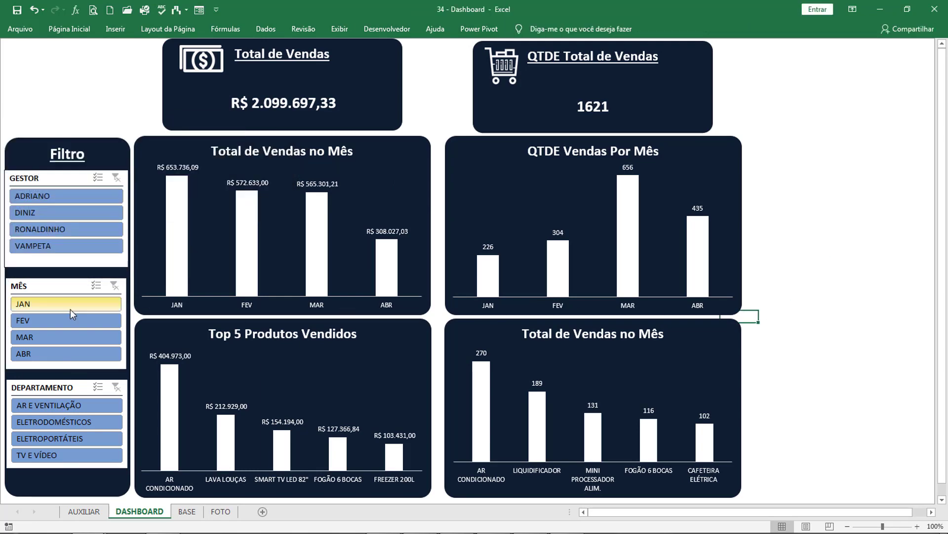
# Filter the dashboard by JAN, turn on multiple selection in the MÊS slicer, and add MAR and FEV
pyautogui.click(70, 310)
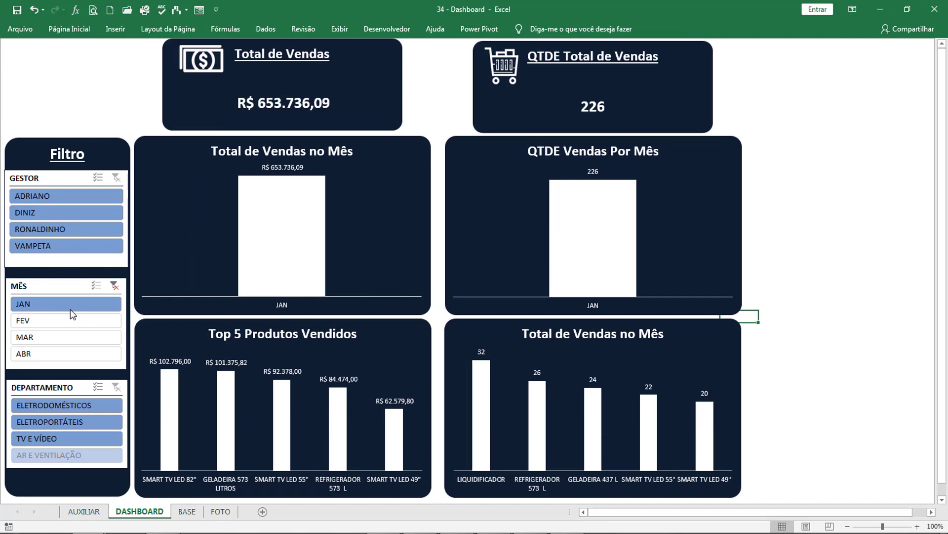
pyautogui.click(96, 286)
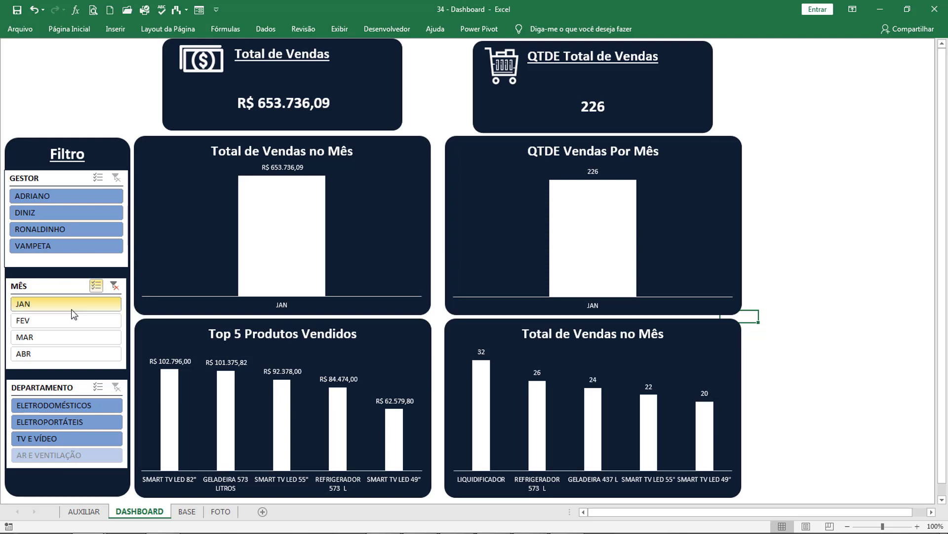
pyautogui.click(40, 336)
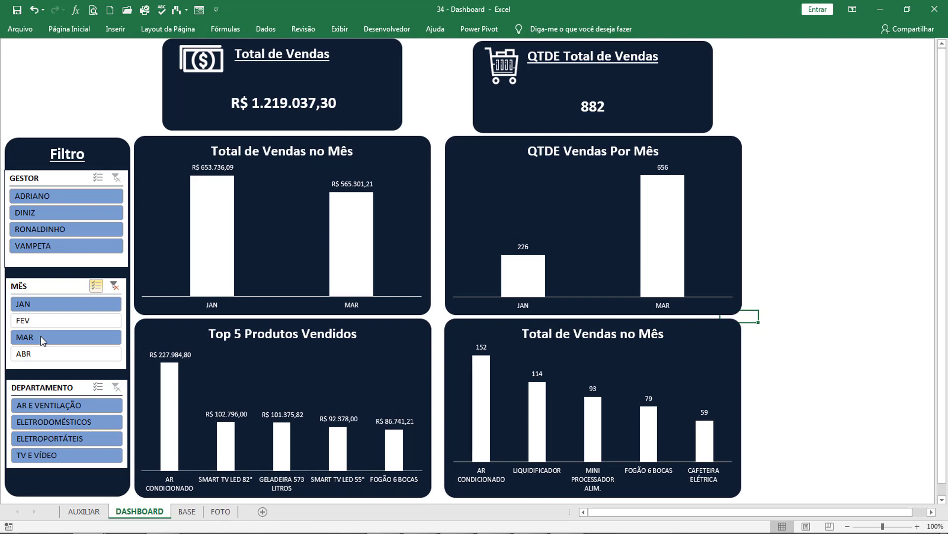
pyautogui.click(44, 322)
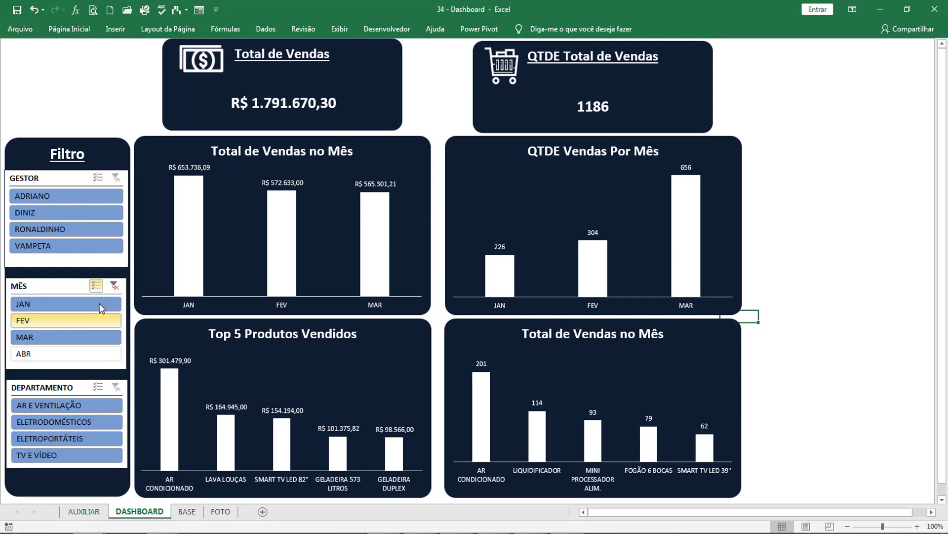
# Clear the MÊS filter, filter the dashboard by JAN, and add MAR using the slicer's multiple selection
pyautogui.click(115, 288)
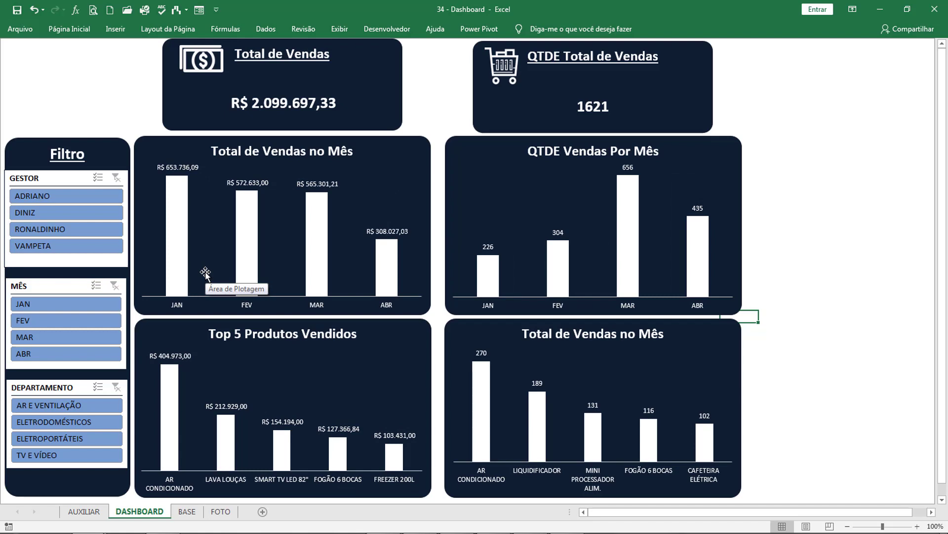
pyautogui.click(73, 303)
pyautogui.click(96, 286)
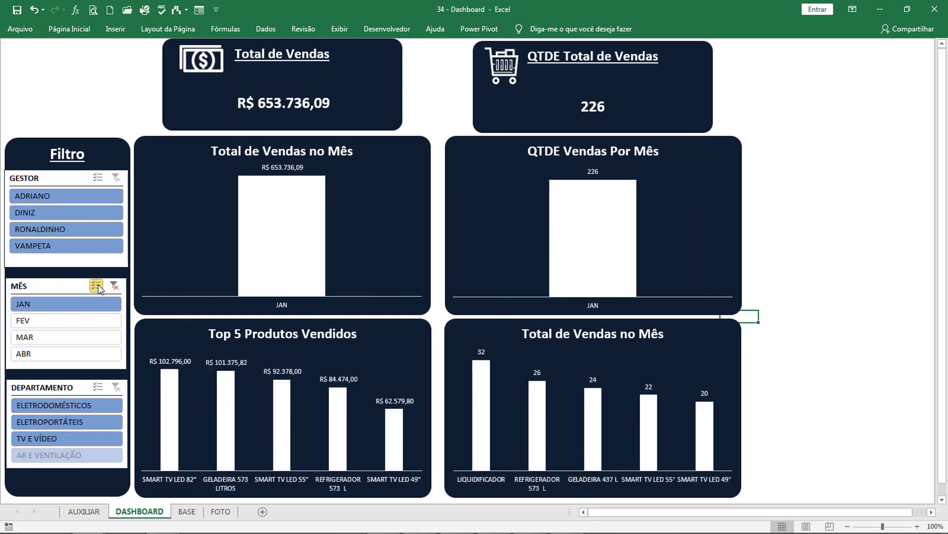
pyautogui.click(70, 339)
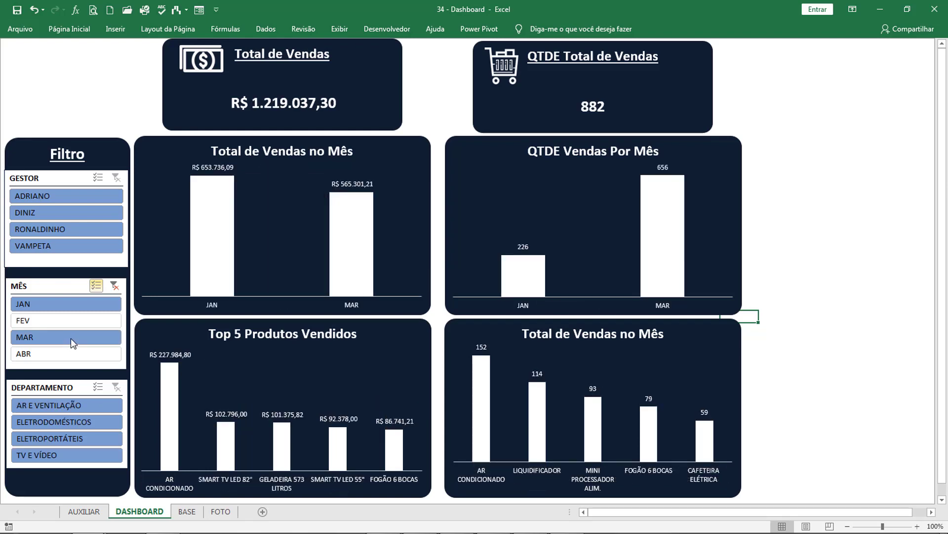
# Turn off multiple selection in the MÊS slicer, test FEV, ABR and JAN individually, and clear the filter
pyautogui.click(96, 286)
pyautogui.click(74, 320)
pyautogui.click(72, 354)
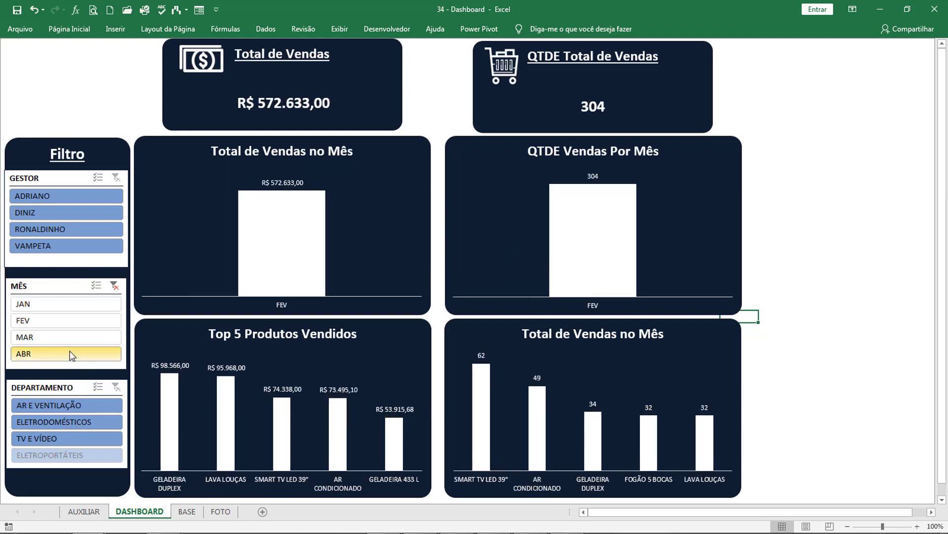
pyautogui.click(79, 320)
pyautogui.click(84, 305)
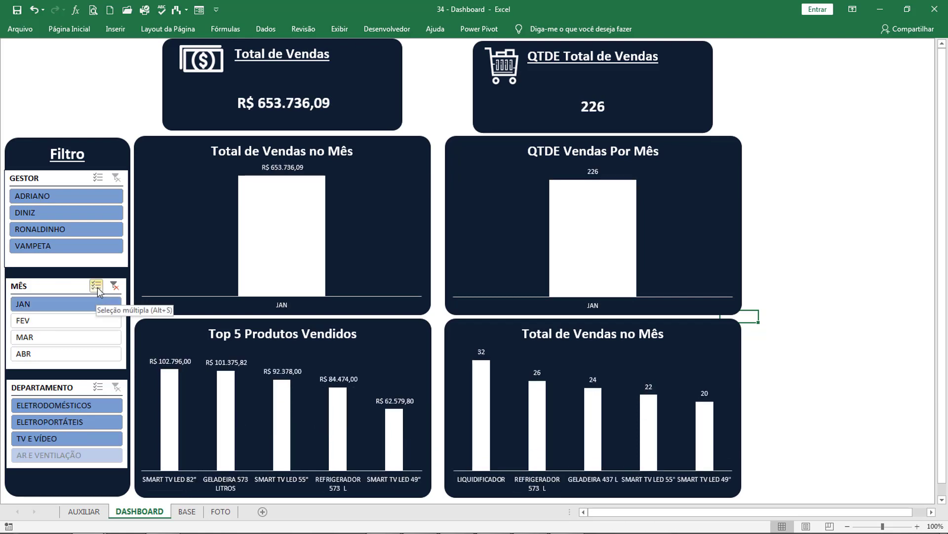
pyautogui.click(114, 286)
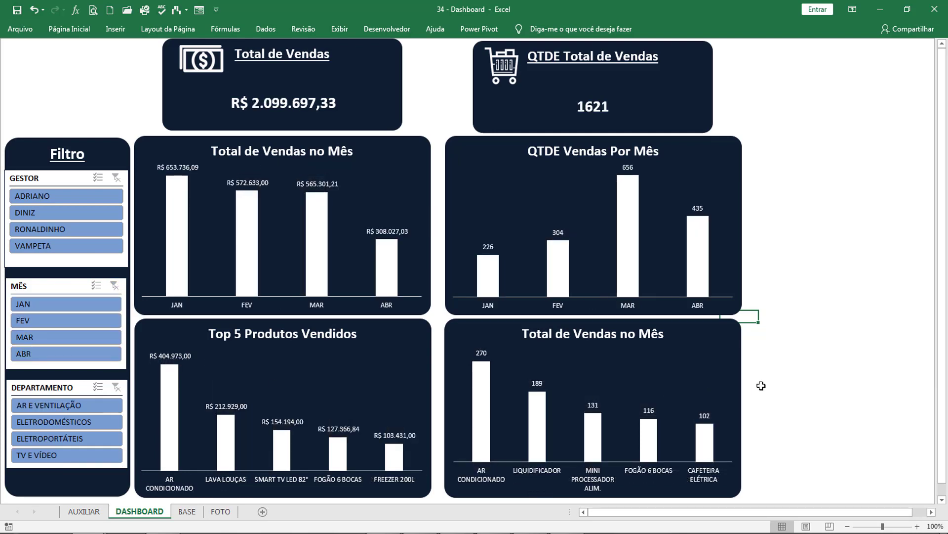
# Review which reports are connected to the MÊS slicer and close the dialog without changes
pyautogui.rightClick(47, 286)
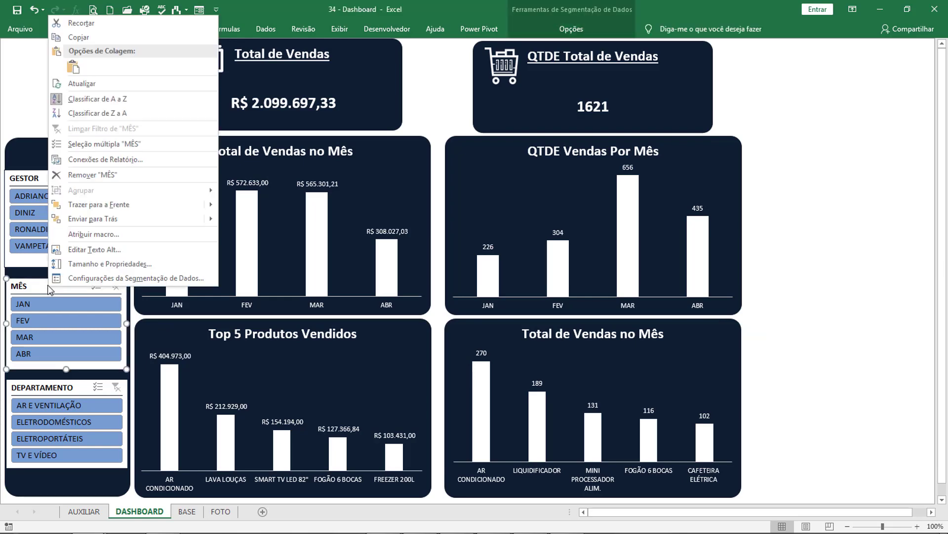
pyautogui.click(105, 163)
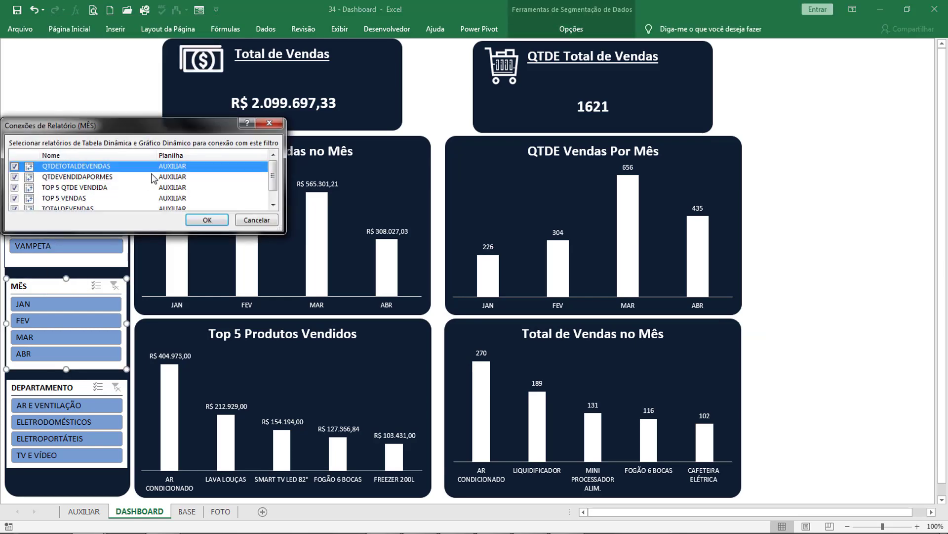
pyautogui.click(269, 123)
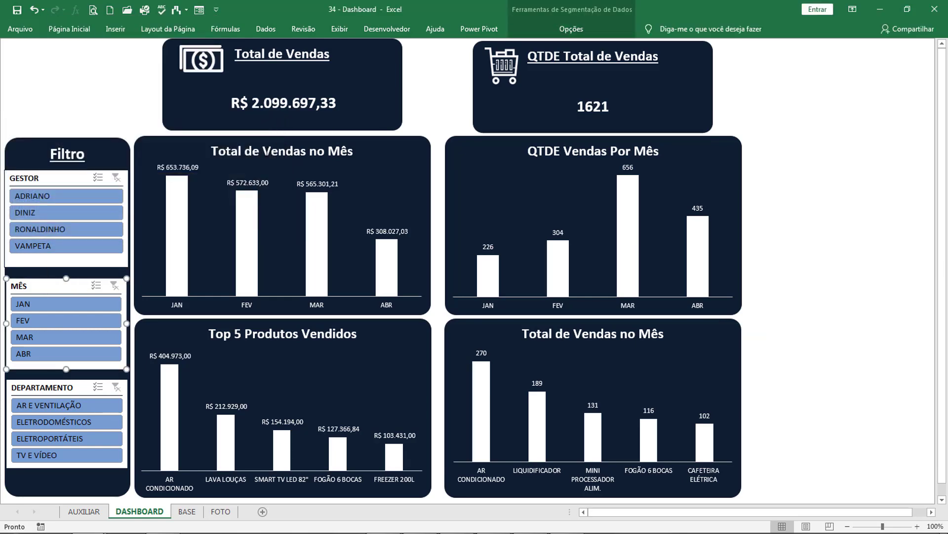
# Connect the DEPARTAMENTO slicer to VENDASPORMES, TOP 5 VENDAS, TOP 5 QTDE VENDIDA, QTDEVENDIDAPORMES and QTDETOTALDEVENDAS, keeping TOTALDEVENDAS connected
pyautogui.click(49, 387)
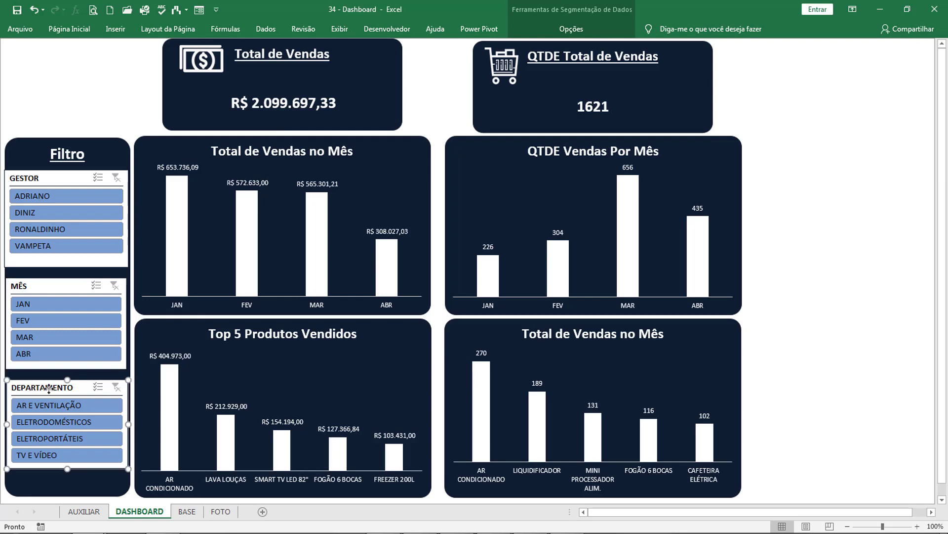
pyautogui.rightClick(49, 387)
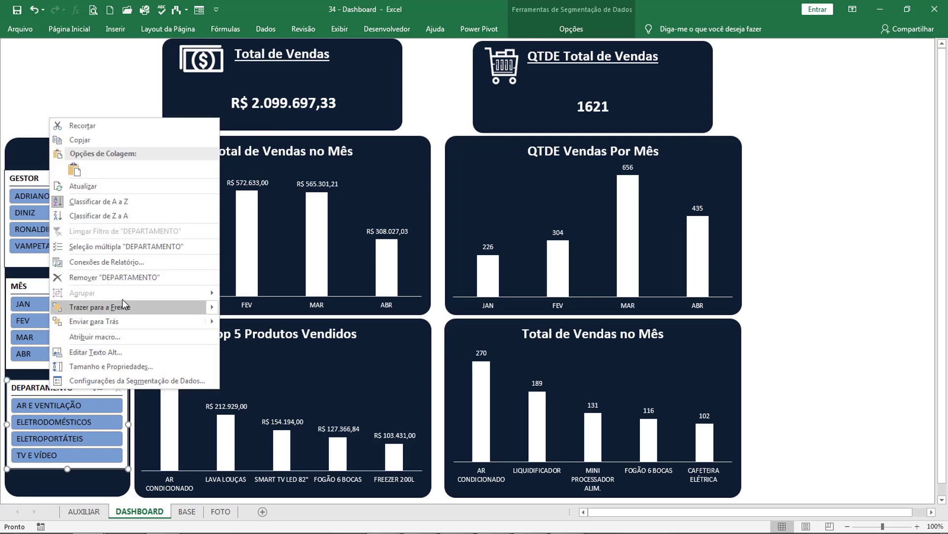
pyautogui.click(132, 261)
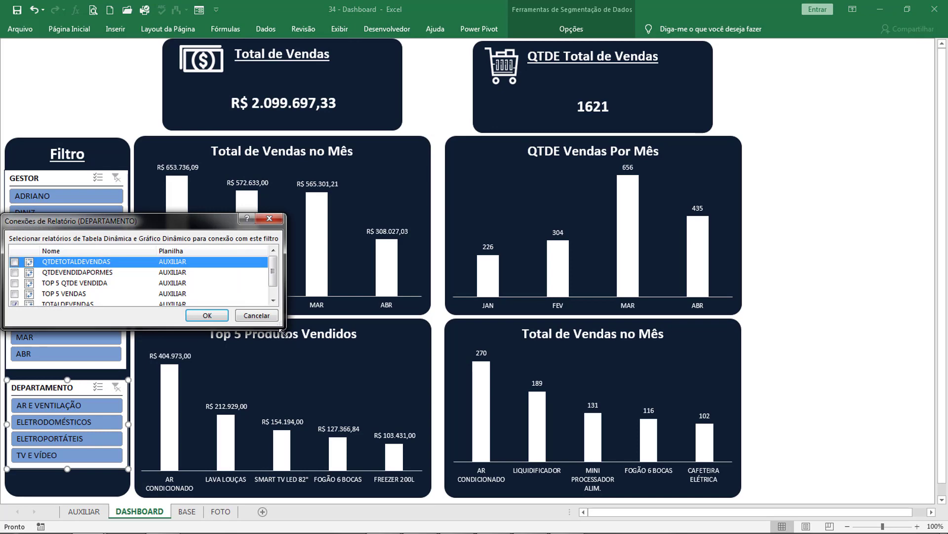
pyautogui.click(14, 314)
pyautogui.click(14, 293)
pyautogui.click(14, 283)
pyautogui.click(14, 272)
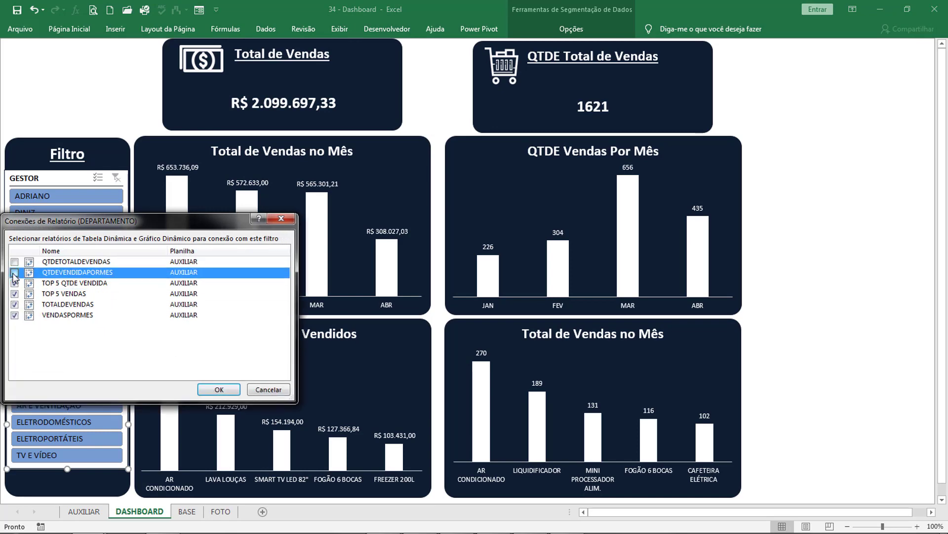
pyautogui.click(14, 261)
pyautogui.click(219, 389)
pyautogui.click(838, 362)
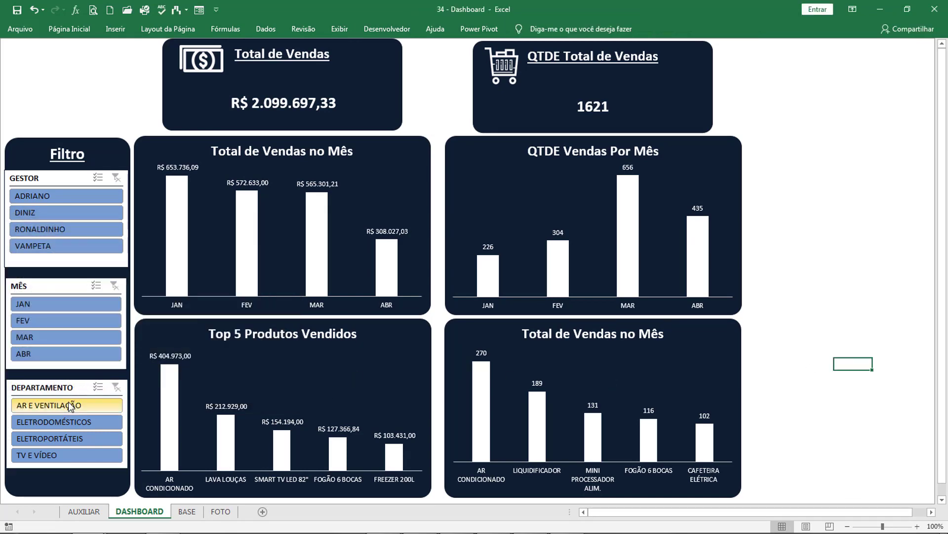
# Test the DEPARTAMENTO slicer with each department in turn, leaving the dashboard filtered by ELETROPORTÁTEIS
pyautogui.click(68, 405)
pyautogui.click(55, 422)
pyautogui.click(59, 439)
pyautogui.click(82, 452)
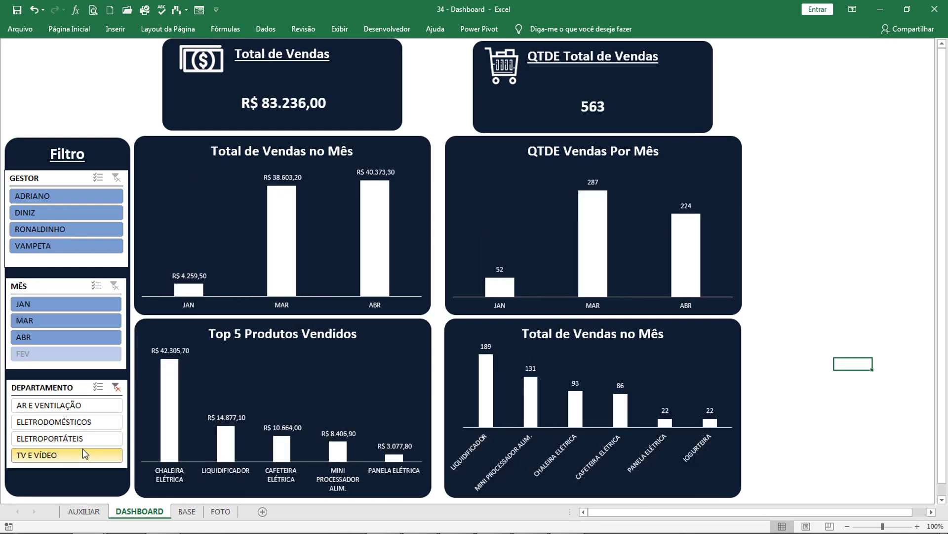
pyautogui.click(85, 438)
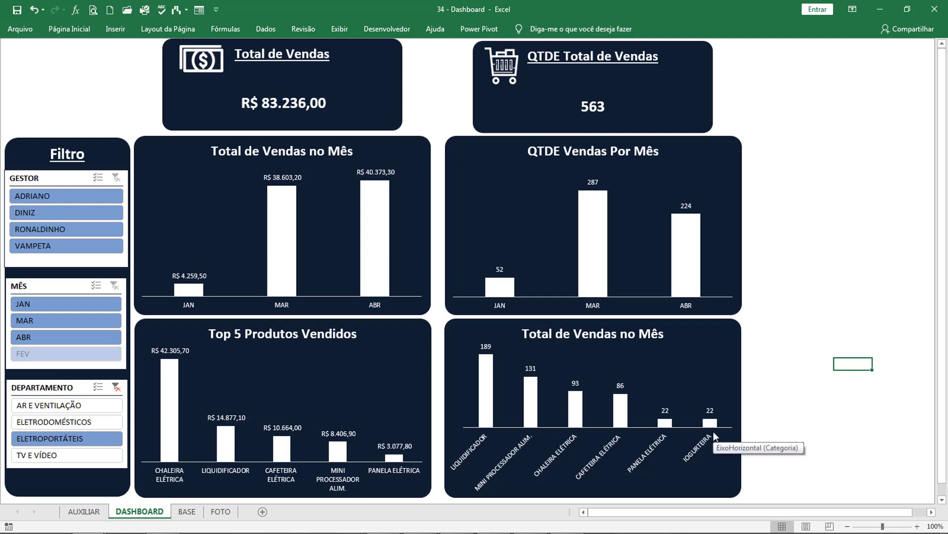
# Test the greyed-out FEV item in the MÊS slicer, clear that filter, and inspect the QTDE Vendas Por Mês chart
pyautogui.click(95, 354)
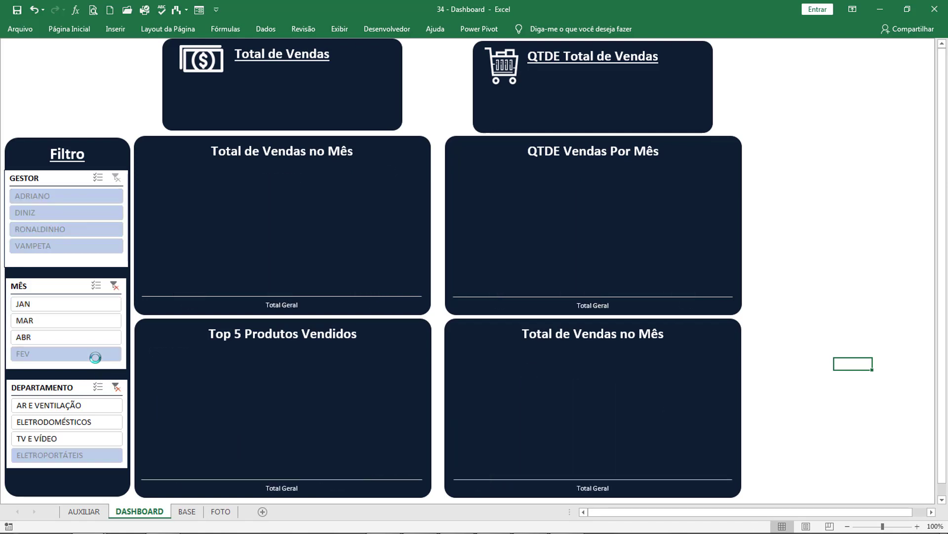
pyautogui.click(115, 285)
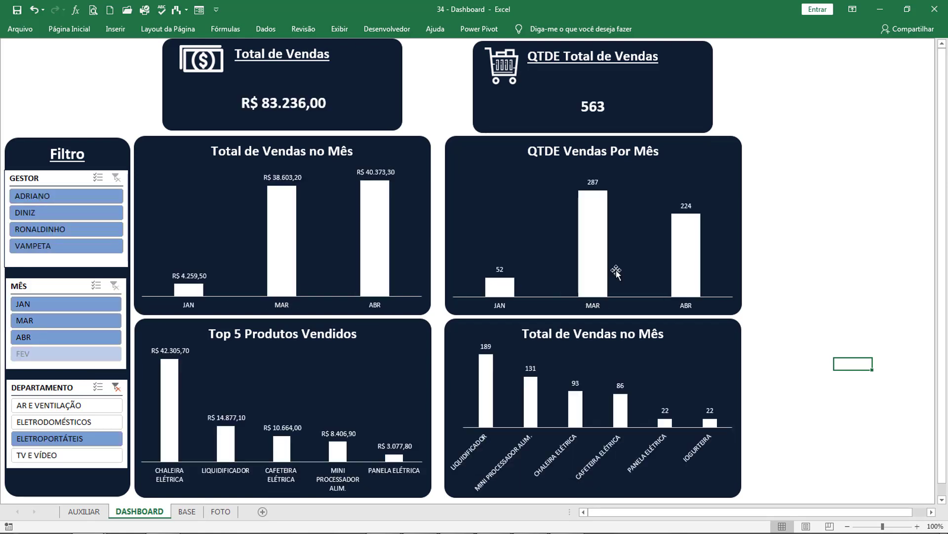
pyautogui.moveTo(681, 264)
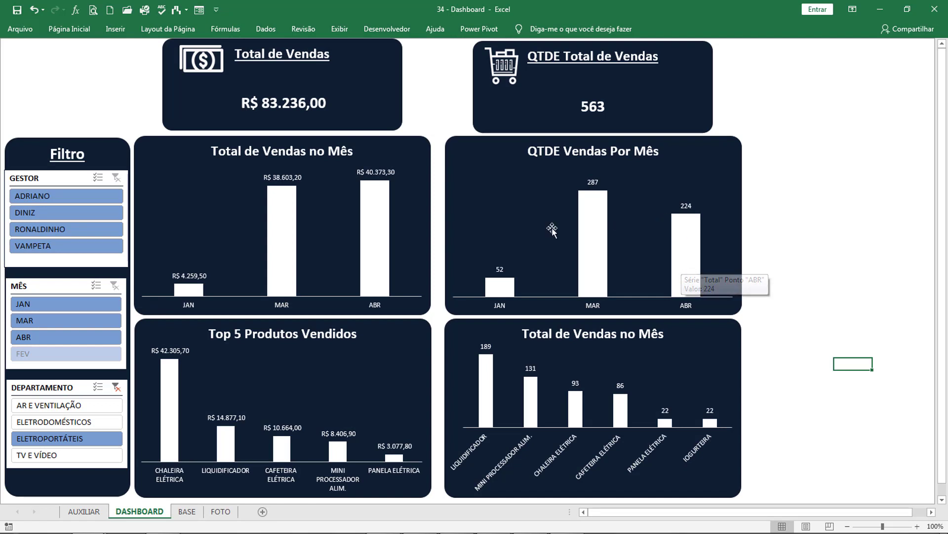
# Set the MÊS slicer to hide items with no data
pyautogui.click(46, 288)
pyautogui.rightClick(43, 286)
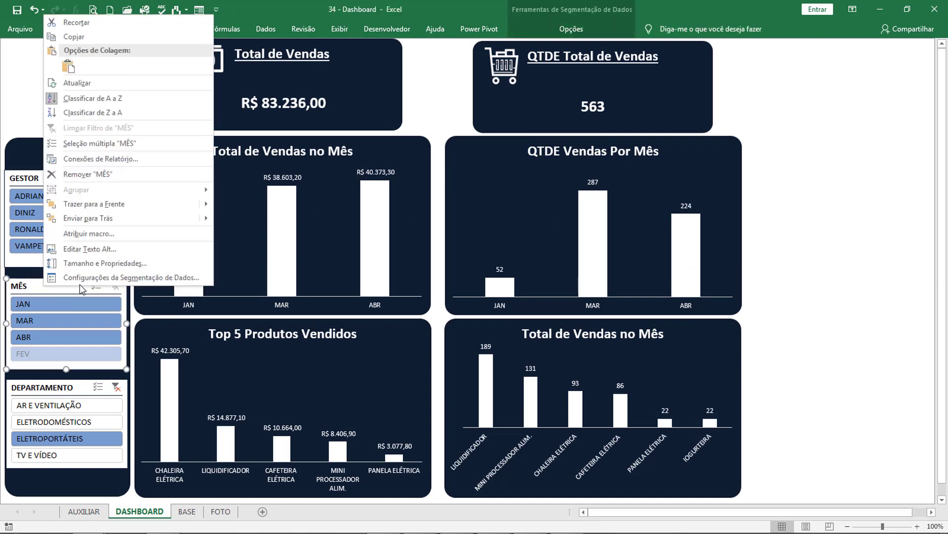
pyautogui.click(168, 279)
pyautogui.moveTo(210, 215); pyautogui.dragTo(331, 184)
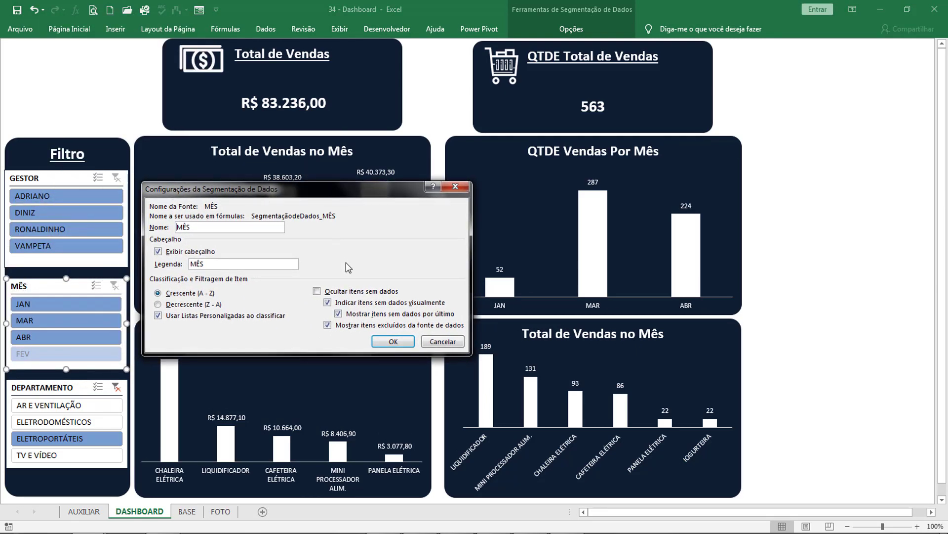
pyautogui.click(317, 291)
pyautogui.click(393, 341)
# Set the GESTOR slicer to hide items with no data
pyautogui.click(15, 181)
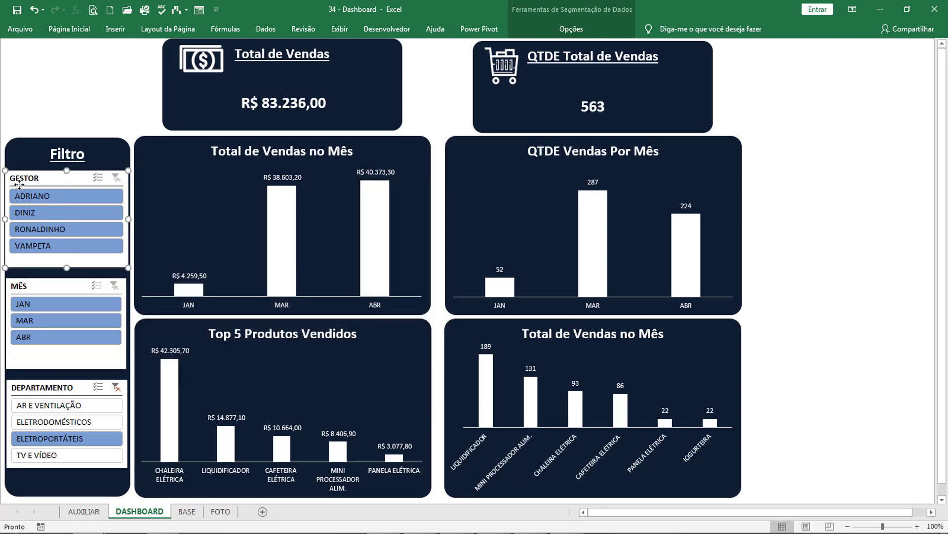
pyautogui.rightClick(20, 179)
pyautogui.click(59, 447)
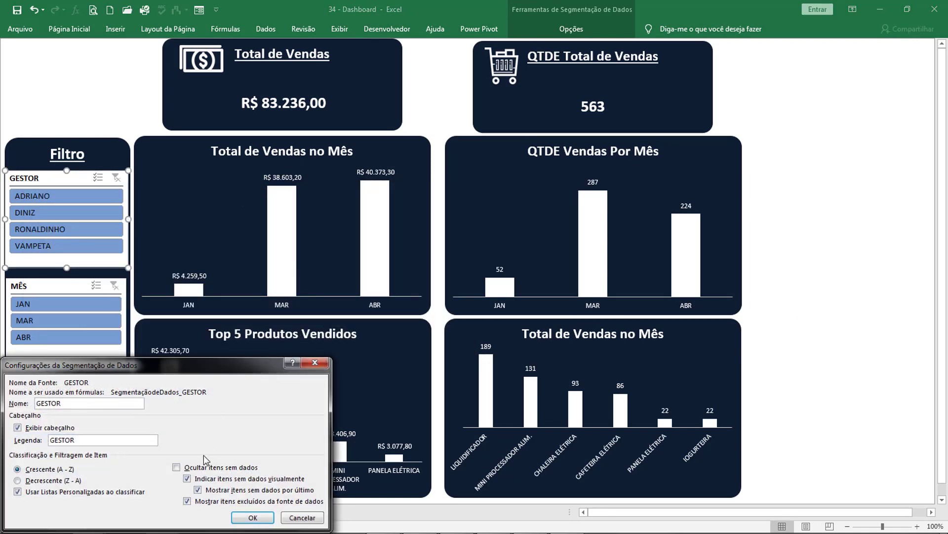
pyautogui.click(176, 465)
pyautogui.click(248, 513)
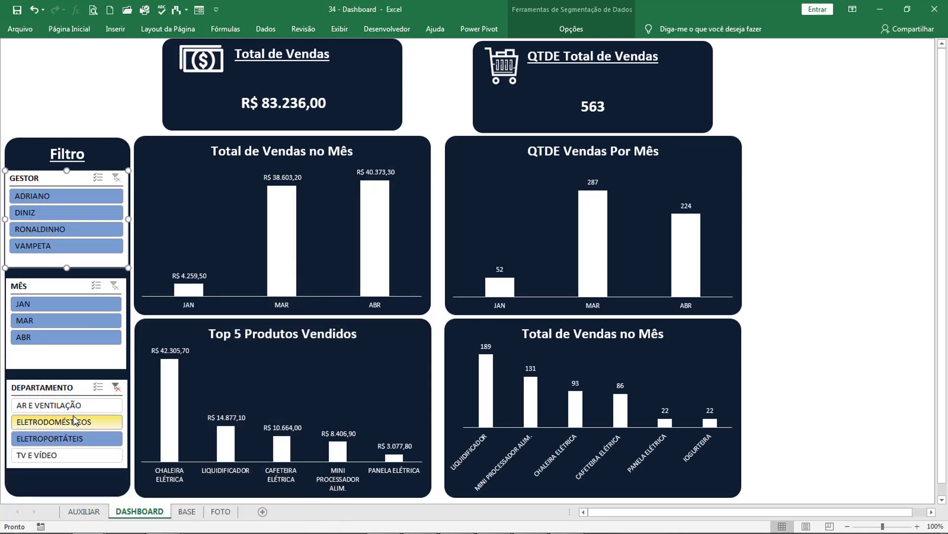
# Set the DEPARTAMENTO slicer to hide items with no data, and clear its filter
pyautogui.rightClick(54, 393)
pyautogui.click(170, 385)
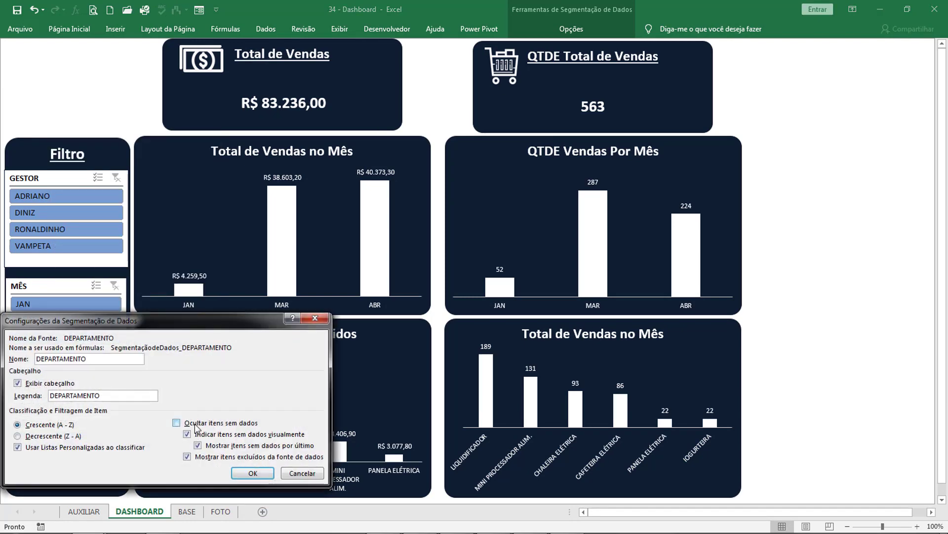
pyautogui.click(175, 422)
pyautogui.click(251, 471)
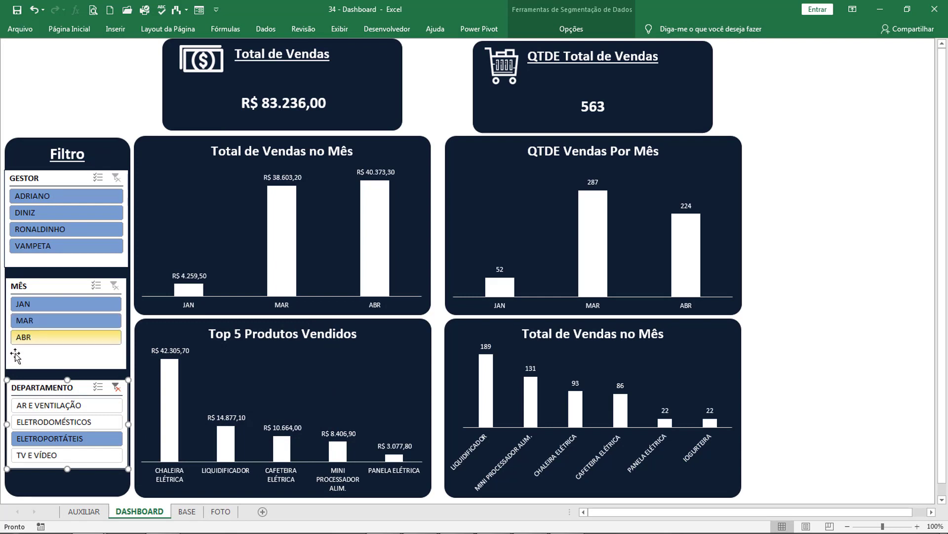
pyautogui.click(117, 387)
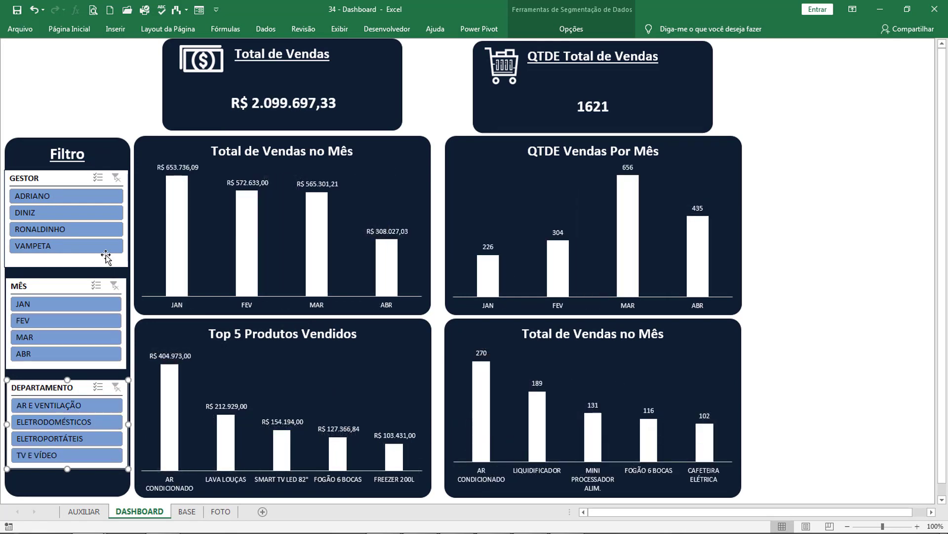
pyautogui.click(816, 270)
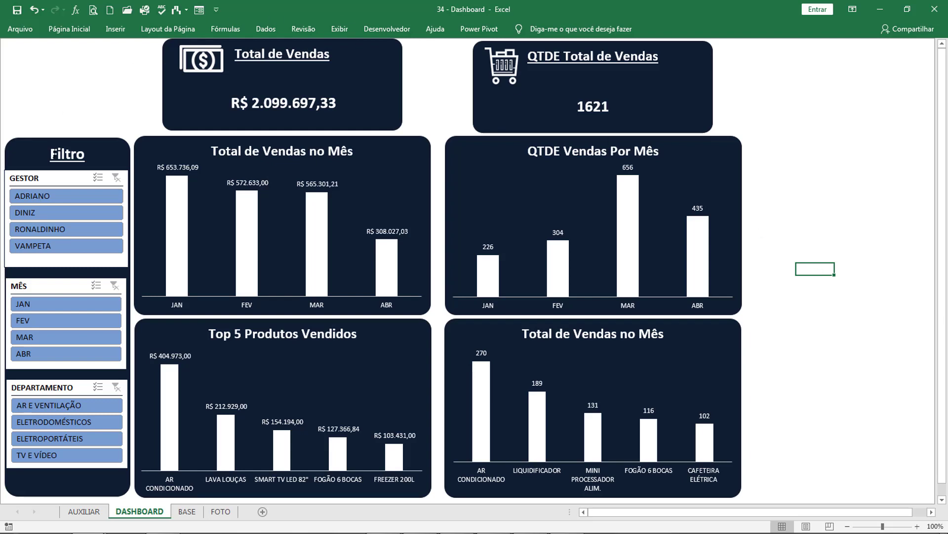
# Apply the first dark (Escura) navy slicer style to the GESTOR slicer
pyautogui.click(48, 171)
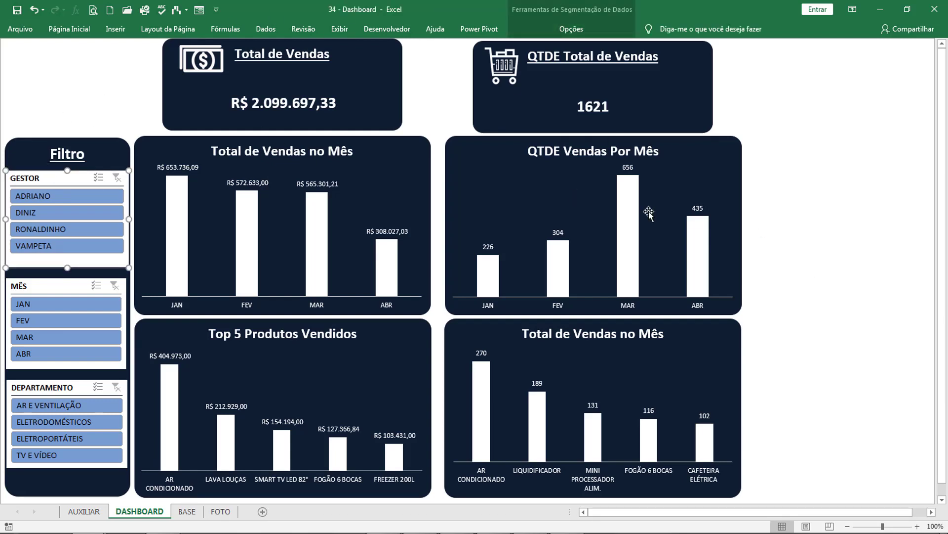
pyautogui.click(800, 254)
pyautogui.click(52, 178)
pyautogui.click(571, 28)
pyautogui.click(445, 73)
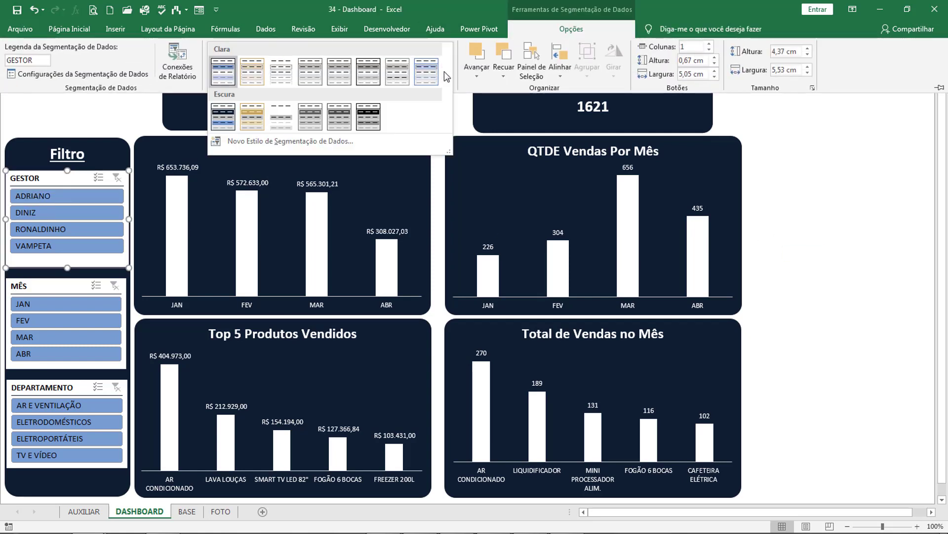
pyautogui.click(223, 116)
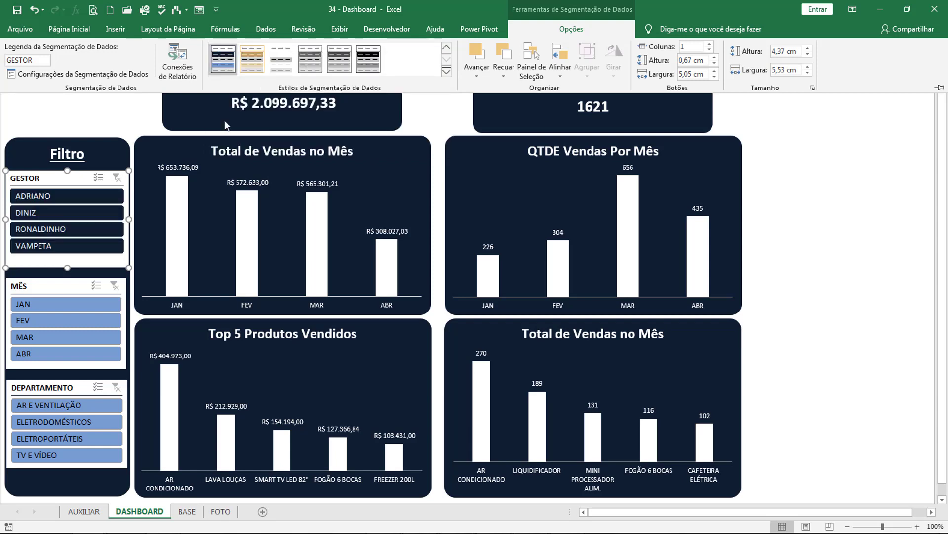
# Apply the same dark navy slicer style to the MÊS slicer
pyautogui.click(58, 285)
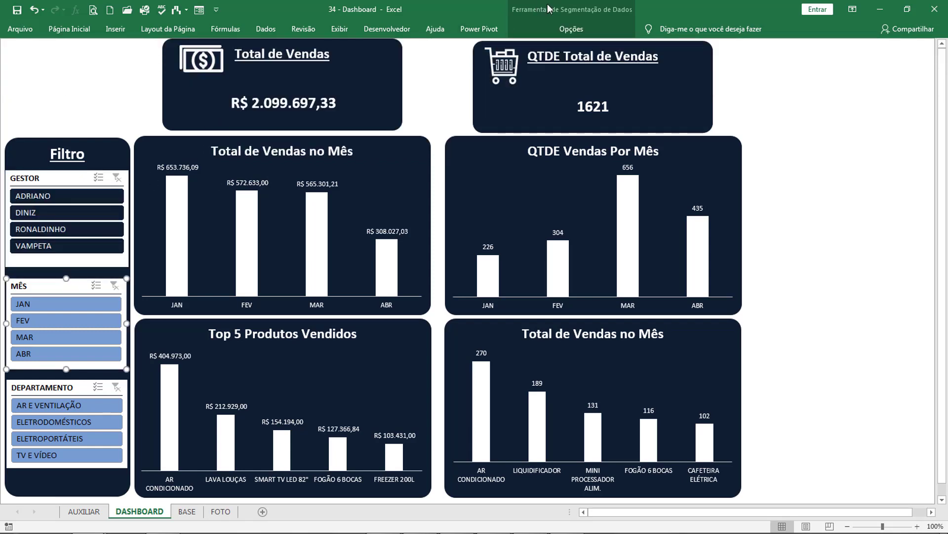
pyautogui.click(571, 28)
pyautogui.click(446, 71)
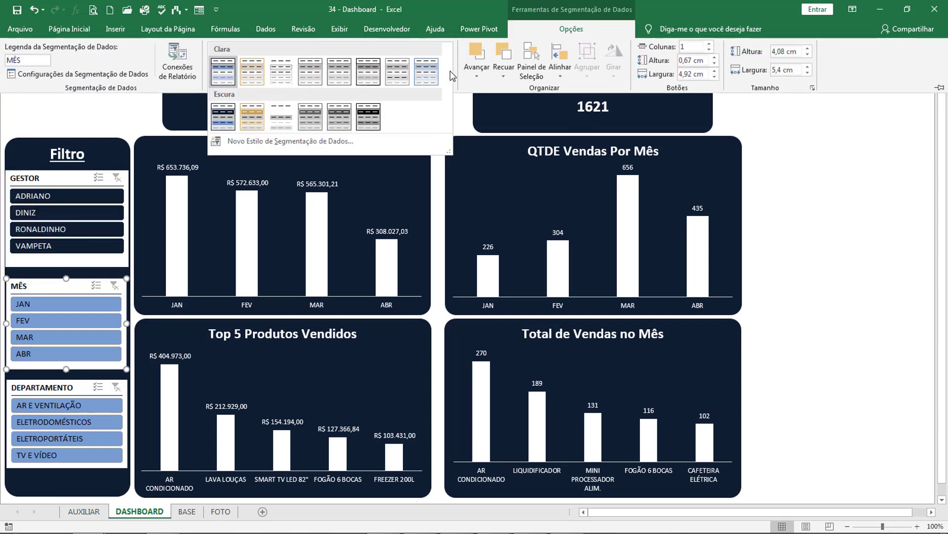
pyautogui.click(224, 116)
# Apply the same dark navy slicer style to the DEPARTAMENTO slicer
pyautogui.click(42, 388)
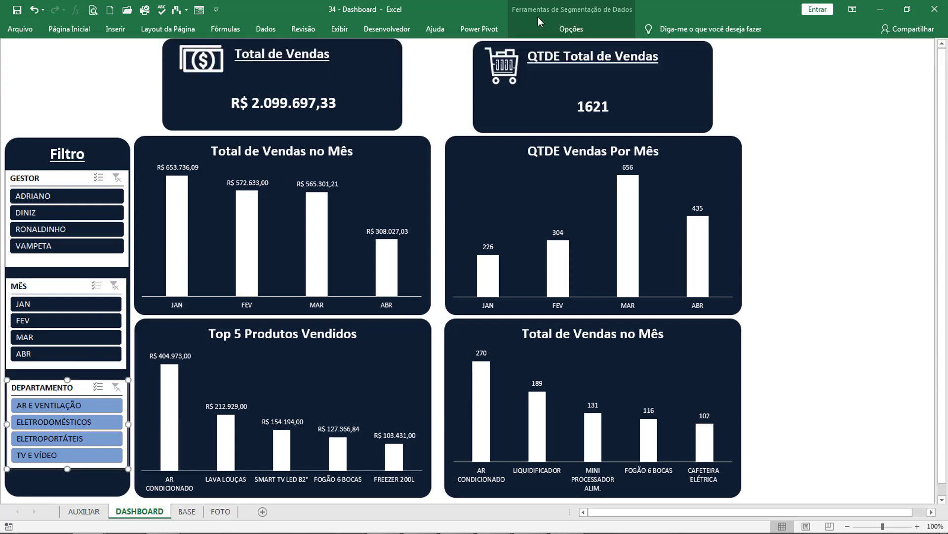
pyautogui.click(571, 29)
pyautogui.click(446, 71)
pyautogui.click(223, 116)
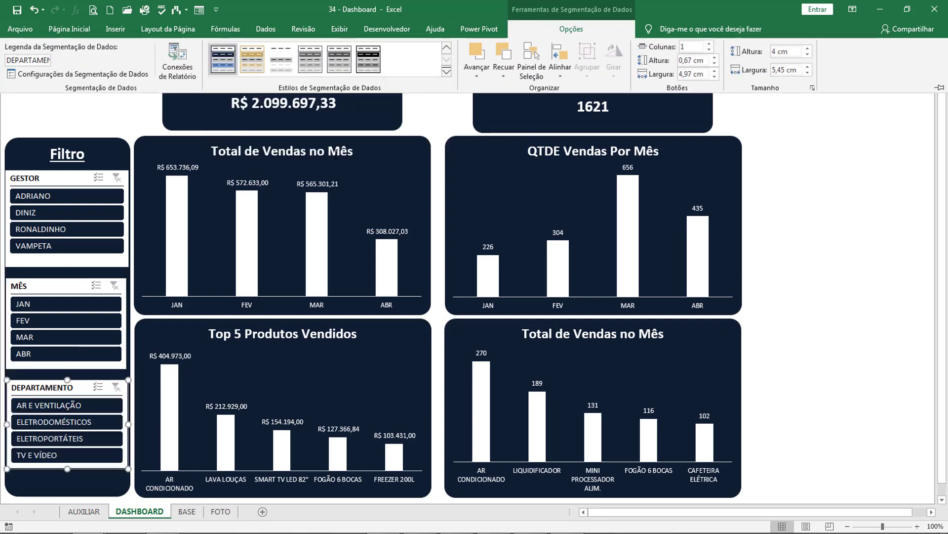
# Test the slicers with several managers, months FEV and MAR, and departments AR E VENTILAÇÃO and ELETROPORTÁTEIS, clearing all three filters at the end
pyautogui.click(789, 241)
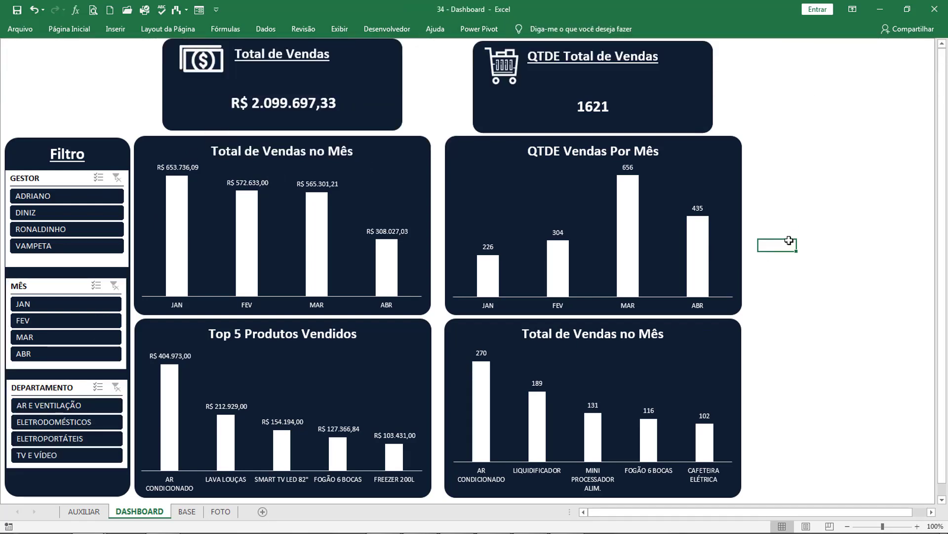
pyautogui.click(76, 196)
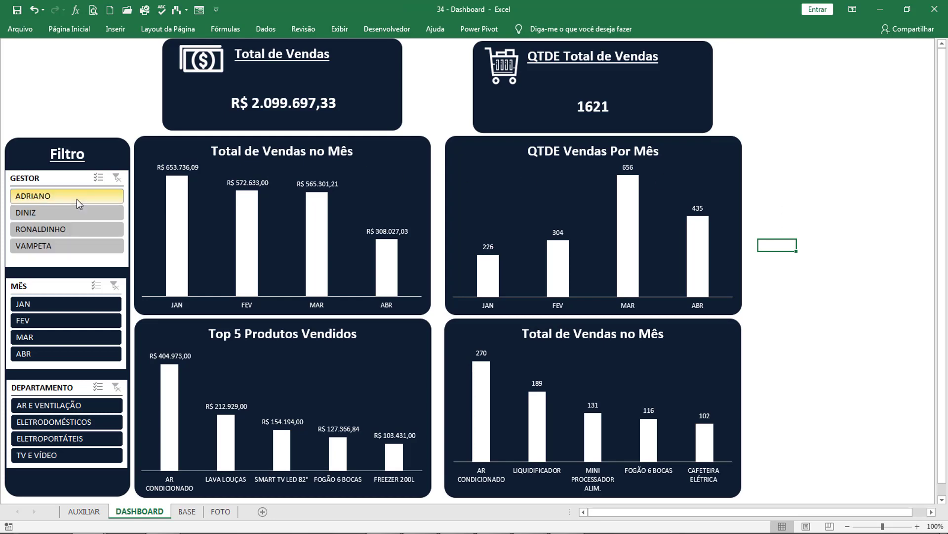
pyautogui.click(79, 213)
pyautogui.click(77, 230)
pyautogui.click(75, 317)
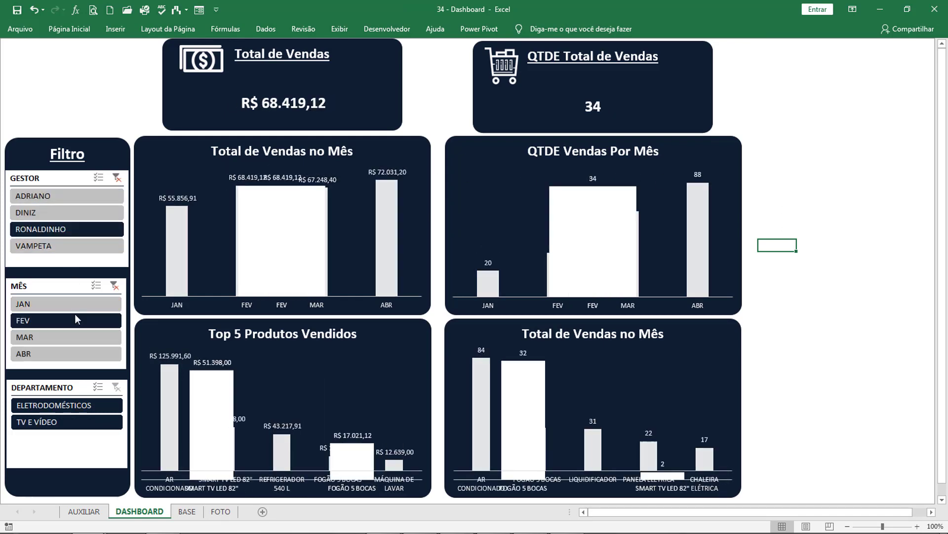
pyautogui.click(74, 337)
pyautogui.click(82, 405)
pyautogui.click(79, 422)
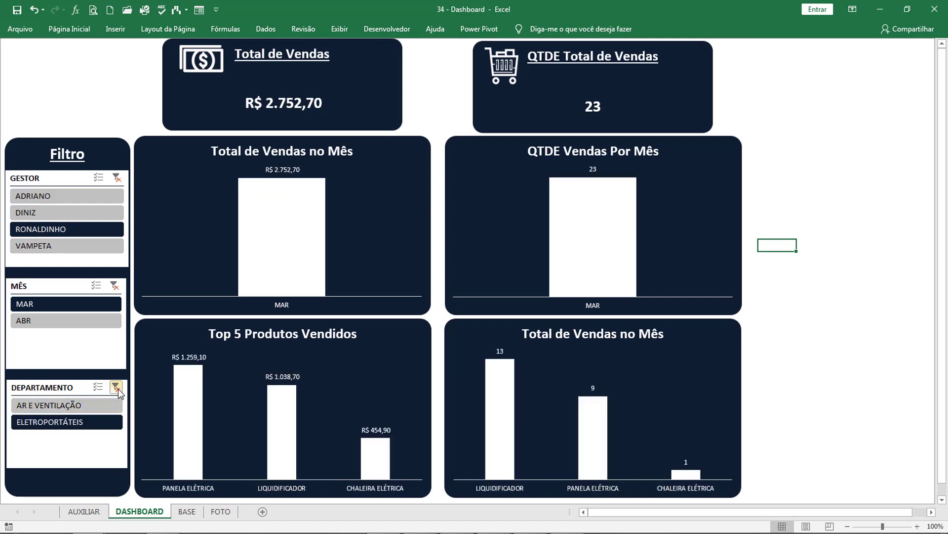
pyautogui.click(116, 387)
pyautogui.click(115, 286)
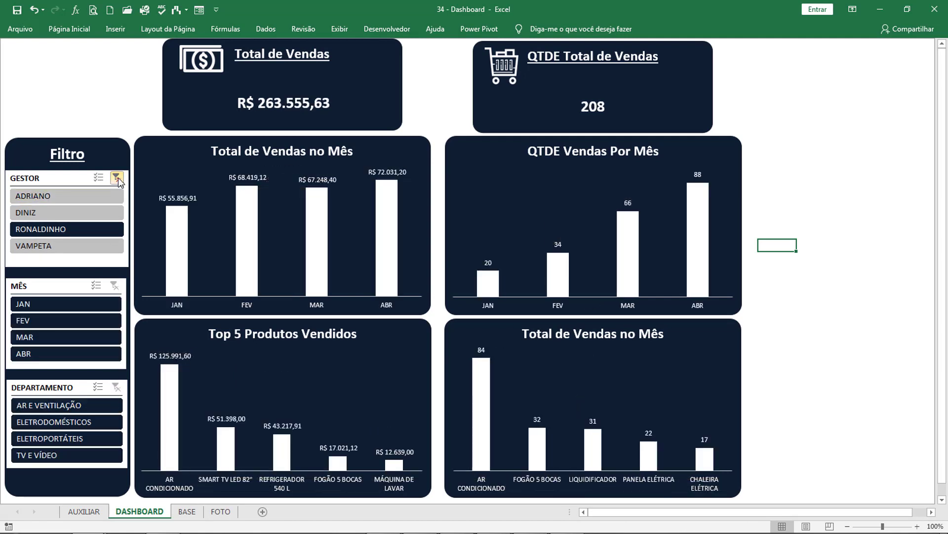
pyautogui.click(117, 177)
# Filter the dashboard by the first manager, month JAN and department ELETROPORTÁTEIS, and clear all three slicers
pyautogui.click(44, 196)
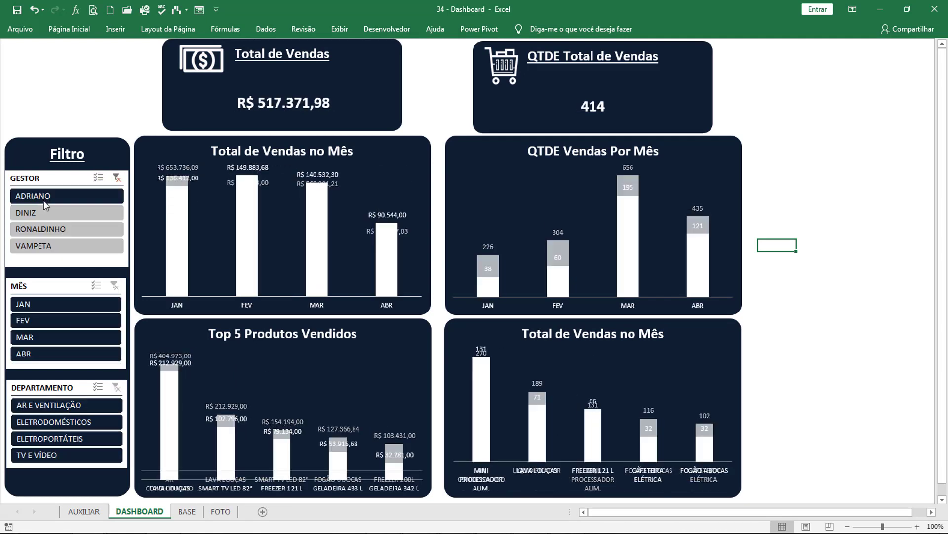
pyautogui.click(58, 308)
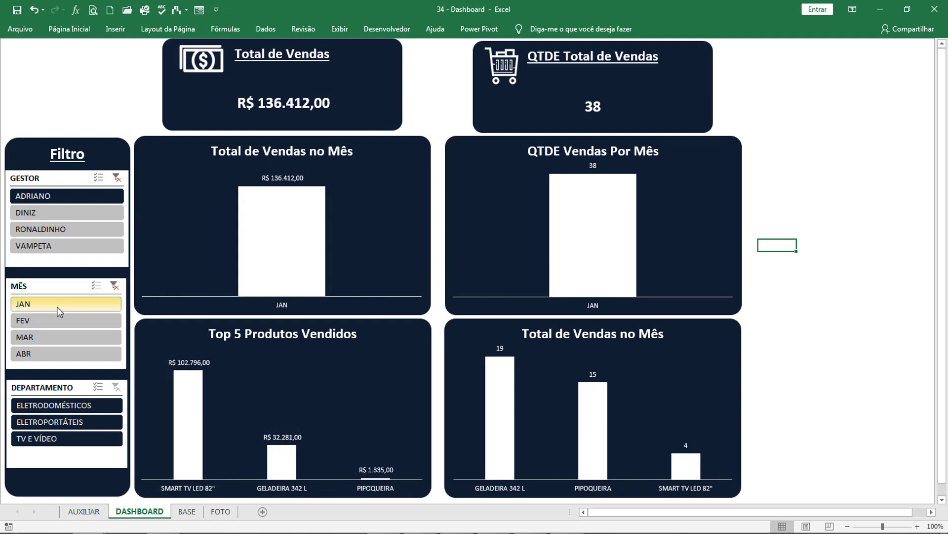
pyautogui.click(67, 422)
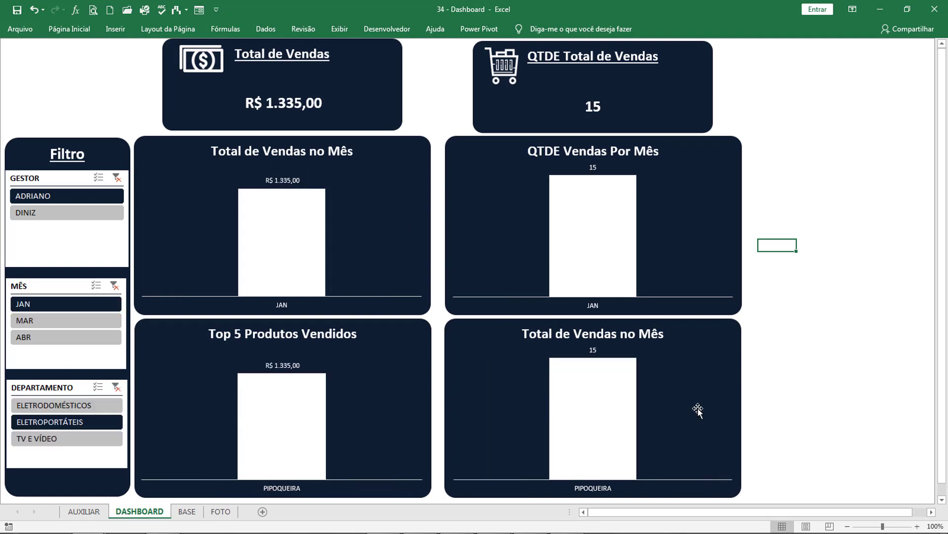
pyautogui.click(115, 387)
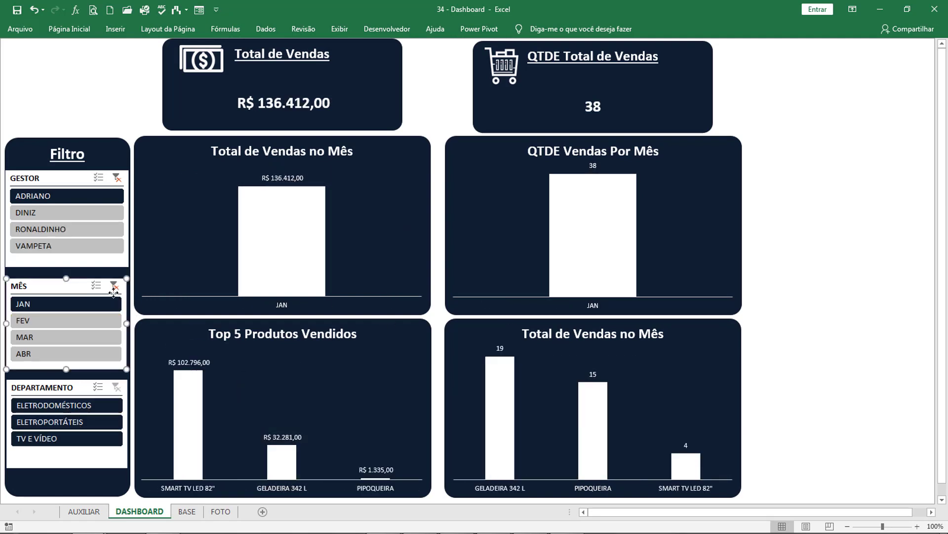
pyautogui.click(114, 285)
pyautogui.click(117, 178)
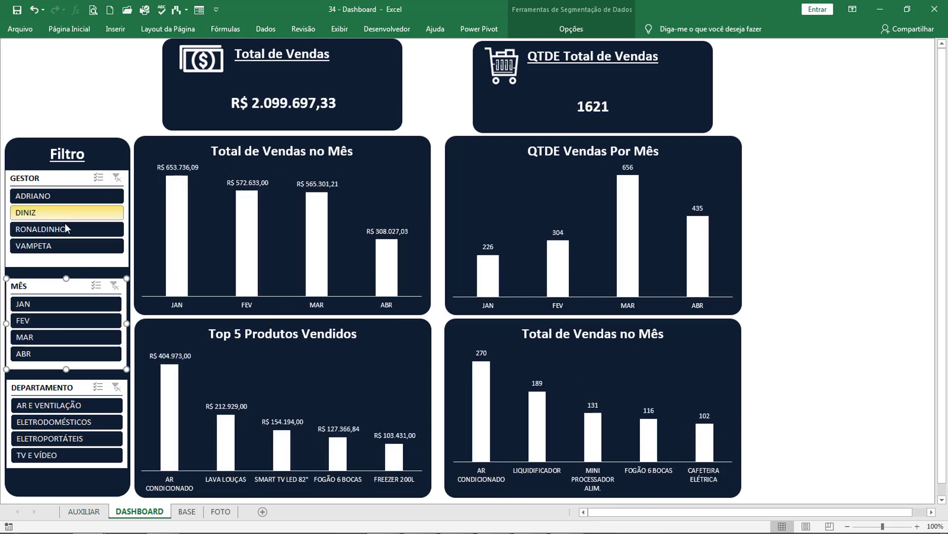
# Filter the dashboard by the third manager and department AR E VENTILAÇÃO, and clear both filters
pyautogui.click(64, 225)
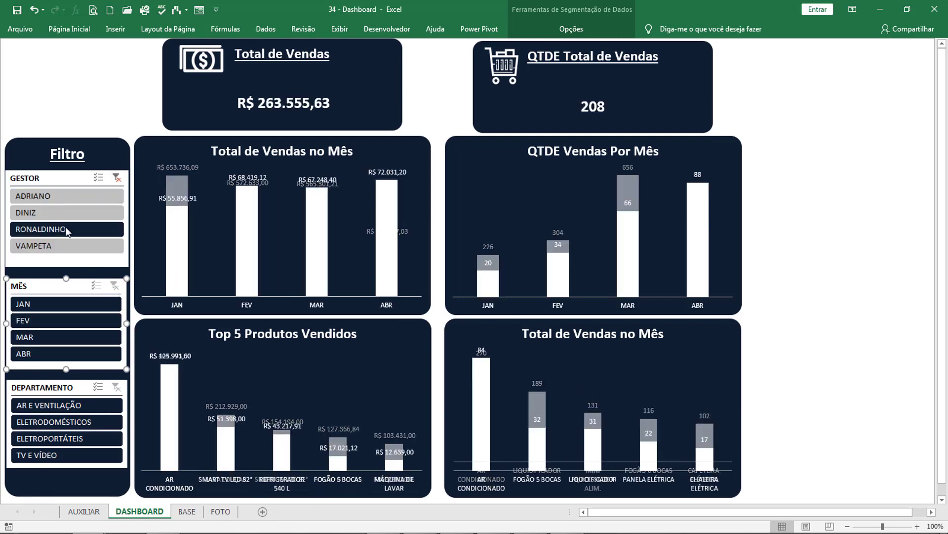
pyautogui.click(69, 407)
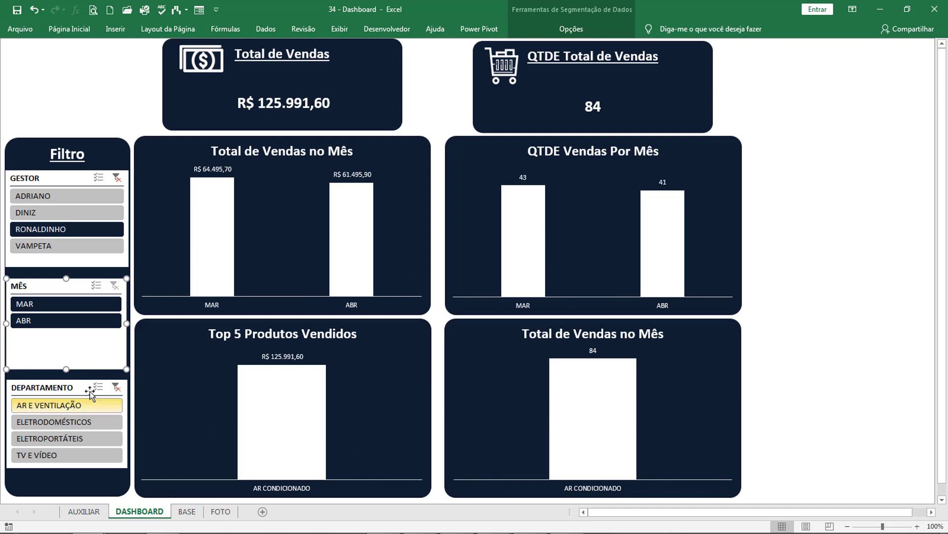
pyautogui.click(117, 387)
pyautogui.click(116, 178)
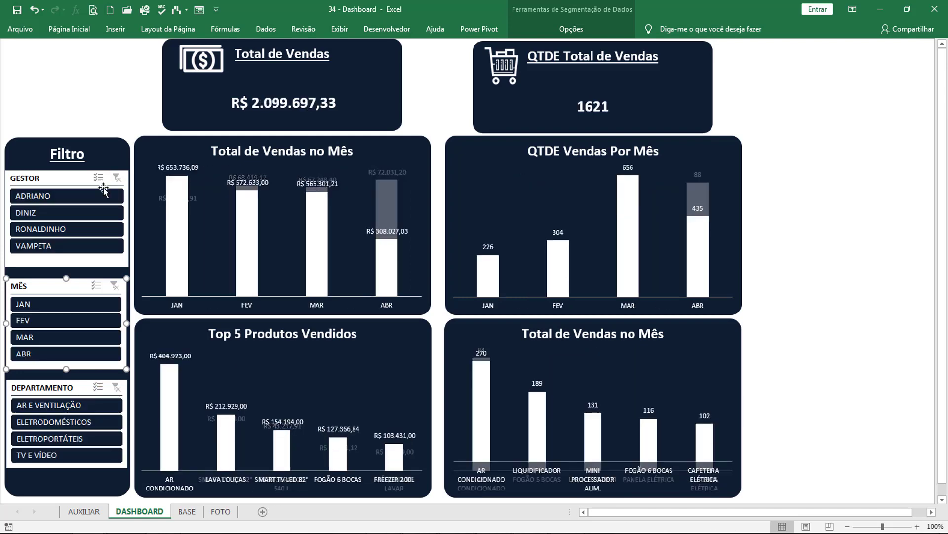
# Filter the dashboard by each manager in turn with the GESTOR slicer, clear its filter and deselect the slicers
pyautogui.click(60, 199)
pyautogui.click(62, 214)
pyautogui.click(64, 230)
pyautogui.click(75, 242)
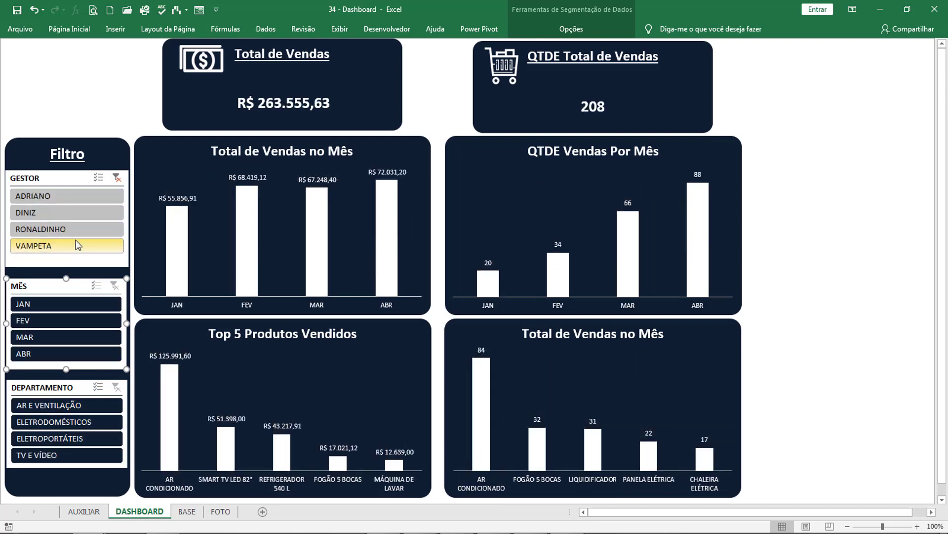
pyautogui.click(117, 178)
pyautogui.click(778, 292)
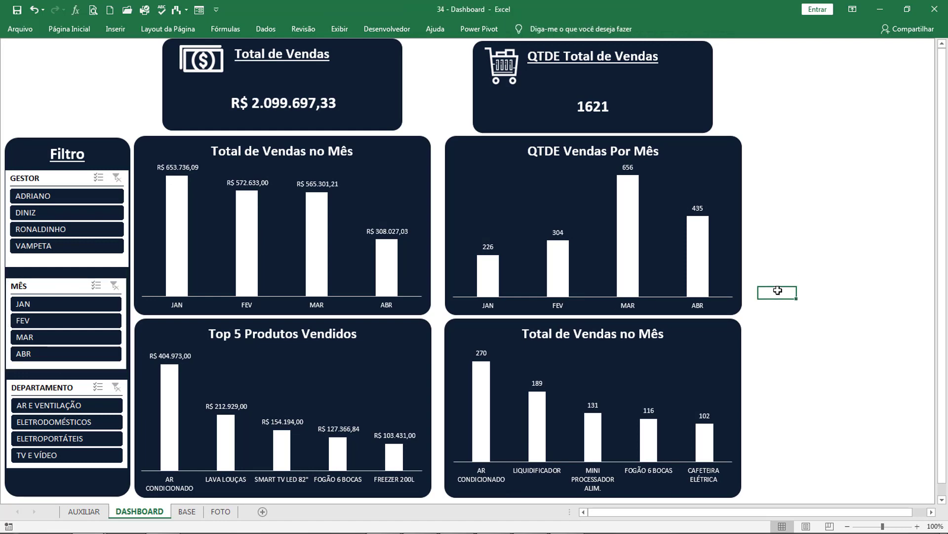
# Look through the workbook's AUXILIAR, DASHBOARD, BASE and FOTO sheets
pyautogui.click(90, 512)
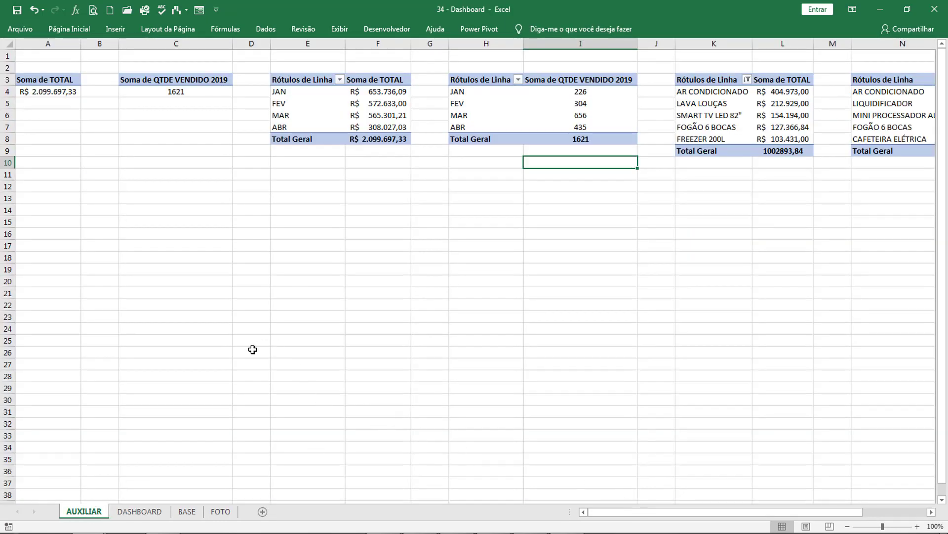
pyautogui.click(138, 512)
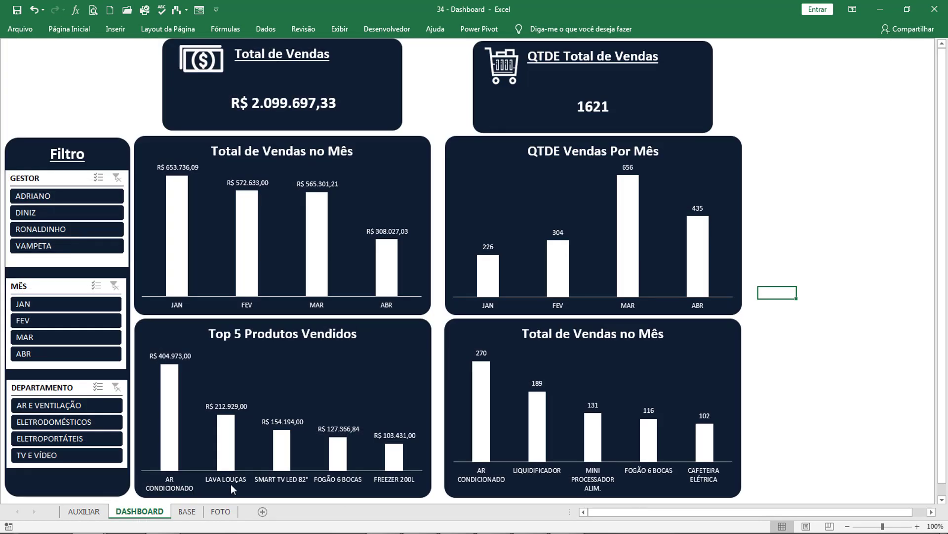
pyautogui.click(227, 514)
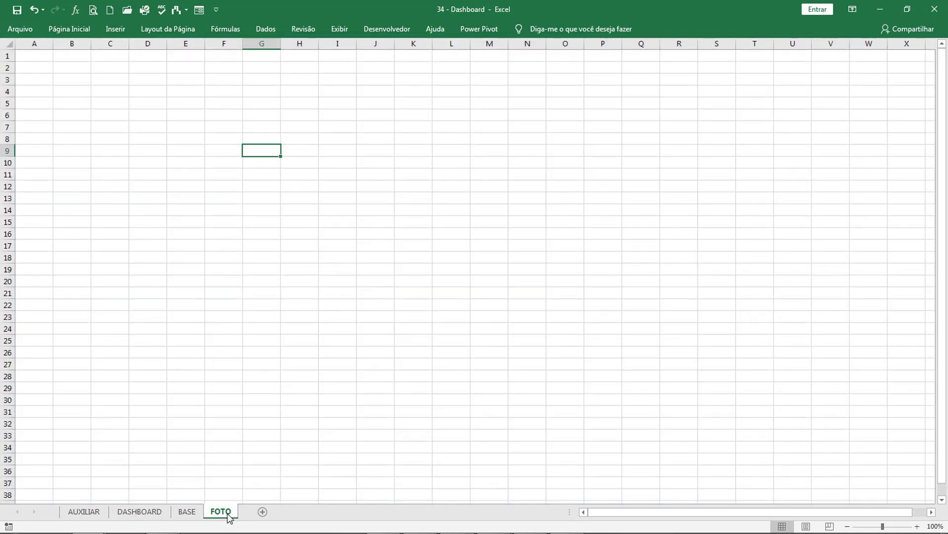
pyautogui.click(141, 511)
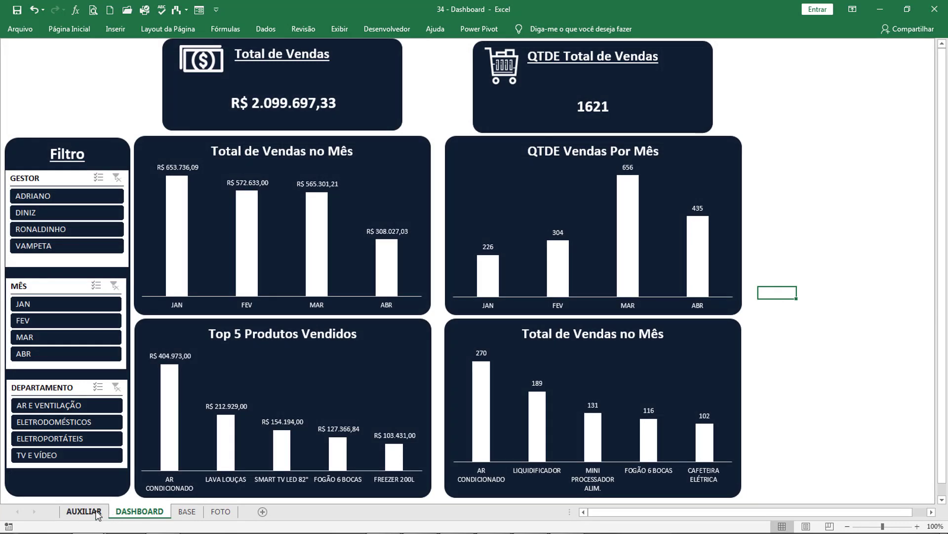
pyautogui.click(84, 512)
pyautogui.click(139, 511)
pyautogui.click(187, 511)
pyautogui.click(221, 511)
pyautogui.hotkey('alt', 'Tab')
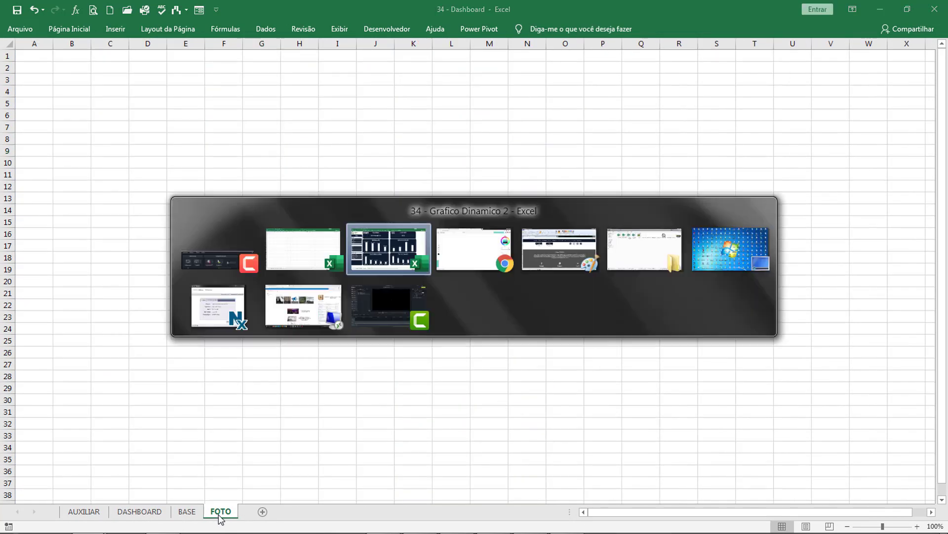
pyautogui.hotkey('alt', 'Tab')
pyautogui.hotkey('alt', 'Tab')
pyautogui.hotkey('alt', 'Tab')
pyautogui.hotkey('alt', 'Tab')
pyautogui.hotkey('alt', 'Tab')
pyautogui.hotkey('alt', 'Tab')
pyautogui.hotkey('alt', 'Tab')
pyautogui.hotkey('alt', 'Tab')
pyautogui.hotkey('alt', 'Tab')
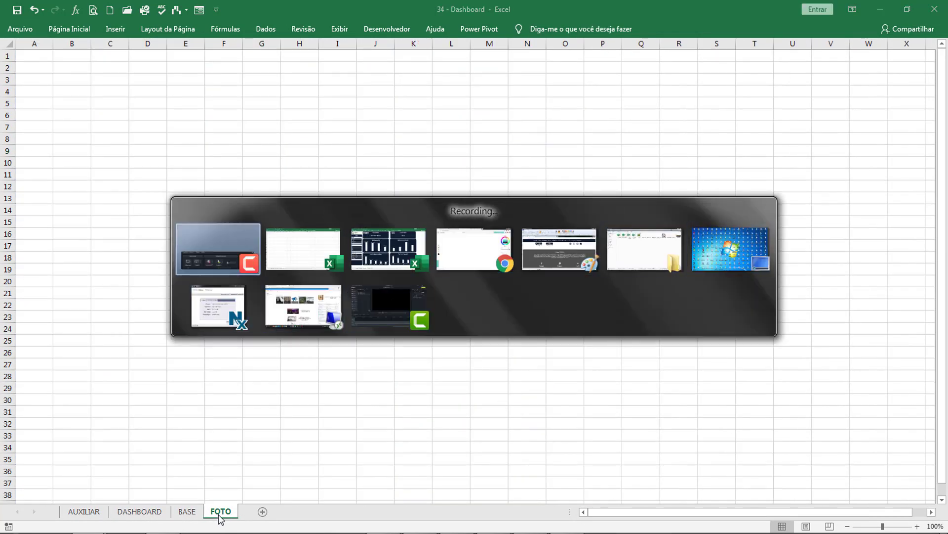
pyautogui.click(307, 377)
pyautogui.hotkey('alt', 'Tab')
pyautogui.hotkey('alt', 'Tab')
pyautogui.hotkey('alt', 'Tab')
pyautogui.hotkey('alt', 'Tab')
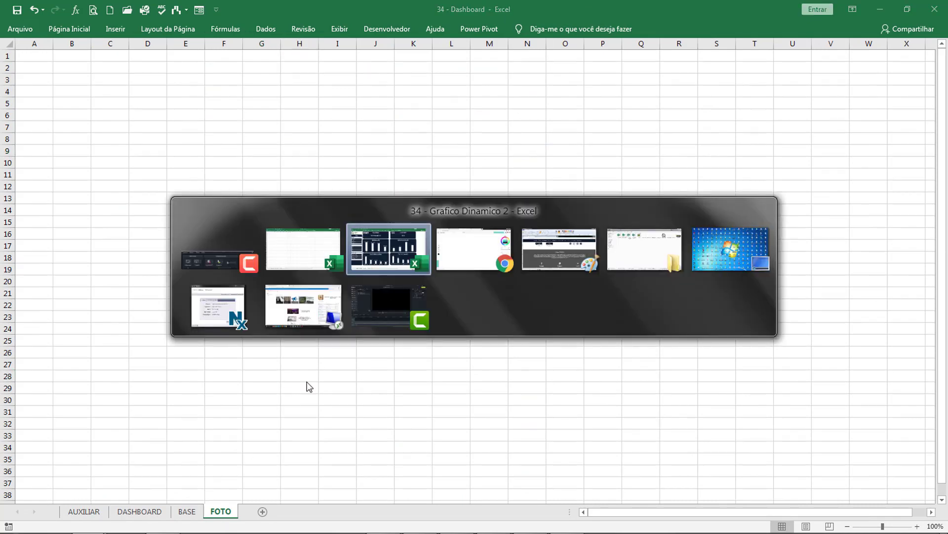
pyautogui.hotkey('alt', 'Tab')
pyautogui.hotkey('alt', 'Tab')
pyautogui.hotkey('alt', 'Tab')
pyautogui.hotkey('alt', 'Tab')
pyautogui.hotkey('alt', 'Tab')
pyautogui.hotkey('alt', 'Tab')
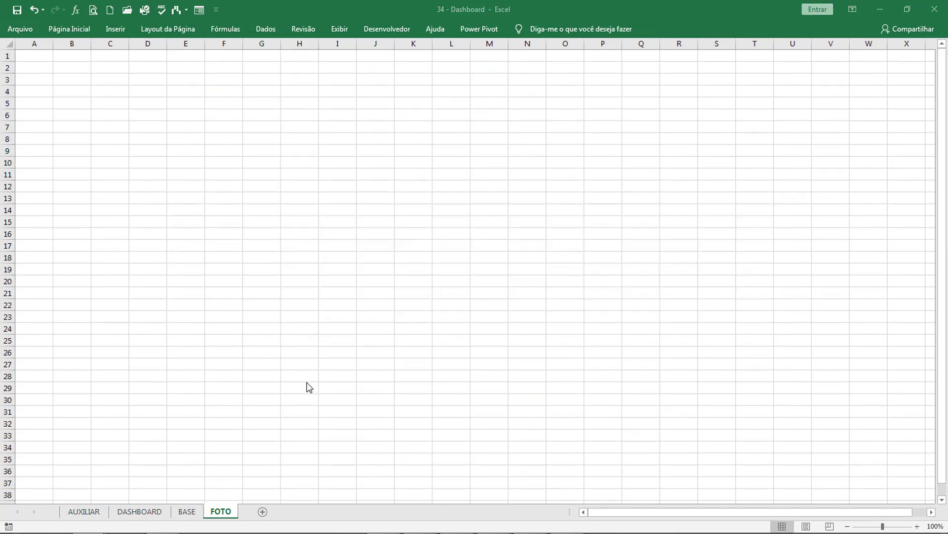
pyautogui.hotkey('ctrl', 'pageup')
pyautogui.click(84, 511)
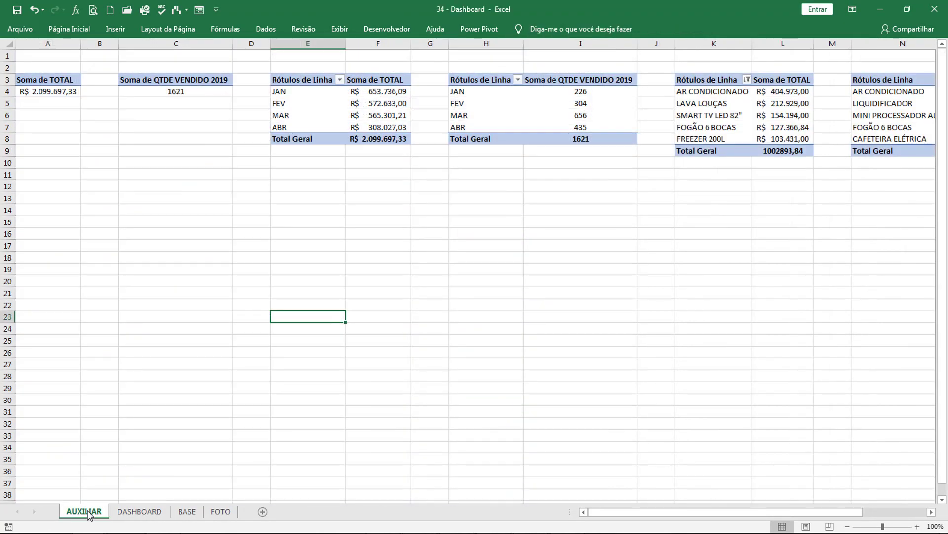
# Switch to the 34 - Grafico Dinamico 2 workbook and try the CAPA sheet's BASE DE DADOS, DASHBOARD and ATUALIZAR links, returning to the cover each time
pyautogui.hotkey('alt', 'Tab')
pyautogui.click(224, 511)
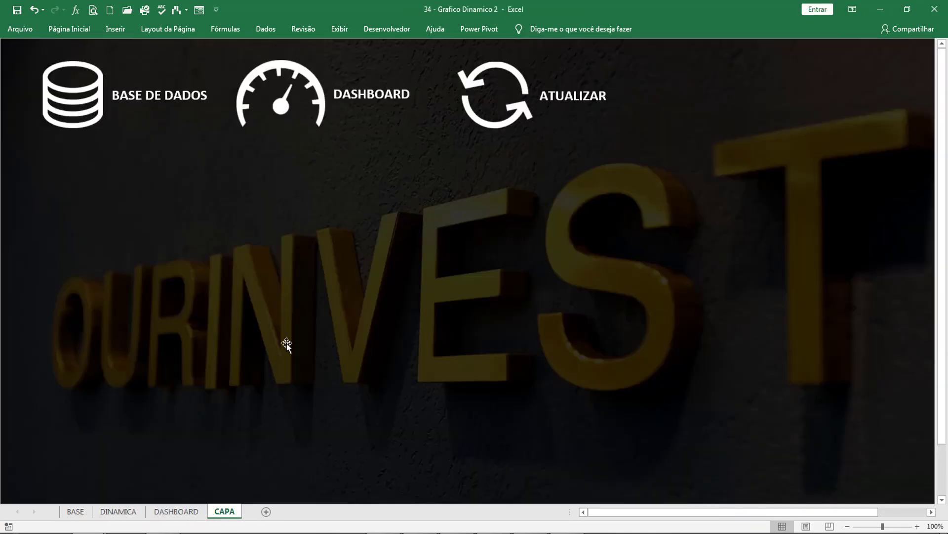
pyautogui.click(84, 115)
pyautogui.click(74, 92)
pyautogui.click(302, 93)
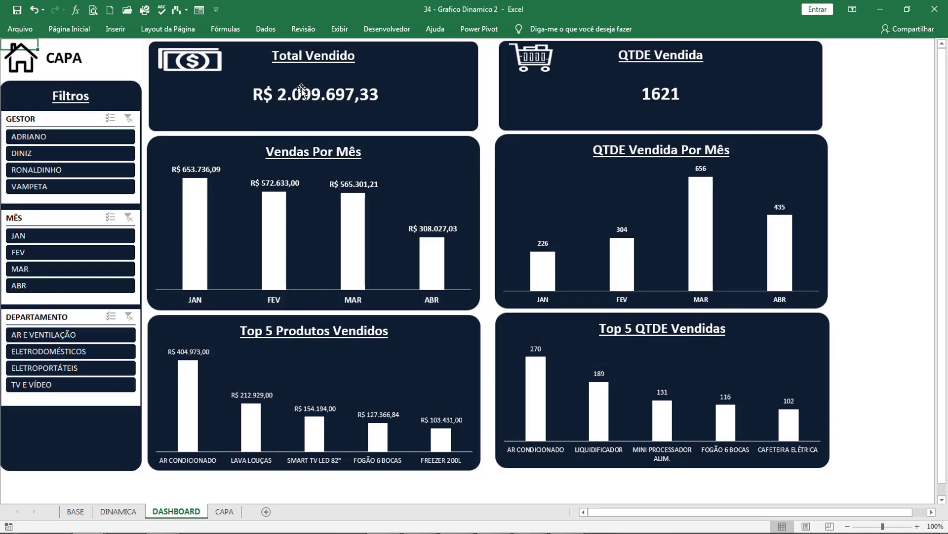
pyautogui.click(32, 63)
pyautogui.click(455, 95)
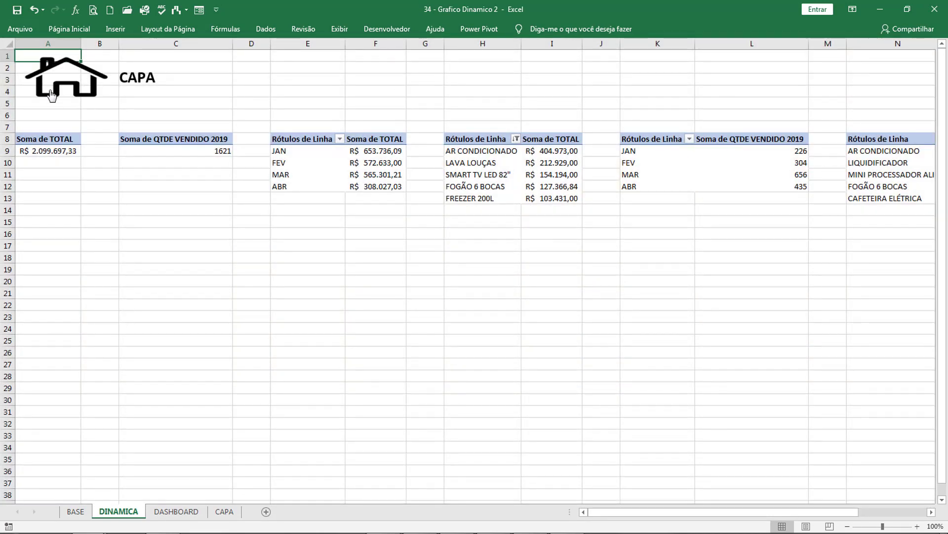
pyautogui.click(51, 91)
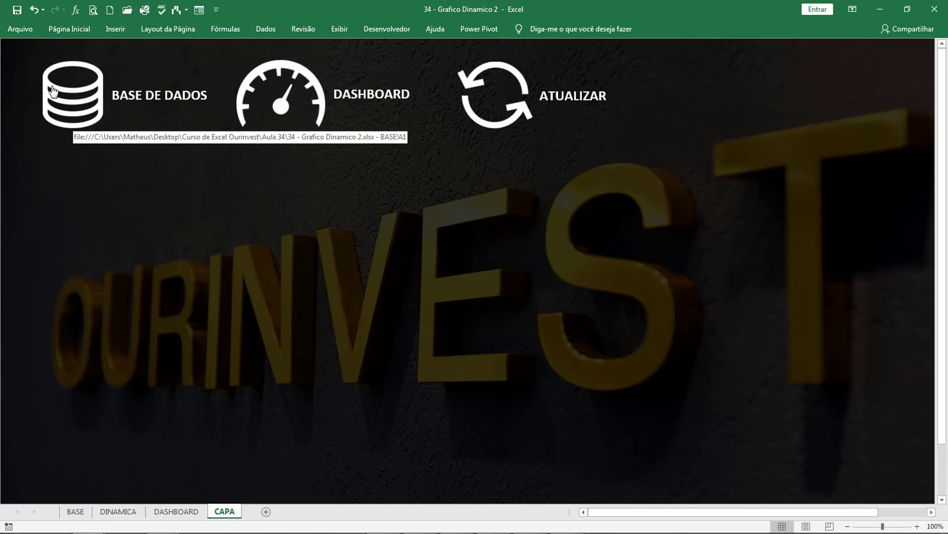
# Return to the 34 - Dashboard workbook and hide the gridlines and row and column headings on the FOTO sheet
pyautogui.hotkey('alt', 'Tab')
pyautogui.click(197, 248)
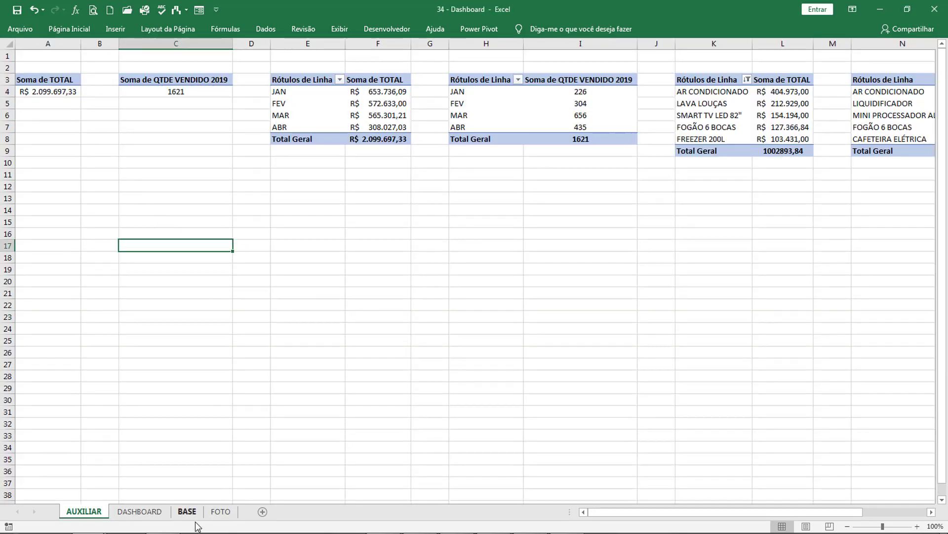
pyautogui.click(220, 512)
pyautogui.moveTo(224, 222); pyautogui.dragTo(262, 210)
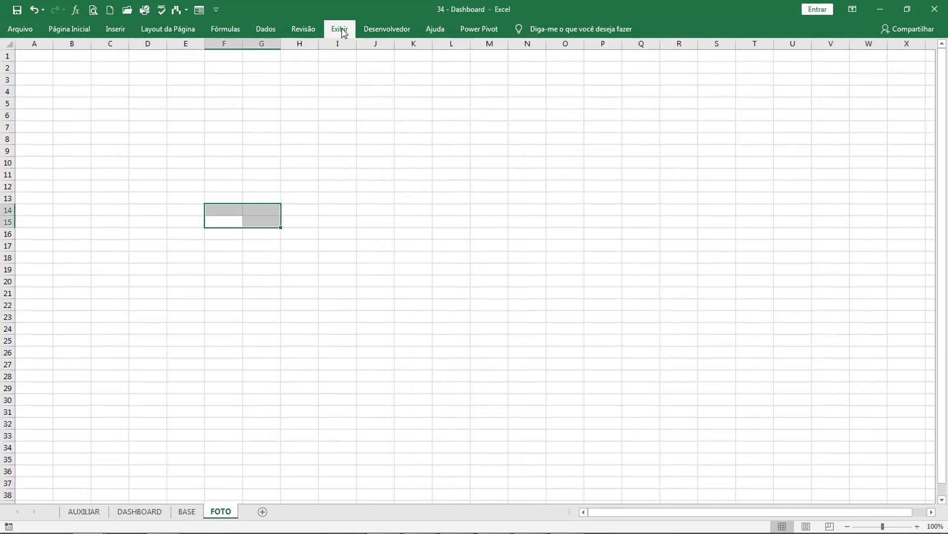
pyautogui.click(344, 31)
pyautogui.click(200, 69)
pyautogui.click(265, 71)
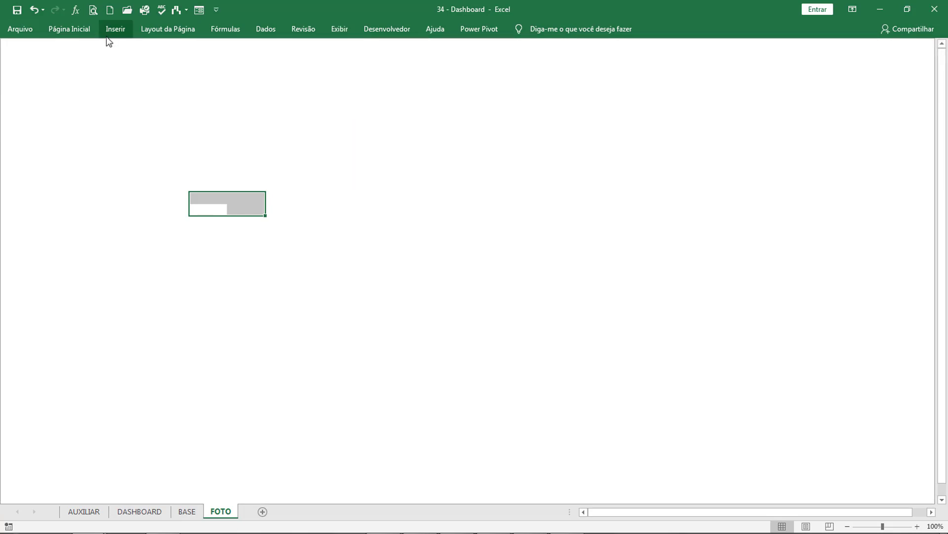
# Insert the OURINVEST photo from the Aula 34 folder on the FOTO sheet and enlarge it from the sheet's upper-left corner to fill the visible area
pyautogui.click(180, 117)
pyautogui.click(111, 40)
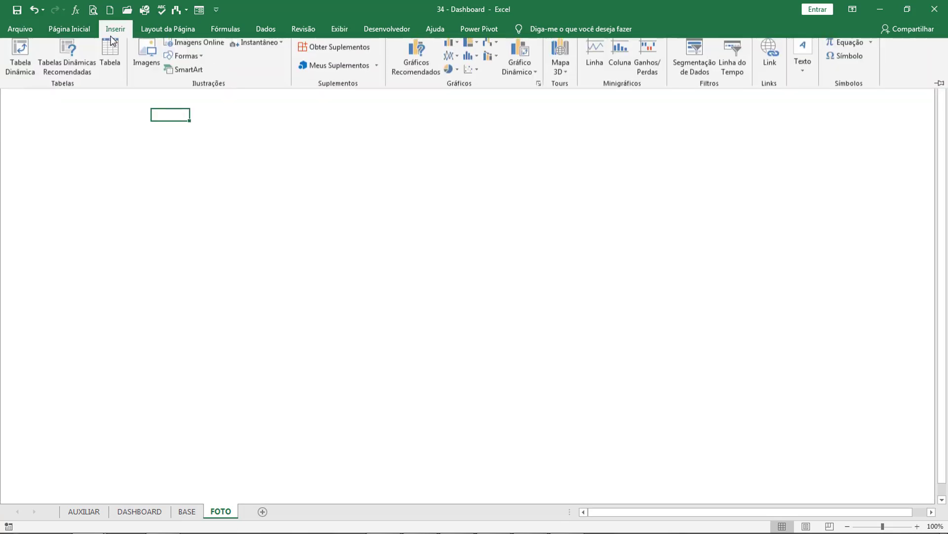
pyautogui.click(157, 58)
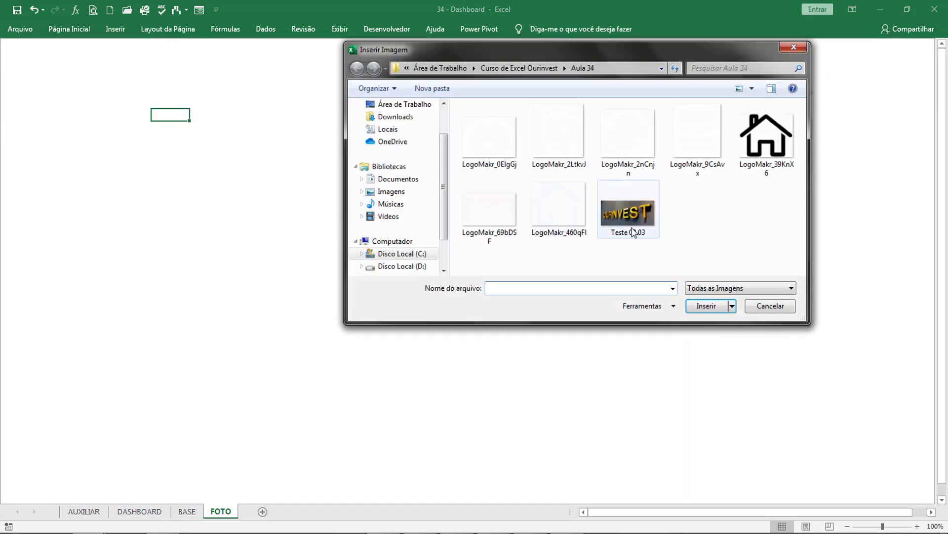
pyautogui.doubleClick(633, 231)
pyautogui.moveTo(554, 295); pyautogui.dragTo(406, 224)
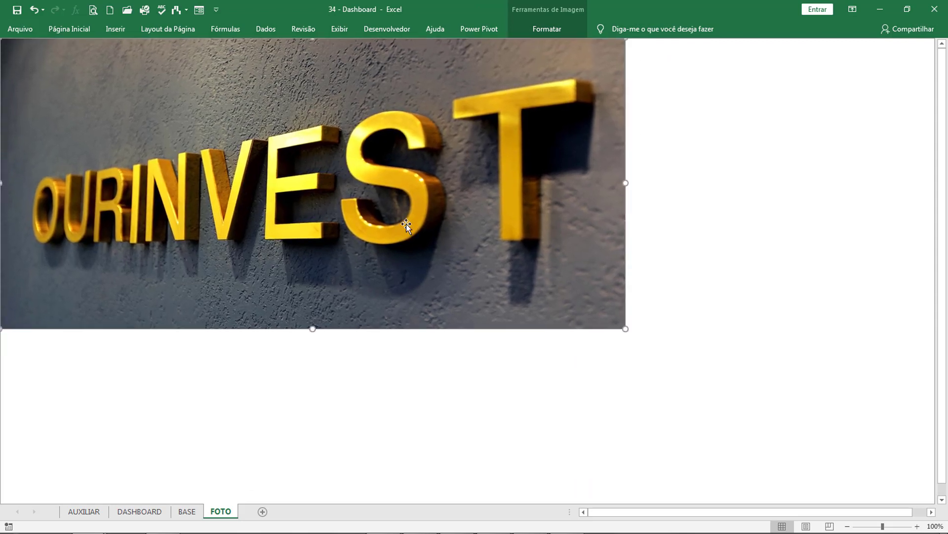
pyautogui.moveTo(621, 326)
pyautogui.mouseDown()
pyautogui.moveTo(608, 325)
pyautogui.moveTo(864, 481)
pyautogui.moveTo(871, 507)
pyautogui.mouseUp()
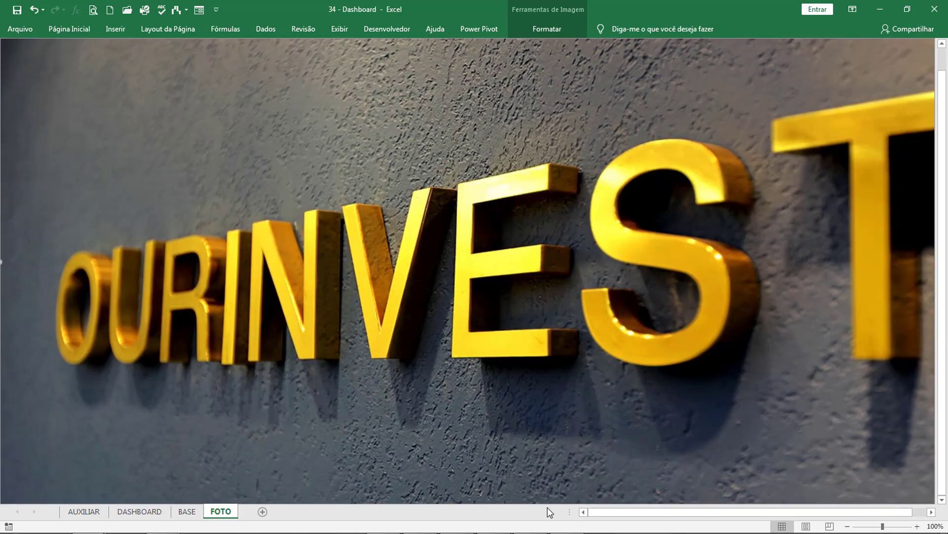
# Rename the FOTO sheet to CAPA and deselect the background photo
pyautogui.doubleClick(221, 511)
pyautogui.write('CAPA')
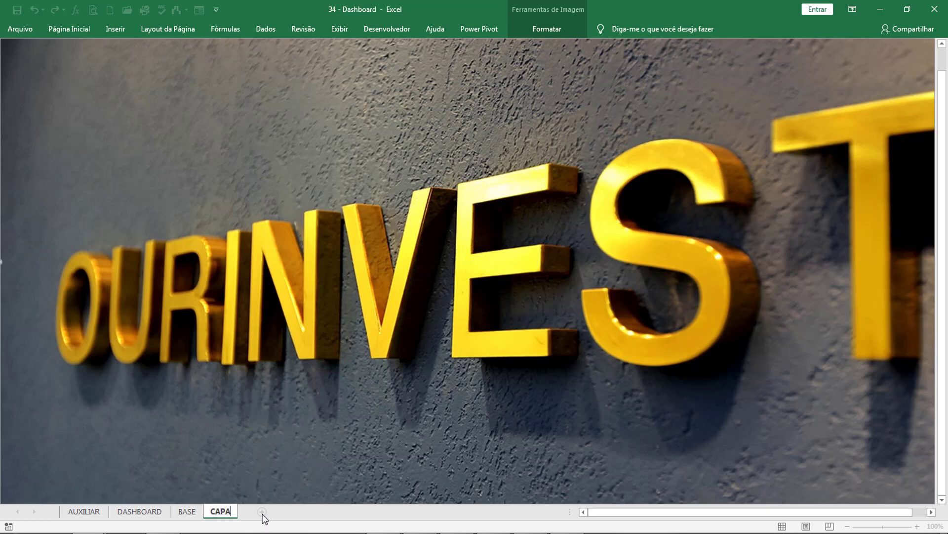
pyautogui.press('Return')
pyautogui.scroll(-7, 348, 309)
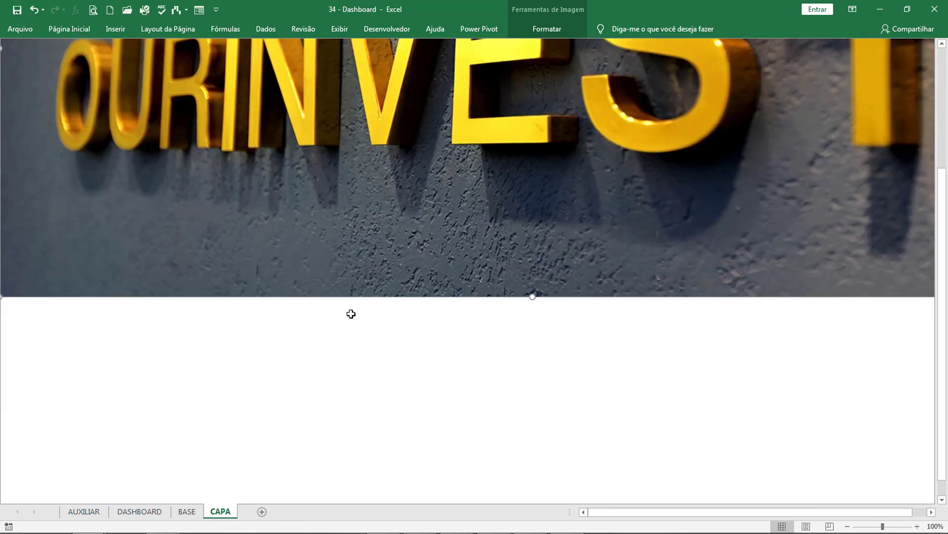
pyautogui.click(363, 330)
pyautogui.scroll(8, 362, 337)
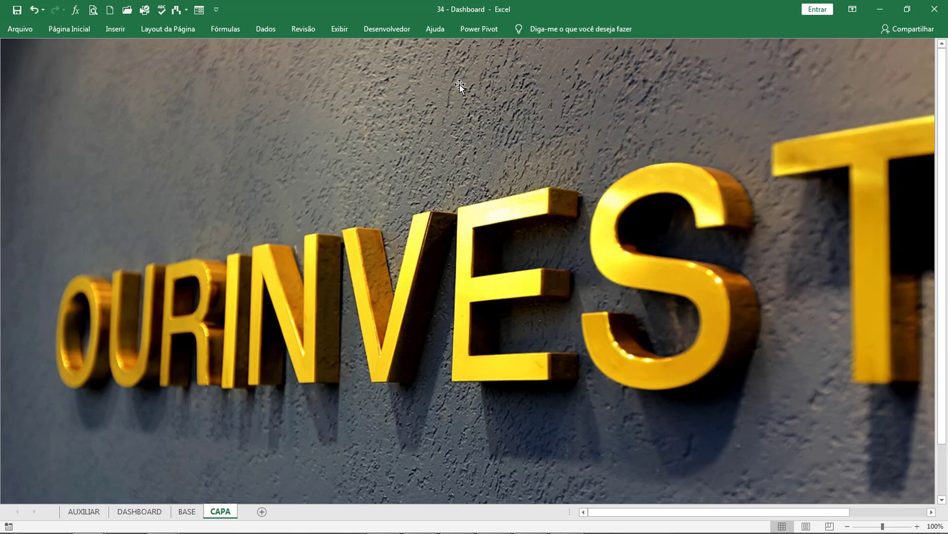
# Draw a rectangle over the background photo on the CAPA sheet, extending it to the photo's right edge
pyautogui.click(108, 30)
pyautogui.click(186, 61)
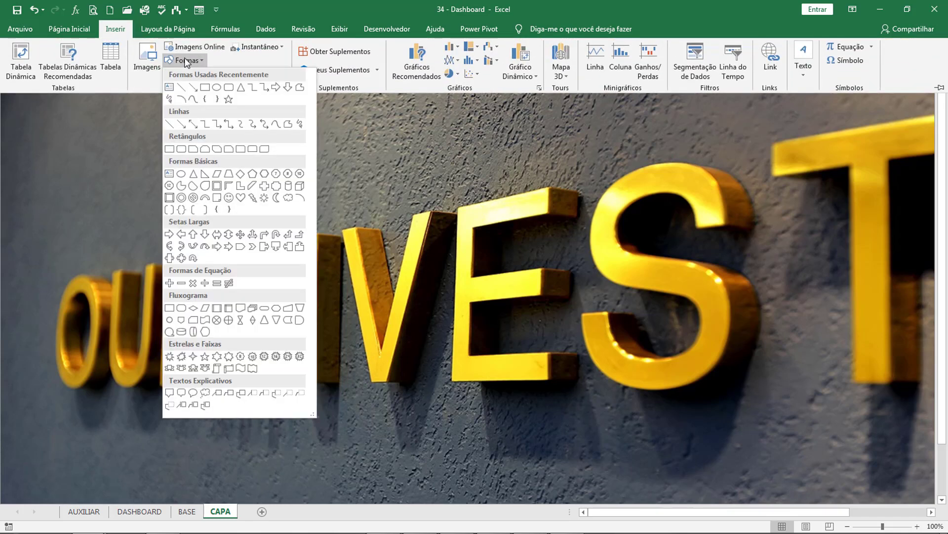
pyautogui.click(169, 149)
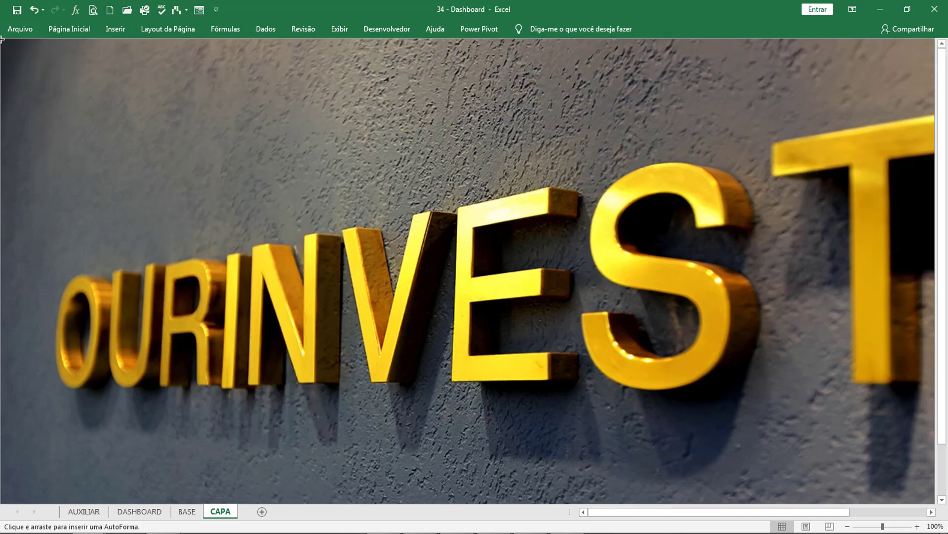
pyautogui.moveTo(2, 40); pyautogui.dragTo(944, 521)
pyautogui.moveTo(688, 510); pyautogui.dragTo(753, 515)
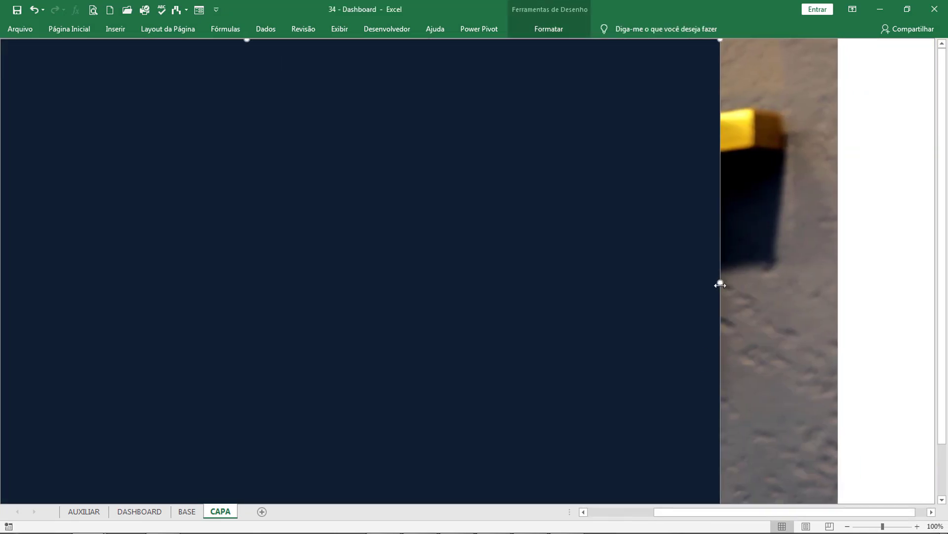
pyautogui.moveTo(720, 284); pyautogui.dragTo(838, 313)
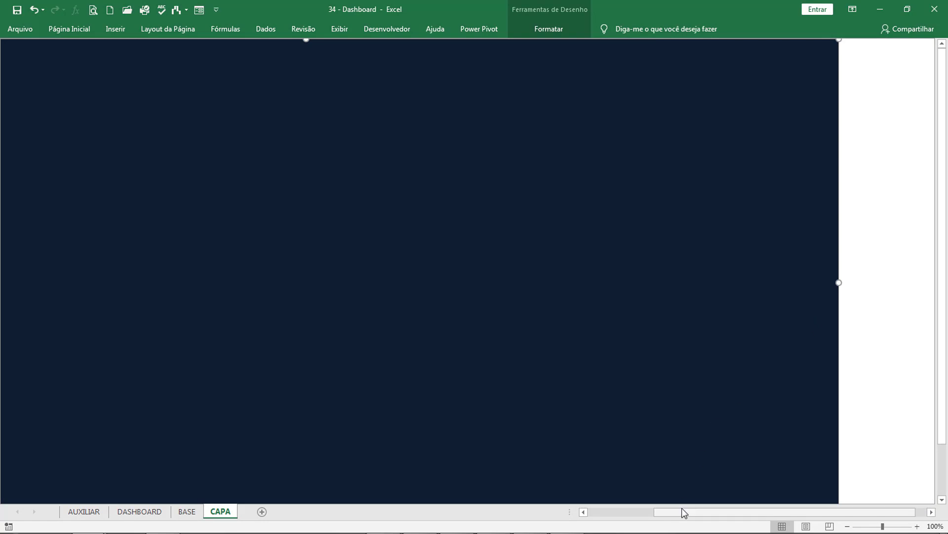
pyautogui.moveTo(684, 512); pyautogui.dragTo(502, 509)
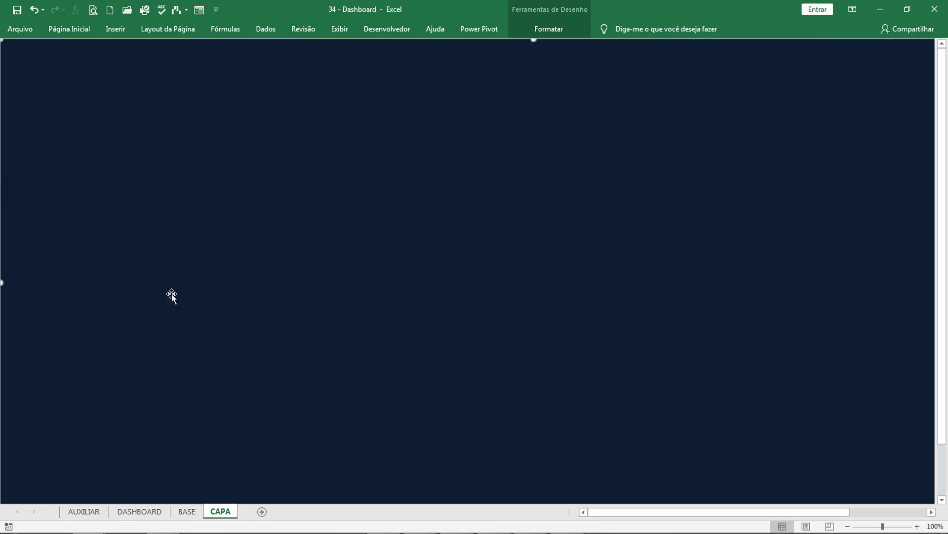
# Remove the rectangle's outline and fill it with black
pyautogui.click(527, 27)
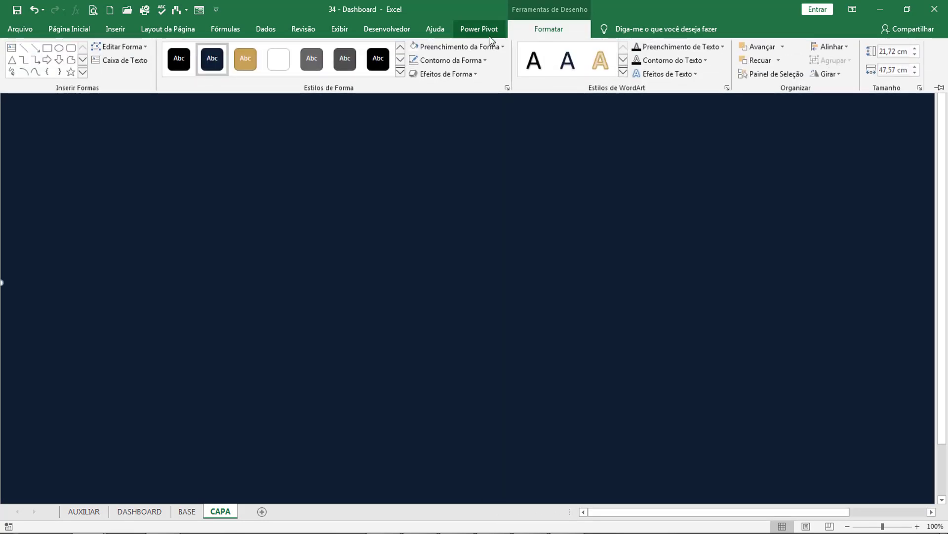
pyautogui.click(458, 61)
pyautogui.click(438, 200)
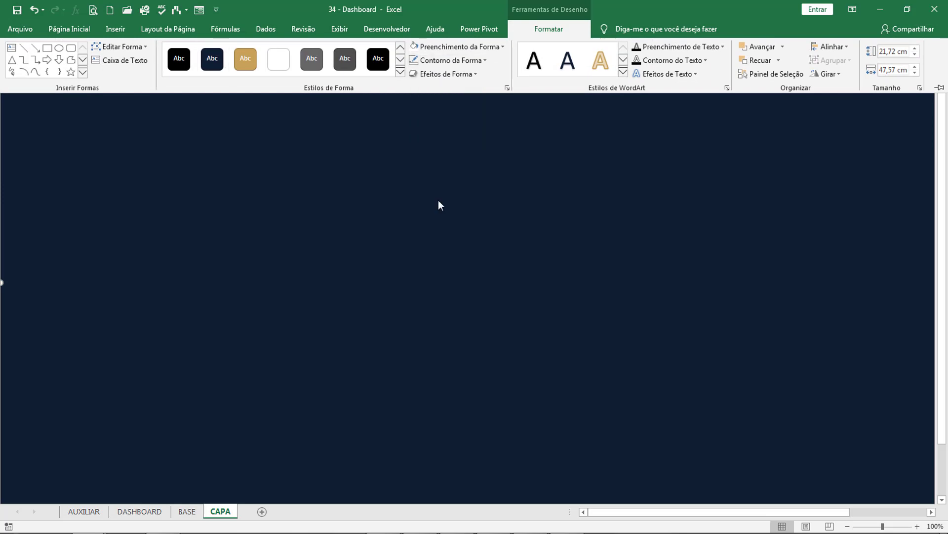
pyautogui.click(445, 47)
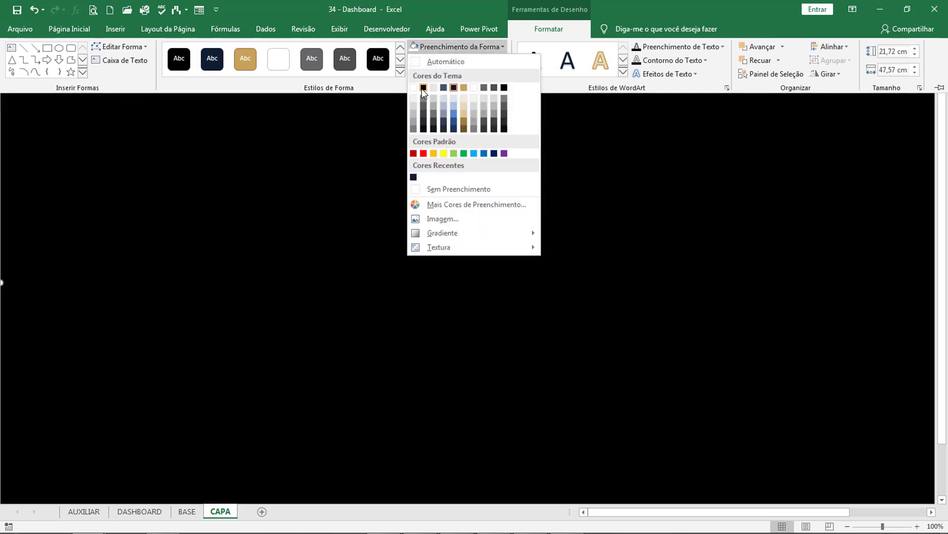
pyautogui.click(424, 91)
# Set the transparency of the rectangle's black fill to 20%
pyautogui.click(451, 48)
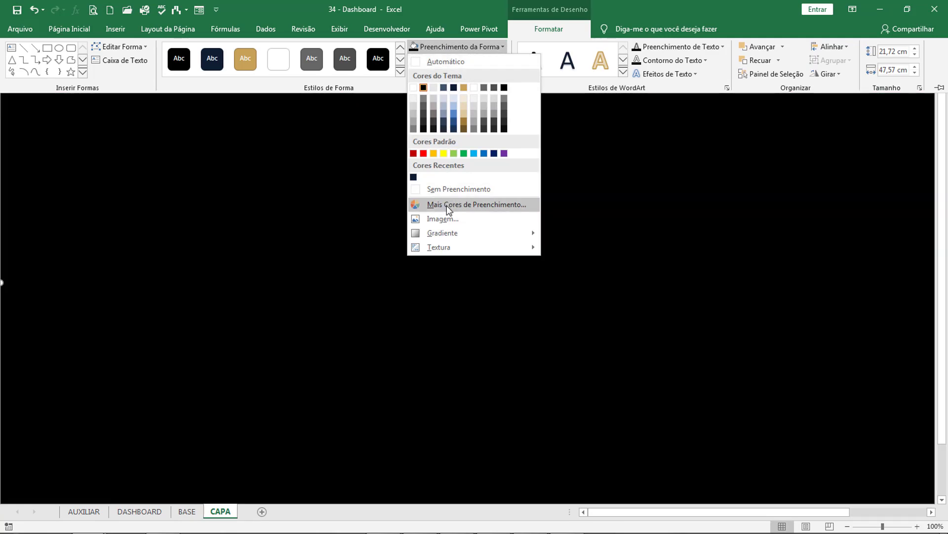
pyautogui.click(447, 205)
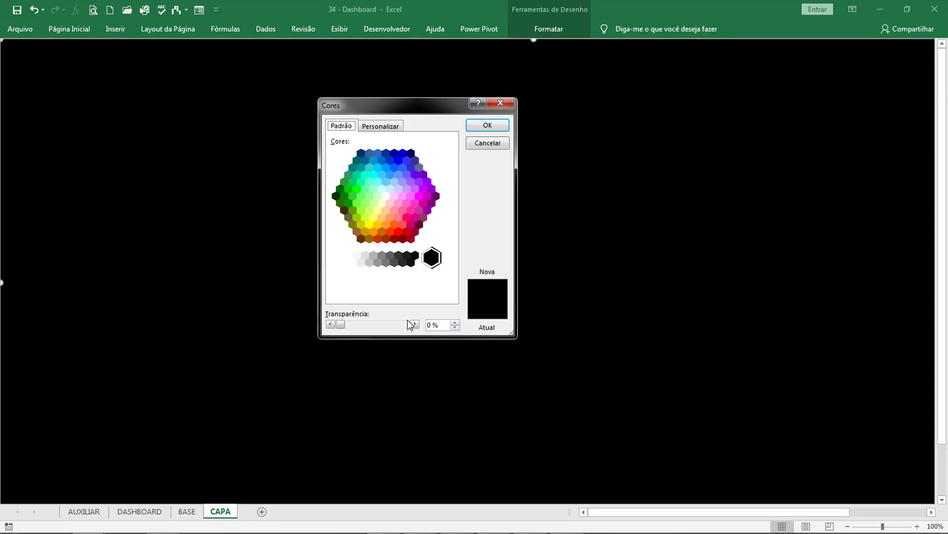
pyautogui.doubleClick(439, 325)
pyautogui.write('20')
pyautogui.doubleClick(434, 325)
pyautogui.write('30')
pyautogui.doubleClick(430, 324)
pyautogui.write('20')
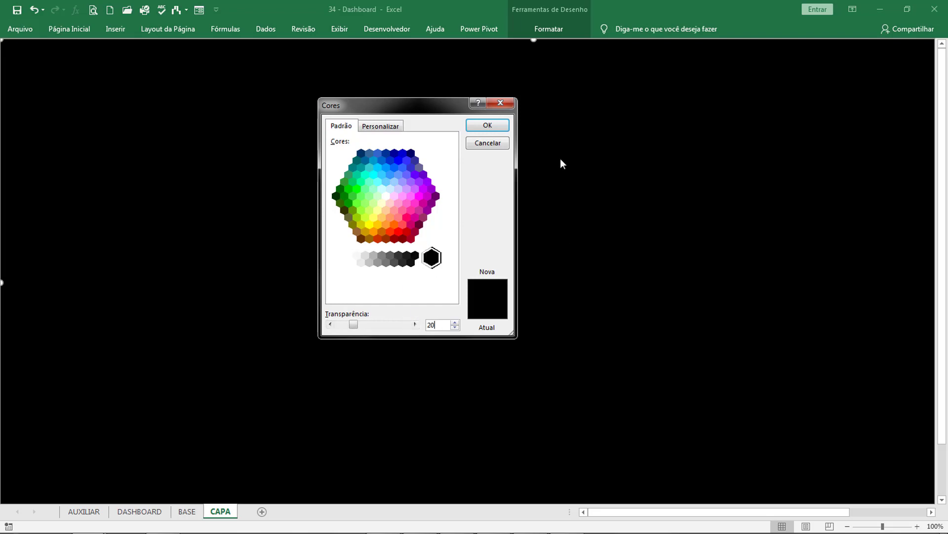
pyautogui.click(498, 128)
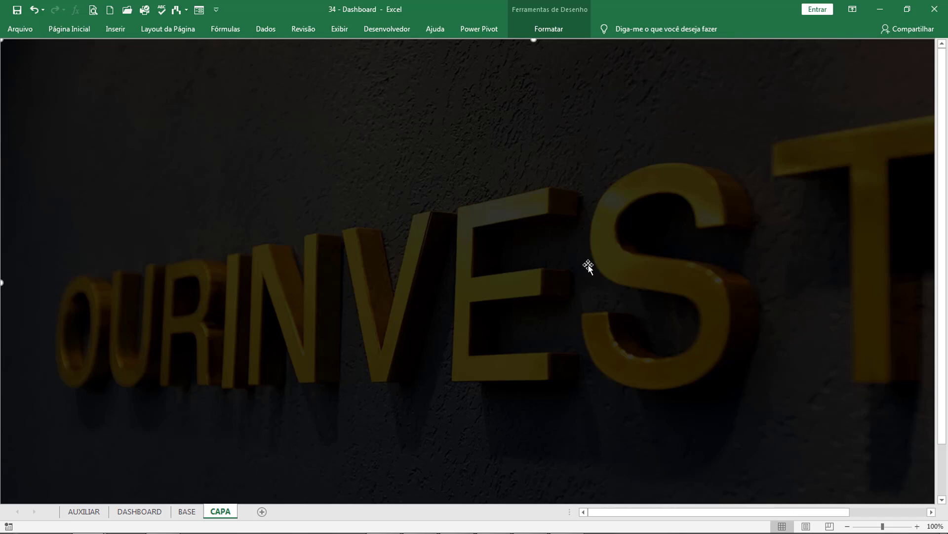
# Stretch the dark overlay rectangle slightly downward to cover the photo's bottom edge, and check the coverage
pyautogui.scroll(-8, 588, 267)
pyautogui.moveTo(532, 281); pyautogui.dragTo(532, 285)
pyautogui.click(528, 320)
pyautogui.scroll(7, 527, 326)
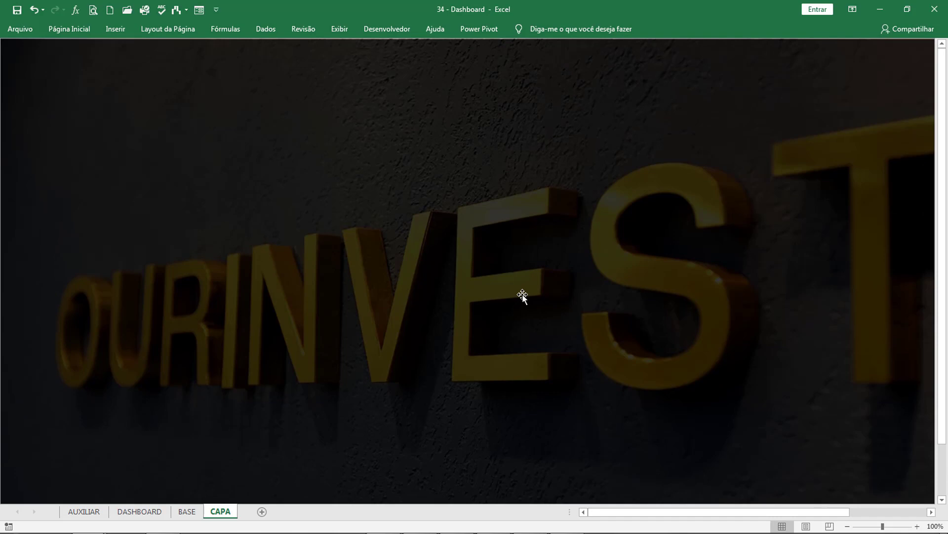
pyautogui.click(370, 113)
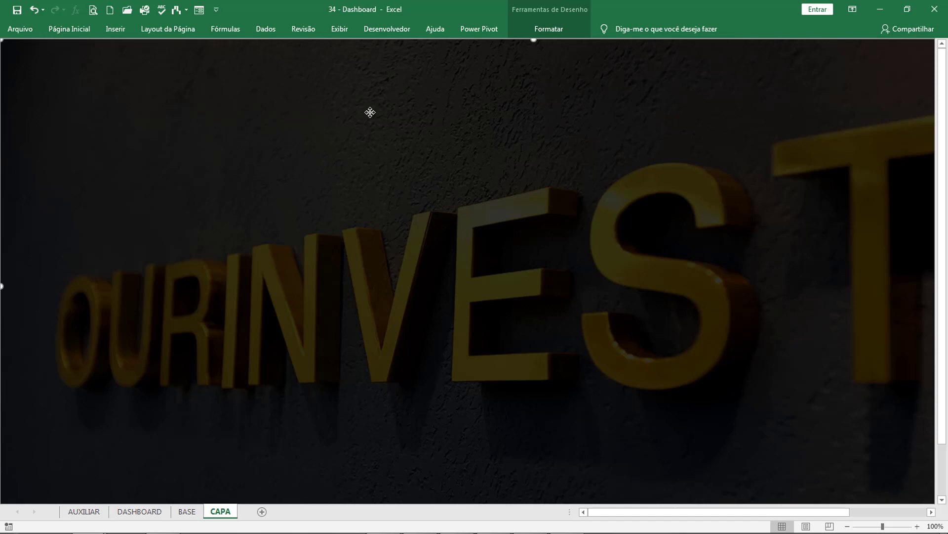
pyautogui.scroll(-6, 423, 360)
pyautogui.click(437, 398)
pyautogui.scroll(6, 430, 157)
# Select both Retângulo 3 and Imagem 2 through the Selection pane and group them into one background object
pyautogui.click(430, 150)
pyautogui.click(541, 32)
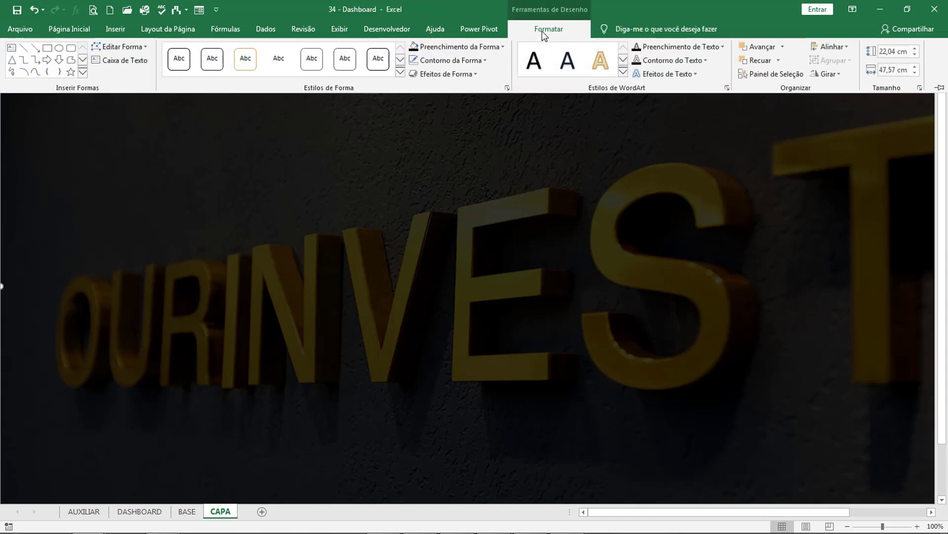
pyautogui.click(772, 73)
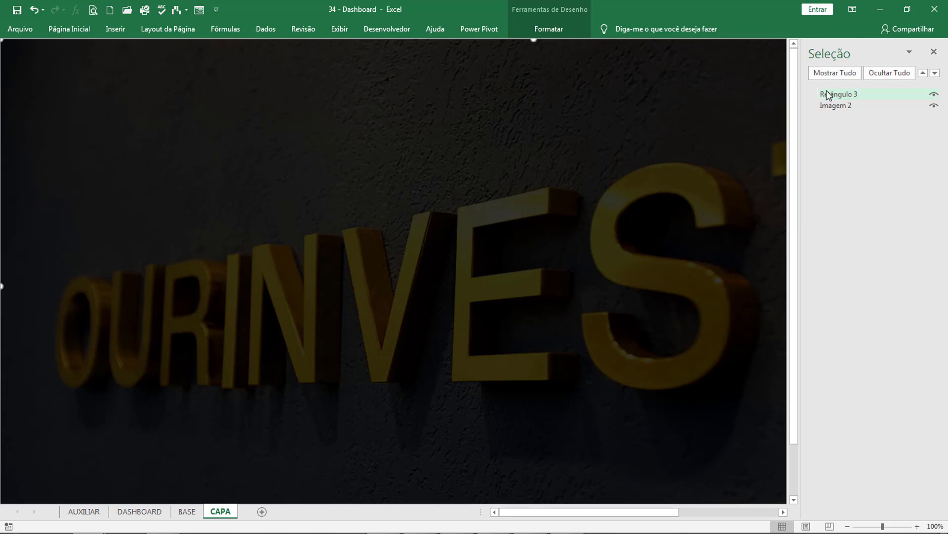
pyautogui.keyDown('ctrl'); pyautogui.click(836, 105); pyautogui.keyUp('ctrl')
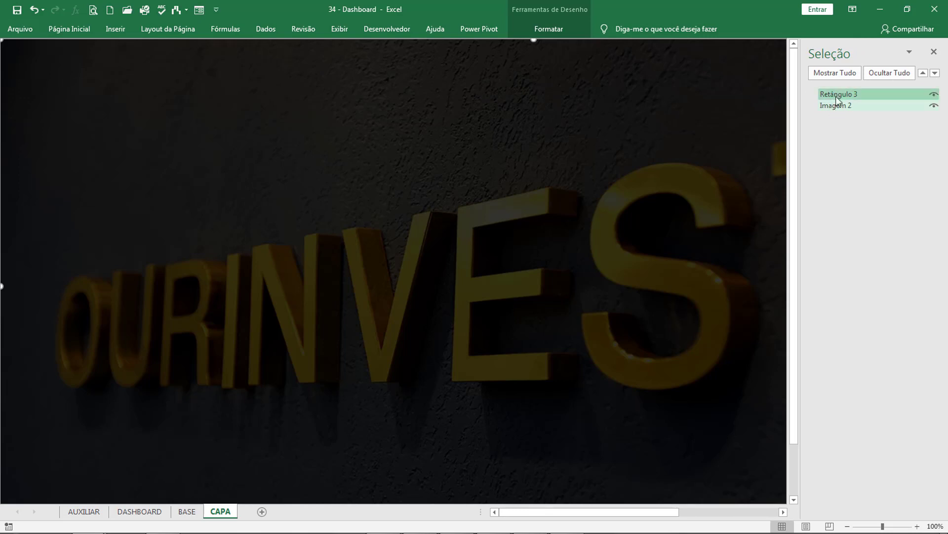
pyautogui.click(839, 94)
pyautogui.keyDown('ctrl'); pyautogui.click(838, 106); pyautogui.keyUp('ctrl')
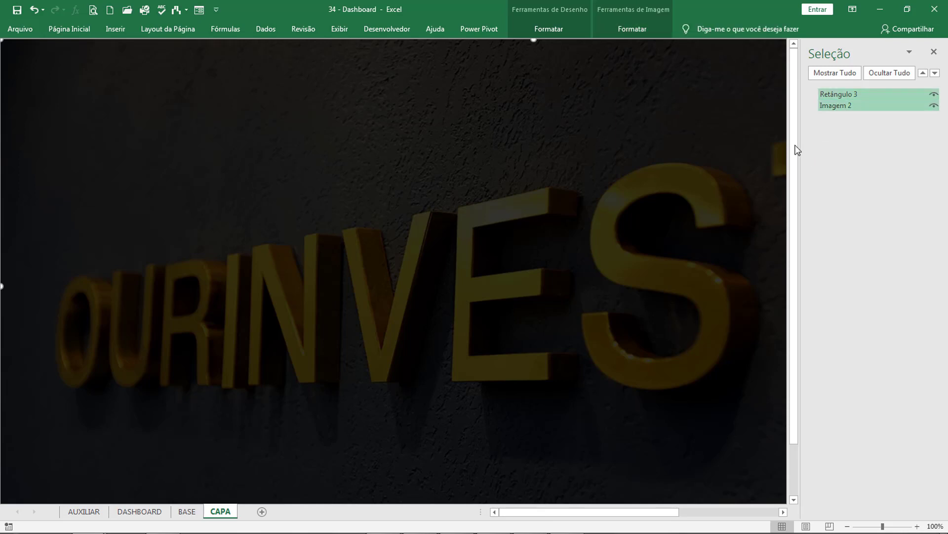
pyautogui.click(658, 32)
pyautogui.click(759, 57)
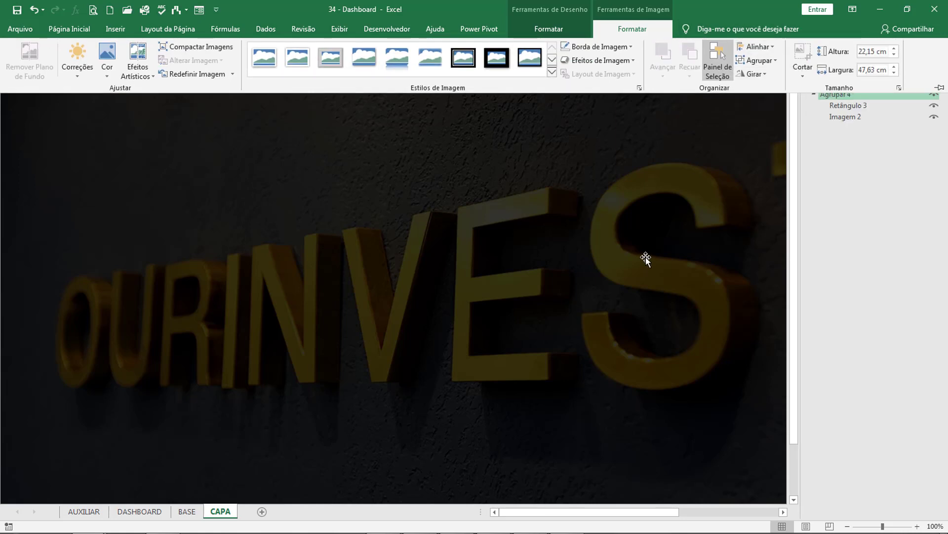
# Test moving the grouped photo and overlay together as one object, and undo the move
pyautogui.hotkey('ctrl', 'F1')
pyautogui.scroll(-8, 658, 253)
pyautogui.click(612, 304)
pyautogui.scroll(6, 613, 312)
pyautogui.scroll(5, 602, 281)
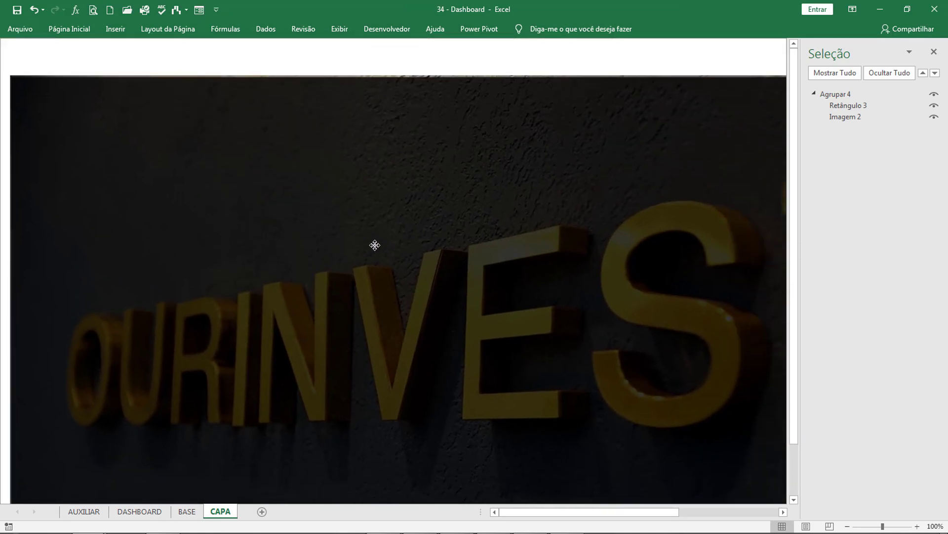
pyautogui.click(375, 245)
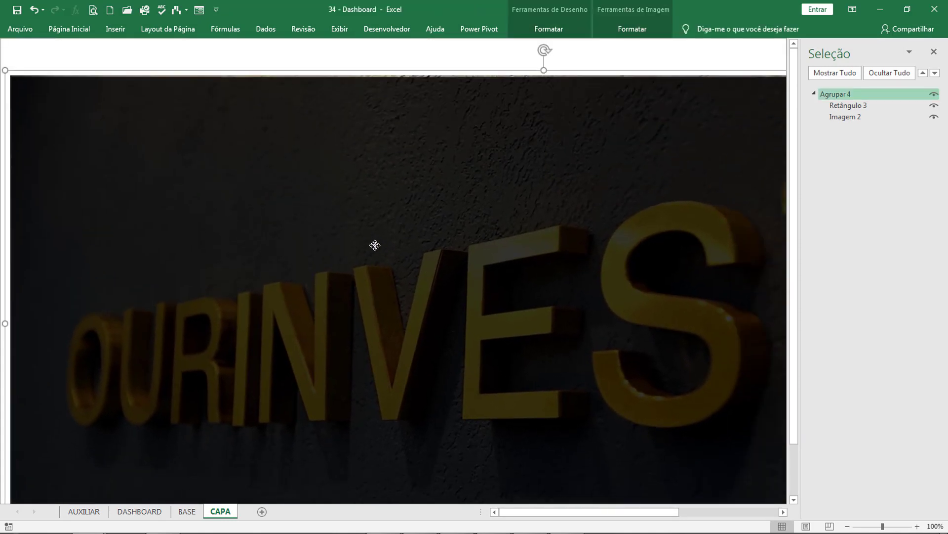
pyautogui.moveTo(386, 283); pyautogui.dragTo(375, 245)
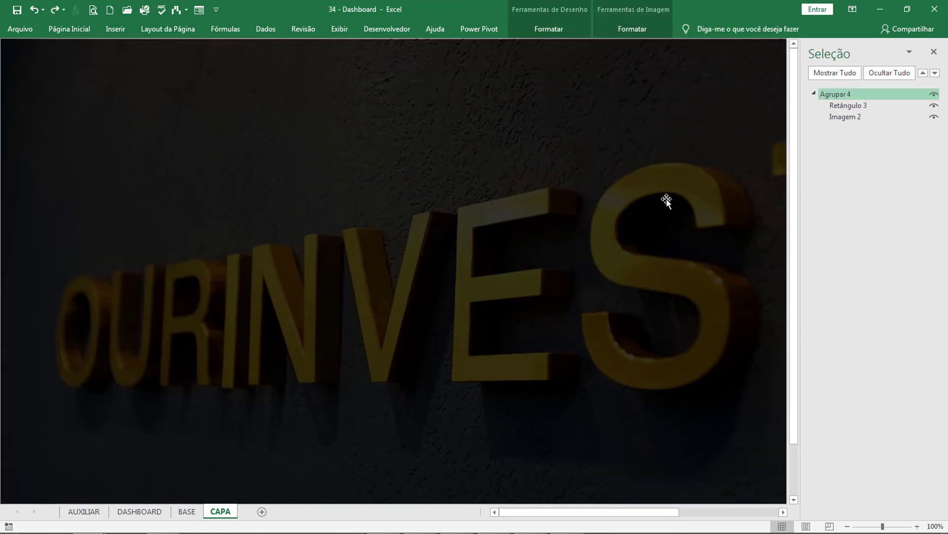
# Close the Selection pane and insert the gauge, refresh and database icons (LogoMakr_0EIgGj, LogoMakr_2nCnjn, LogoMakr_9CsAvx) from the Aula 34 folder
pyautogui.click(934, 53)
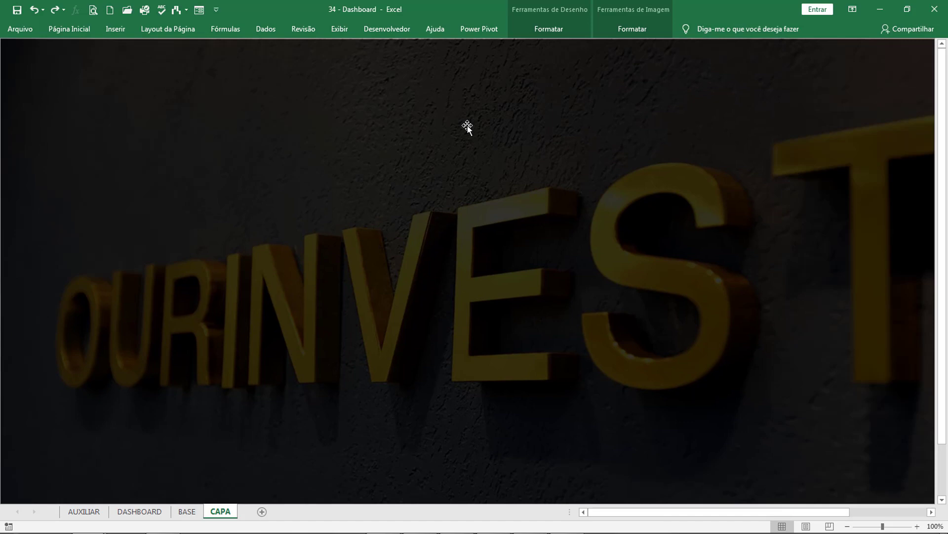
pyautogui.click(114, 30)
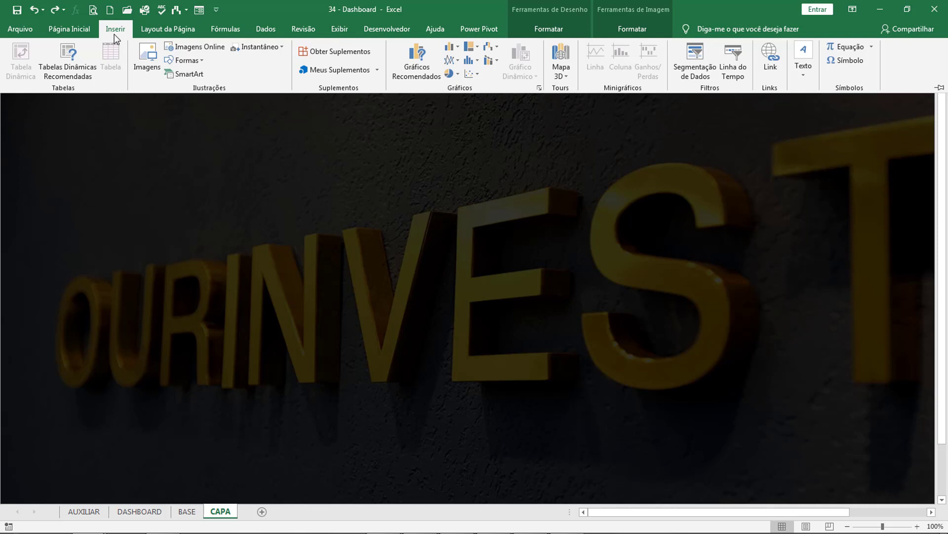
pyautogui.click(142, 48)
pyautogui.click(477, 132)
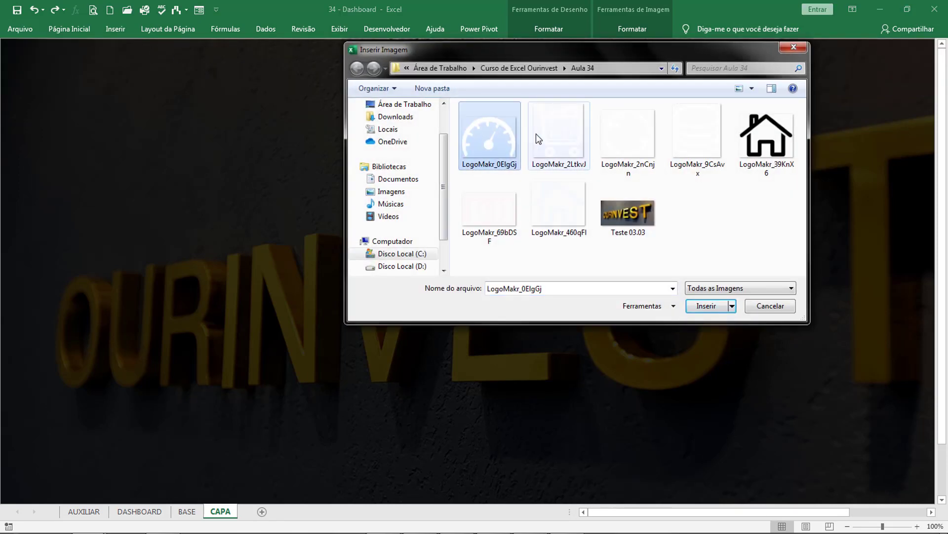
pyautogui.click(701, 144)
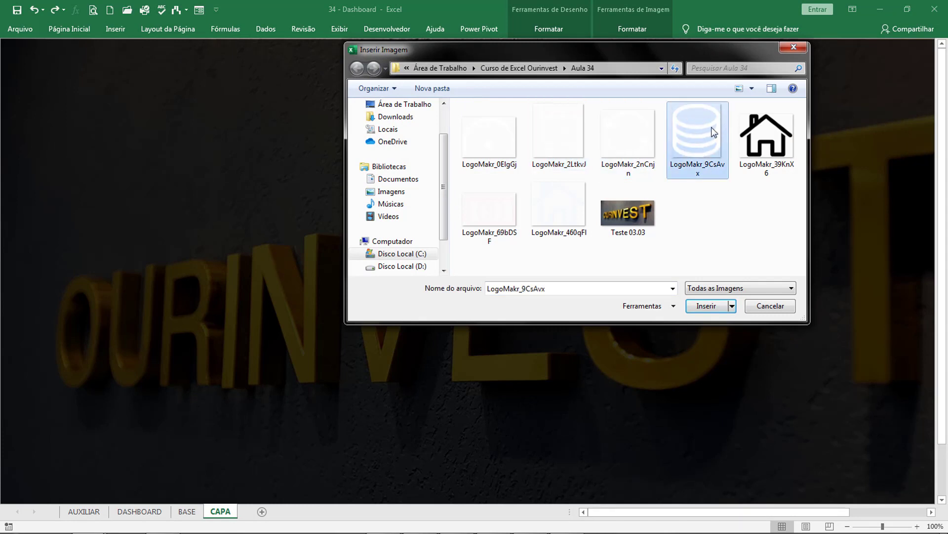
pyautogui.keyDown('ctrl'); pyautogui.click(504, 144); pyautogui.keyUp('ctrl')
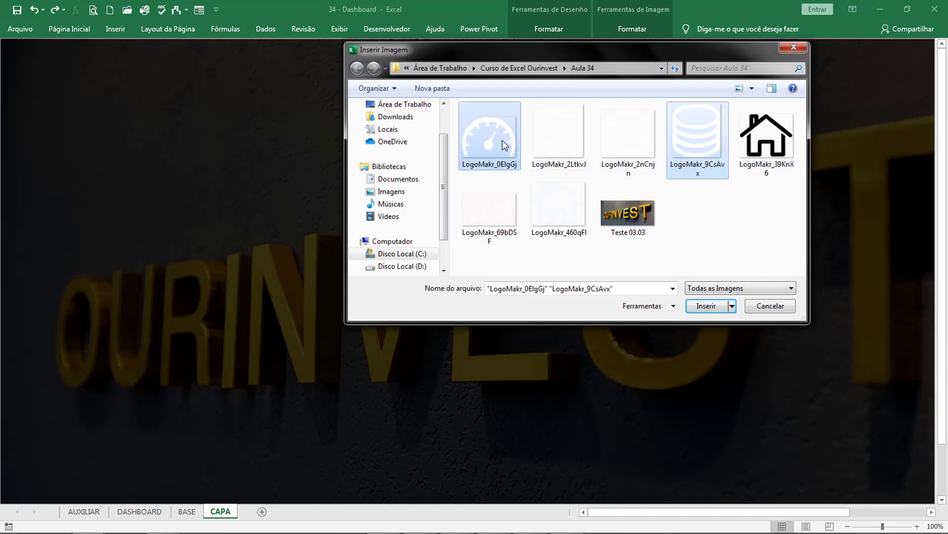
pyautogui.keyDown('ctrl'); pyautogui.click(645, 142); pyautogui.keyUp('ctrl')
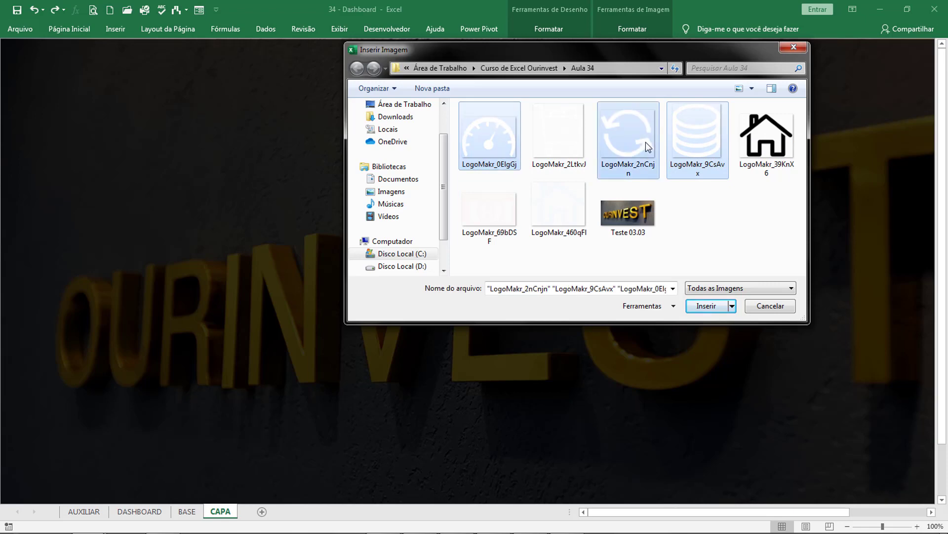
pyautogui.click(706, 305)
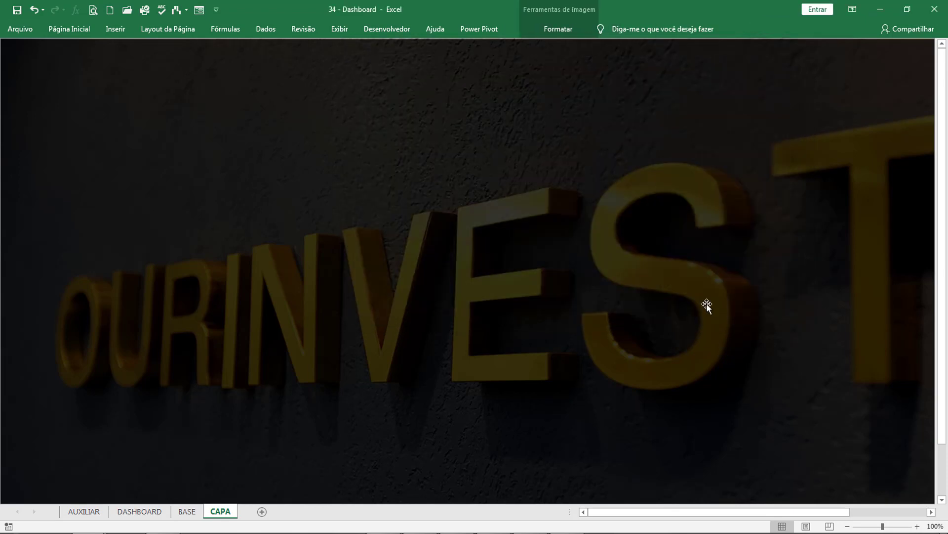
# Move the three overlapping icons up onto the background and spread them out, with the gauge leftmost, the database in the middle and the refresh icon rightmost
pyautogui.moveTo(684, 336); pyautogui.dragTo(447, 79)
pyautogui.scroll(6, 544, 249)
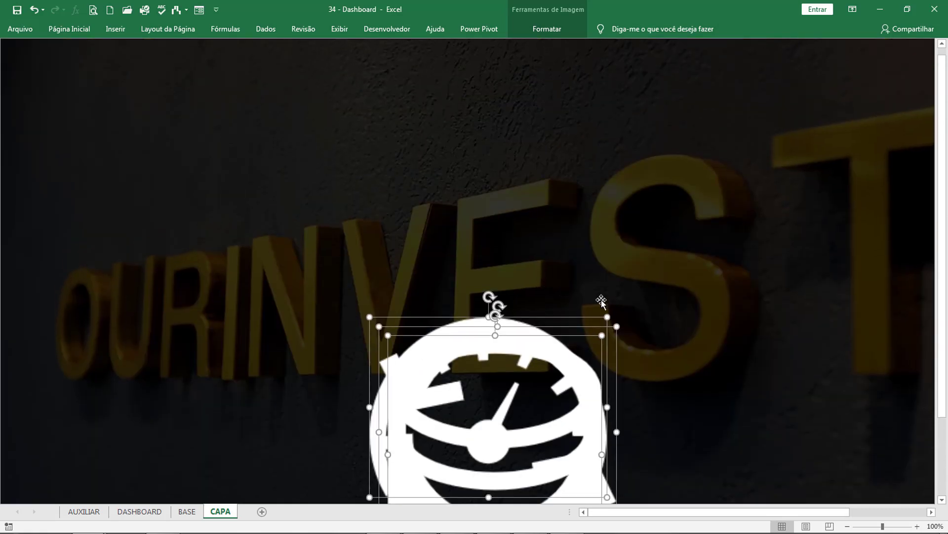
pyautogui.moveTo(520, 253); pyautogui.dragTo(306, 98)
pyautogui.click(508, 476)
pyautogui.scroll(3, 378, 371)
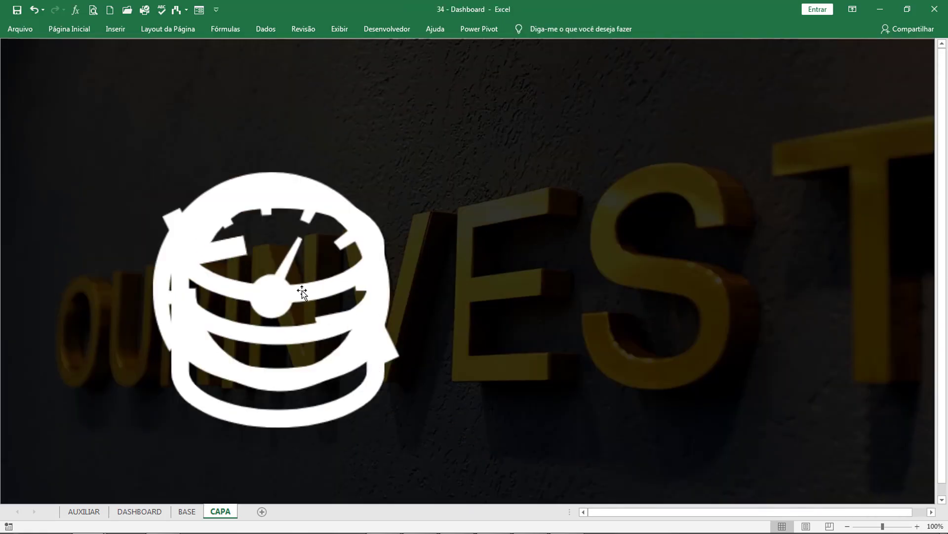
pyautogui.moveTo(302, 292); pyautogui.dragTo(613, 181)
pyautogui.moveTo(346, 258); pyautogui.dragTo(811, 329)
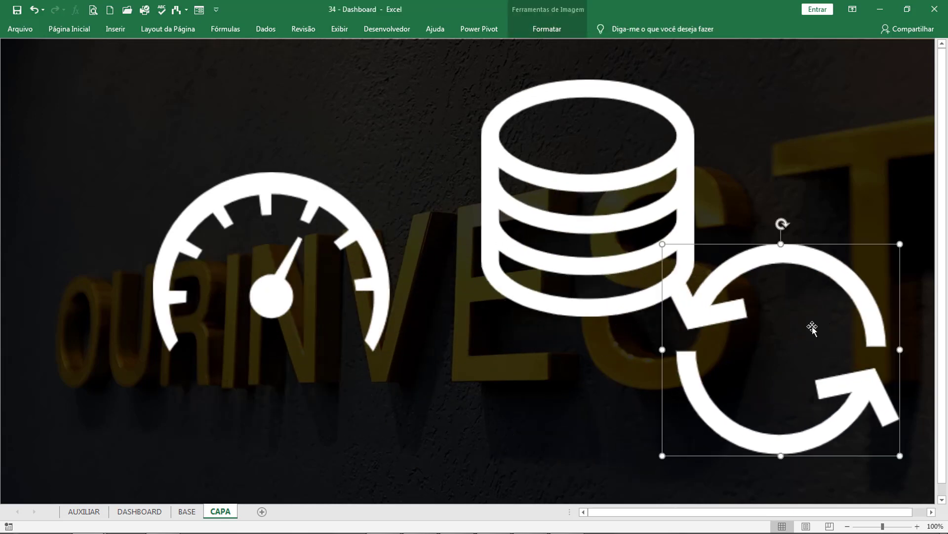
# Move the gauge icon up near the top edge of the background and set the database icon's height to 3 cm
pyautogui.moveTo(334, 216); pyautogui.dragTo(215, 103)
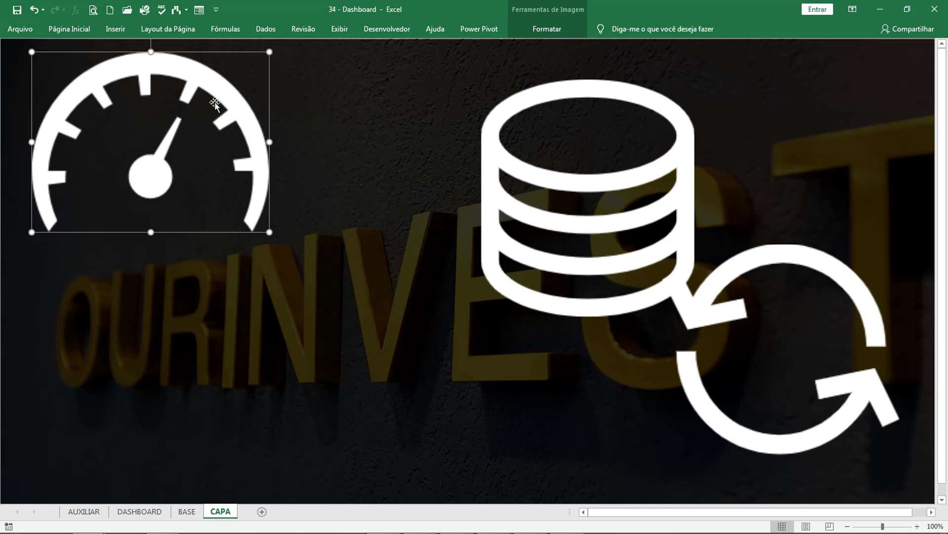
pyautogui.moveTo(213, 102); pyautogui.dragTo(340, 101)
pyautogui.click(567, 138)
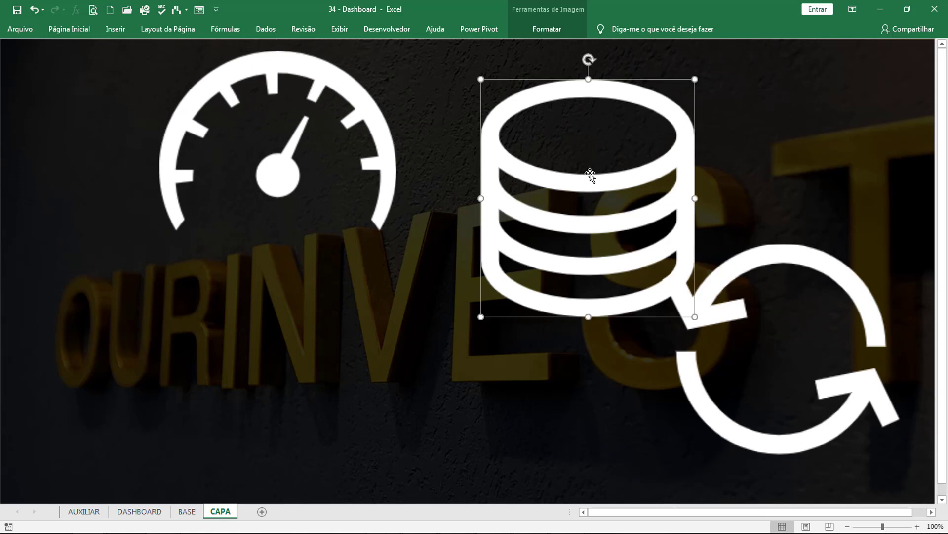
pyautogui.click(632, 29)
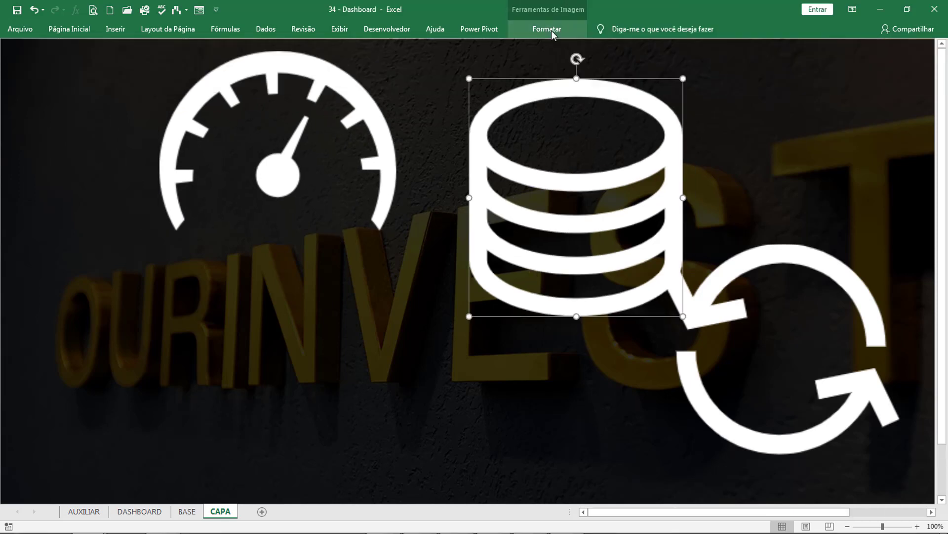
pyautogui.click(552, 30)
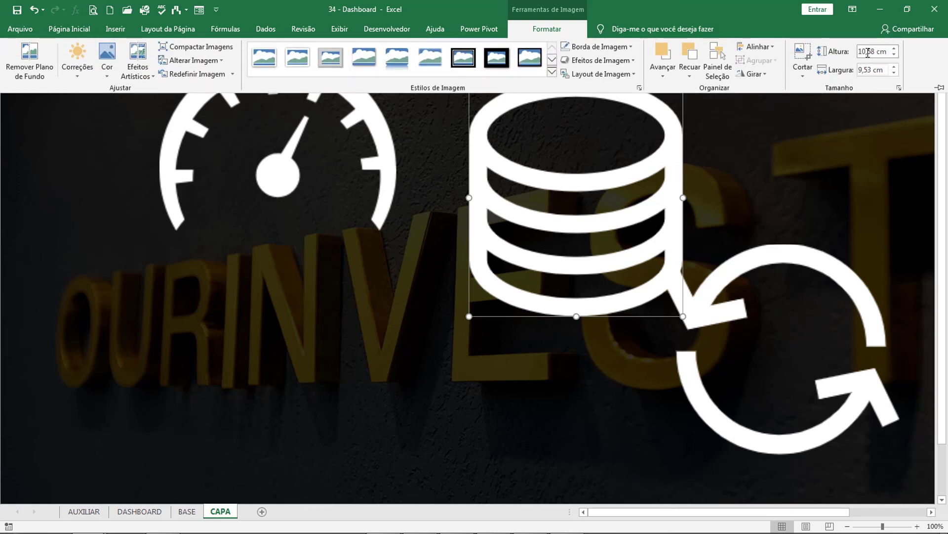
pyautogui.click(868, 52)
pyautogui.write('3')
pyautogui.press('Return')
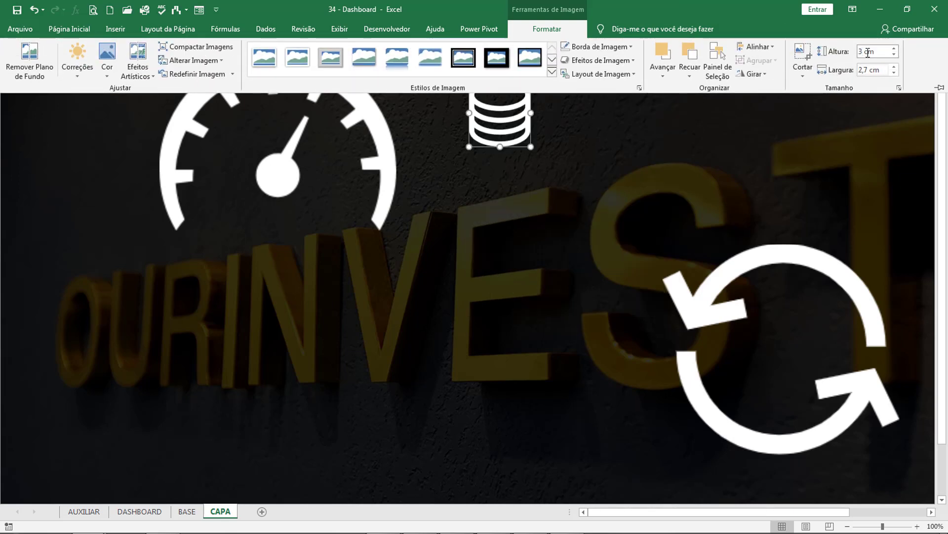
# Set the circular-arrows refresh icon's height to 3 cm
pyautogui.hotkey('ctrl', 'F1')
pyautogui.click(793, 253)
pyautogui.click(546, 29)
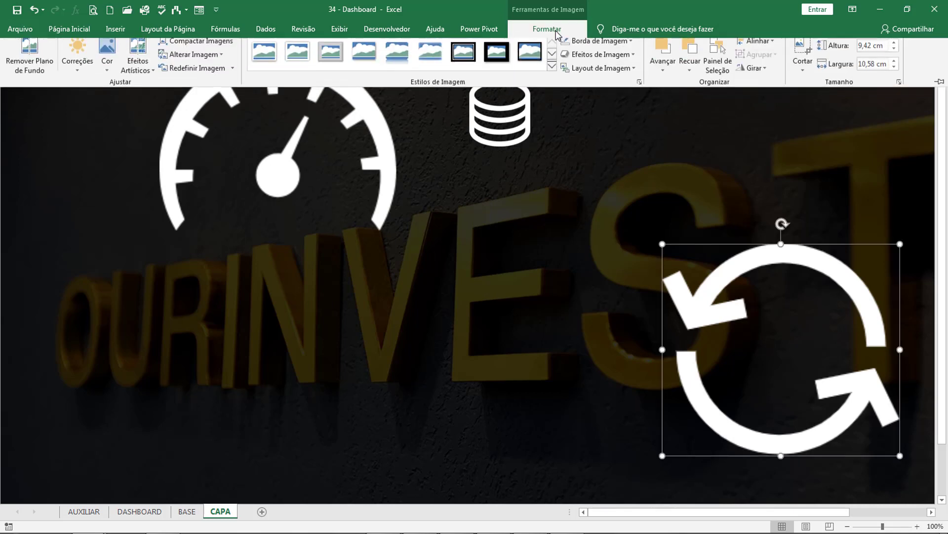
pyautogui.click(871, 51)
pyautogui.write('3')
pyautogui.press('Return')
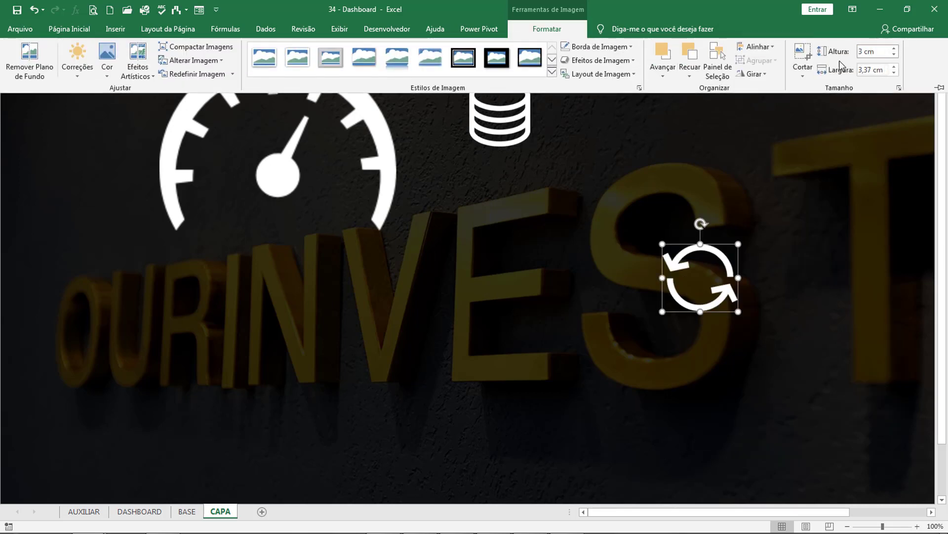
# Set the gauge icon's height to 3 cm
pyautogui.click(362, 143)
pyautogui.click(547, 29)
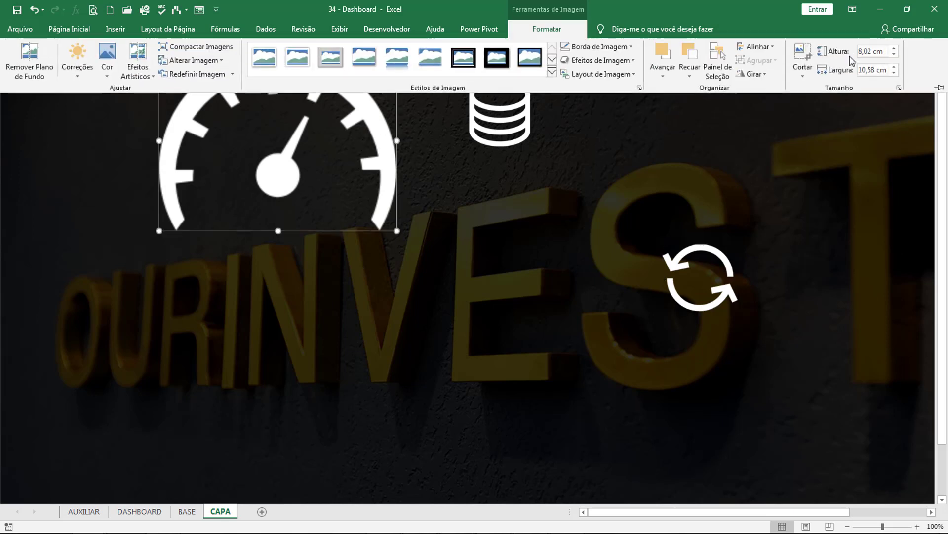
pyautogui.click(871, 51)
pyautogui.write('3')
pyautogui.press('Return')
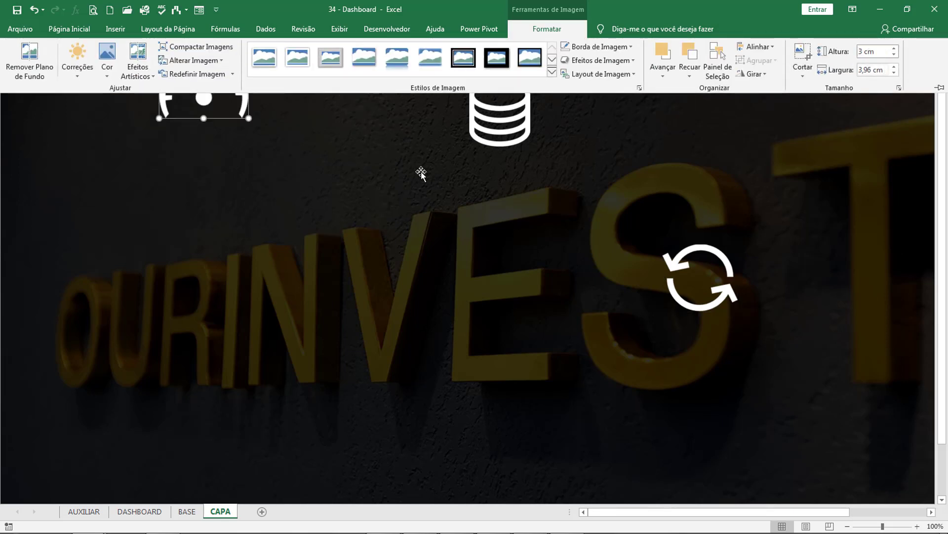
pyautogui.click(363, 155)
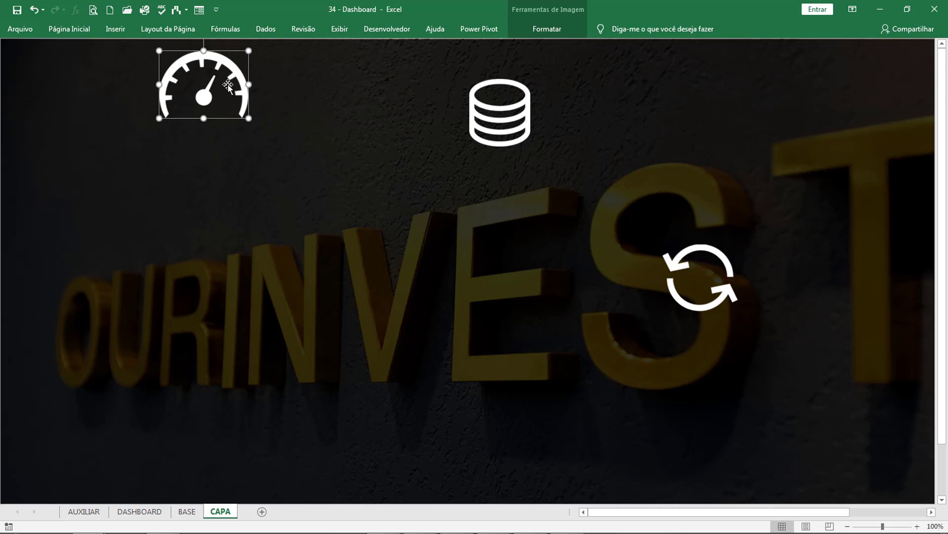
# Line up the three icons in a row in the order gauge, database, refresh
pyautogui.moveTo(227, 84); pyautogui.dragTo(235, 138)
pyautogui.moveTo(494, 119); pyautogui.dragTo(319, 144)
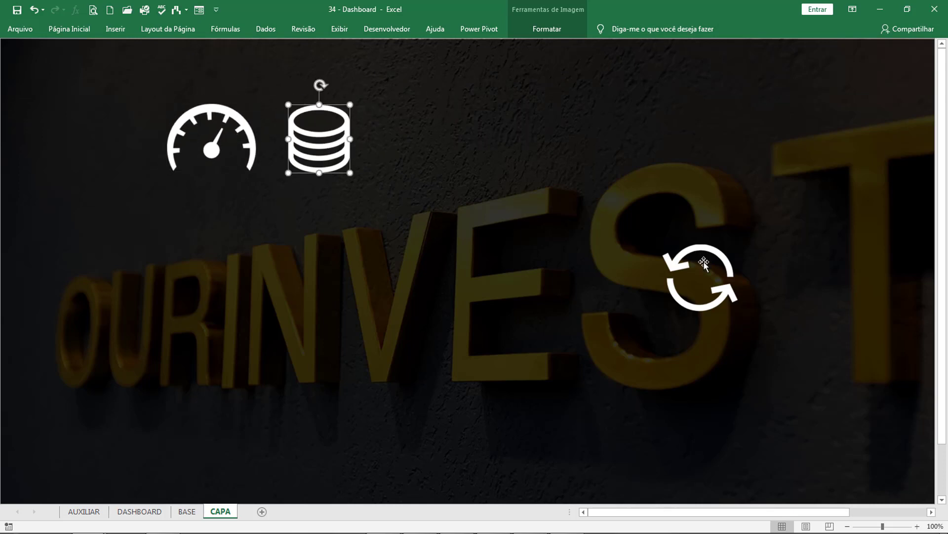
pyautogui.moveTo(704, 264); pyautogui.dragTo(417, 122)
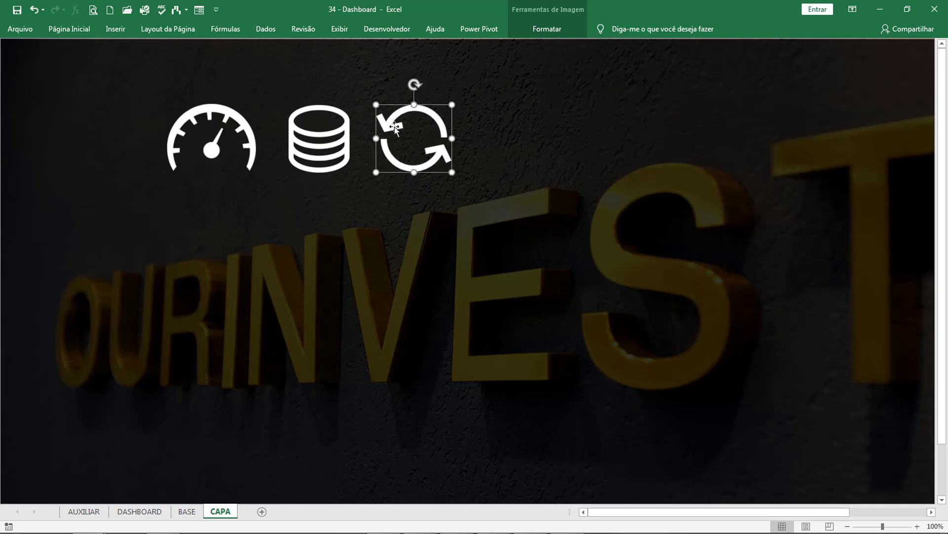
# Reorder the icon row to database, gauge, refresh, leaving a wide gap between the database and gauge icons for a label
pyautogui.moveTo(222, 121); pyautogui.dragTo(534, 162)
pyautogui.moveTo(311, 135); pyautogui.dragTo(99, 125)
pyautogui.moveTo(387, 130); pyautogui.dragTo(434, 118)
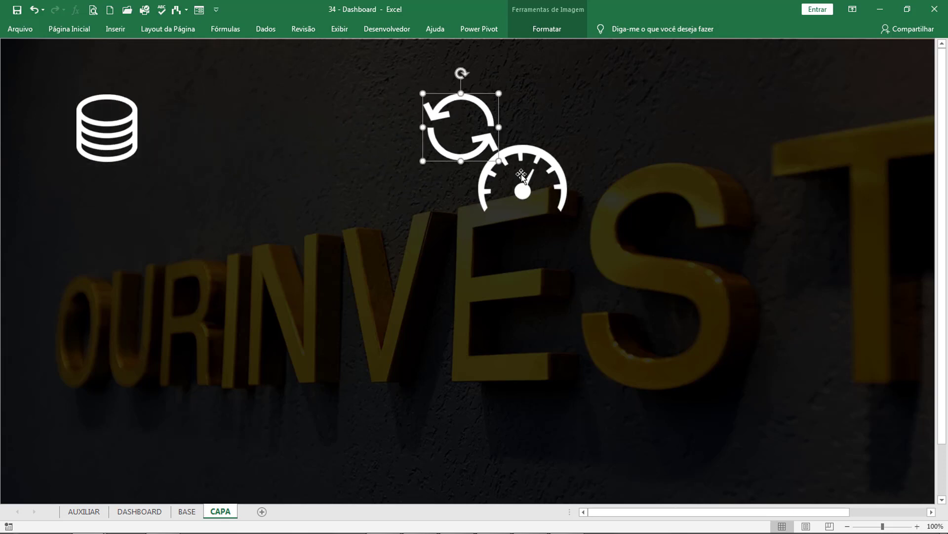
pyautogui.moveTo(502, 165); pyautogui.dragTo(285, 113)
pyautogui.moveTo(462, 130); pyautogui.dragTo(526, 134)
pyautogui.moveTo(316, 131); pyautogui.dragTo(439, 137)
pyautogui.click(130, 134)
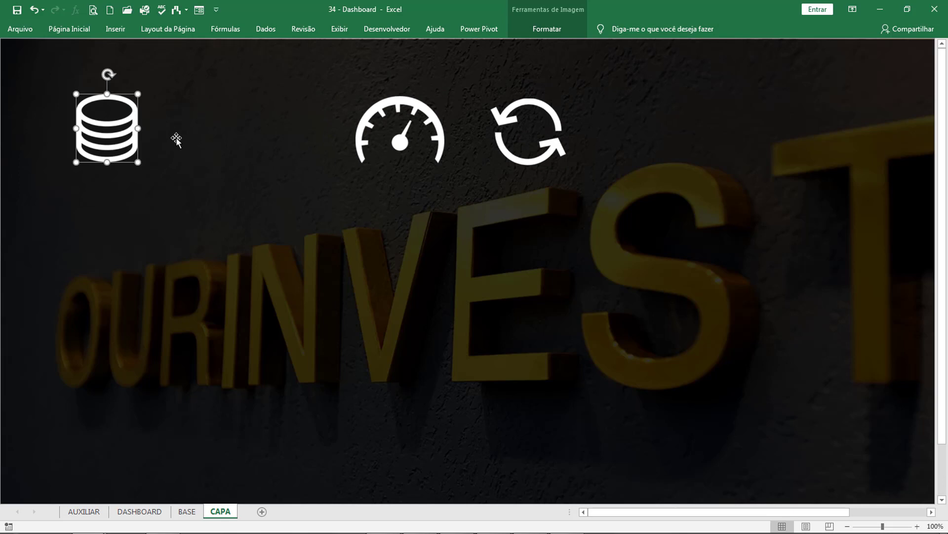
# Deselect the background group and draw a text box about 6.7 cm wide and 2.6 cm high just right of the database icon
pyautogui.click(176, 139)
pyautogui.click(115, 29)
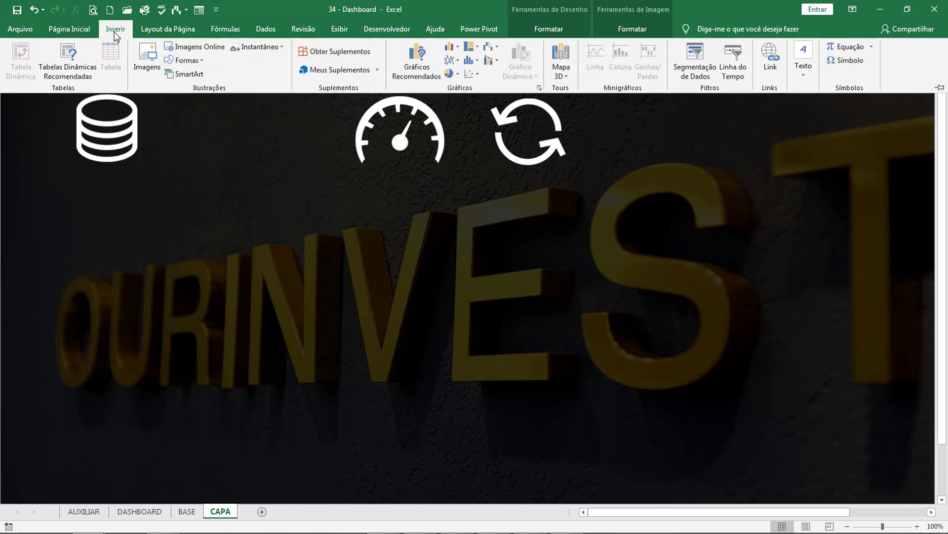
pyautogui.click(252, 184)
pyautogui.scroll(-6, 298, 200)
pyautogui.click(356, 336)
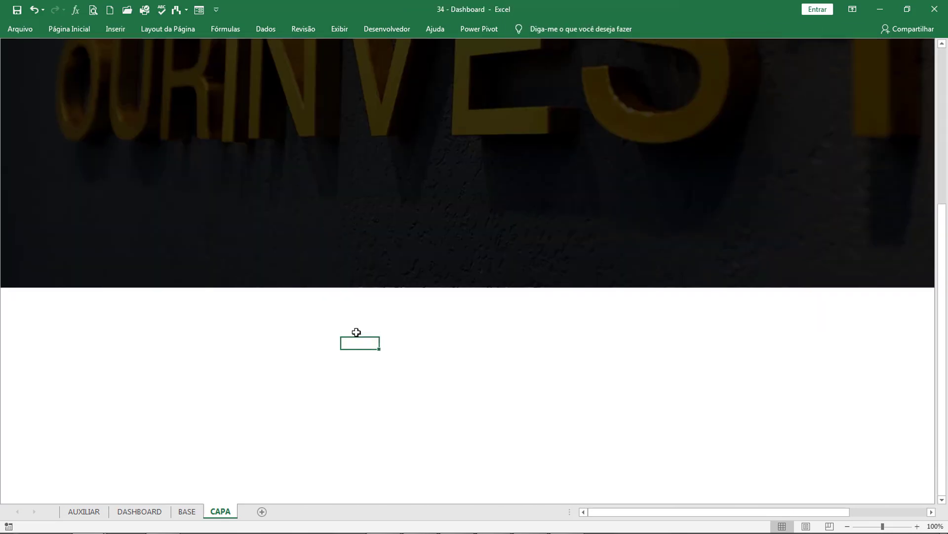
pyautogui.scroll(6, 356, 332)
pyautogui.click(115, 29)
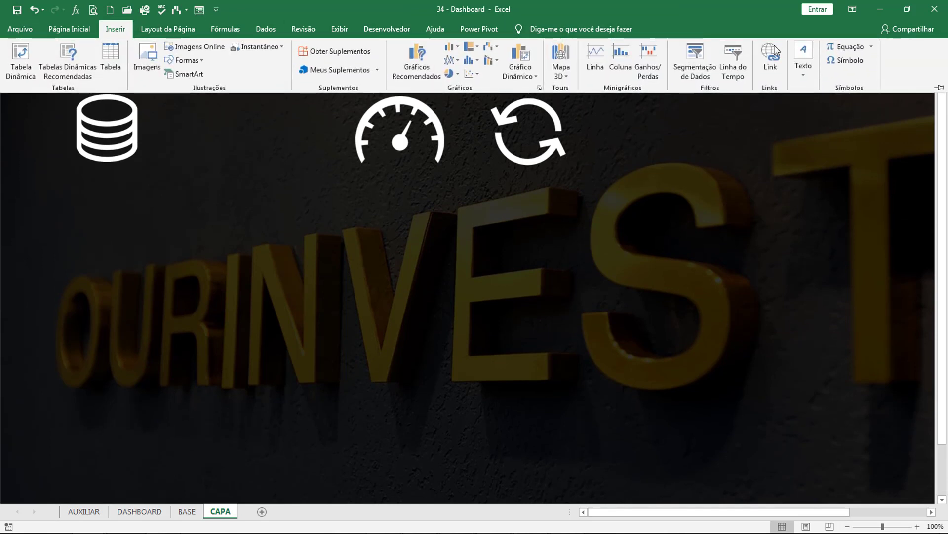
pyautogui.click(803, 64)
pyautogui.click(792, 108)
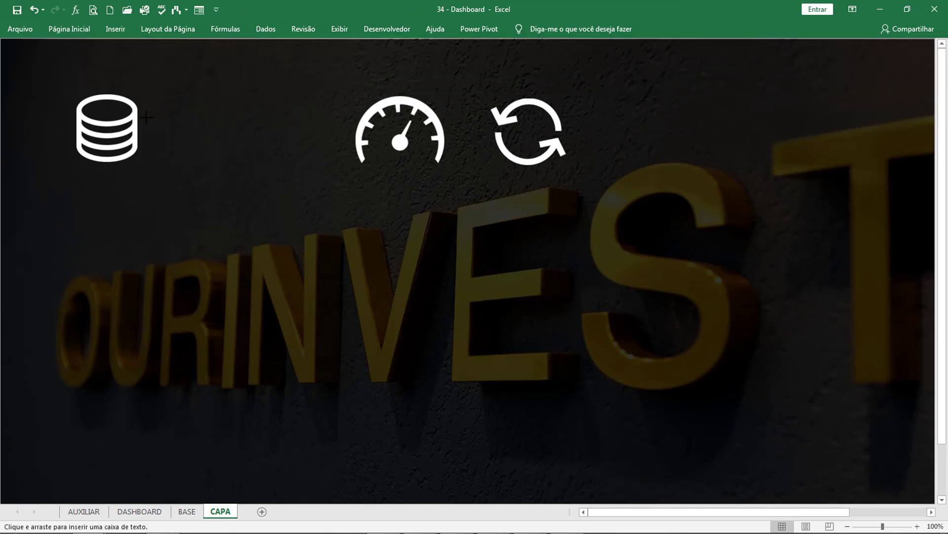
pyautogui.moveTo(293, 159); pyautogui.dragTo(293, 159)
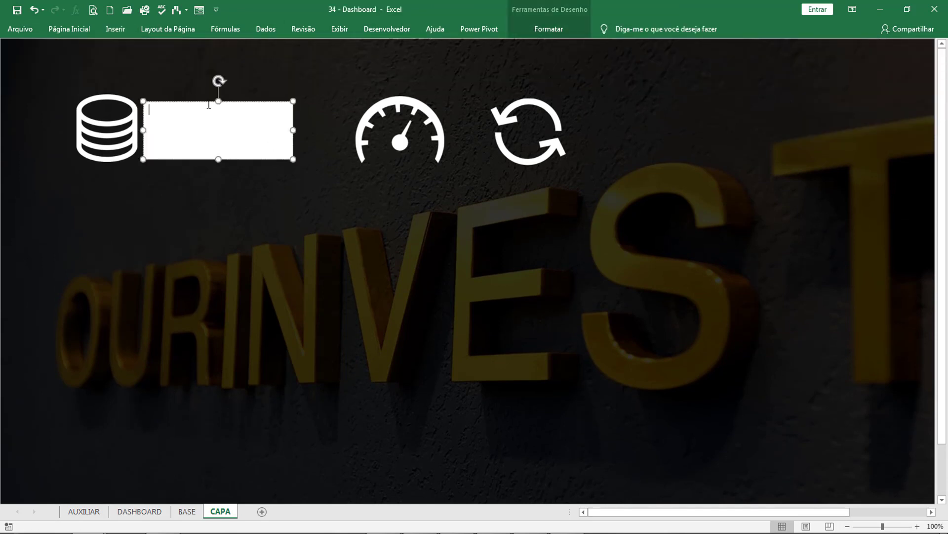
# Set the text box's height to 3 cm and move it level with and against the database icon
pyautogui.click(548, 31)
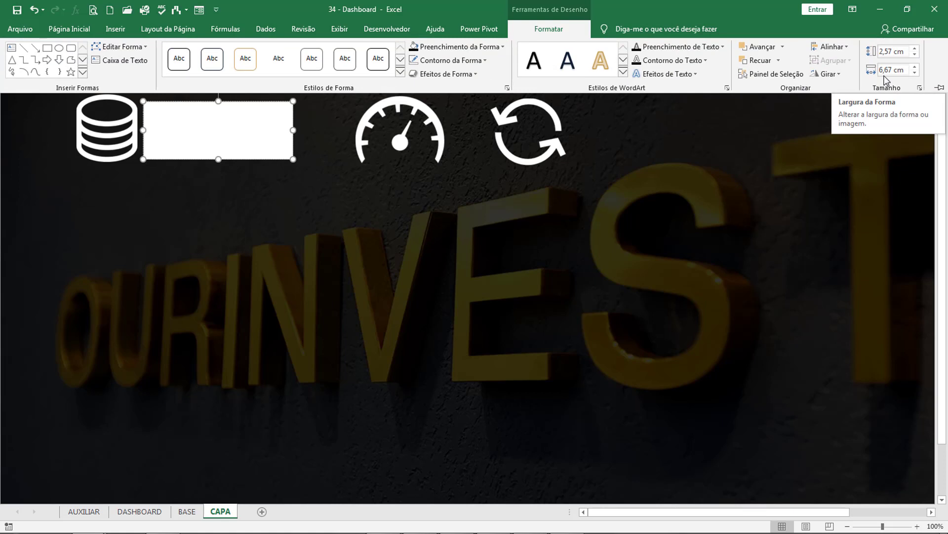
pyautogui.tripleClick(889, 51)
pyautogui.write('3')
pyautogui.press('Return')
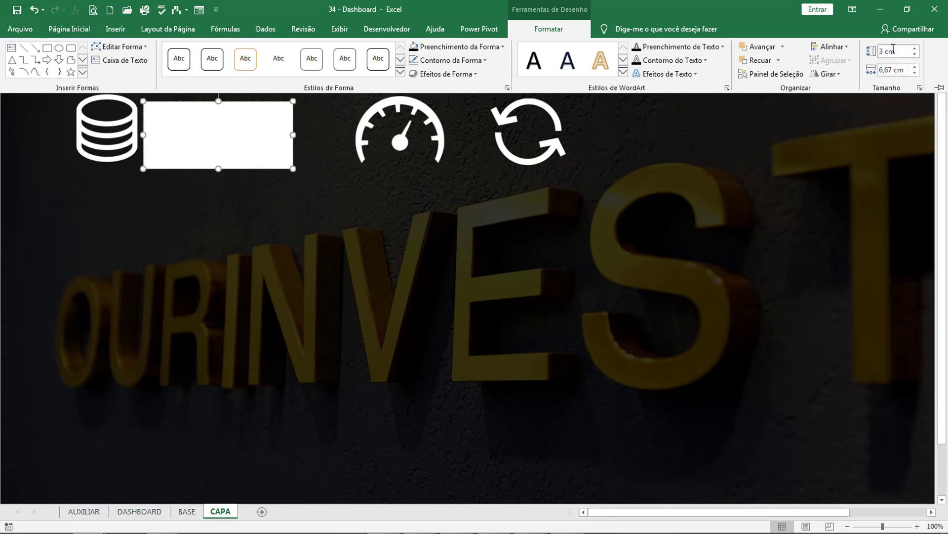
pyautogui.click(268, 101)
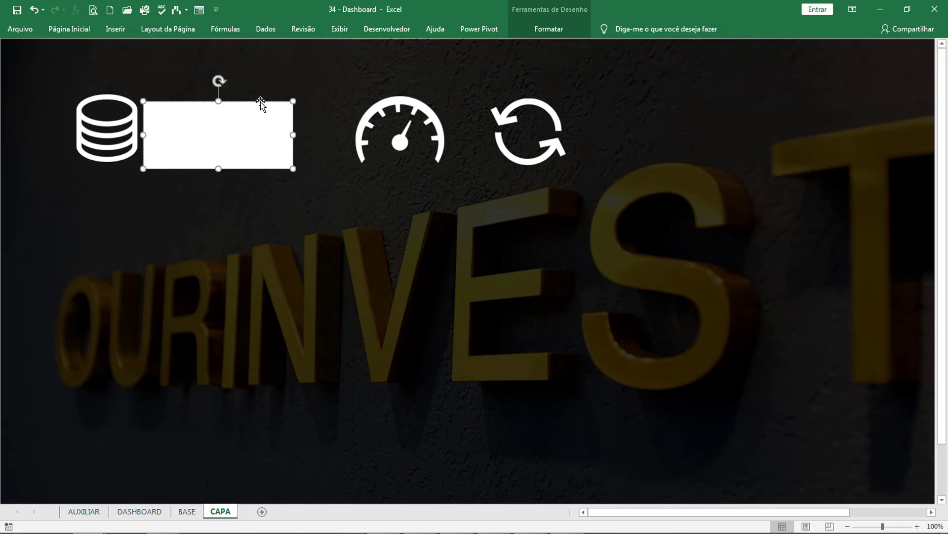
pyautogui.moveTo(260, 101); pyautogui.dragTo(257, 93)
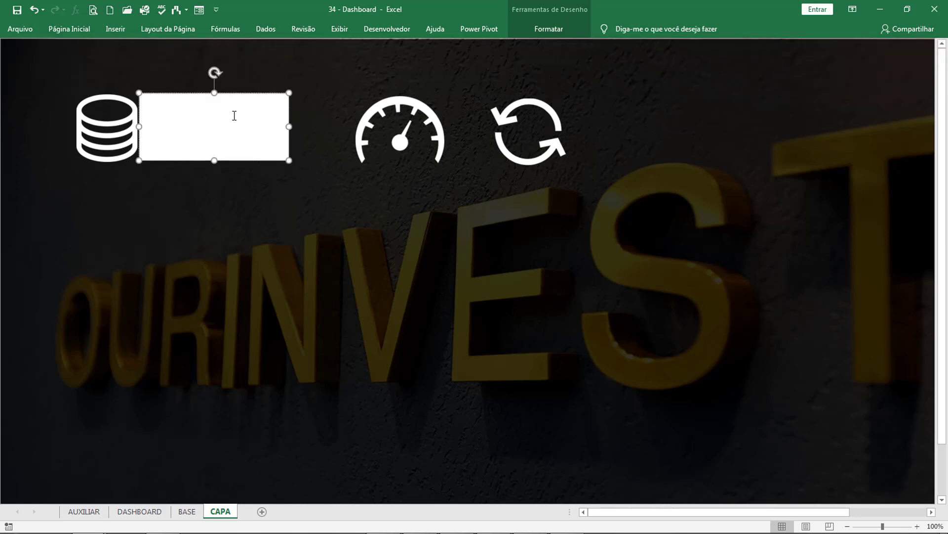
# Enter BASE DE DADOS in the text box and make it bold, left-aligned and vertically centred
pyautogui.tripleClick(187, 106)
pyautogui.click(72, 30)
pyautogui.click(130, 70)
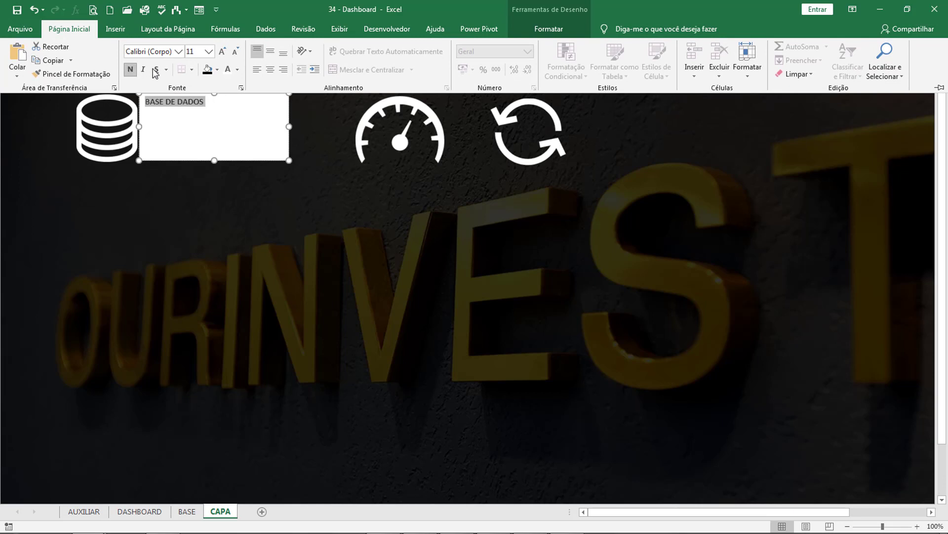
pyautogui.click(270, 69)
pyautogui.click(269, 52)
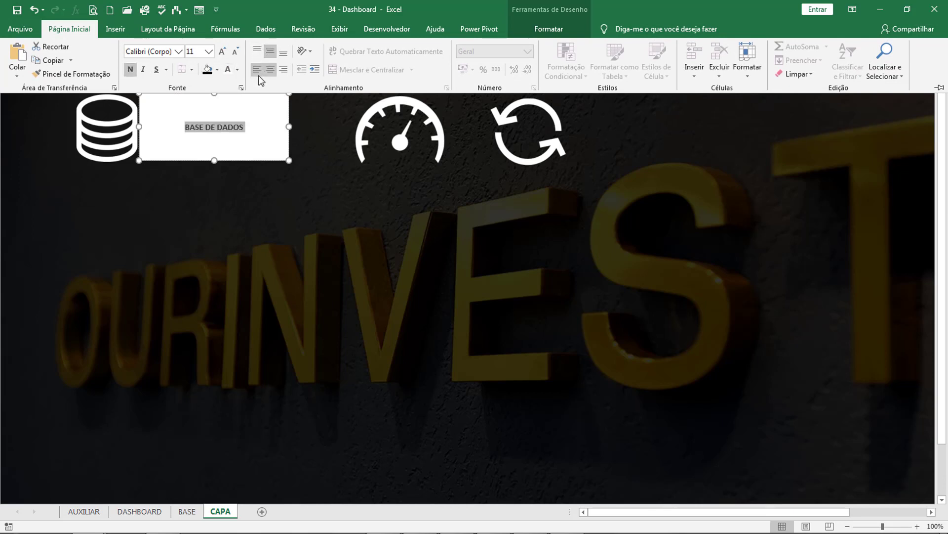
pyautogui.click(257, 72)
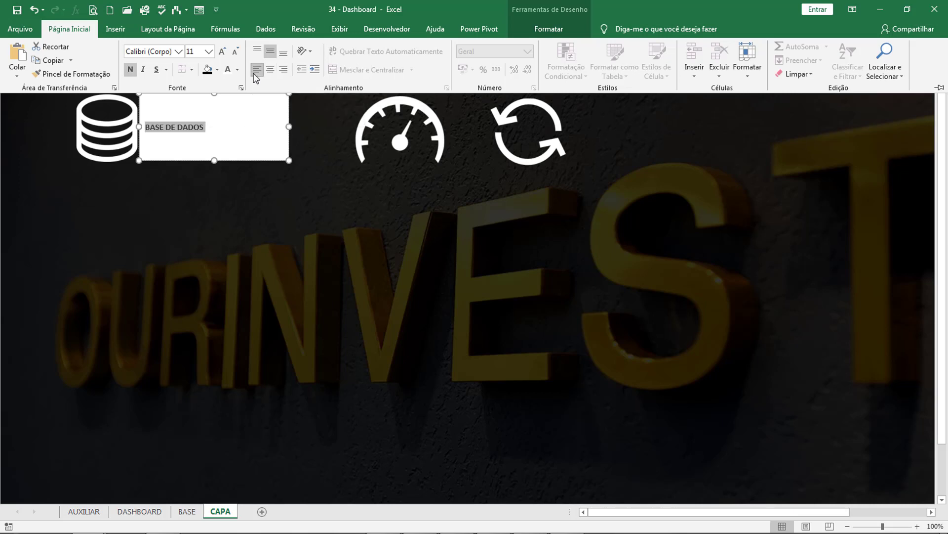
# Enlarge the BASE DE DADOS text to font size 20
pyautogui.click(222, 52)
pyautogui.click(222, 52)
pyautogui.click(221, 52)
pyautogui.click(221, 52)
pyautogui.click(221, 52)
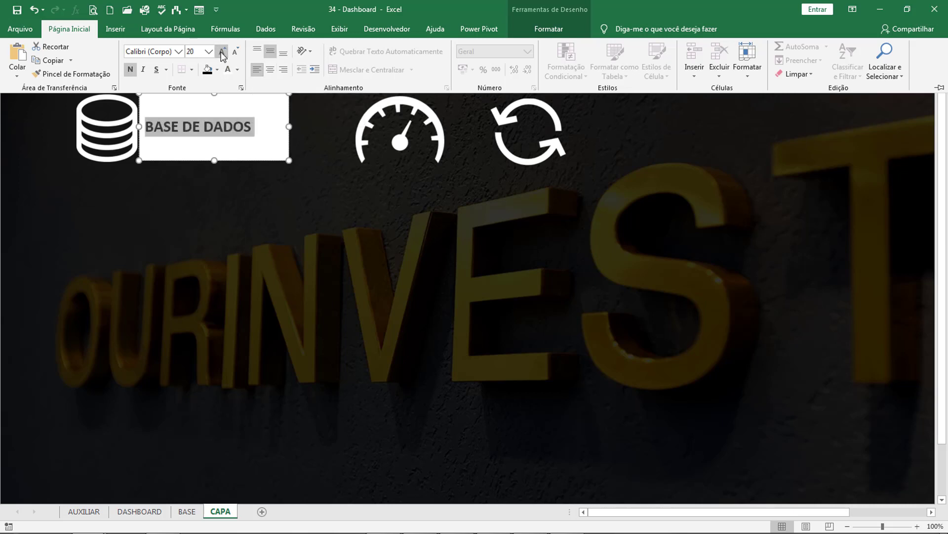
# Remove the fill and the outline from the BASE DE DADOS text box
pyautogui.click(535, 31)
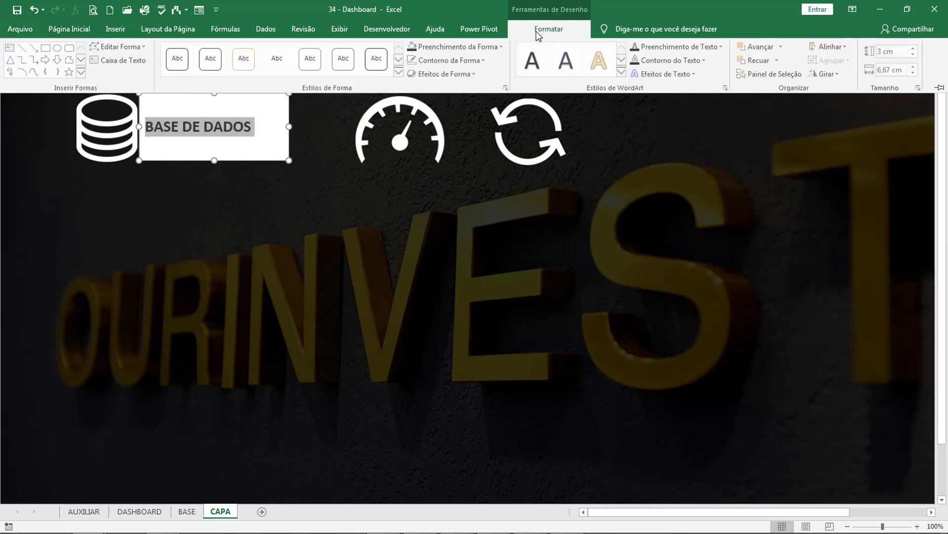
pyautogui.click(462, 46)
pyautogui.click(433, 187)
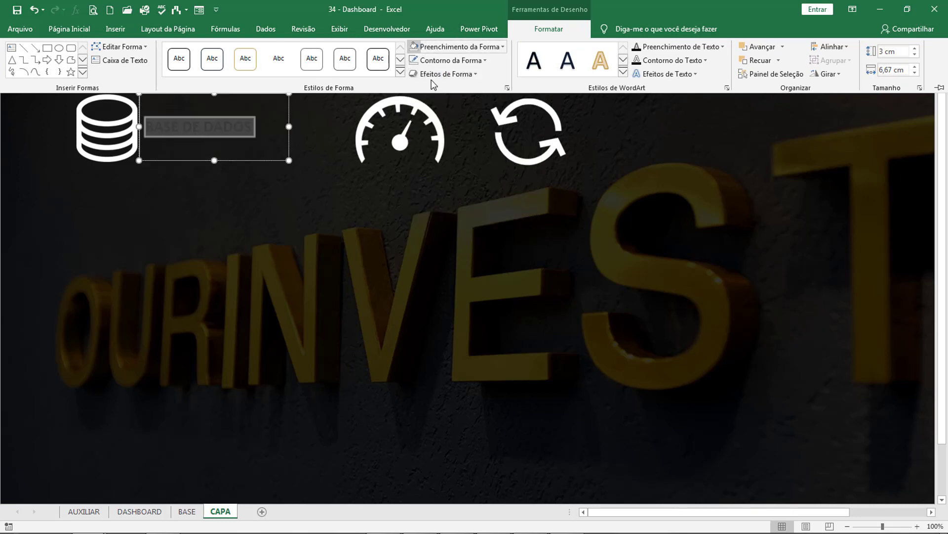
pyautogui.click(436, 61)
pyautogui.click(435, 202)
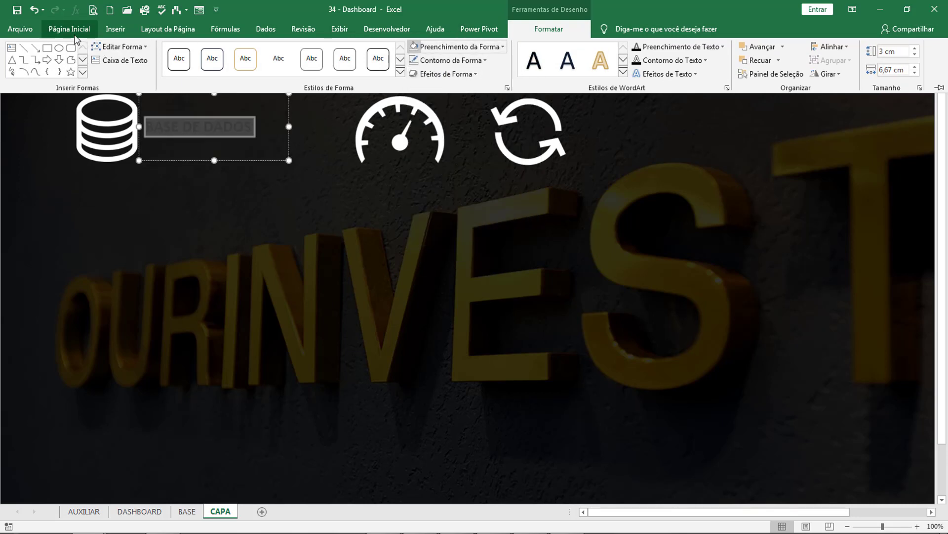
# Change the BASE DE DADOS text colour to white
pyautogui.click(69, 28)
pyautogui.click(228, 73)
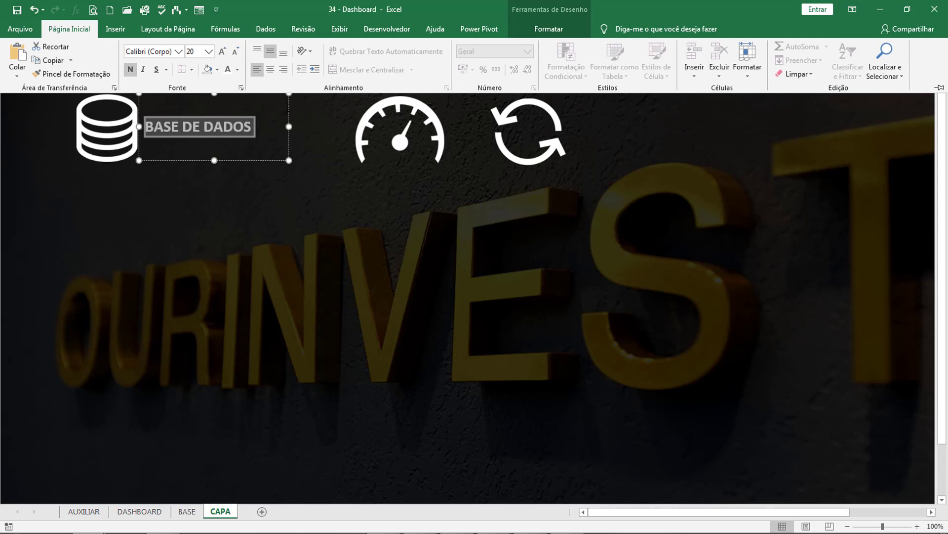
pyautogui.hotkey('ctrl', 'F1')
pyautogui.click(319, 111)
# Duplicate the BASE DE DADOS text box and place the copy between the gauge and refresh icons
pyautogui.click(225, 127)
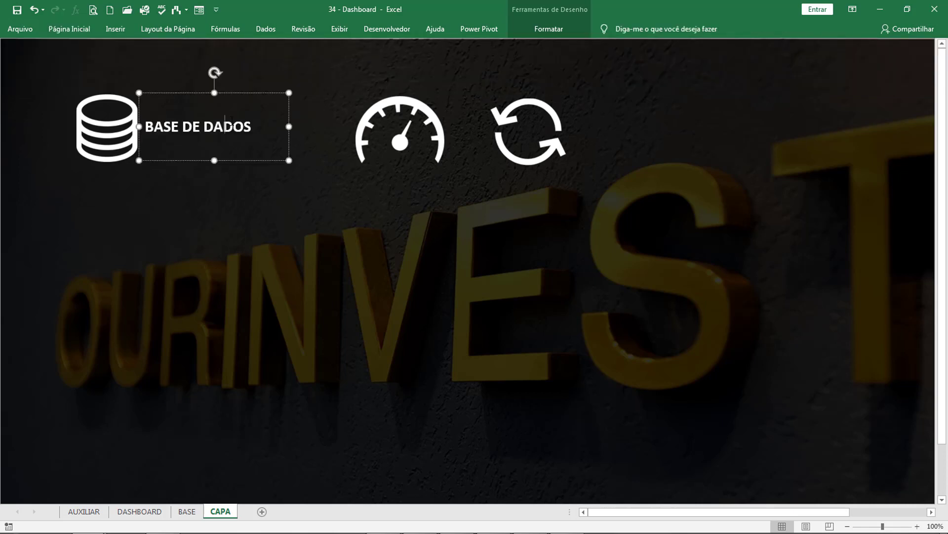
pyautogui.click(235, 94)
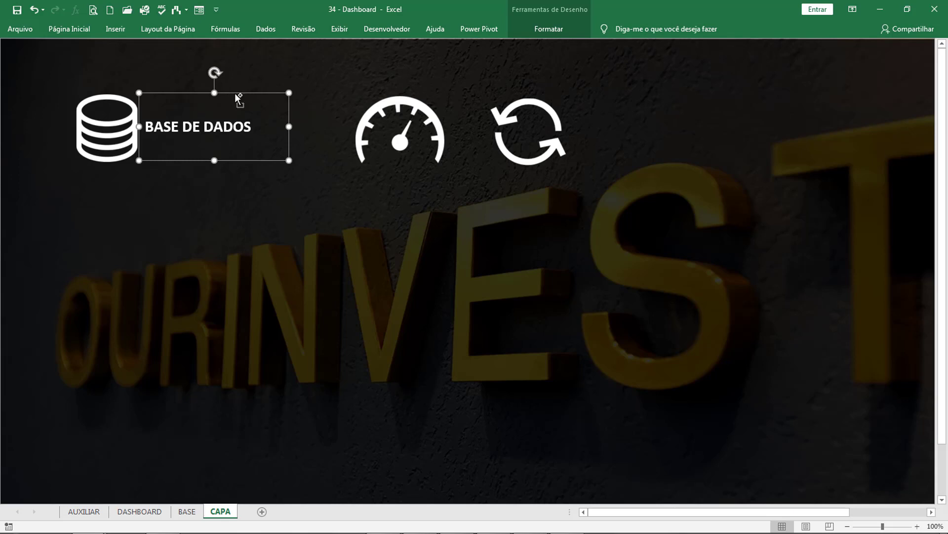
pyautogui.moveTo(238, 97); pyautogui.dragTo(509, 102)
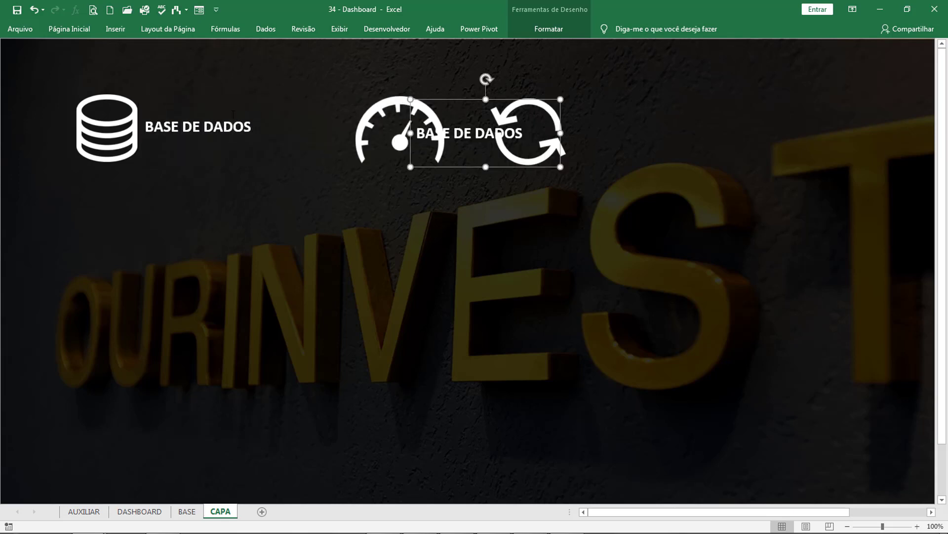
# Align the database icon and its BASE DE DADOS label to their vertical middle and group them
pyautogui.click(197, 119)
pyautogui.click(233, 93)
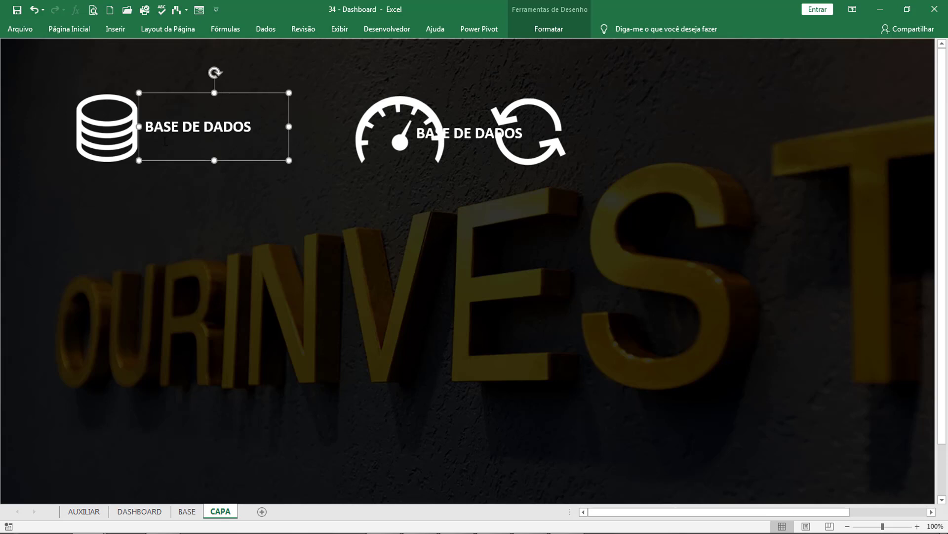
pyautogui.keyDown('shift'); pyautogui.click(104, 128); pyautogui.keyUp('shift')
pyautogui.click(622, 29)
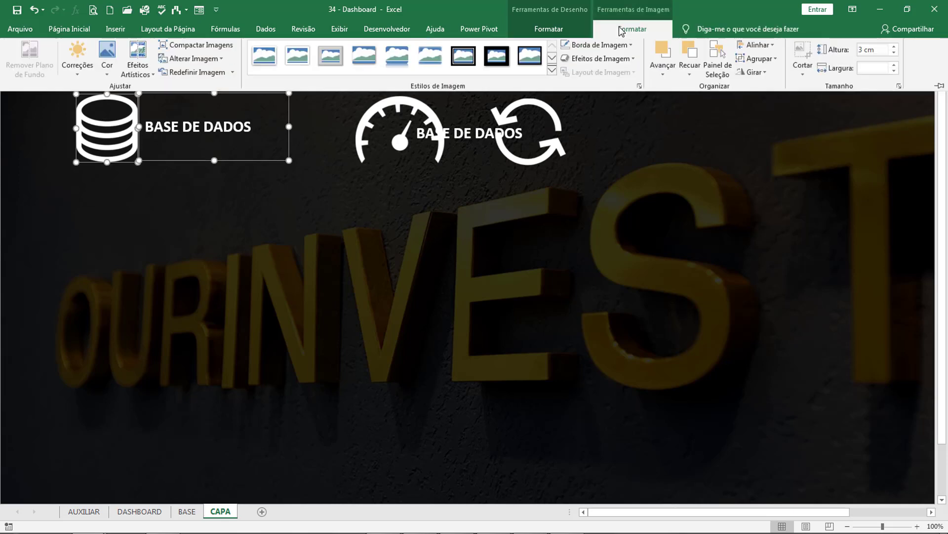
pyautogui.click(756, 45)
pyautogui.click(769, 120)
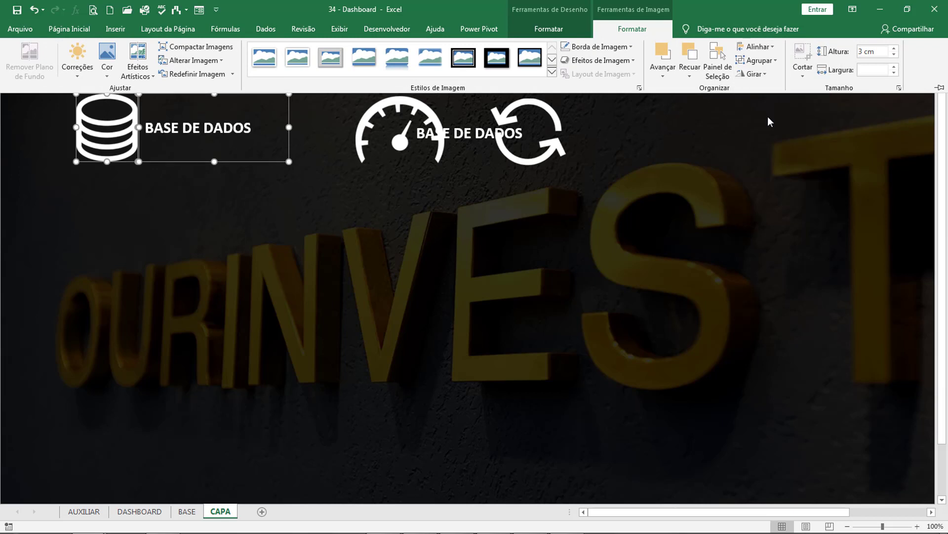
pyautogui.click(756, 60)
pyautogui.click(758, 75)
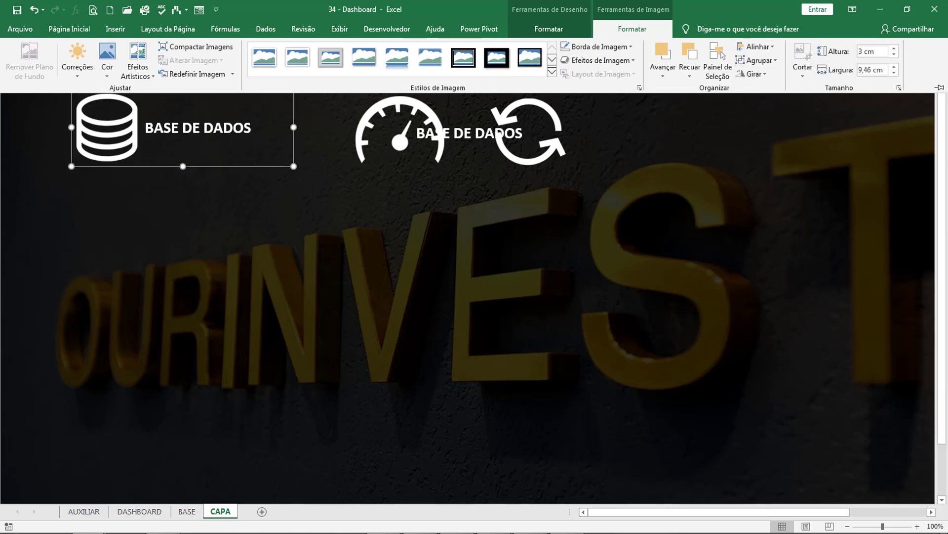
pyautogui.click(293, 117)
# Space out the icons, moving the gauge next to the BASE DE DADOS group, the copied label below it and the refresh icon further right
pyautogui.click(404, 105)
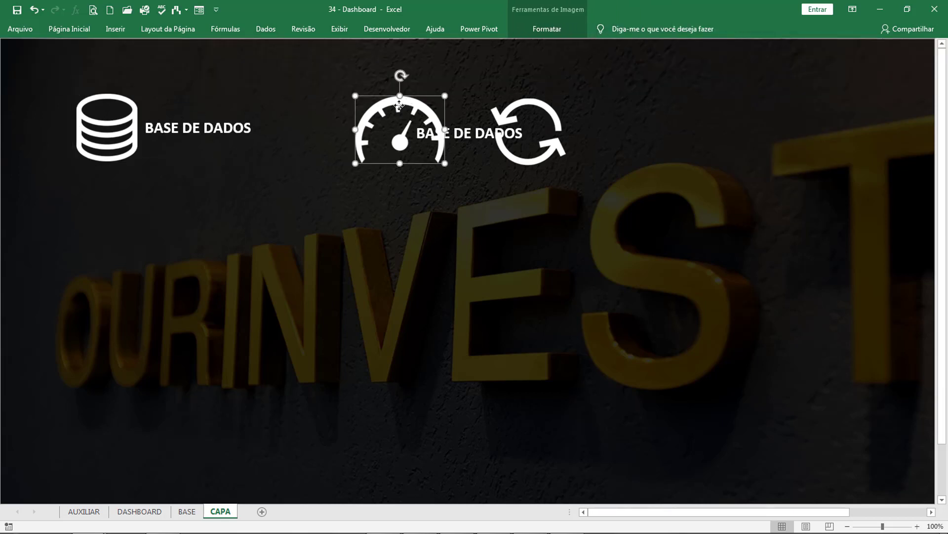
pyautogui.moveTo(404, 105); pyautogui.dragTo(319, 100)
pyautogui.click(548, 112)
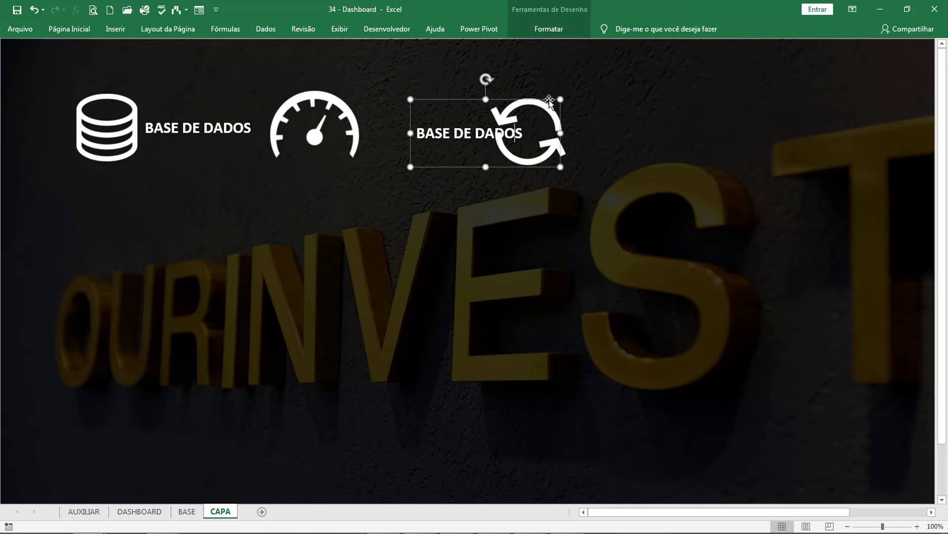
pyautogui.moveTo(520, 102); pyautogui.dragTo(444, 141)
pyautogui.click(544, 102)
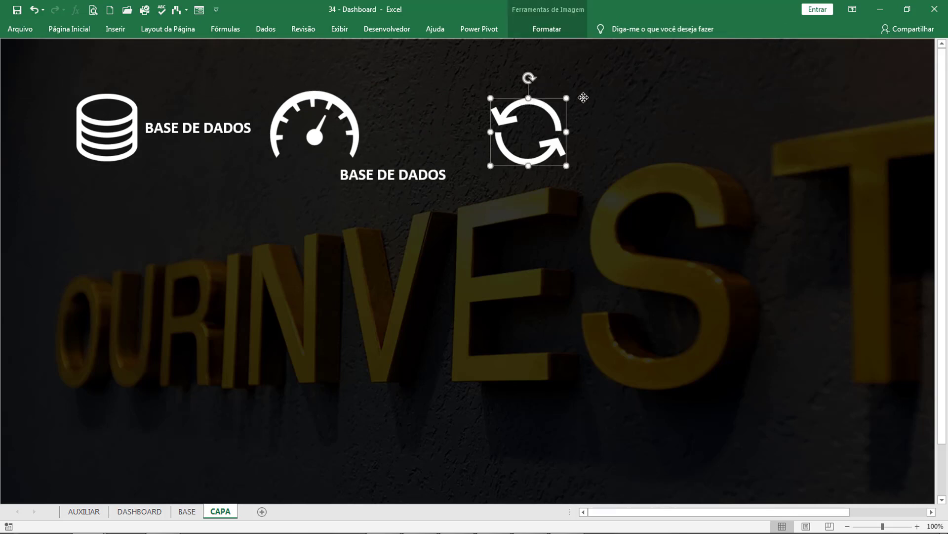
pyautogui.moveTo(543, 101); pyautogui.dragTo(678, 101)
# Duplicate the copied BASE DE DADOS label over the refresh icon and place the first copy beside the gauge icon
pyautogui.click(408, 174)
pyautogui.moveTo(437, 143); pyautogui.dragTo(706, 119)
pyautogui.click(399, 175)
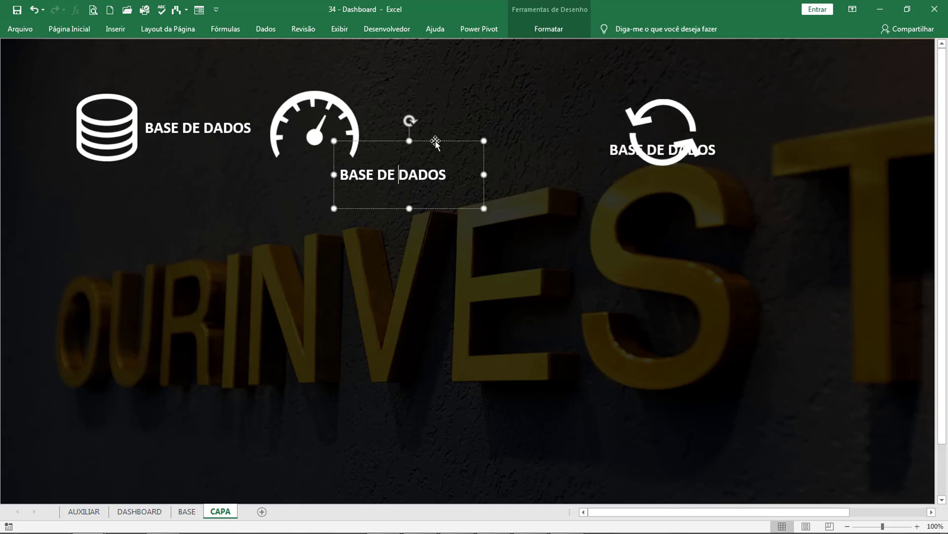
pyautogui.moveTo(440, 140); pyautogui.dragTo(451, 91)
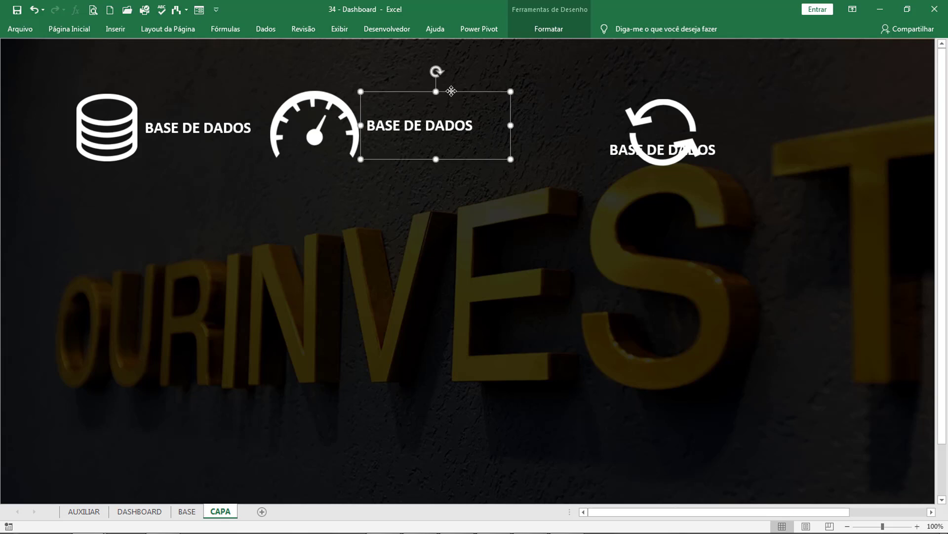
# Change the label beside the gauge icon to DASHBOARD and nudge it into line with the icon
pyautogui.moveTo(473, 125); pyautogui.dragTo(370, 126)
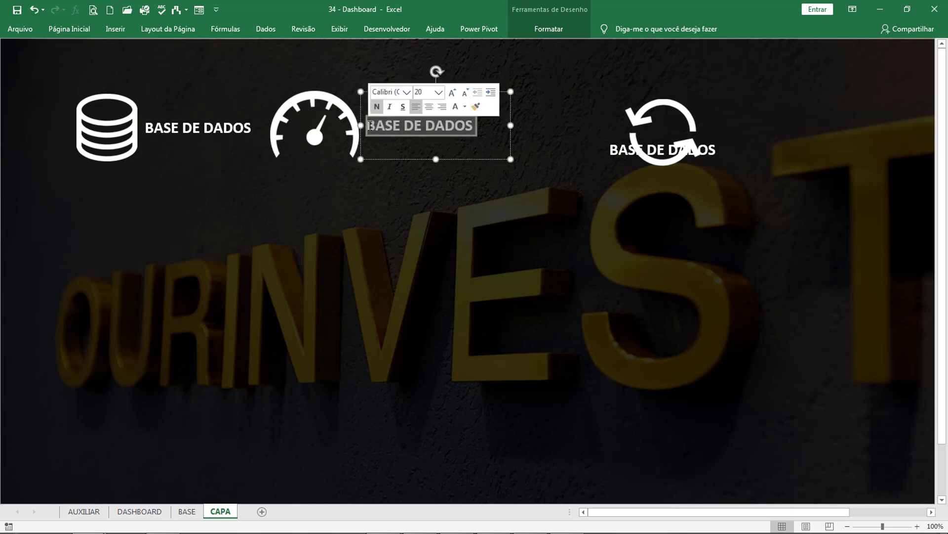
pyautogui.write('DASHBOARD')
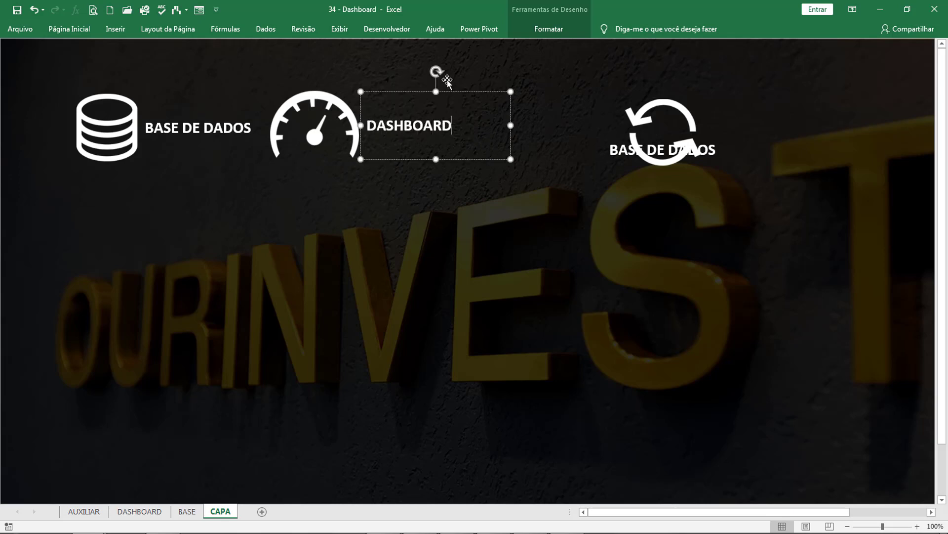
pyautogui.click(471, 94)
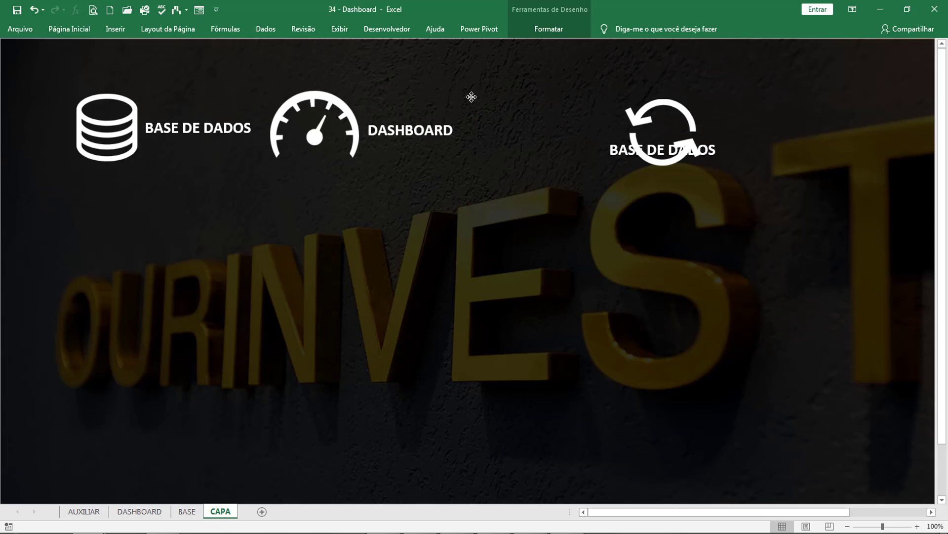
# Align the gauge icon and its DASHBOARD label to their vertical middle and group them
pyautogui.click(471, 96)
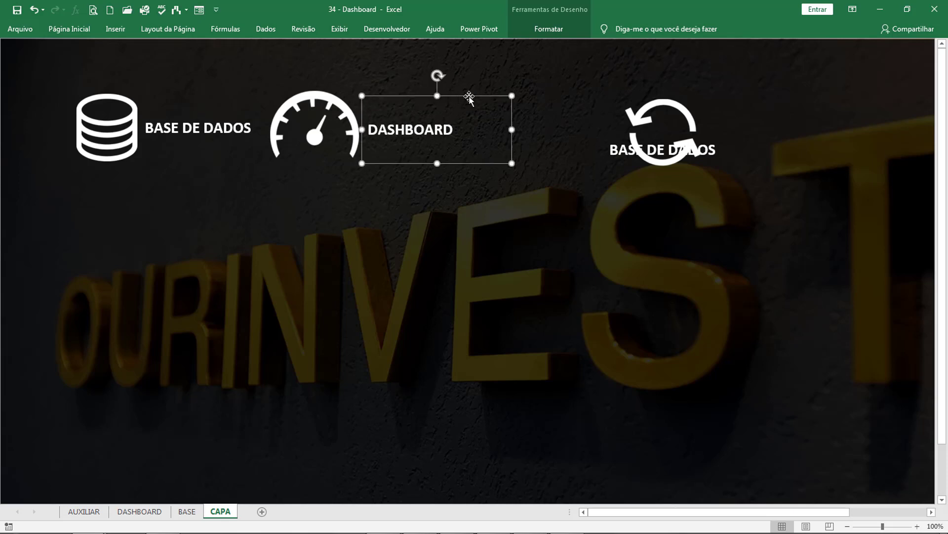
pyautogui.keyDown('ctrl'); pyautogui.click(320, 99); pyautogui.keyUp('ctrl')
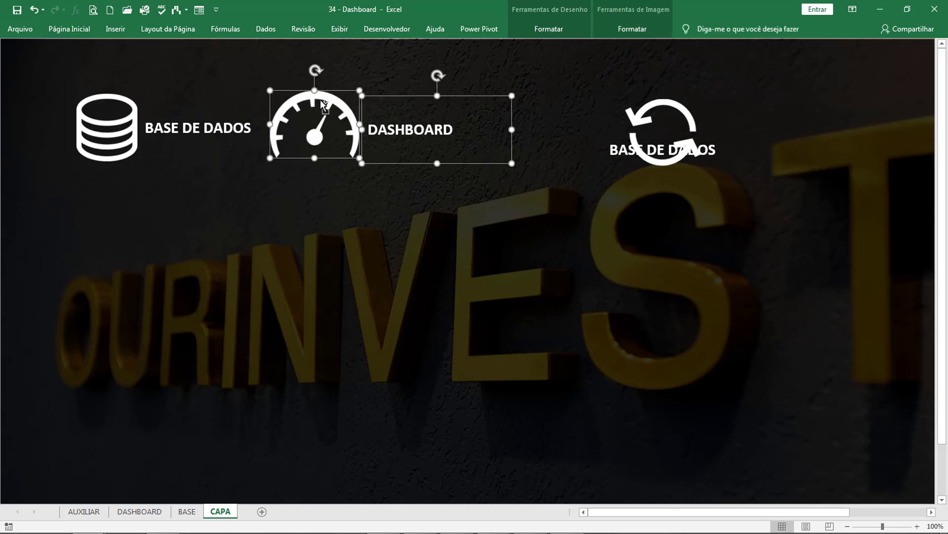
pyautogui.click(640, 35)
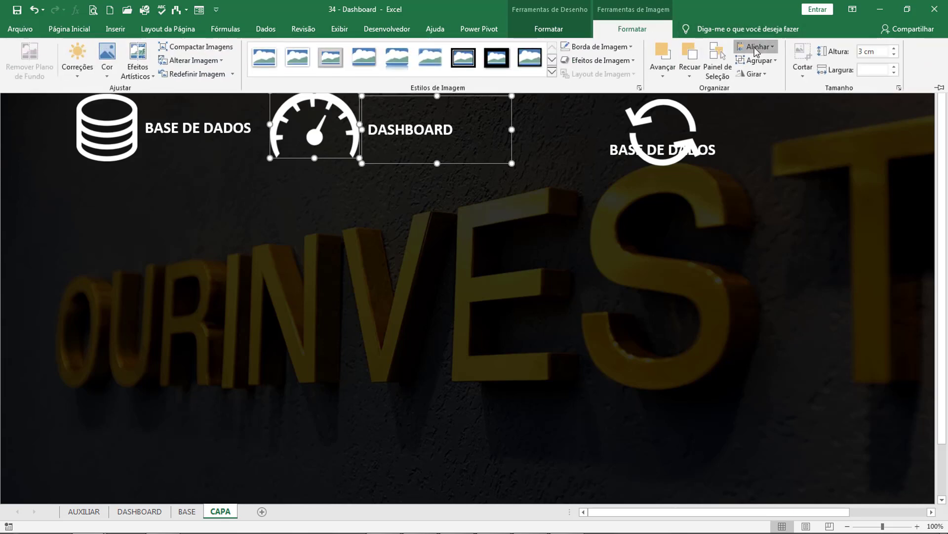
pyautogui.click(756, 47)
pyautogui.click(759, 121)
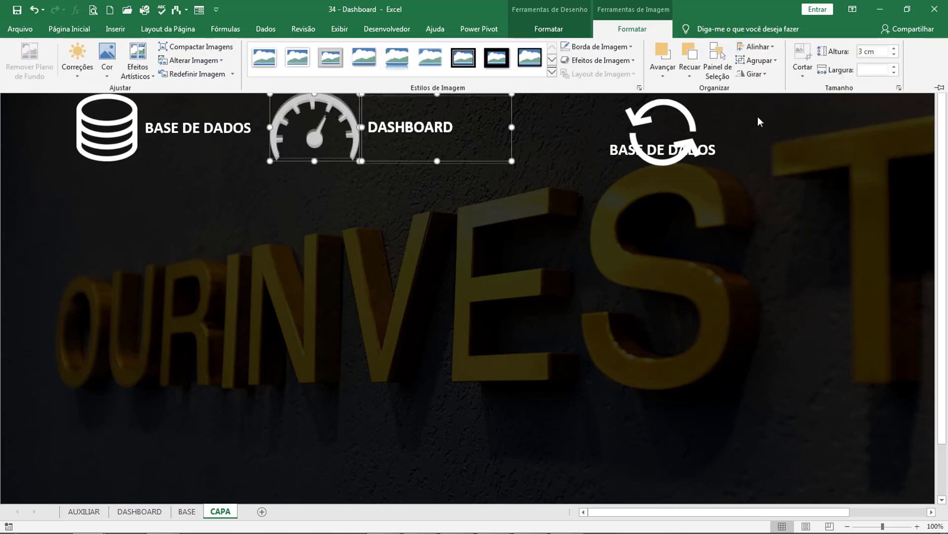
pyautogui.click(756, 61)
pyautogui.click(754, 74)
pyautogui.click(515, 112)
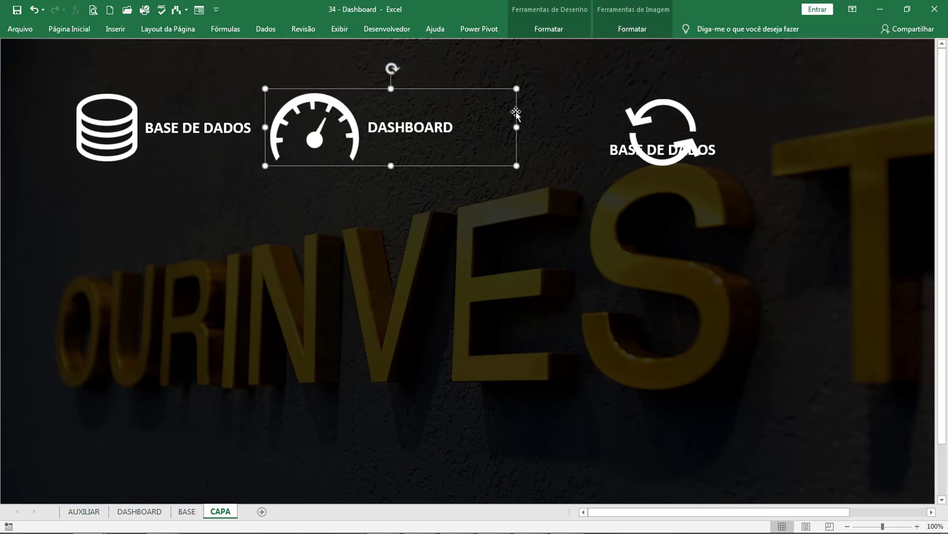
# Move the refresh icon closer to the DASHBOARD group, clear of the remaining BASE DE DADOS label
pyautogui.click(661, 113)
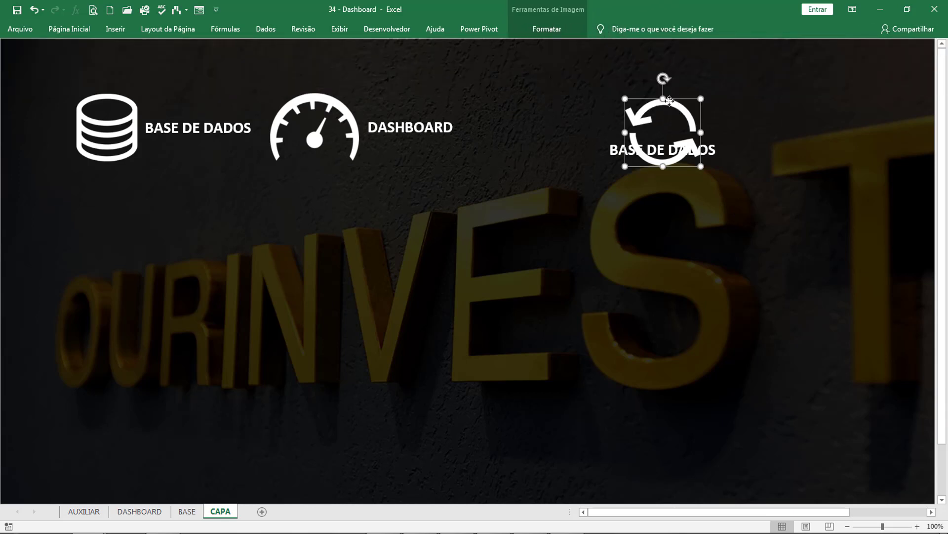
pyautogui.moveTo(661, 114); pyautogui.dragTo(534, 98)
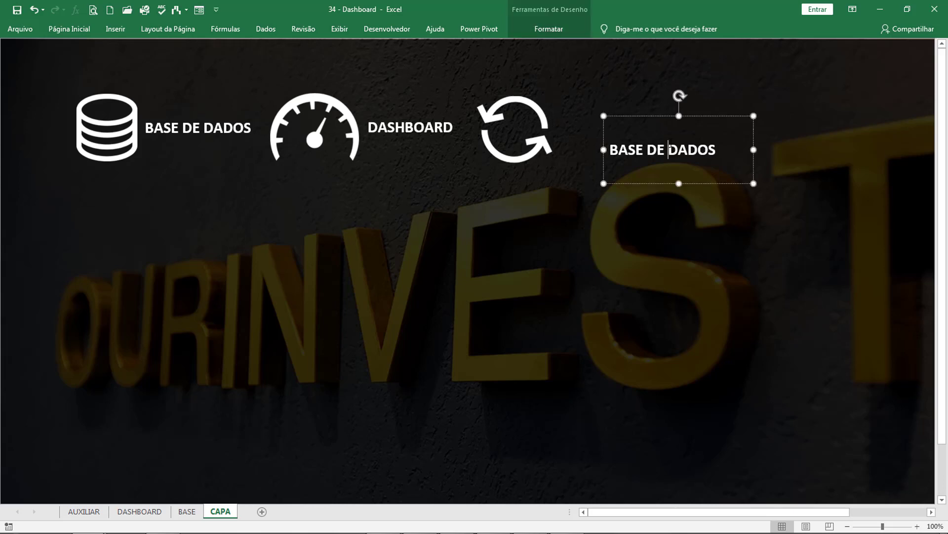
# Replace the text of the ungrouped BASE DE DADOS label with ATUALIZAR
pyautogui.tripleClick(670, 143)
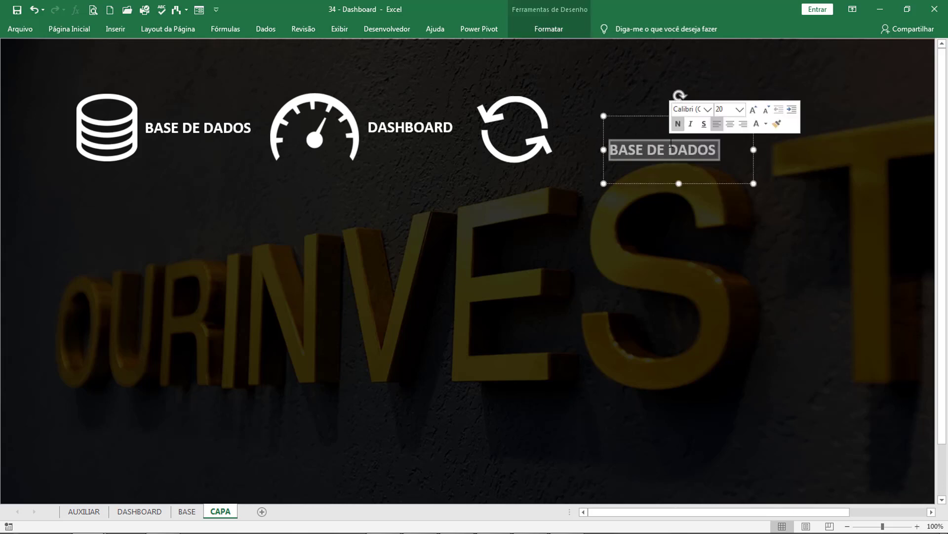
pyautogui.write('DINAMICA')
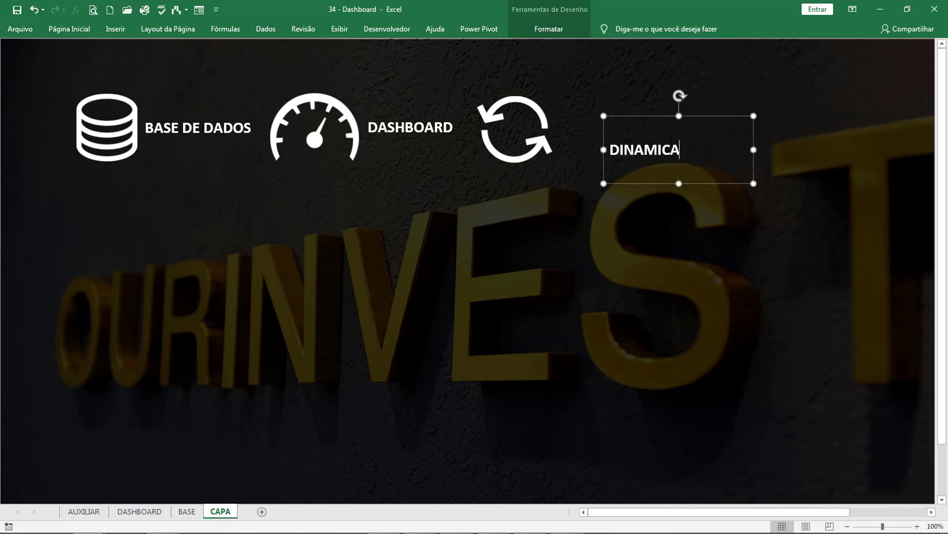
pyautogui.press('BackSpace')
pyautogui.press('BackSpace')
pyautogui.press('BackSpace')
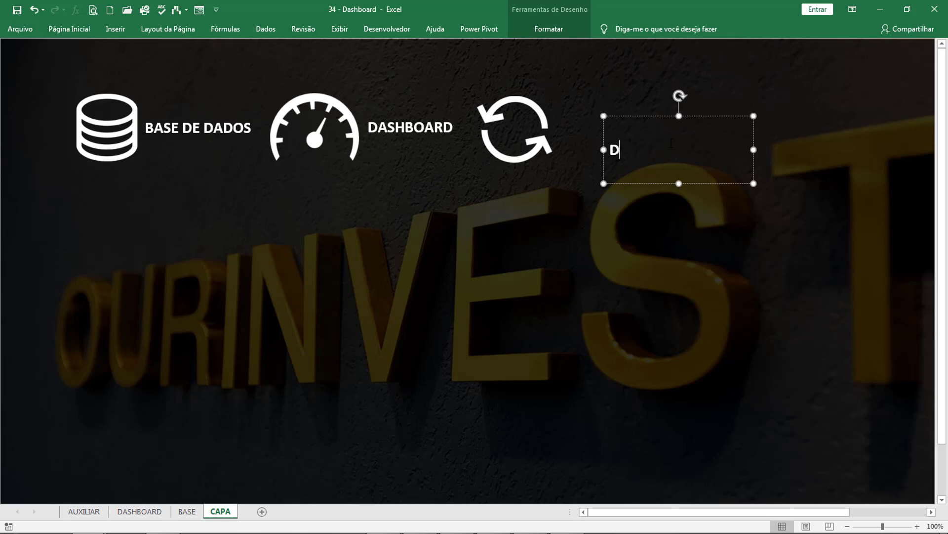
pyautogui.write('ALIZAR')
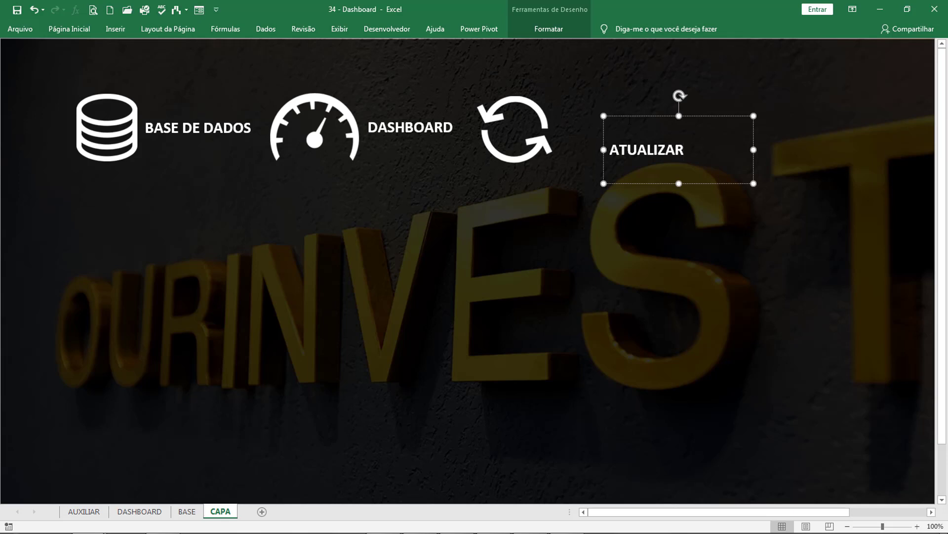
# Place the remaining label beside the refresh icon and change its text to AUXILIAR
pyautogui.moveTo(632, 117); pyautogui.dragTo(583, 98)
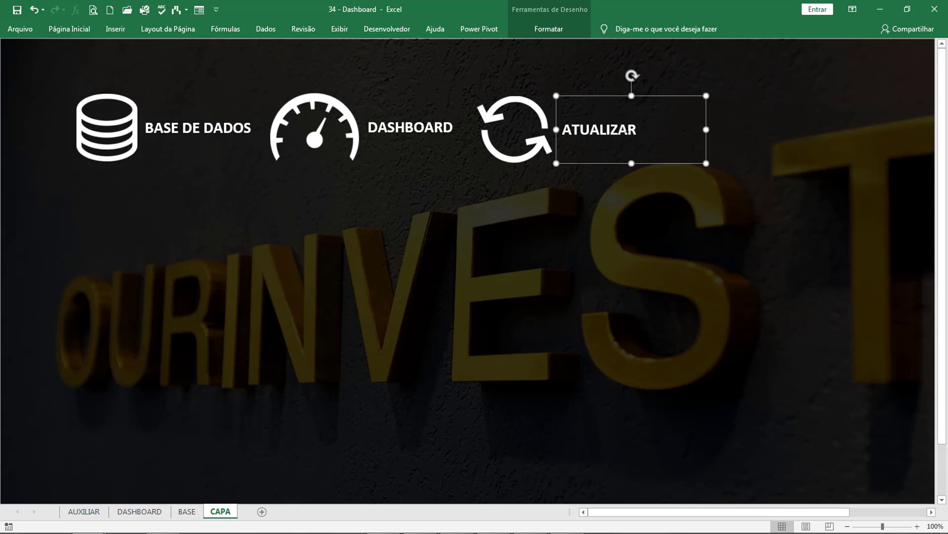
pyautogui.doubleClick(599, 130)
pyautogui.write('AUXIL')
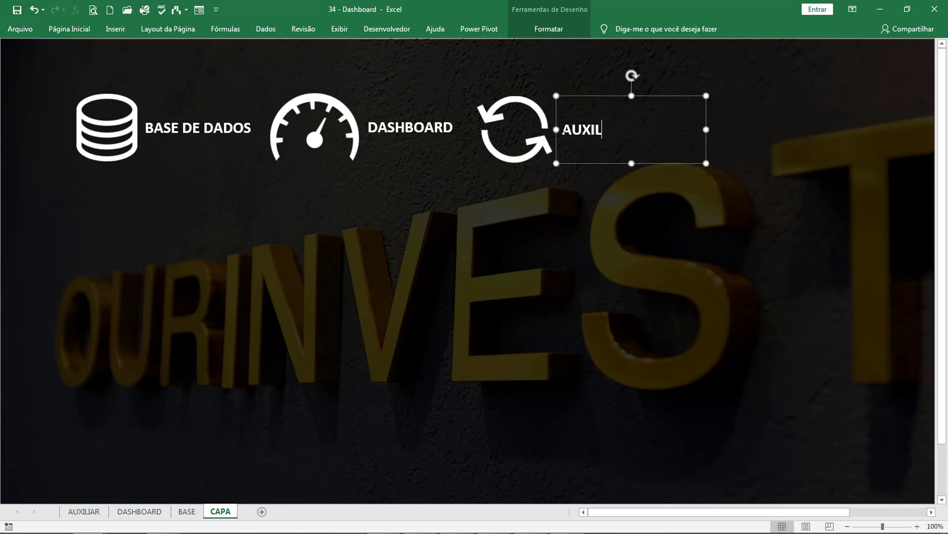
pyautogui.write('IAR')
pyautogui.moveTo(589, 95); pyautogui.dragTo(588, 91)
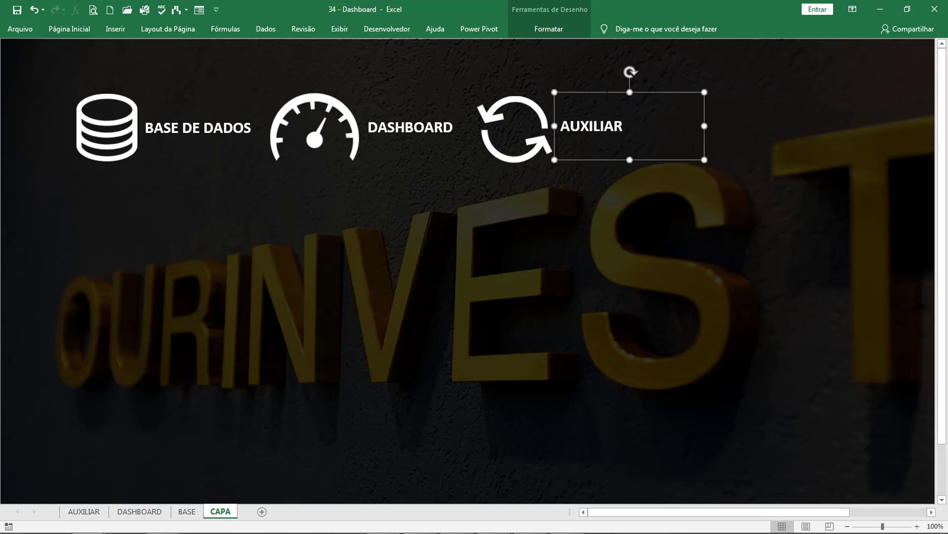
# Align the refresh icon and its AUXILIAR label to their vertical middle and group them
pyautogui.keyDown('shift'); pyautogui.click(538, 113); pyautogui.keyUp('shift')
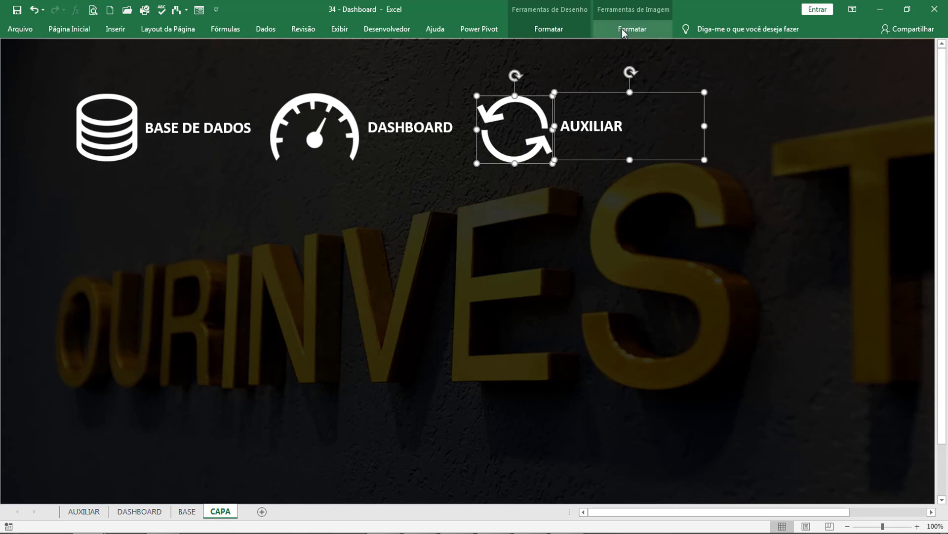
pyautogui.click(623, 31)
pyautogui.click(756, 46)
pyautogui.click(767, 121)
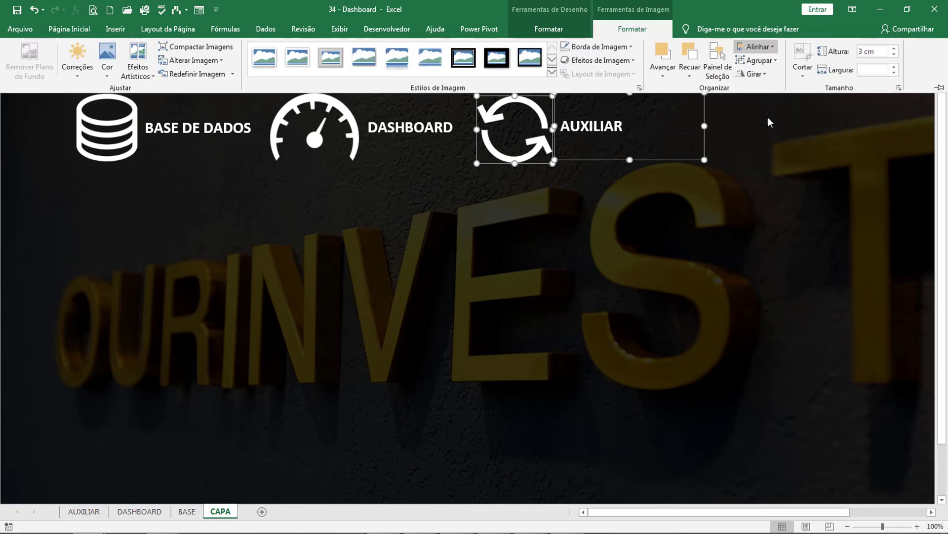
pyautogui.click(756, 61)
pyautogui.click(763, 74)
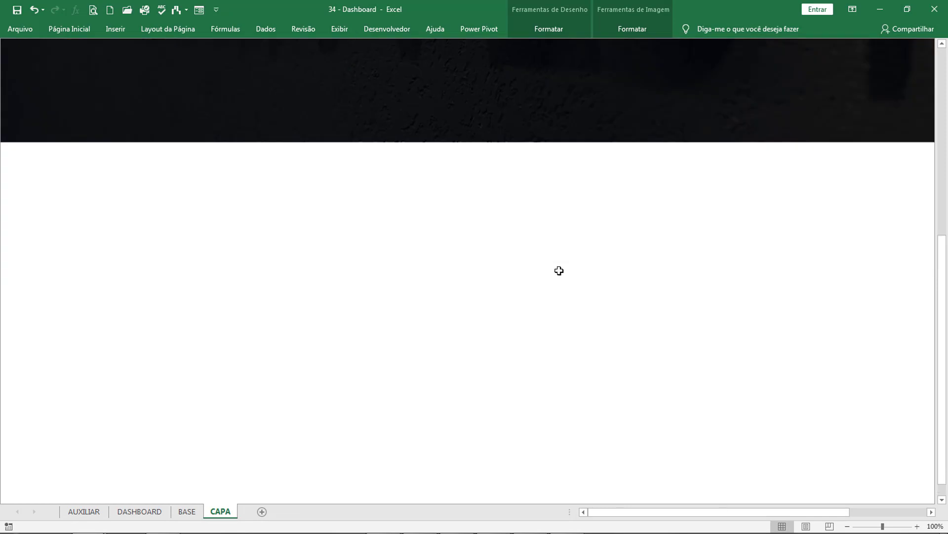
pyautogui.click(559, 292)
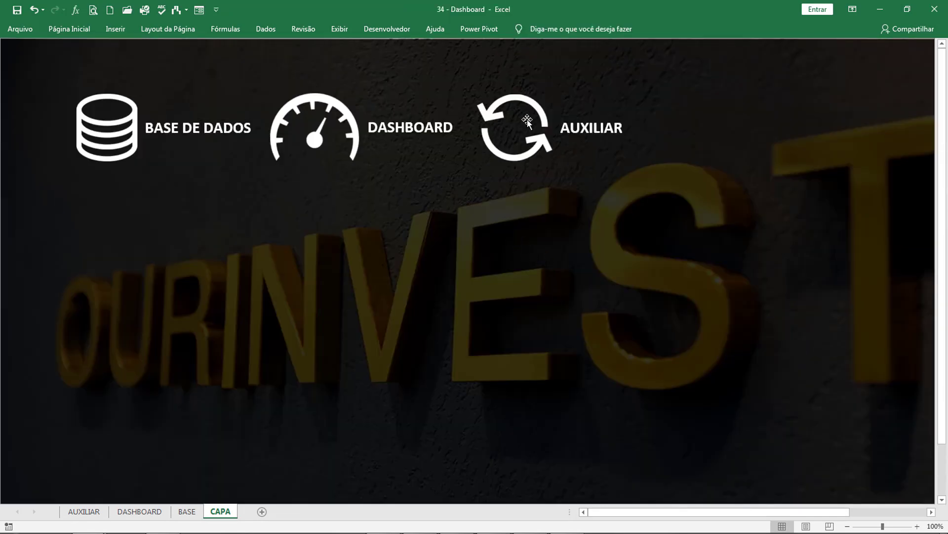
# Align the BASE DE DADOS, DASHBOARD and AUXILIAR groups with one another along their vertical middle
pyautogui.click(545, 103)
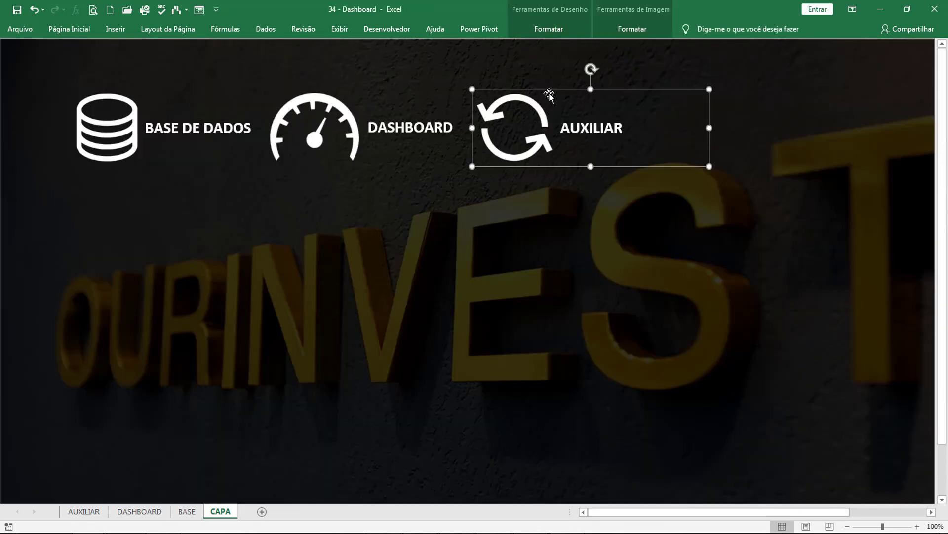
pyautogui.keyDown('ctrl'); pyautogui.click(368, 93); pyautogui.keyUp('ctrl')
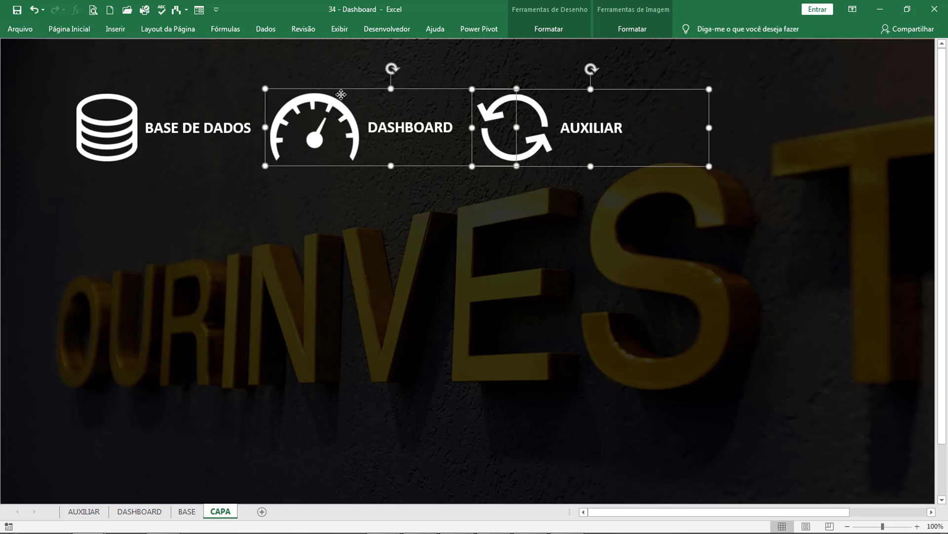
pyautogui.keyDown('ctrl'); pyautogui.click(138, 125); pyautogui.keyUp('ctrl')
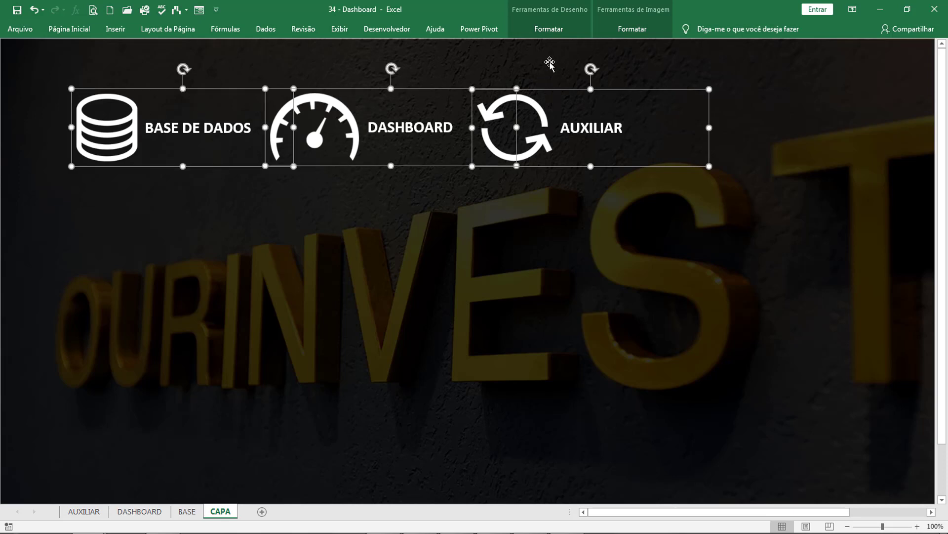
pyautogui.click(618, 33)
pyautogui.click(756, 47)
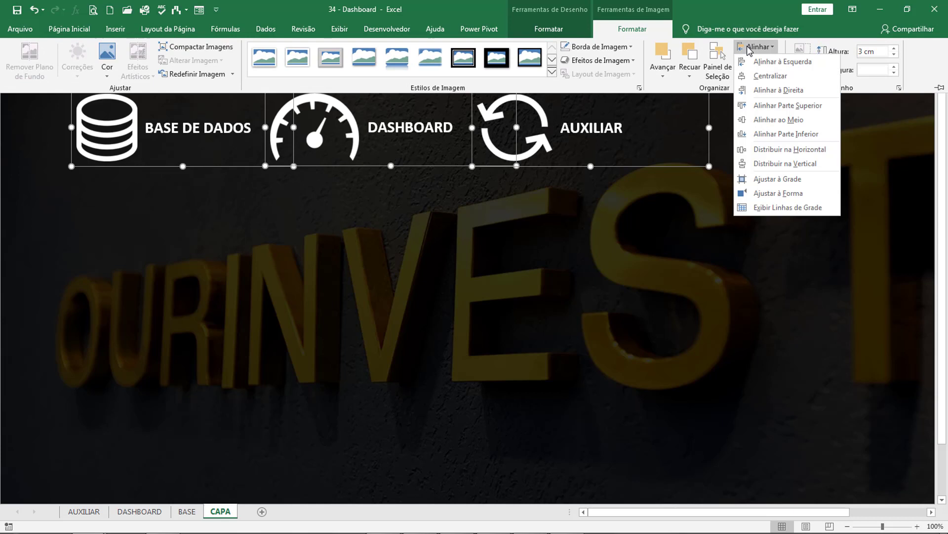
pyautogui.click(769, 120)
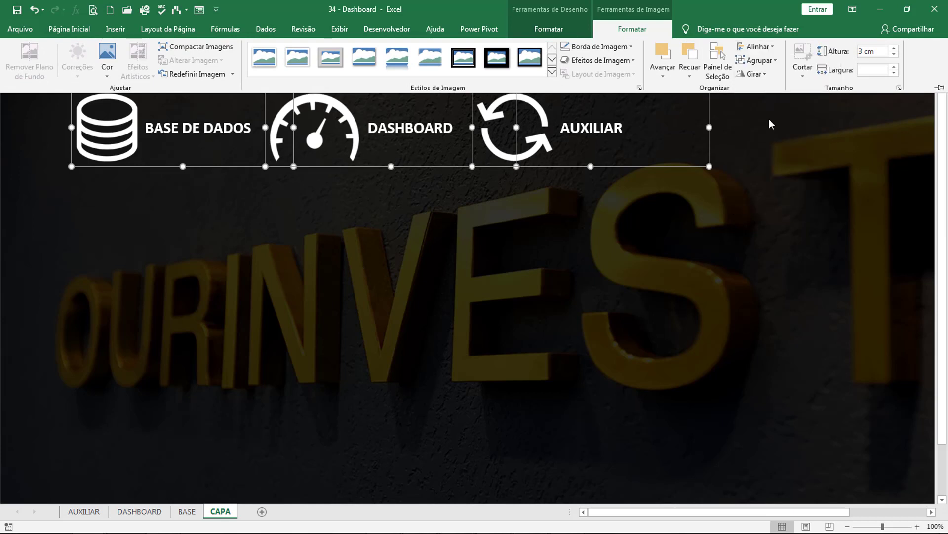
pyautogui.click(737, 132)
pyautogui.click(648, 181)
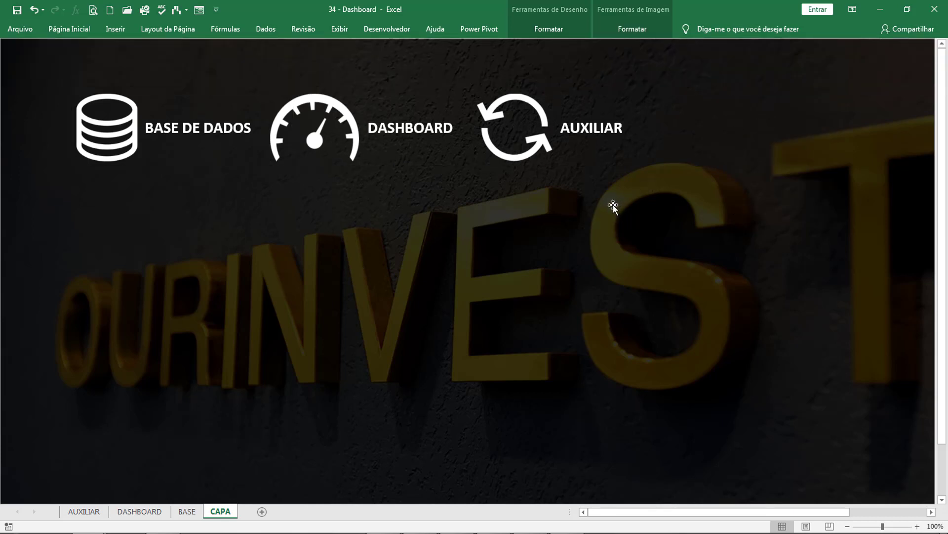
# Shift the BASE DE DADOS group horizontally away from the DASHBOARD group so that their frames no longer overlap
pyautogui.click(114, 118)
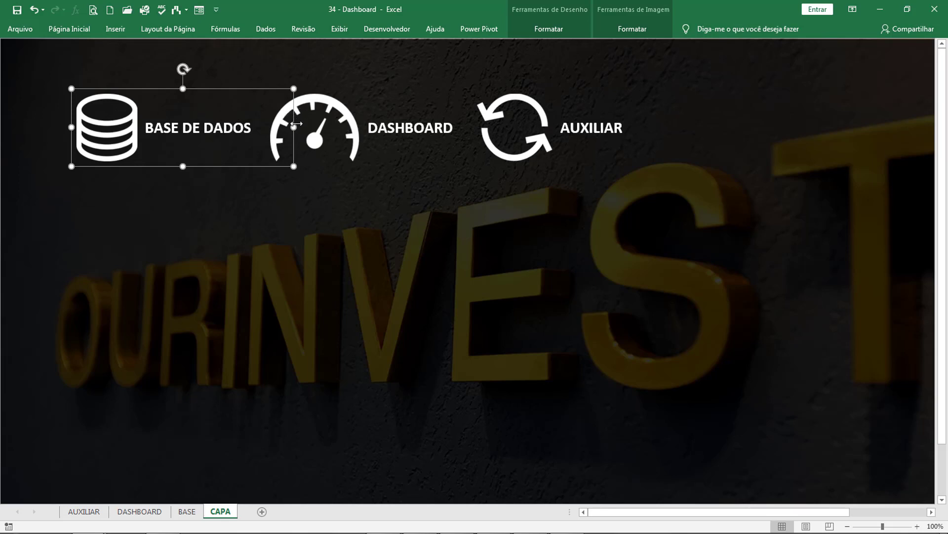
pyautogui.press('Left')
pyautogui.press('Left')
pyautogui.press('Left')
pyautogui.press('Left')
pyautogui.press('Left')
pyautogui.press('Left')
pyautogui.press('Left')
pyautogui.press('Left')
pyautogui.press('Left')
pyautogui.press('Left')
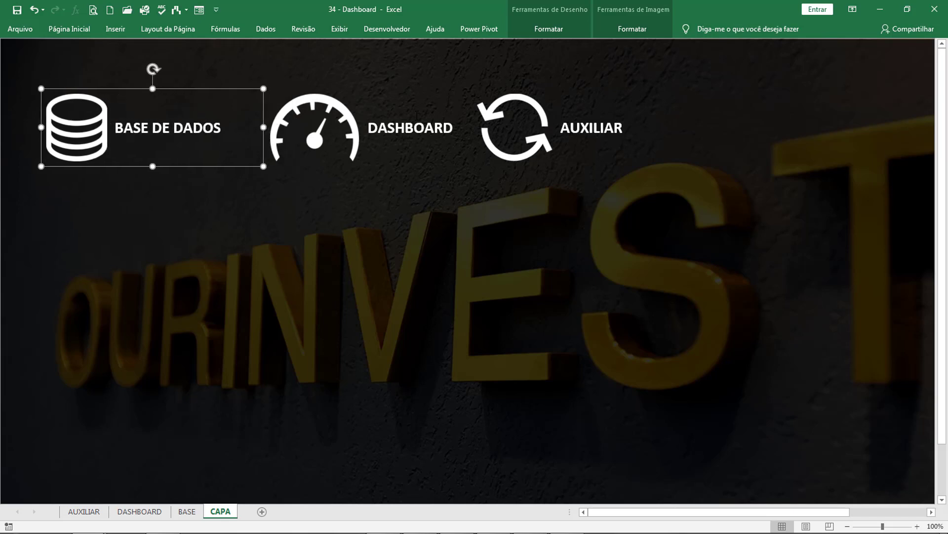
# Shift the AUXILIAR group horizontally away from the DASHBOARD group so that their frames no longer overlap
pyautogui.click(549, 127)
pyautogui.click(353, 127)
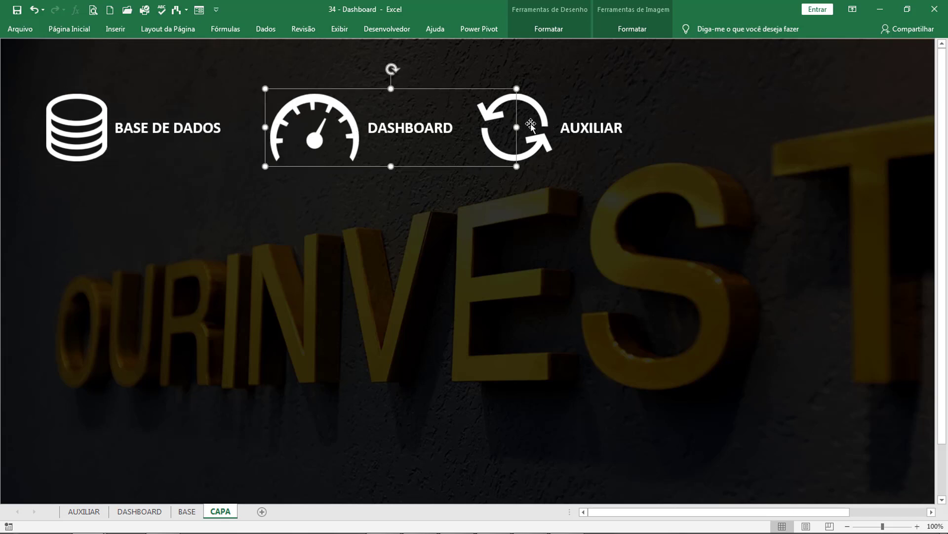
pyautogui.keyDown('shift'); pyautogui.click(551, 124); pyautogui.keyUp('shift')
pyautogui.click(606, 93)
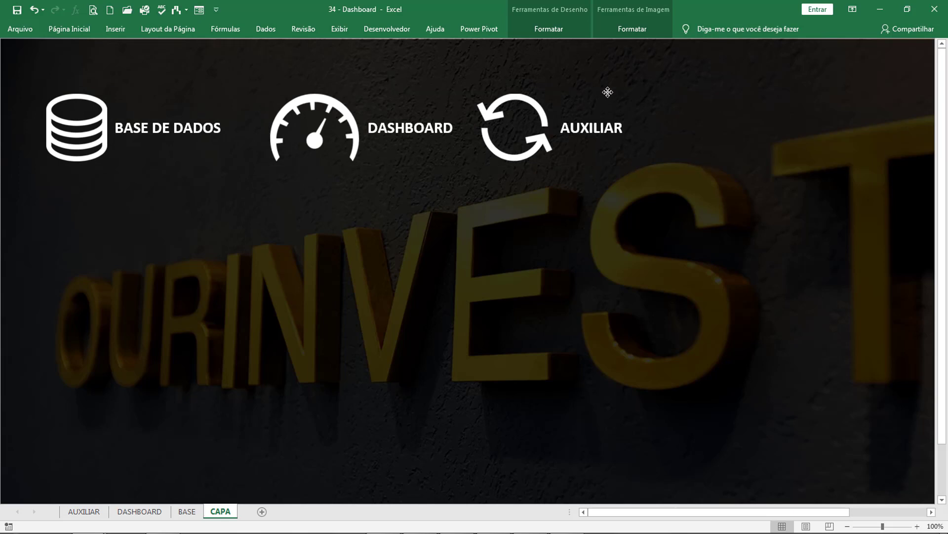
pyautogui.click(617, 87)
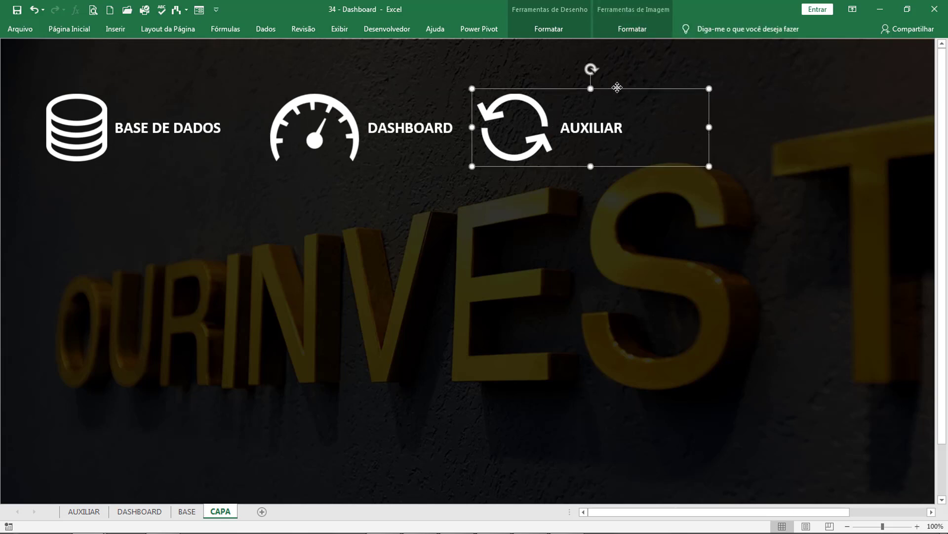
pyautogui.press('Right')
pyautogui.press('Right')
pyautogui.press('Right')
pyautogui.press('Right')
pyautogui.press('Right')
pyautogui.press('Right')
pyautogui.press('Right')
pyautogui.press('Right')
pyautogui.press('Right')
pyautogui.press('Right')
pyautogui.press('Right')
pyautogui.press('Right')
pyautogui.press('Right')
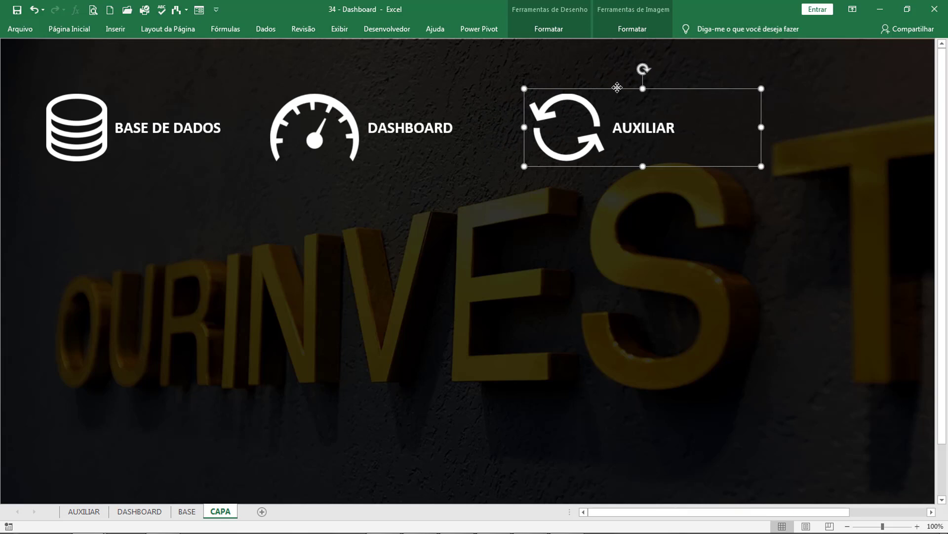
# Nudge the DASHBOARD group slightly towards the AUXILIAR group
pyautogui.click(425, 128)
pyautogui.click(554, 114)
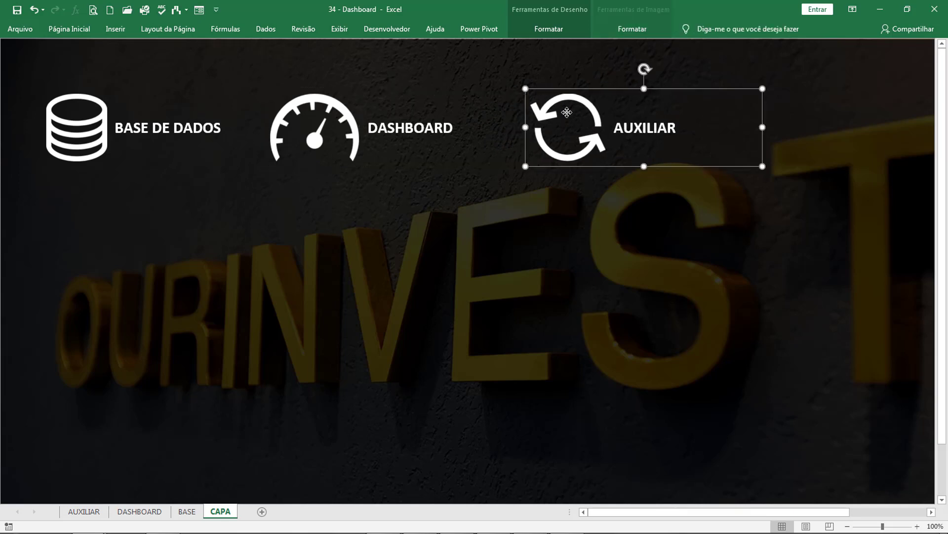
pyautogui.keyDown('ctrl'); pyautogui.click(426, 119); pyautogui.keyUp('ctrl')
pyautogui.click(231, 129)
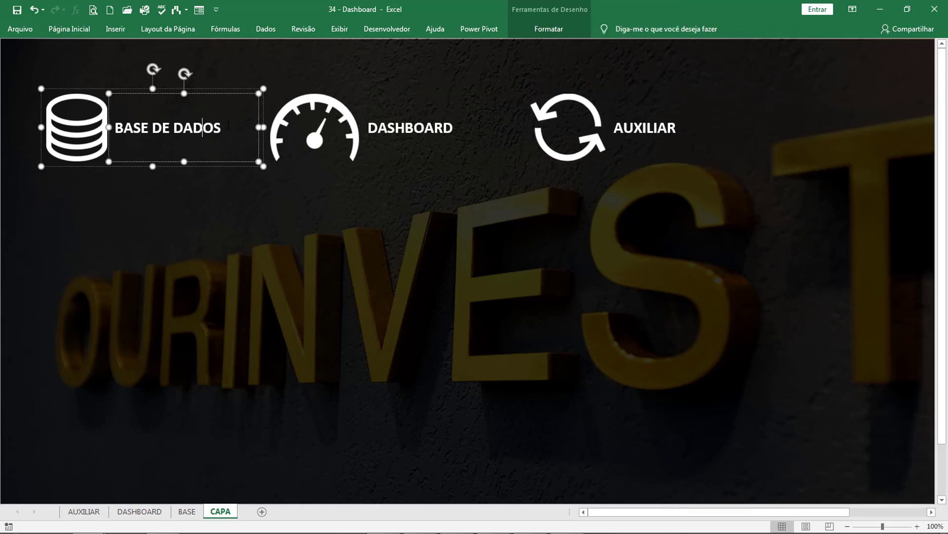
pyautogui.keyDown('ctrl'); pyautogui.click(447, 92); pyautogui.keyUp('ctrl')
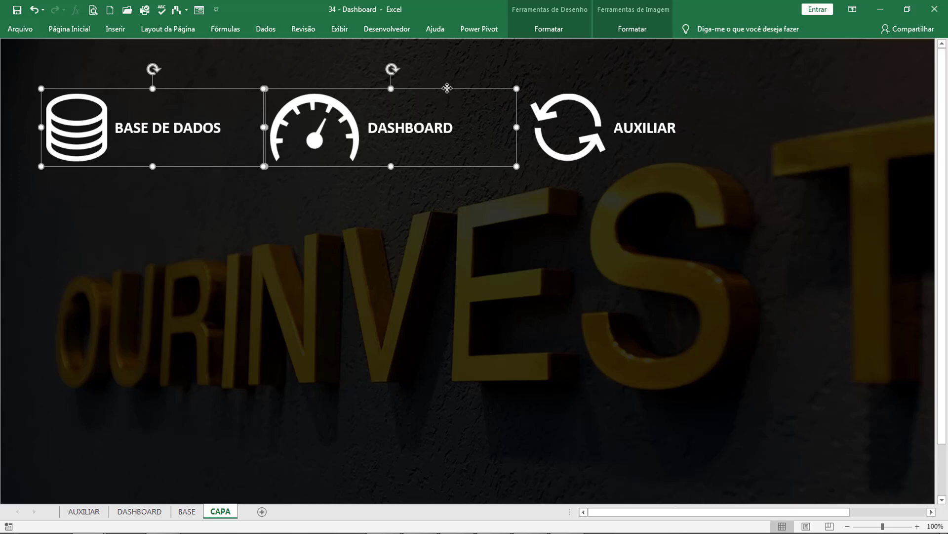
pyautogui.click(443, 92)
pyautogui.click(447, 88)
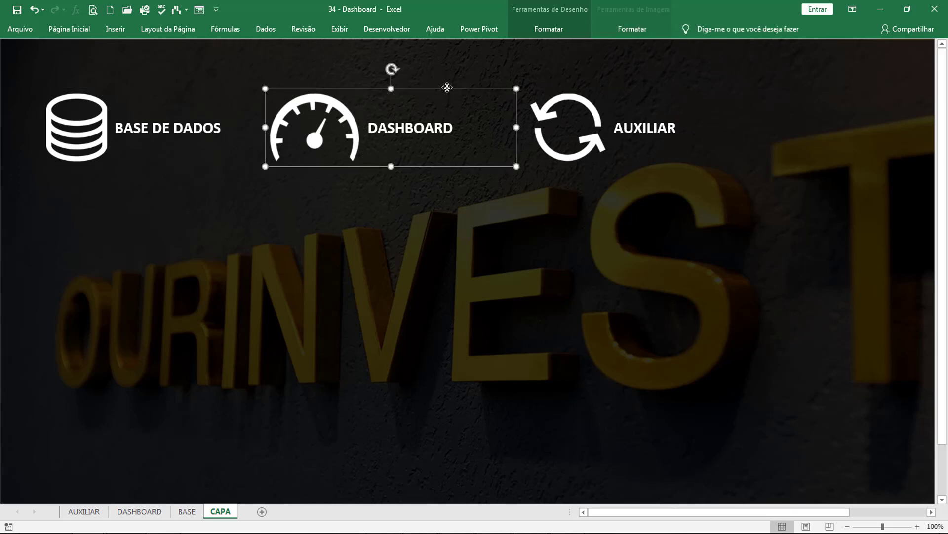
pyautogui.press('Right')
pyautogui.press('Right')
pyautogui.press('Right')
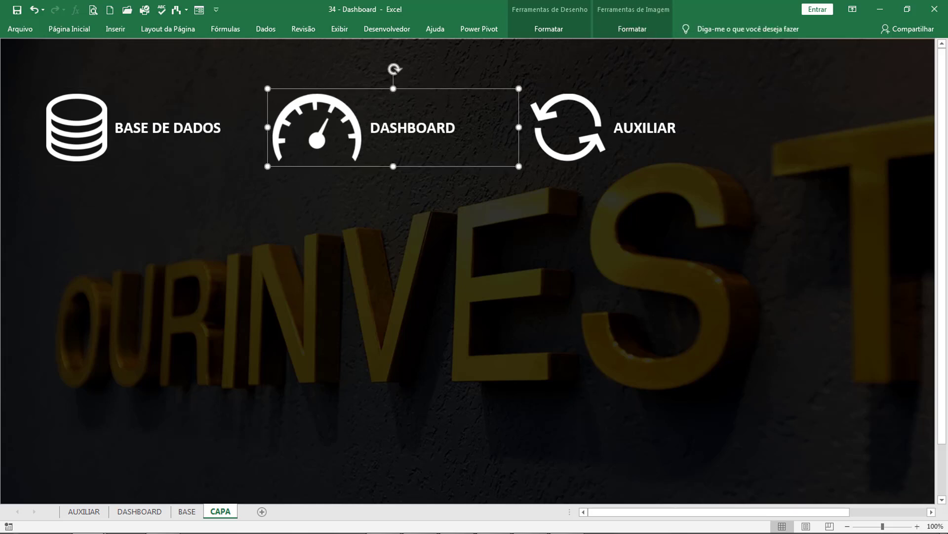
# Distribute the BASE DE DADOS, DASHBOARD and AUXILIAR groups evenly in the horizontal direction and collapse the ribbon
pyautogui.click(603, 101)
pyautogui.click(585, 92)
pyautogui.click(574, 108)
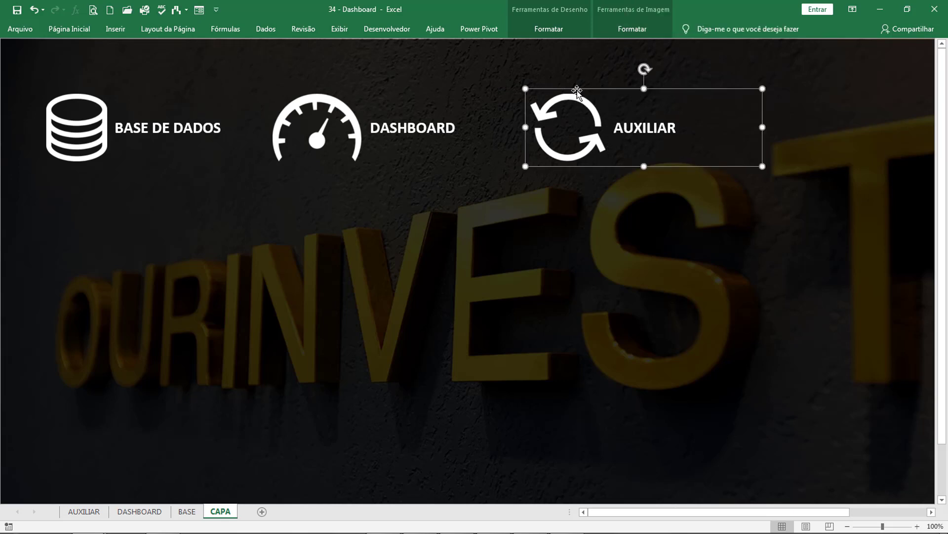
pyautogui.keyDown('shift'); pyautogui.click(365, 128); pyautogui.keyUp('shift')
pyautogui.keyDown('shift'); pyautogui.click(173, 123); pyautogui.keyUp('shift')
pyautogui.click(634, 30)
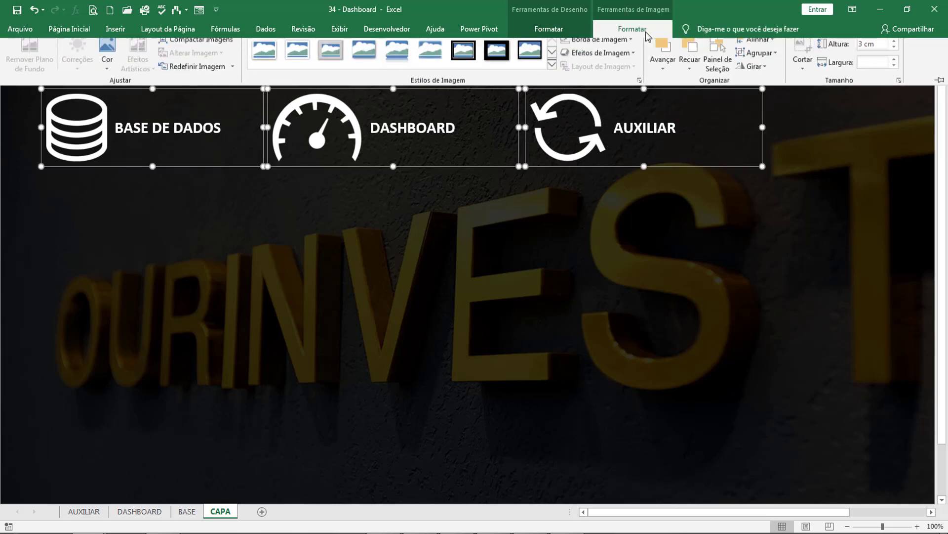
pyautogui.click(755, 46)
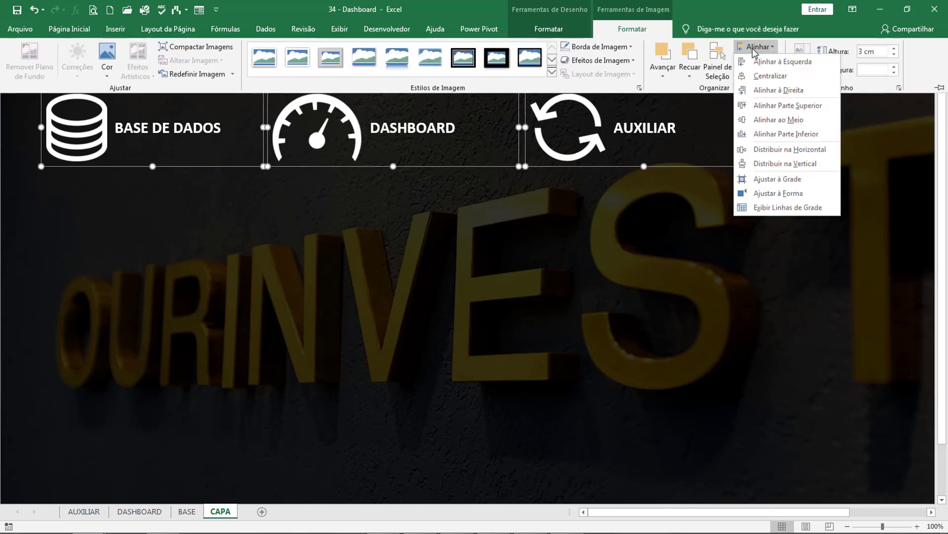
pyautogui.click(779, 149)
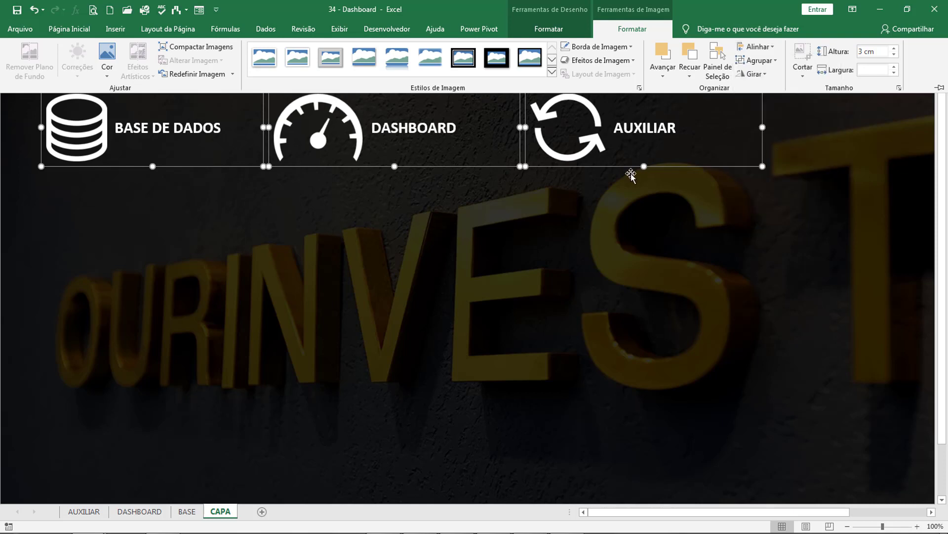
pyautogui.hotkey('ctrl', 'F1')
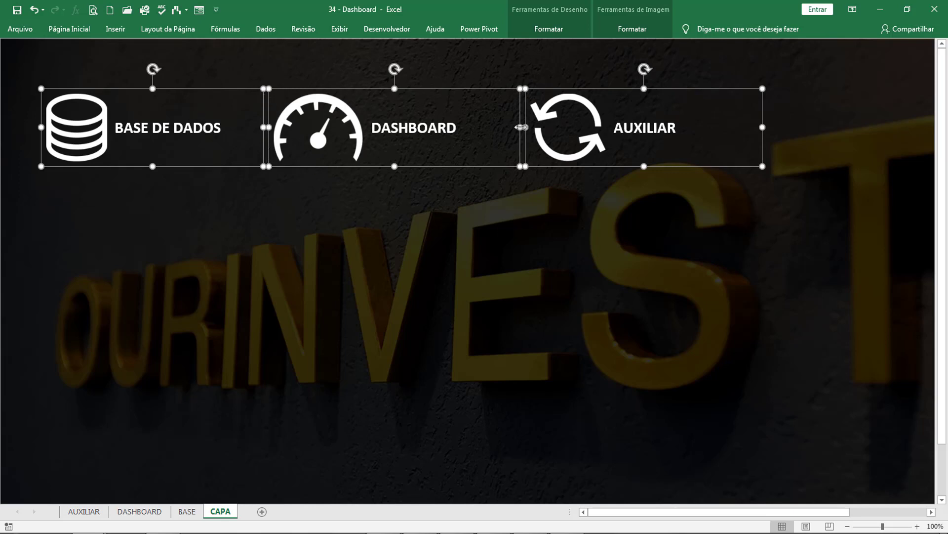
# Link the whole BASE DE DADOS group to cell A1 of the BASE sheet in this document
pyautogui.click(530, 114)
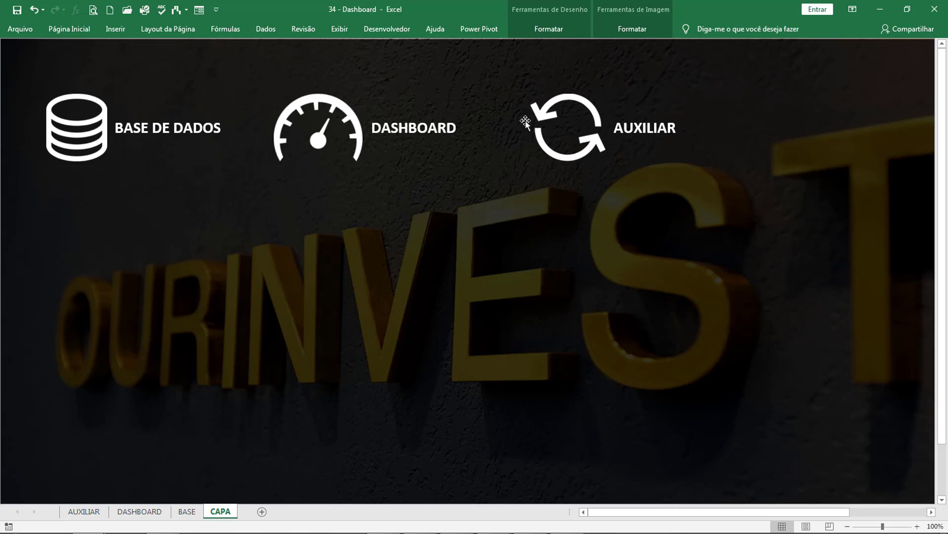
pyautogui.click(167, 128)
pyautogui.click(191, 91)
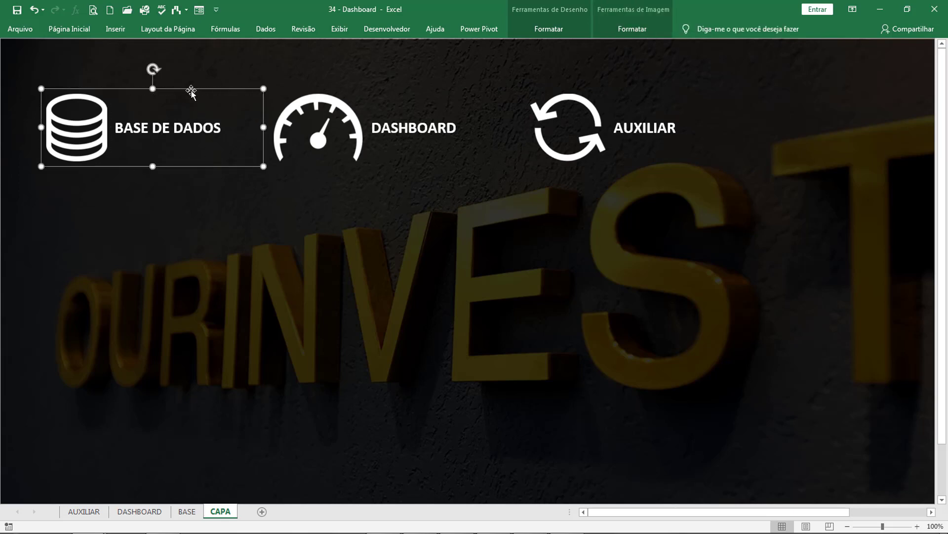
pyautogui.rightClick(191, 91)
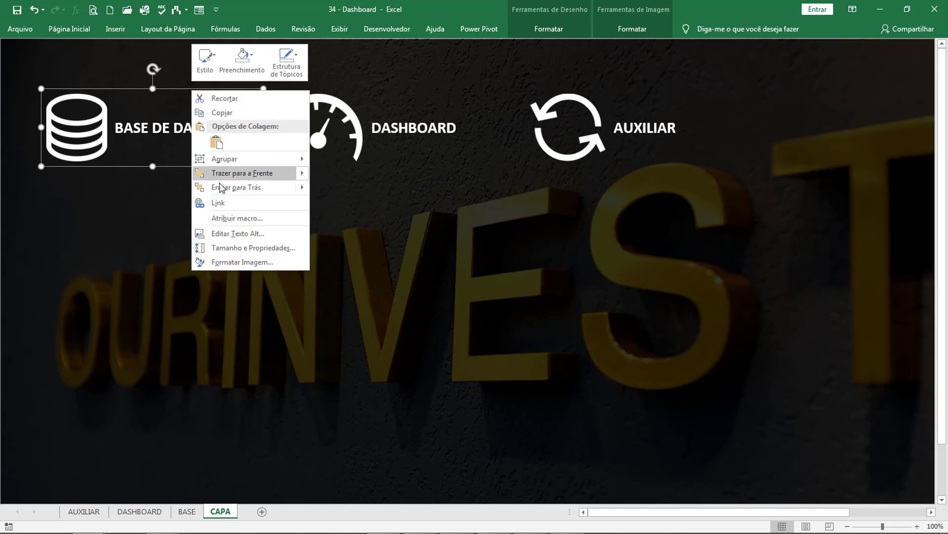
pyautogui.click(221, 199)
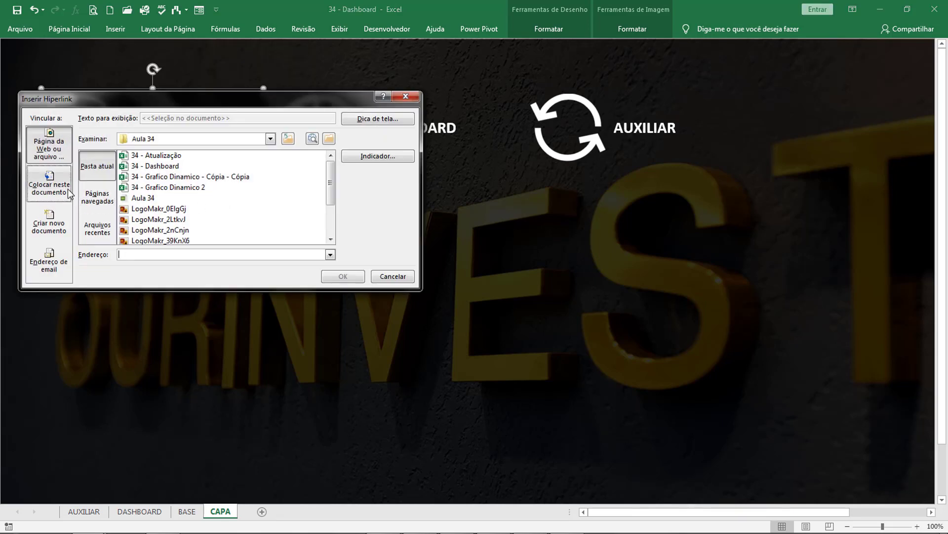
pyautogui.click(50, 186)
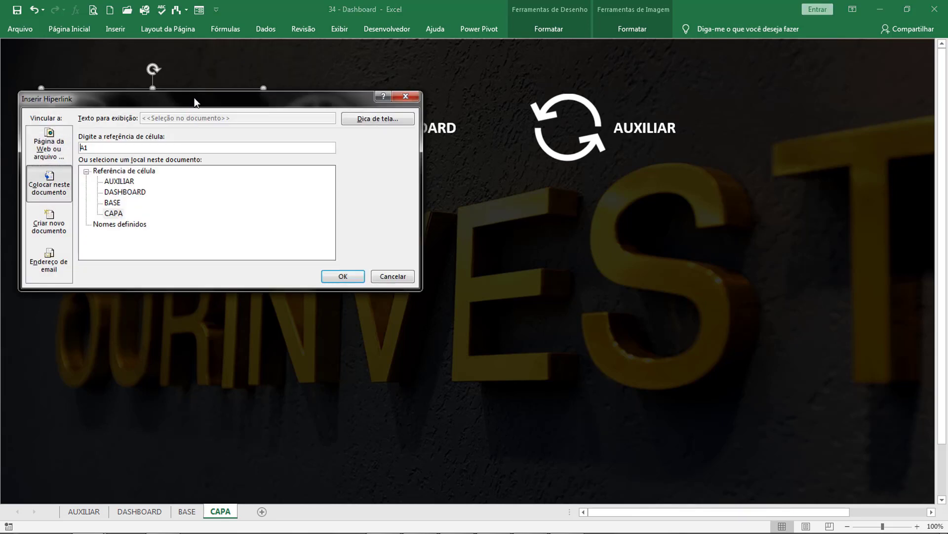
pyautogui.moveTo(194, 95); pyautogui.dragTo(257, 186)
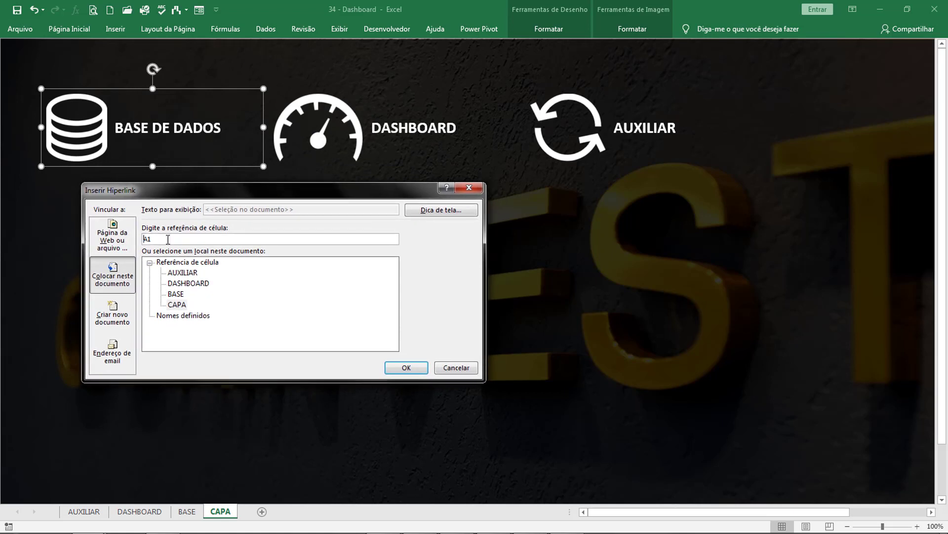
pyautogui.click(176, 294)
pyautogui.click(406, 367)
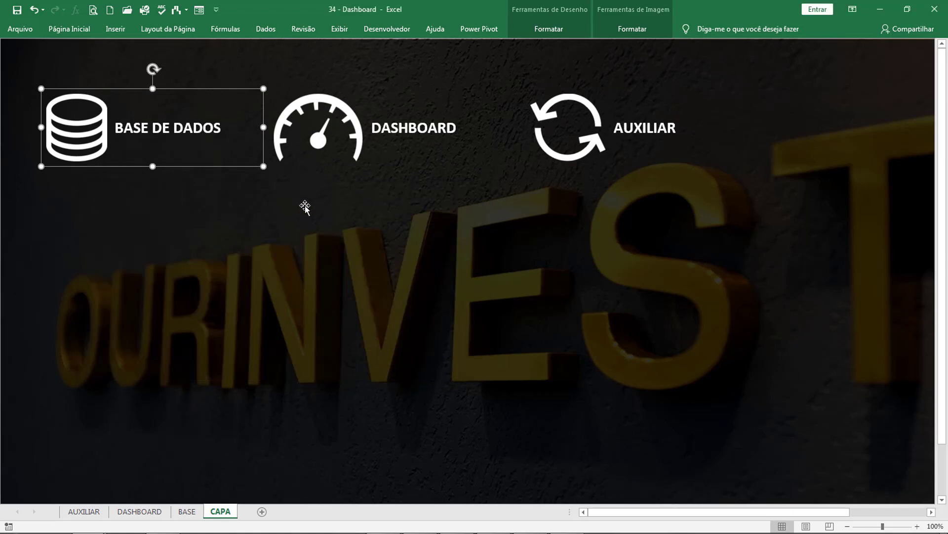
# Link the whole DASHBOARD group to cell A1 of the DASHBOARD sheet in this document
pyautogui.click(398, 127)
pyautogui.click(433, 88)
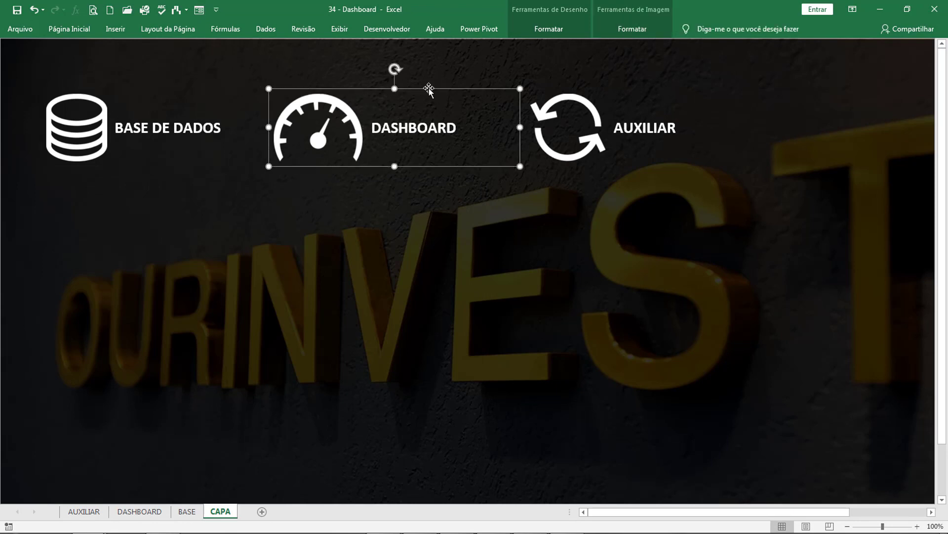
pyautogui.rightClick(425, 90)
pyautogui.click(447, 202)
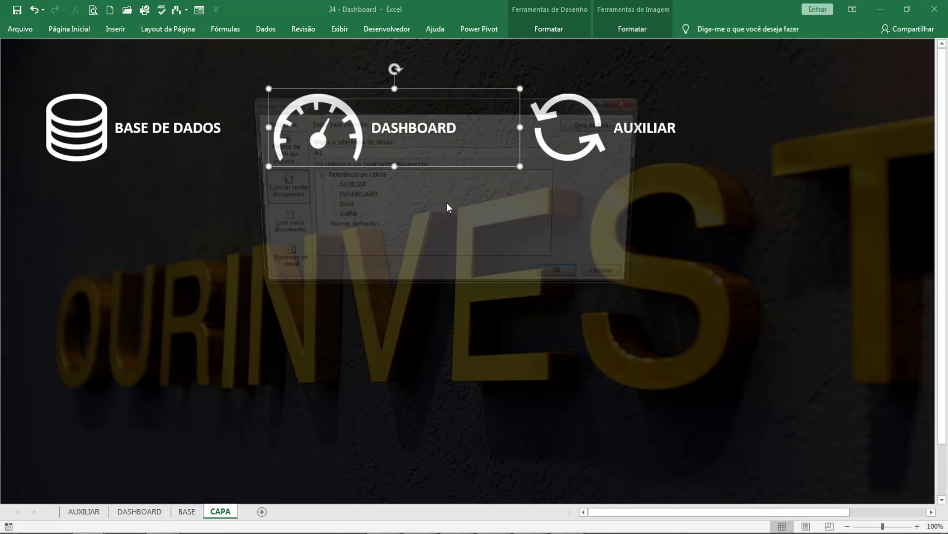
pyautogui.click(364, 200)
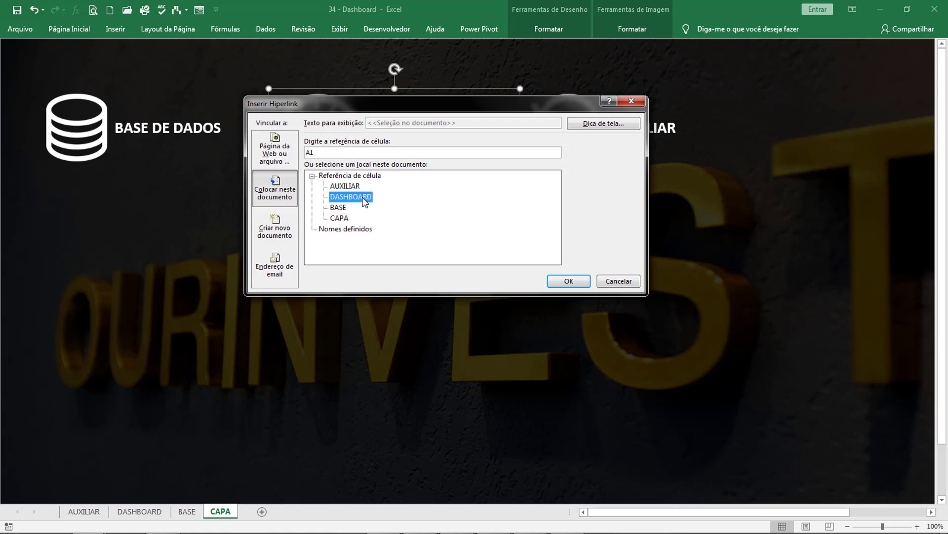
pyautogui.click(555, 281)
# Link the whole AUXILIAR group to cell A1 of the AUXILIAR sheet in this document
pyautogui.click(591, 128)
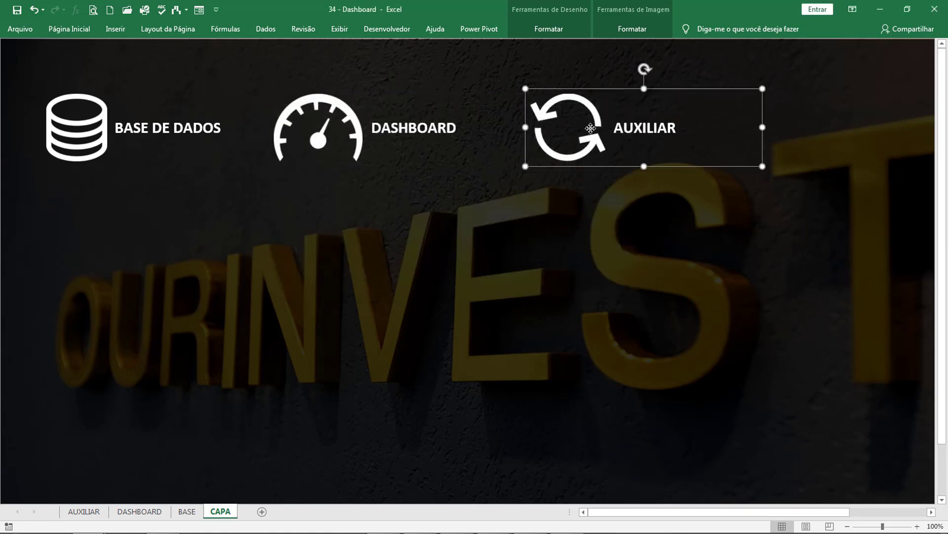
pyautogui.rightClick(601, 92)
pyautogui.click(584, 96)
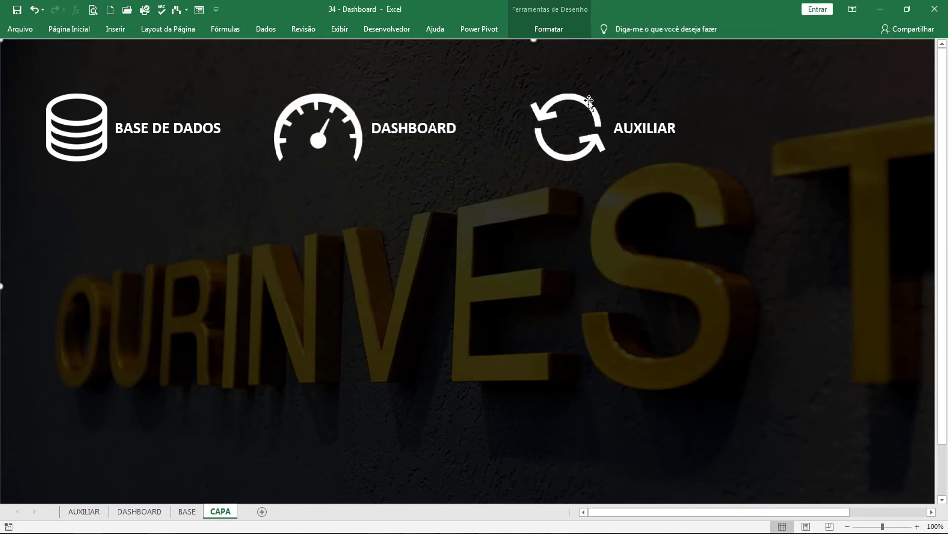
pyautogui.click(585, 96)
pyautogui.rightClick(592, 90)
pyautogui.click(629, 202)
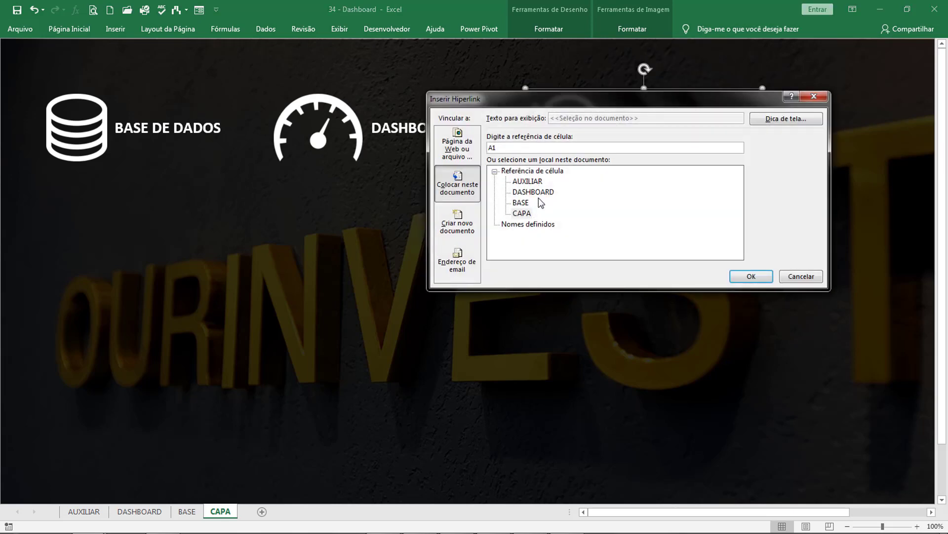
pyautogui.click(527, 181)
pyautogui.click(751, 276)
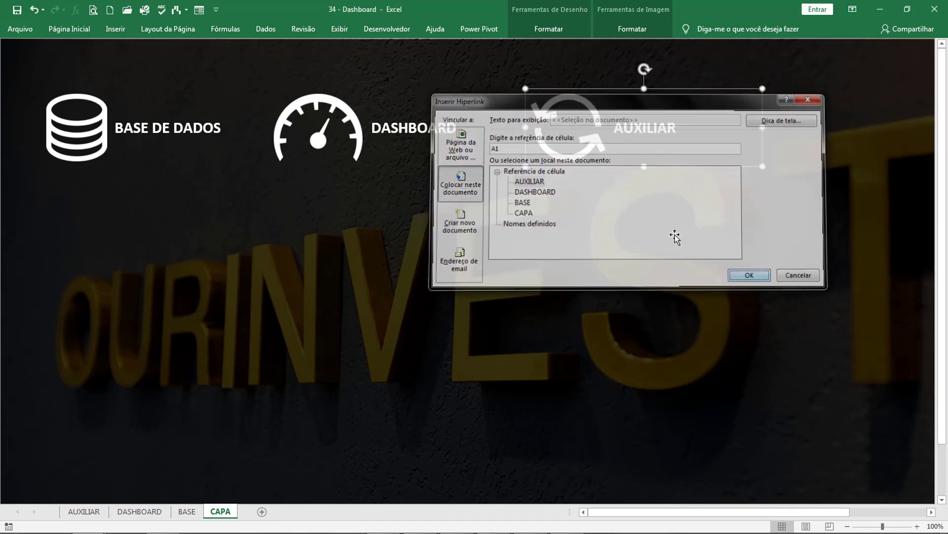
# Follow the BASE DE DADOS group's link from the cover to the BASE sheet
pyautogui.click(134, 136)
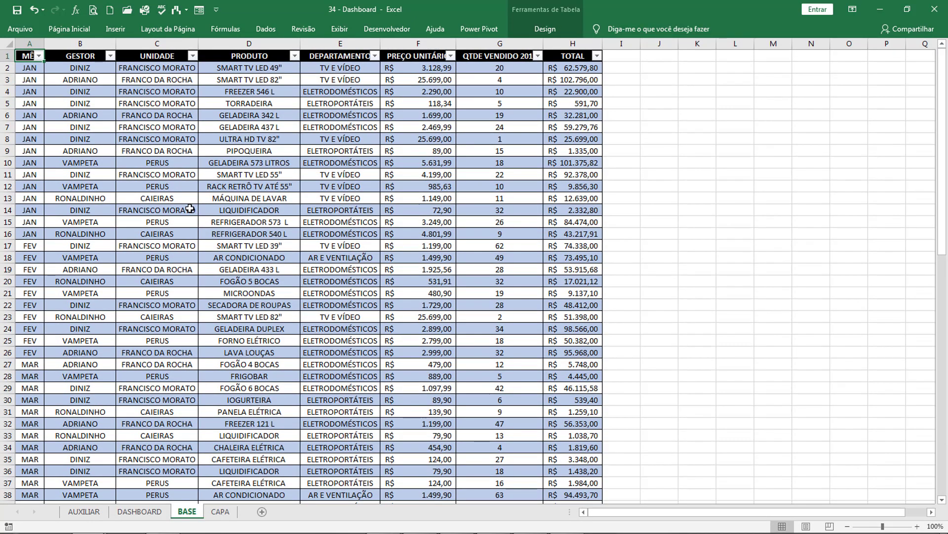
pyautogui.click(697, 186)
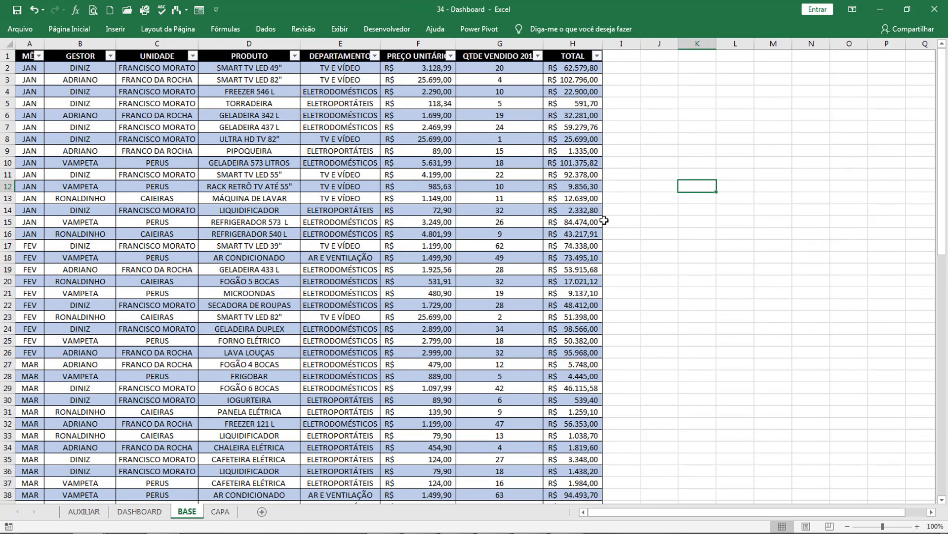
pyautogui.rightClick(7, 56)
pyautogui.click(31, 136)
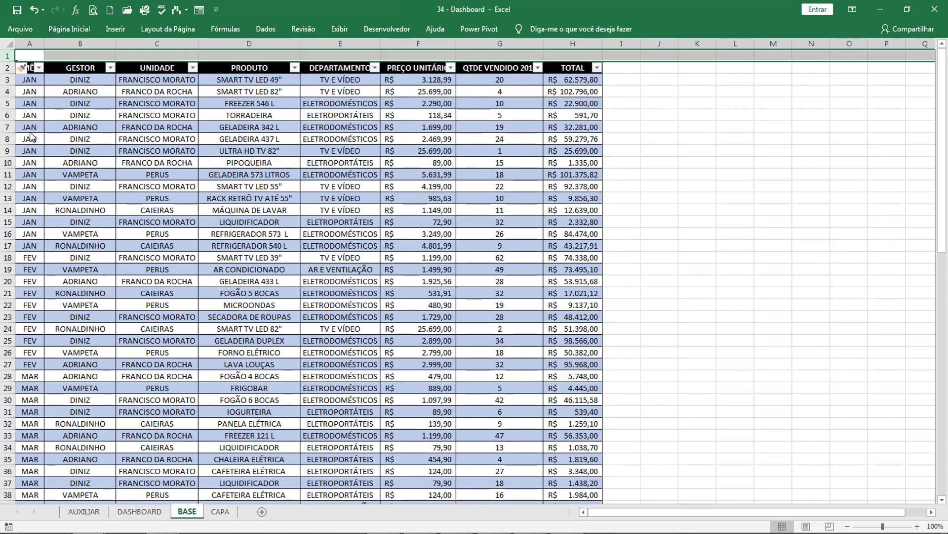
pyautogui.press('F4')
pyautogui.press('F4')
pyautogui.press('F4')
pyautogui.press('F4')
pyautogui.press('F4')
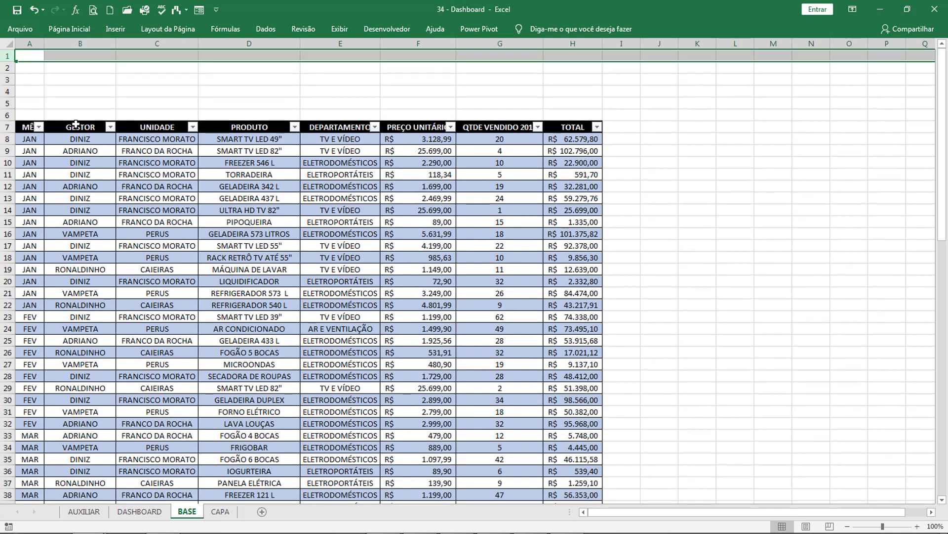
pyautogui.hotkey('ctrl', 'z')
pyautogui.hotkey('ctrl', 'z')
pyautogui.hotkey('ctrl', 'z')
pyautogui.hotkey('ctrl', 'z')
pyautogui.hotkey('ctrl', 'z')
pyautogui.hotkey('ctrl', 'z')
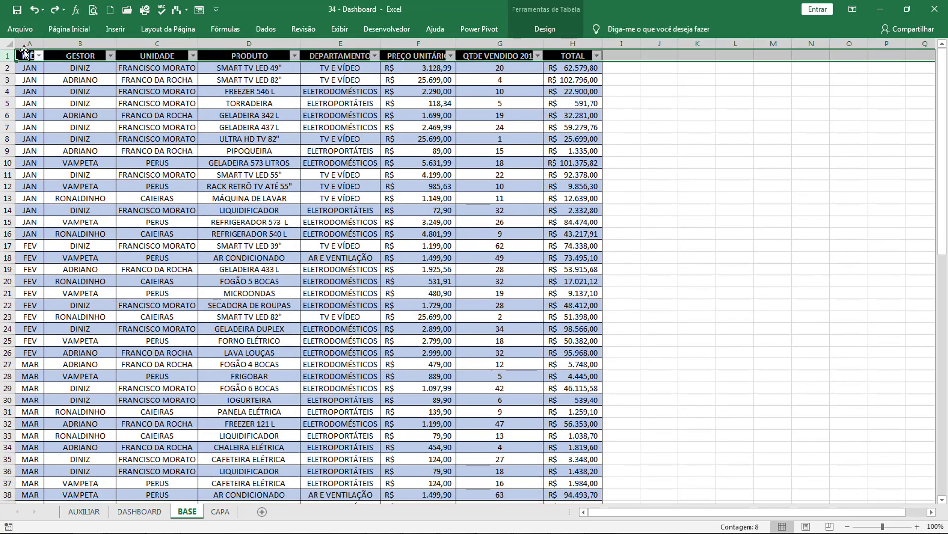
# Insert eight blank rows above the sales table's header on the BASE sheet
pyautogui.rightClick(8, 55)
pyautogui.click(46, 135)
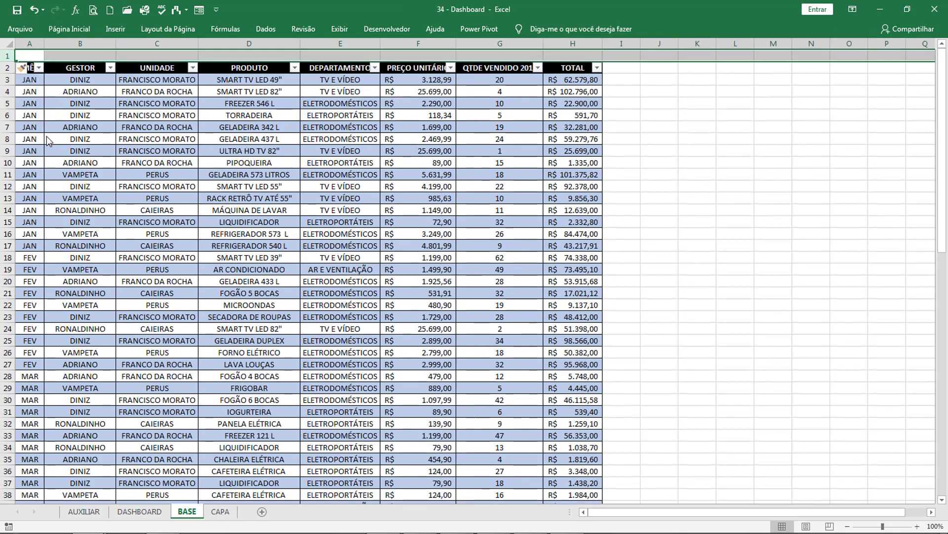
pyautogui.press('F4')
pyautogui.press('F4')
pyautogui.press('F4')
pyautogui.press('F4')
pyautogui.press('F4')
pyautogui.press('F4')
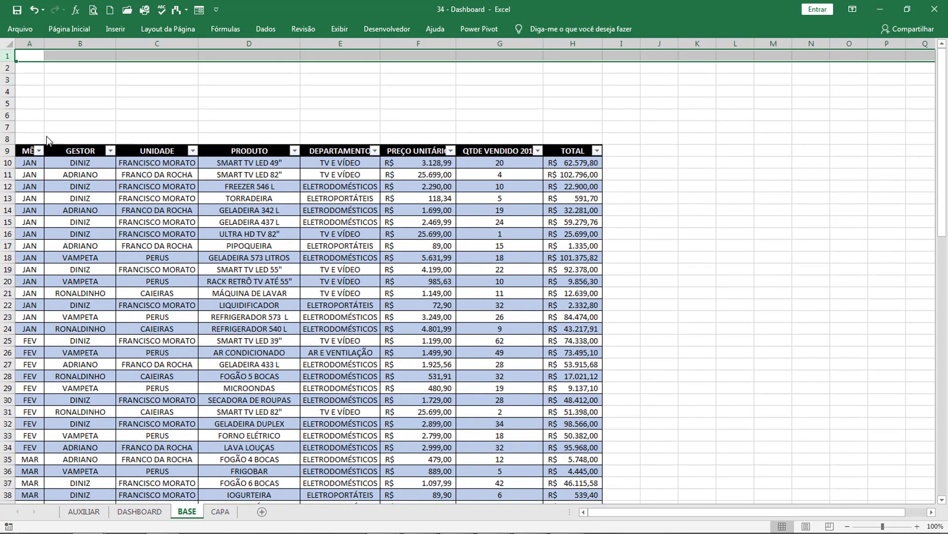
# Insert the LogoMakr_39KnX6 house picture, shrink it to a small icon and place it in column B above the table
pyautogui.click(56, 103)
pyautogui.click(57, 71)
pyautogui.click(148, 68)
pyautogui.click(176, 90)
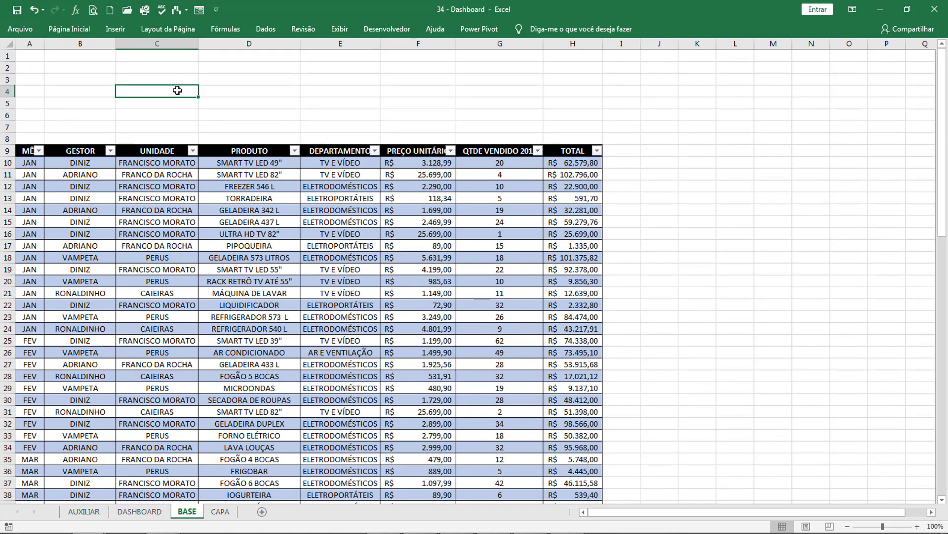
pyautogui.click(113, 34)
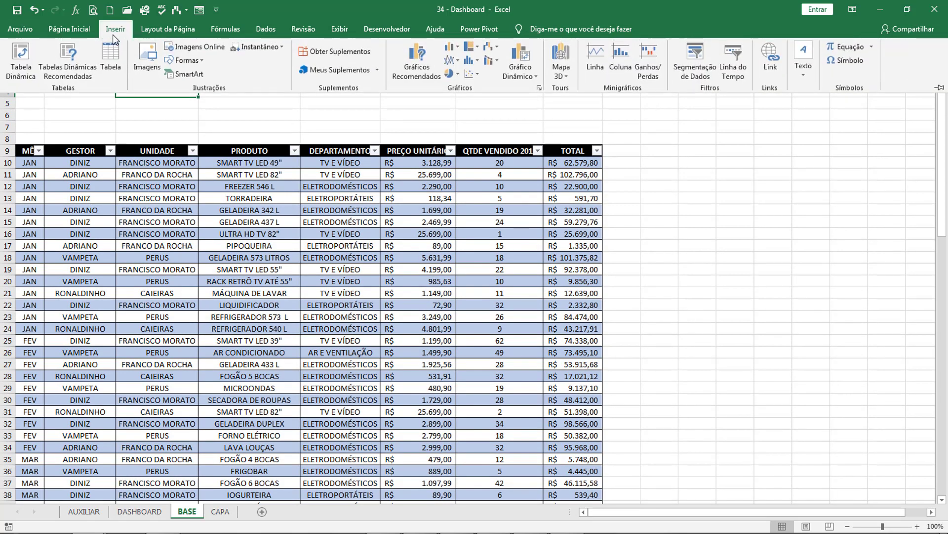
pyautogui.click(148, 59)
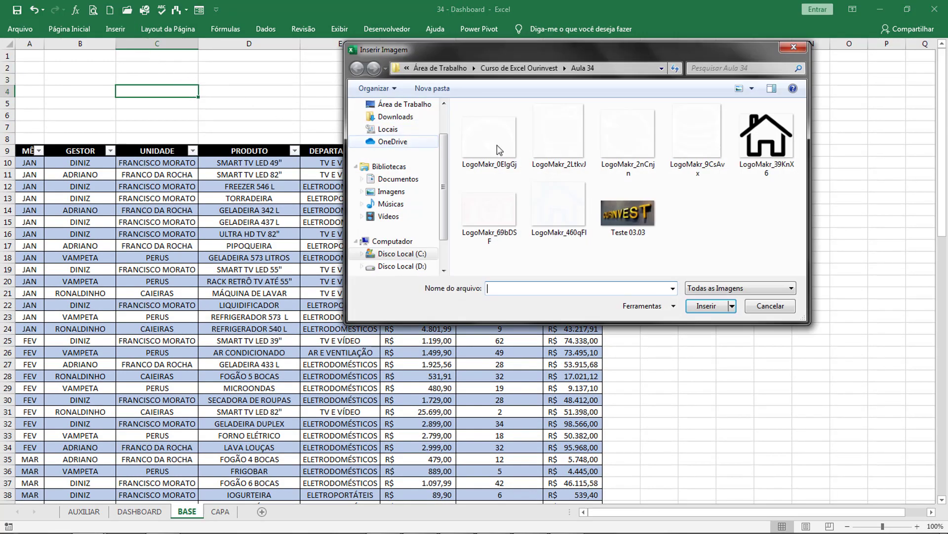
pyautogui.doubleClick(779, 143)
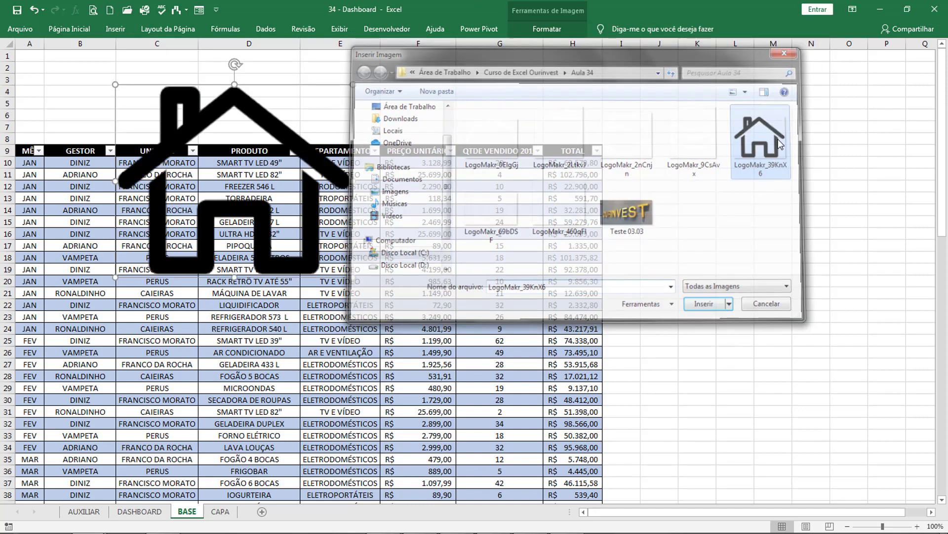
pyautogui.moveTo(352, 278); pyautogui.dragTo(54, 134)
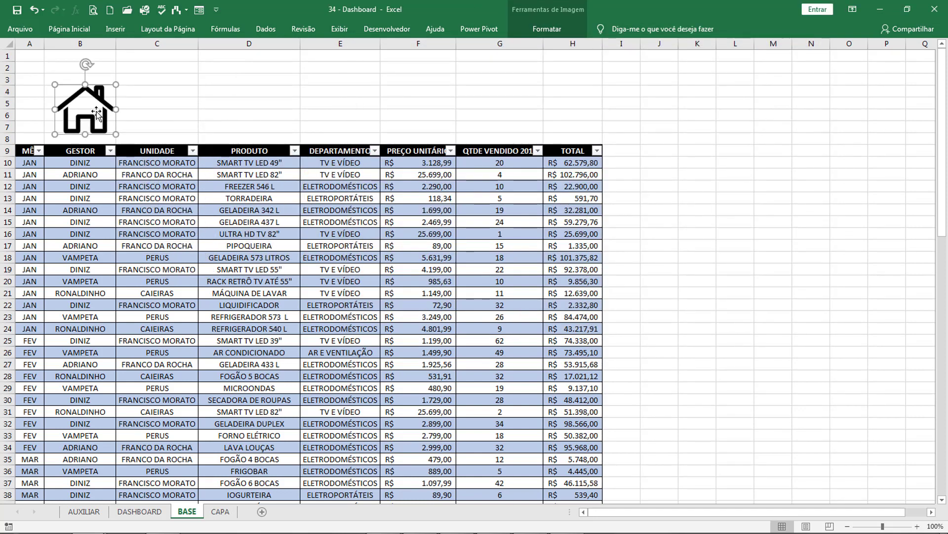
pyautogui.moveTo(95, 111); pyautogui.dragTo(89, 85)
pyautogui.click(180, 80)
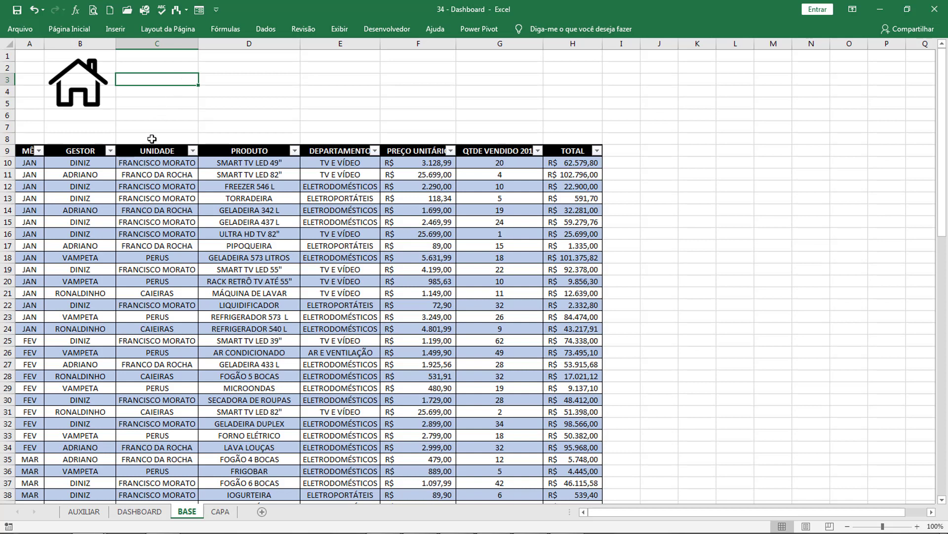
# Link the house icon on the BASE sheet to cell A1 of the CAPA sheet in this document
pyautogui.click(165, 124)
pyautogui.click(90, 83)
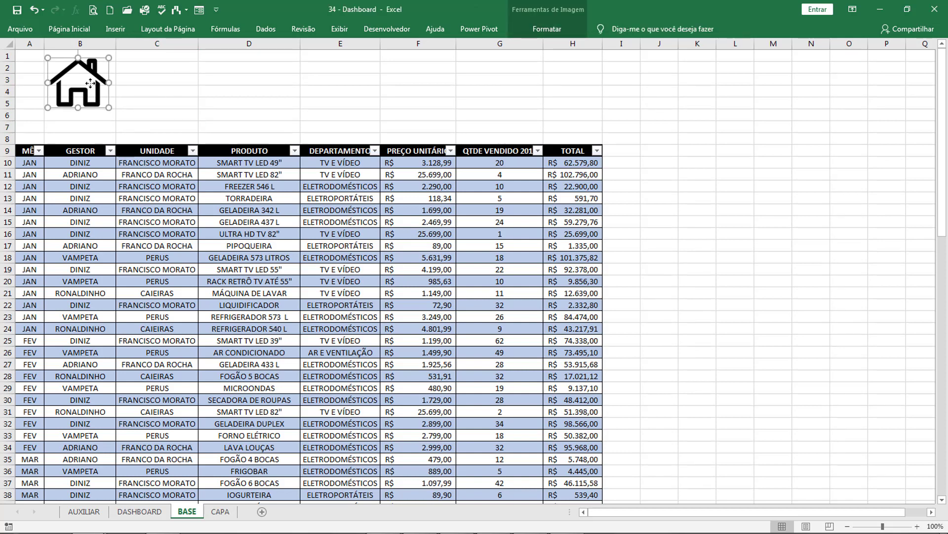
pyautogui.rightClick(90, 83)
pyautogui.click(114, 211)
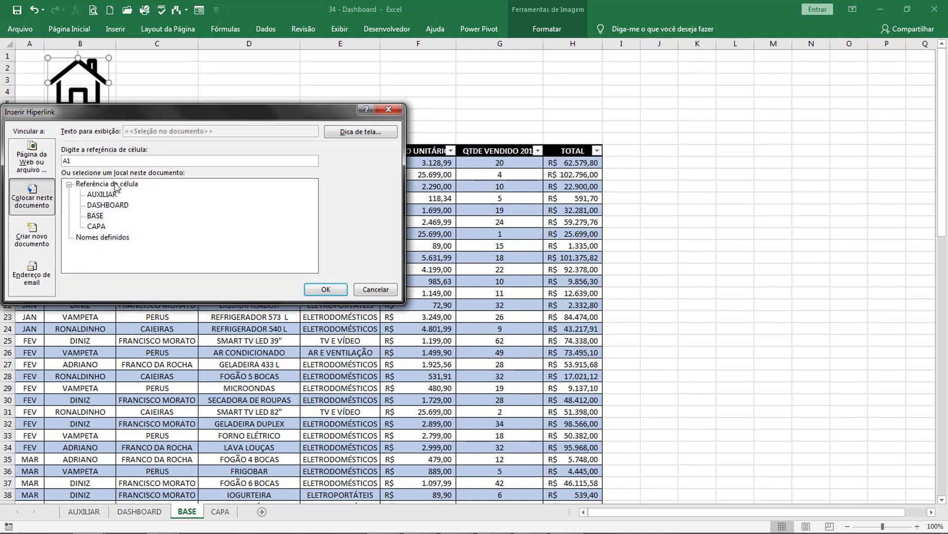
pyautogui.click(97, 226)
pyautogui.click(323, 289)
pyautogui.click(291, 102)
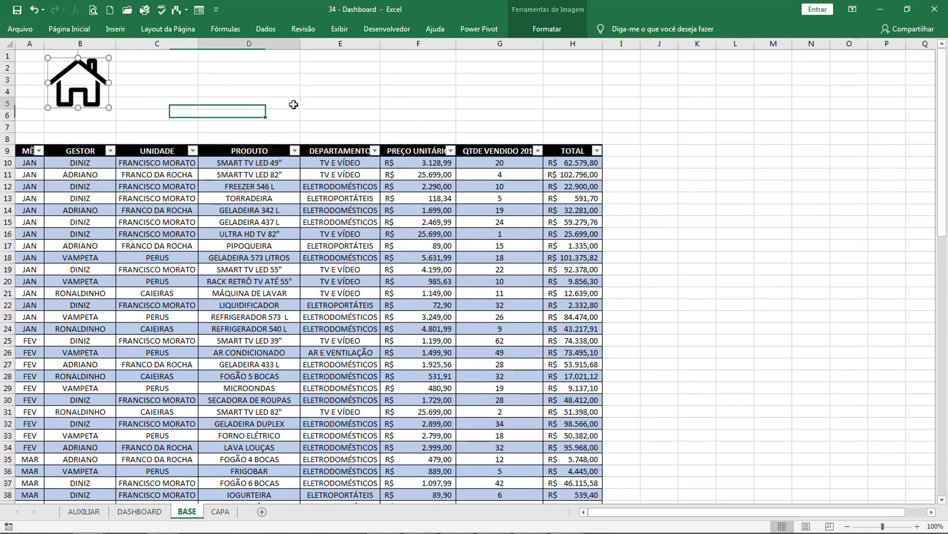
# Test the house icon's link to the cover and the BASE DE DADOS group's link
pyautogui.click(81, 84)
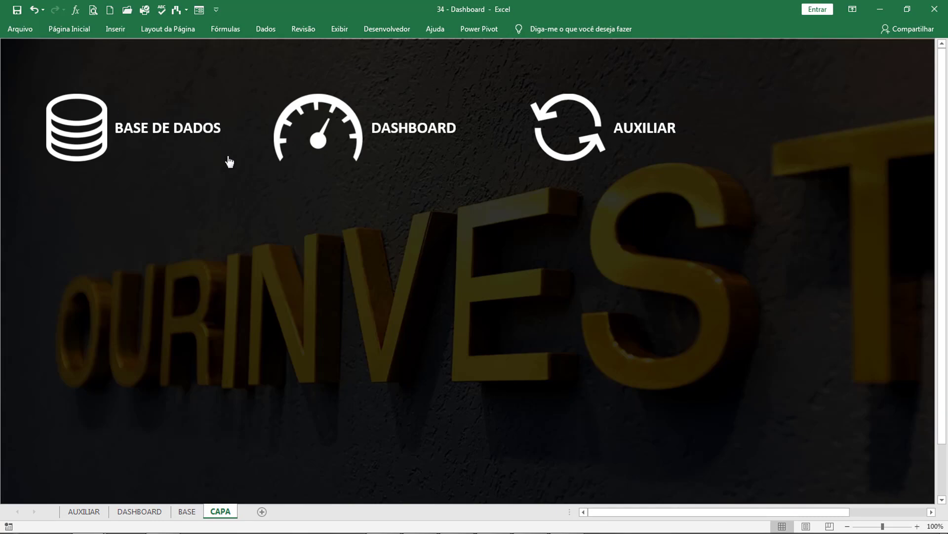
pyautogui.click(119, 141)
# Insert the LogoMakr_39KnX6 house picture on the DASHBOARD sheet and shrink it into the empty space above the Filtro panel
pyautogui.click(147, 511)
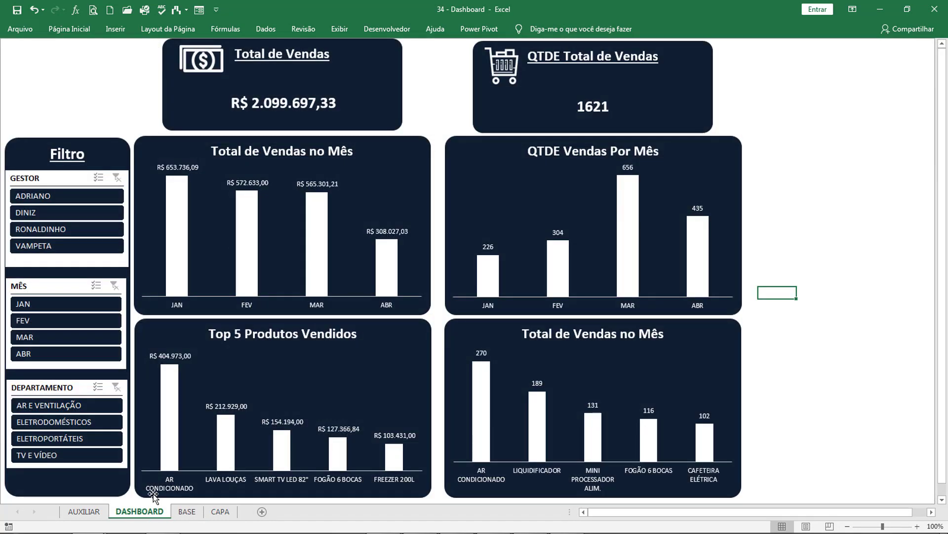
pyautogui.click(95, 107)
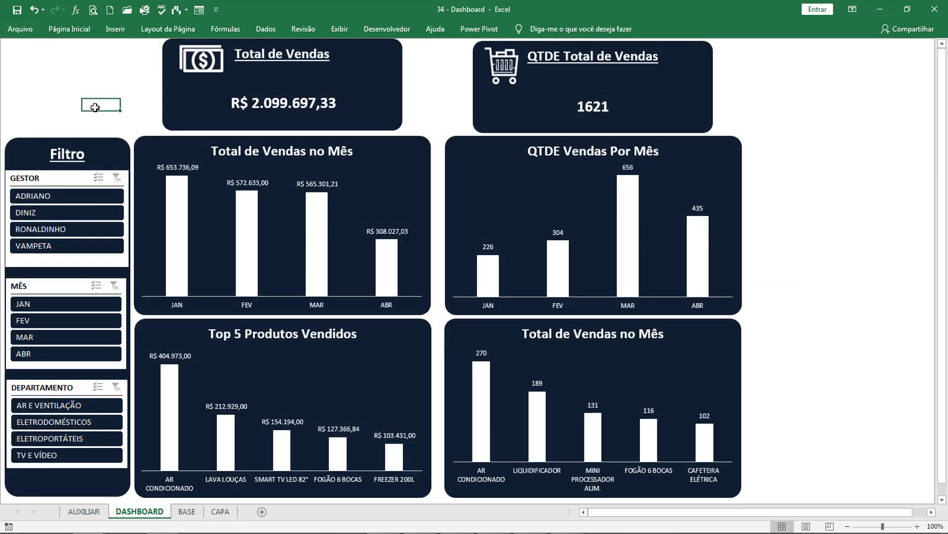
pyautogui.click(123, 34)
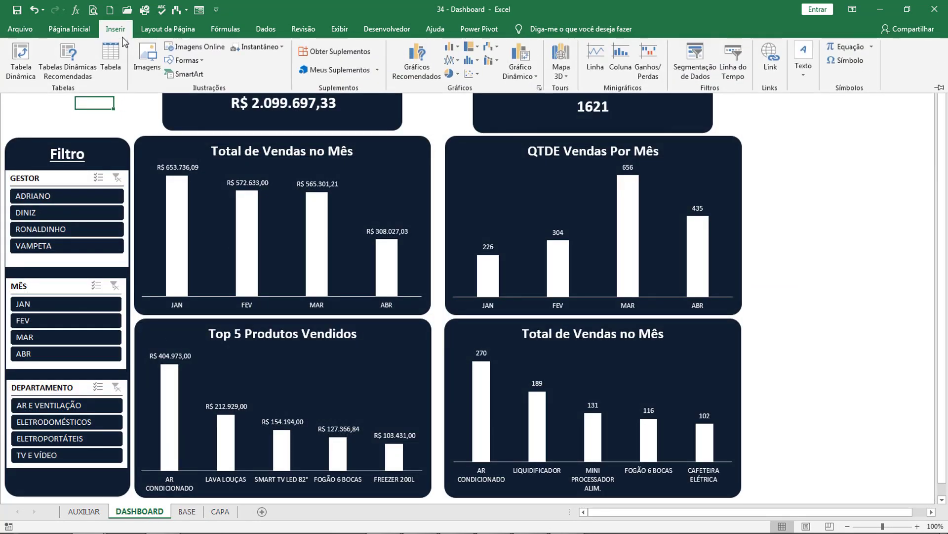
pyautogui.click(147, 57)
pyautogui.click(766, 140)
pyautogui.doubleClick(765, 141)
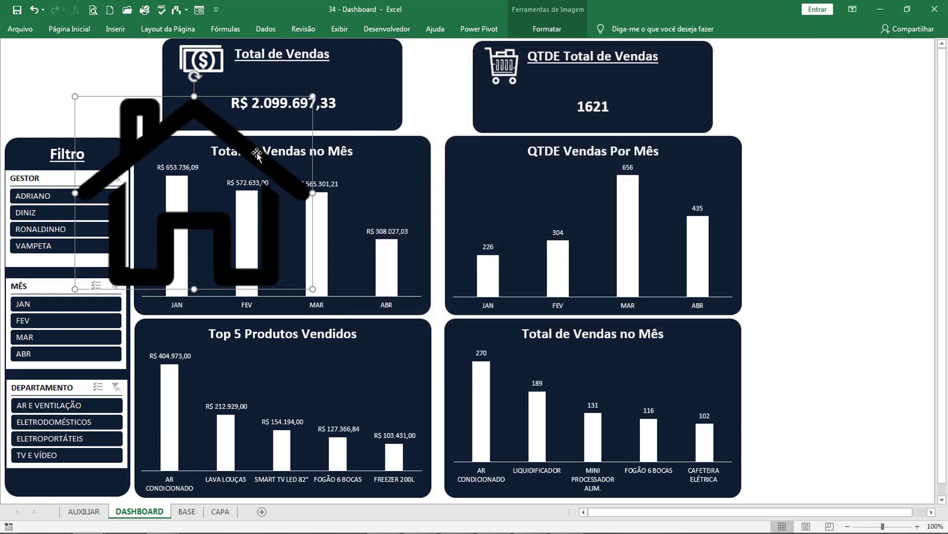
pyautogui.moveTo(216, 155); pyautogui.dragTo(140, 122)
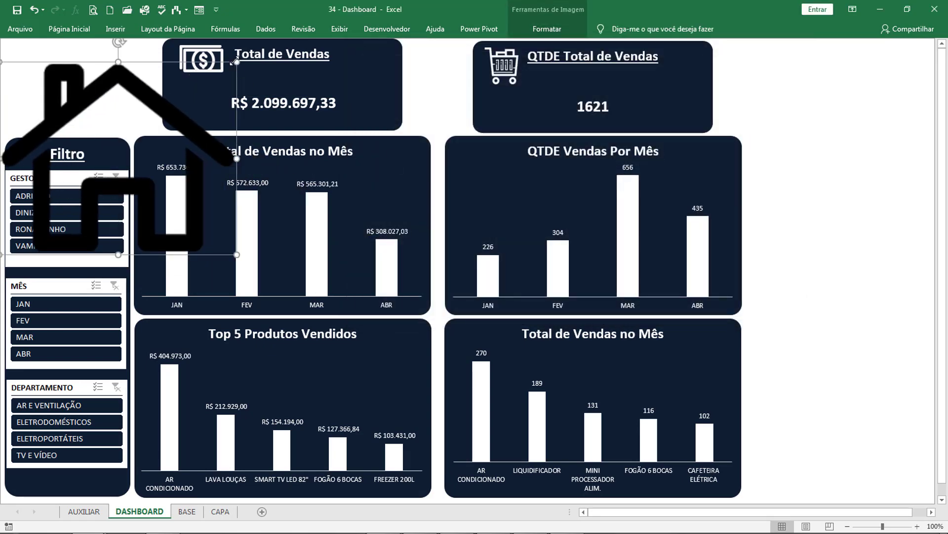
pyautogui.moveTo(235, 61); pyautogui.dragTo(86, 68)
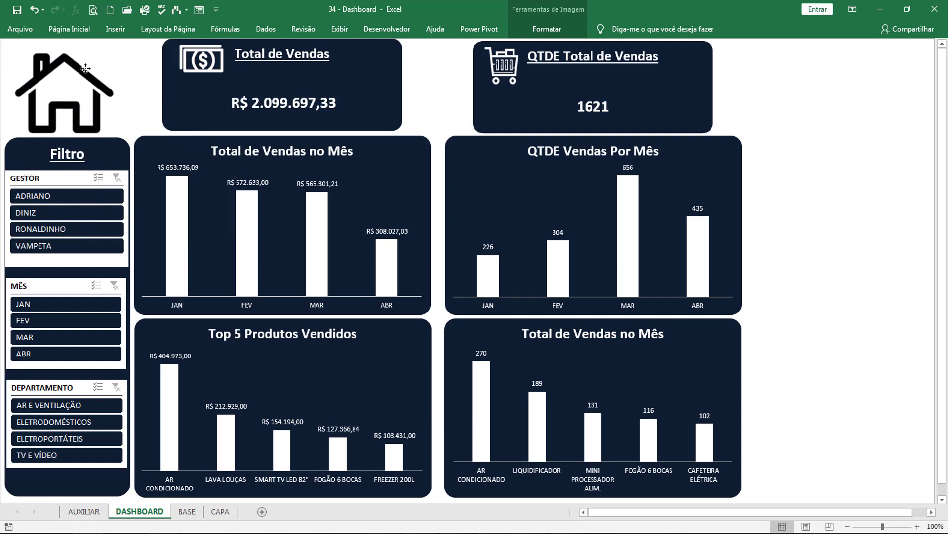
pyautogui.moveTo(119, 40); pyautogui.dragTo(81, 79)
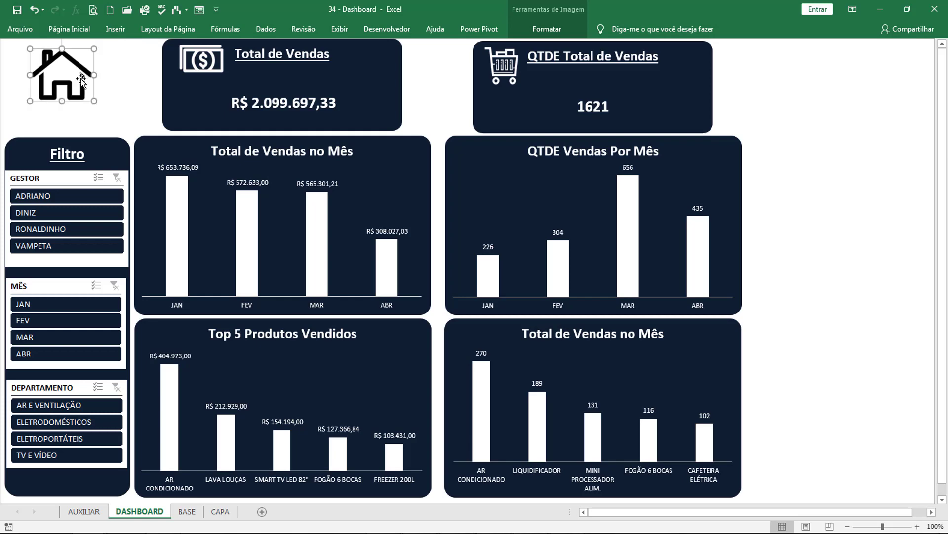
# Link the house icon on the DASHBOARD sheet to cell A1 of the CAPA sheet and follow the link
pyautogui.rightClick(81, 79)
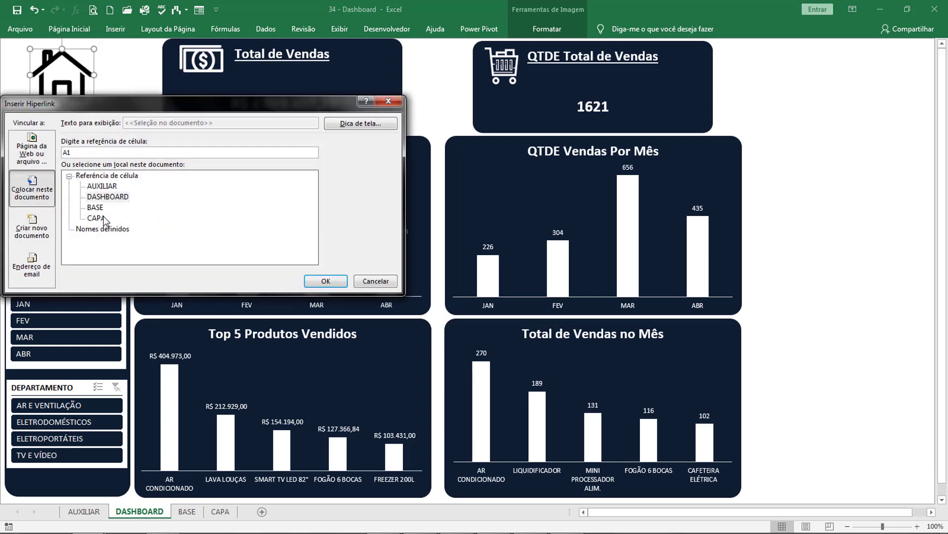
pyautogui.click(105, 217)
pyautogui.click(319, 276)
pyautogui.click(69, 81)
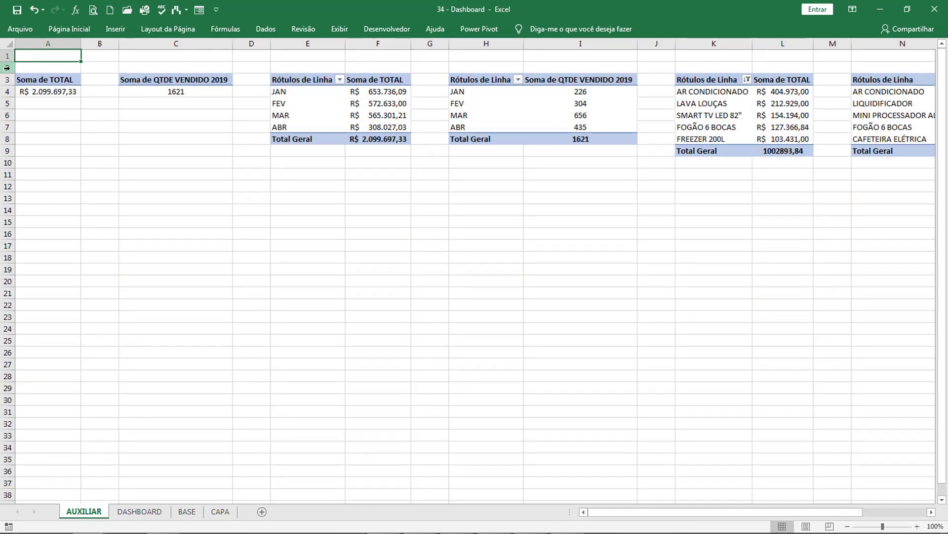
# Insert five blank rows at row 2 of the AUXILIAR sheet, above the pivot tables
pyautogui.rightClick(10, 68)
pyautogui.click(54, 152)
pyautogui.press('F4')
pyautogui.press('F4')
pyautogui.press('F4')
pyautogui.press('F4')
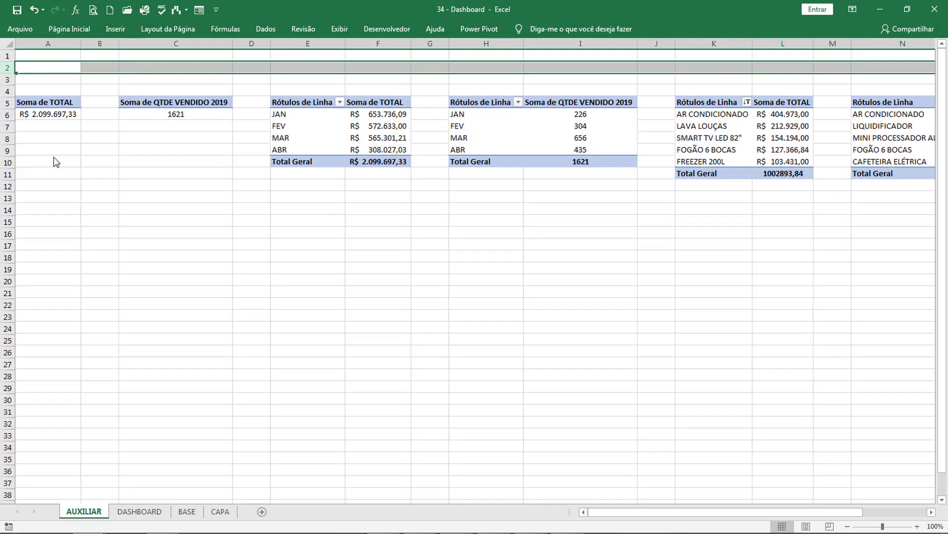
# Insert the LogoMakr_39KnX6 house picture on the AUXILIAR sheet, shrink it and place it in column A above the pivot tables
pyautogui.click(125, 75)
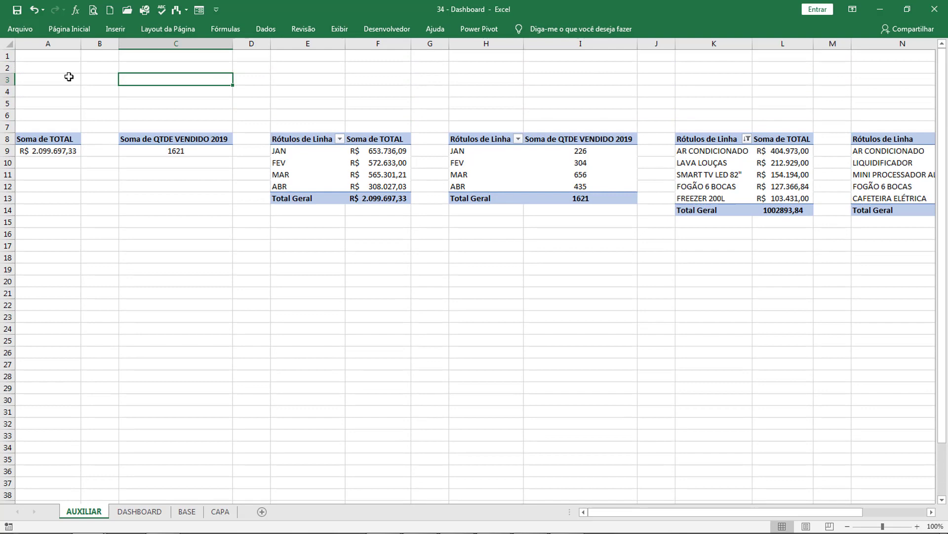
pyautogui.click(115, 35)
pyautogui.click(141, 53)
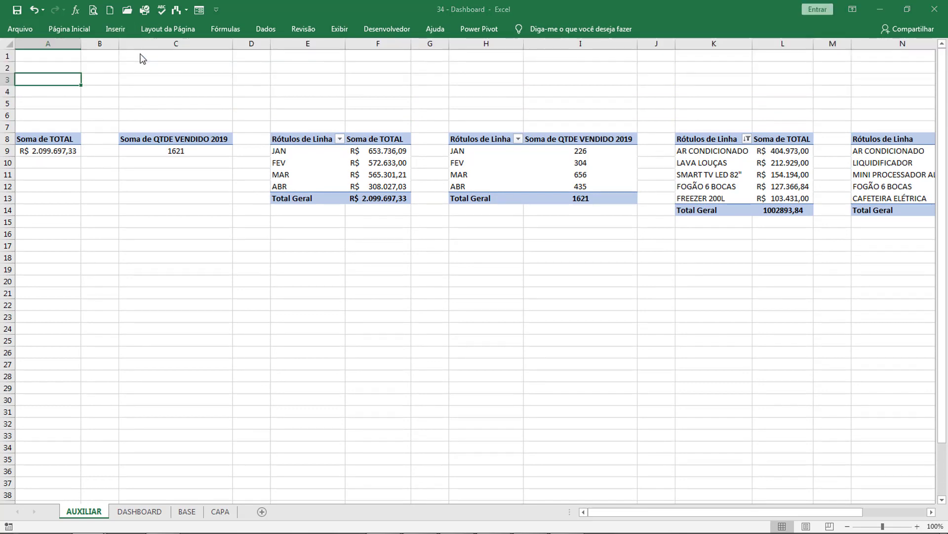
pyautogui.doubleClick(754, 153)
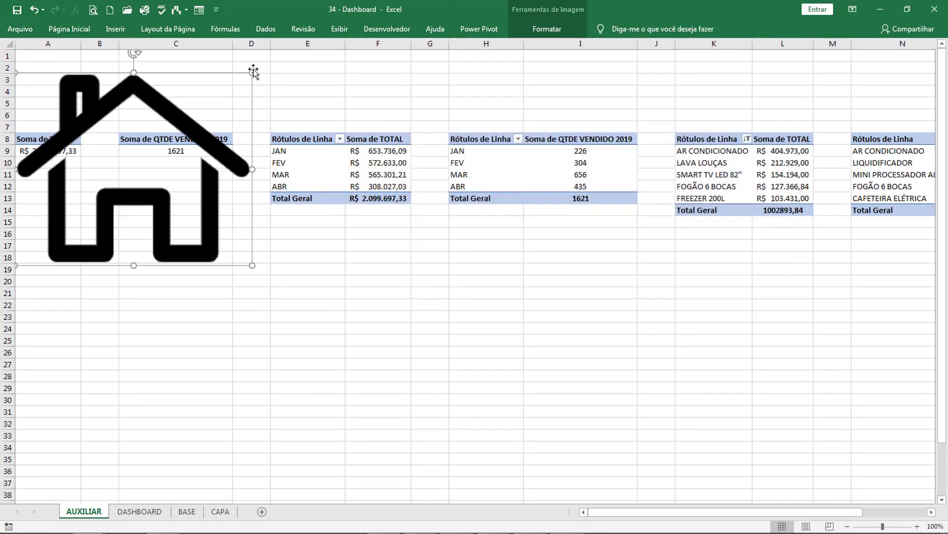
pyautogui.moveTo(252, 72); pyautogui.dragTo(85, 200)
pyautogui.moveTo(75, 240); pyautogui.dragTo(73, 95)
pyautogui.moveTo(88, 56); pyautogui.dragTo(75, 65)
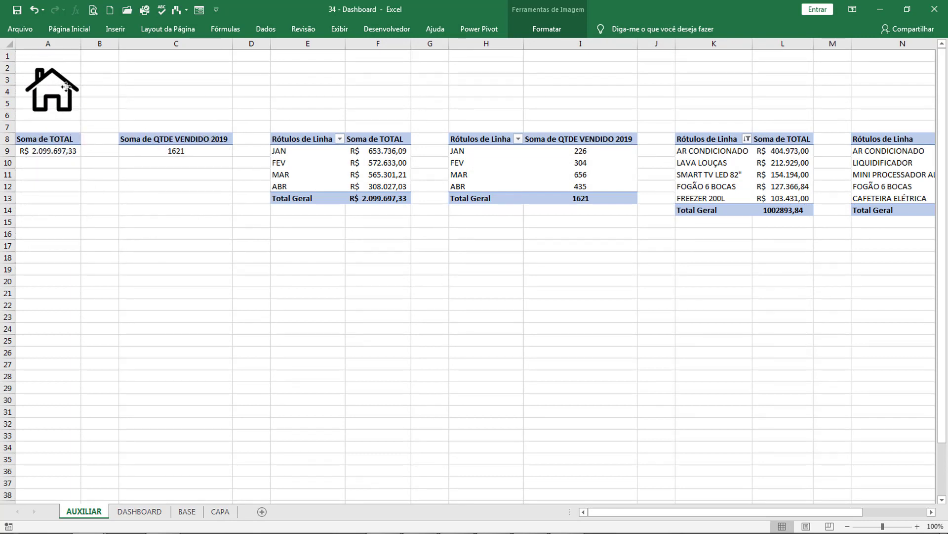
# Link the house icon on the AUXILIAR sheet to the CAPA sheet
pyautogui.rightClick(62, 84)
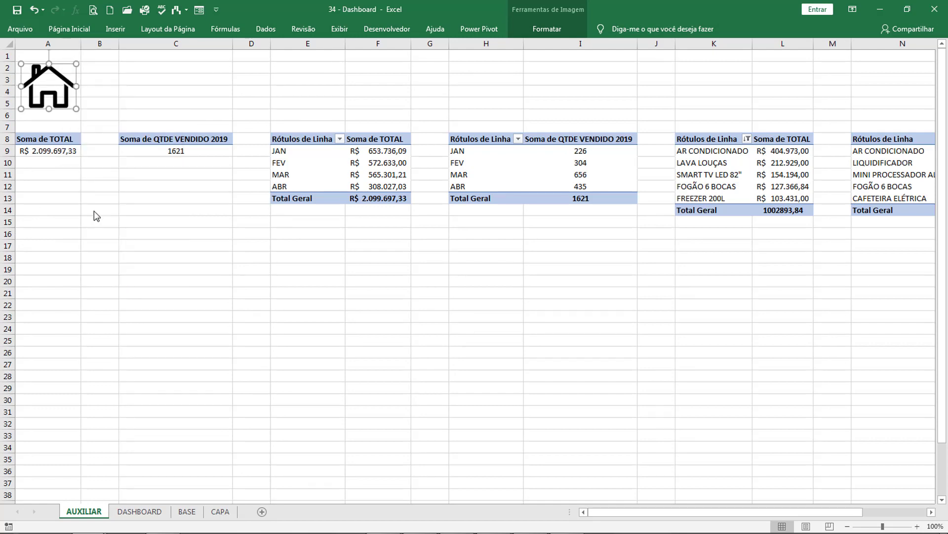
pyautogui.click(90, 212)
pyautogui.click(96, 225)
pyautogui.click(325, 289)
pyautogui.click(146, 80)
# Test the navigation links by following the house icons and the CAPA links through BASE, DASHBOARD and AUXILIAR, ending on BASE
pyautogui.click(64, 85)
pyautogui.click(94, 119)
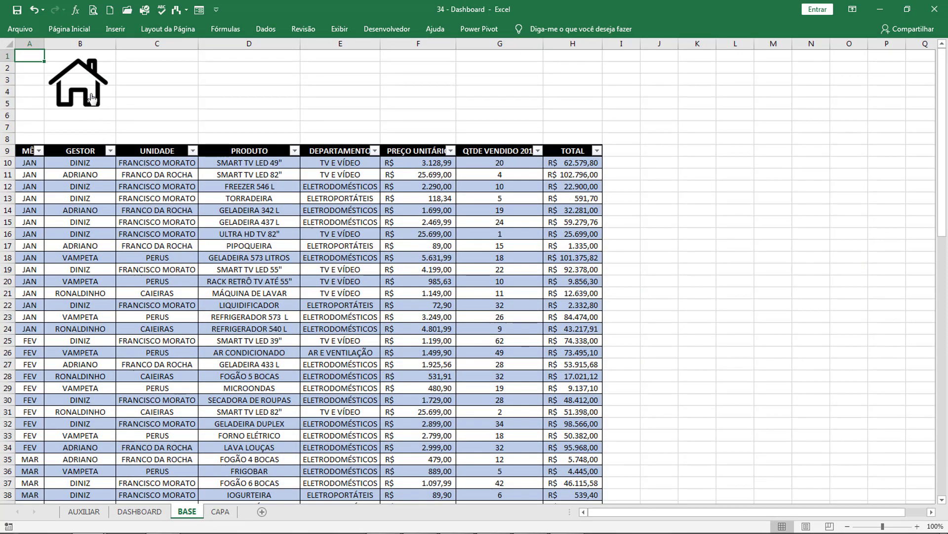
pyautogui.click(77, 83)
pyautogui.click(319, 127)
pyautogui.click(63, 79)
pyautogui.click(552, 160)
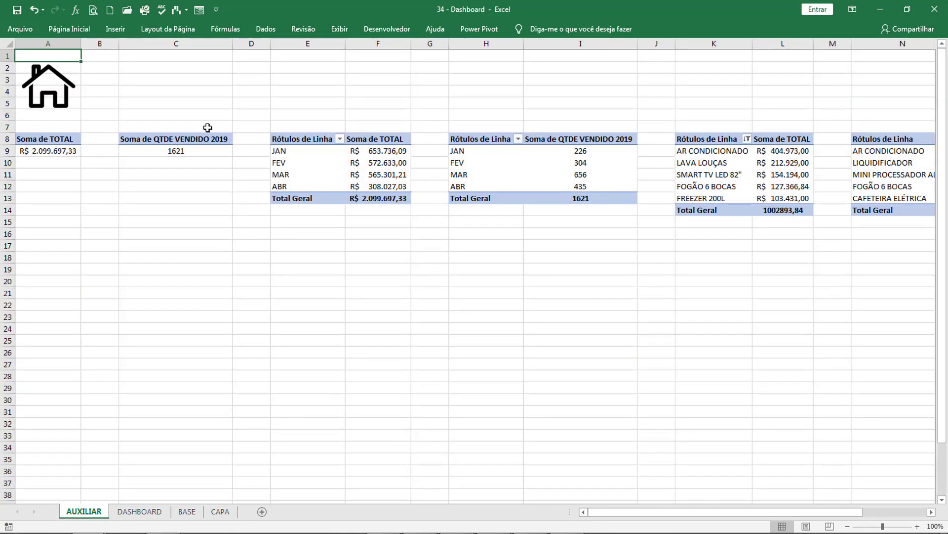
pyautogui.click(66, 89)
pyautogui.click(100, 132)
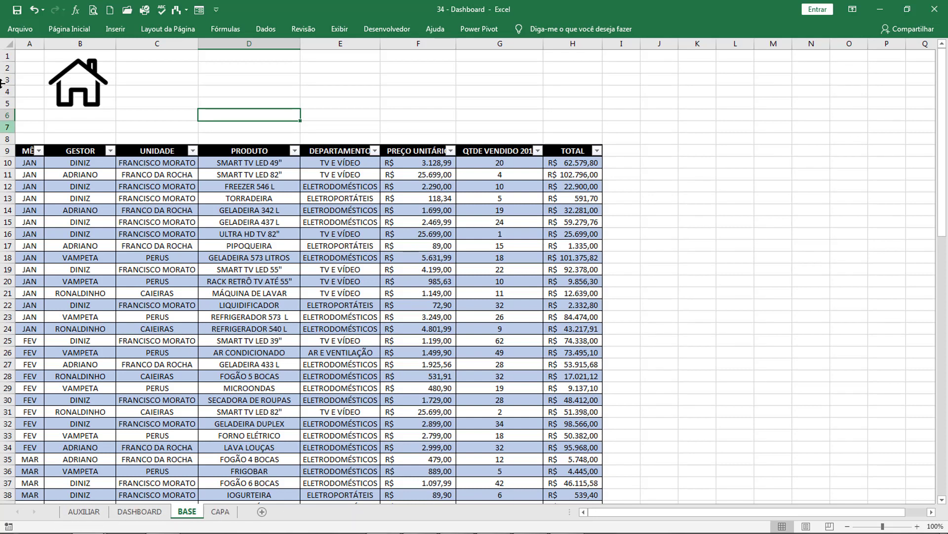
# Hide the sheet tabs of the 34 - Dashboard workbook in the advanced Excel options
pyautogui.click(24, 31)
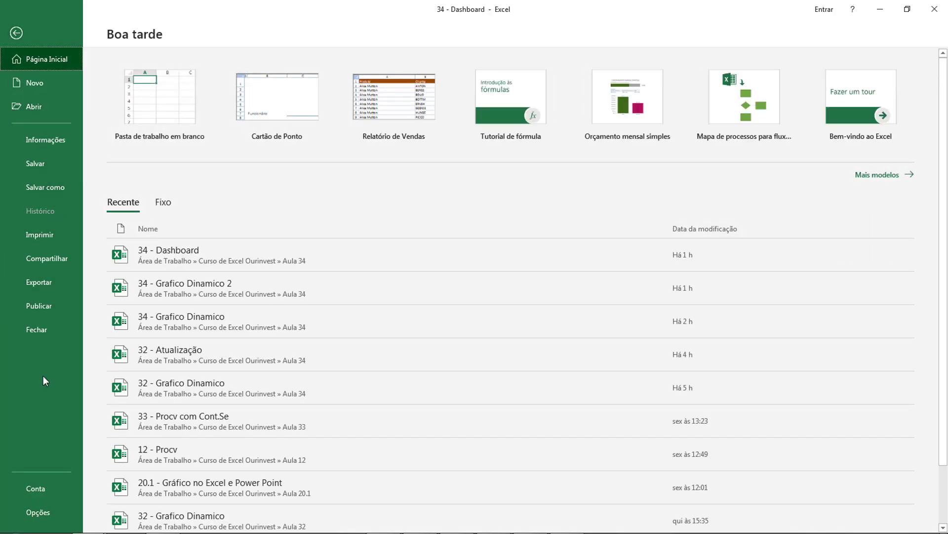
pyautogui.click(37, 509)
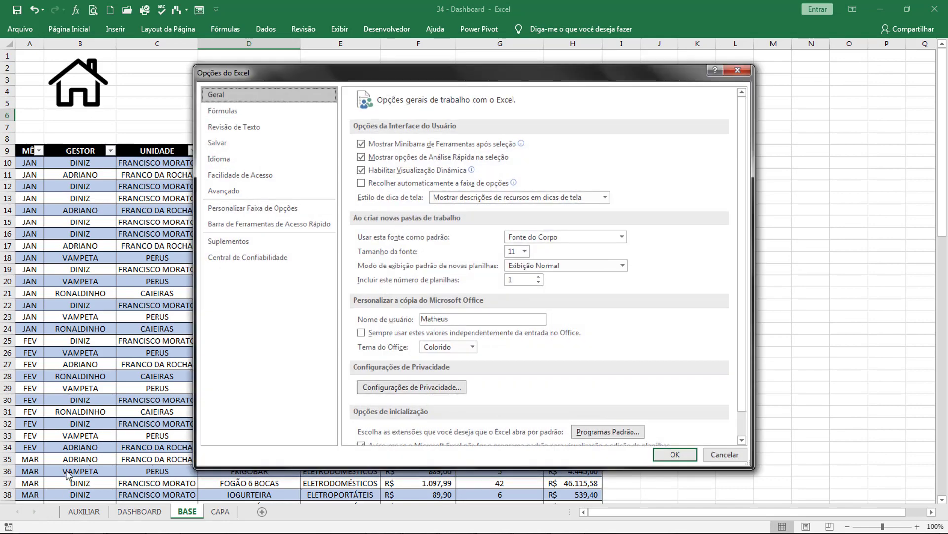
pyautogui.click(254, 195)
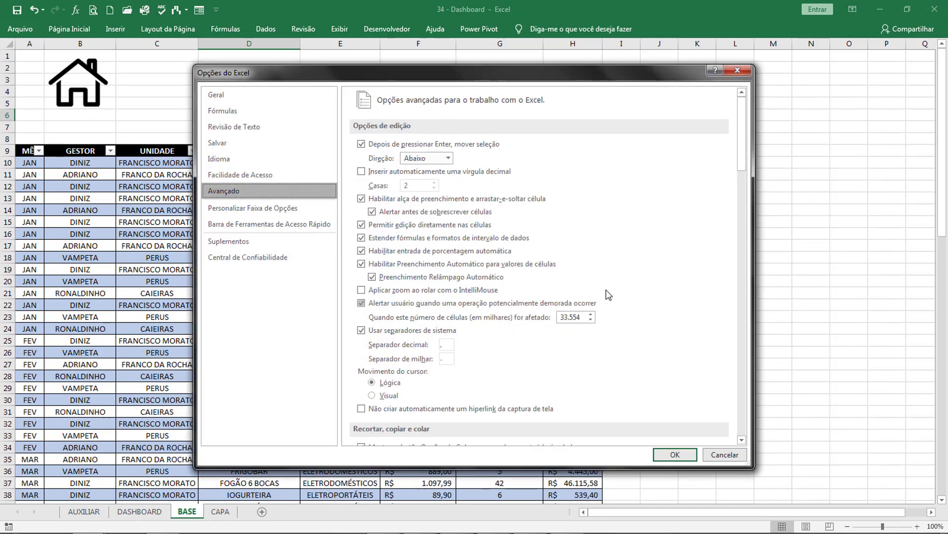
pyautogui.moveTo(744, 146); pyautogui.dragTo(755, 269)
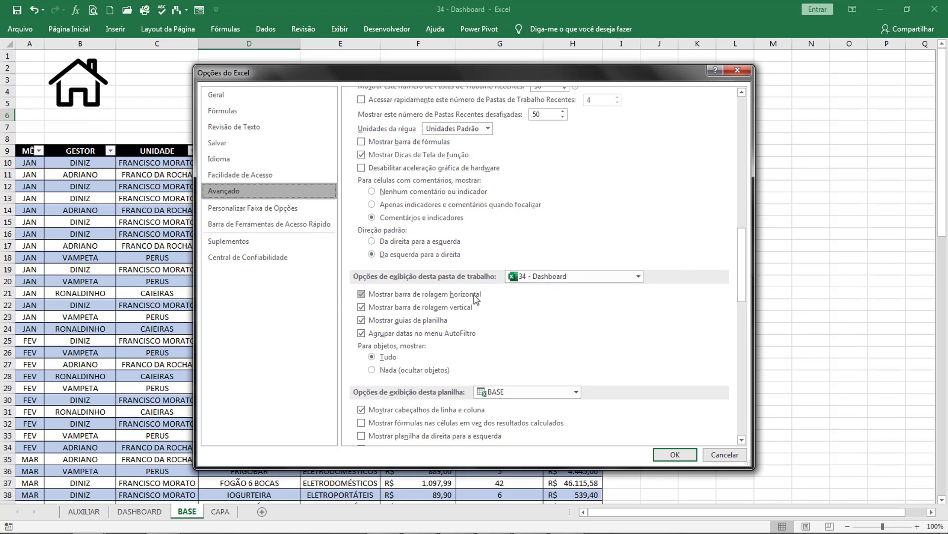
pyautogui.click(362, 320)
pyautogui.click(669, 453)
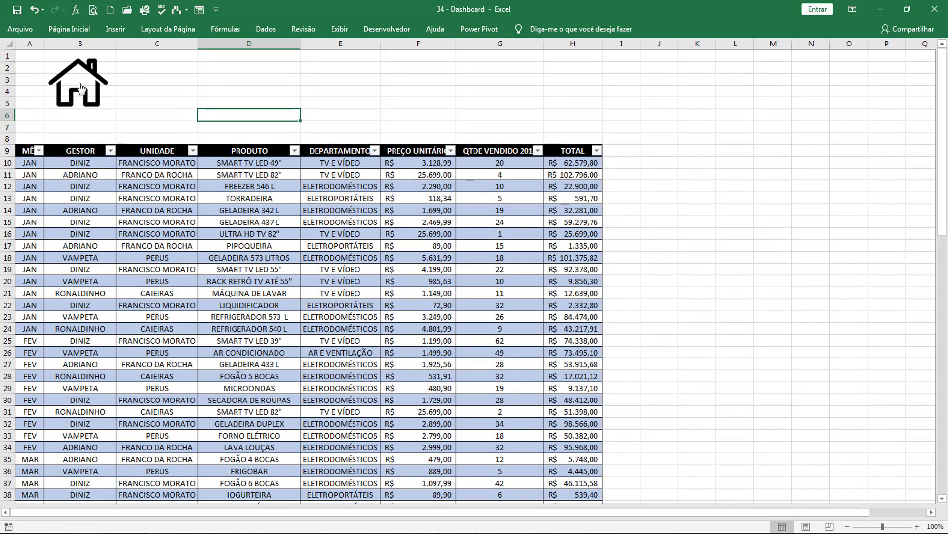
# Follow the house icons and CAPA links to BASE and DASHBOARD without the sheet tabs, ending on CAPA
pyautogui.click(80, 84)
pyautogui.click(188, 120)
pyautogui.click(99, 91)
pyautogui.click(351, 126)
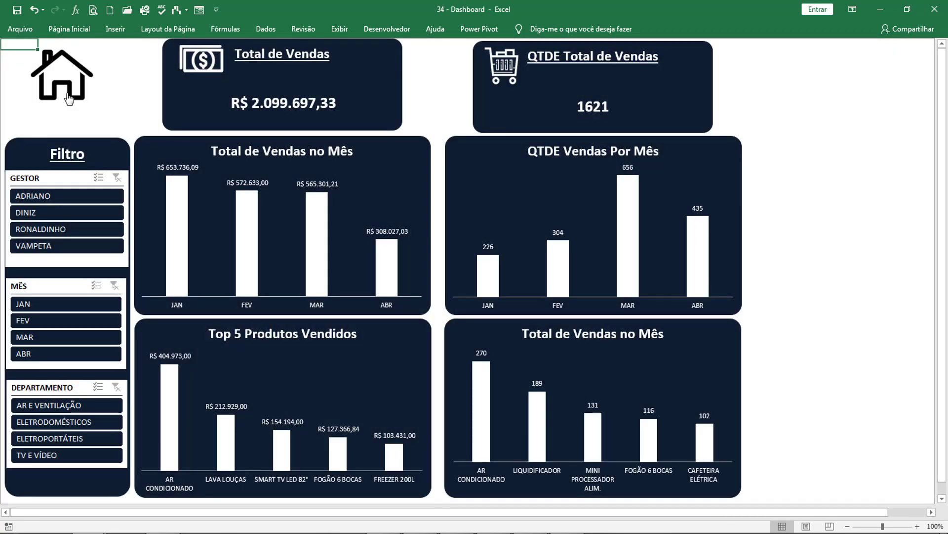
pyautogui.click(61, 91)
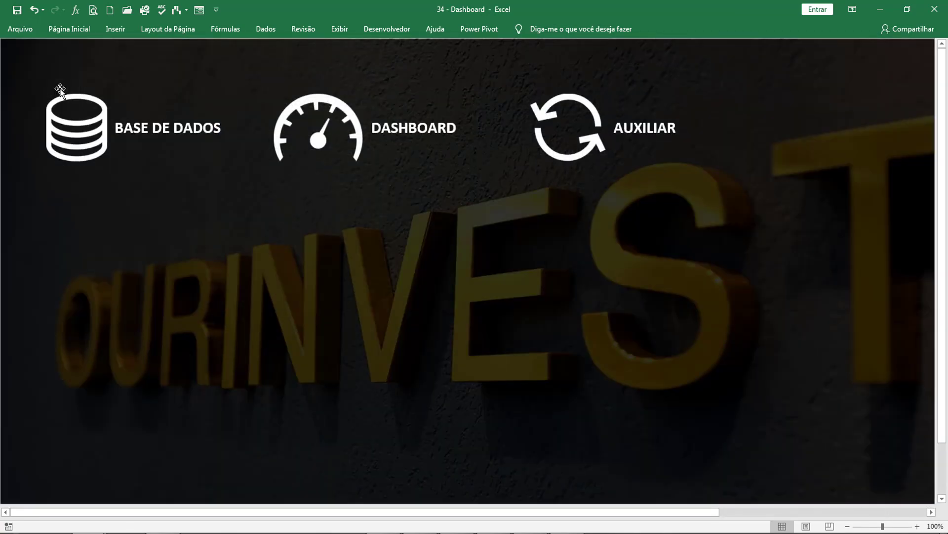
# Show the sheet tabs of the 34 - Dashboard workbook again in the advanced Excel options
pyautogui.click(22, 30)
pyautogui.click(55, 520)
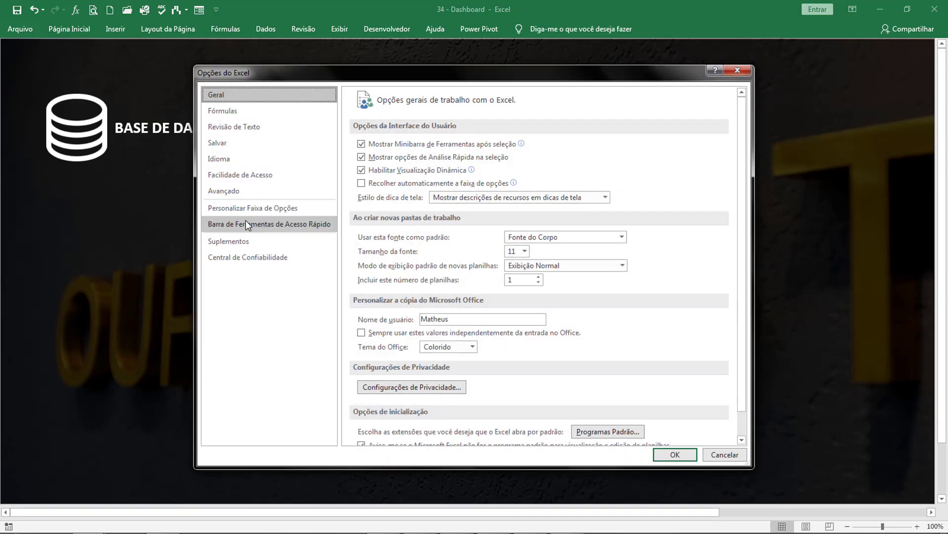
pyautogui.click(247, 191)
pyautogui.moveTo(741, 139); pyautogui.dragTo(738, 277)
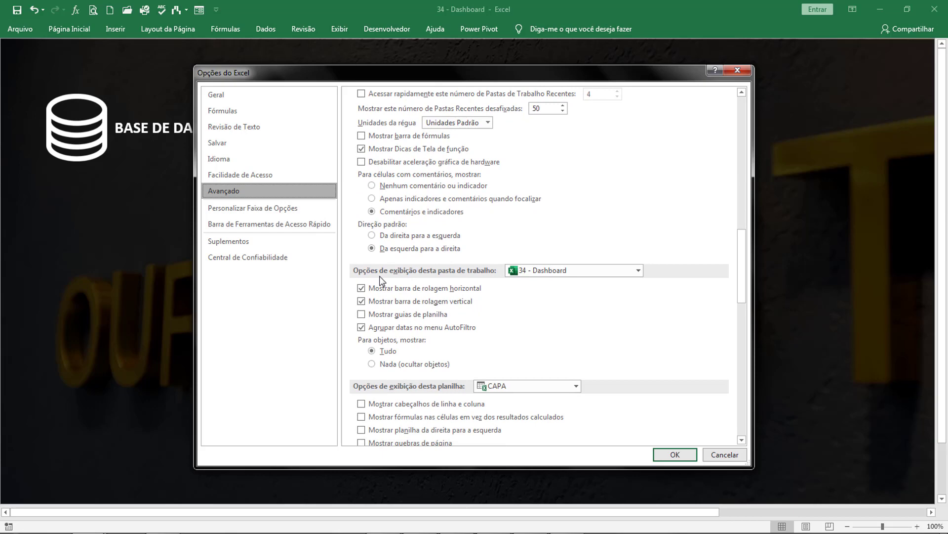
pyautogui.click(367, 316)
pyautogui.click(675, 454)
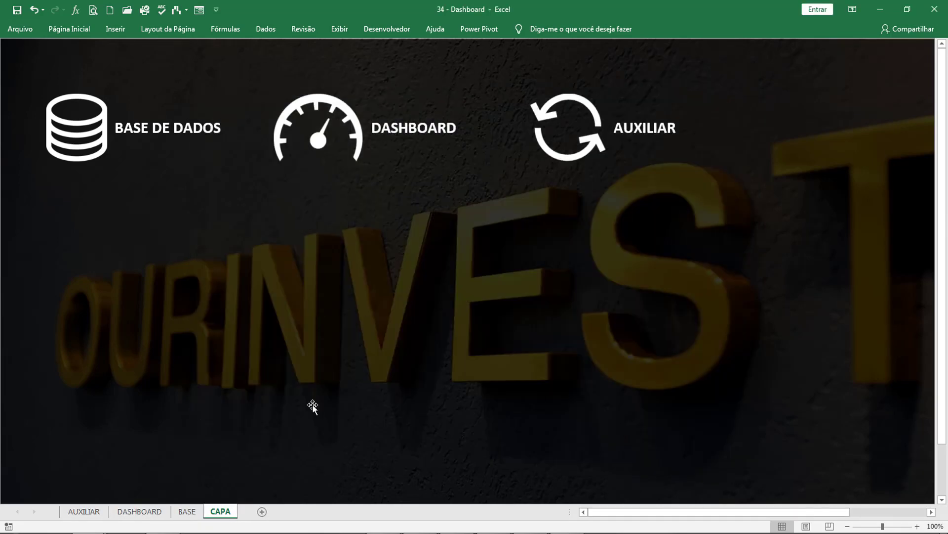
# Follow the BASE DE DADOS link and open the 34 - Atualização workbook from the Aula 34 folder
pyautogui.click(118, 139)
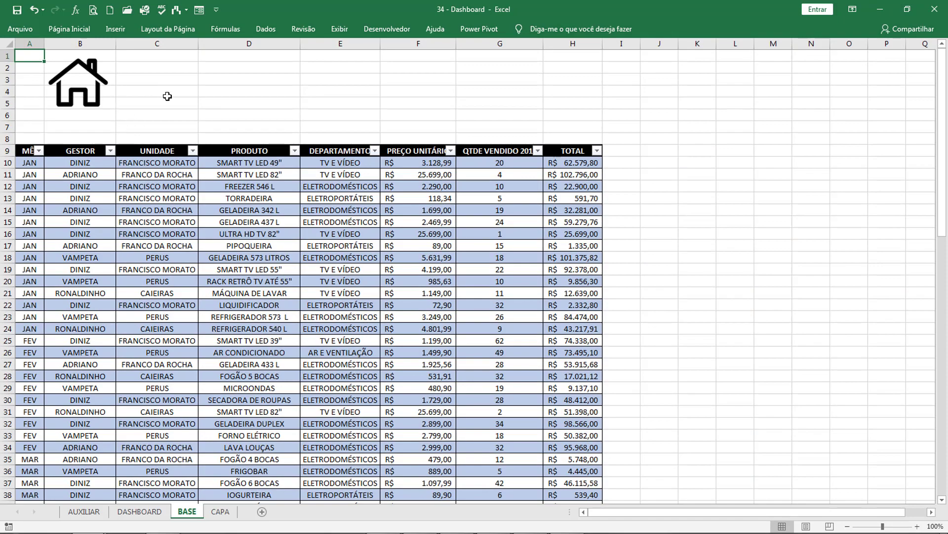
pyautogui.hotkey('alt', 'Tab')
pyautogui.press('Tab')
pyautogui.press('Tab')
pyautogui.press('Tab')
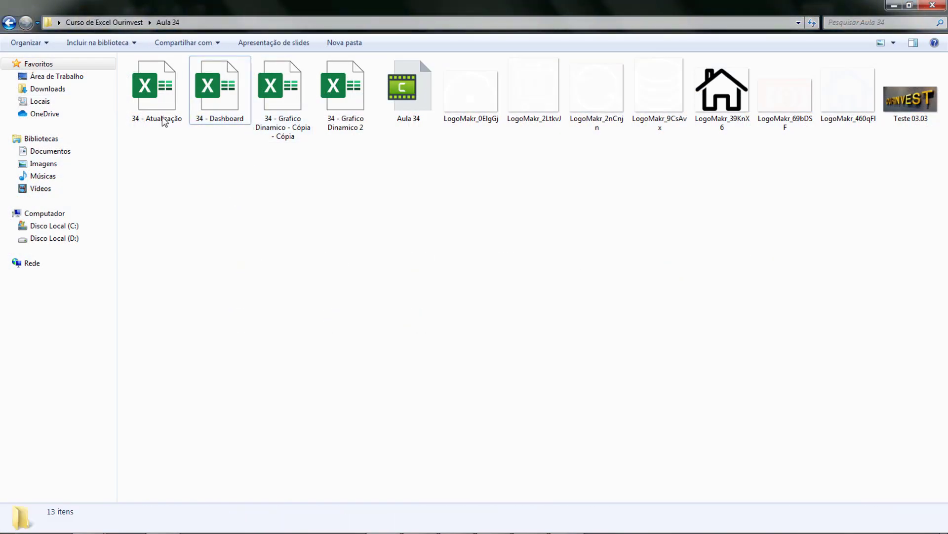
pyautogui.click(154, 110)
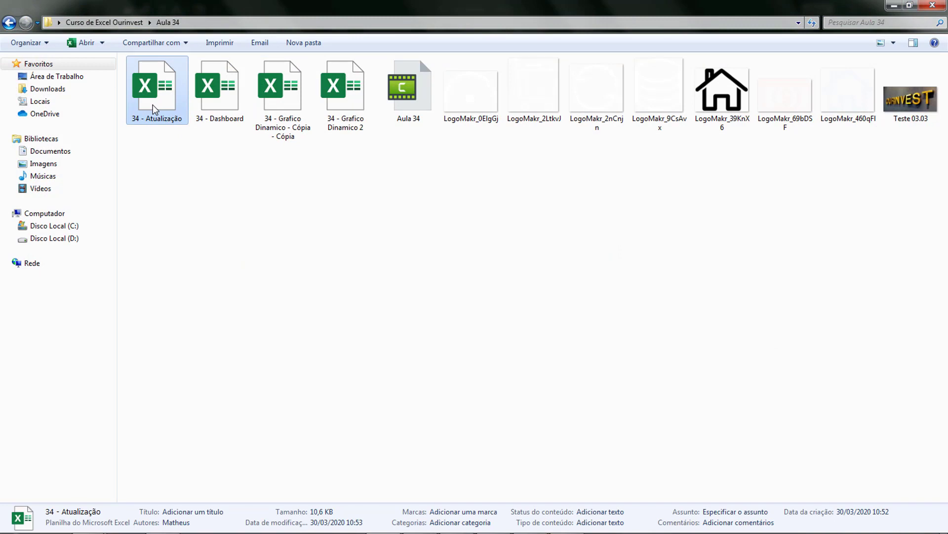
pyautogui.doubleClick(154, 109)
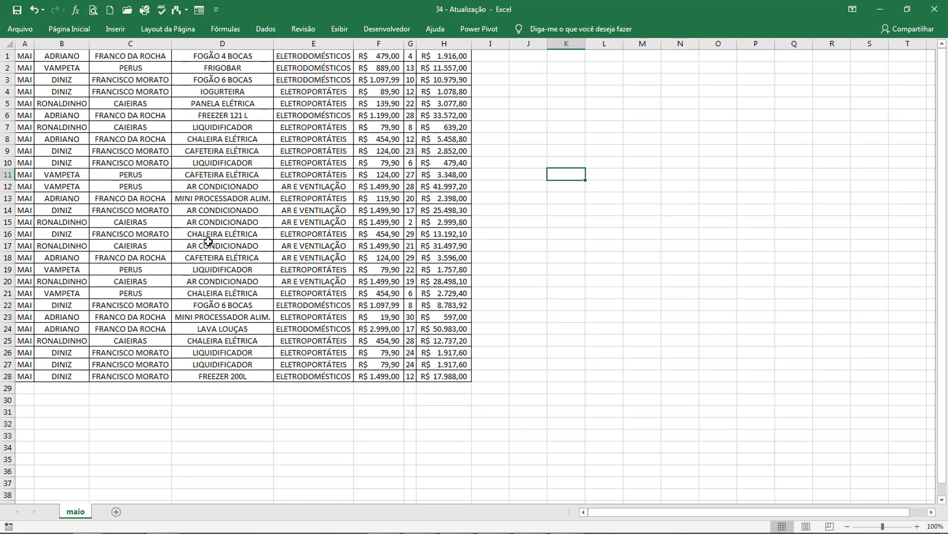
# Copy the May sales rows A1:H28 from the maio sheet
pyautogui.click(537, 154)
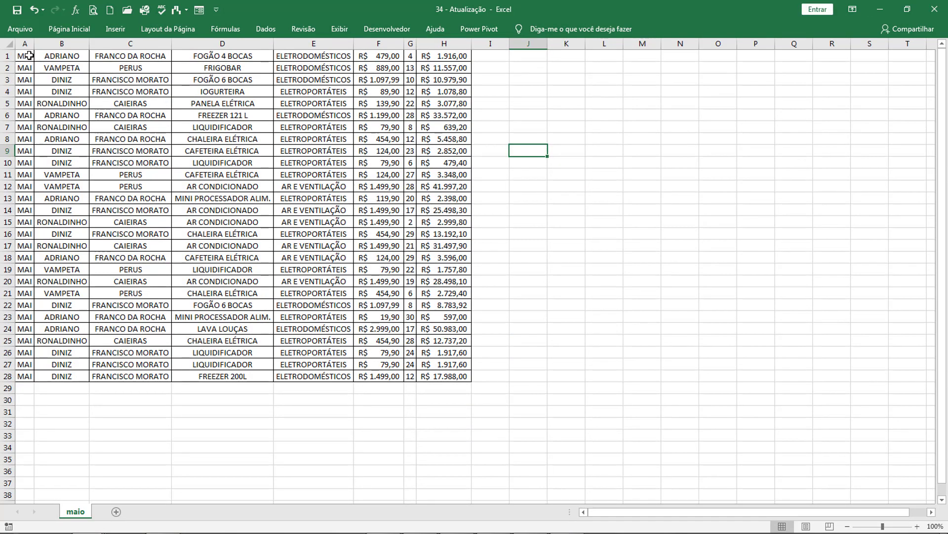
pyautogui.moveTo(29, 56); pyautogui.dragTo(454, 375)
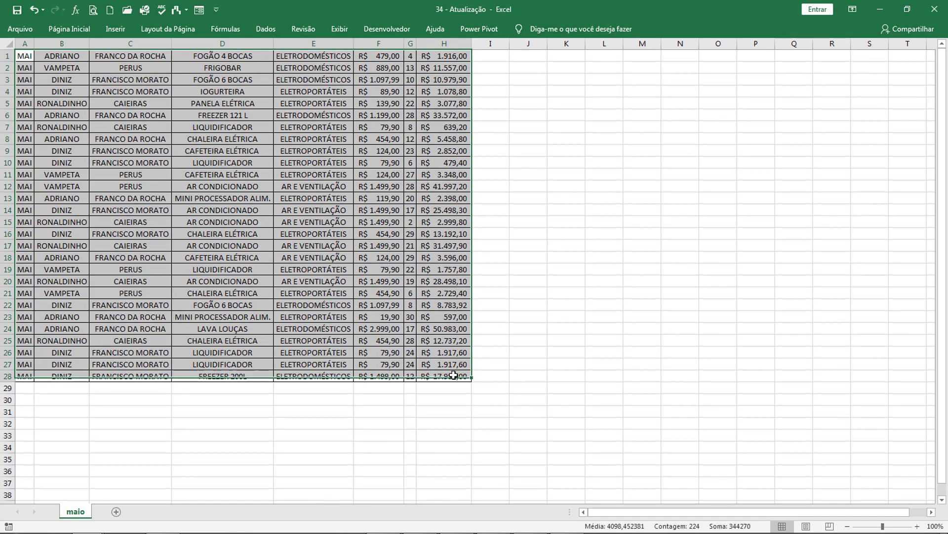
pyautogui.hotkey('ctrl', 'c')
# Switch to the 34 - Grafico Dinamico 2 workbook and paste the copied May rows directly below the BASE table, starting at cell A90
pyautogui.hotkey('alt', 'Tab')
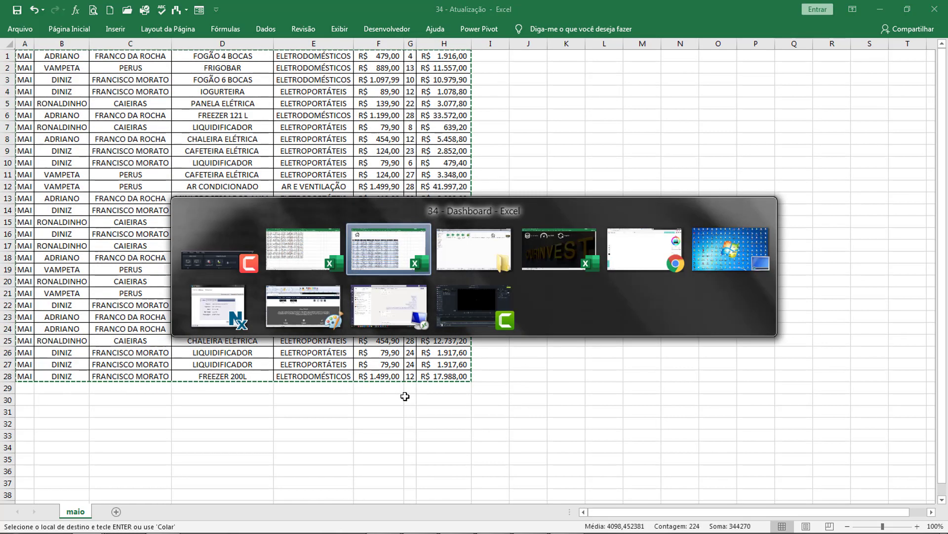
pyautogui.hotkey('alt', 'Tab')
pyautogui.hotkey('alt', 'Tab')
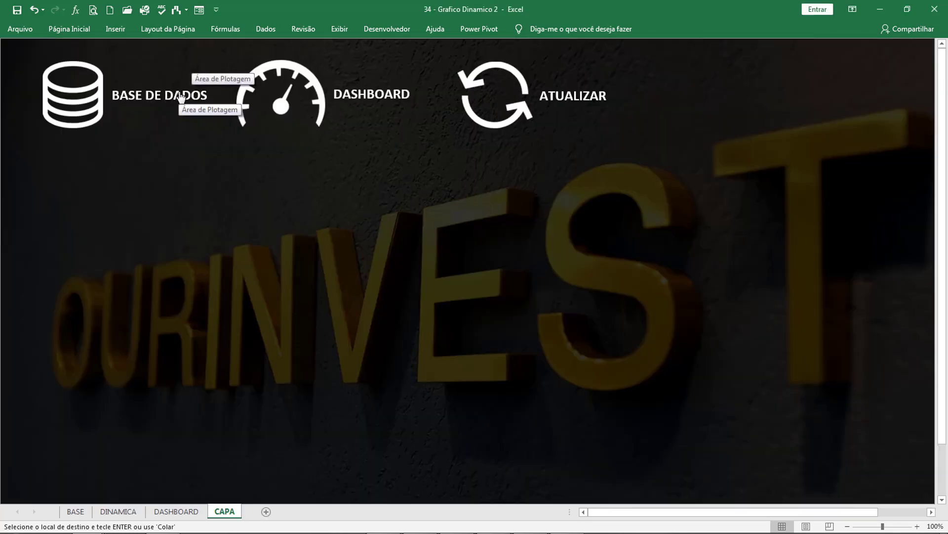
pyautogui.click(181, 97)
pyautogui.scroll(-20, 254, 329)
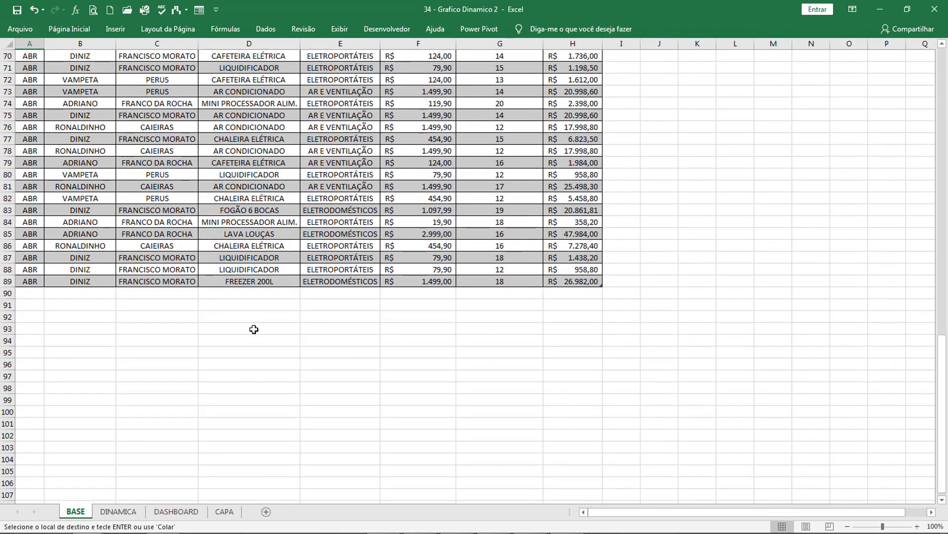
pyautogui.scroll(-6, 254, 329)
pyautogui.click(25, 82)
pyautogui.hotkey('ctrl', 'v')
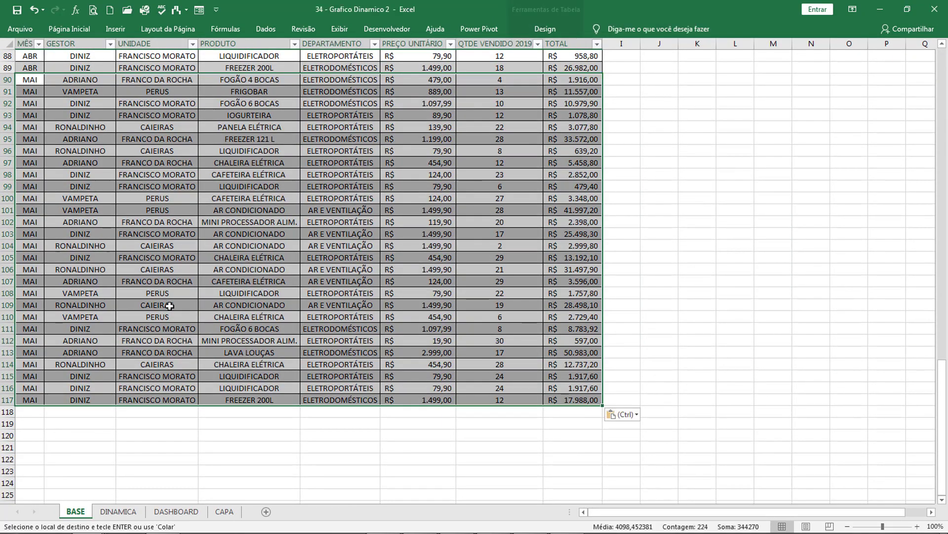
pyautogui.scroll(20, 178, 315)
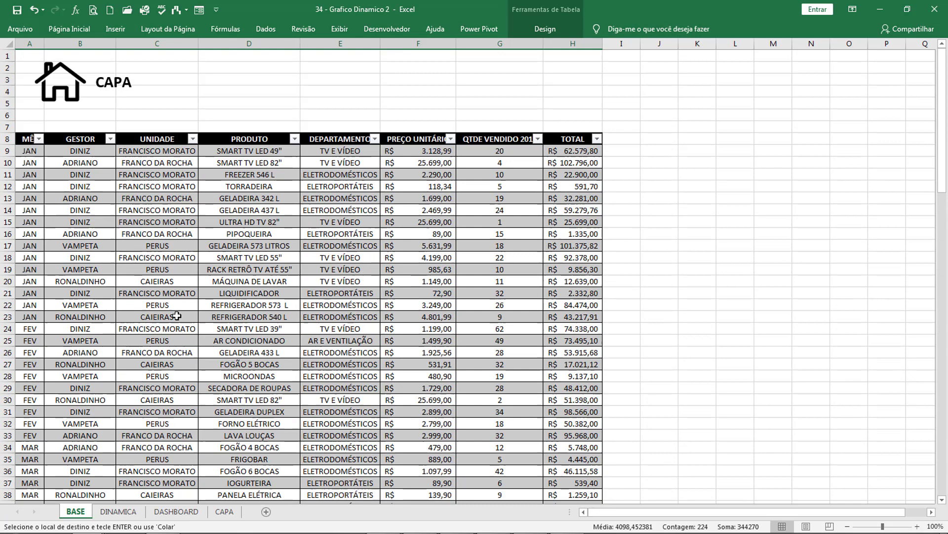
pyautogui.click(363, 244)
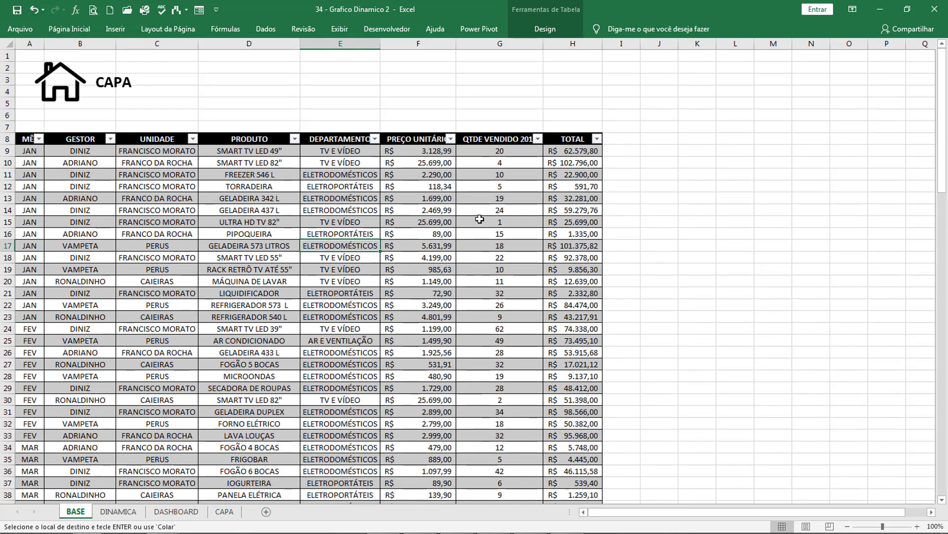
pyautogui.click(480, 221)
pyautogui.click(321, 267)
pyautogui.click(173, 231)
pyautogui.click(363, 209)
pyautogui.click(395, 292)
pyautogui.click(211, 278)
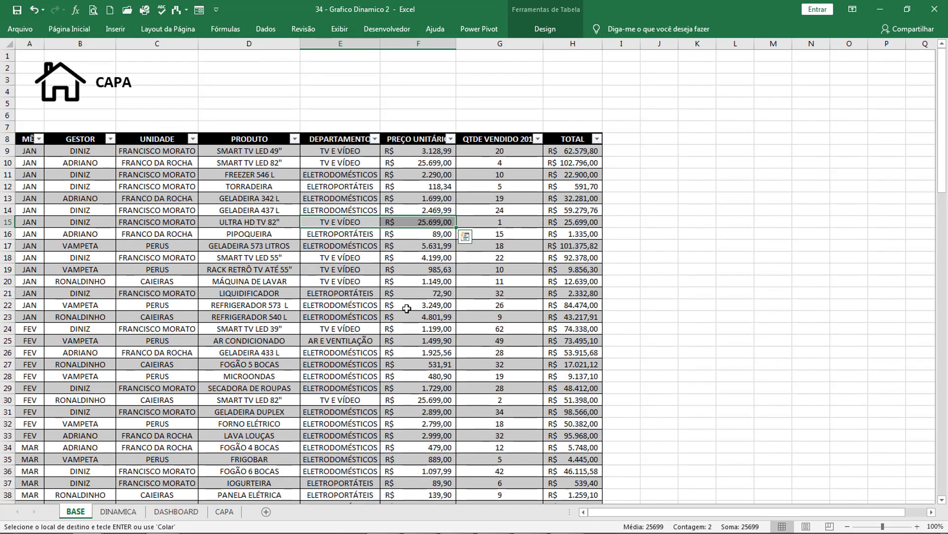
# Refresh all data of the 34 - Grafico Dinamico 2 workbook from its BASE table
pyautogui.click(250, 245)
pyautogui.click(545, 29)
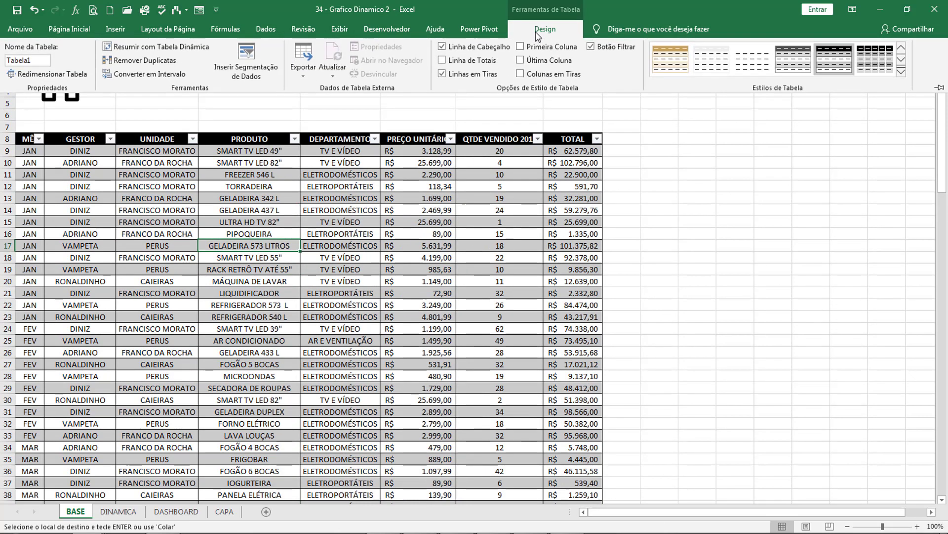
pyautogui.click(333, 72)
pyautogui.click(345, 105)
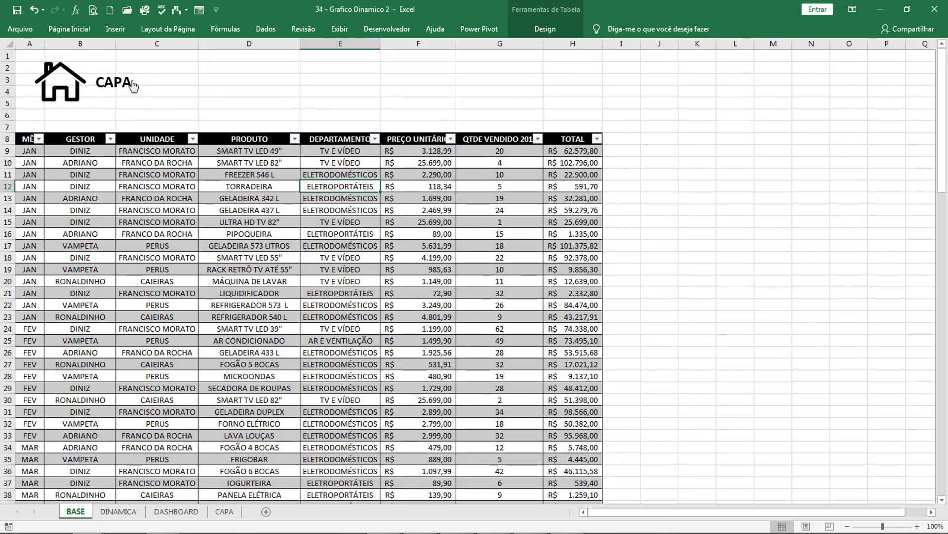
# Go through CAPA to the DASHBOARD sheet, inspect the charts filtered to MAI in the MÊS slicer, and clear that filter
pyautogui.click(125, 80)
pyautogui.click(356, 101)
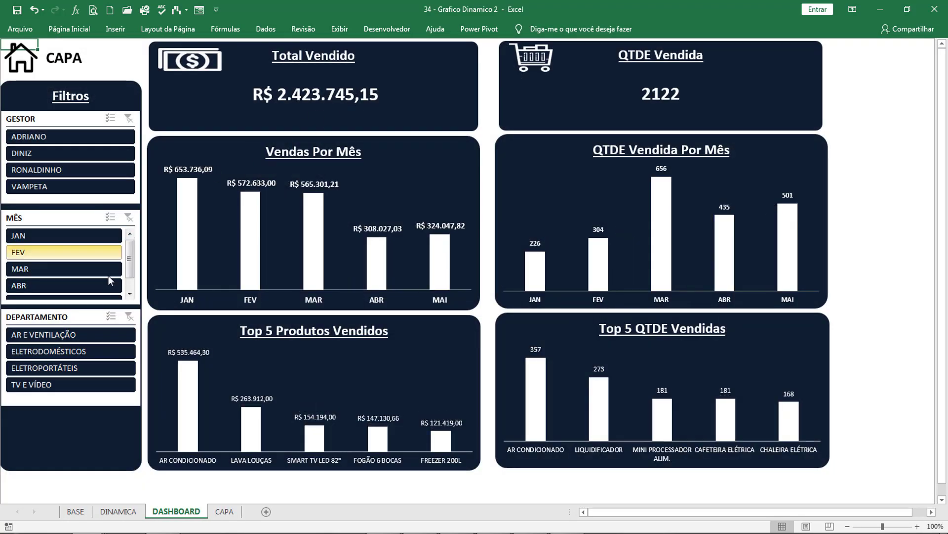
pyautogui.scroll(-1, 105, 293)
pyautogui.click(103, 288)
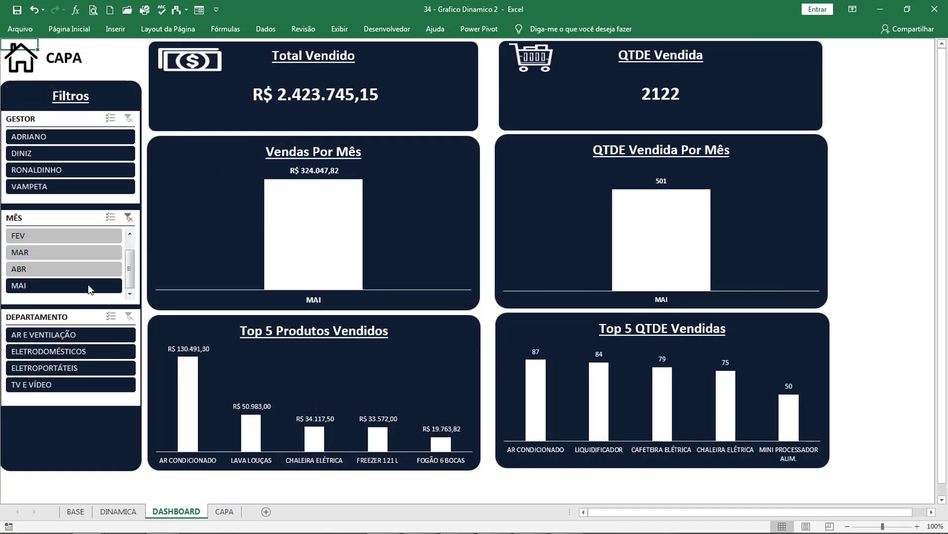
pyautogui.click(124, 218)
pyautogui.click(849, 190)
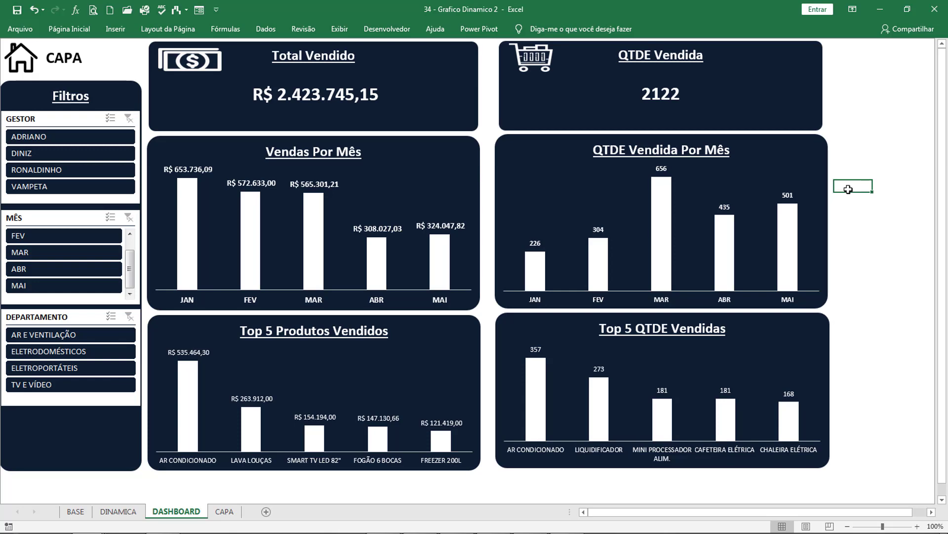
# Copy the May sales rows from the maio sheet of 34 - Atualização and paste them below the BASE table of 34 - Dashboard, starting at A91
pyautogui.hotkey('alt', 'Tab')
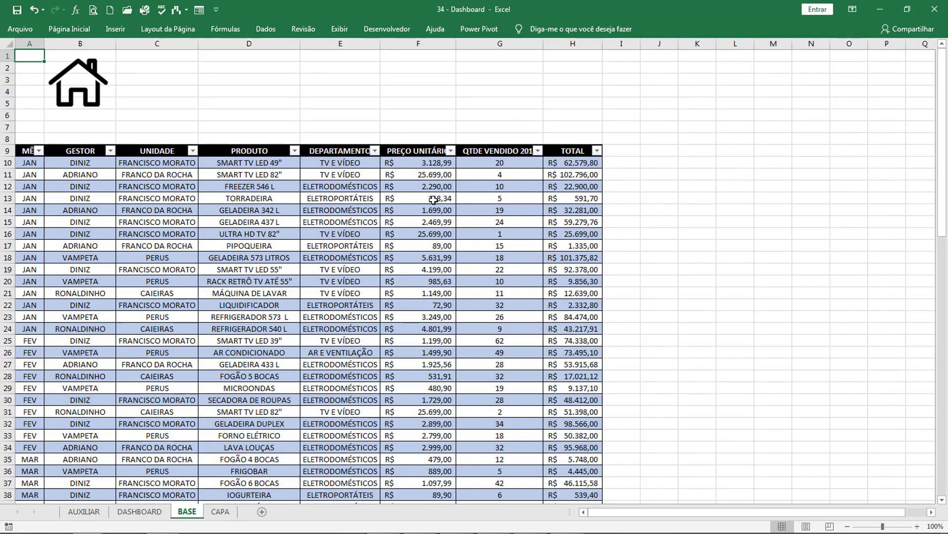
pyautogui.scroll(-19, 314, 221)
pyautogui.click(33, 234)
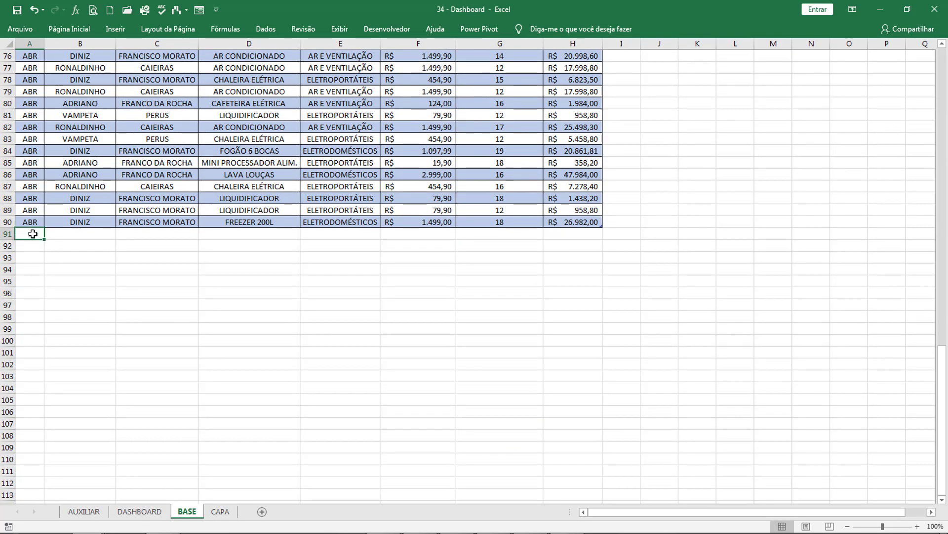
pyautogui.hotkey('alt', 'Tab')
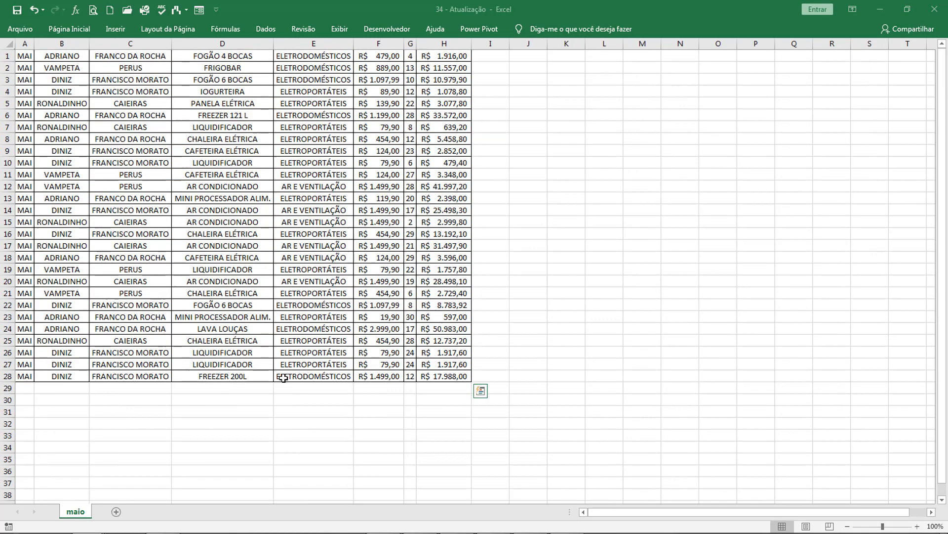
pyautogui.hotkey('ctrl', 'c')
pyautogui.hotkey('alt', 'Tab')
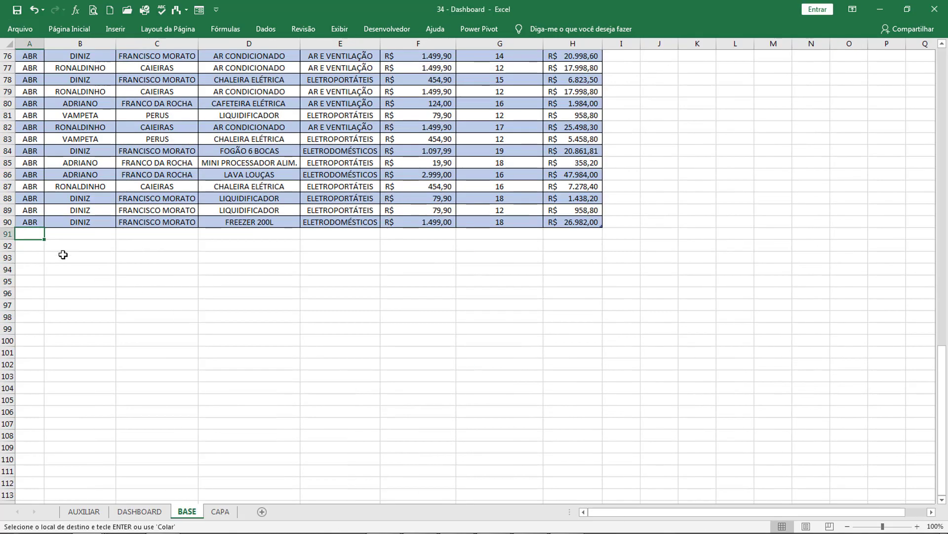
pyautogui.hotkey('ctrl', 'v')
# Refresh all data of the 34 - Dashboard workbook from its BASEDADOS table
pyautogui.scroll(20, 253, 295)
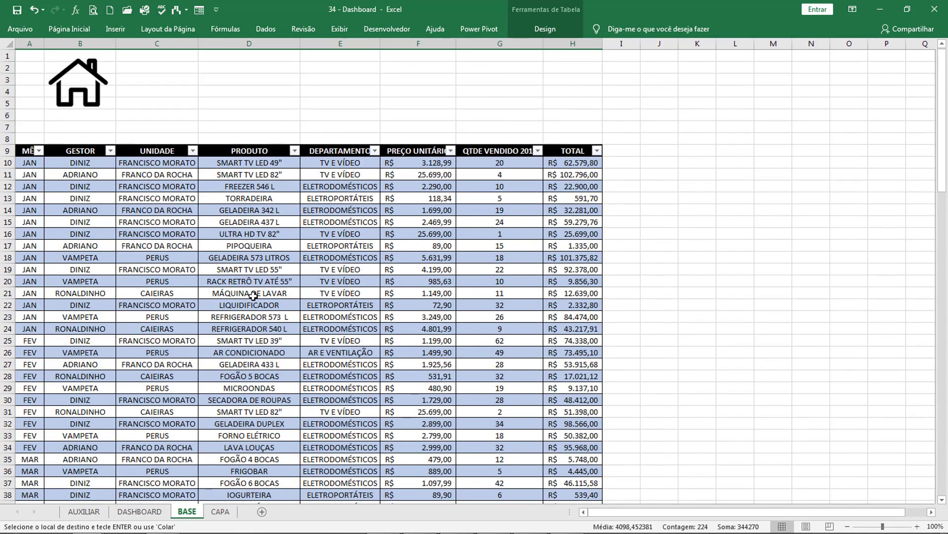
pyautogui.click(404, 268)
pyautogui.click(550, 30)
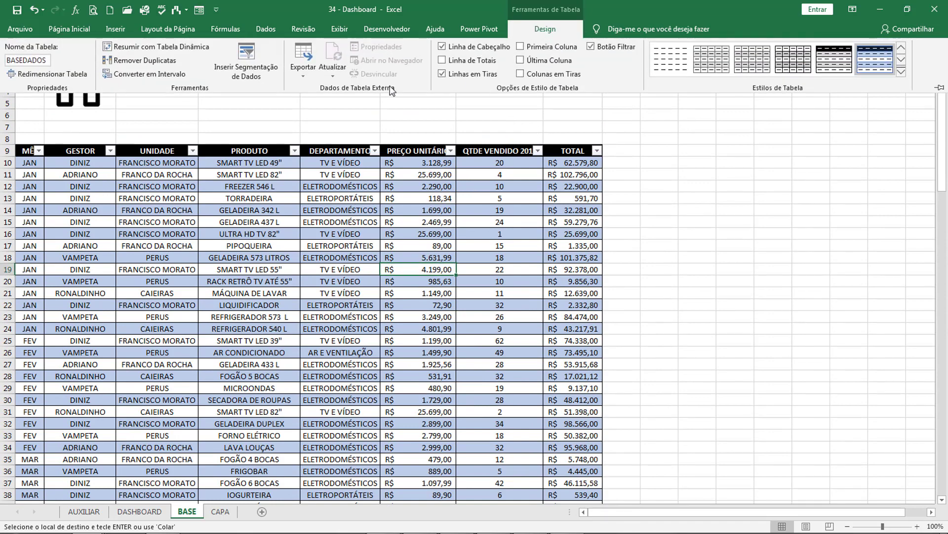
pyautogui.click(342, 72)
pyautogui.click(360, 103)
pyautogui.click(346, 114)
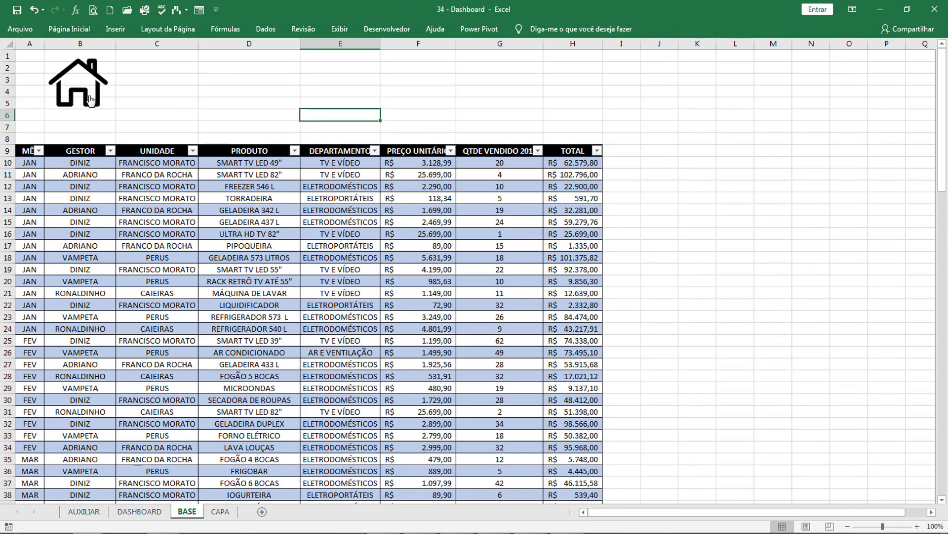
# Go through CAPA to the DASHBOARD sheet, compare the charts filtered to ABR and MAI in the MÊS slicer, and clear that filter
pyautogui.click(87, 98)
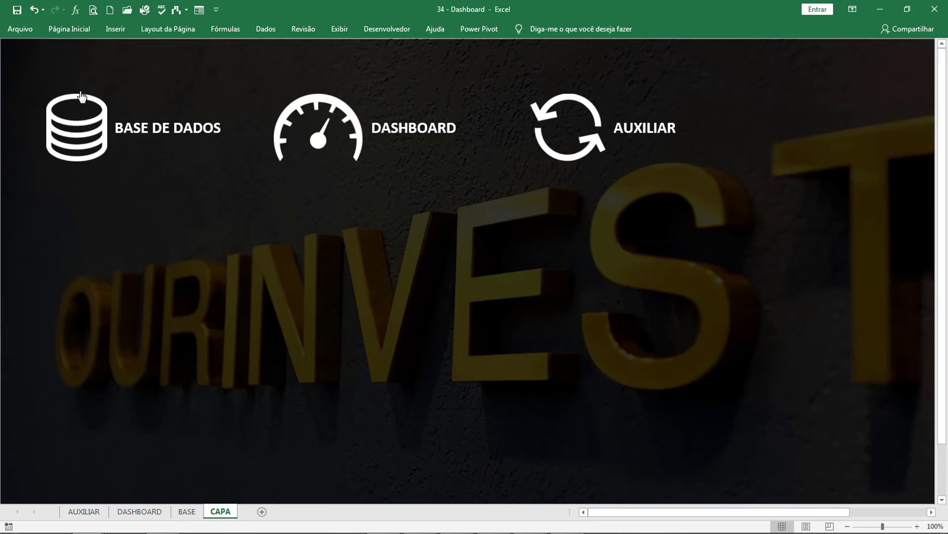
pyautogui.click(376, 142)
pyautogui.scroll(-1, 87, 353)
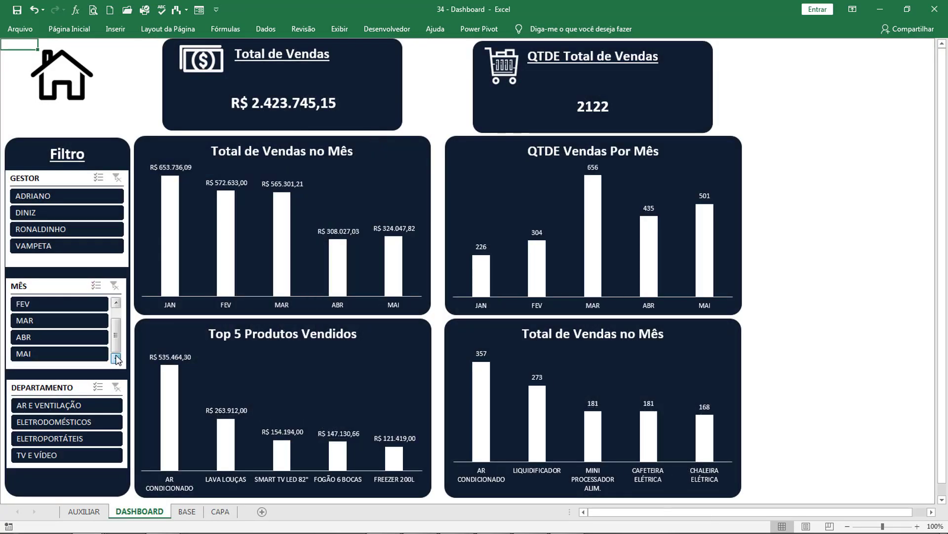
pyautogui.click(87, 355)
pyautogui.click(78, 337)
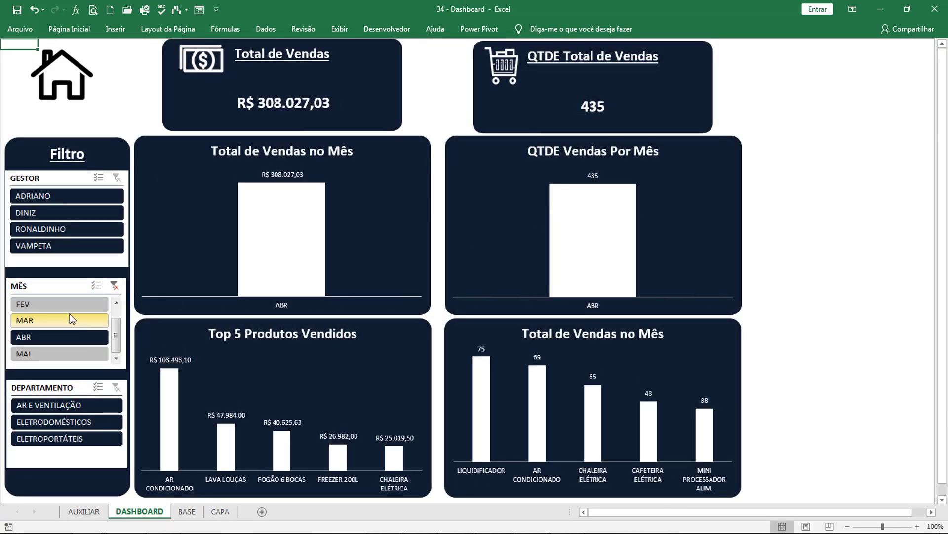
pyautogui.moveTo(116, 328)
pyautogui.mouseDown()
pyautogui.moveTo(116, 314)
pyautogui.moveTo(115, 341)
pyautogui.mouseUp()
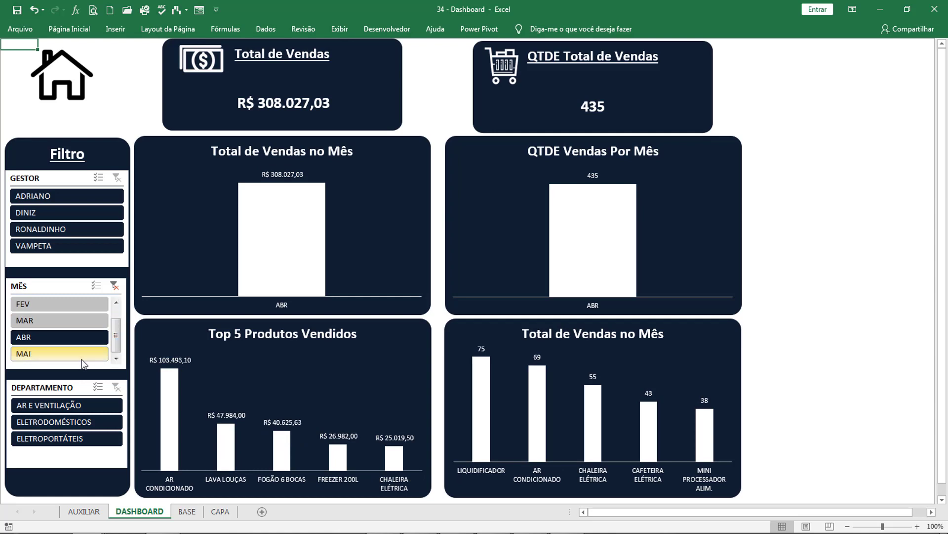
pyautogui.click(83, 357)
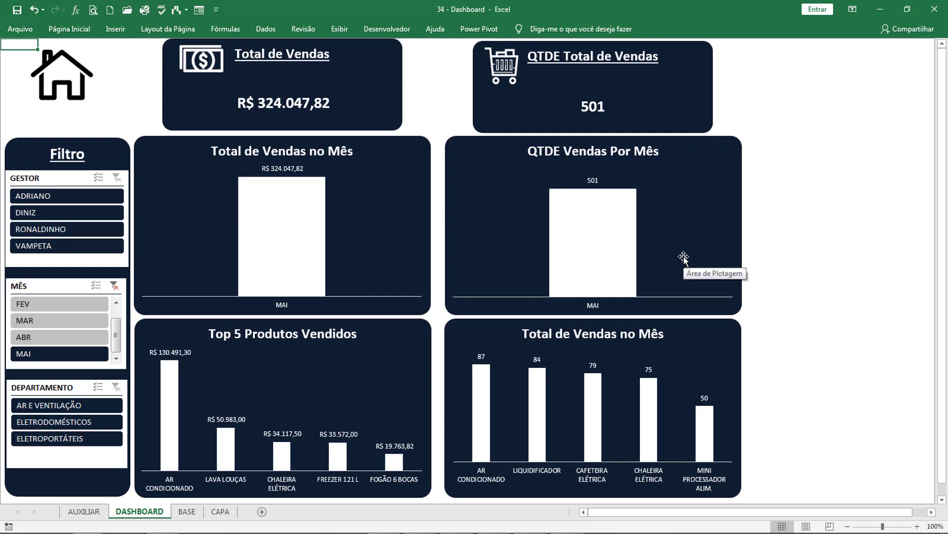
pyautogui.click(114, 286)
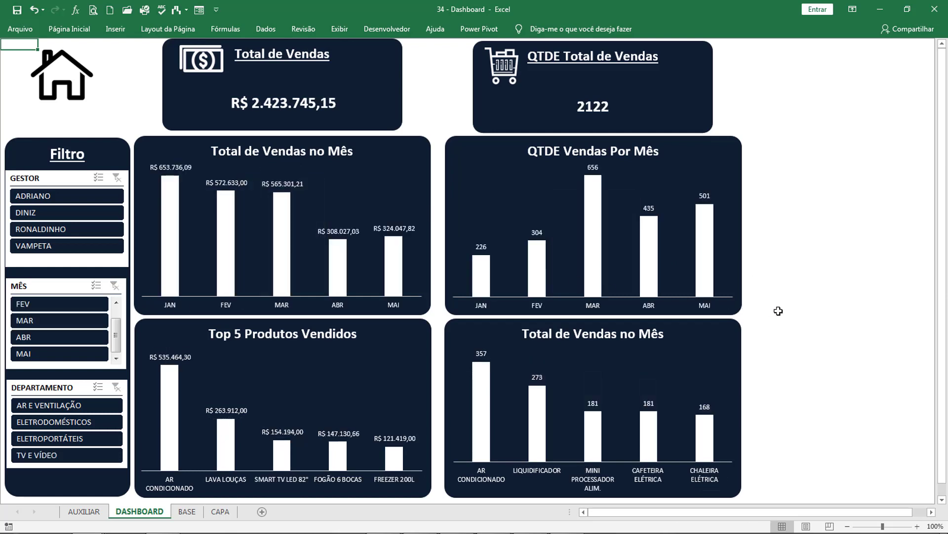
pyautogui.click(778, 313)
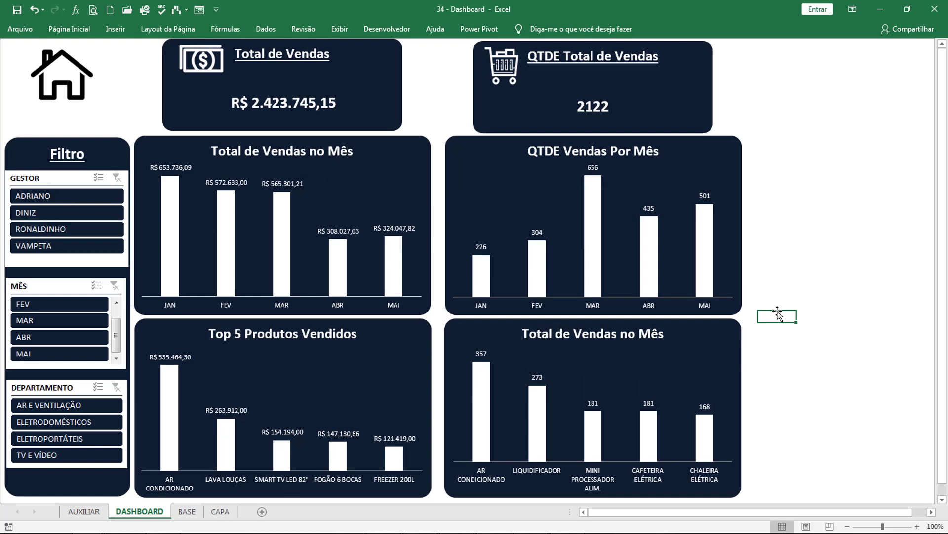